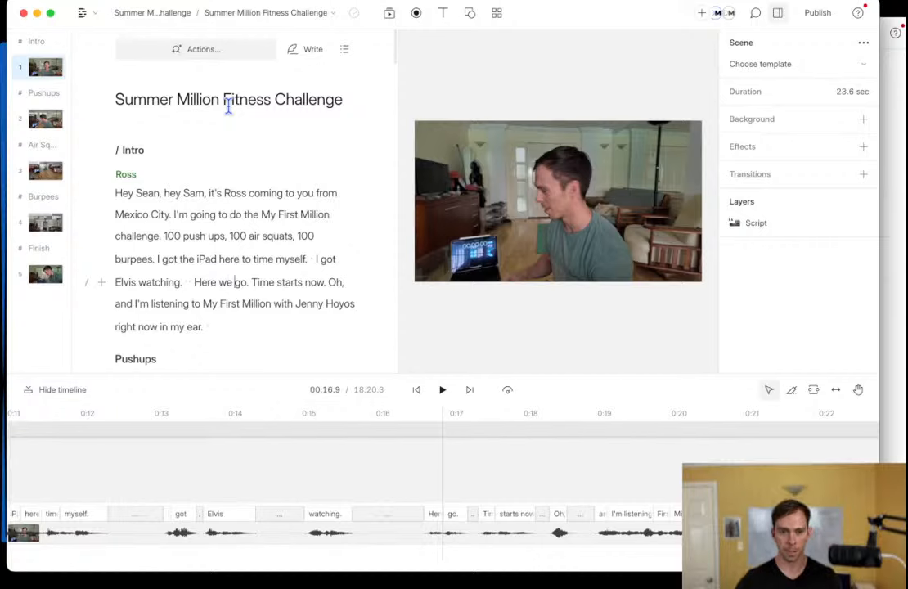
# Inspect the PUSHUPS title and scrub through the Pushups scene to examine its progress bar and timer.
pyautogui.click(45, 129)
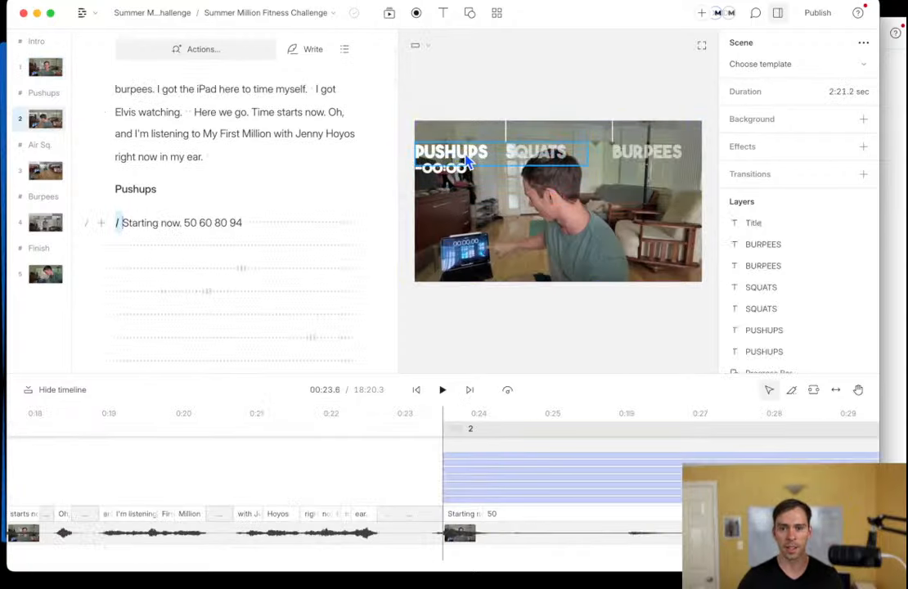
pyautogui.click(550, 162)
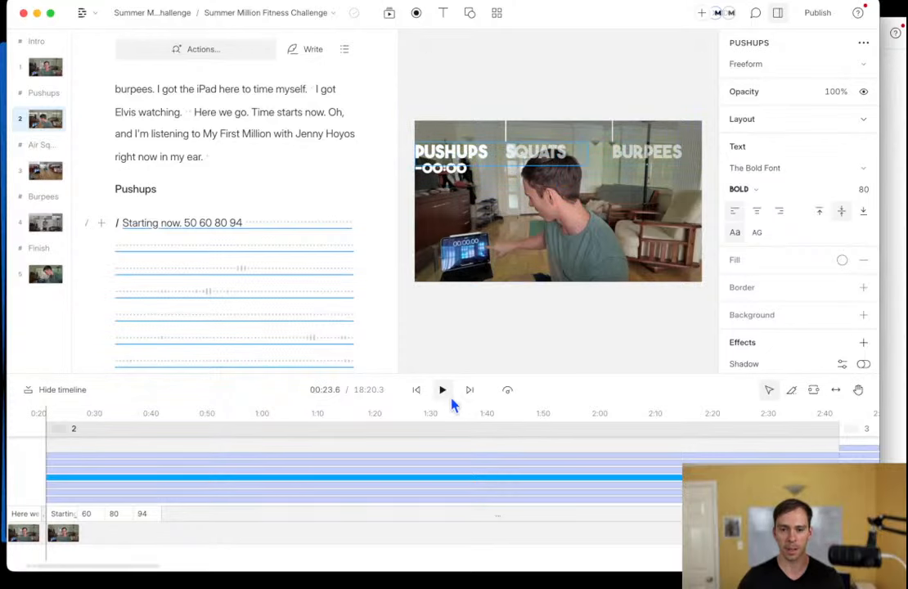
pyautogui.click(94, 437)
pyautogui.moveTo(97, 437); pyautogui.dragTo(649, 462)
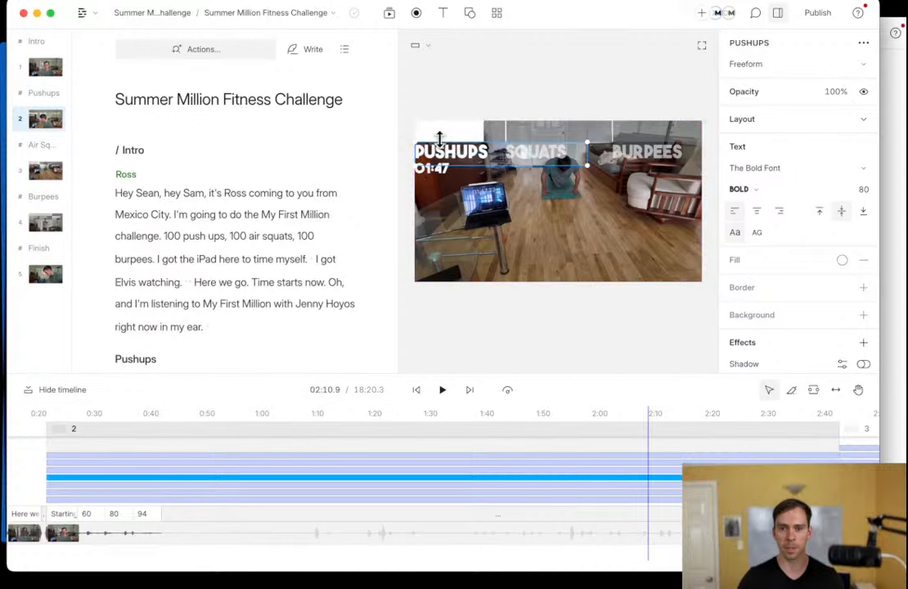
pyautogui.click(659, 438)
pyautogui.moveTo(671, 433); pyautogui.dragTo(760, 440)
# Scrub through the Air Squats scene to examine its title, progress bar and timer.
pyautogui.hscroll(3, 661, 472)
pyautogui.hscroll(3, 621, 473)
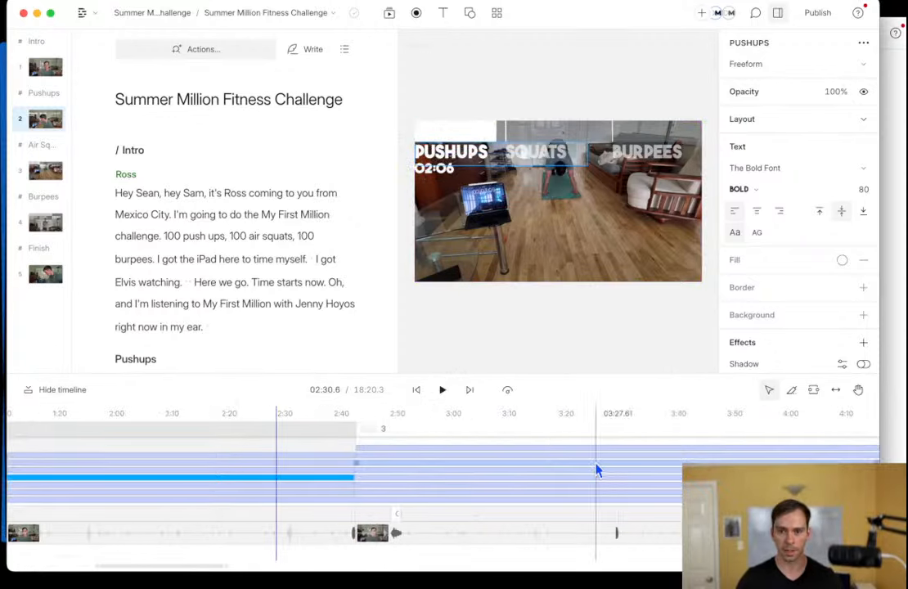
pyautogui.click(464, 436)
pyautogui.moveTo(471, 437); pyautogui.dragTo(792, 449)
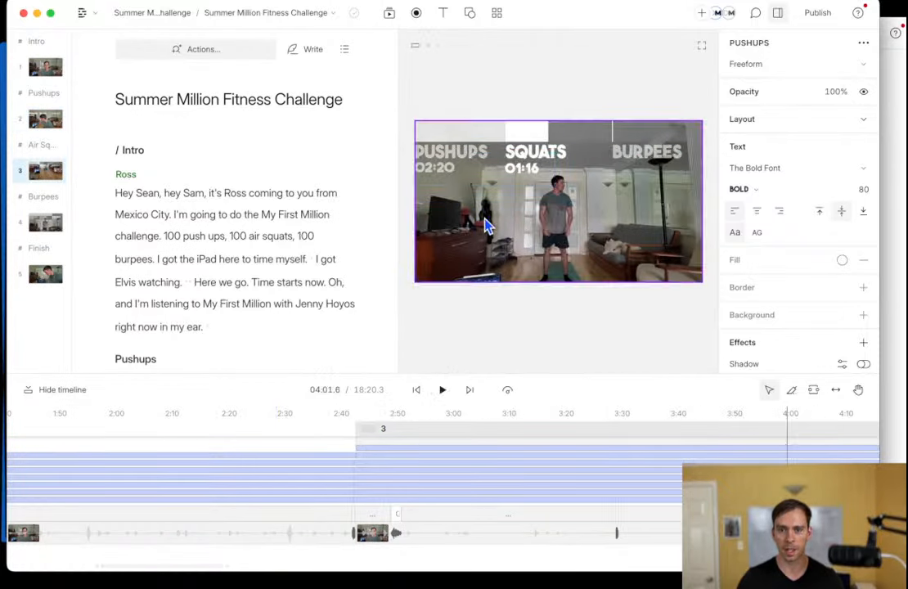
# Jump through the Burpees scene to examine its title, progress bar and timer.
pyautogui.hscroll(10, 665, 495)
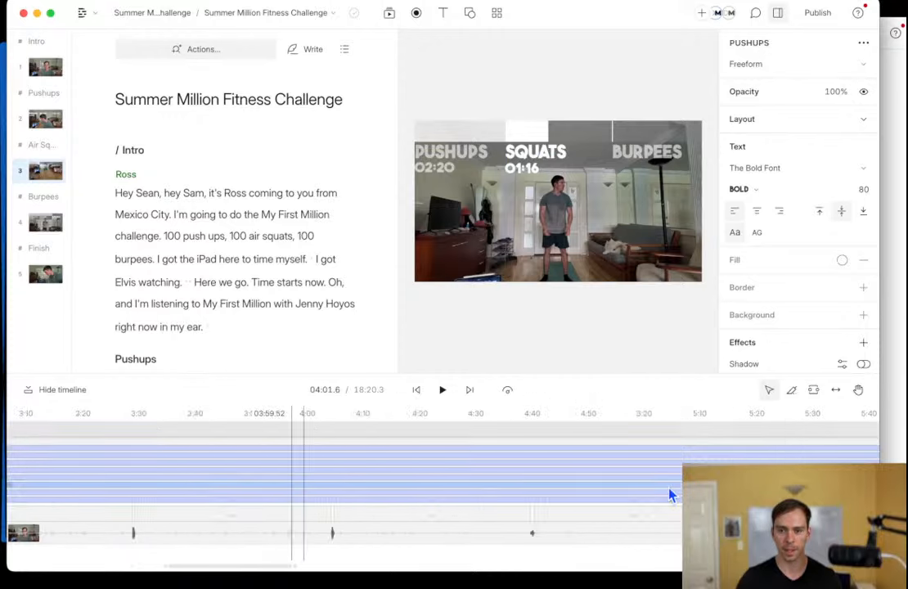
pyautogui.moveTo(388, 435); pyautogui.dragTo(778, 426)
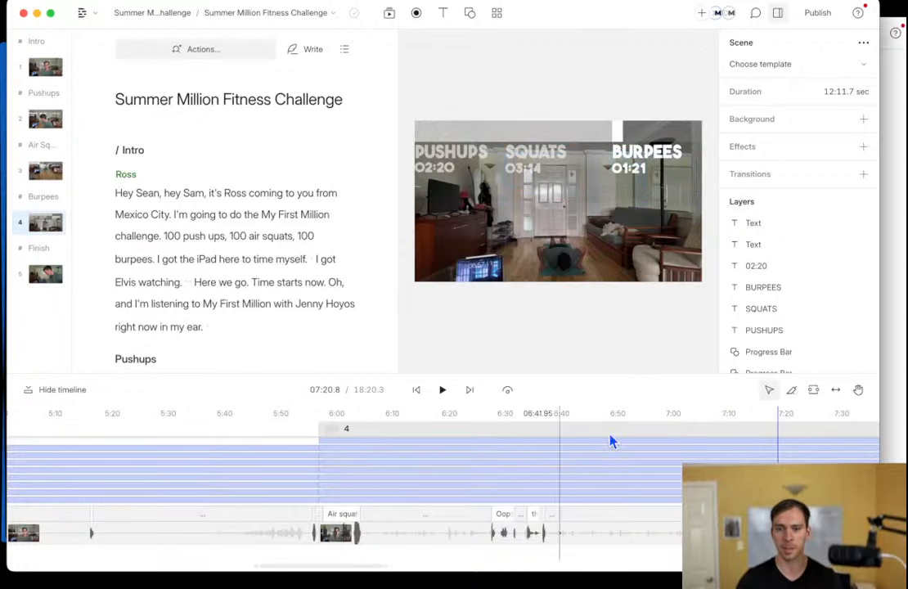
pyautogui.scroll(-5, 712, 459)
pyautogui.hscroll(5, 580, 508)
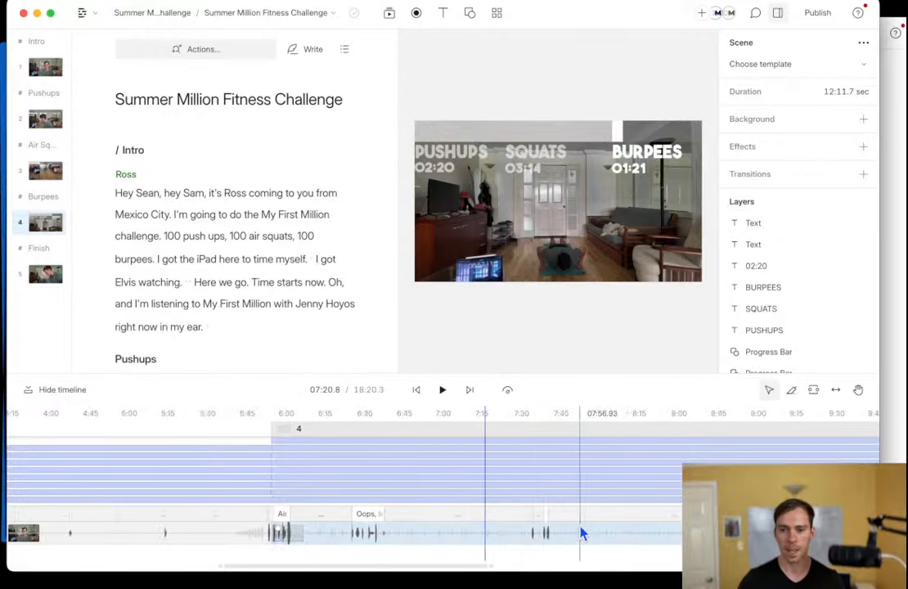
pyautogui.click(450, 446)
pyautogui.click(645, 536)
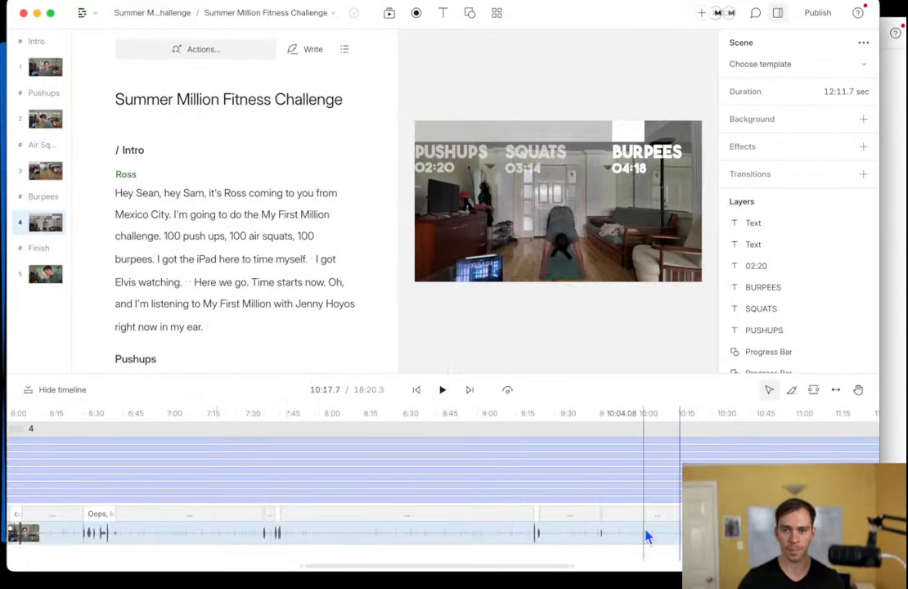
# View the closing Finish scene at the end of the composition.
pyautogui.scroll(-3, 625, 503)
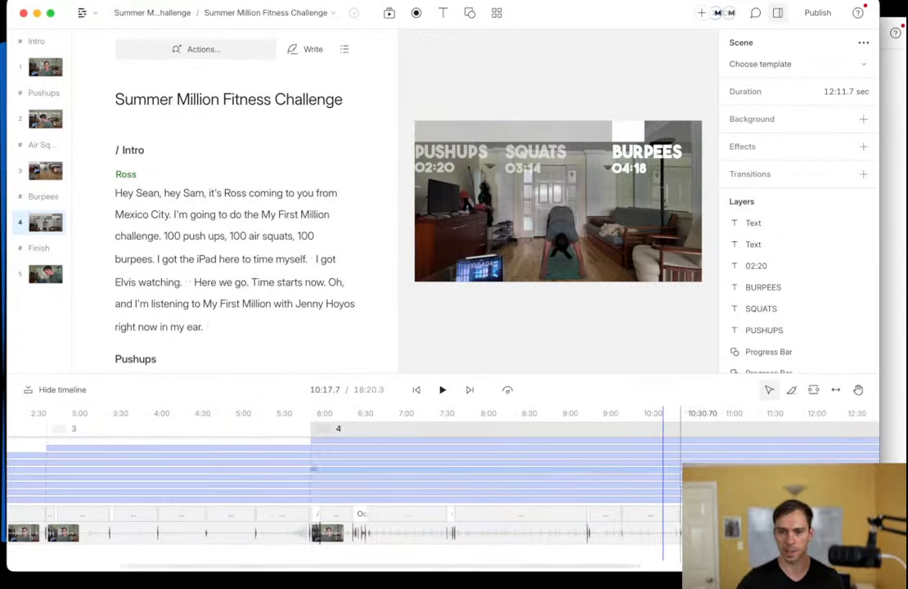
pyautogui.hscroll(10, 703, 456)
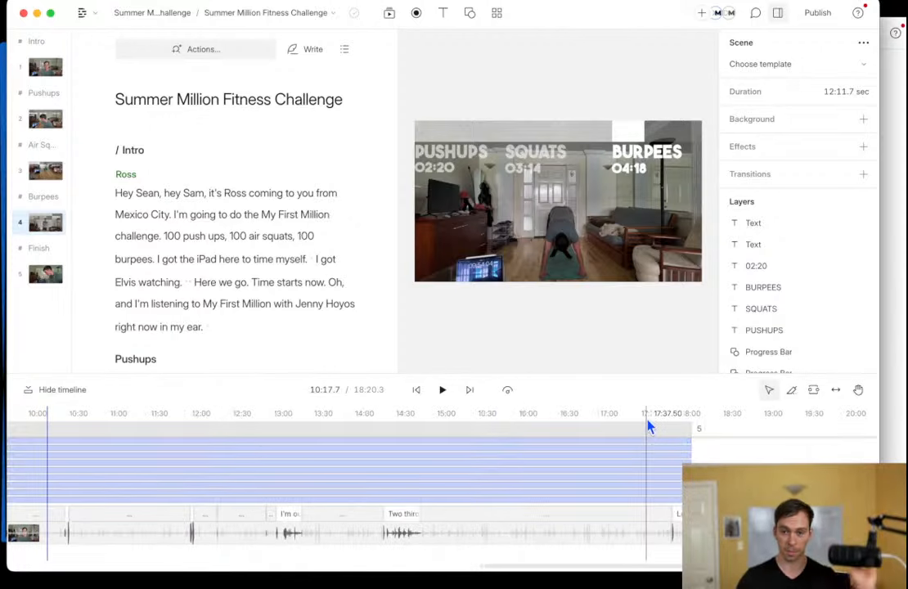
pyautogui.click(695, 432)
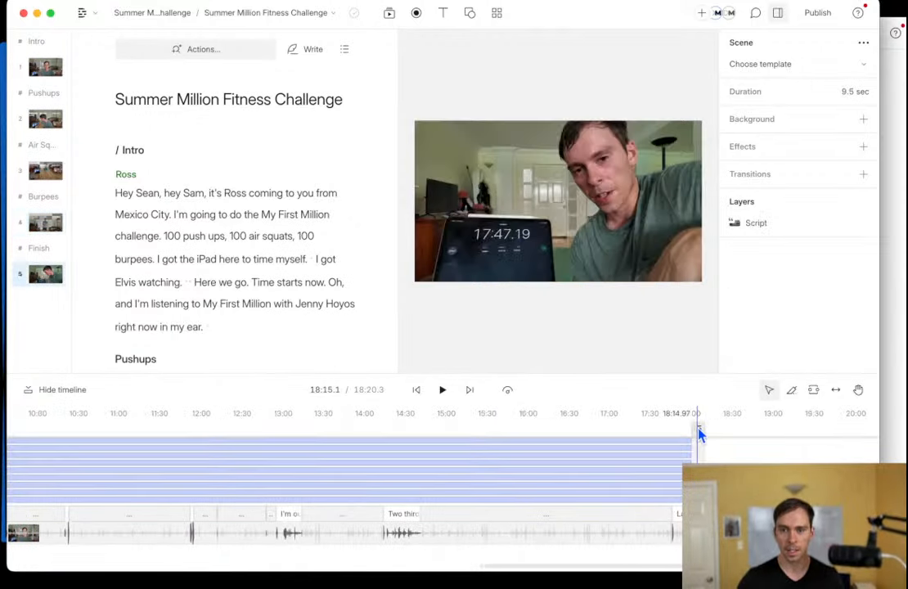
pyautogui.click(258, 15)
pyautogui.click(238, 75)
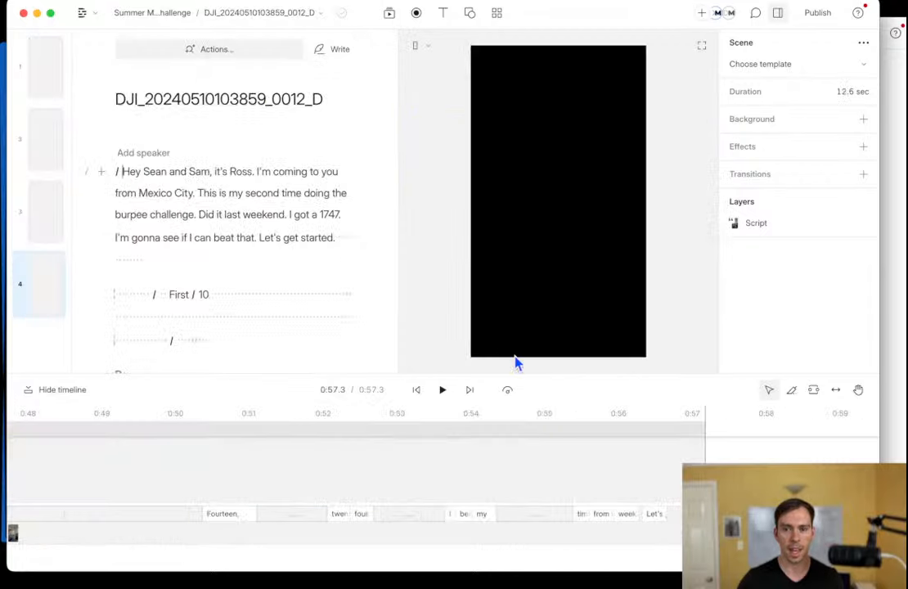
pyautogui.moveTo(416, 436); pyautogui.dragTo(505, 456)
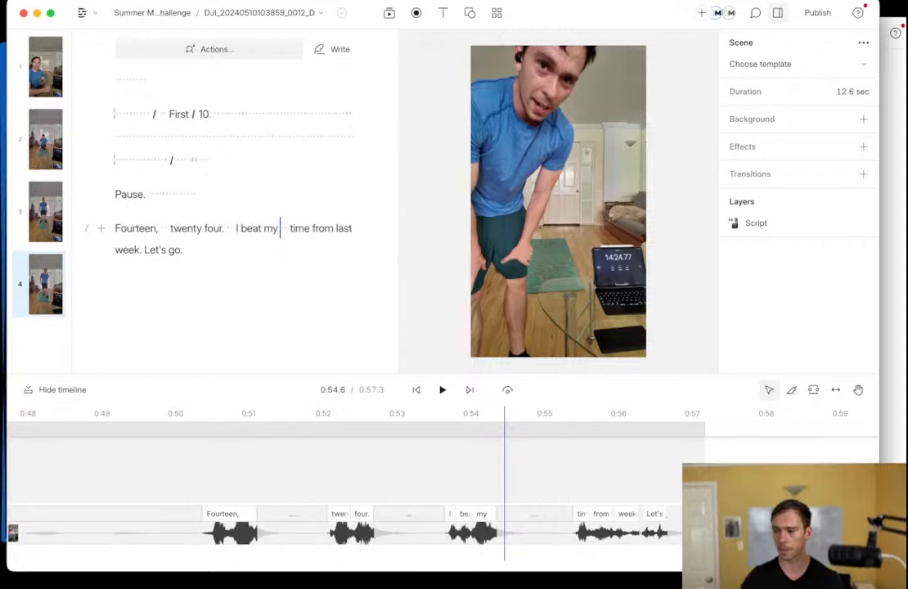
# Duplicate the Summer Million Fitness Challenge composition and check the copy in the composition list.
pyautogui.click(268, 18)
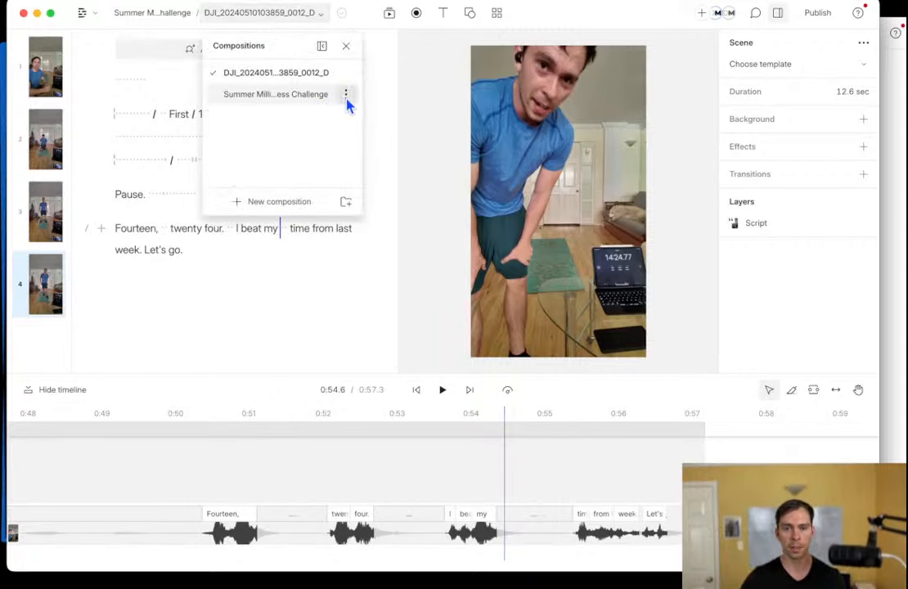
pyautogui.click(345, 96)
pyautogui.click(391, 121)
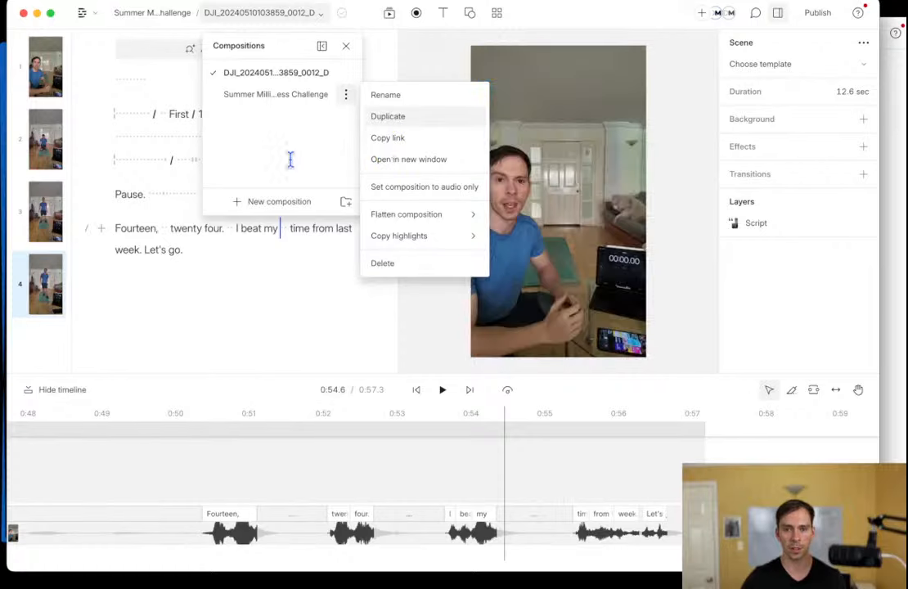
pyautogui.click(262, 13)
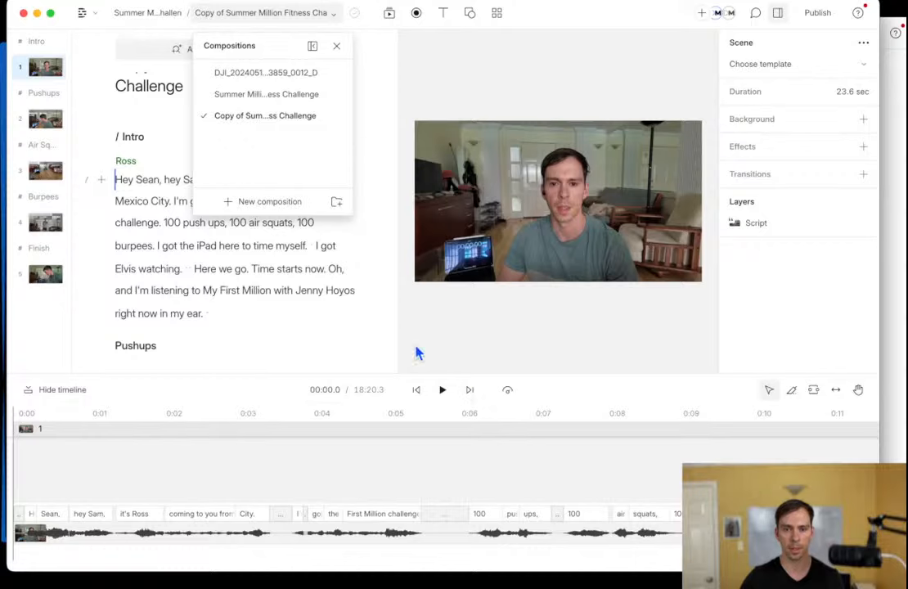
pyautogui.click(314, 273)
# Add a new empty scene at the very end of the copied composition, after the Finish scene.
pyautogui.click(470, 391)
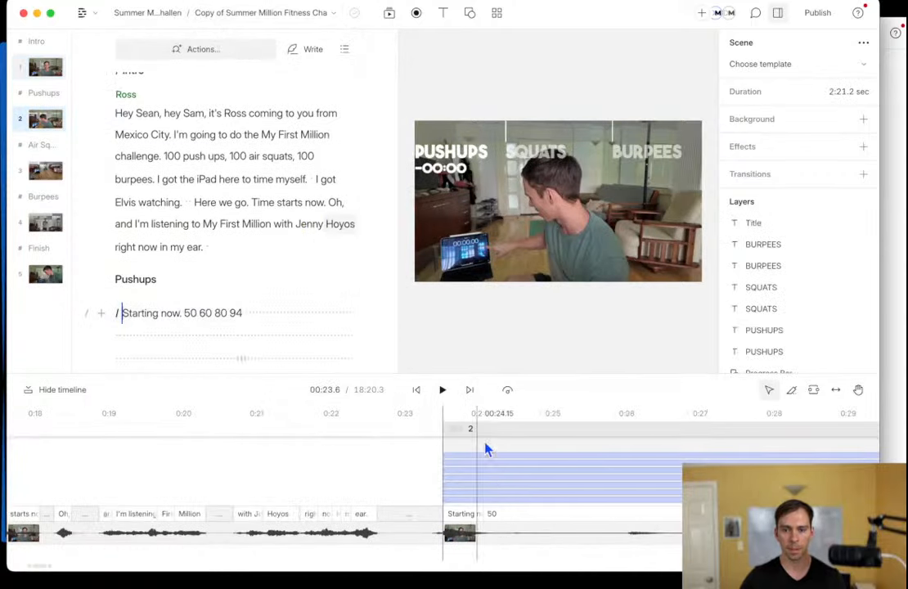
pyautogui.click(468, 390)
pyautogui.click(470, 391)
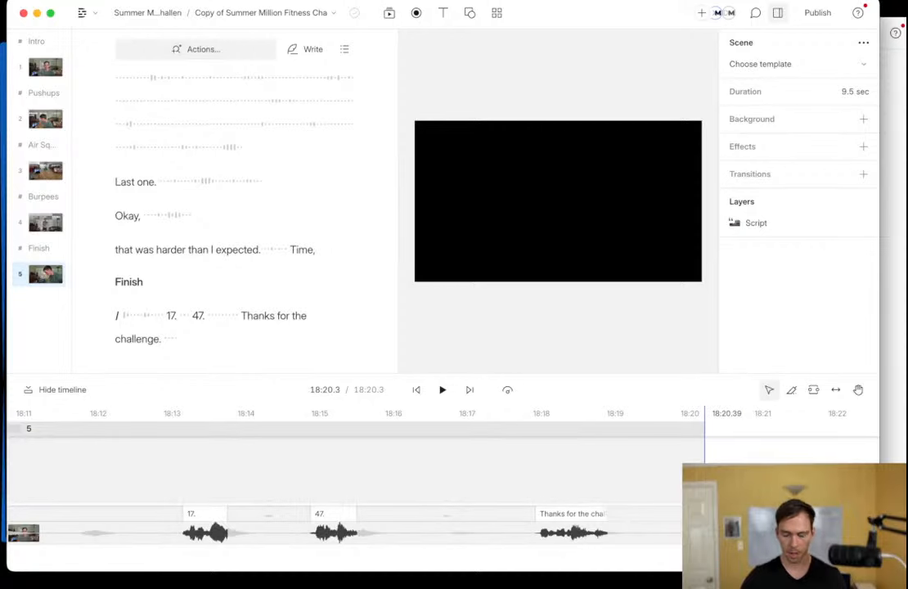
pyautogui.click(714, 428)
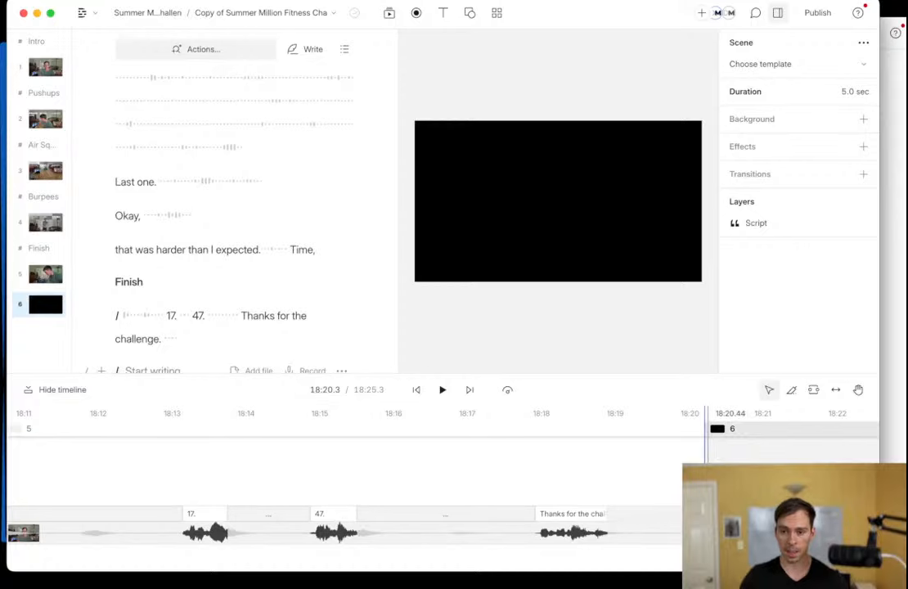
# Apply the "Outro - Marble bg" layout from the Descript Mastery pack to the empty last scene.
pyautogui.hscroll(3, 734, 487)
pyautogui.click(629, 477)
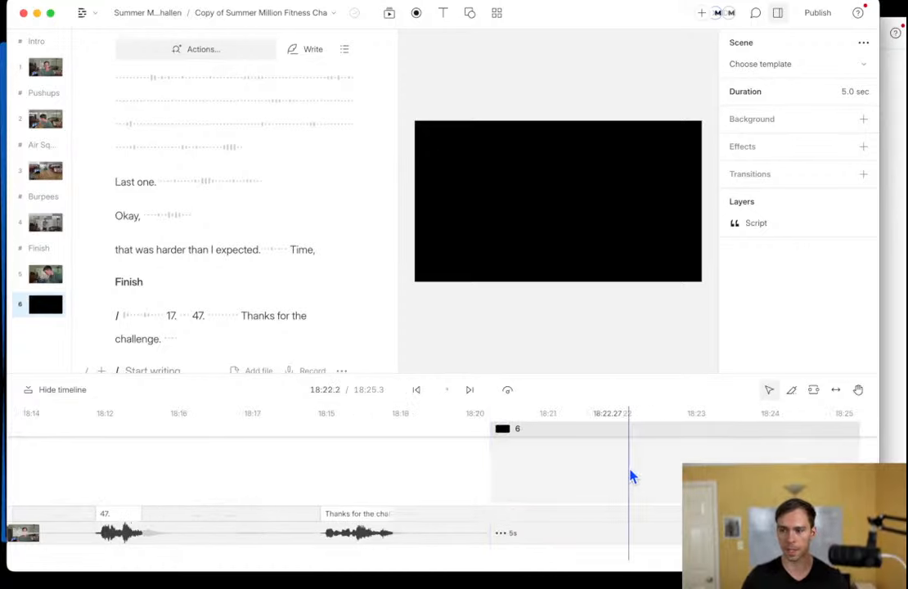
pyautogui.hscroll(2, 634, 472)
pyautogui.click(450, 471)
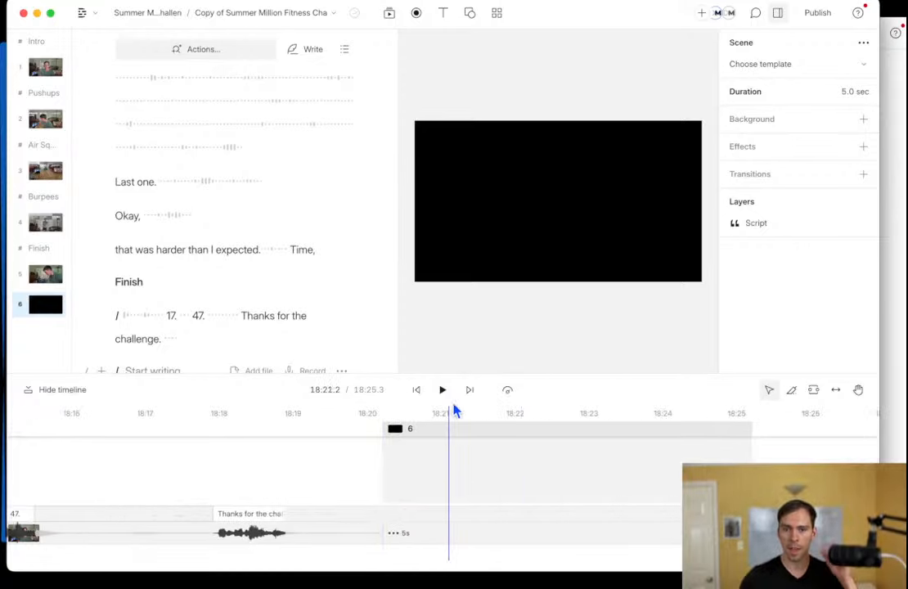
pyautogui.click(497, 14)
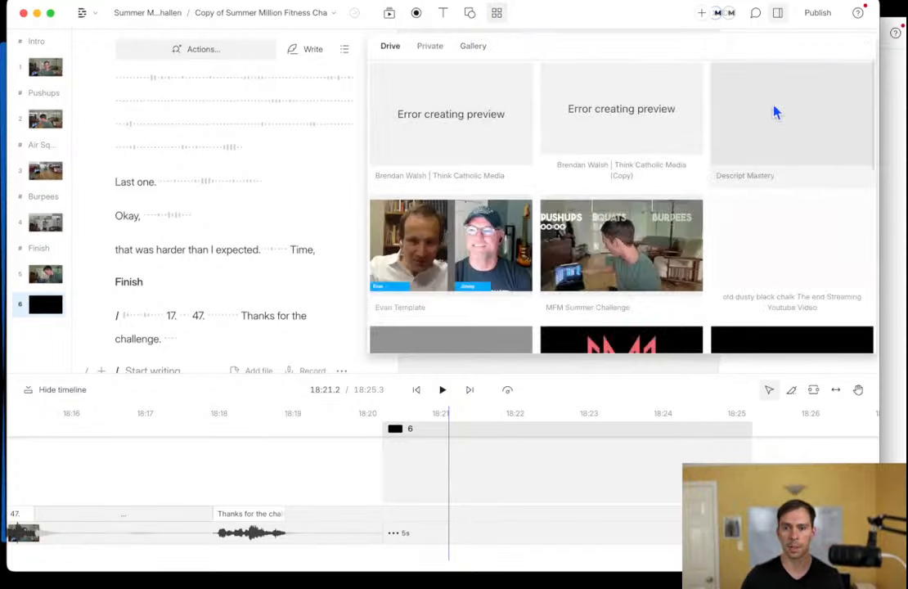
pyautogui.click(782, 112)
pyautogui.scroll(-10, 746, 259)
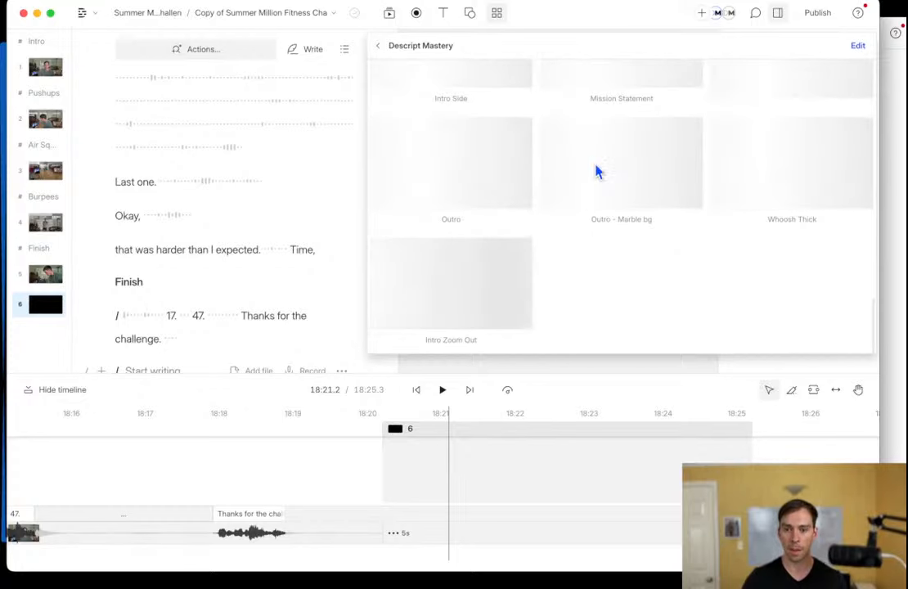
pyautogui.click(619, 167)
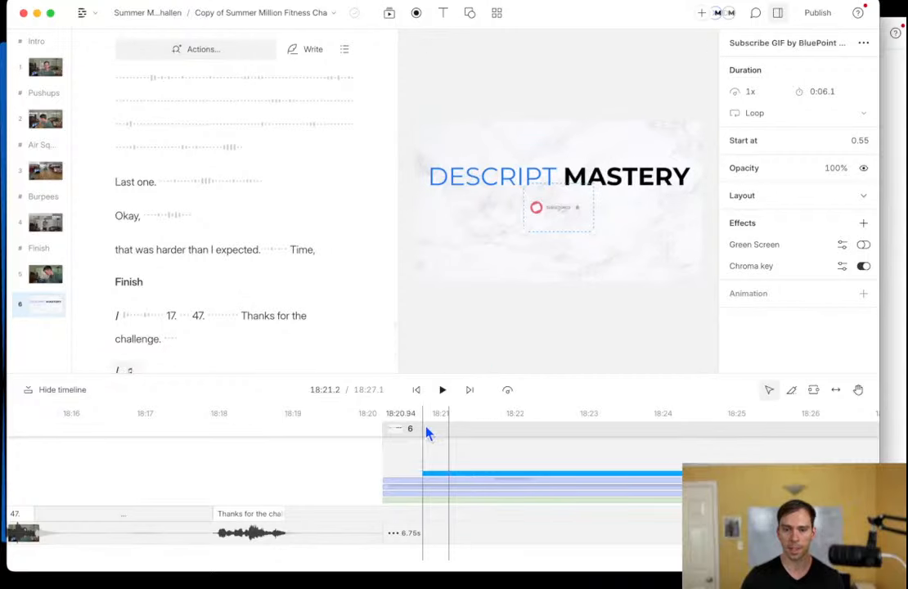
# Play back the outro scene, close the click-highlighter settings window, and examine the scene's layers on the timeline.
pyautogui.click(439, 396)
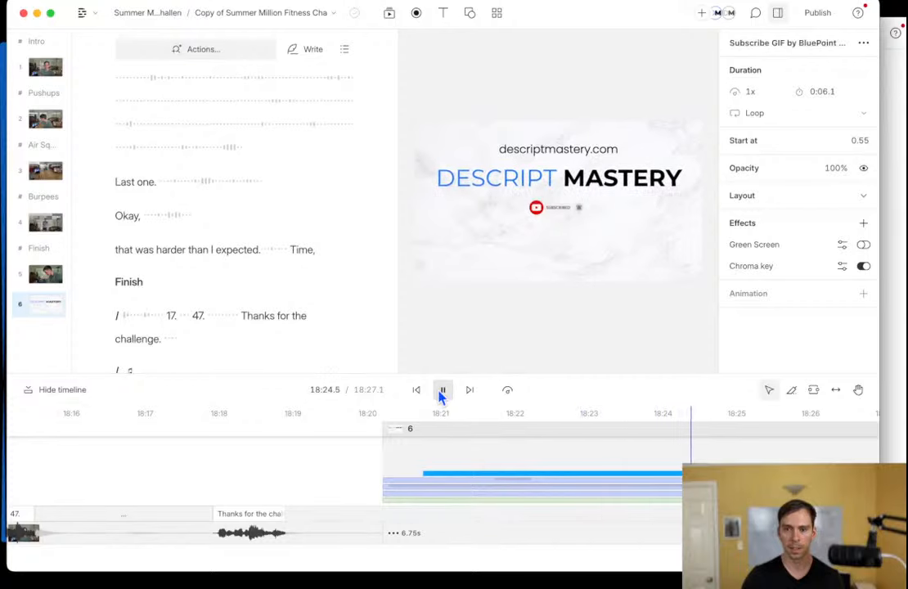
pyautogui.click(442, 392)
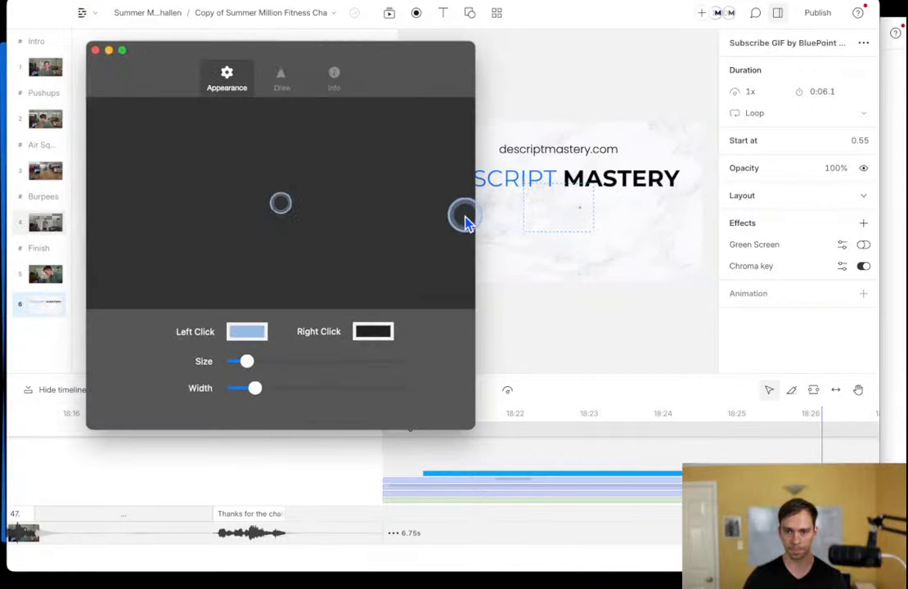
pyautogui.click(97, 51)
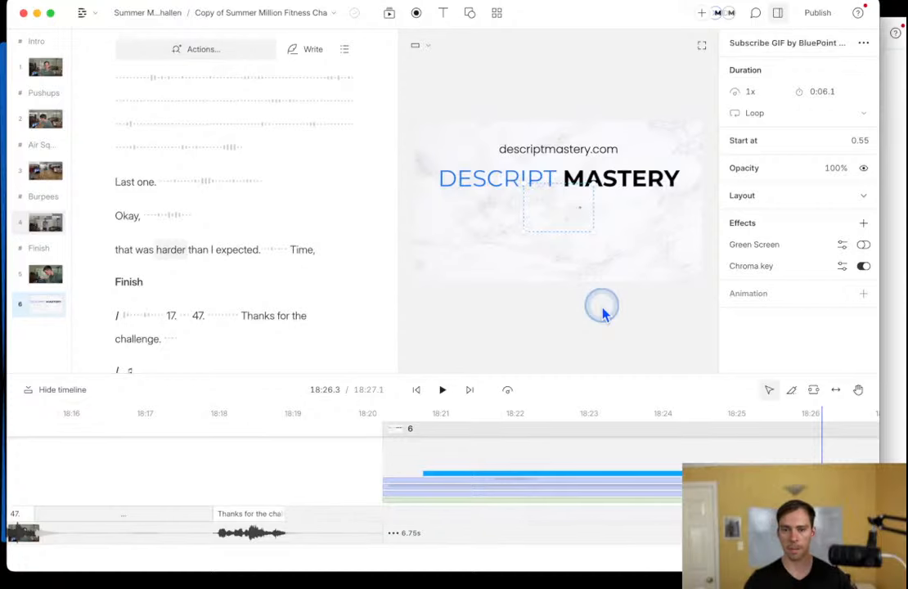
pyautogui.click(494, 455)
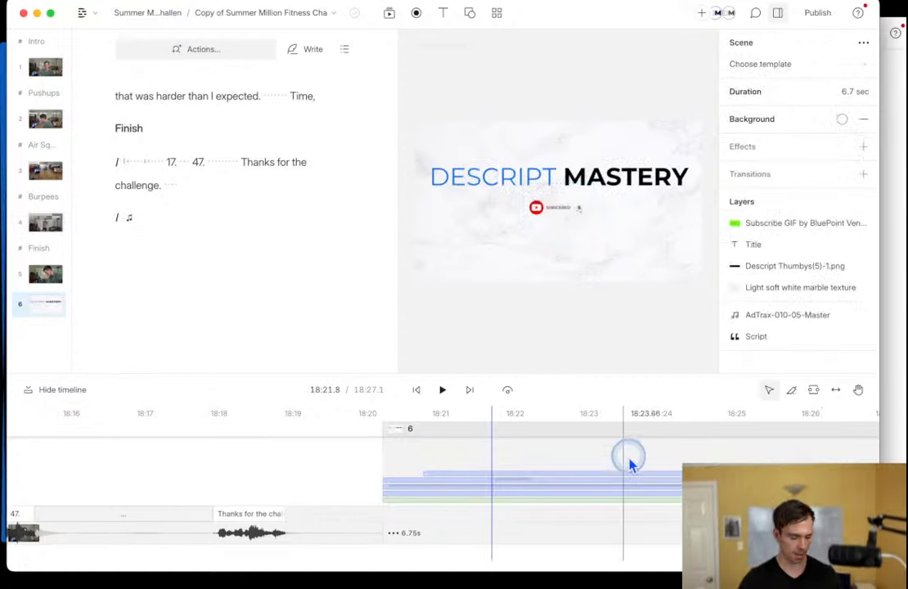
pyautogui.scroll(-3, 642, 489)
pyautogui.hscroll(2, 646, 497)
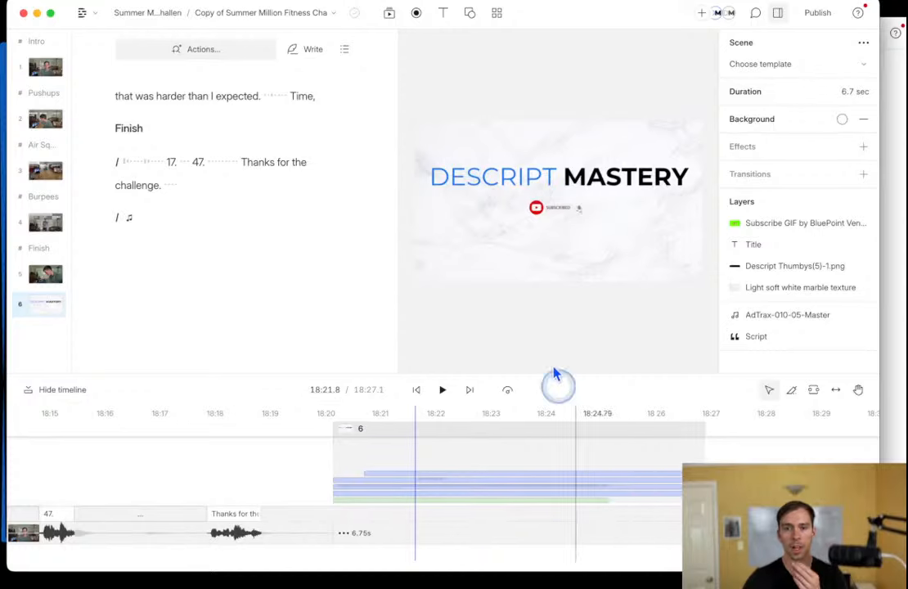
# Browse the layouts in the Descript Mastery pack without applying one.
pyautogui.click(498, 15)
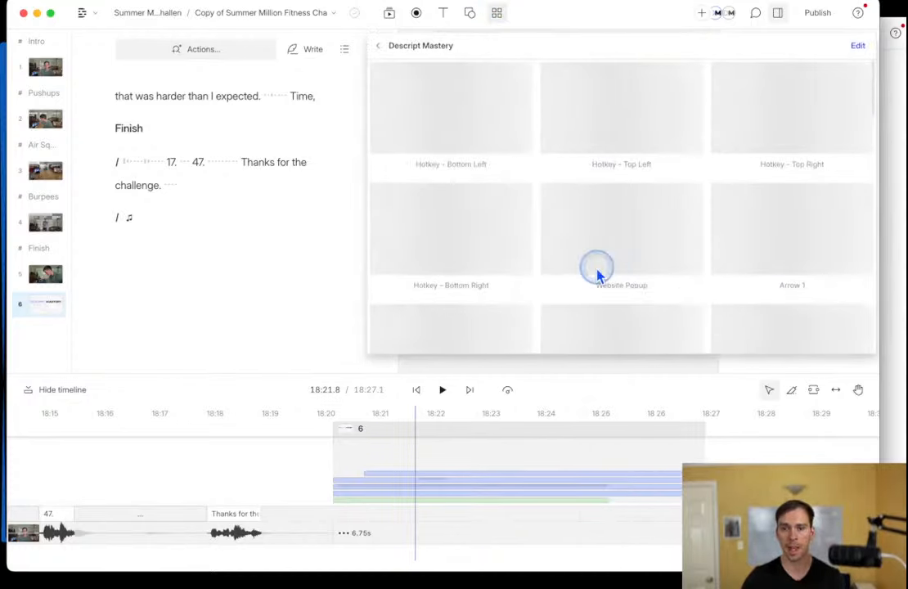
pyautogui.scroll(-5, 604, 278)
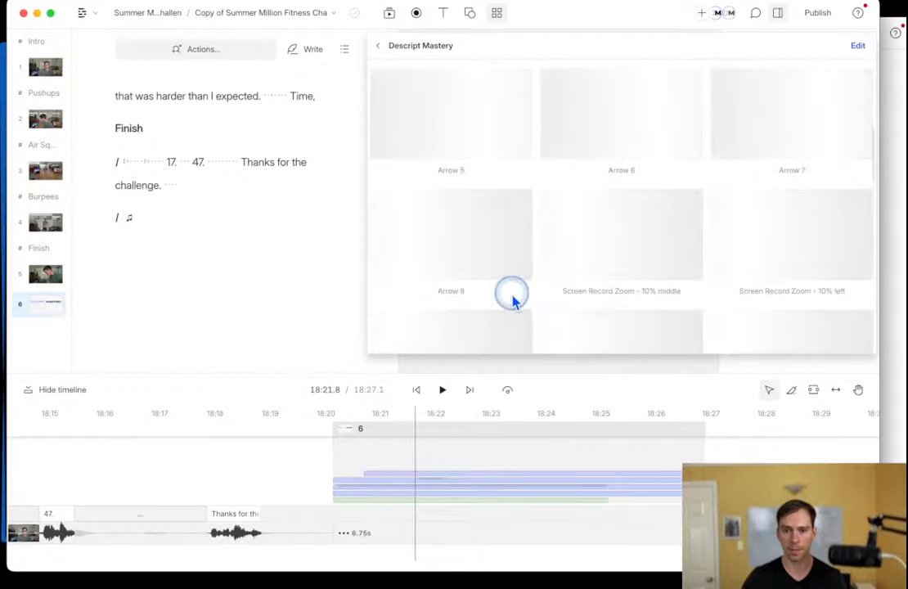
pyautogui.click(479, 455)
# Split the Intro scene at about 5.8 seconds, just before "100 push ups".
pyautogui.click(412, 392)
pyautogui.click(413, 392)
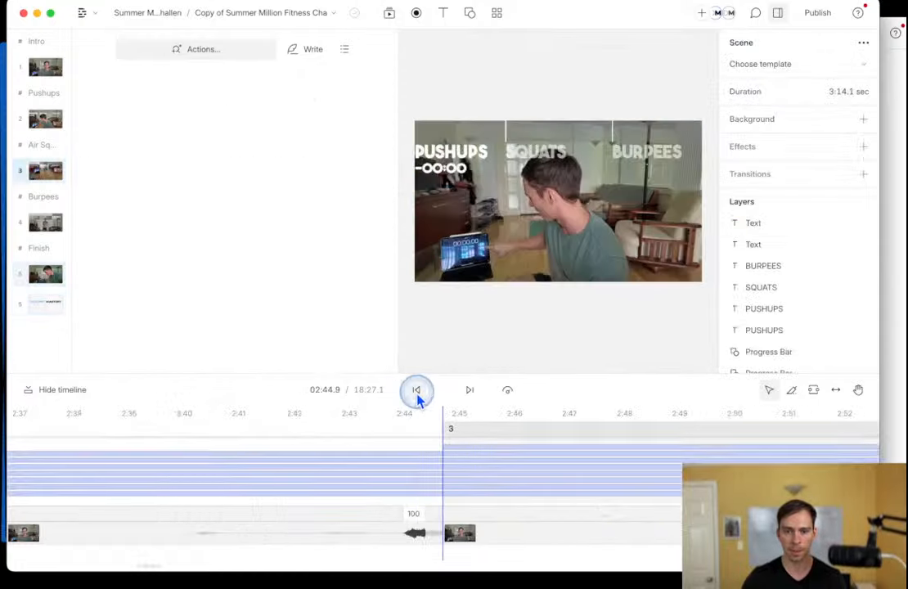
pyautogui.click(413, 392)
pyautogui.click(379, 473)
pyautogui.click(506, 478)
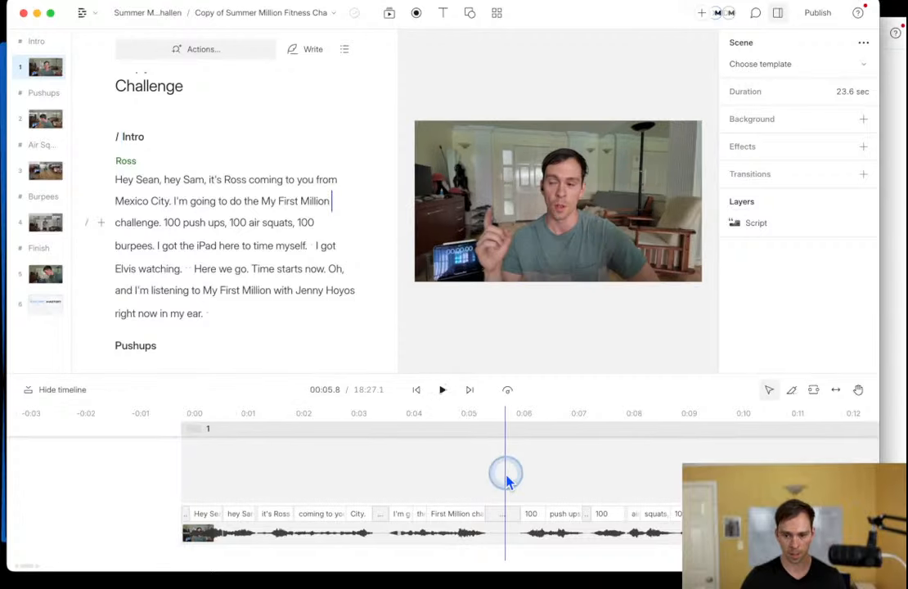
pyautogui.write('/')
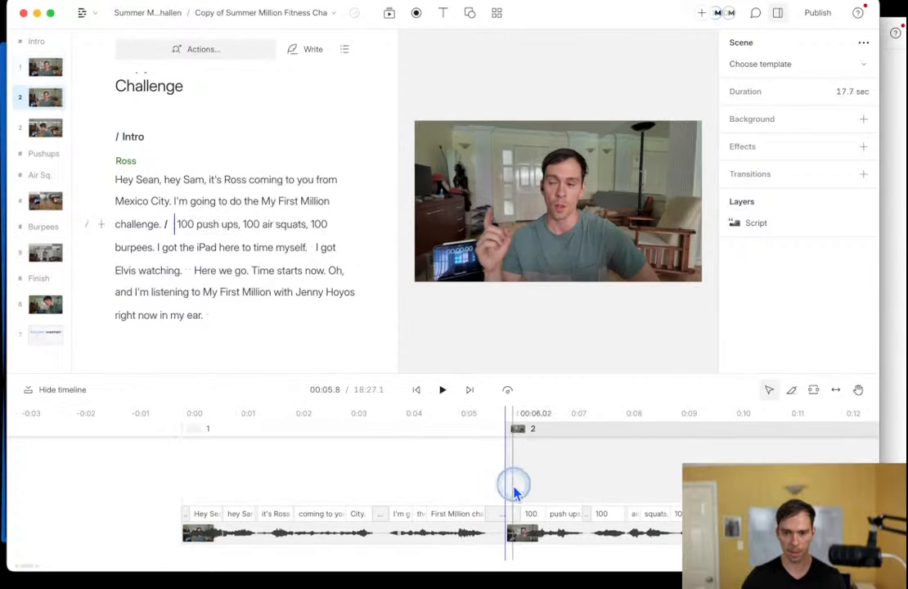
# Apply the "Intro Title" layout from the Descript Mastery pack to the first Intro scene.
pyautogui.click(195, 479)
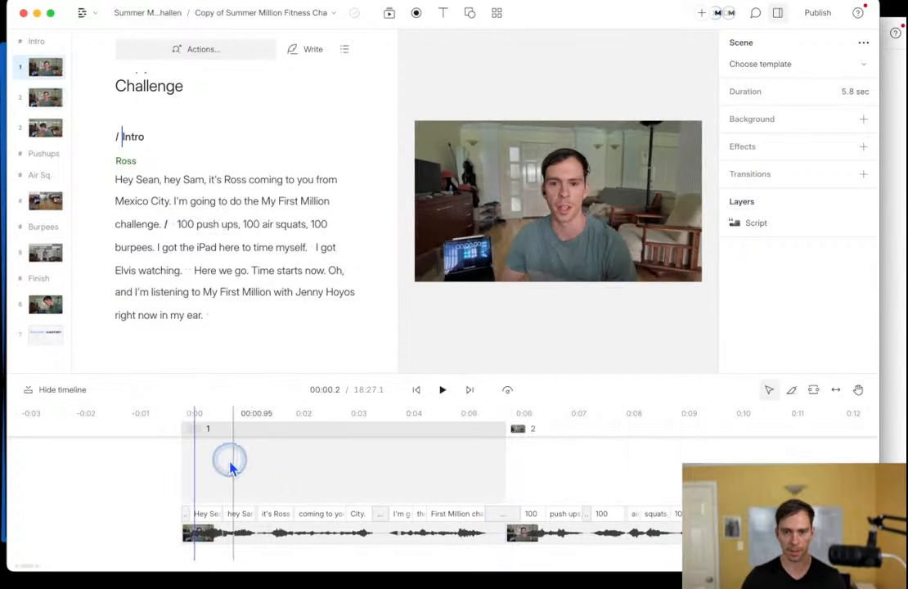
pyautogui.click(354, 483)
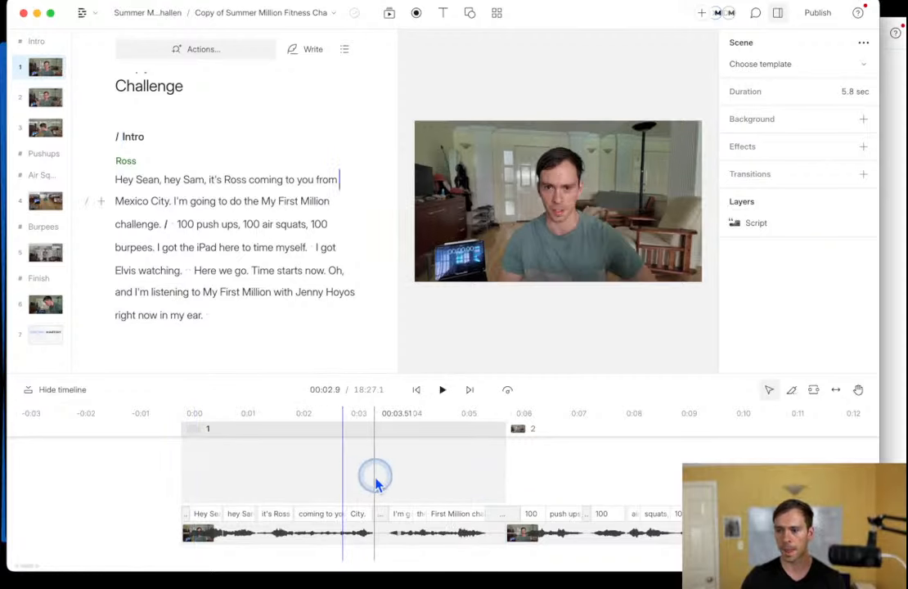
pyautogui.click(496, 14)
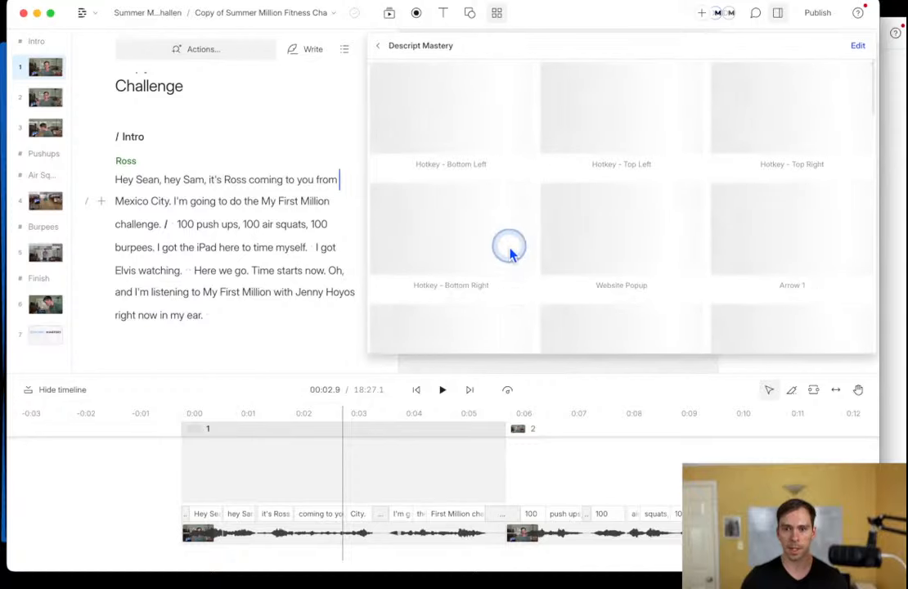
pyautogui.scroll(-1, 596, 262)
pyautogui.scroll(1, 598, 264)
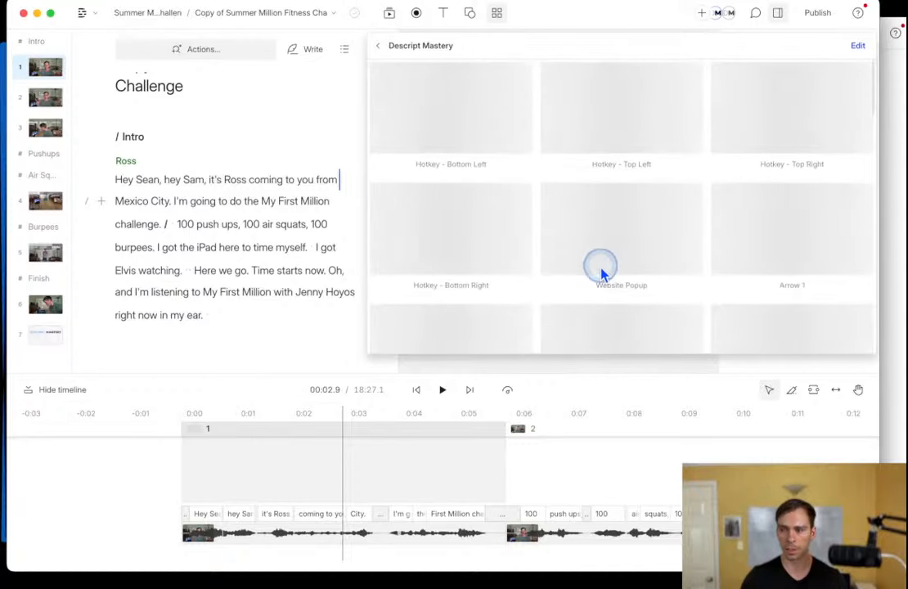
pyautogui.scroll(-1, 601, 285)
pyautogui.scroll(-3, 606, 291)
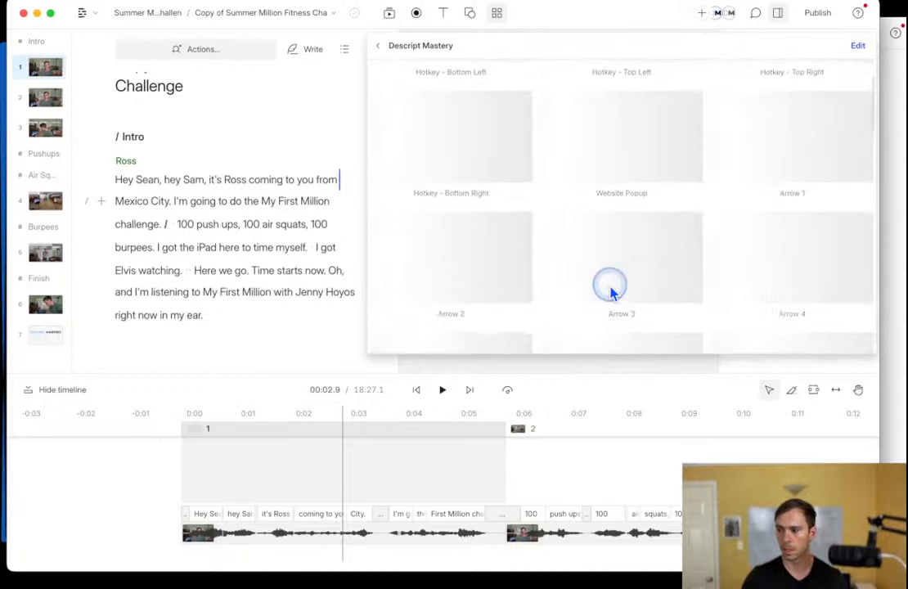
pyautogui.scroll(-2, 609, 293)
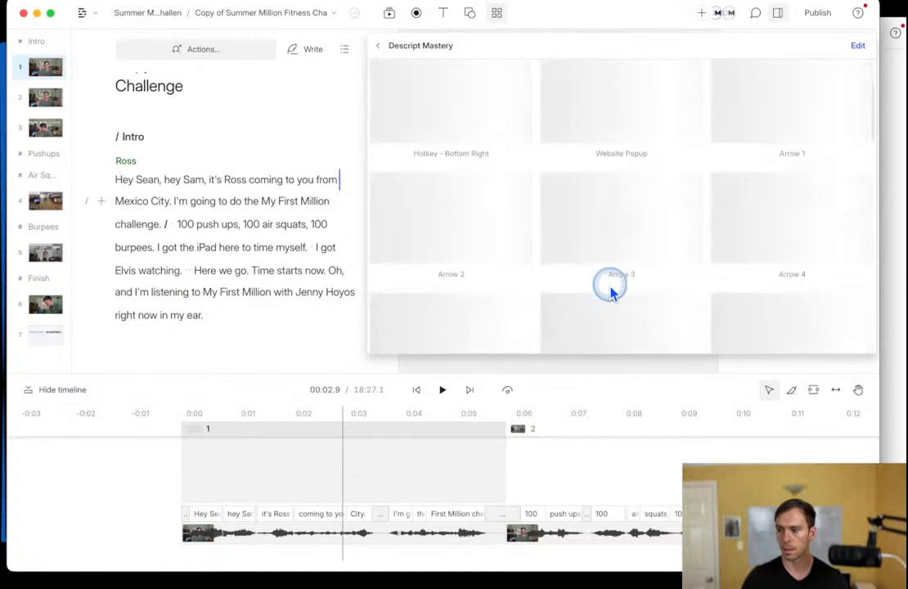
pyautogui.scroll(-2, 612, 293)
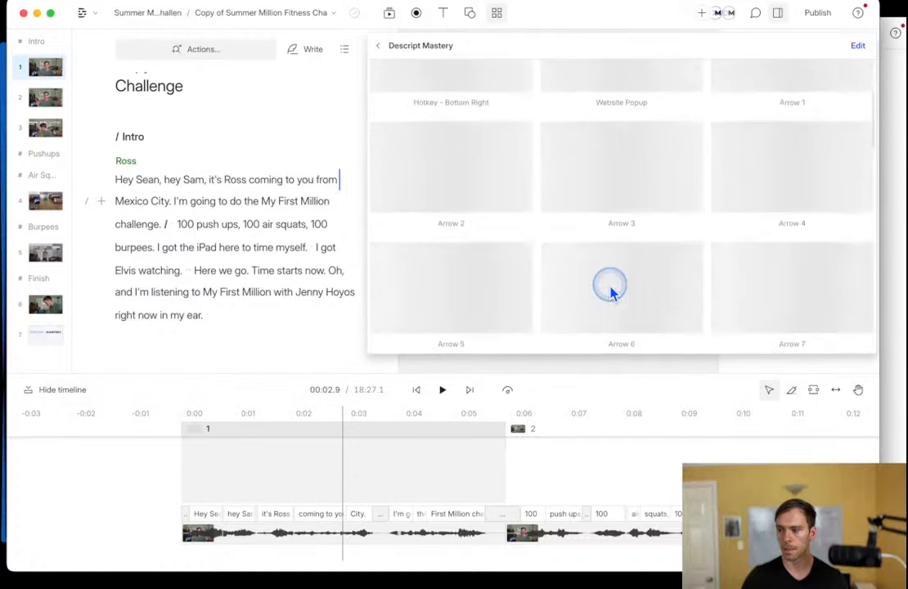
pyautogui.scroll(-3, 613, 293)
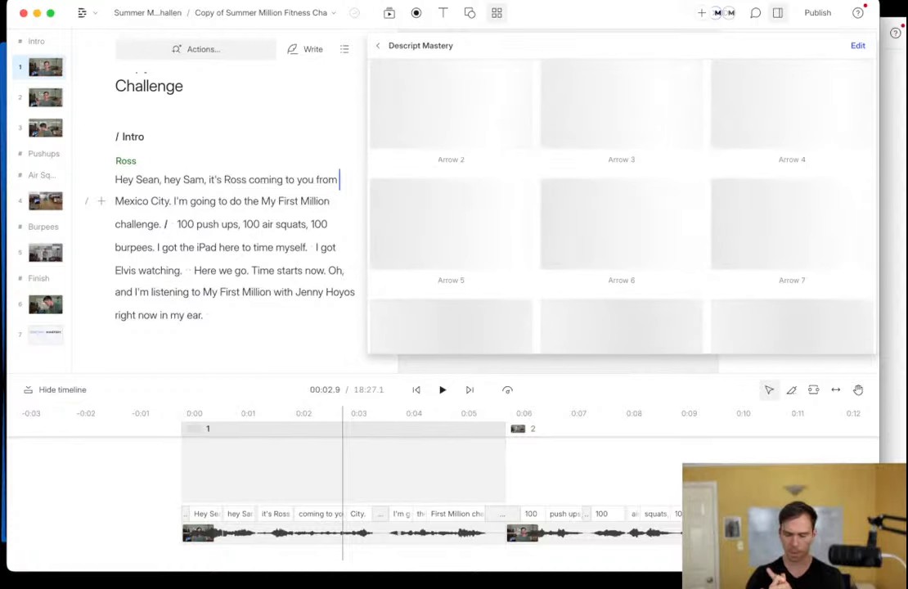
pyautogui.scroll(-10, 608, 156)
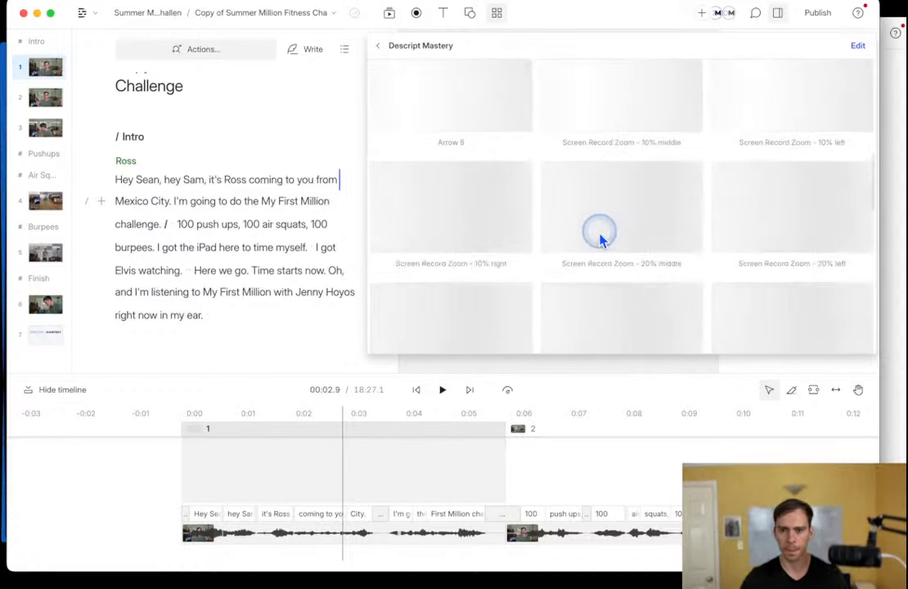
pyautogui.scroll(-12, 640, 282)
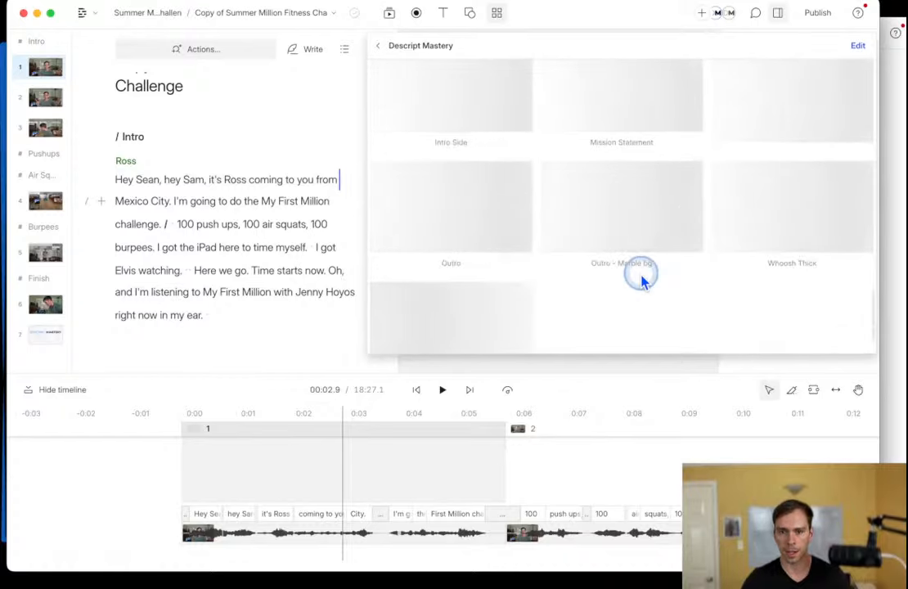
pyautogui.scroll(5, 630, 278)
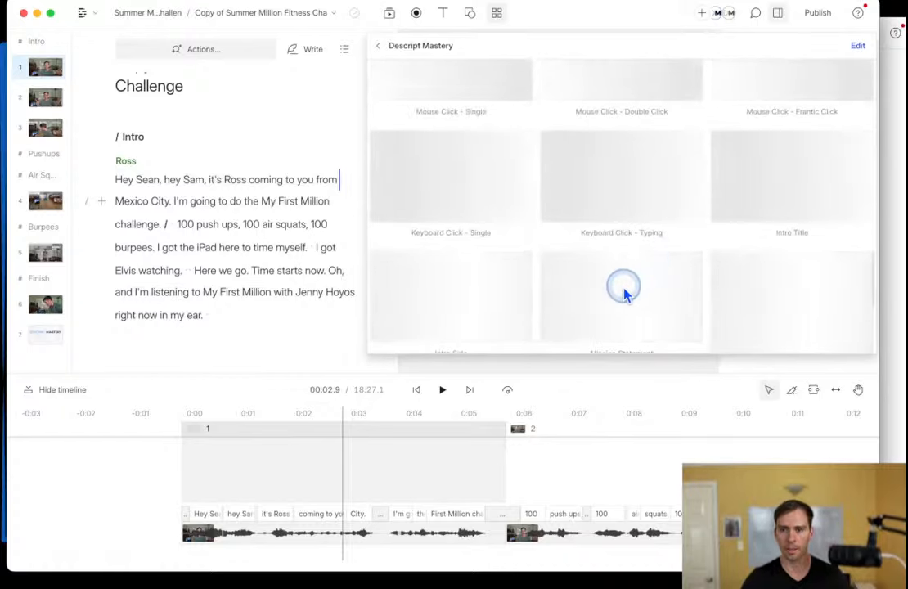
pyautogui.scroll(-1, 624, 290)
pyautogui.scroll(-3, 556, 303)
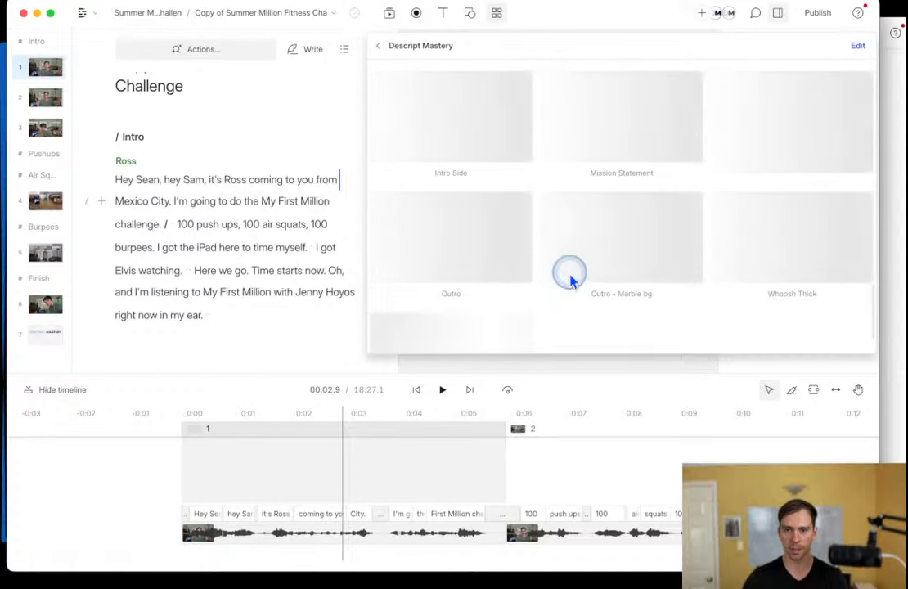
pyautogui.scroll(3, 656, 286)
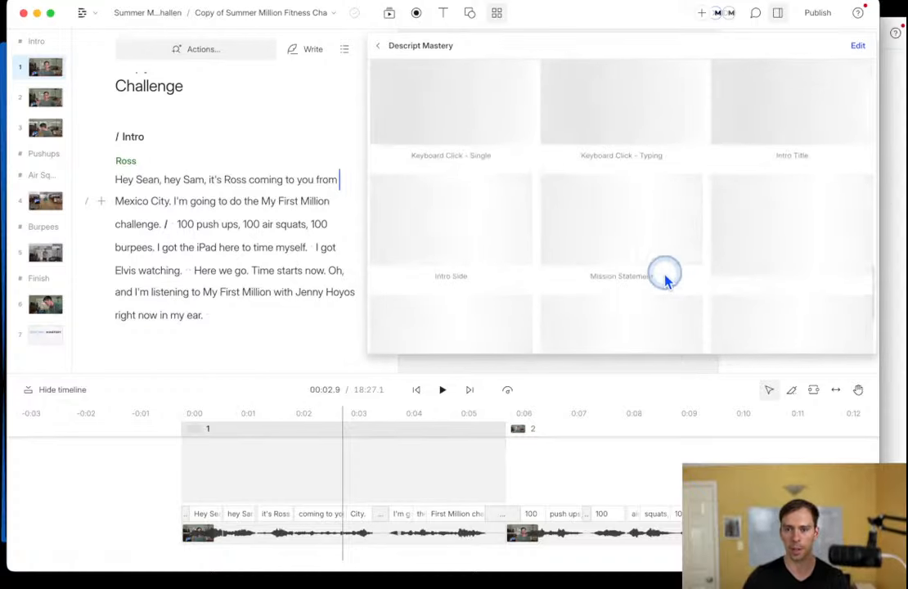
pyautogui.scroll(1, 657, 303)
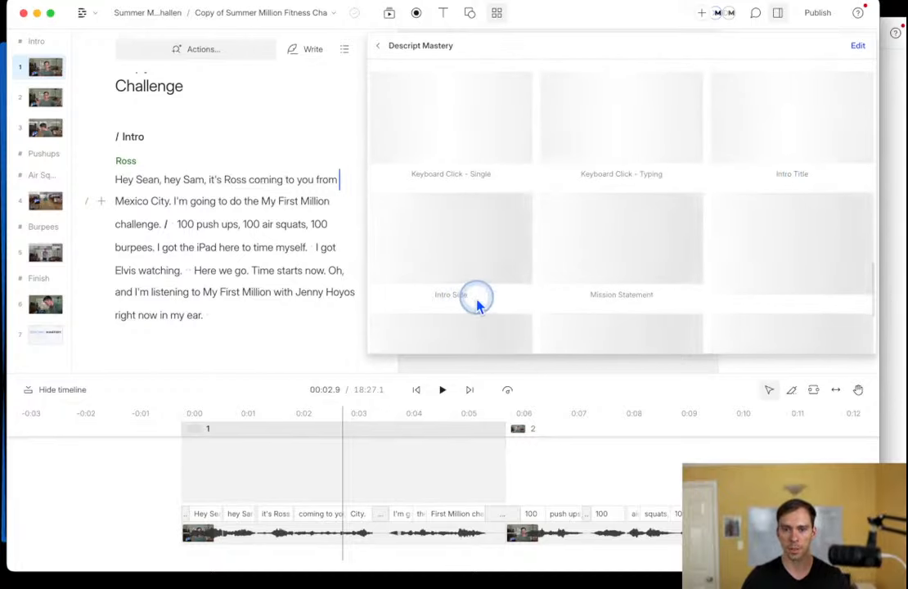
pyautogui.scroll(3, 763, 229)
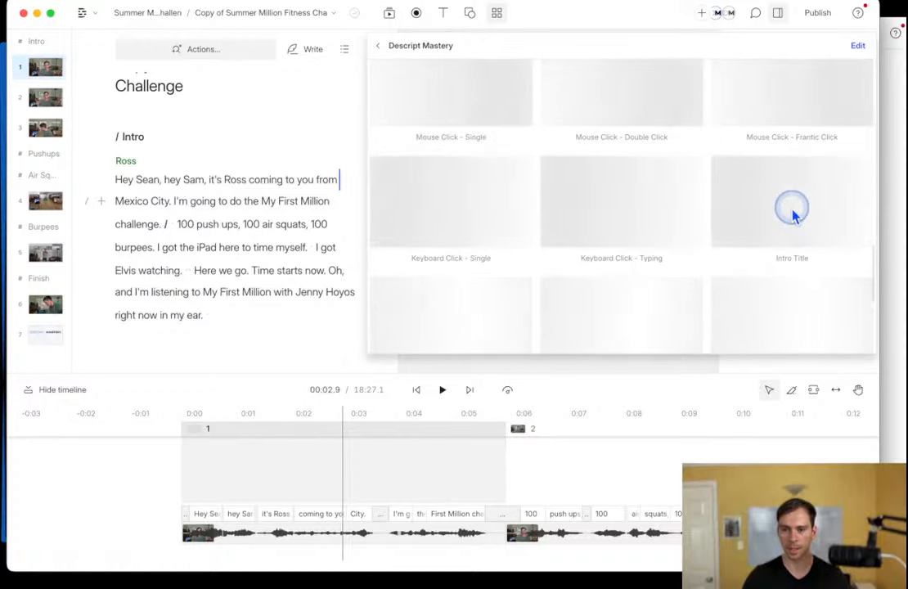
pyautogui.click(792, 211)
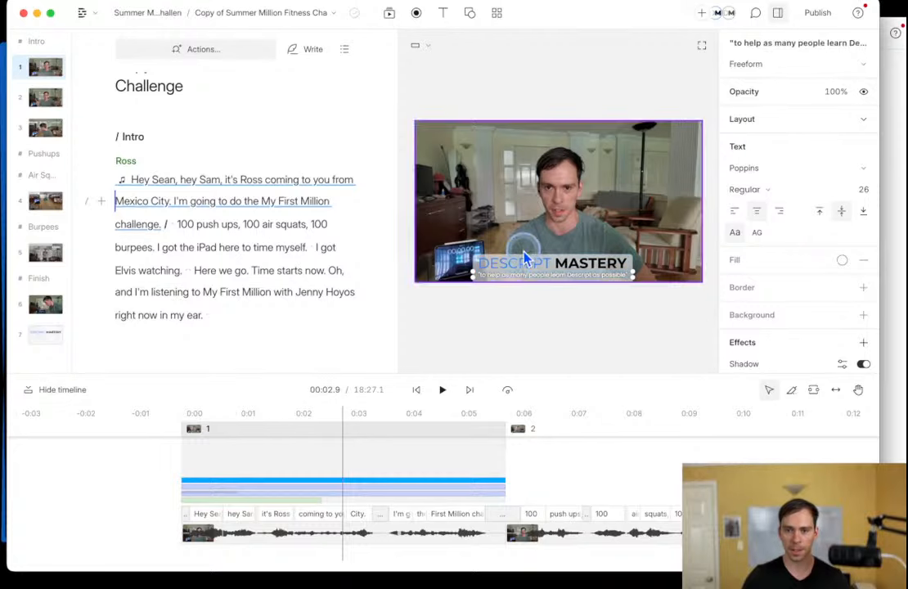
# Play back the start of the first scene, check its title overlay, and show the scene's layers.
pyautogui.click(423, 392)
pyautogui.click(443, 391)
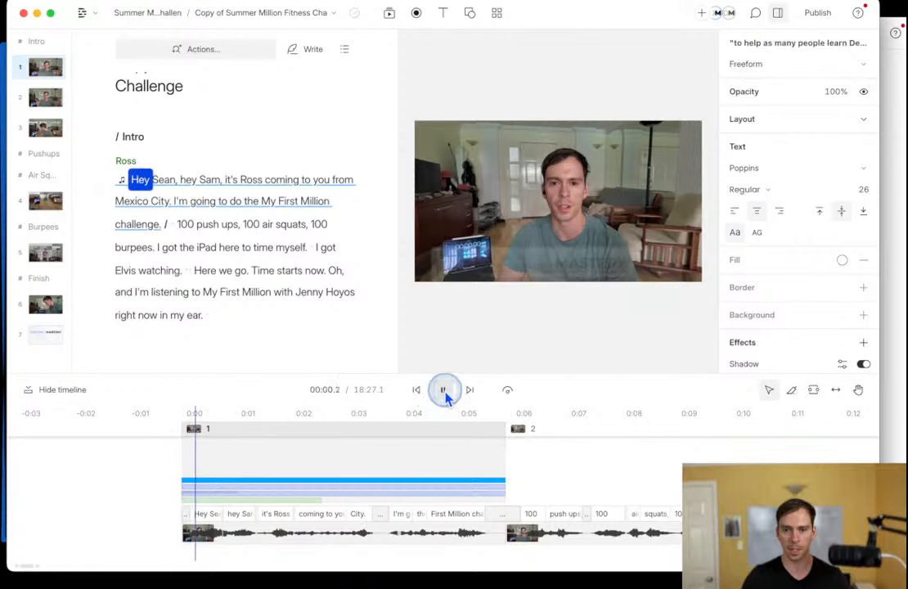
pyautogui.click(444, 391)
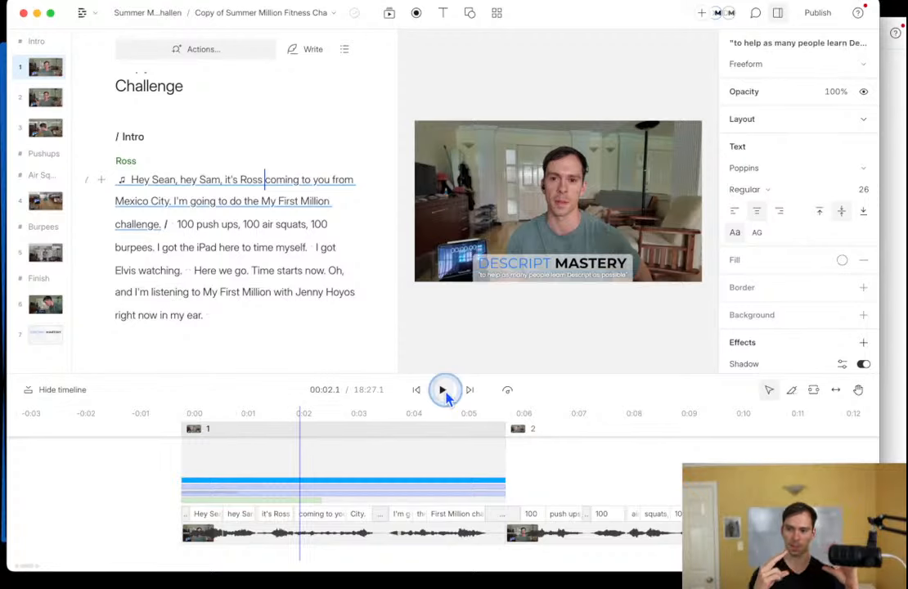
pyautogui.click(483, 262)
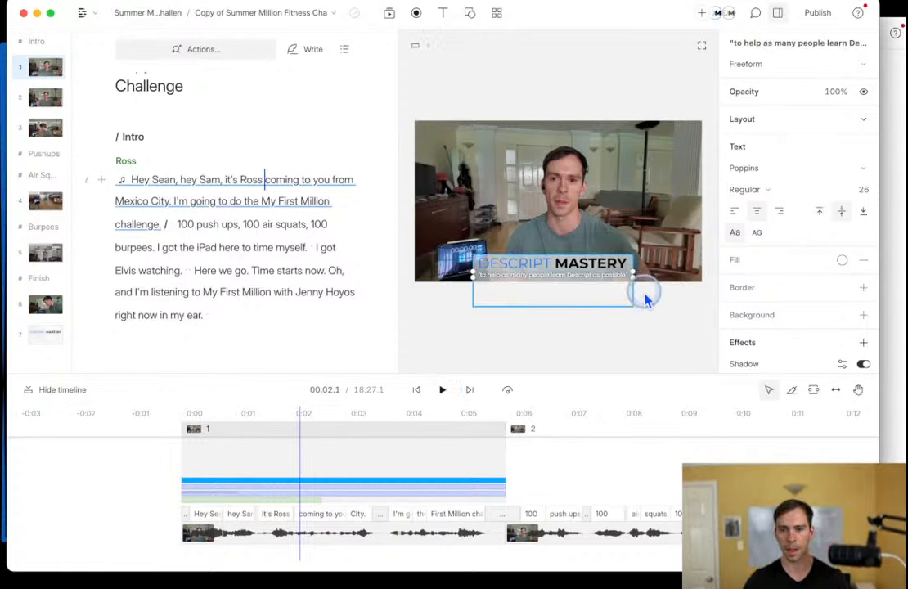
pyautogui.click(648, 360)
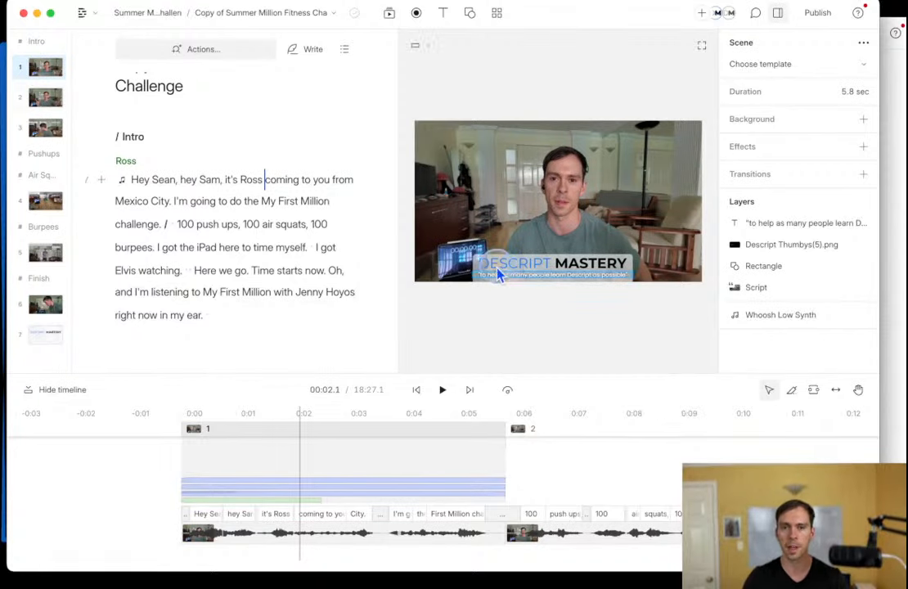
# Leave the project for the project overview and open the list of saved templates.
pyautogui.click(87, 18)
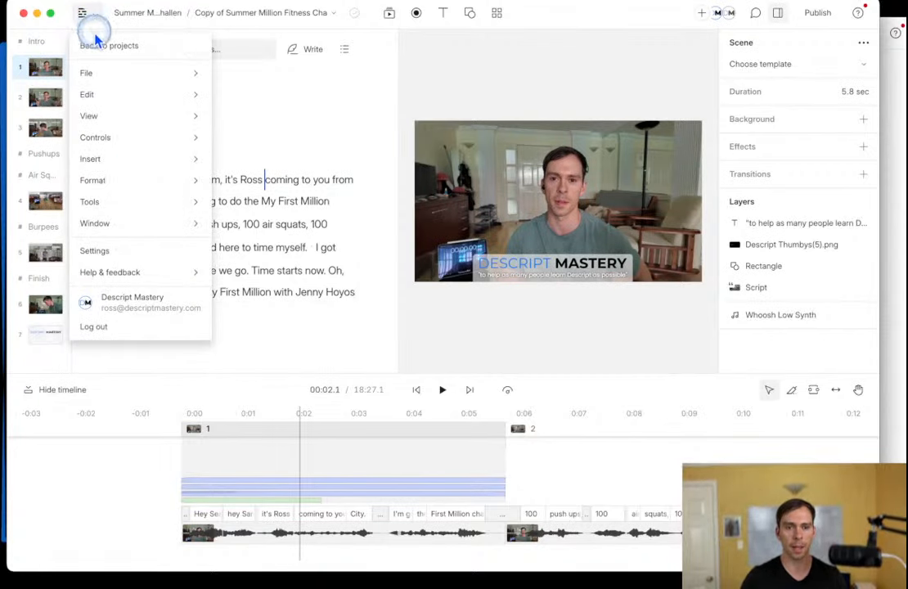
pyautogui.click(95, 41)
pyautogui.click(891, 267)
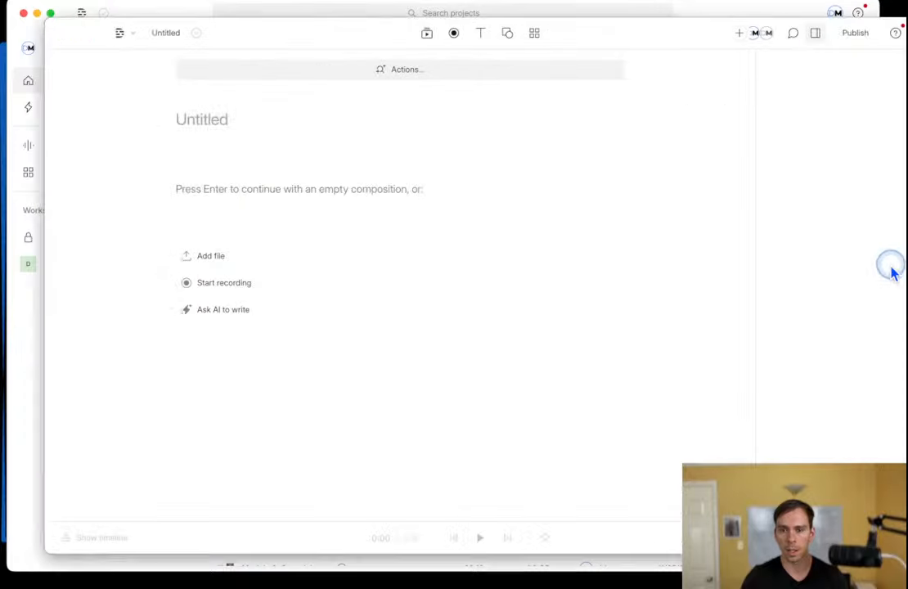
pyautogui.click(180, 12)
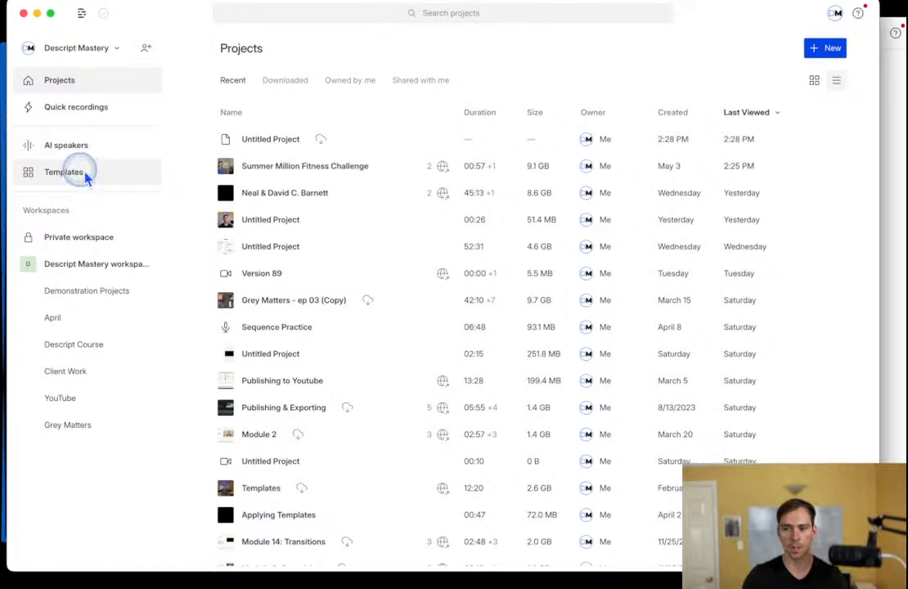
pyautogui.click(65, 180)
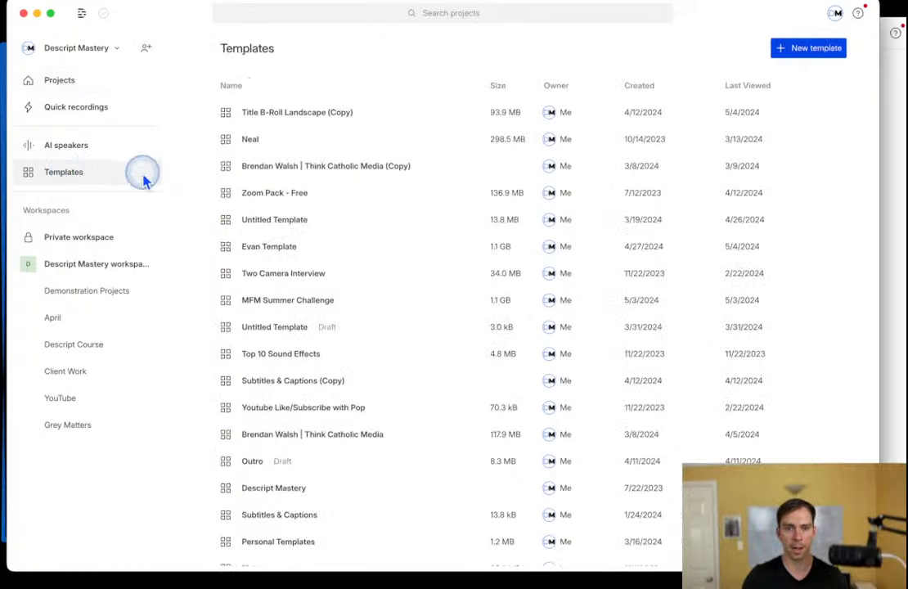
# Create a new template titled "SJG Trades Templates" and start it with an empty composition.
pyautogui.scroll(-3, 361, 535)
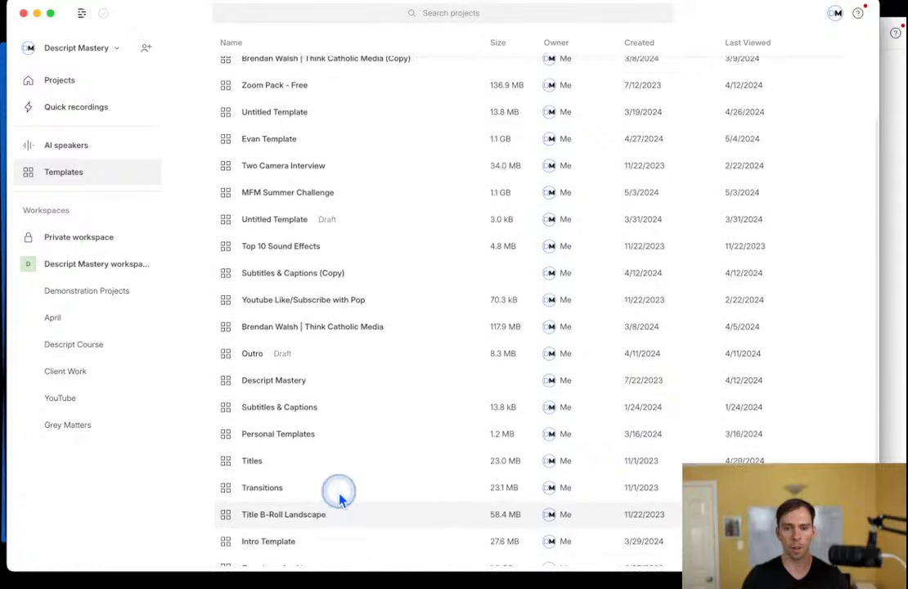
pyautogui.scroll(3, 339, 495)
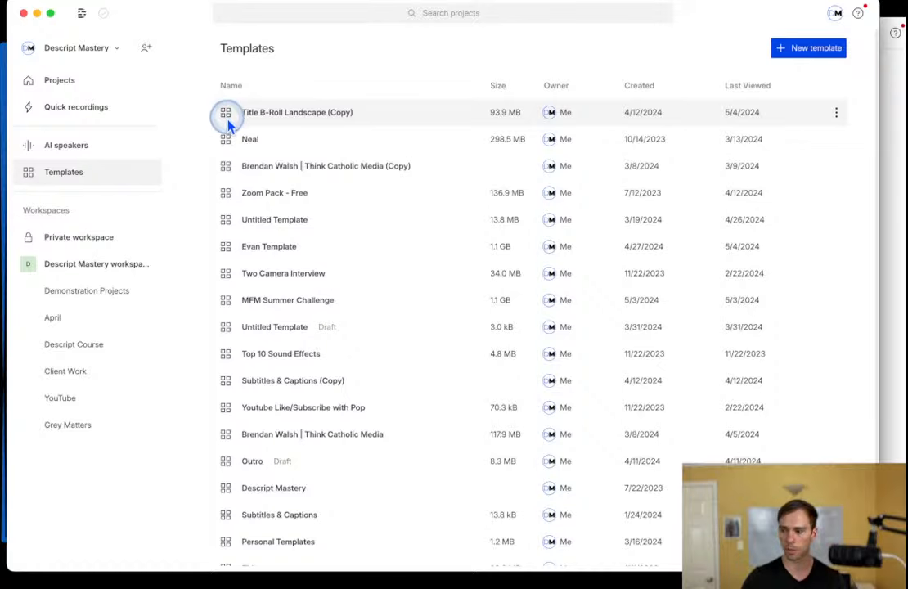
pyautogui.scroll(-2, 556, 352)
pyautogui.scroll(2, 573, 376)
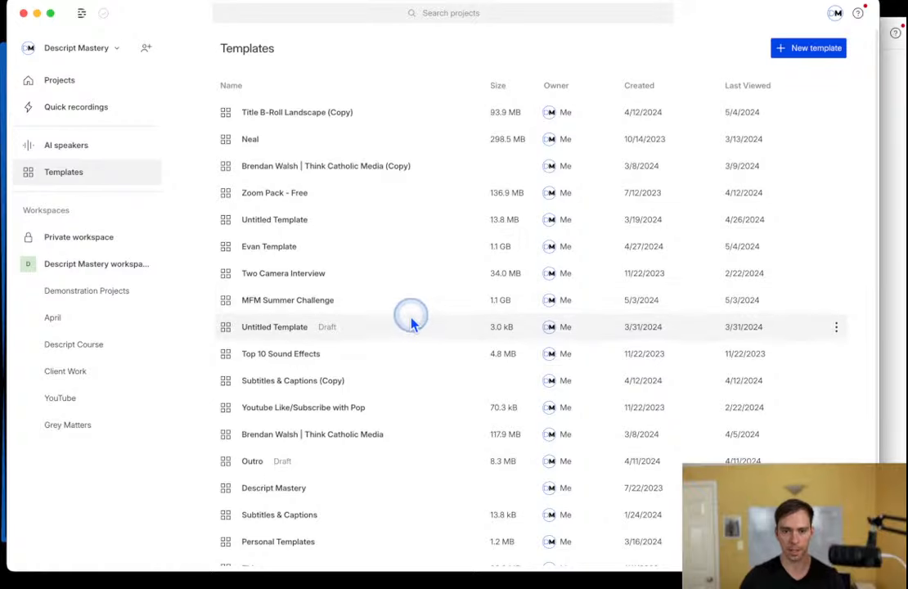
pyautogui.click(794, 50)
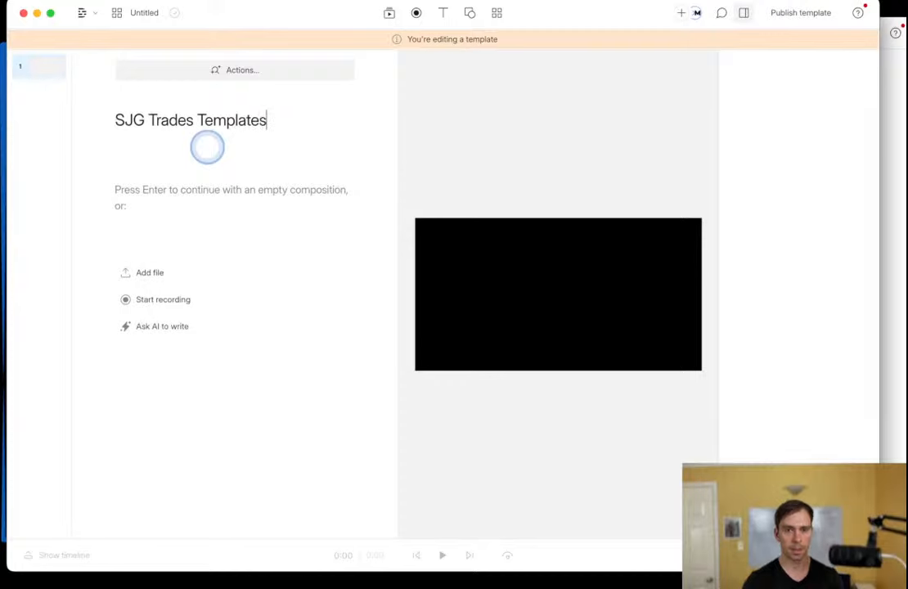
pyautogui.click(173, 199)
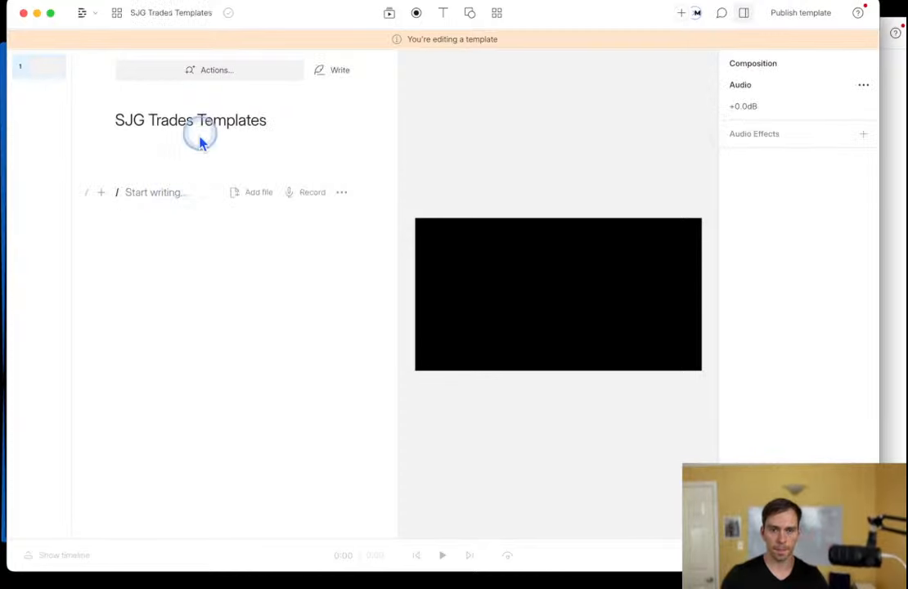
pyautogui.click(145, 197)
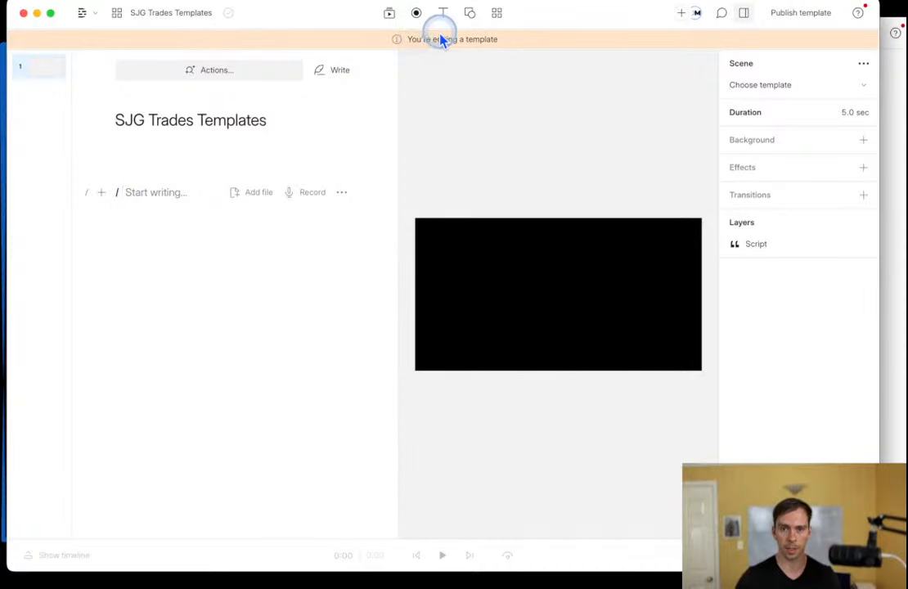
pyautogui.click(390, 15)
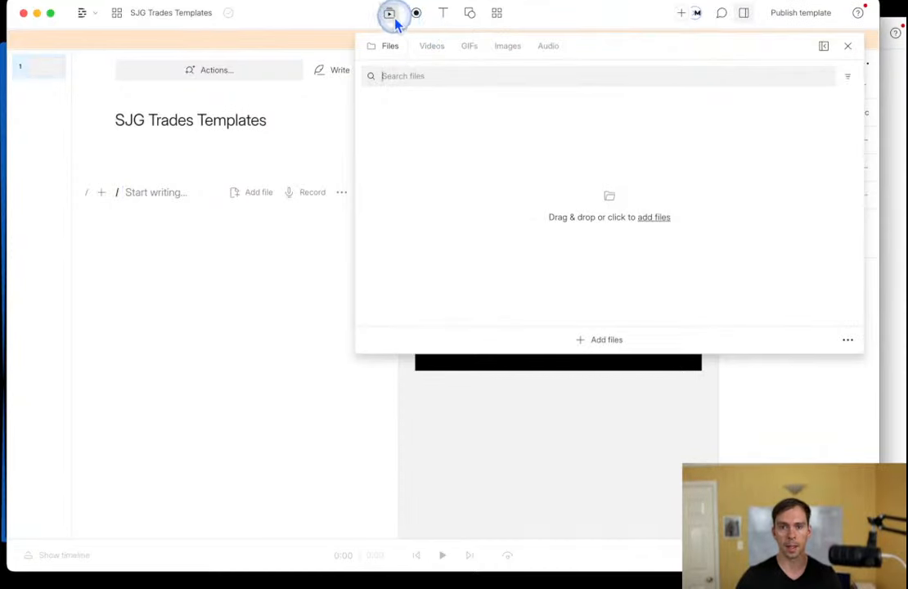
pyautogui.click(505, 33)
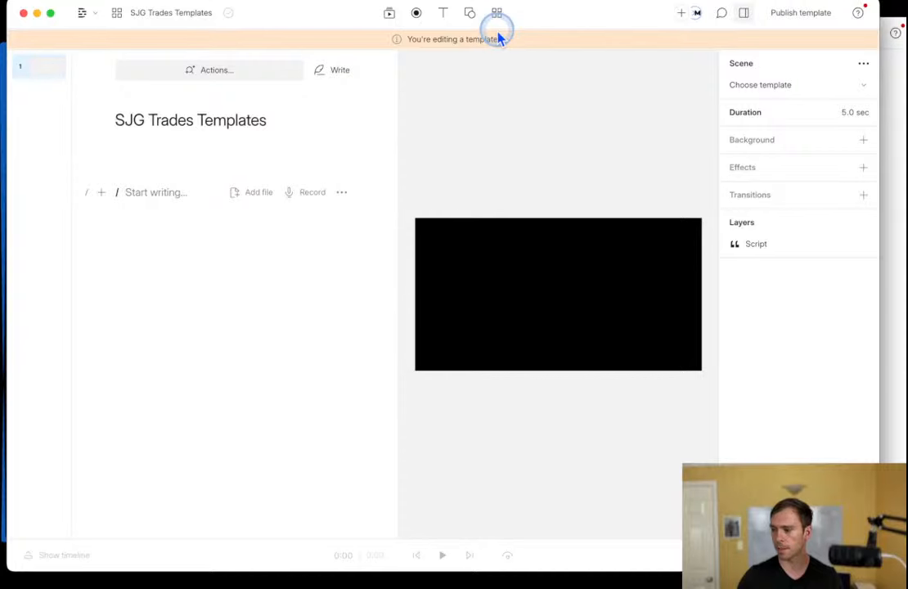
pyautogui.click(472, 128)
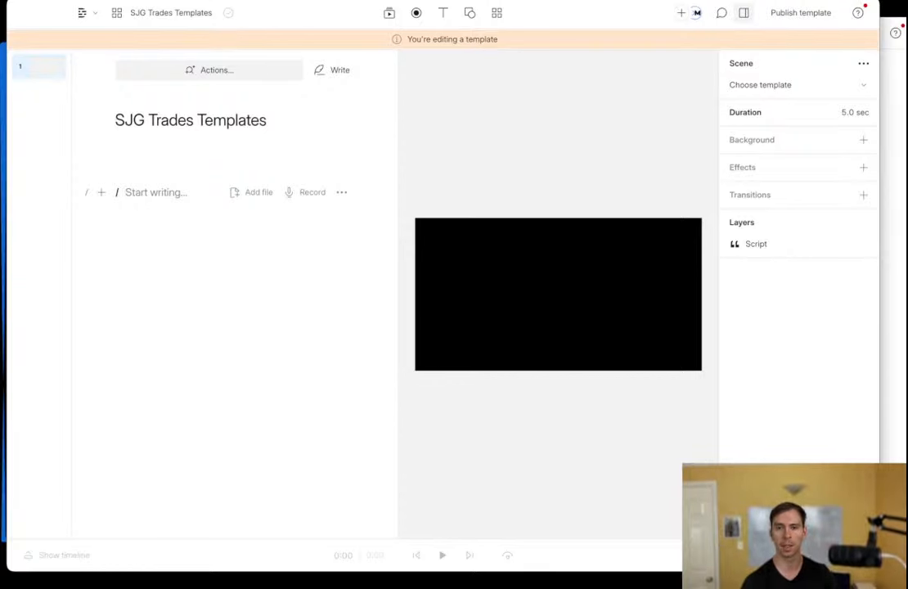
# Look through the layout categories offered in the template gallery.
pyautogui.click(498, 14)
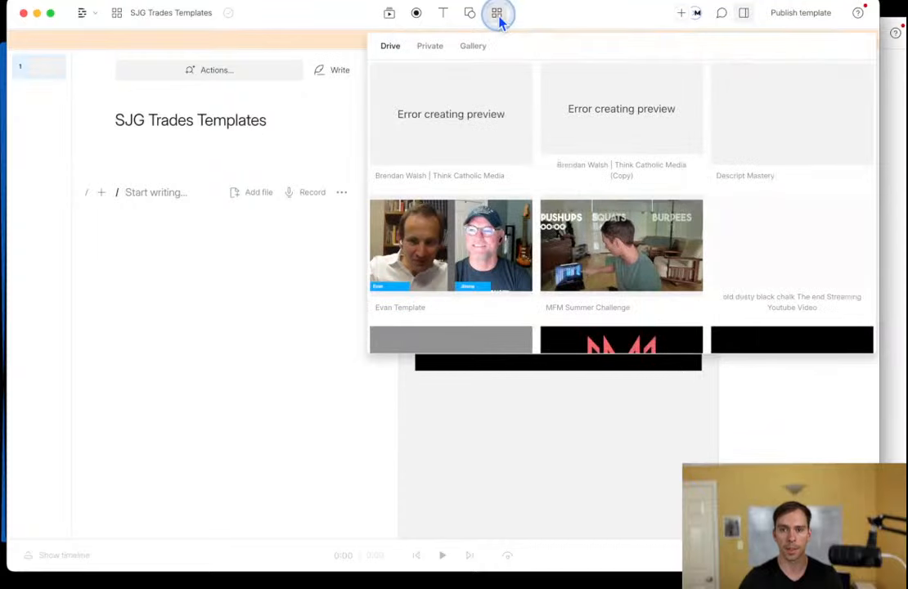
pyautogui.click(475, 47)
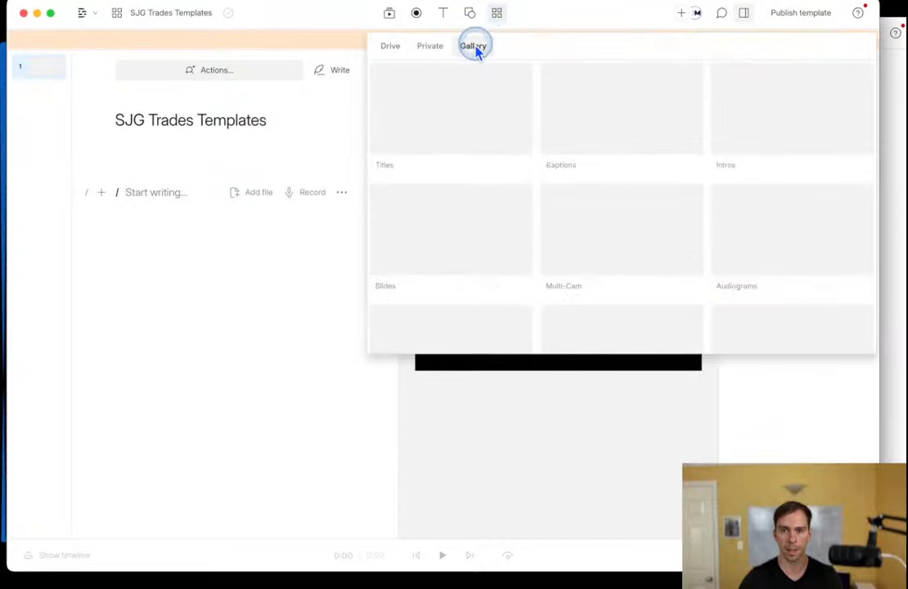
pyautogui.scroll(-5, 622, 307)
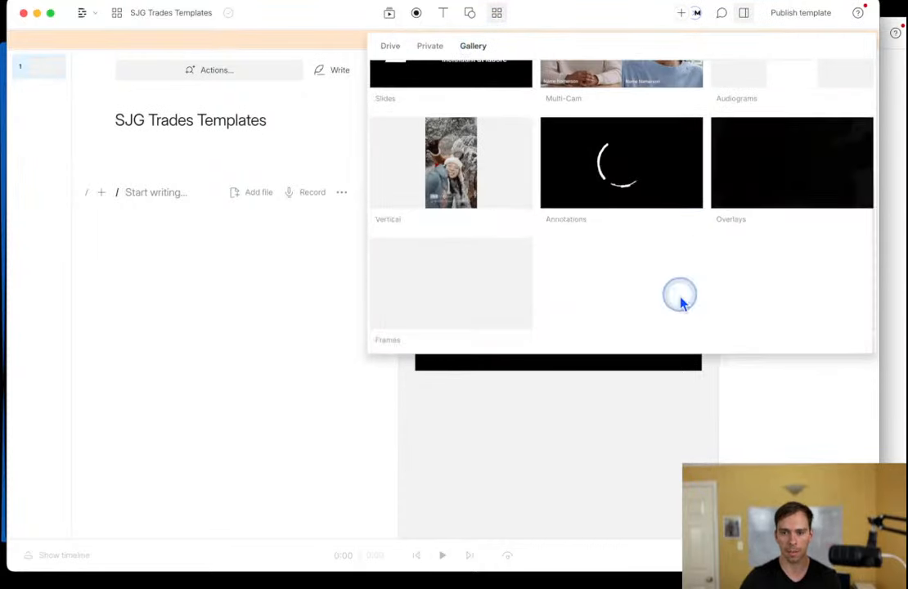
pyautogui.scroll(5, 655, 311)
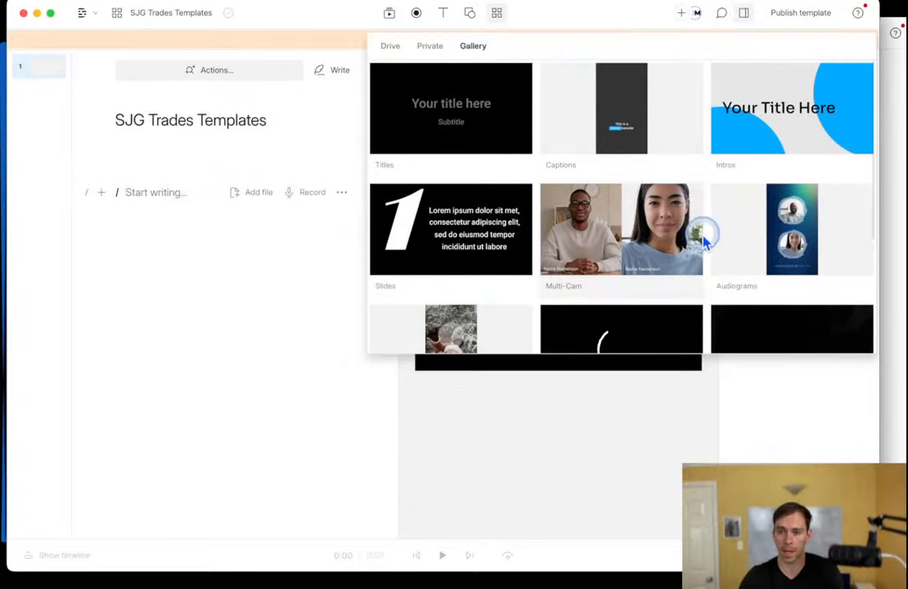
pyautogui.scroll(-3, 699, 237)
pyautogui.scroll(3, 708, 242)
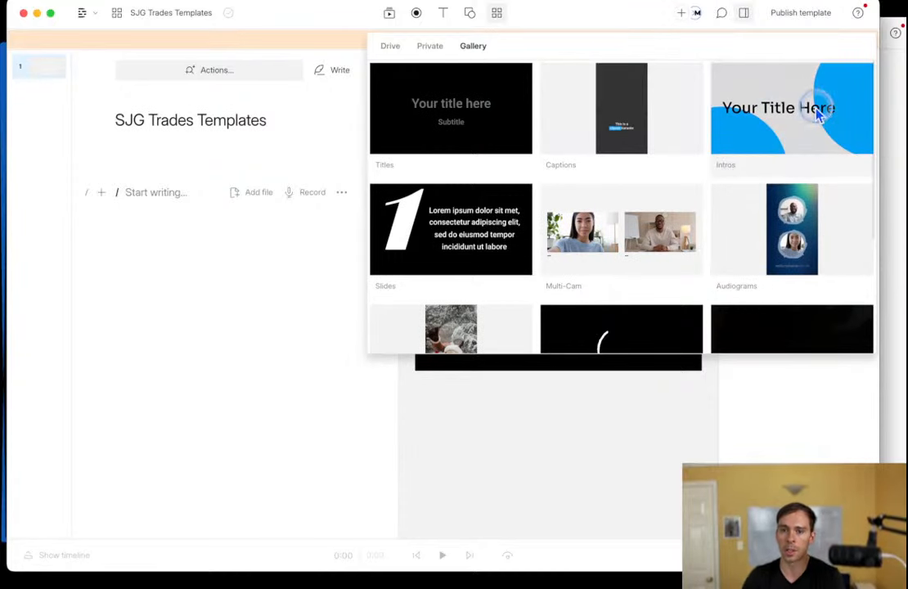
# Examine the gallery's Intros layouts and return to the overview of layout categories.
pyautogui.click(770, 98)
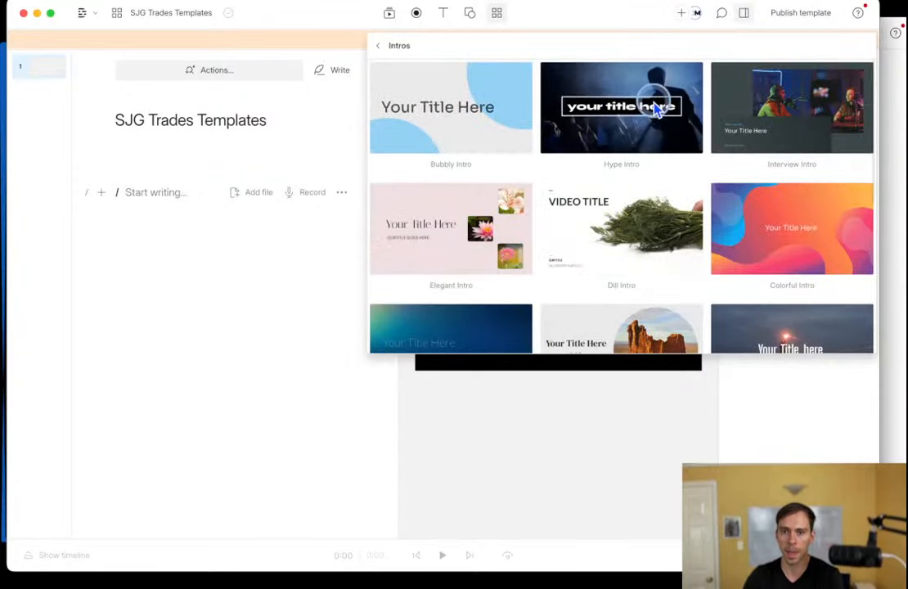
pyautogui.scroll(-5, 551, 254)
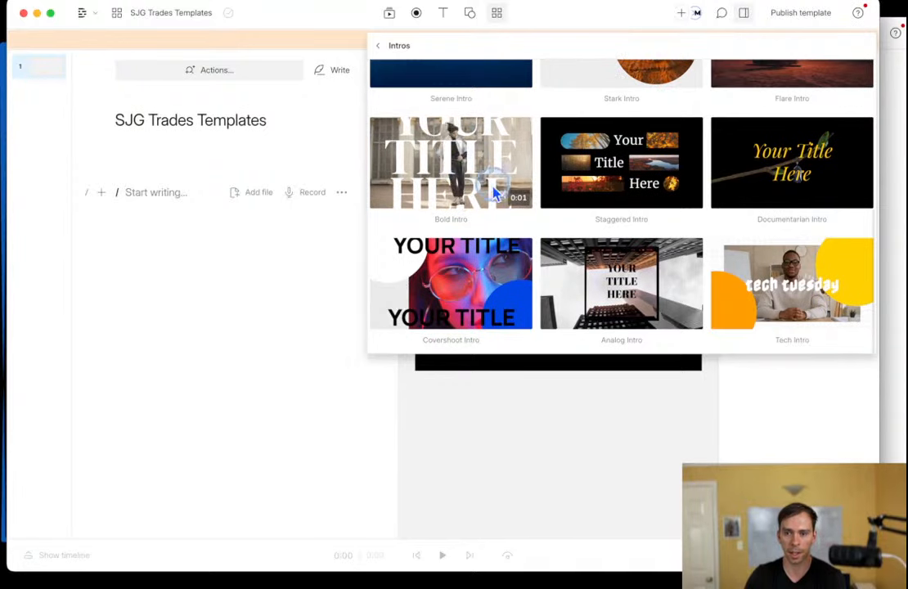
pyautogui.click(440, 146)
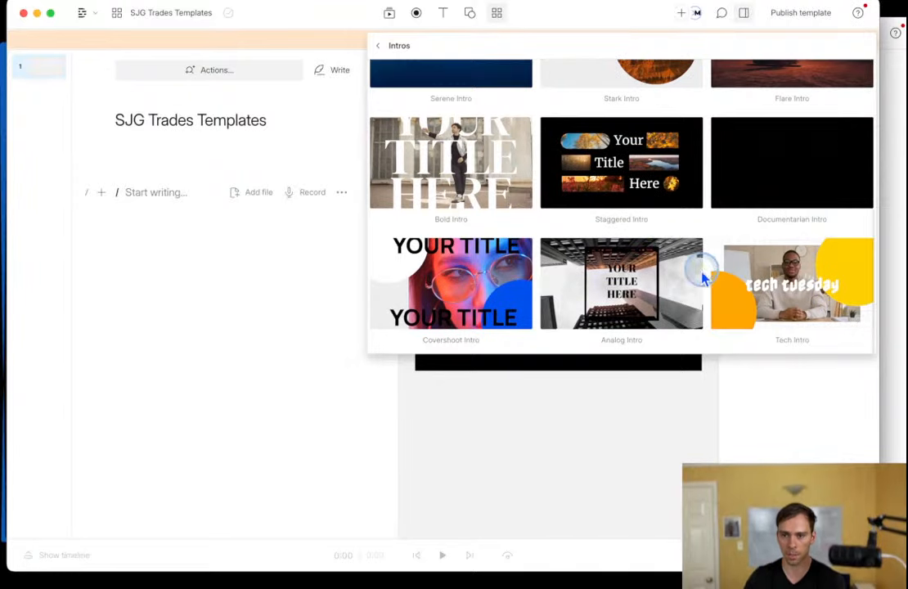
pyautogui.scroll(5, 578, 270)
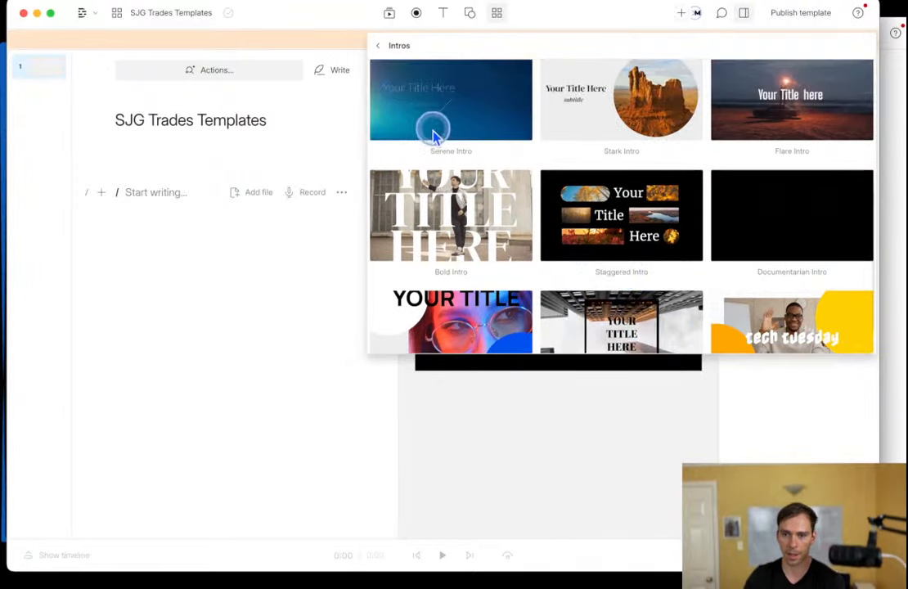
pyautogui.scroll(-5, 594, 294)
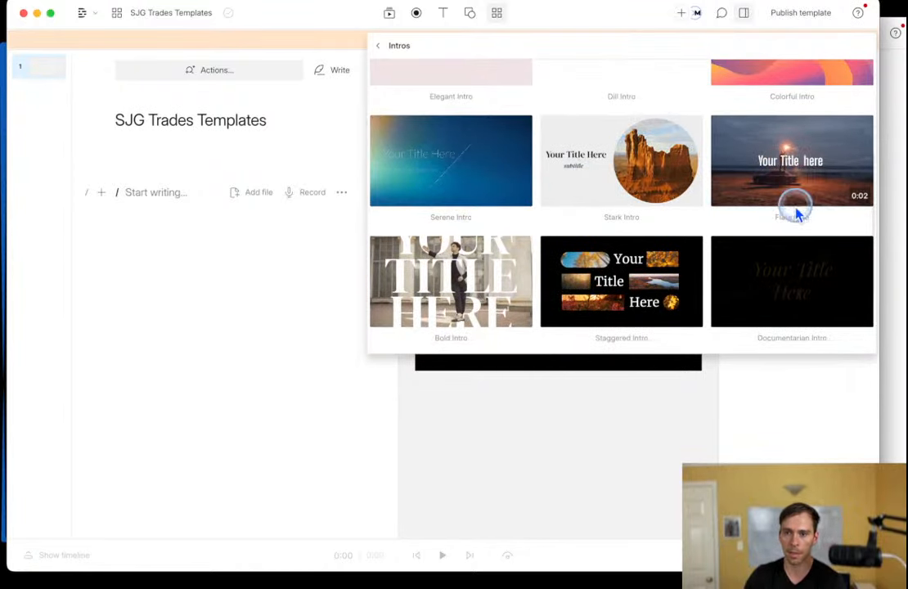
pyautogui.scroll(5, 781, 217)
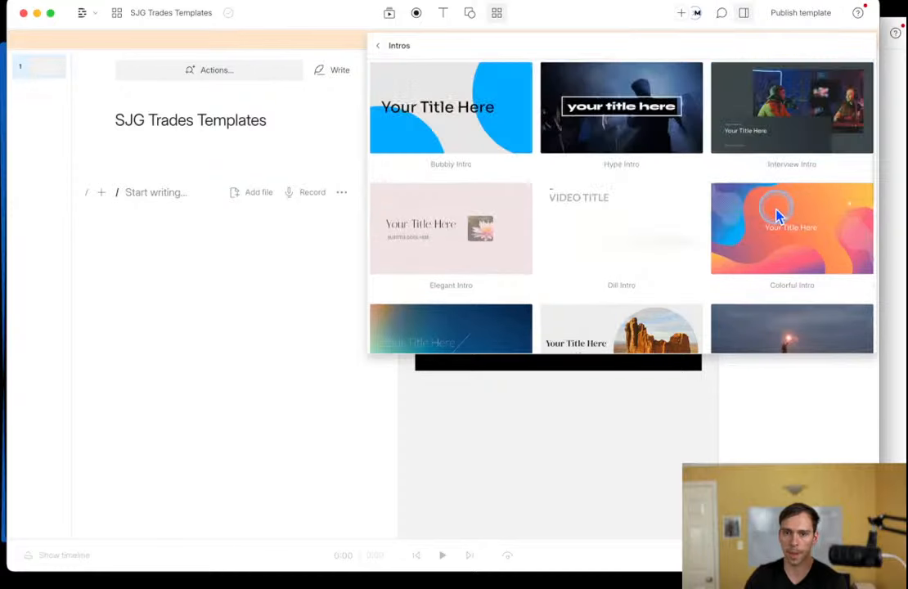
pyautogui.click(379, 46)
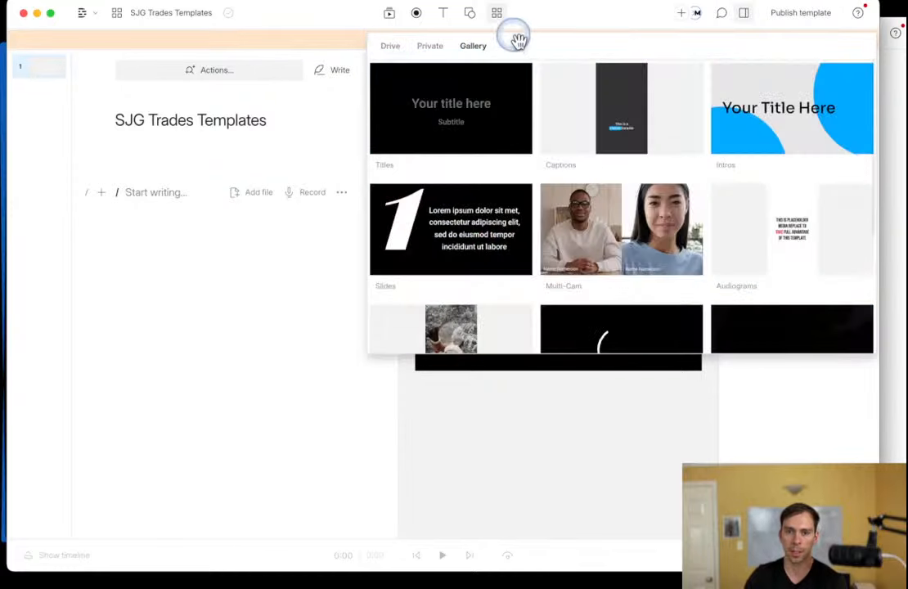
pyautogui.scroll(-5, 680, 217)
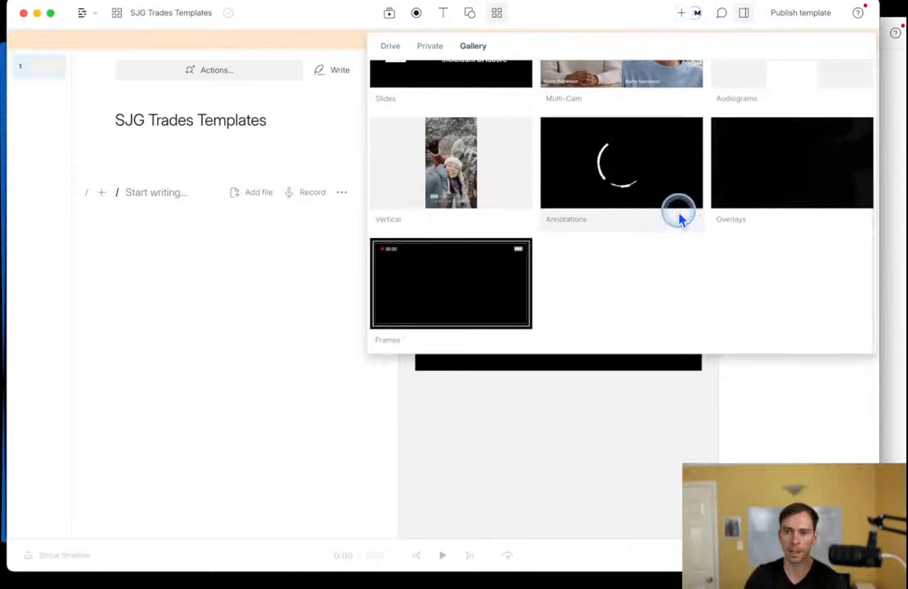
pyautogui.scroll(5, 663, 211)
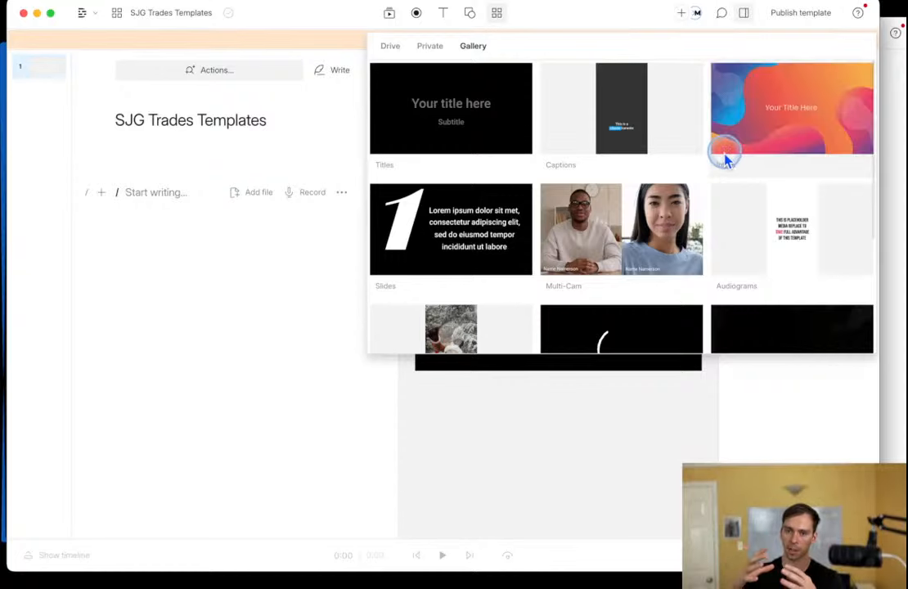
# Apply the "Flare Intro" layout from the gallery's Intros category to the empty scene.
pyautogui.click(782, 131)
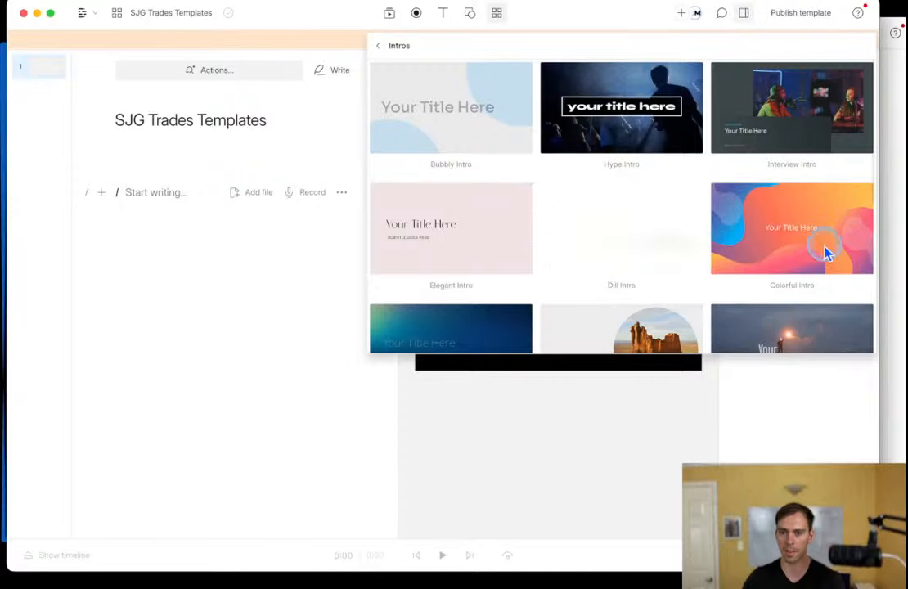
pyautogui.scroll(-5, 753, 262)
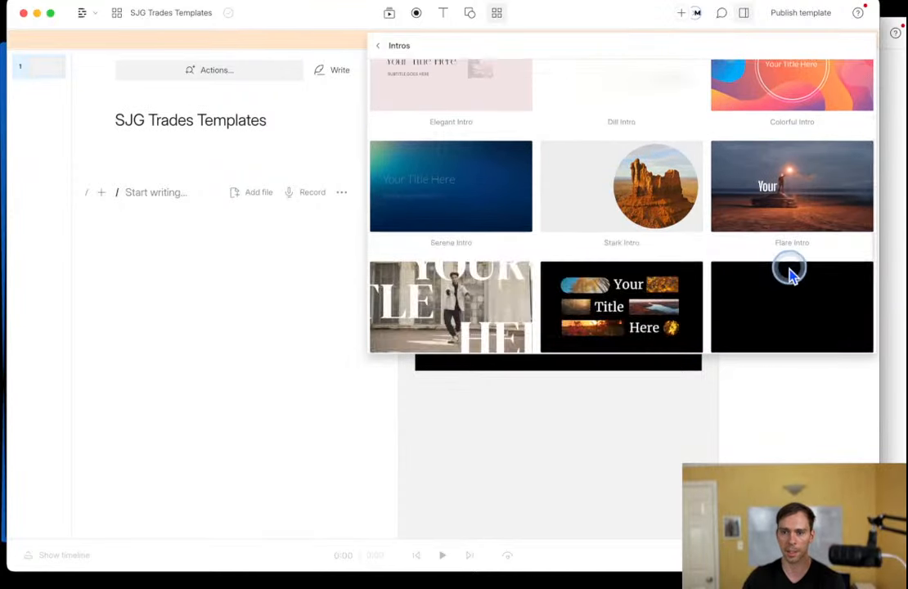
pyautogui.click(782, 193)
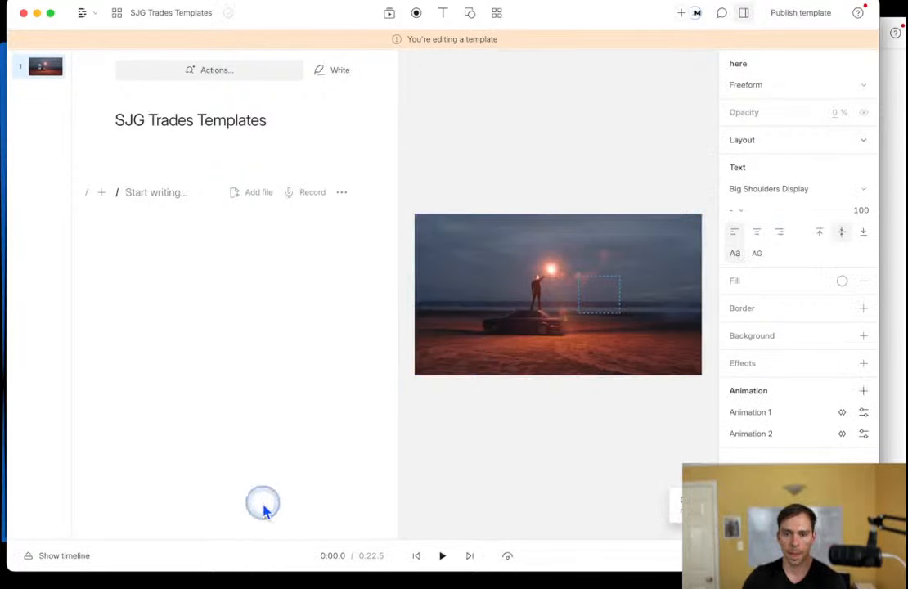
# Show the timeline enlarged and inspect the "here", "Title" and "Your" text layers in it.
pyautogui.click(66, 557)
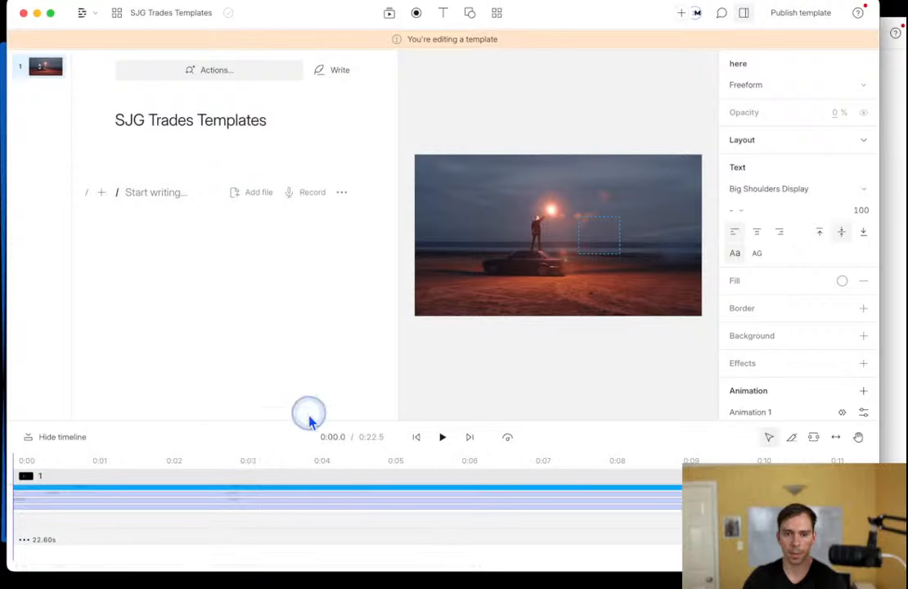
pyautogui.moveTo(296, 421); pyautogui.dragTo(301, 253)
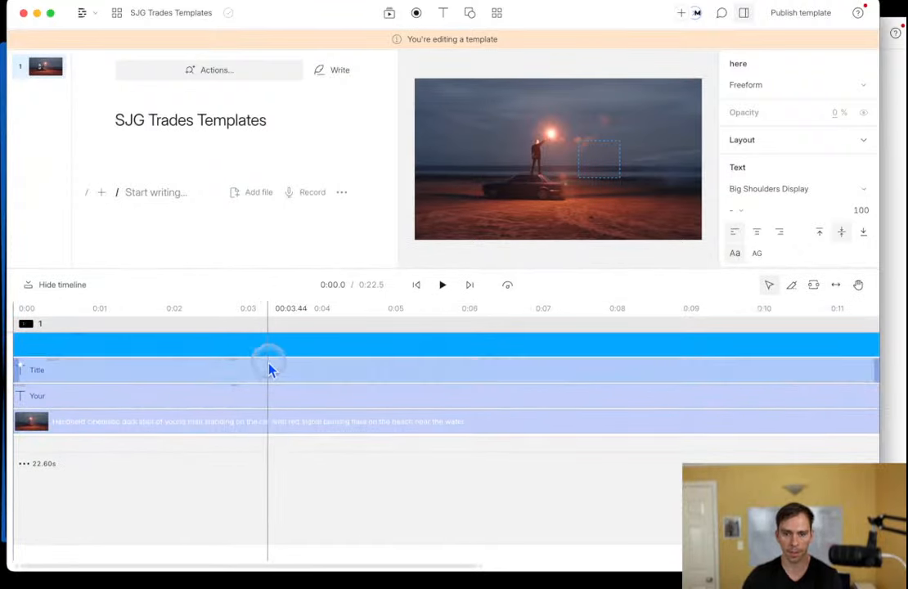
pyautogui.click(103, 348)
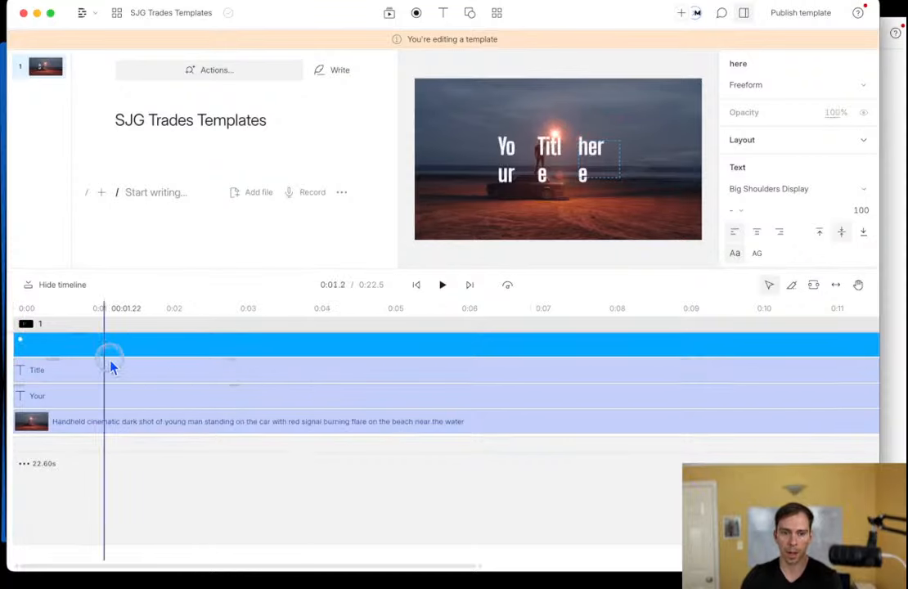
pyautogui.click(133, 389)
pyautogui.click(134, 348)
pyautogui.click(138, 371)
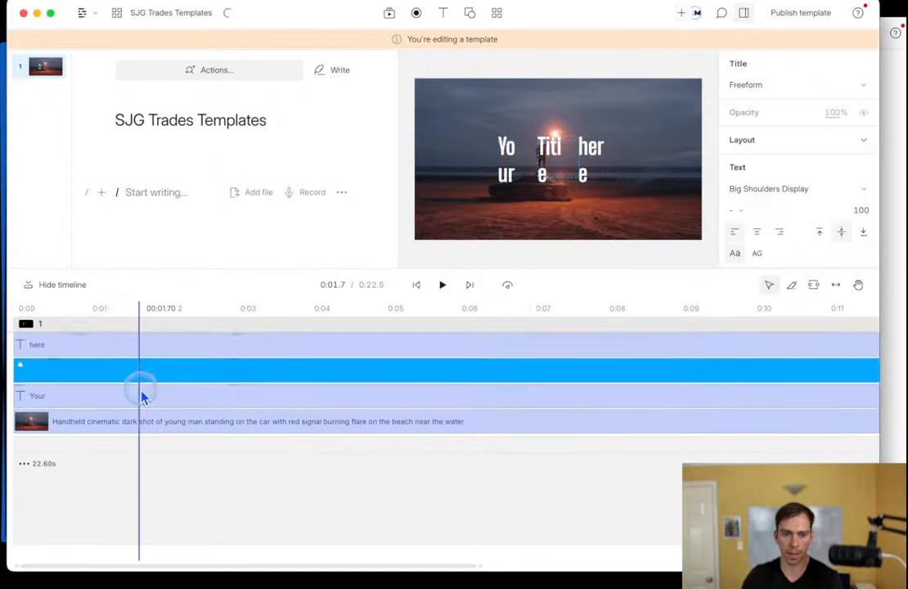
pyautogui.click(140, 395)
# Play back the intro scene, including once more from the start, to check its title animation.
pyautogui.click(442, 285)
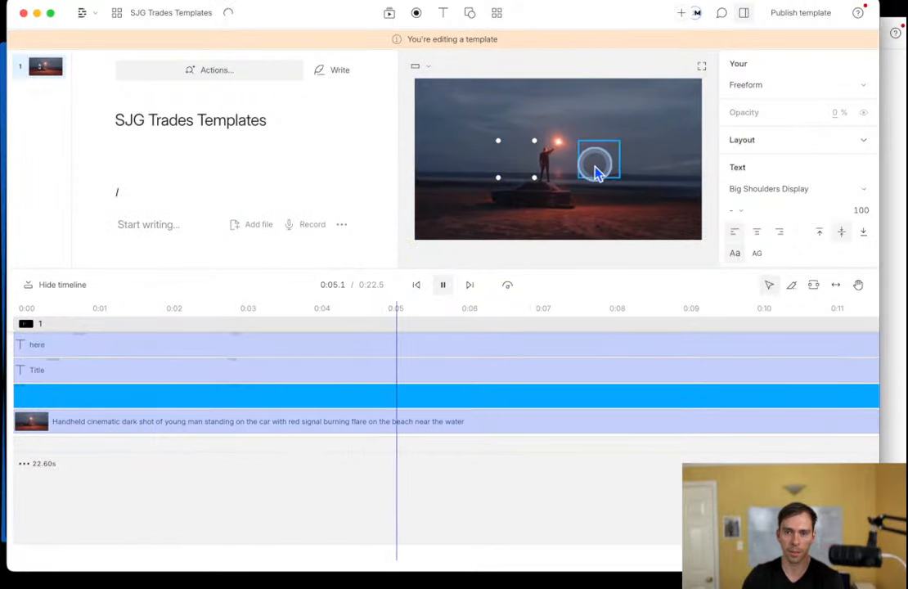
pyautogui.click(442, 287)
pyautogui.click(417, 285)
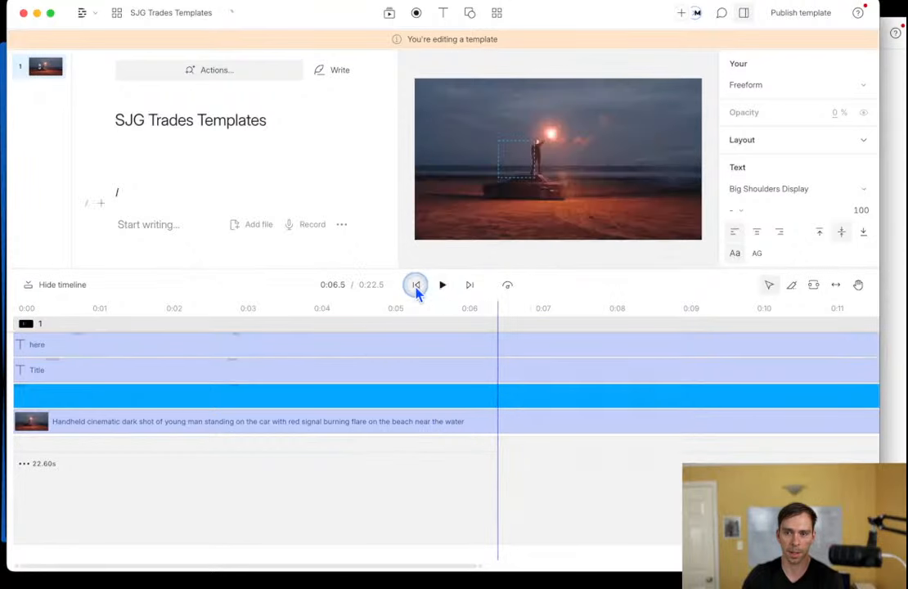
pyautogui.click(442, 287)
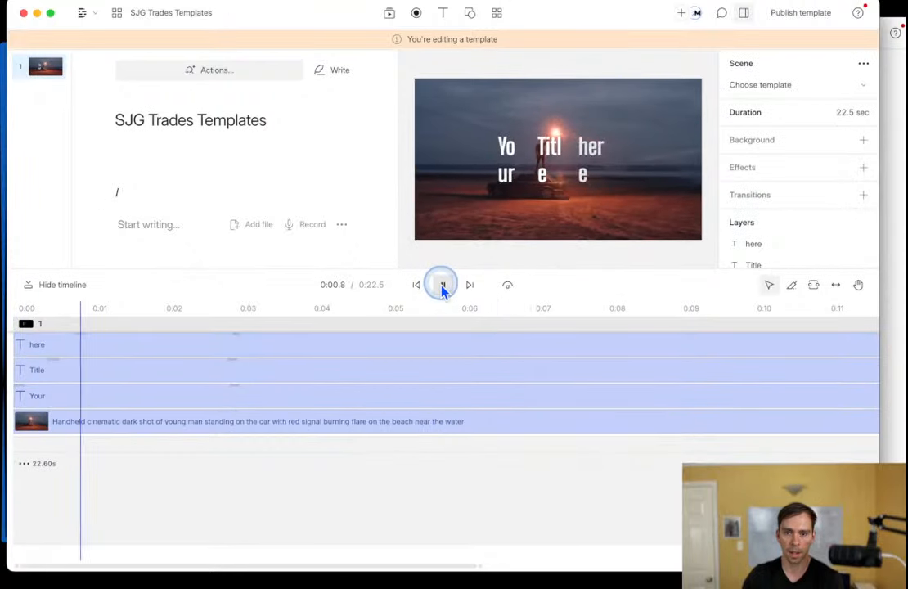
pyautogui.click(442, 286)
# Select the "Your", "Title" and "here" texts on the canvas to compare them with their timeline layers.
pyautogui.click(542, 193)
pyautogui.click(508, 156)
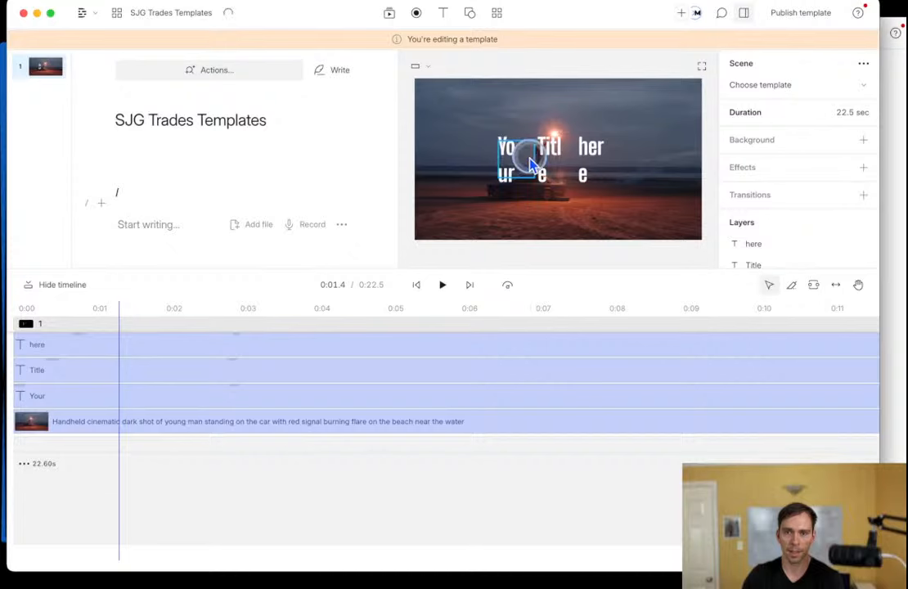
pyautogui.click(593, 160)
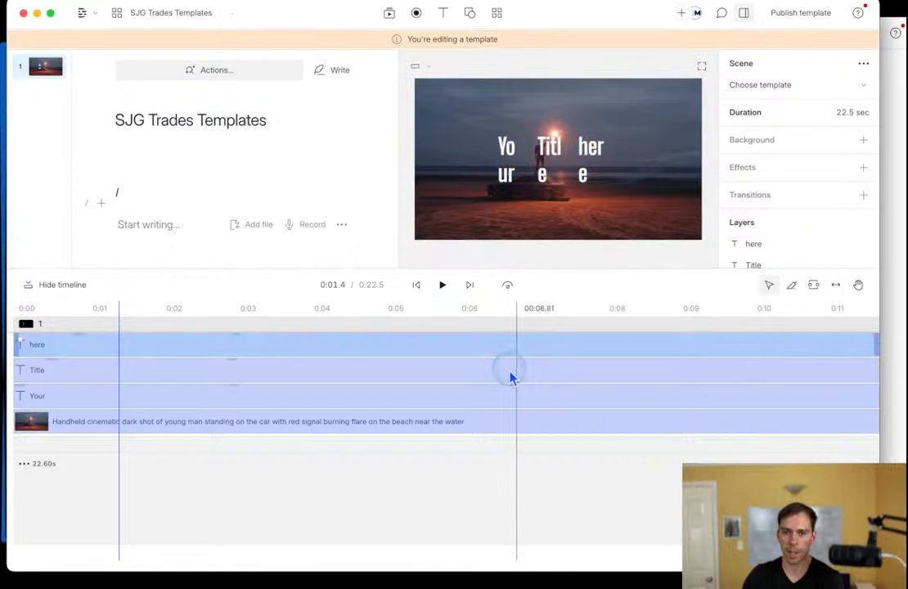
pyautogui.click(508, 156)
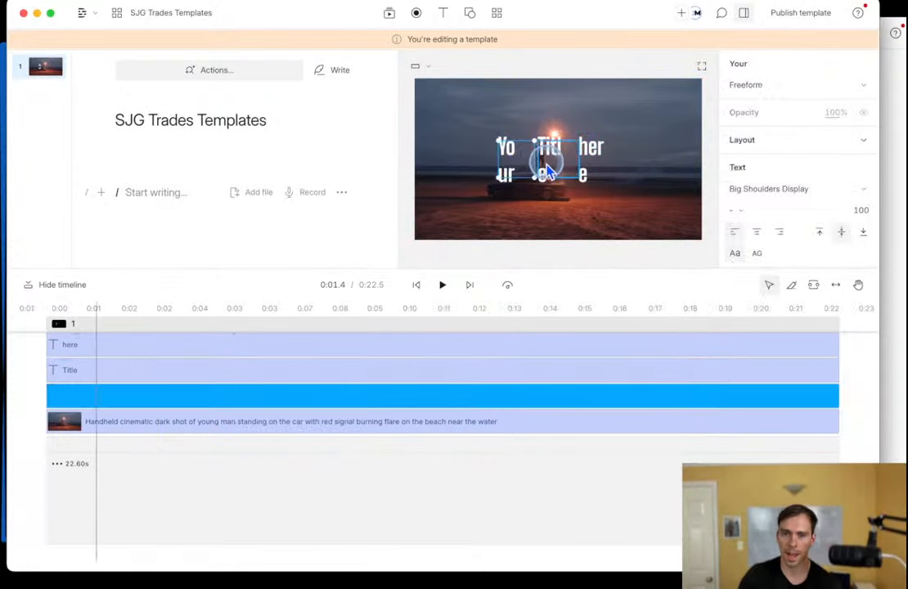
pyautogui.click(545, 150)
pyautogui.click(614, 165)
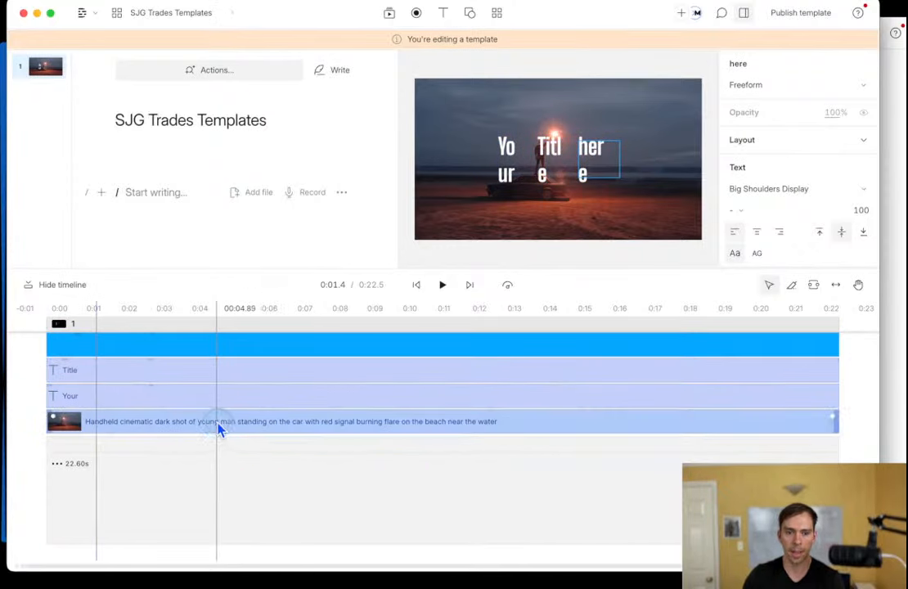
# Inspect the background video clip and the "Your" text layer in the timeline.
pyautogui.click(219, 423)
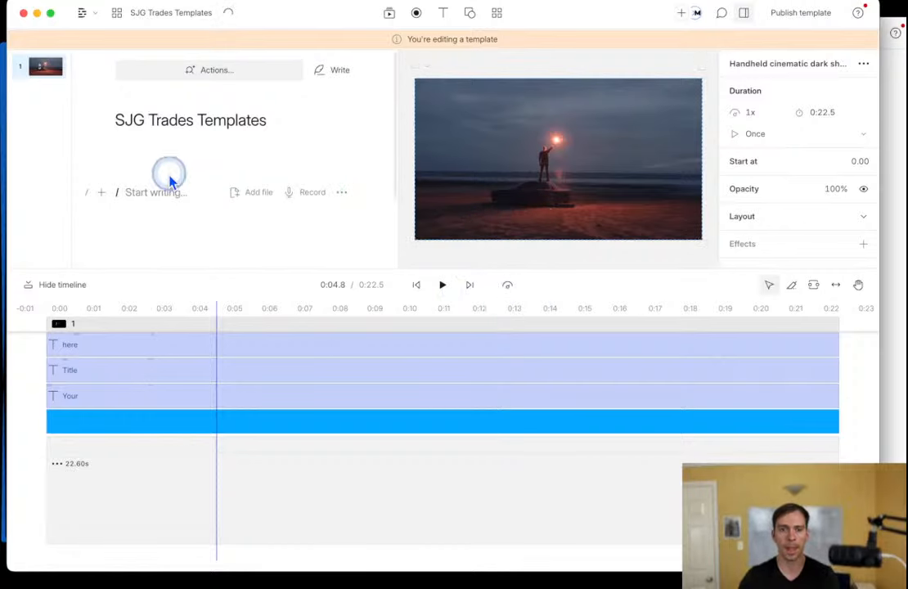
pyautogui.click(152, 247)
pyautogui.click(124, 398)
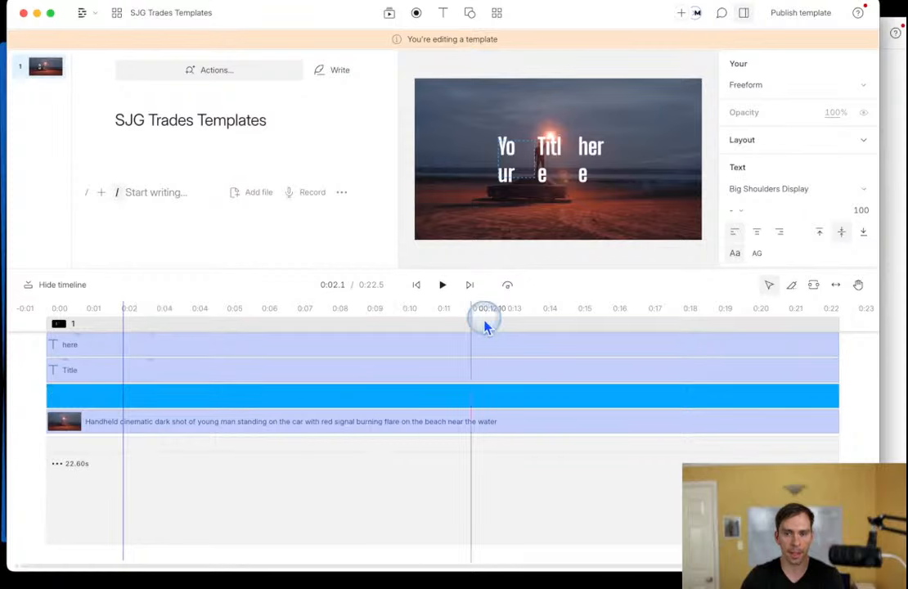
# Return the playhead to the start of the scene and enlarge the timeline further.
pyautogui.click(417, 285)
pyautogui.click(111, 401)
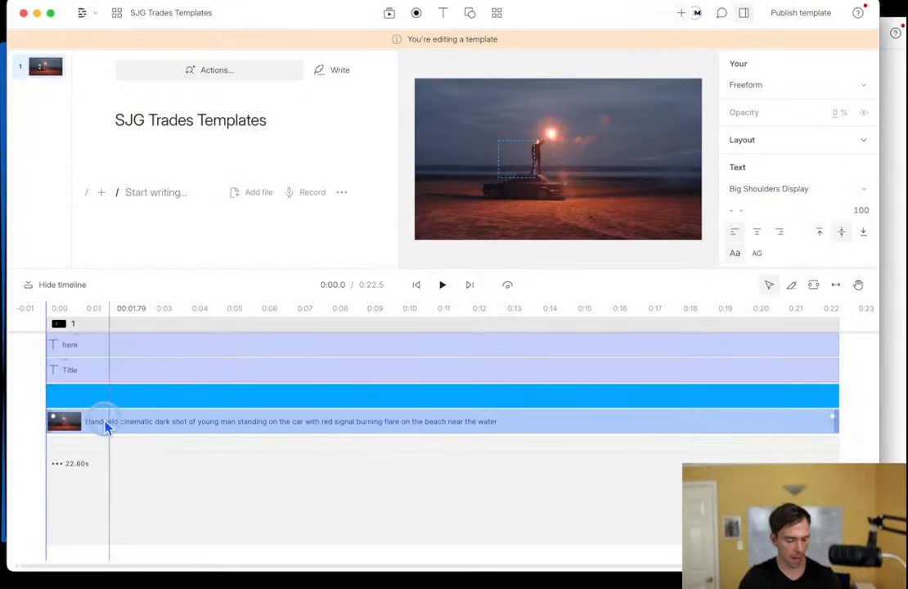
pyautogui.moveTo(163, 270); pyautogui.dragTo(175, 184)
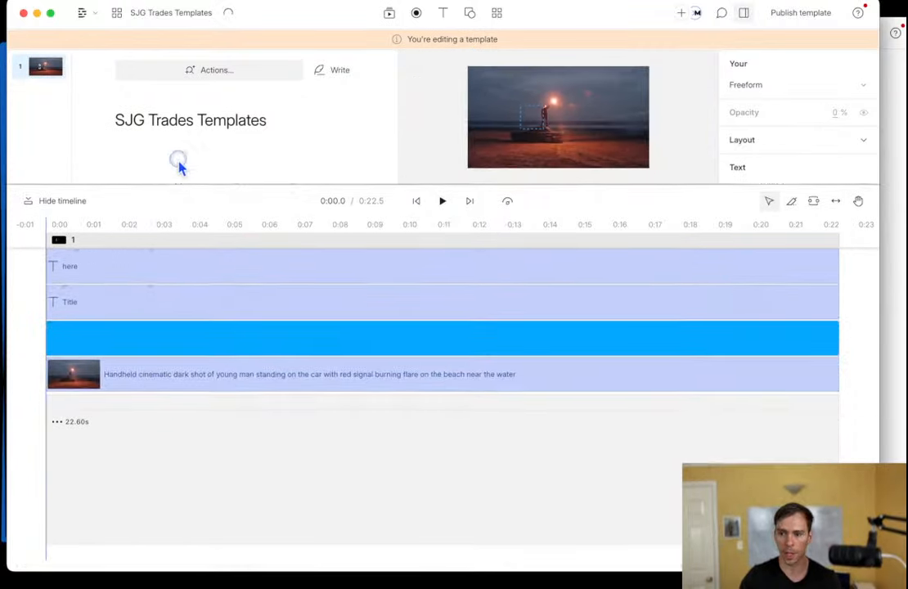
# Inspect the "Title" text layer's animation in the timeline, comparing the scene at its first and second keyframes.
pyautogui.click(68, 297)
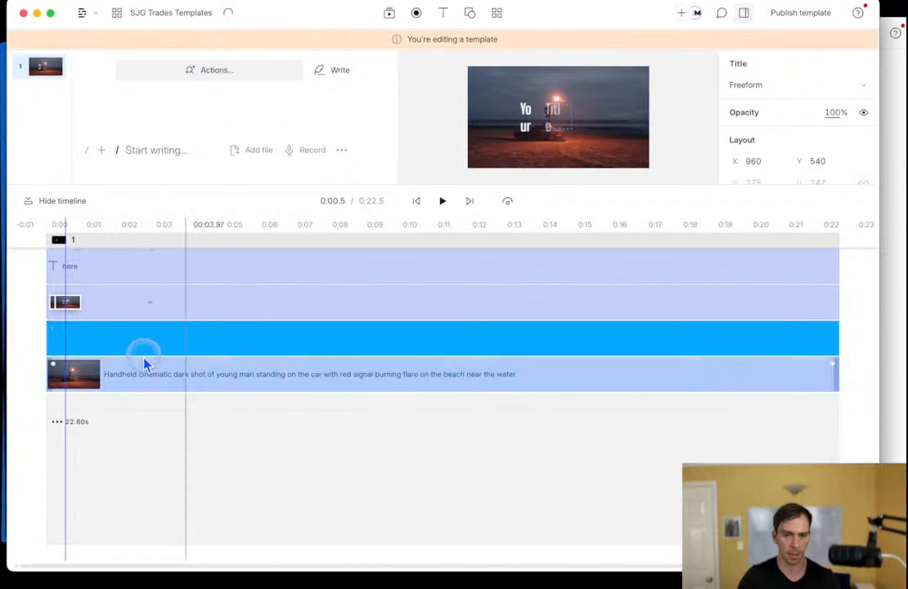
pyautogui.scroll(2, 67, 327)
pyautogui.scroll(5, 68, 332)
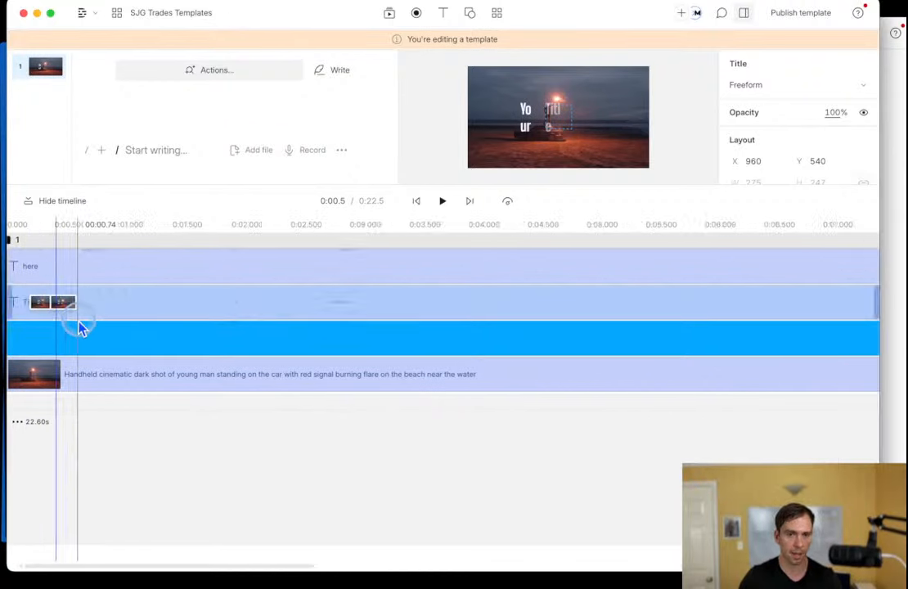
pyautogui.hscroll(-4, 123, 333)
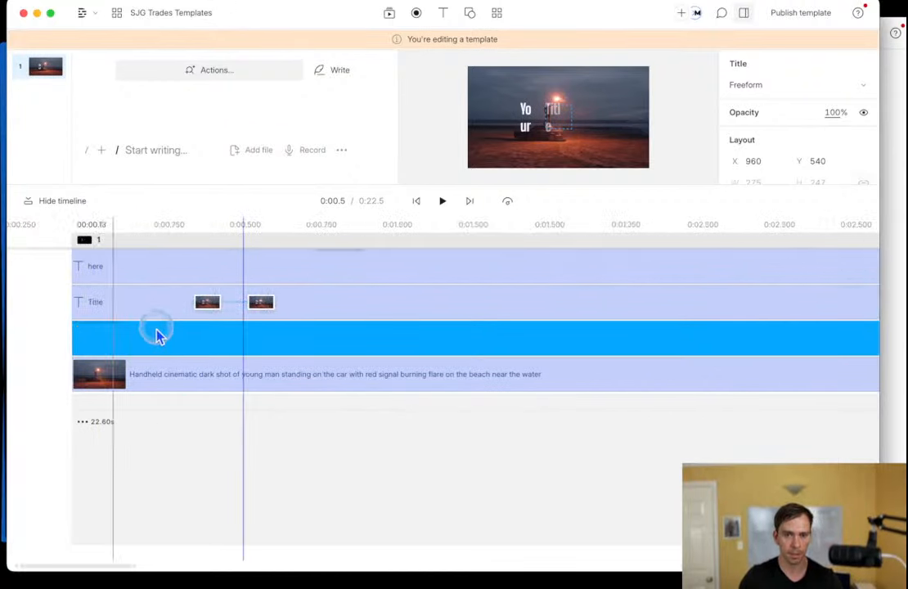
pyautogui.scroll(3, 319, 303)
pyautogui.scroll(3, 309, 309)
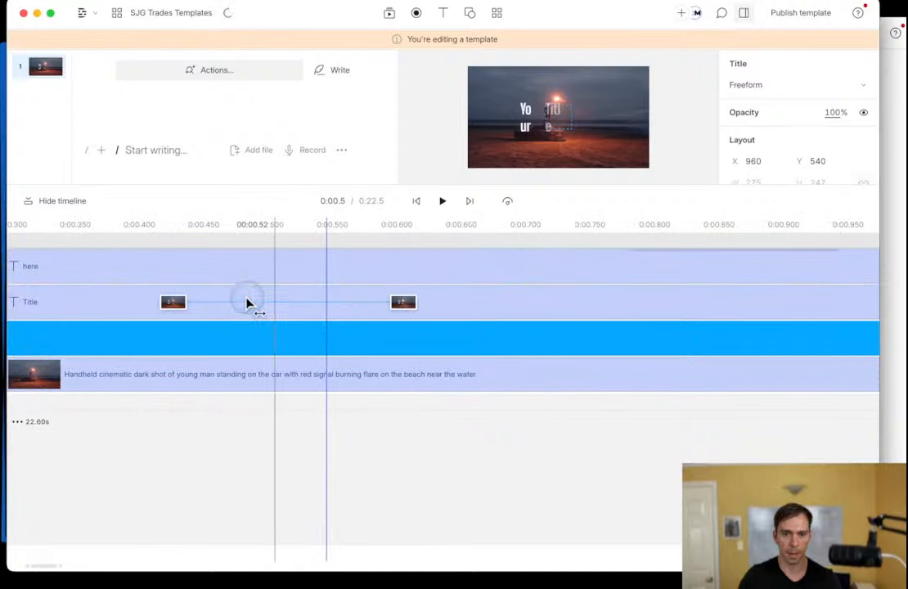
pyautogui.click(174, 308)
pyautogui.click(403, 306)
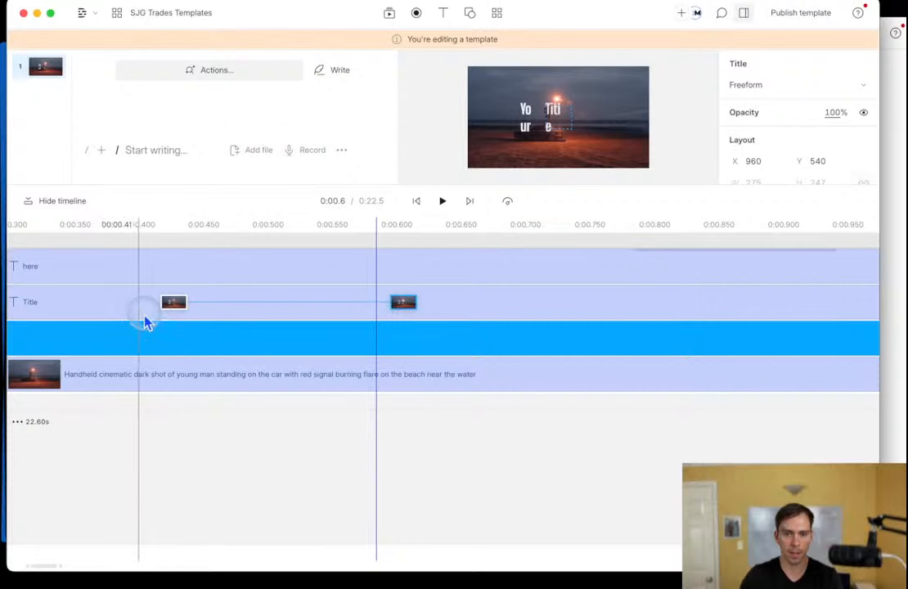
pyautogui.click(174, 304)
pyautogui.click(403, 304)
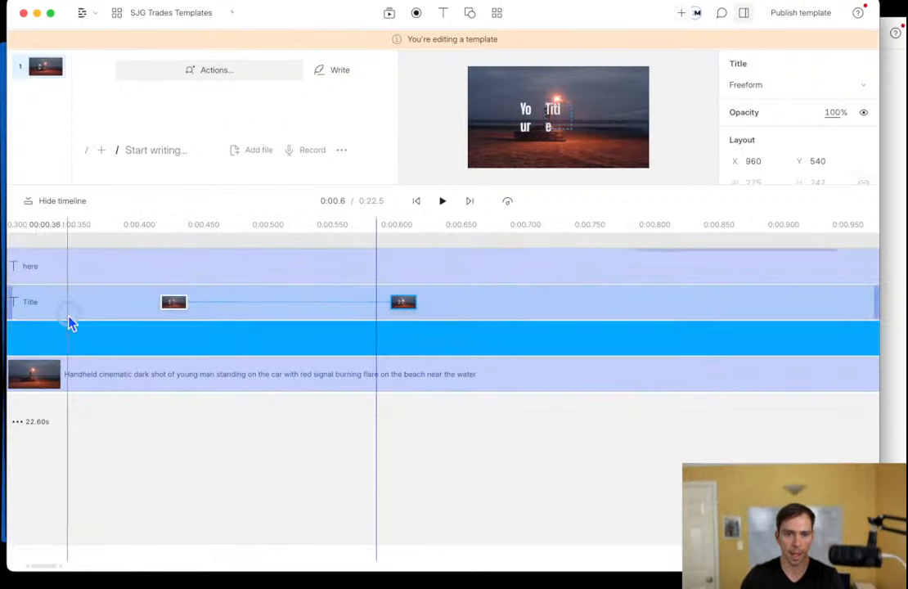
# Place the playhead at about 0.35 s, before the "Title" text's first keyframe, and play the scene from there.
pyautogui.click(67, 318)
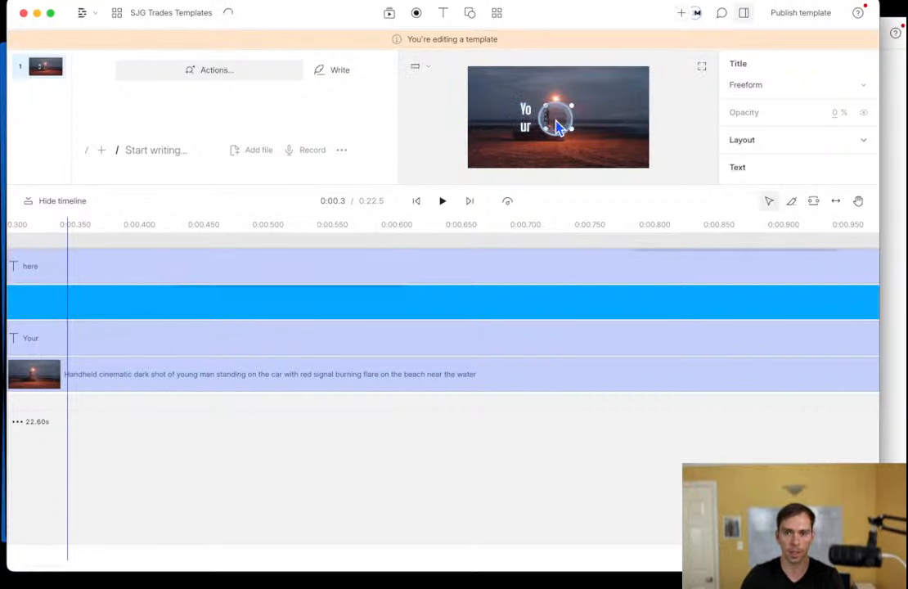
pyautogui.click(630, 155)
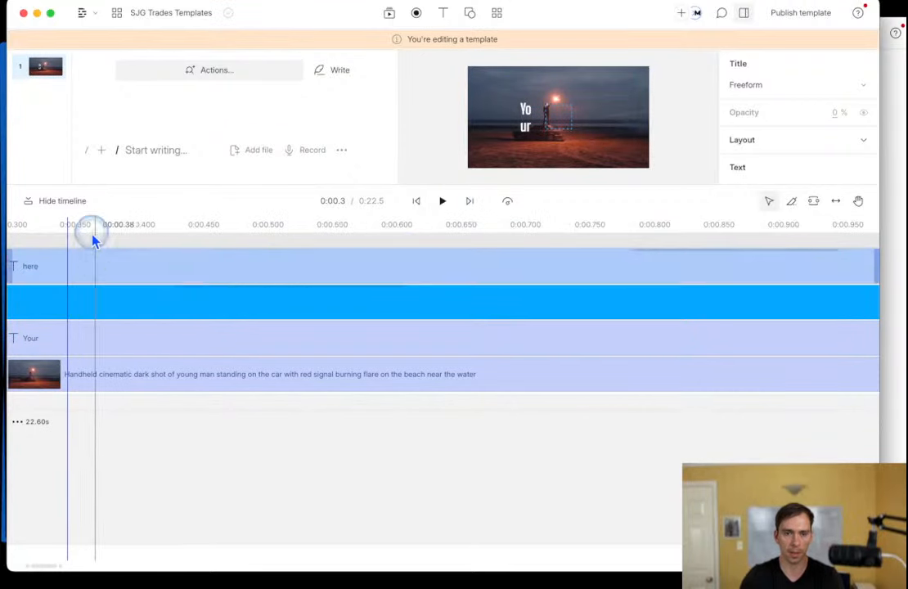
pyautogui.moveTo(67, 244)
pyautogui.mouseDown()
pyautogui.moveTo(50, 247)
pyautogui.moveTo(61, 243)
pyautogui.mouseUp()
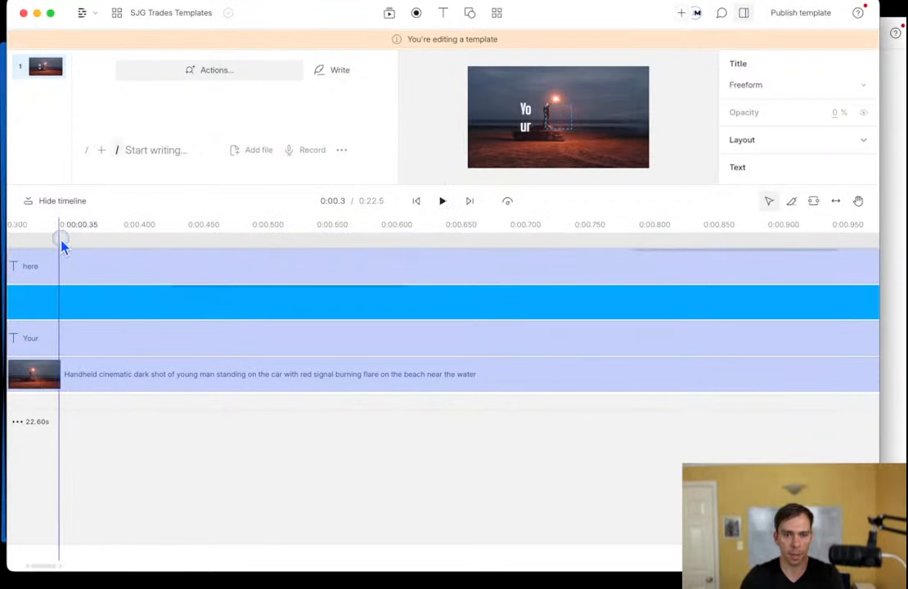
pyautogui.click(441, 208)
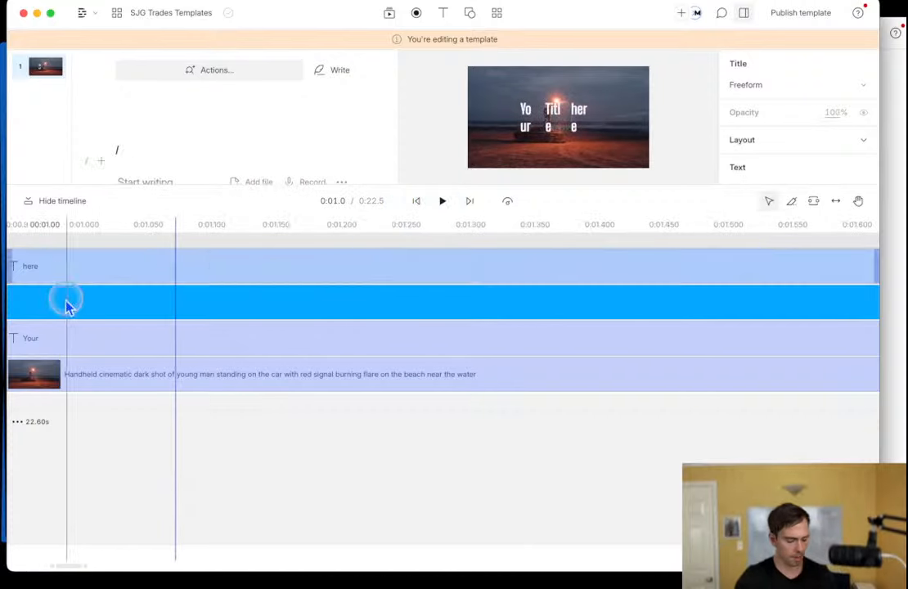
# Widen the "Your" text box on the canvas so that the word fits on one line.
pyautogui.scroll(-3, 232, 393)
pyautogui.scroll(-3, 235, 409)
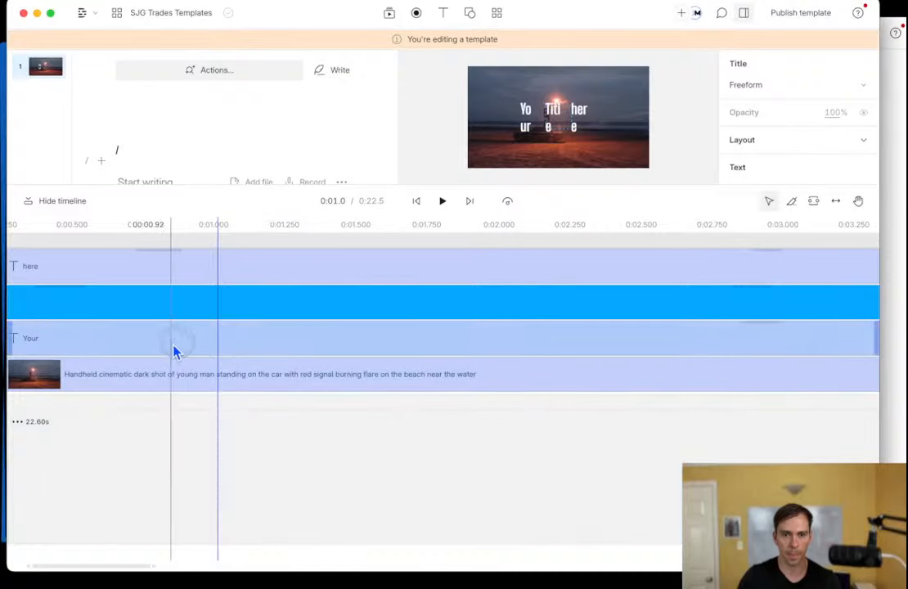
pyautogui.hscroll(-3, 176, 348)
pyautogui.click(288, 301)
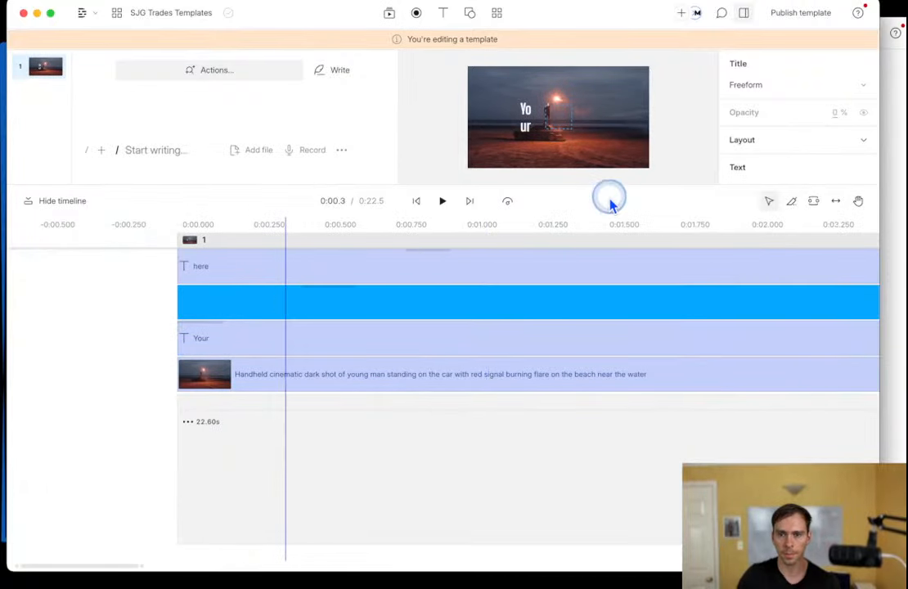
pyautogui.click(559, 129)
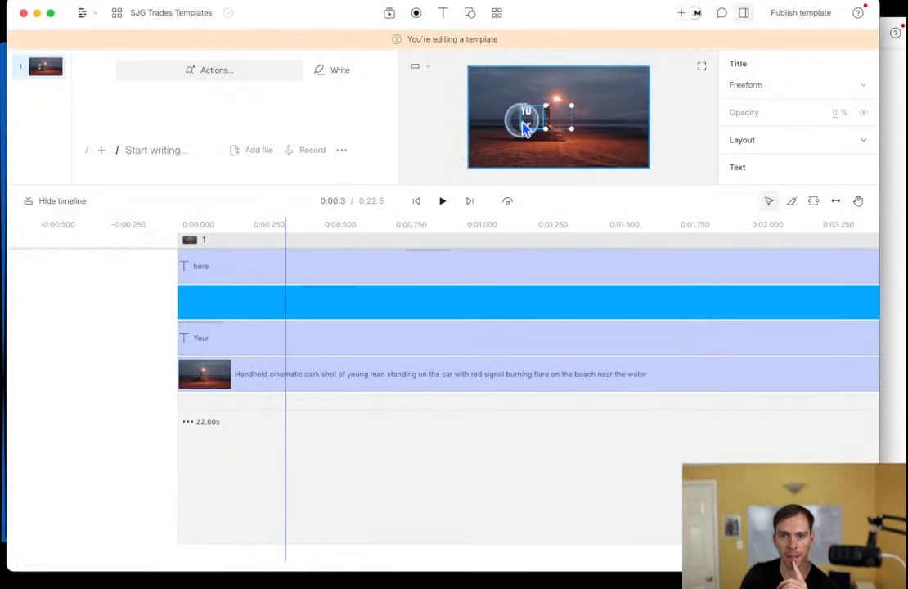
pyautogui.click(550, 124)
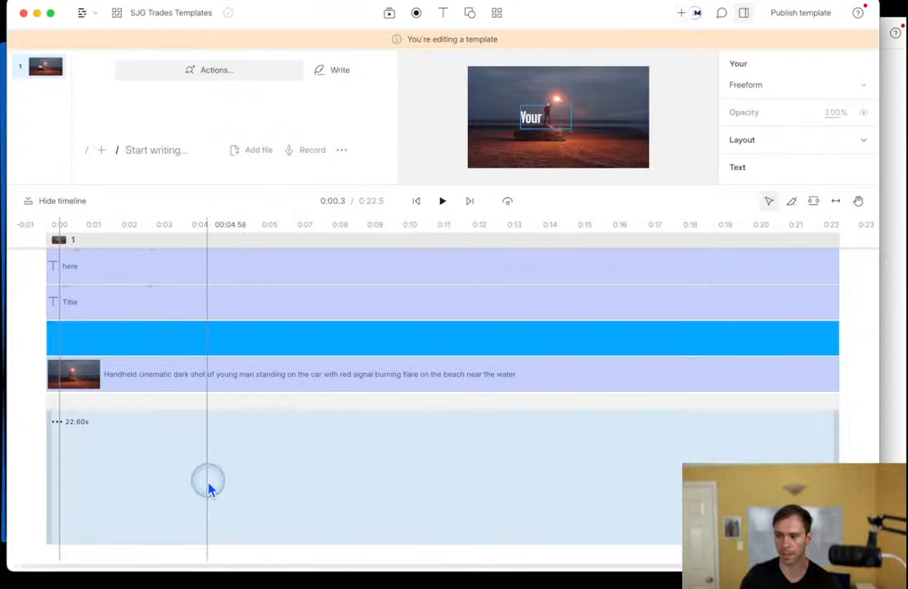
# Widen the "Title" and "here" text boxes on the canvas so that each word fits on one line.
pyautogui.click(113, 315)
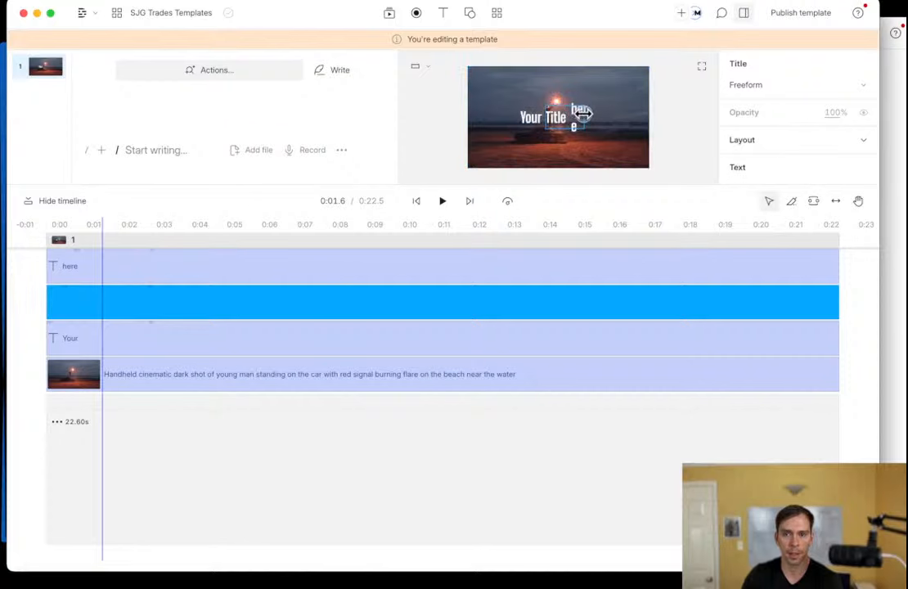
pyautogui.click(107, 278)
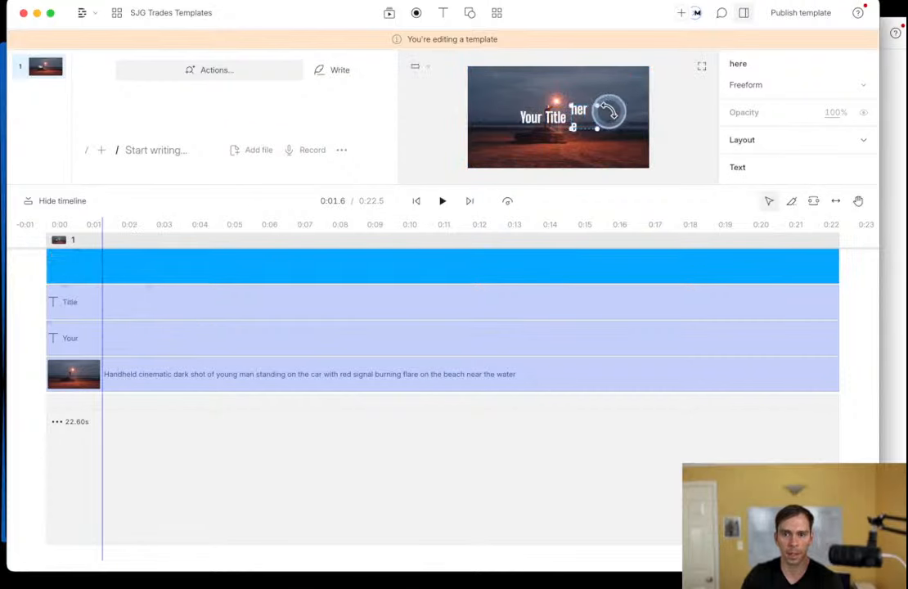
pyautogui.click(538, 158)
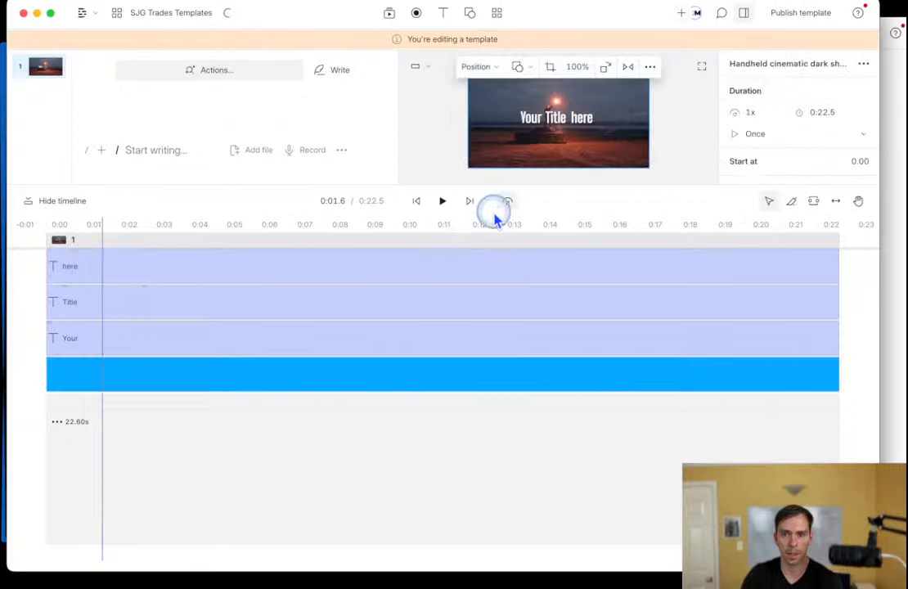
# Play back the intro scene from the start to check the widened title texts.
pyautogui.click(417, 201)
pyautogui.click(442, 201)
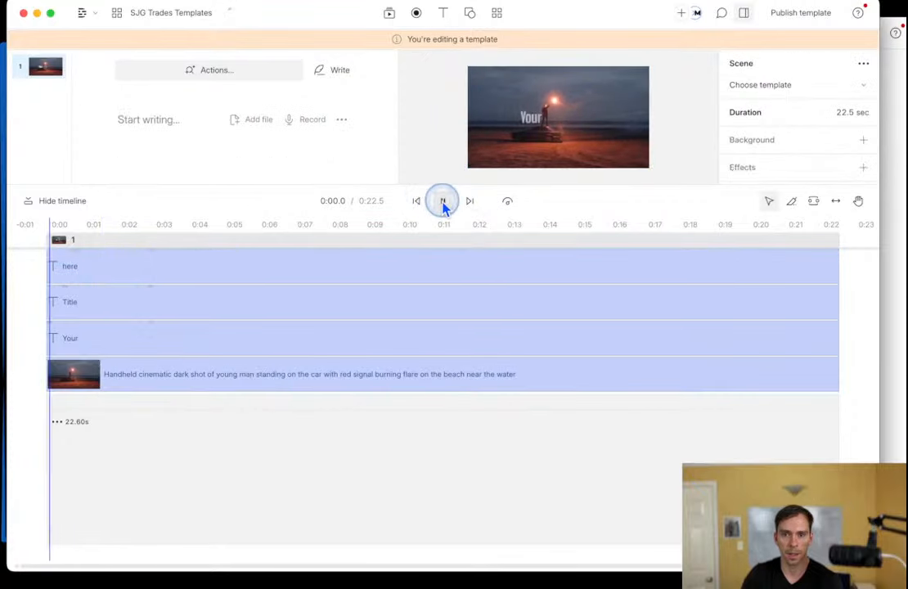
pyautogui.click(442, 202)
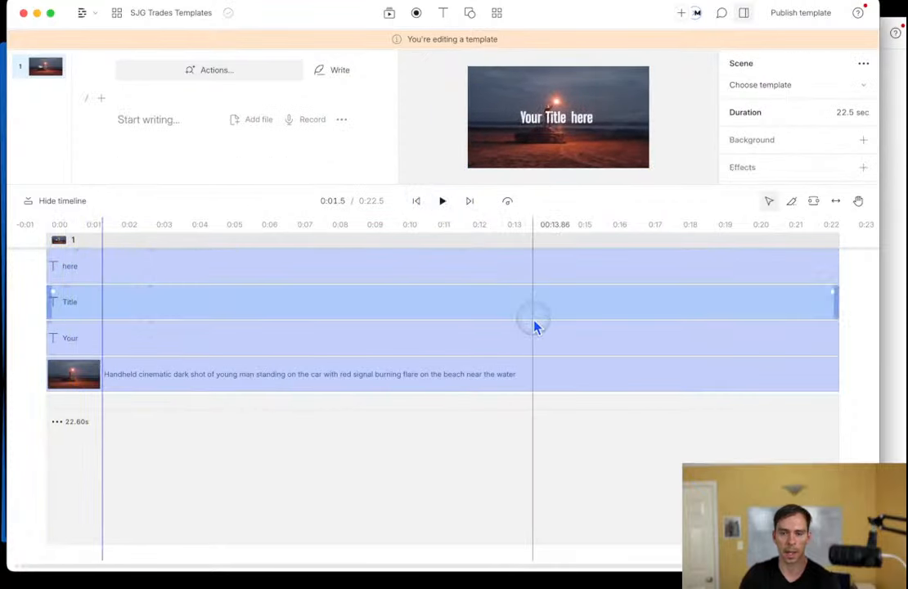
# Replace the "Your" text on the canvas with "SJG".
pyautogui.click(532, 131)
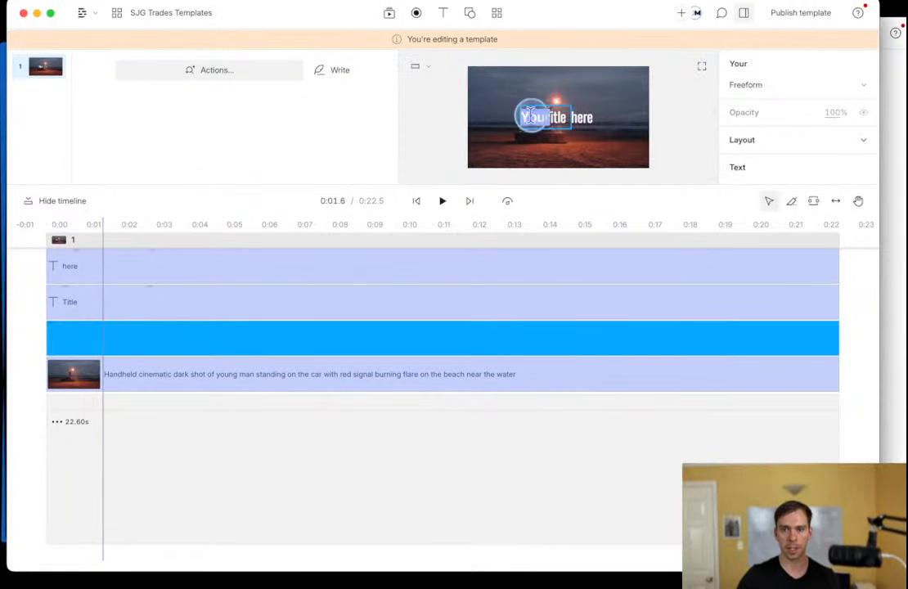
pyautogui.doubleClick(530, 115)
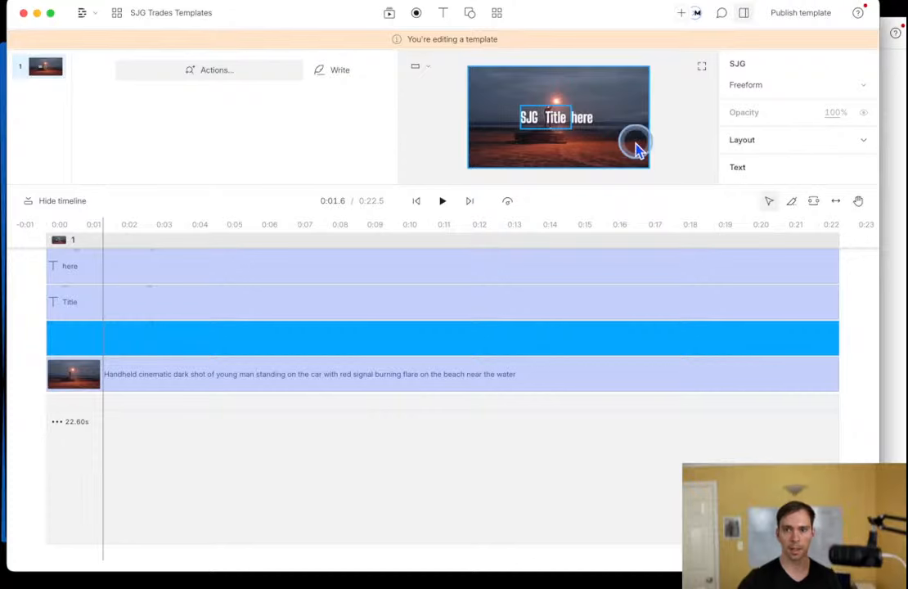
pyautogui.click(573, 147)
# Try moving the "Title" text closer to "SJG" on the canvas.
pyautogui.moveTo(570, 130); pyautogui.dragTo(563, 130)
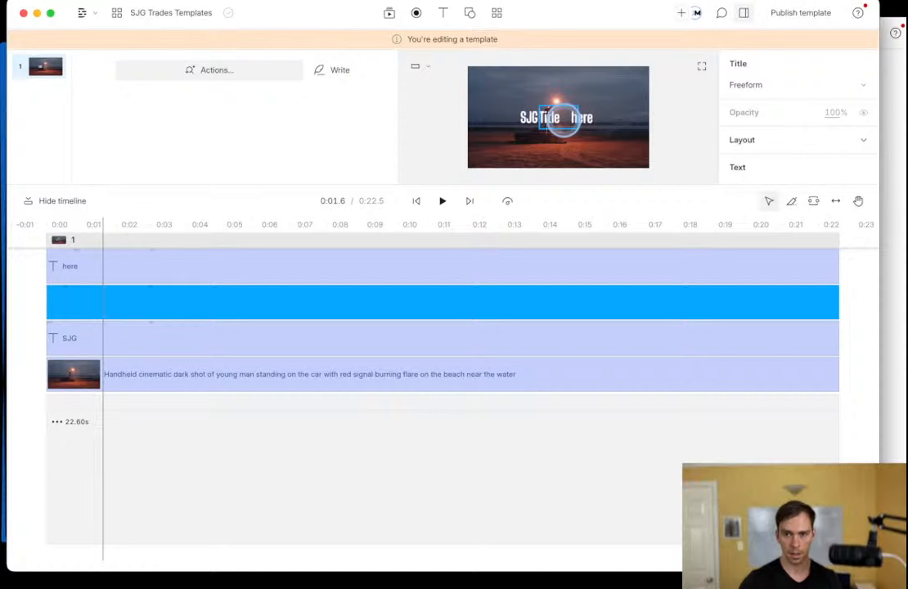
pyautogui.click(651, 137)
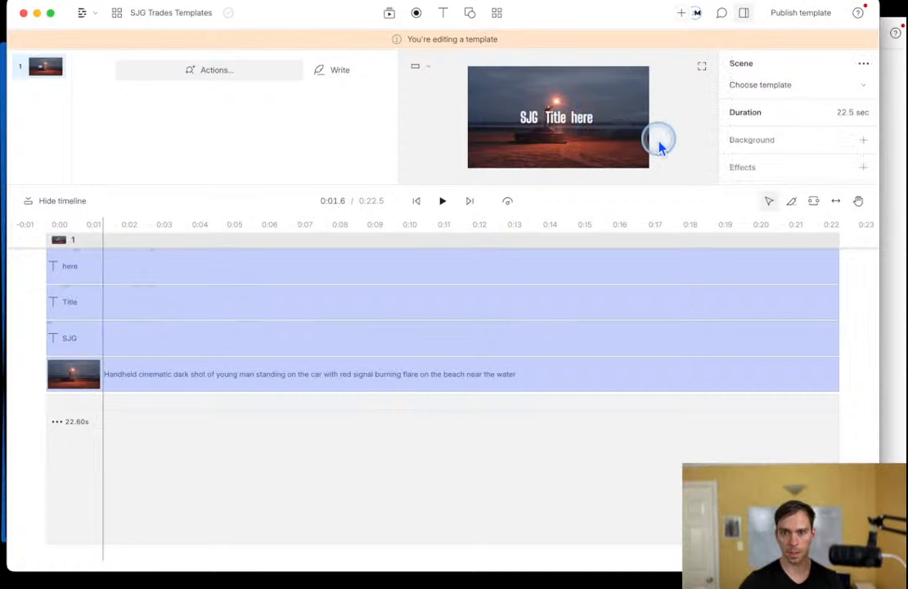
# Replace the middle text "Title" with "Trades" and widen its box so that the word fits on one line.
pyautogui.click(559, 121)
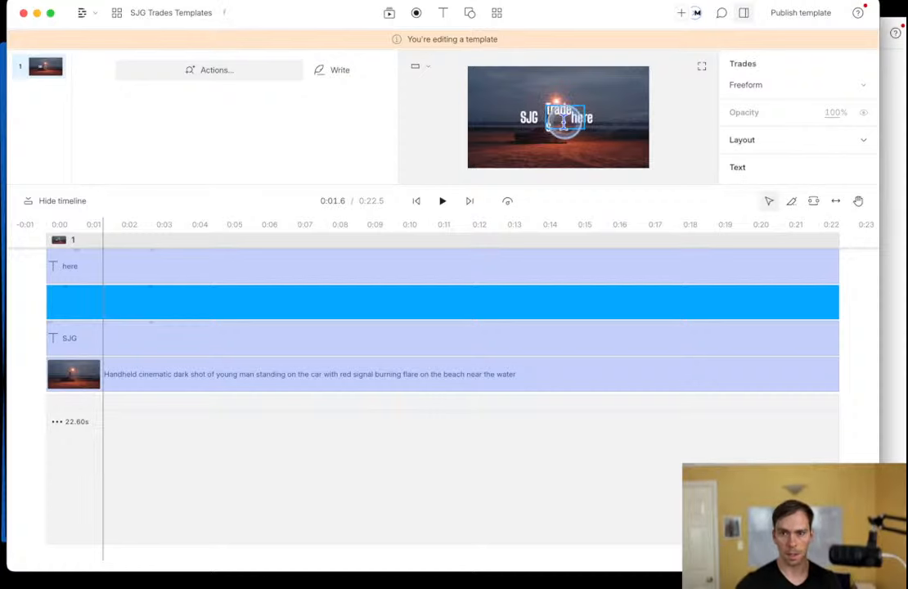
pyautogui.click(661, 127)
pyautogui.click(579, 121)
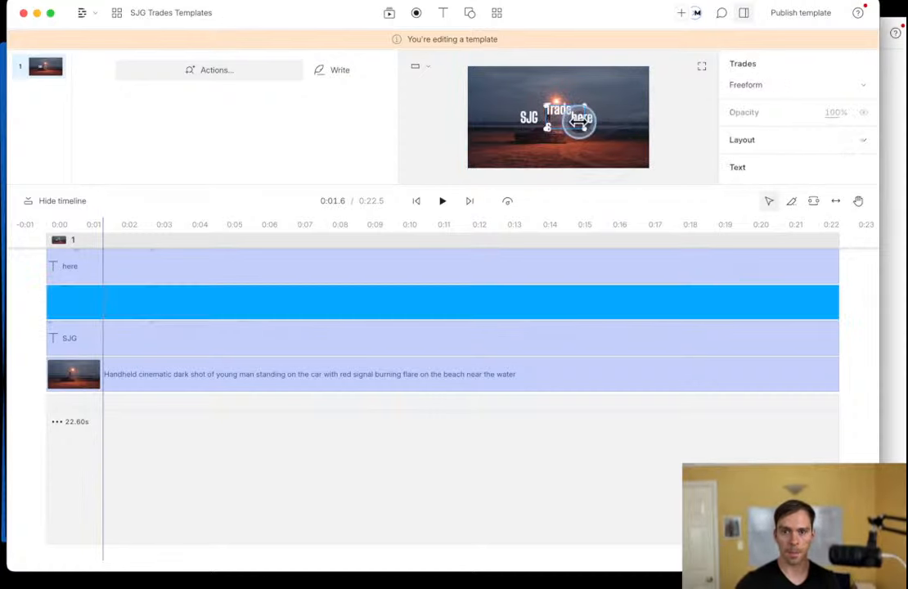
pyautogui.click(705, 176)
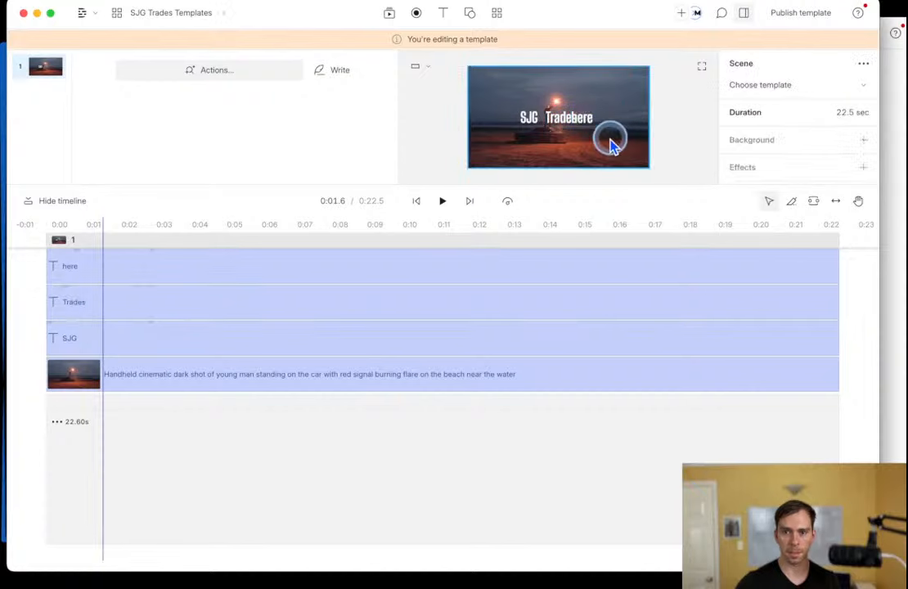
# Replace the "here" text with "Title" and move it to the right, clear of "Trades".
pyautogui.click(608, 125)
pyautogui.doubleClick(605, 117)
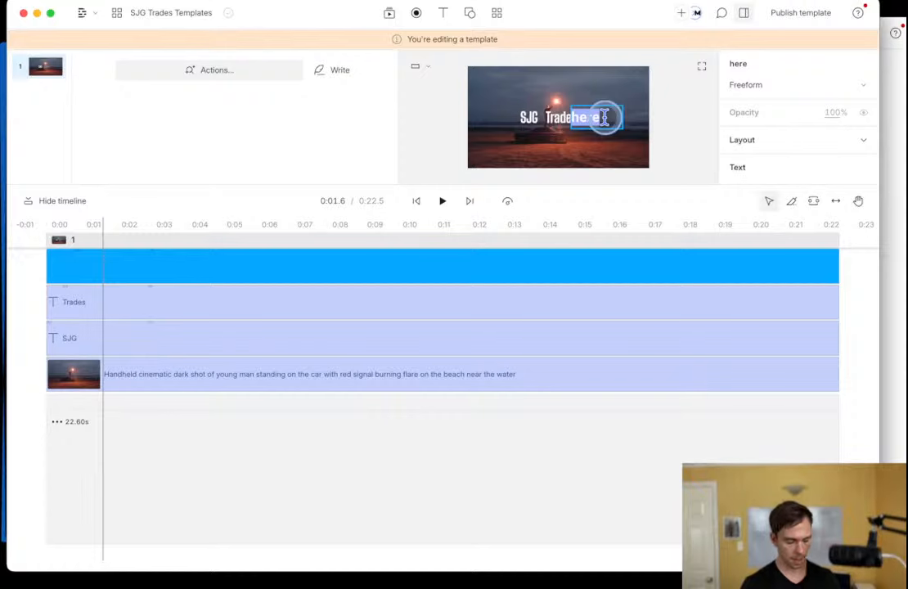
pyautogui.click(651, 129)
pyautogui.click(607, 119)
pyautogui.moveTo(607, 123); pyautogui.dragTo(576, 134)
# Shift the background video on the canvas behind the title texts and undo the move.
pyautogui.click(509, 158)
pyautogui.press('super+z')
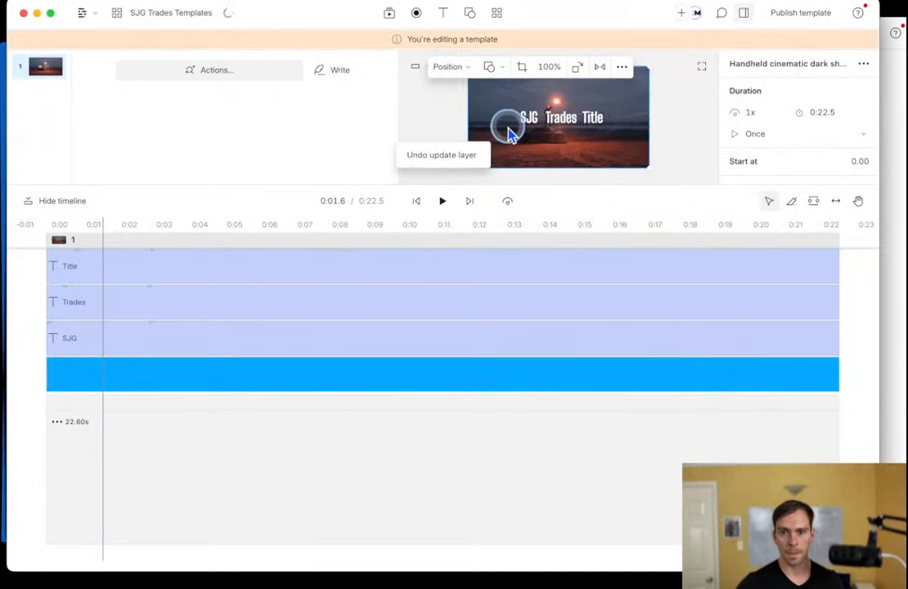
pyautogui.click(520, 119)
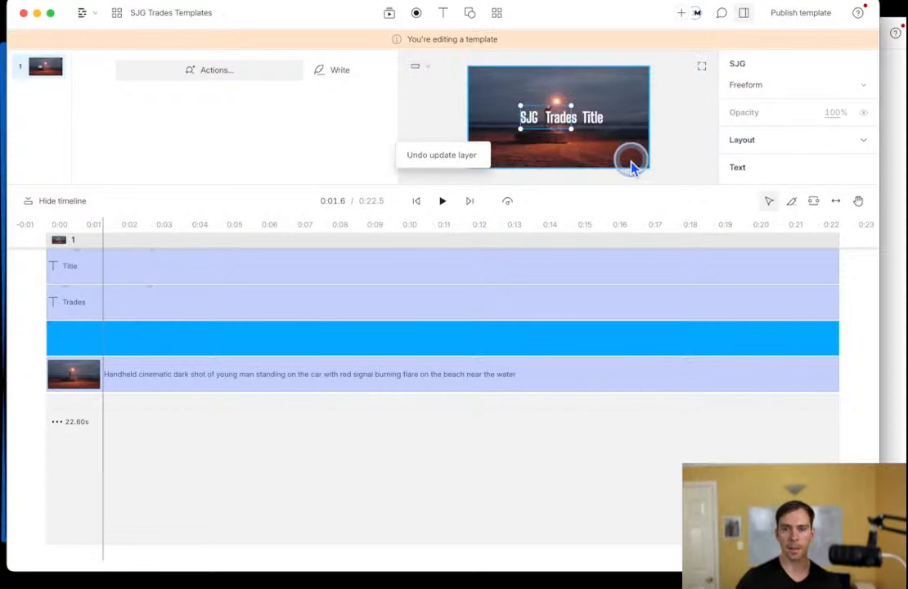
pyautogui.moveTo(633, 162); pyautogui.dragTo(622, 156)
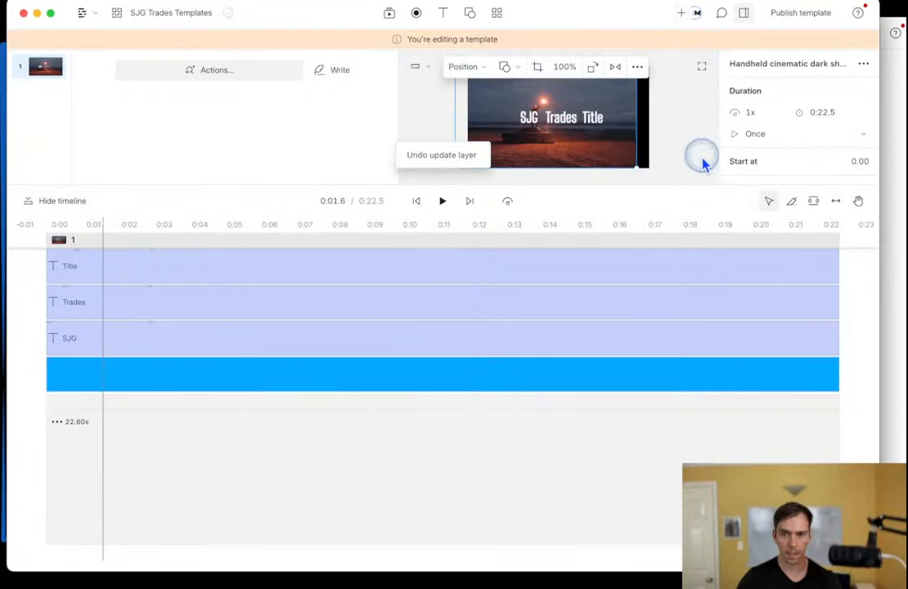
pyautogui.press('super+z')
# Lock the background video layer of the intro scene against accidental moves.
pyautogui.click(573, 152)
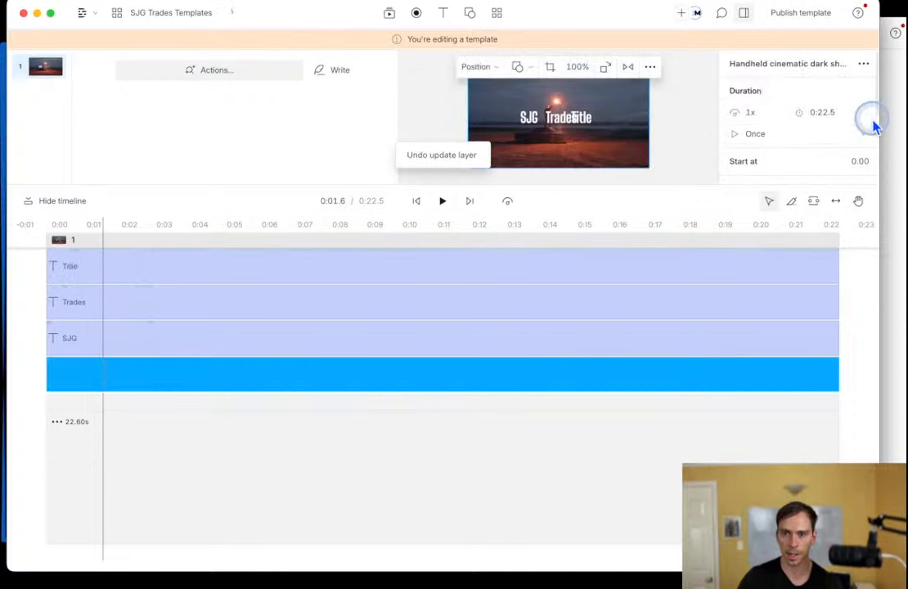
pyautogui.scroll(-5, 819, 139)
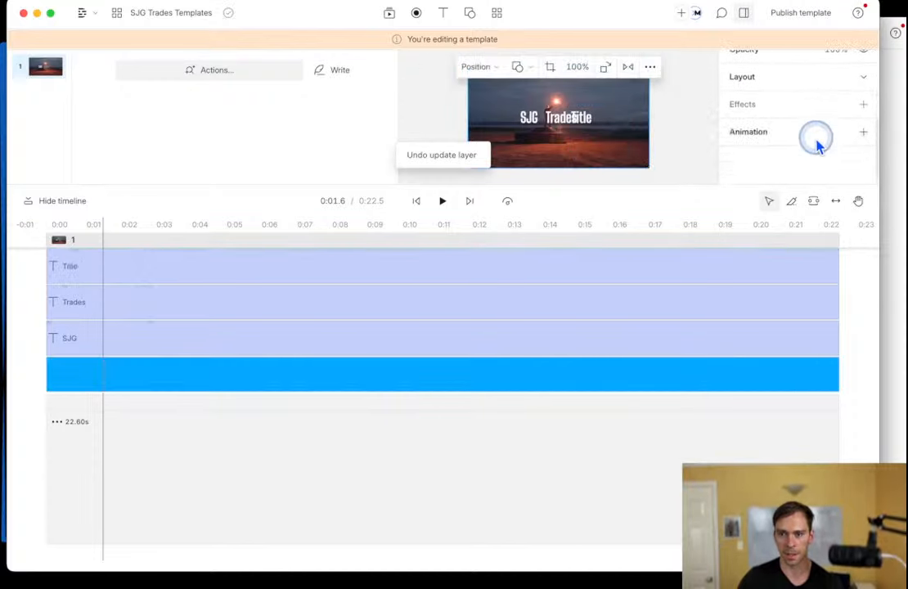
pyautogui.click(685, 154)
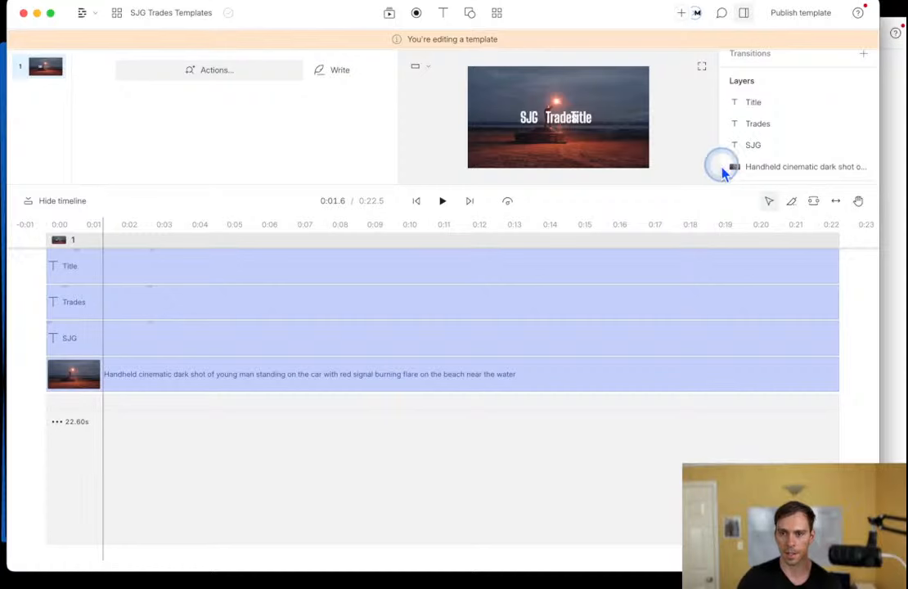
pyautogui.click(725, 170)
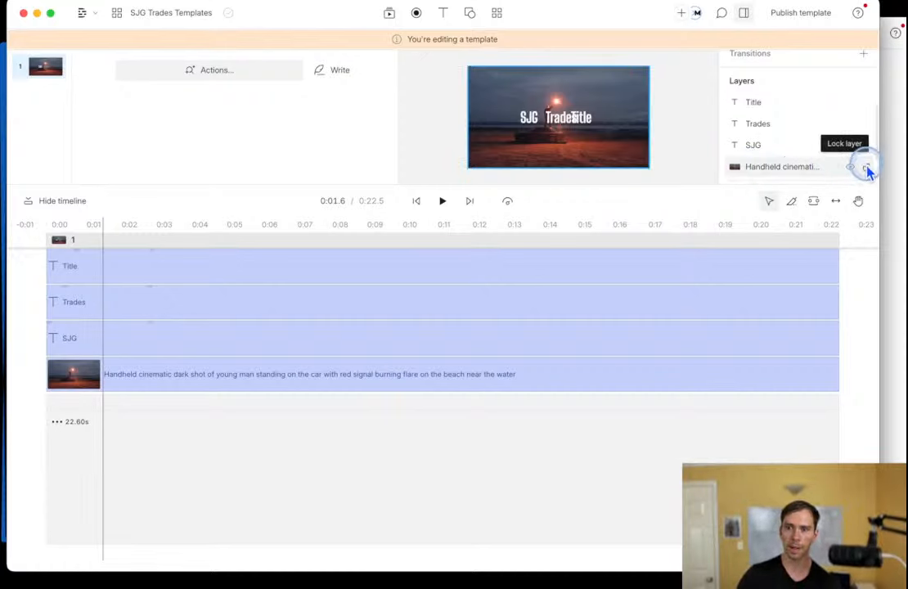
pyautogui.click(868, 168)
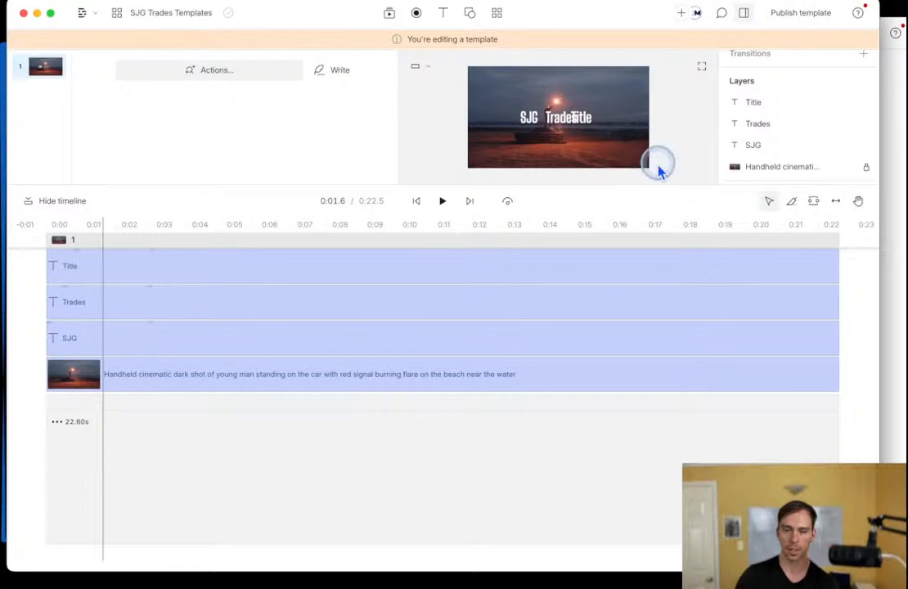
# Move the "Title" text clear of "Trades" and play the intro scene from the start to check its animation.
pyautogui.moveTo(595, 129); pyautogui.dragTo(609, 131)
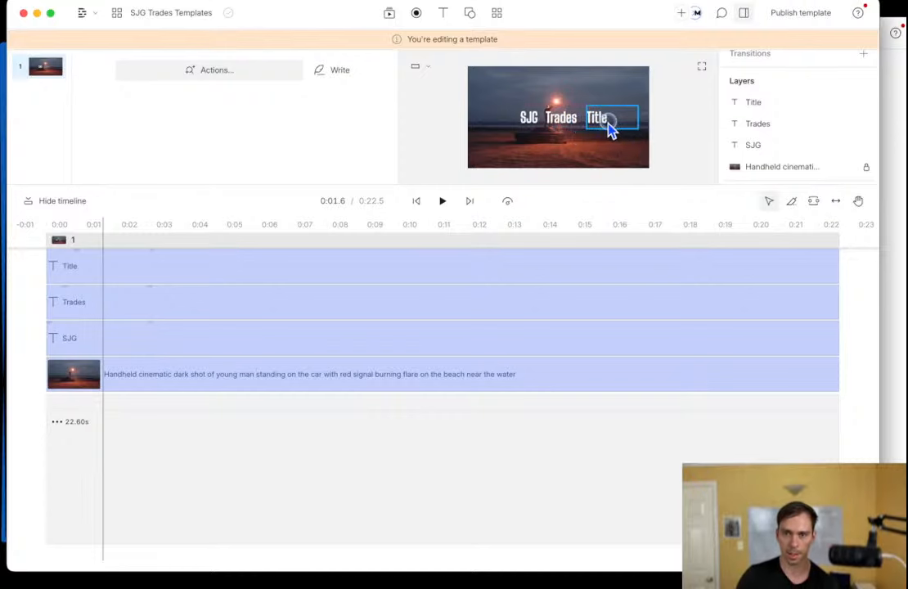
pyautogui.click(416, 201)
pyautogui.click(443, 201)
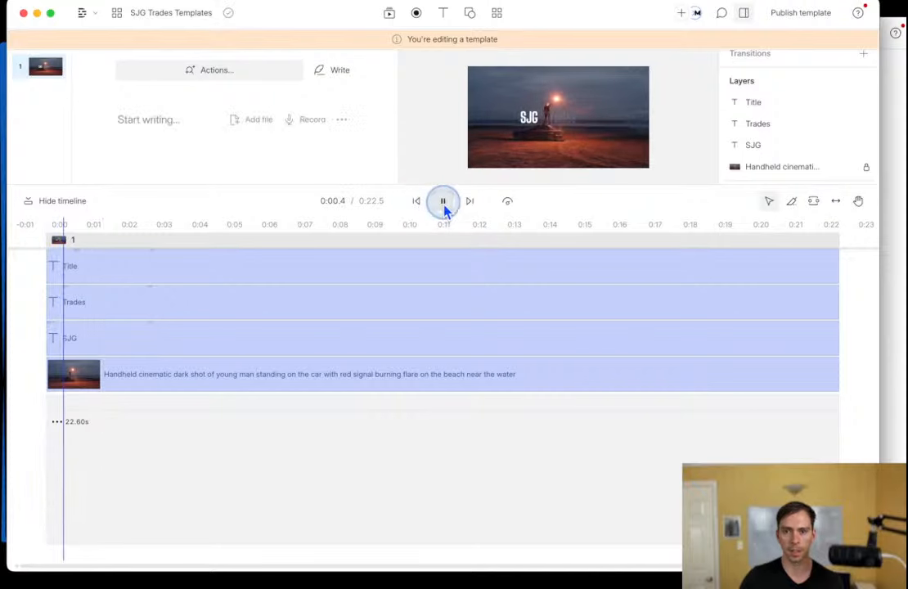
pyautogui.click(443, 201)
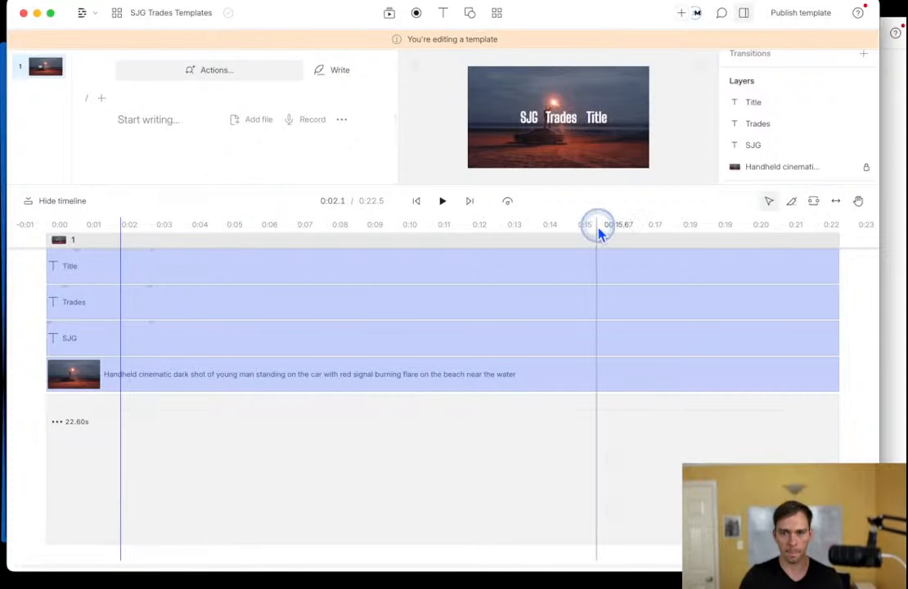
# Publish the template with its sharing set to Share publicly and copy its link.
pyautogui.click(789, 18)
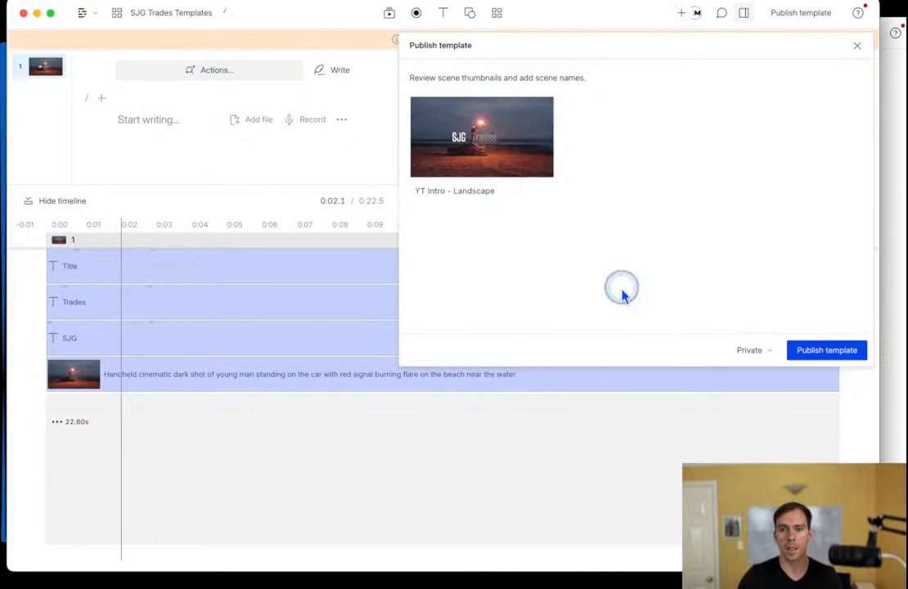
pyautogui.click(747, 351)
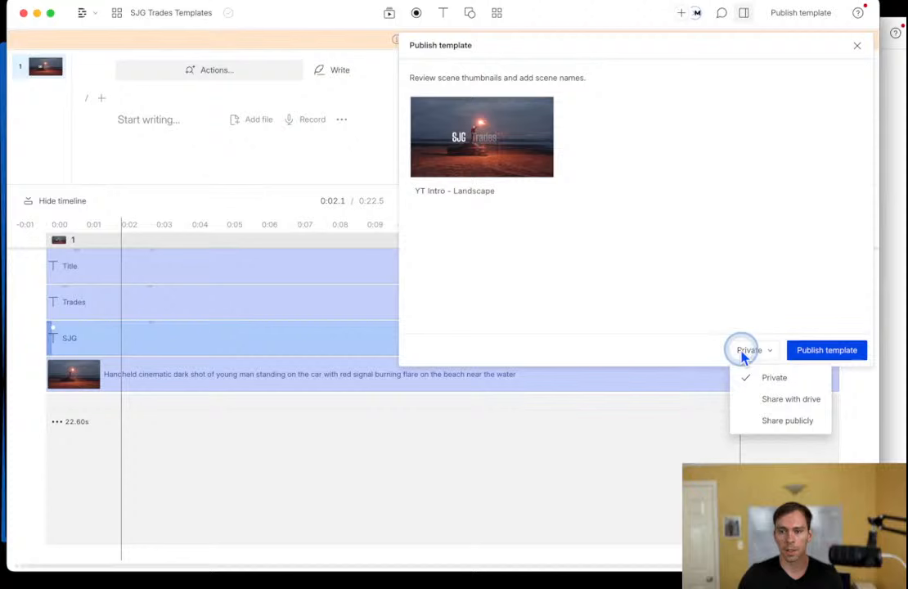
pyautogui.click(788, 421)
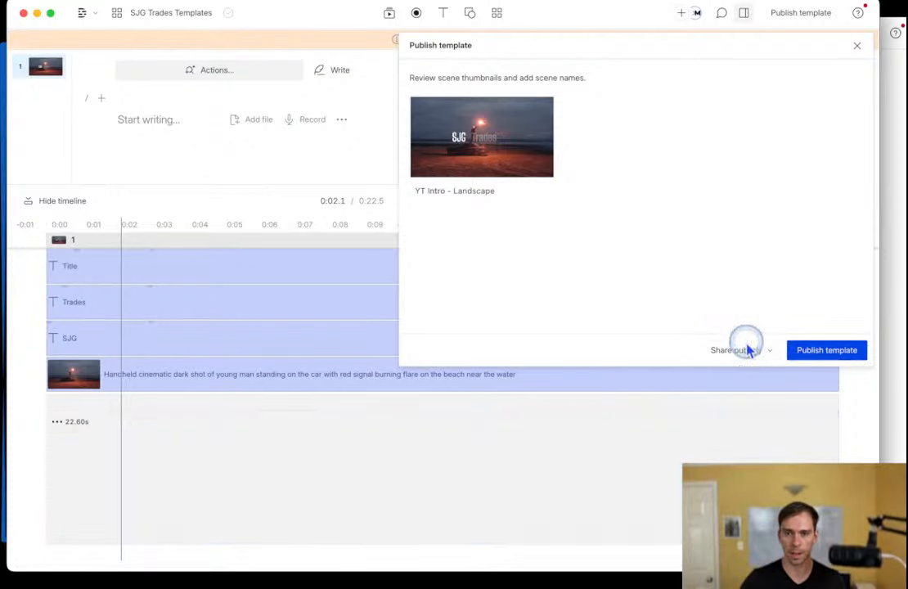
pyautogui.click(825, 358)
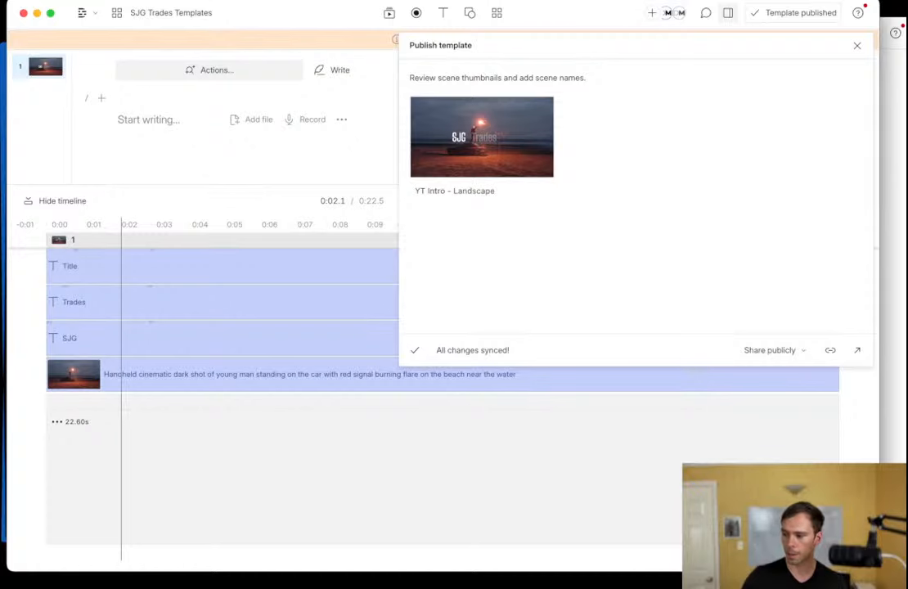
pyautogui.click(832, 354)
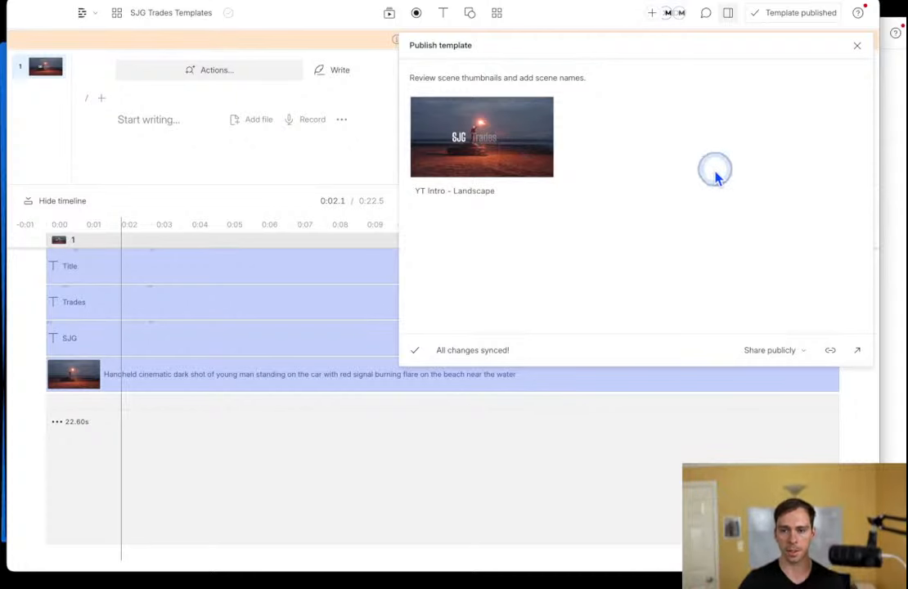
pyautogui.click(857, 45)
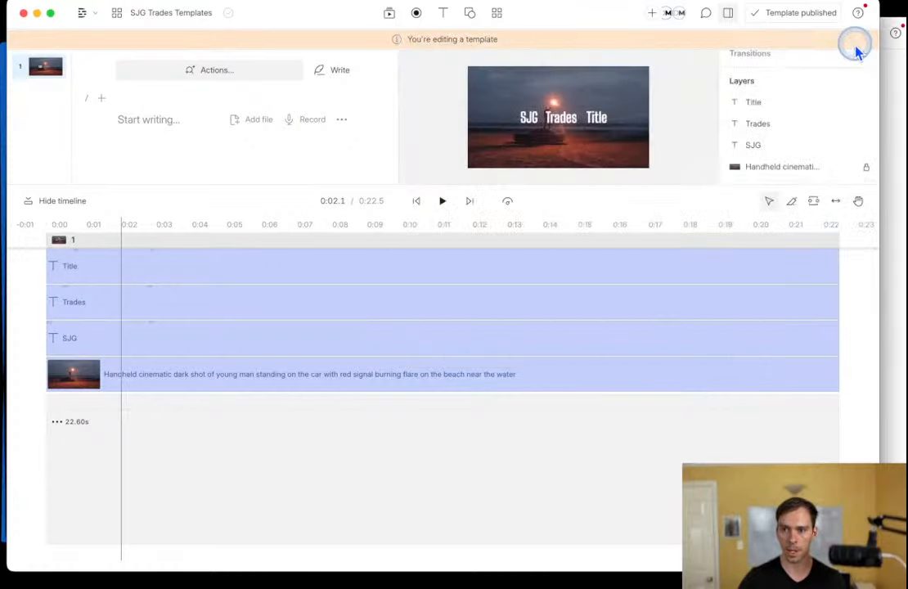
# Start an empty composition in the Untitled project and look through the Drive templates for SJG Trades Templates.
pyautogui.click(903, 245)
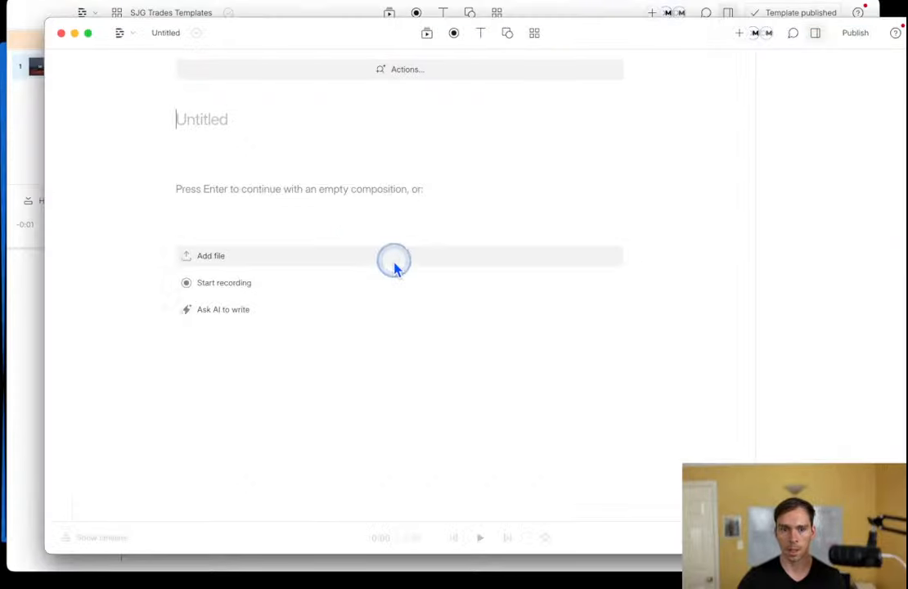
pyautogui.click(213, 188)
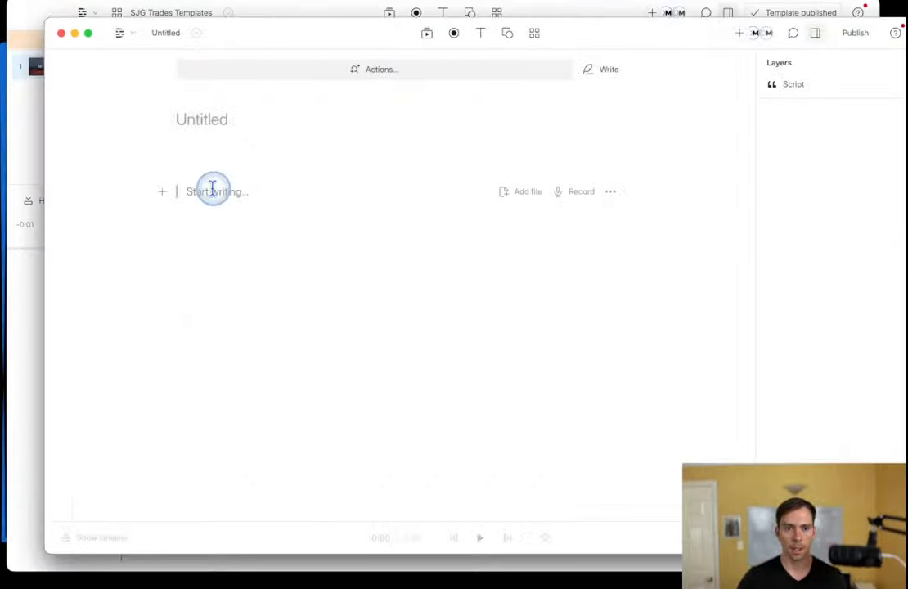
pyautogui.click(535, 34)
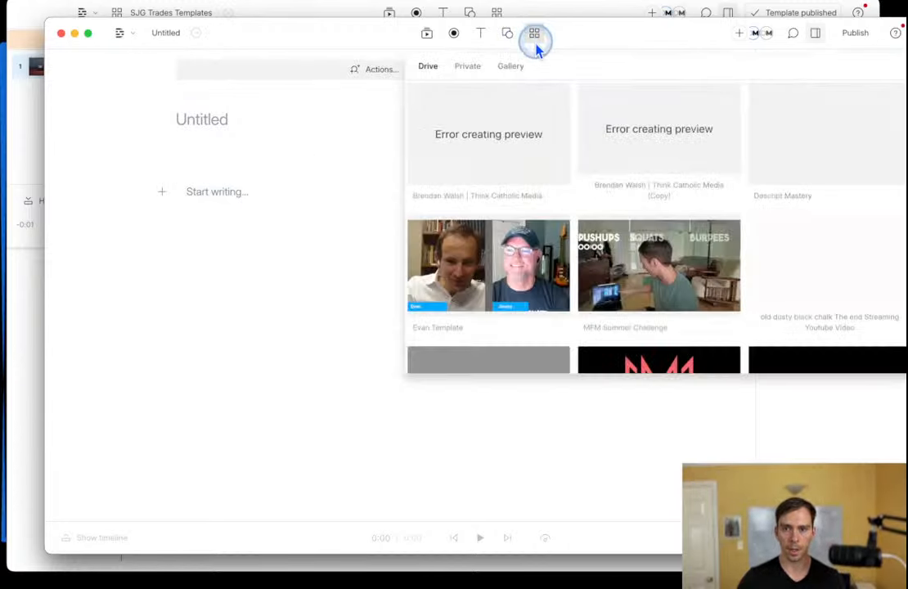
pyautogui.scroll(-5, 573, 180)
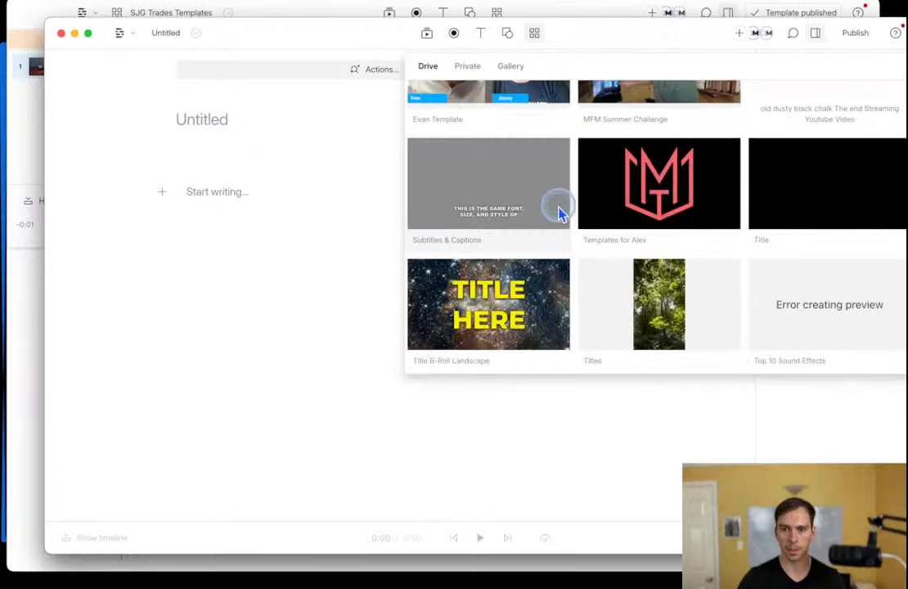
pyautogui.scroll(-5, 557, 246)
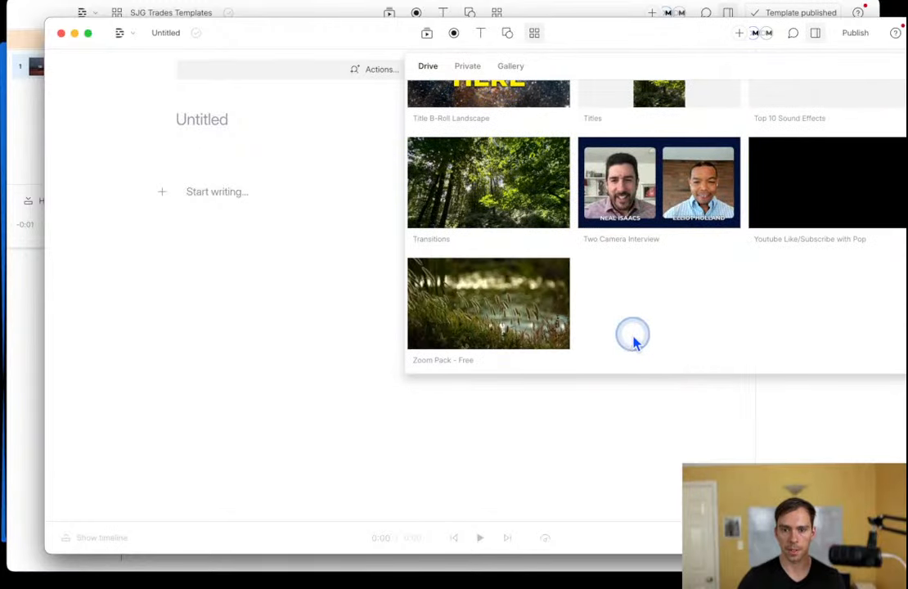
pyautogui.scroll(5, 635, 342)
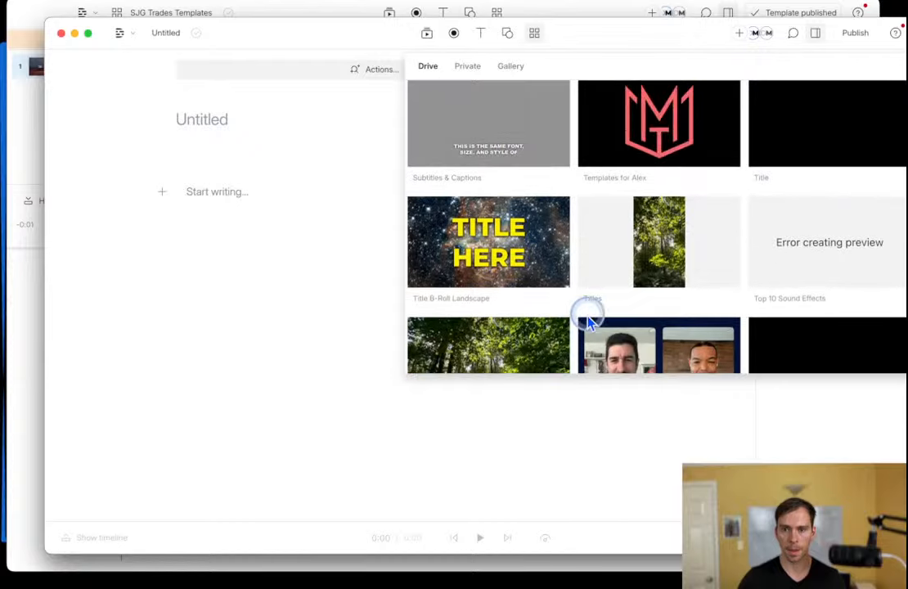
pyautogui.scroll(5, 586, 319)
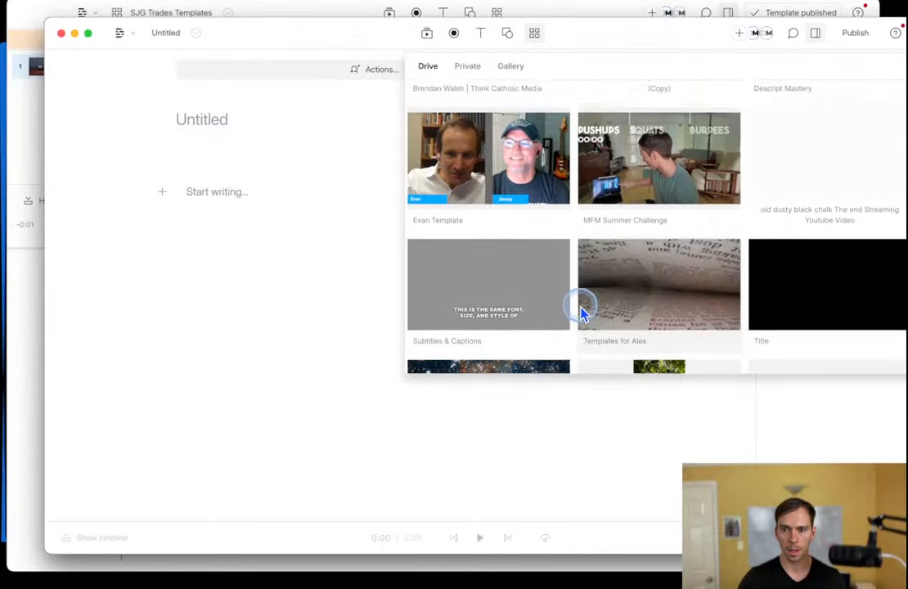
pyautogui.scroll(2, 582, 313)
pyautogui.scroll(-2, 638, 319)
pyautogui.click(792, 326)
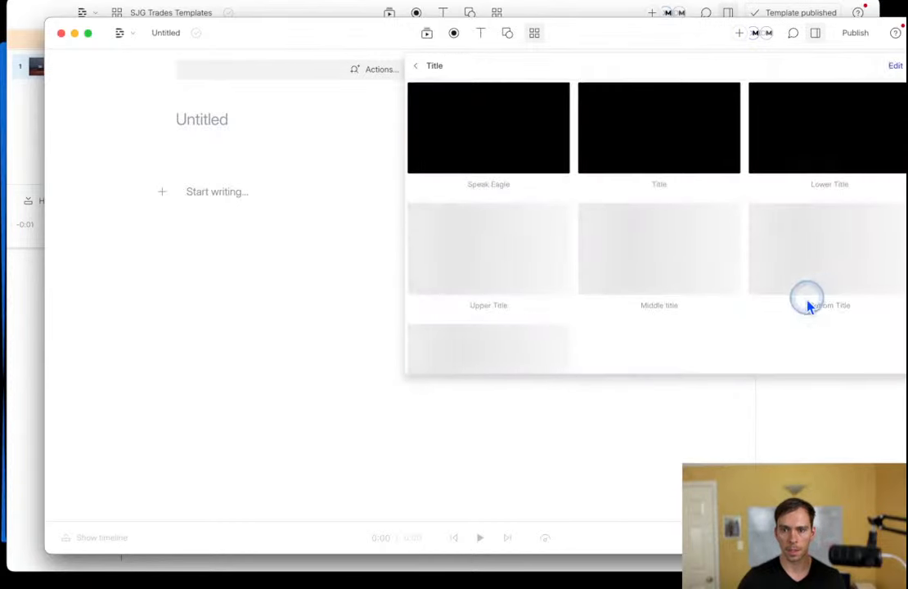
pyautogui.click(413, 69)
# Look for SJG Trades Templates among the private templates and compare with the open template project.
pyautogui.click(467, 65)
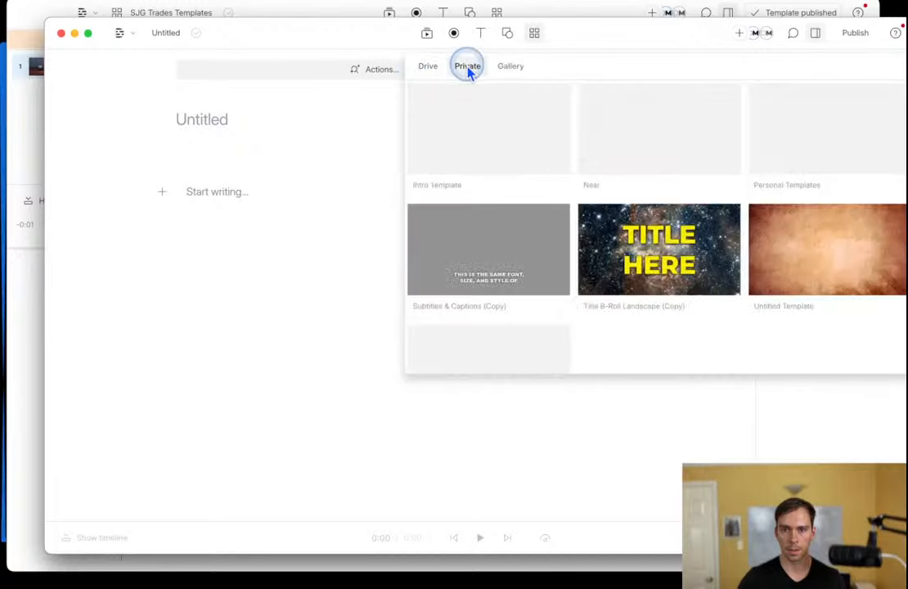
pyautogui.scroll(-1, 573, 211)
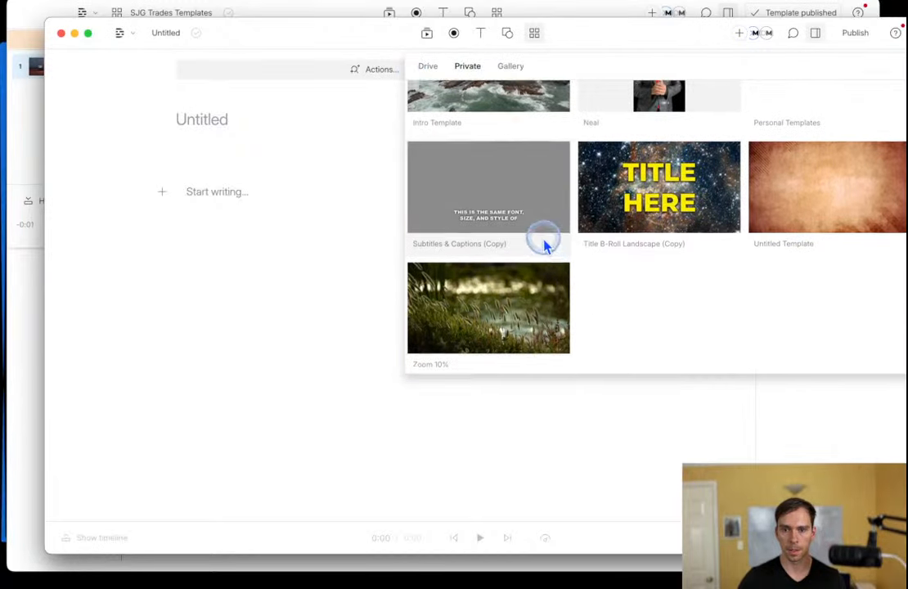
pyautogui.scroll(1, 543, 243)
pyautogui.click(330, 570)
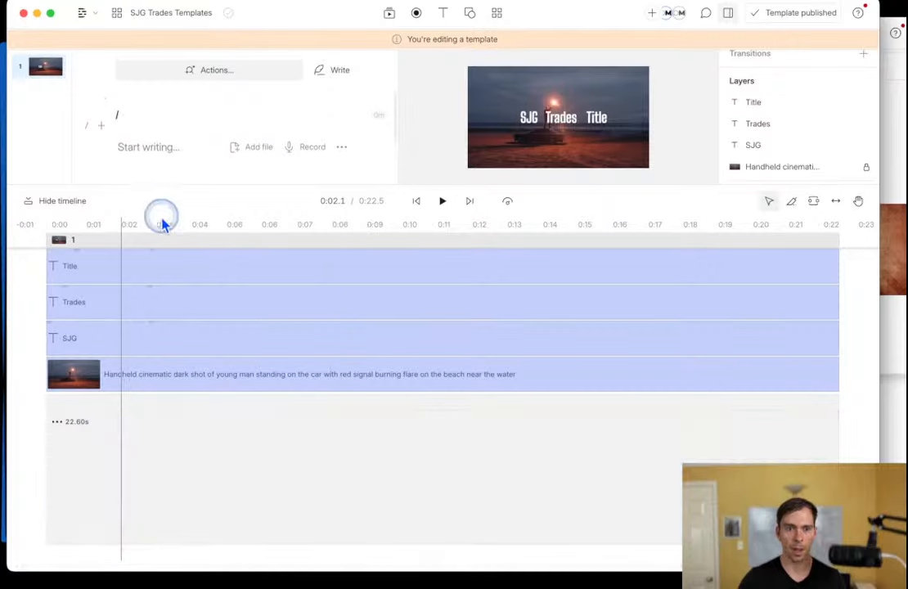
pyautogui.click(899, 369)
# Recheck the Drive, Gallery and Private template collections for the published SJG Trades Templates.
pyautogui.click(428, 65)
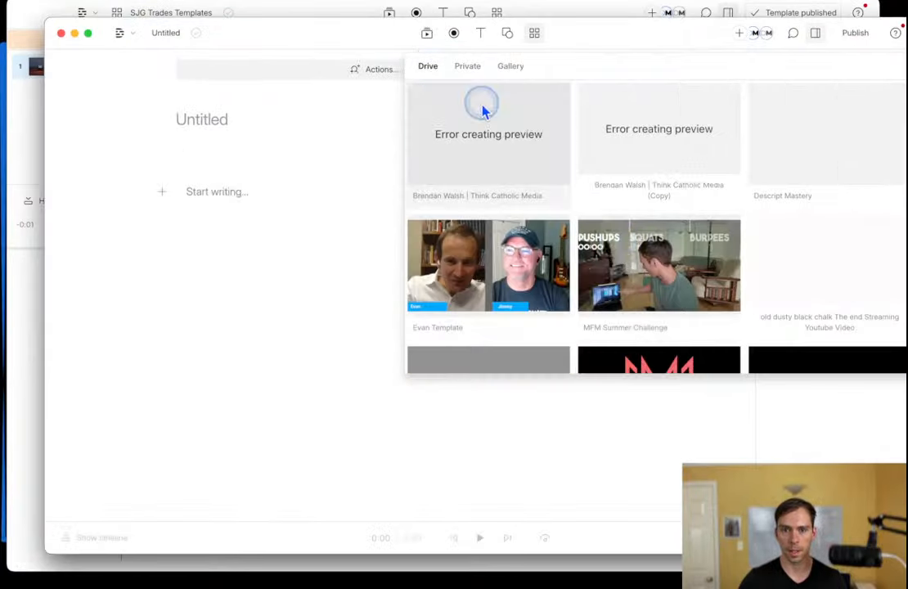
pyautogui.scroll(-2, 538, 213)
pyautogui.scroll(-5, 622, 256)
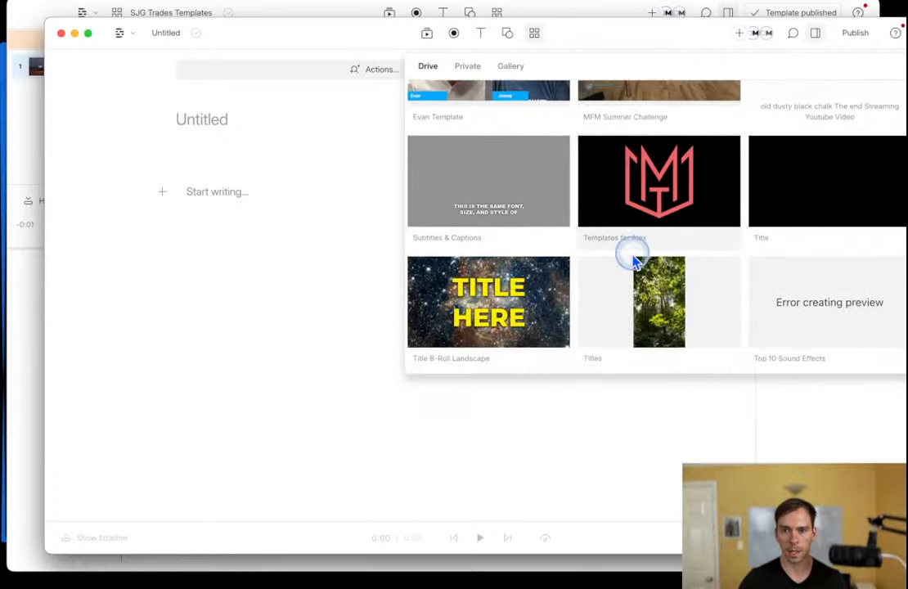
pyautogui.scroll(-1, 638, 264)
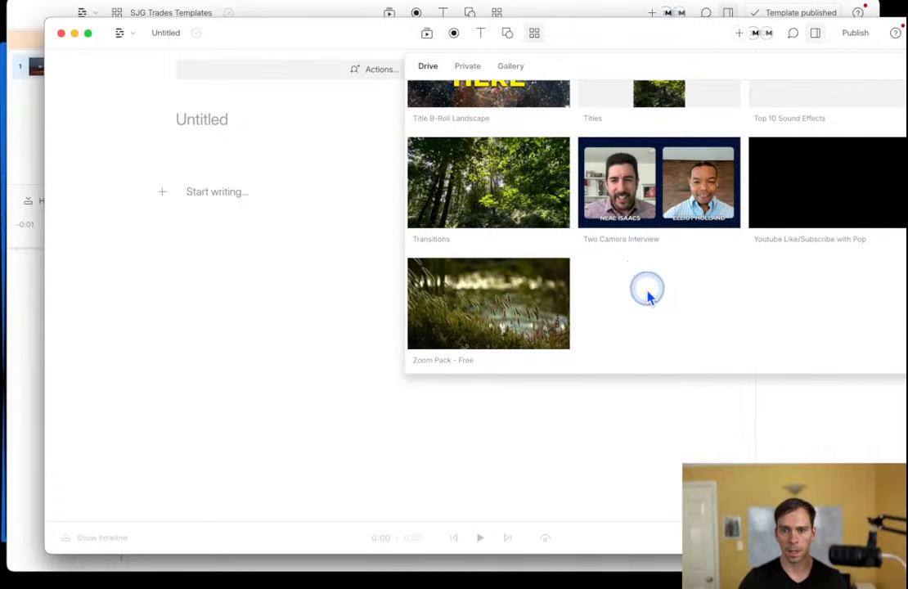
pyautogui.scroll(2, 659, 319)
pyautogui.scroll(4, 663, 331)
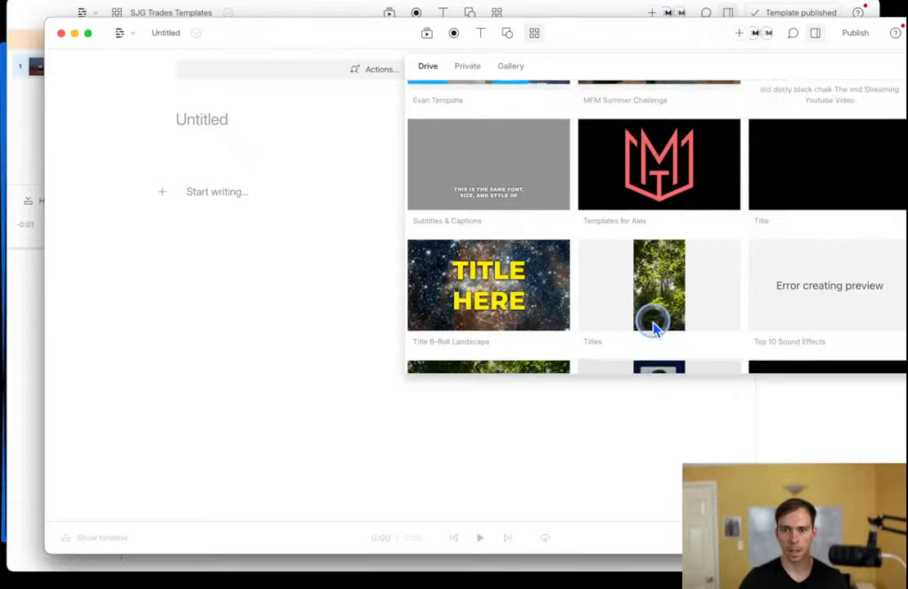
pyautogui.scroll(2, 653, 321)
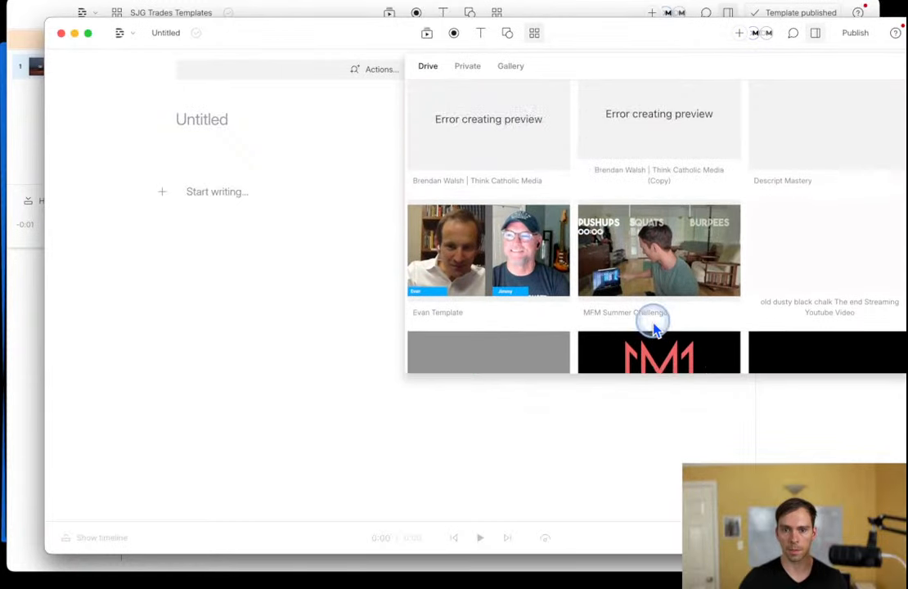
pyautogui.click(512, 75)
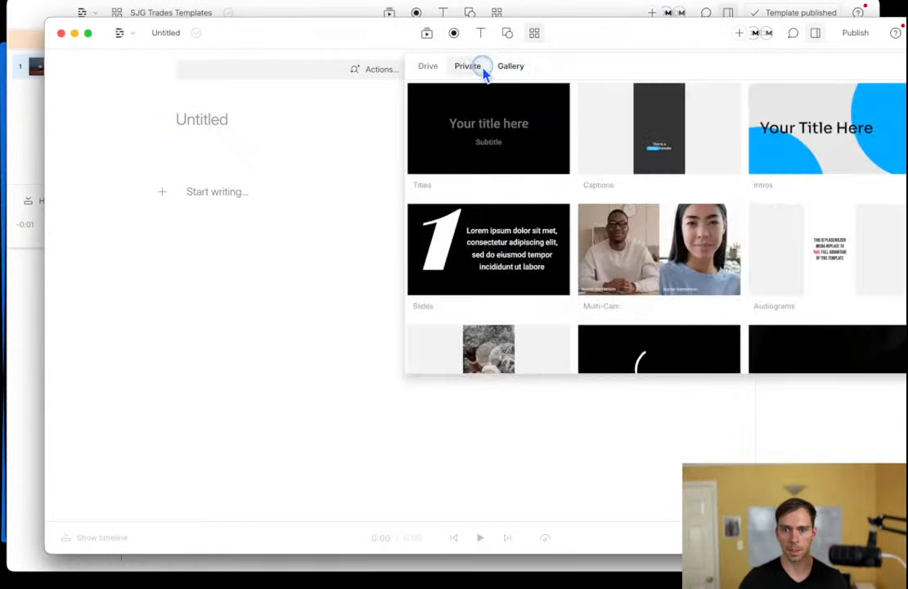
pyautogui.click(471, 69)
pyautogui.scroll(-2, 667, 312)
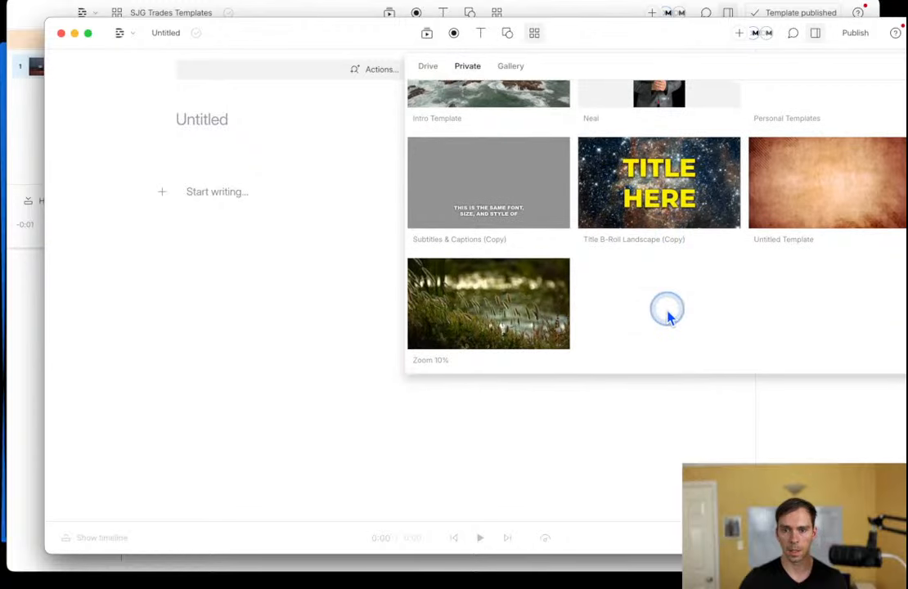
pyautogui.scroll(2, 669, 314)
pyautogui.click(668, 317)
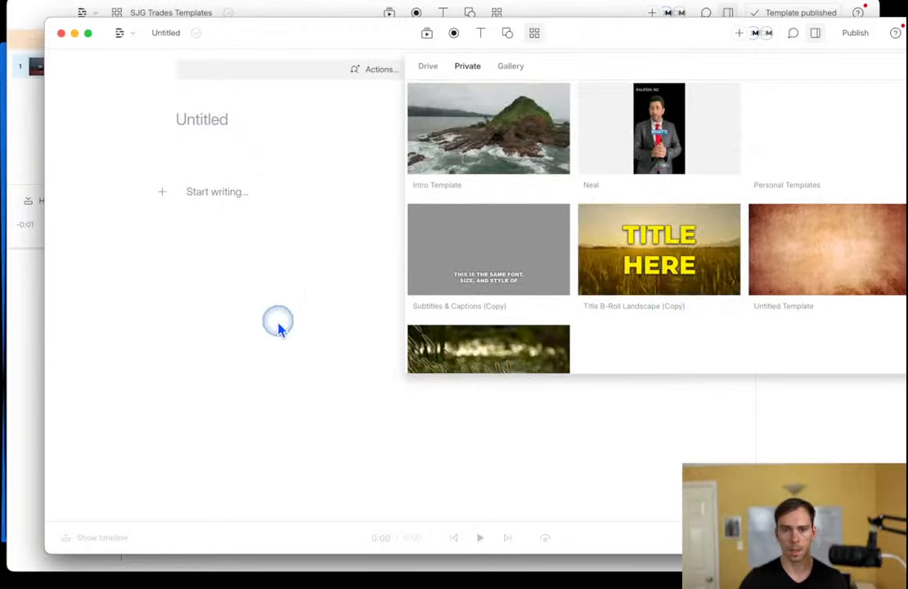
# Return to the project list, reopen the most recent Untitled Project and continue with an empty composition.
pyautogui.click(117, 37)
pyautogui.click(141, 74)
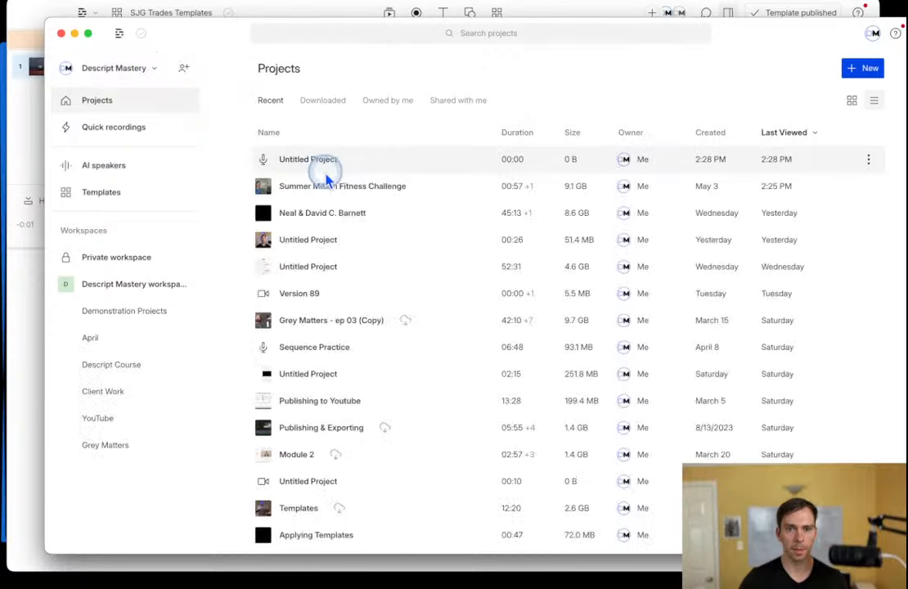
pyautogui.click(318, 163)
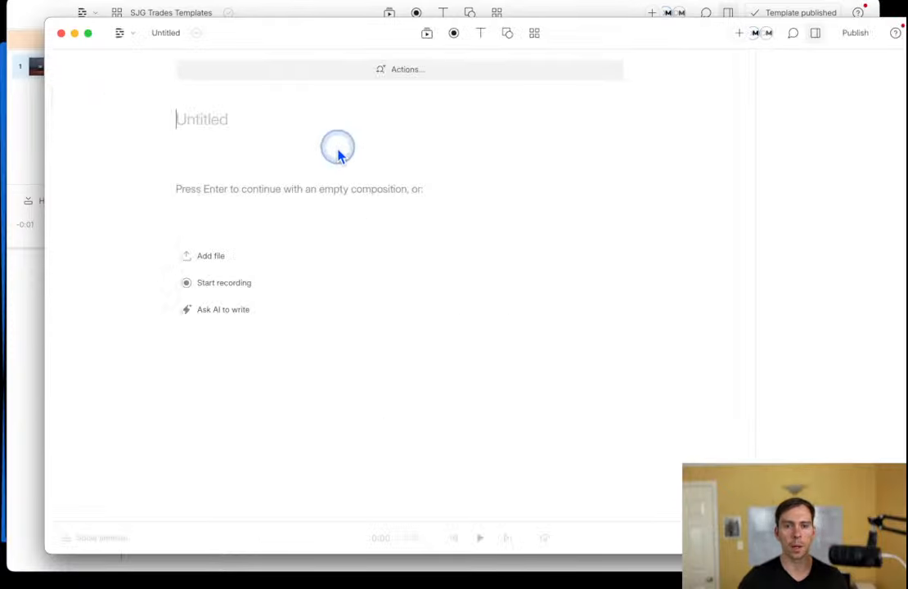
pyautogui.press('Return')
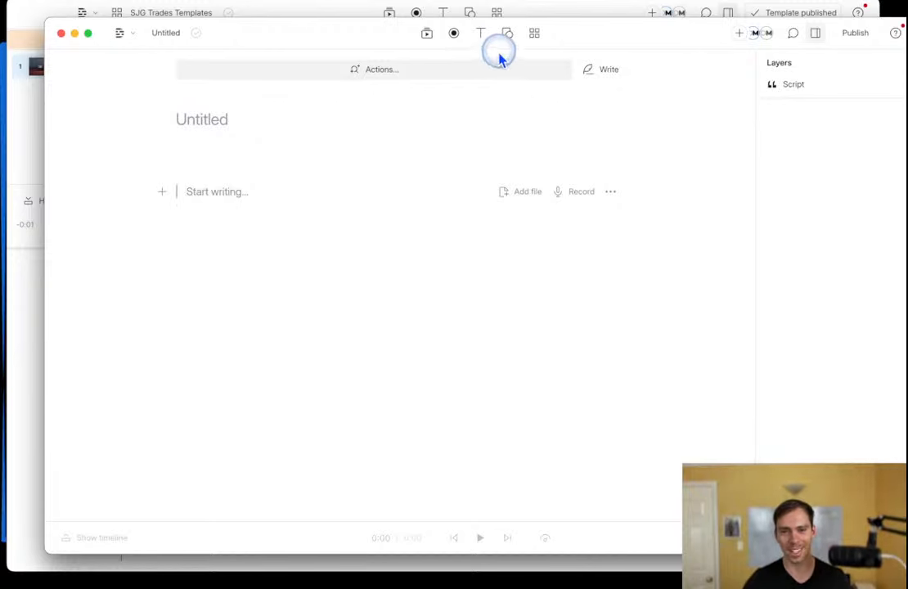
# Browse the Drive templates of the reopened project for SJG Trades Templates.
pyautogui.click(543, 35)
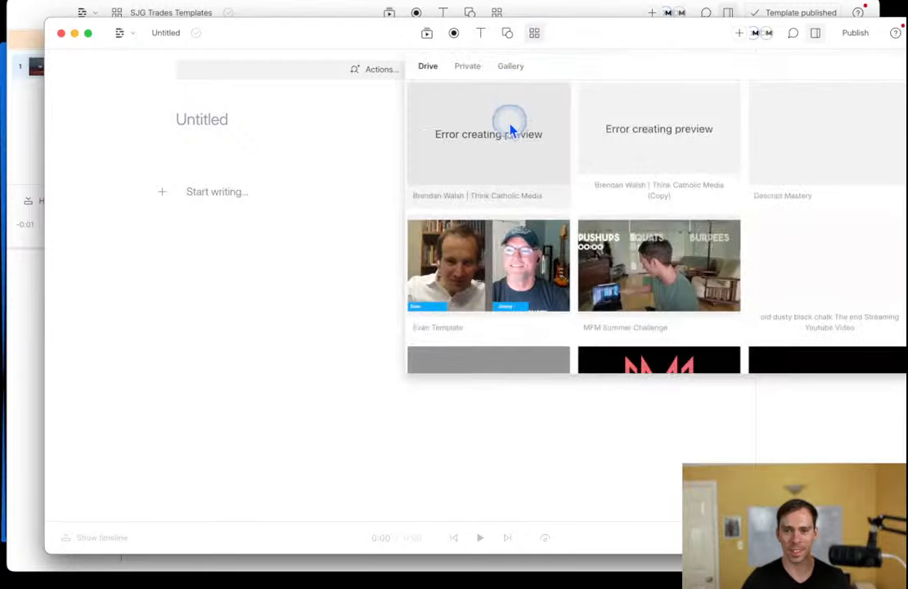
pyautogui.scroll(-5, 653, 290)
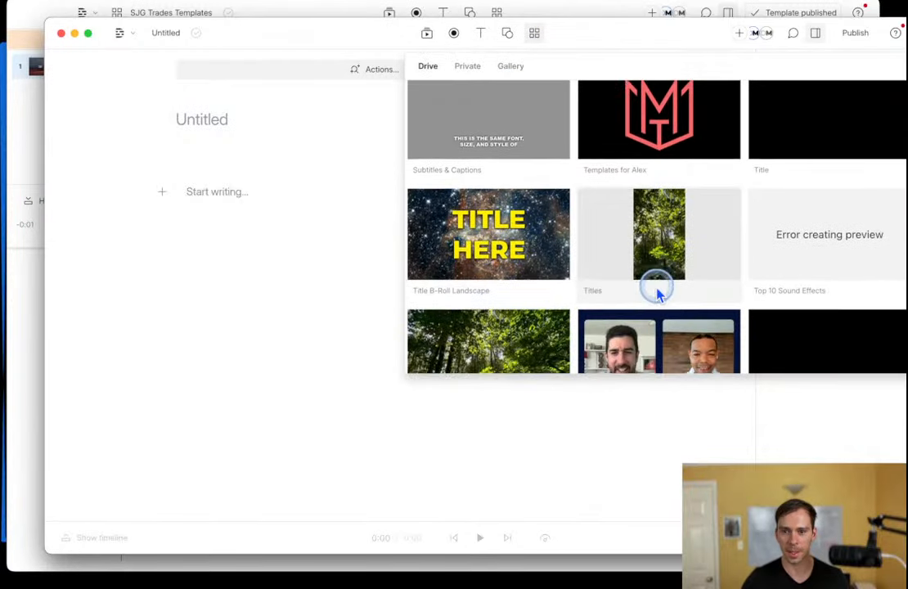
pyautogui.scroll(3, 659, 290)
pyautogui.scroll(-5, 658, 292)
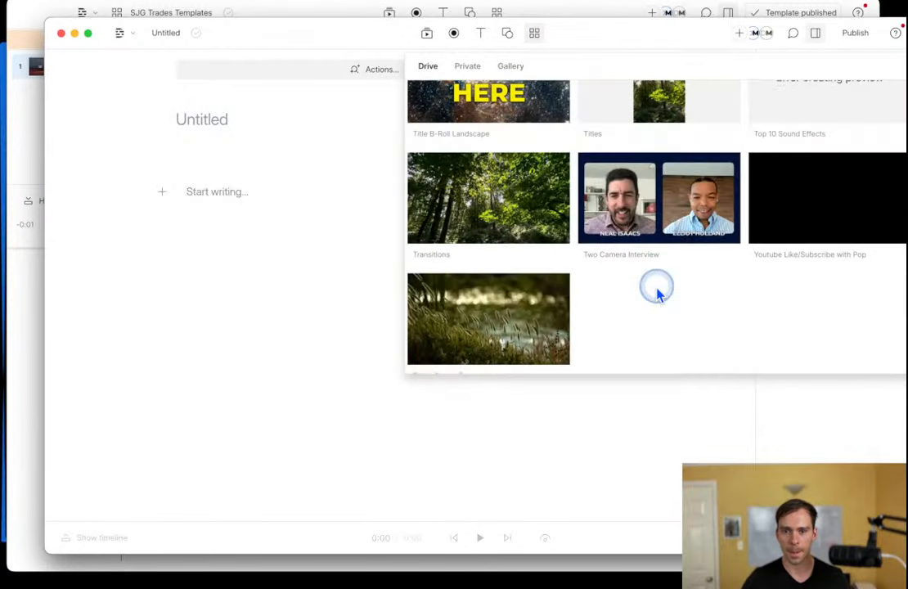
pyautogui.scroll(4, 656, 305)
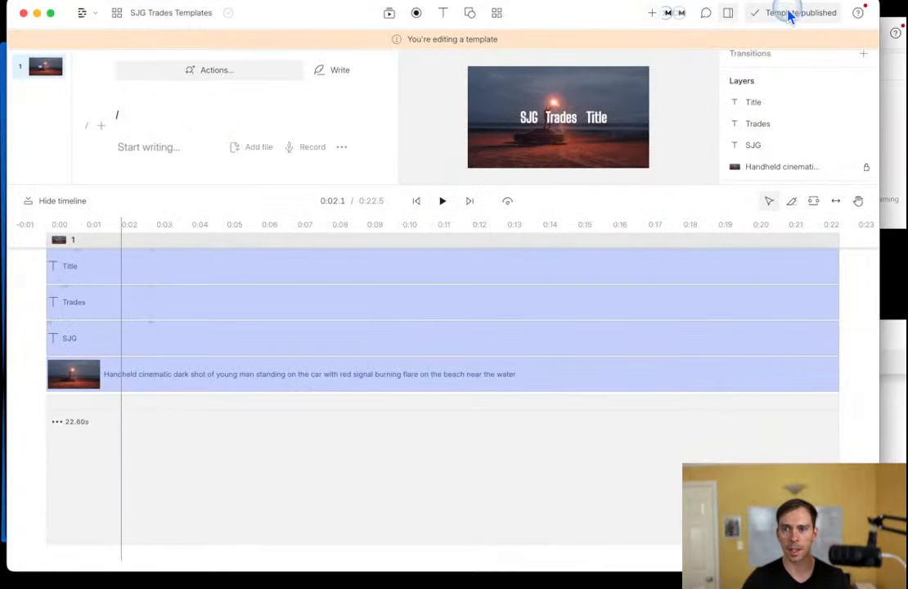
# Check the template's publish and sync status, and look for SJG Trades Templates among the Drive templates.
pyautogui.click(791, 14)
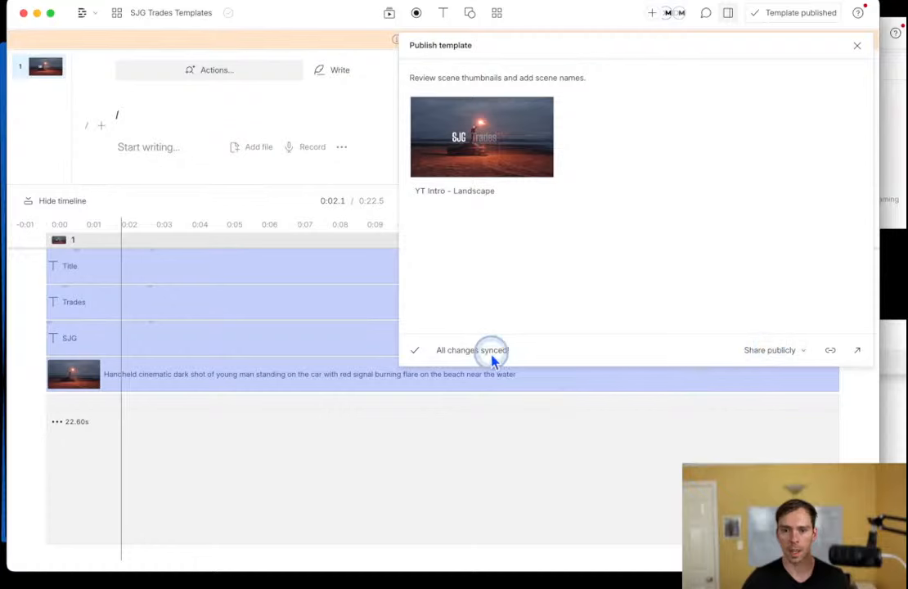
pyautogui.click(228, 13)
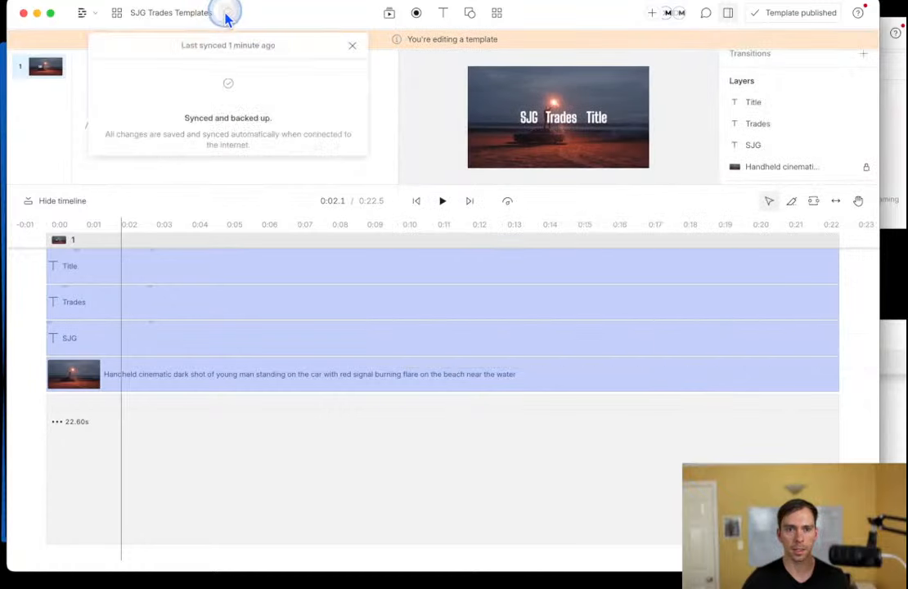
pyautogui.click(496, 14)
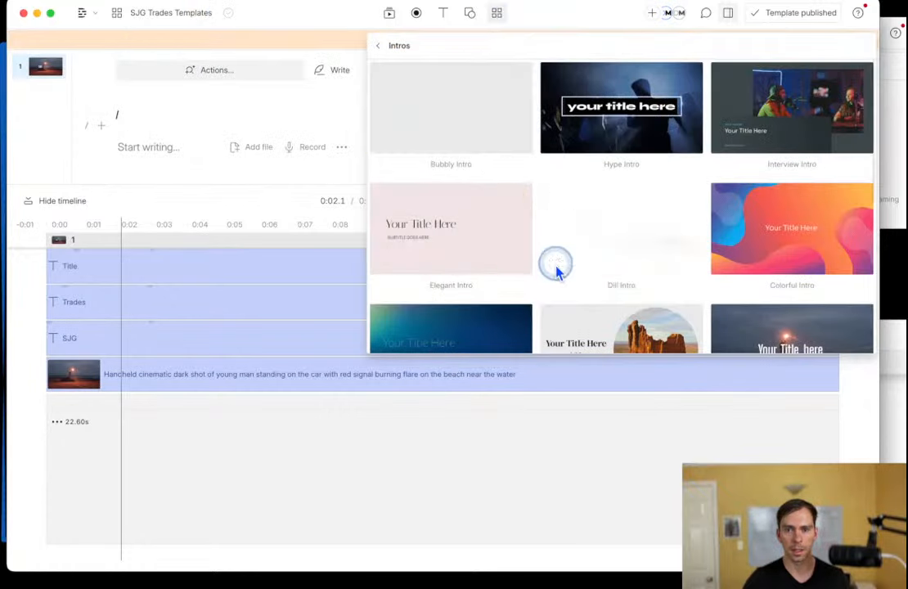
pyautogui.click(378, 45)
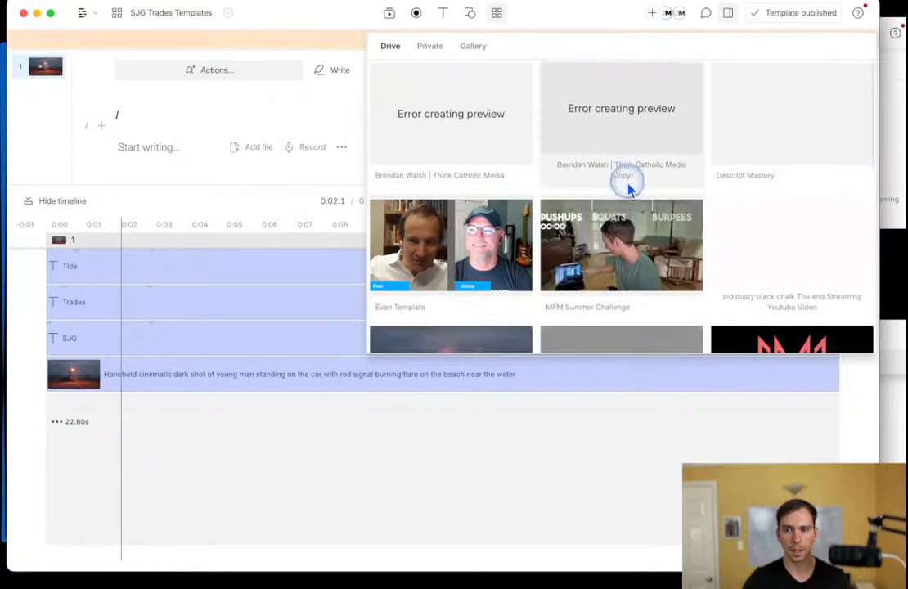
pyautogui.scroll(-4, 628, 196)
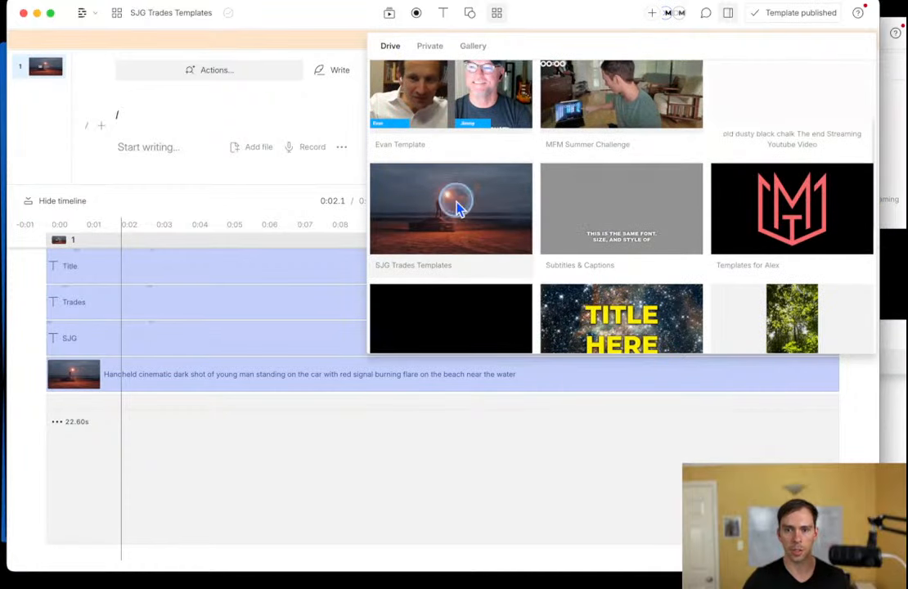
# Return to the Untitled project and compare its list of Drive templates.
pyautogui.click(901, 201)
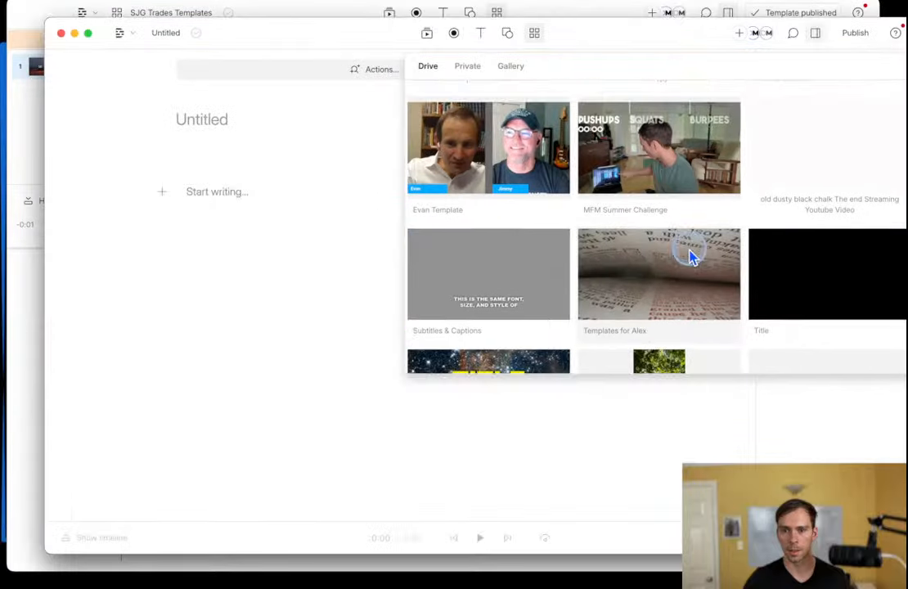
pyautogui.scroll(2, 625, 289)
pyautogui.scroll(-5, 625, 295)
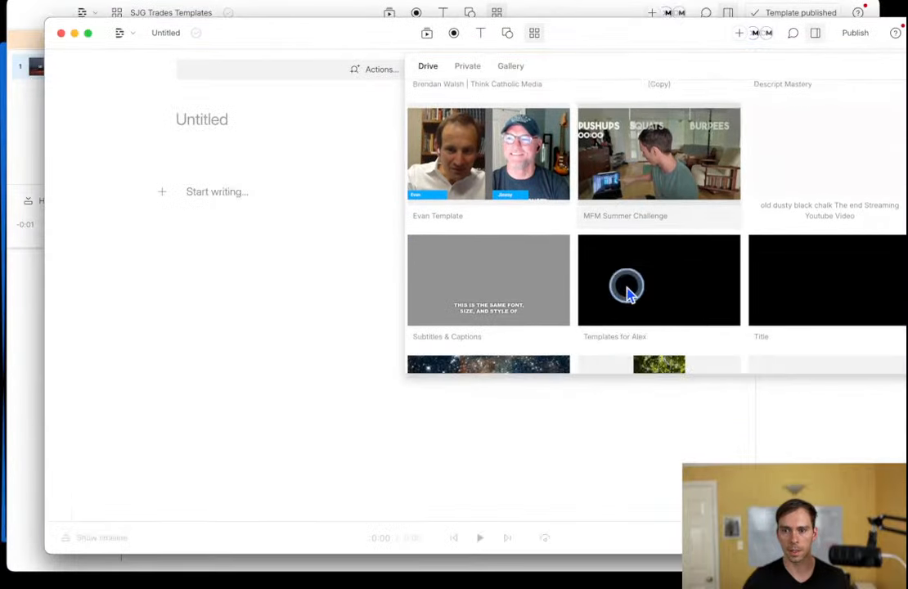
pyautogui.click(339, 282)
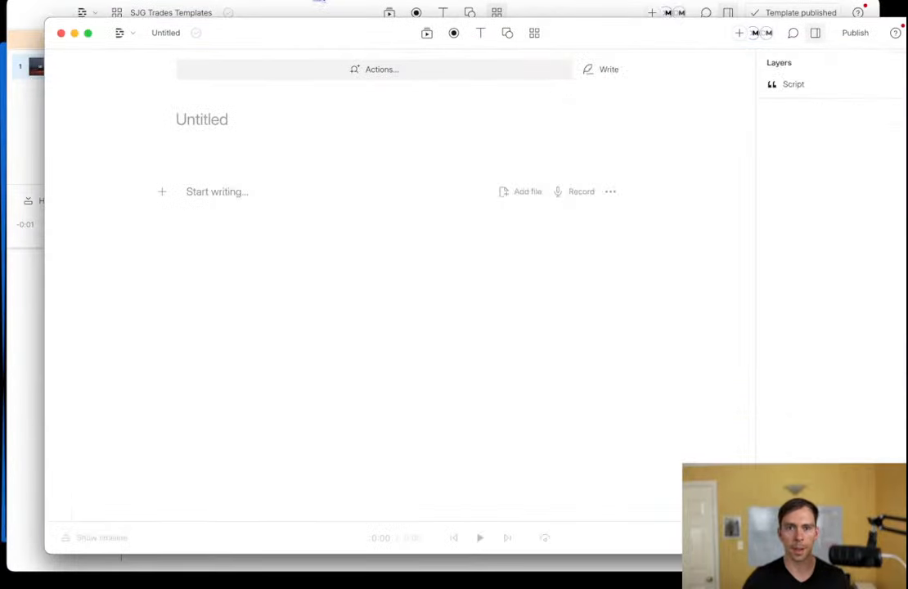
# Reload the Untitled project window and continue with an empty composition.
pyautogui.click(320, 1)
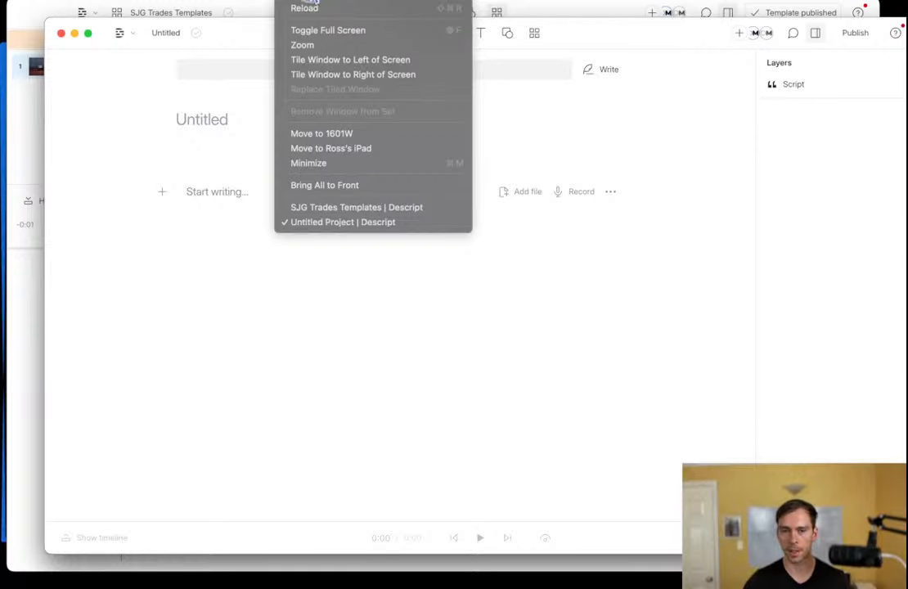
pyautogui.click(311, 9)
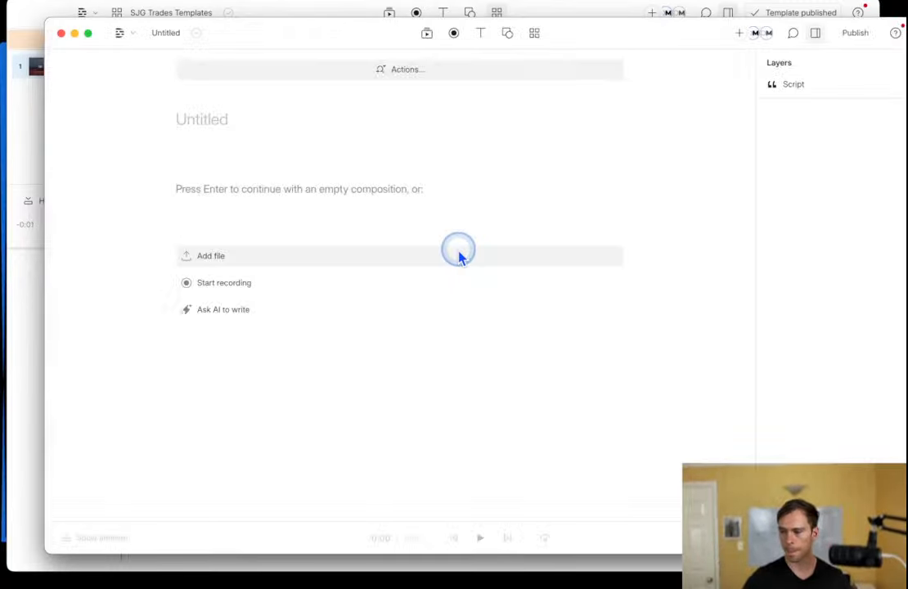
pyautogui.click(232, 183)
# Insert the YT Intro - Landscape layout from SJG Trades Templates in the Drive templates.
pyautogui.click(535, 33)
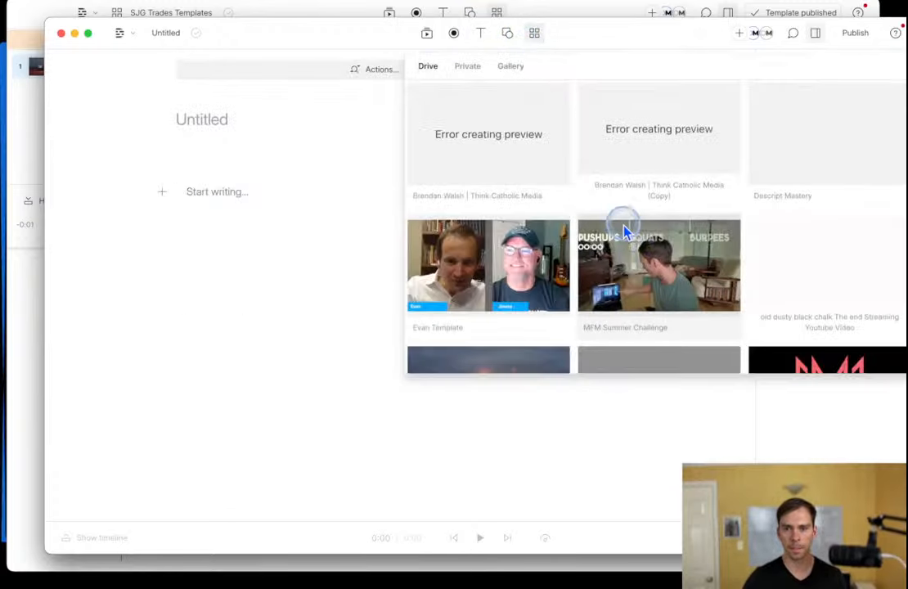
pyautogui.scroll(-3, 623, 231)
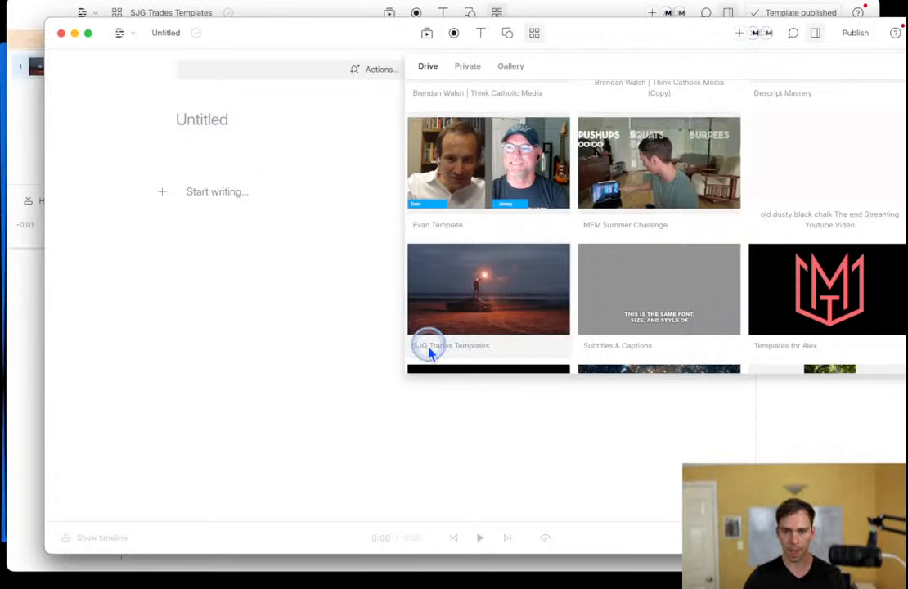
pyautogui.click(489, 288)
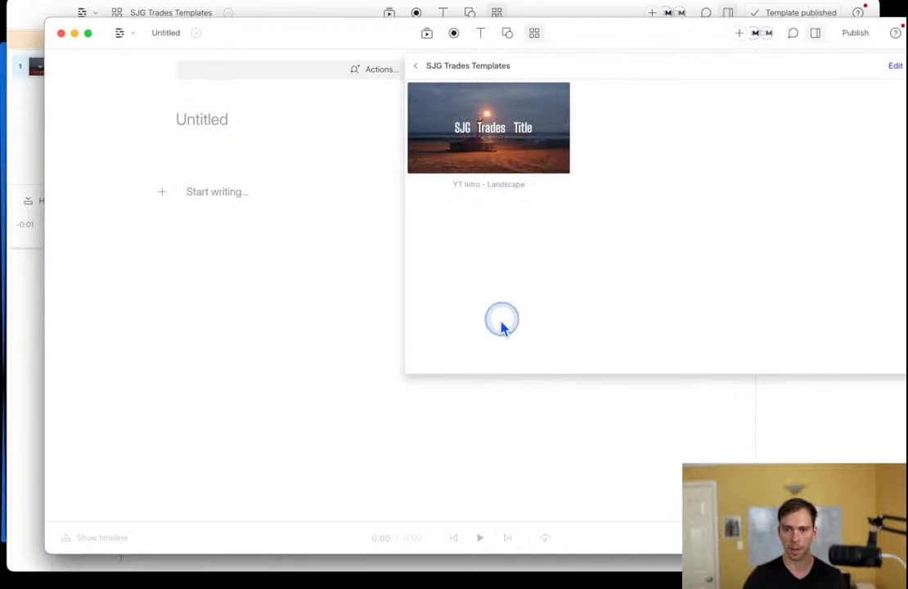
pyautogui.click(486, 135)
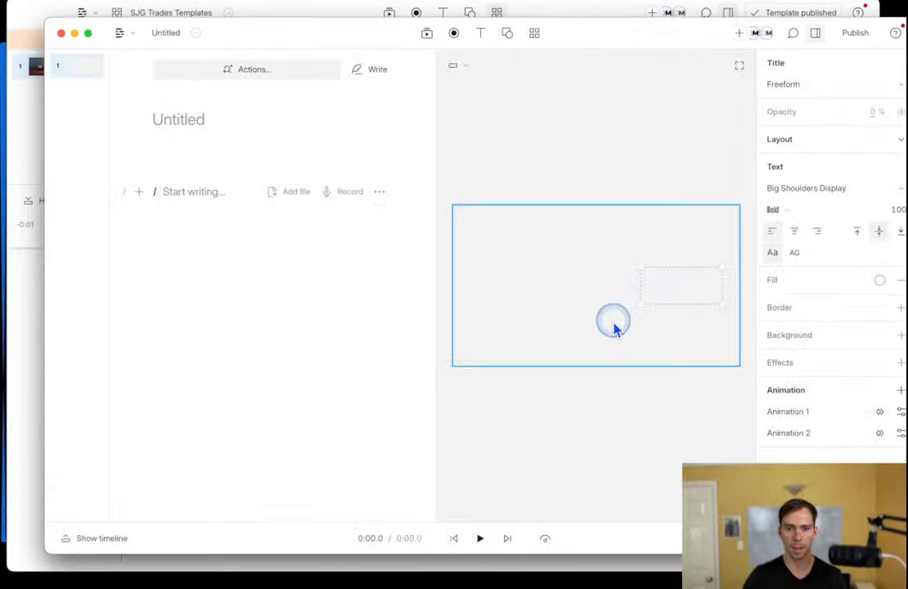
# Show and enlarge the timeline, and split off a second scene at about 6.2 seconds.
pyautogui.click(115, 539)
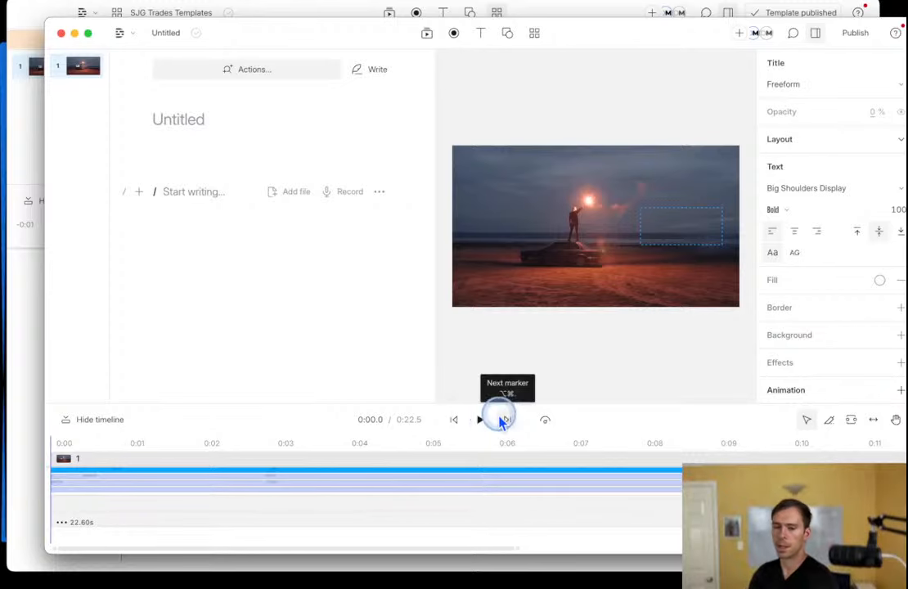
pyautogui.moveTo(514, 395); pyautogui.dragTo(521, 341)
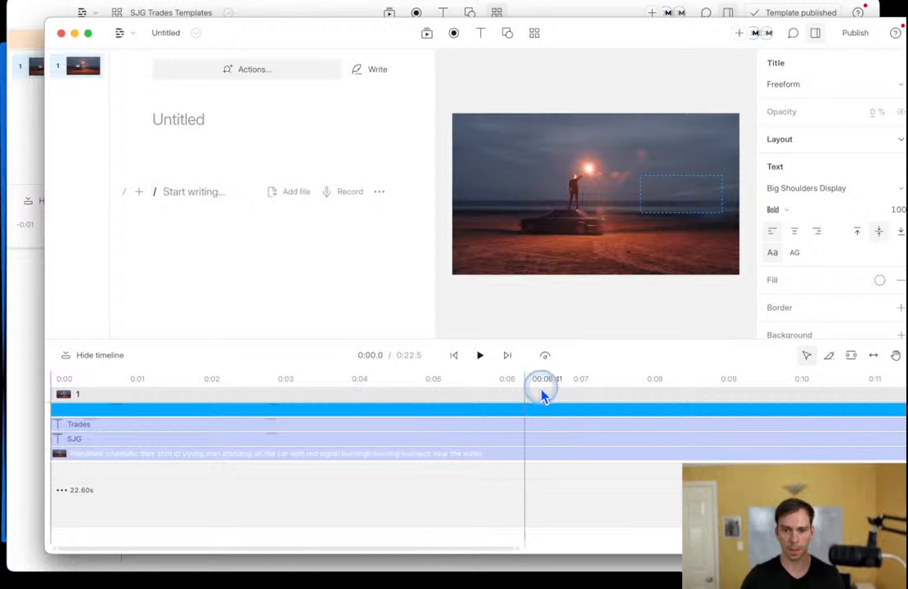
pyautogui.click(508, 397)
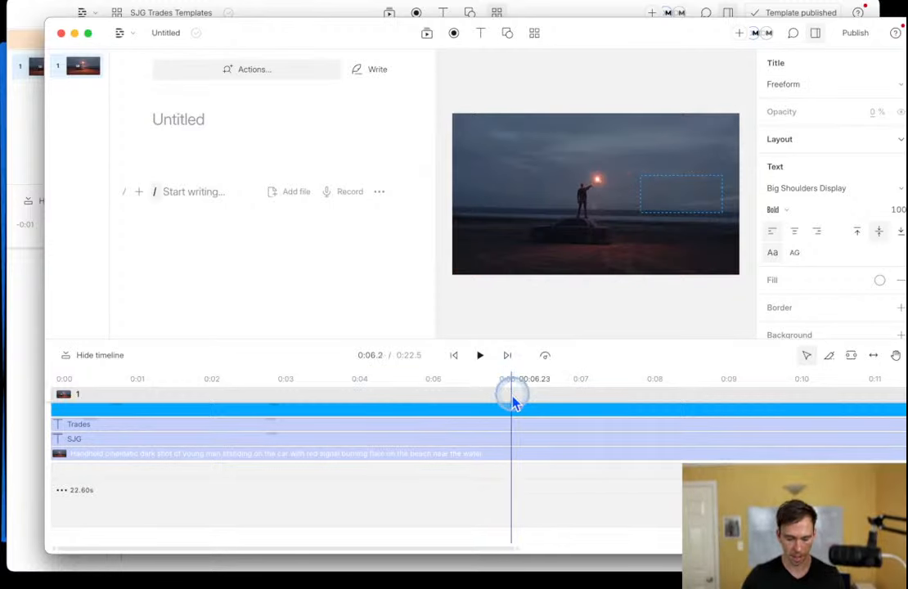
pyautogui.press('/')
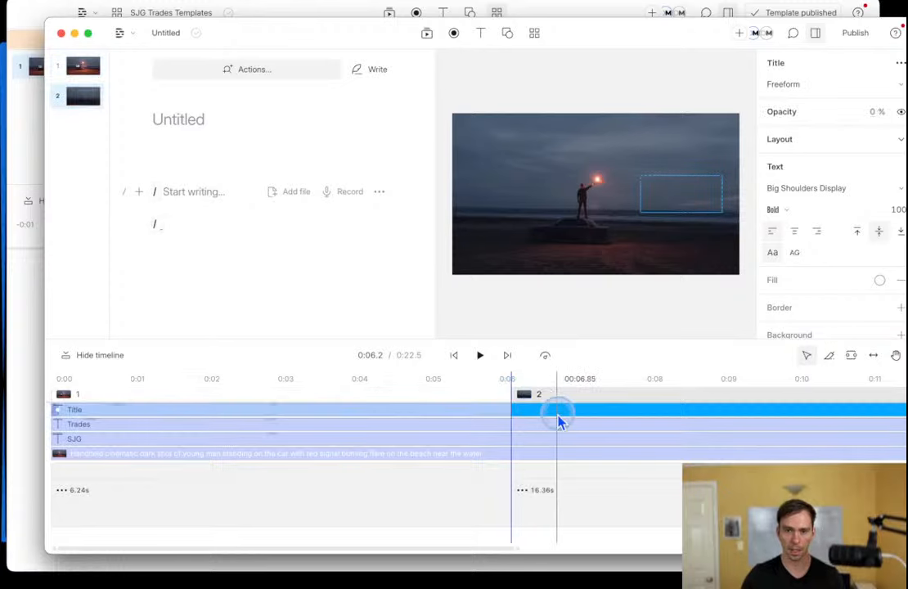
# Split the SJG, Trades and Title text layers at the start of the second scene.
pyautogui.click(521, 453)
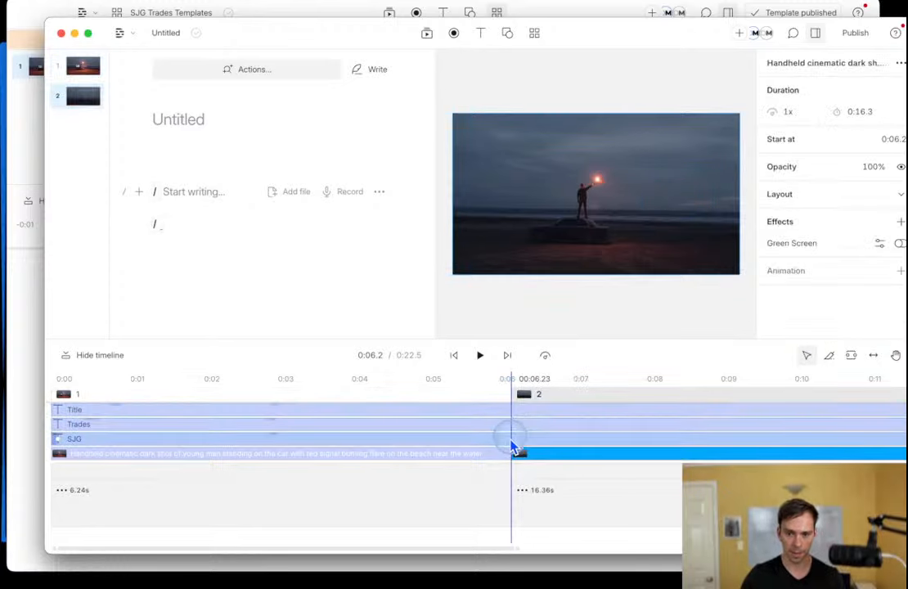
pyautogui.click(510, 439)
pyautogui.click(514, 425)
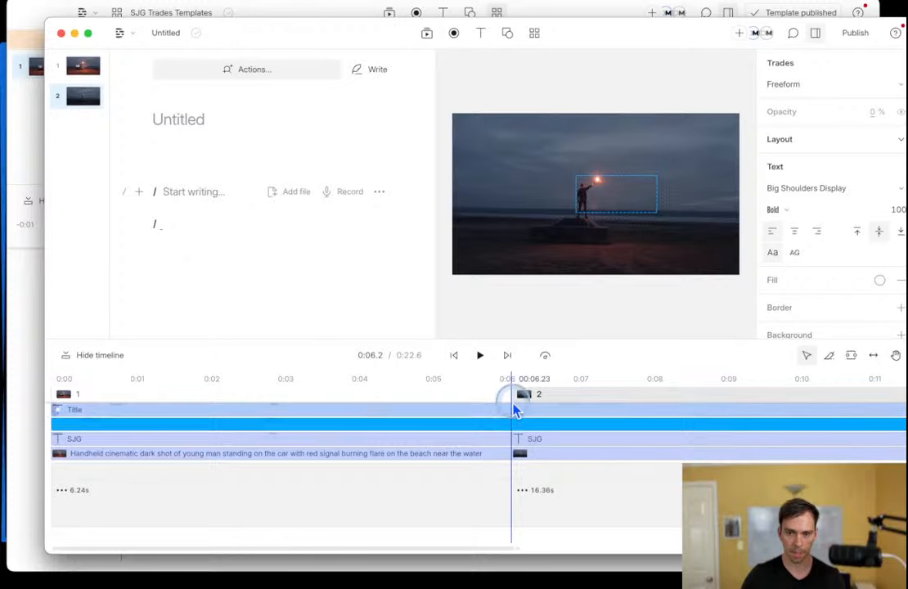
pyautogui.click(514, 410)
pyautogui.press('s')
# Delete the Title, Trades, SJG and background video layers from the second scene.
pyautogui.click(575, 412)
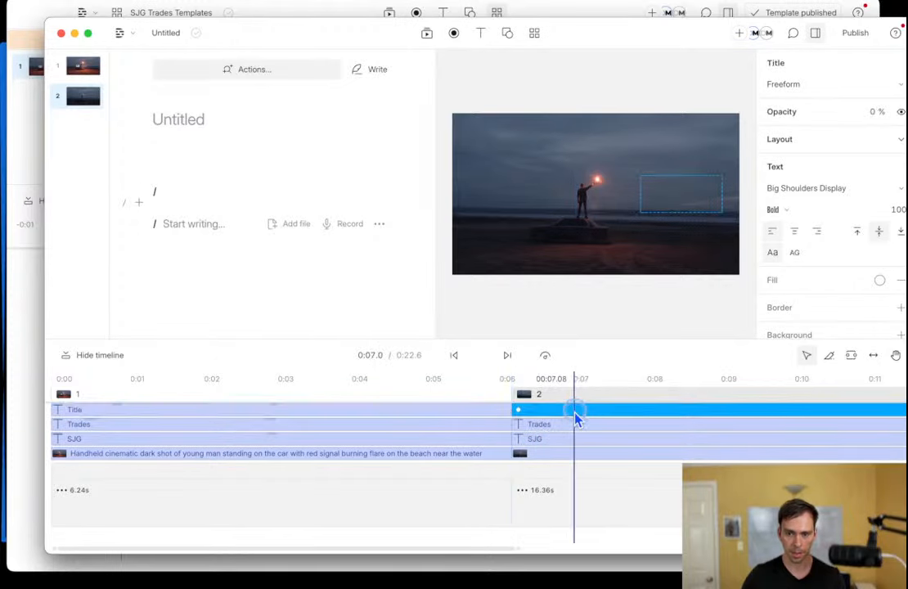
pyautogui.press('Delete')
pyautogui.click(583, 424)
pyautogui.press('Delete')
pyautogui.click(582, 439)
pyautogui.press('Delete')
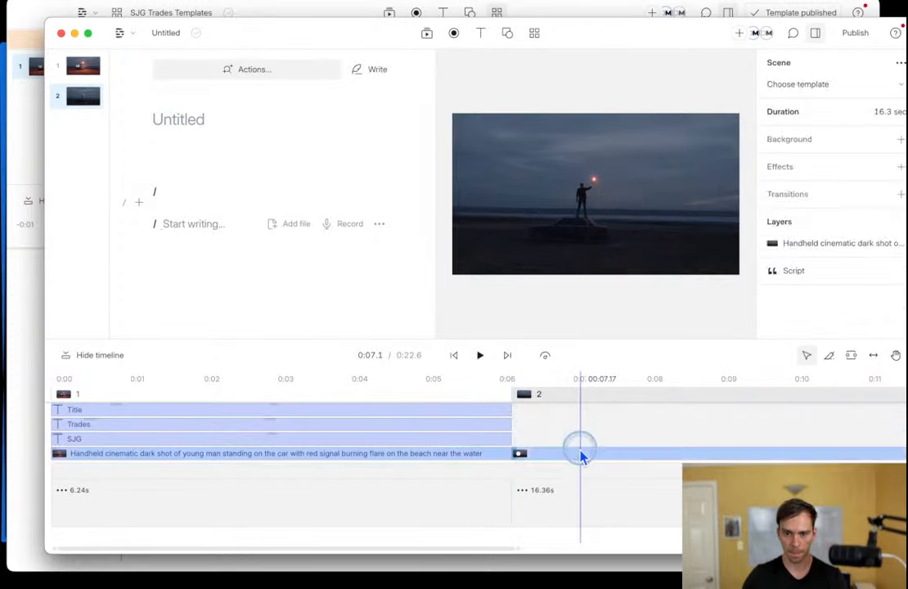
pyautogui.click(582, 453)
pyautogui.press('Delete')
# Play the intro from the beginning through the start of the second scene.
pyautogui.click(433, 410)
pyautogui.moveTo(432, 400); pyautogui.dragTo(60, 395)
pyautogui.click(480, 355)
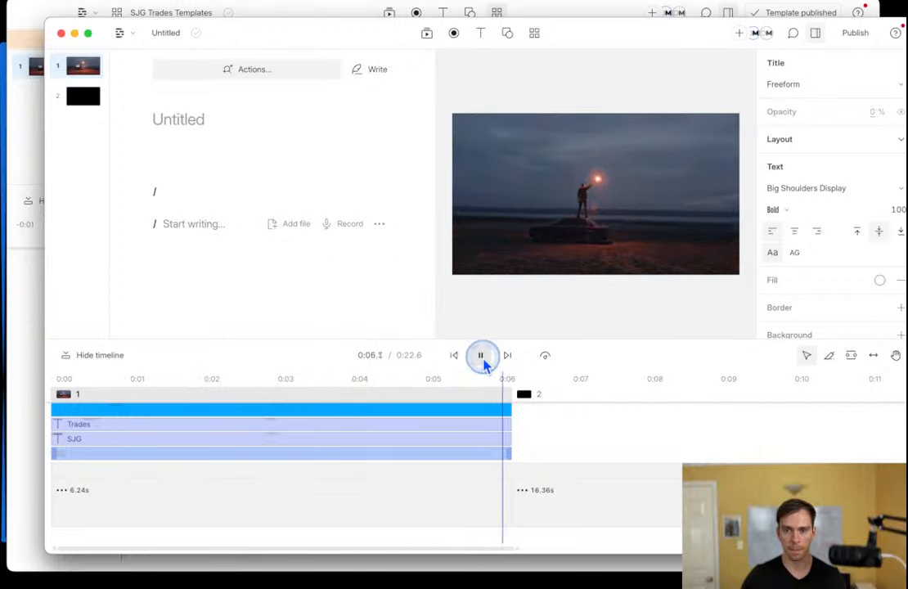
pyautogui.click(481, 356)
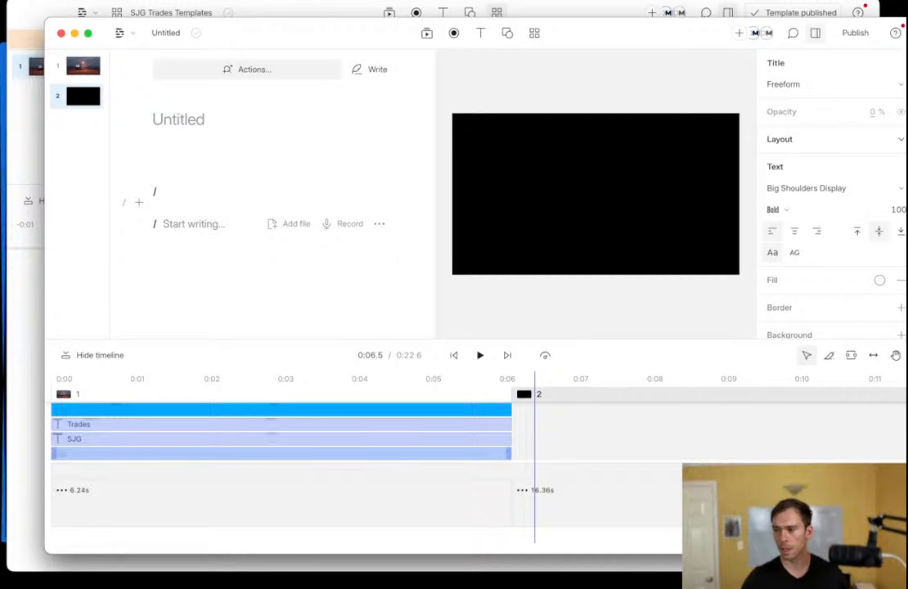
# Move the Untitled project window slightly, view the SJG Trades Templates project, and return to the Untitled project.
pyautogui.moveTo(630, 38); pyautogui.dragTo(634, 39)
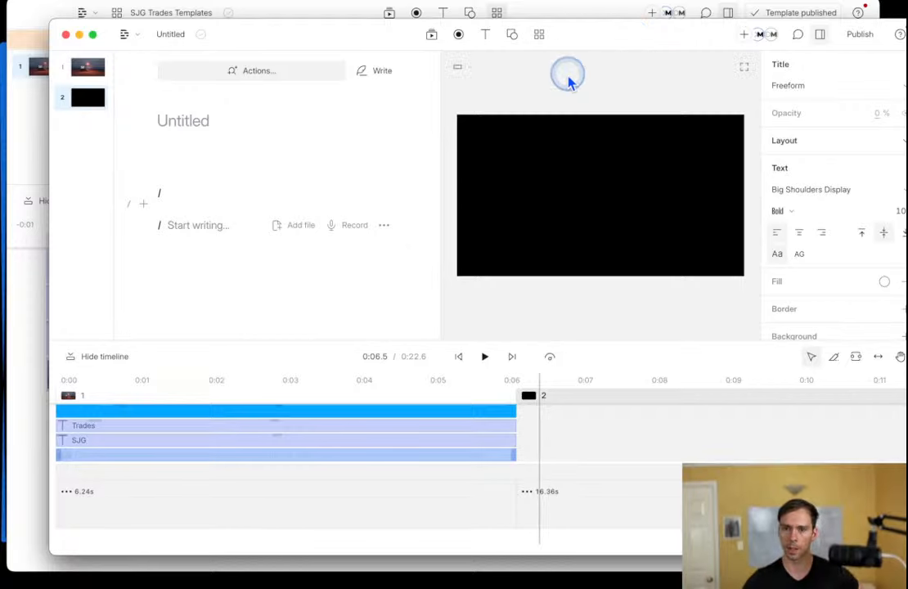
pyautogui.click(555, 21)
pyautogui.click(171, 199)
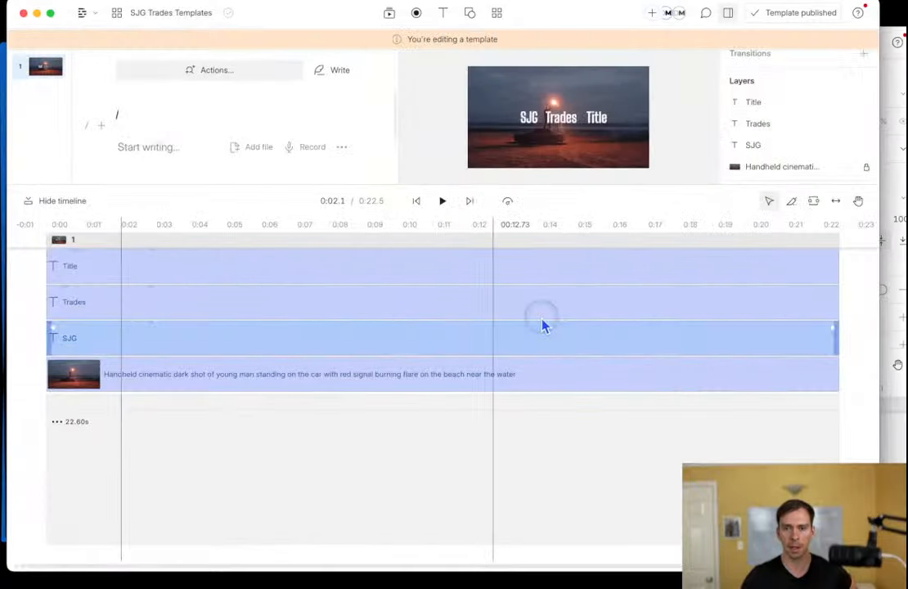
pyautogui.click(895, 438)
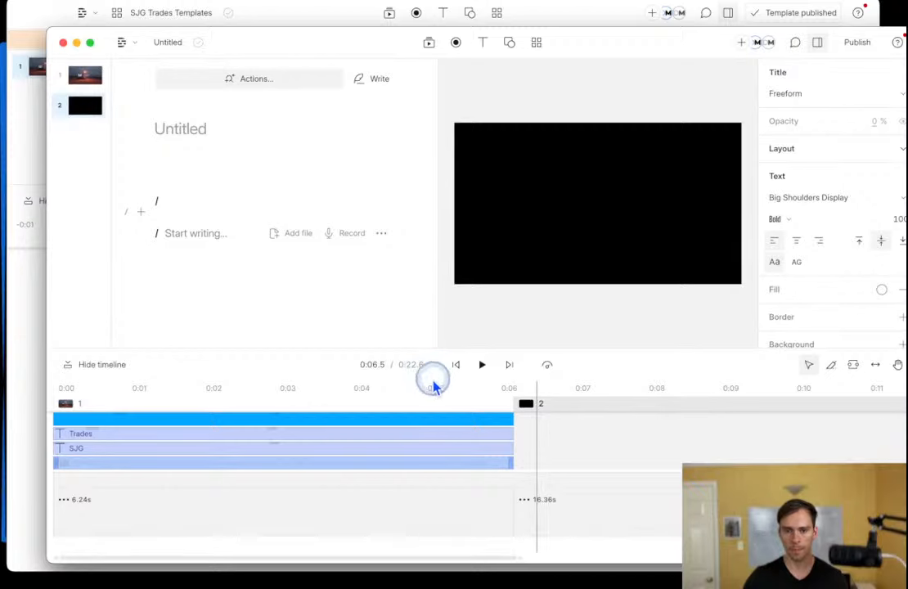
# Preview the intro scene at about 2.9 seconds and near its end at 5.7 seconds.
pyautogui.click(269, 397)
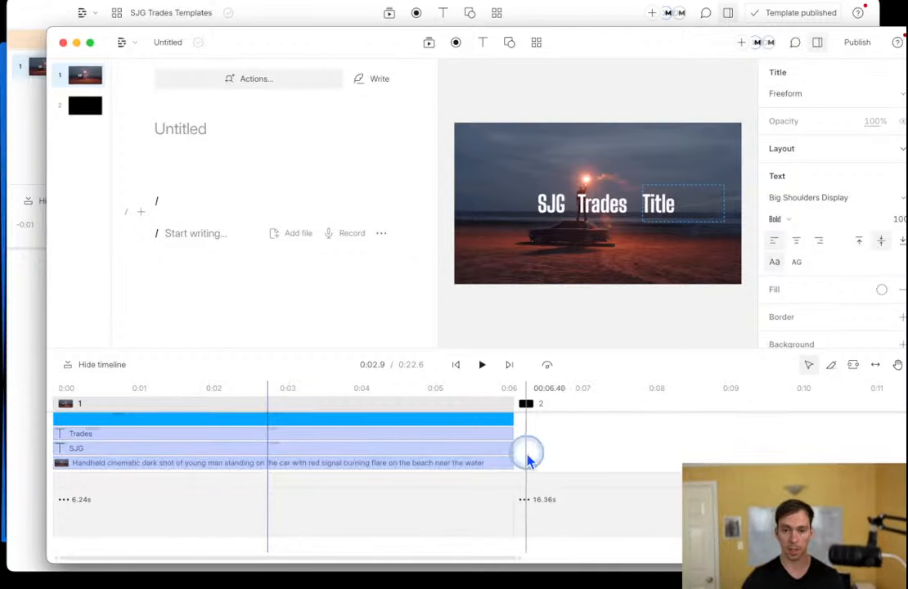
pyautogui.click(547, 442)
pyautogui.click(479, 412)
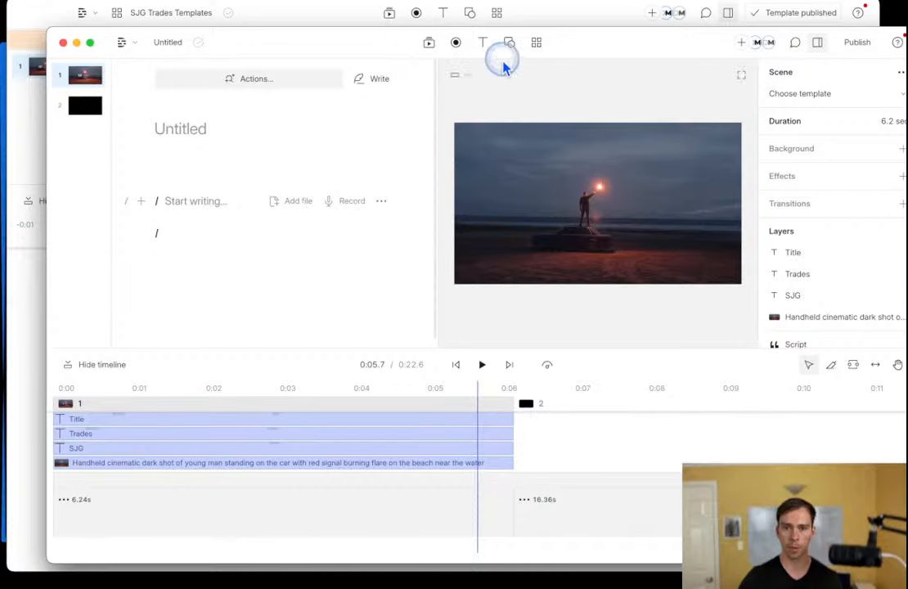
# Browse the layouts of the Descript Mastery template in the Drive templates.
pyautogui.click(536, 43)
pyautogui.click(418, 78)
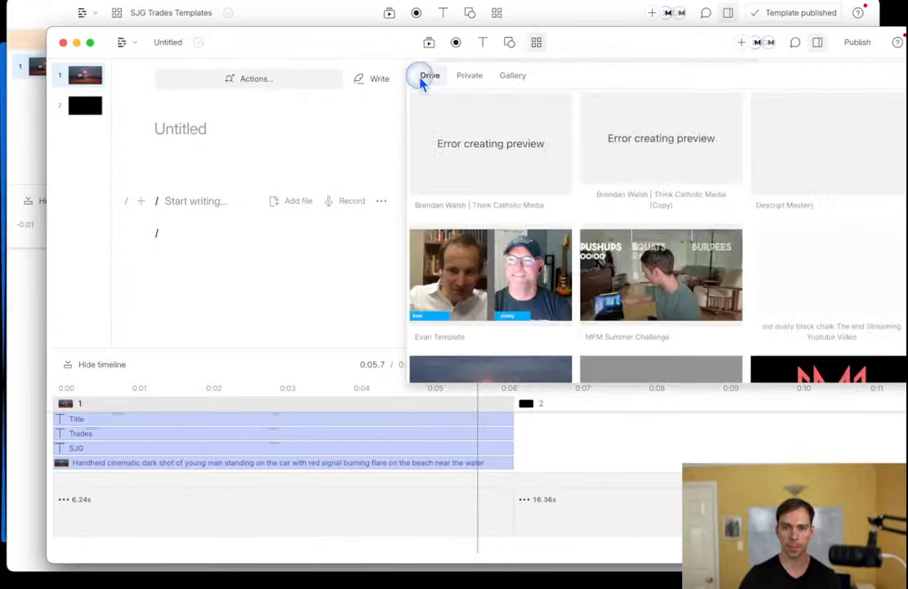
pyautogui.click(775, 137)
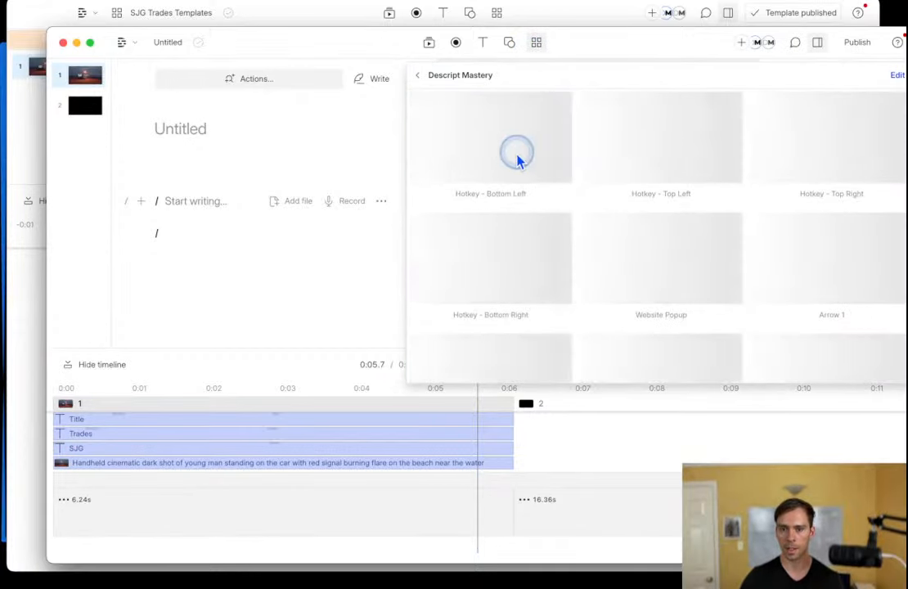
pyautogui.scroll(-3, 682, 309)
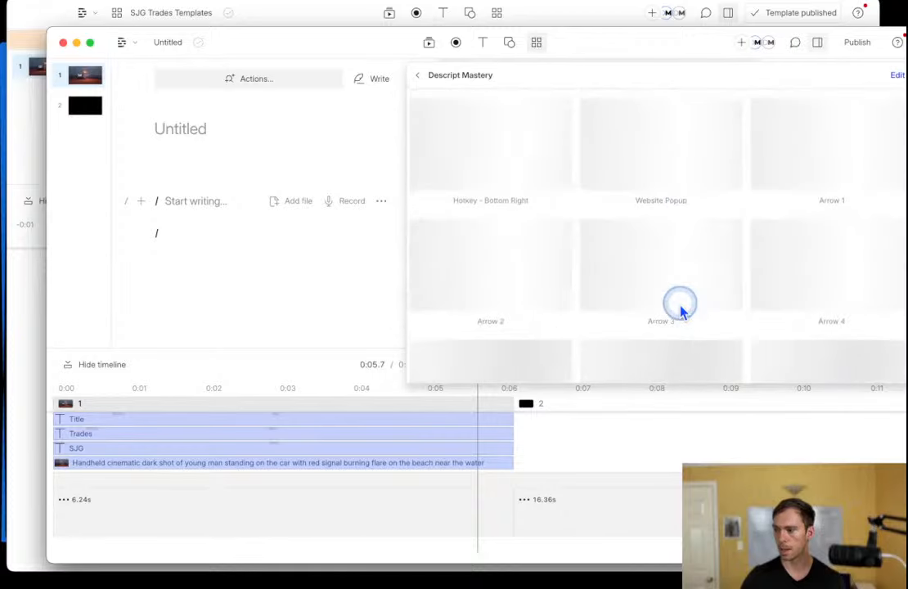
pyautogui.scroll(-2, 682, 309)
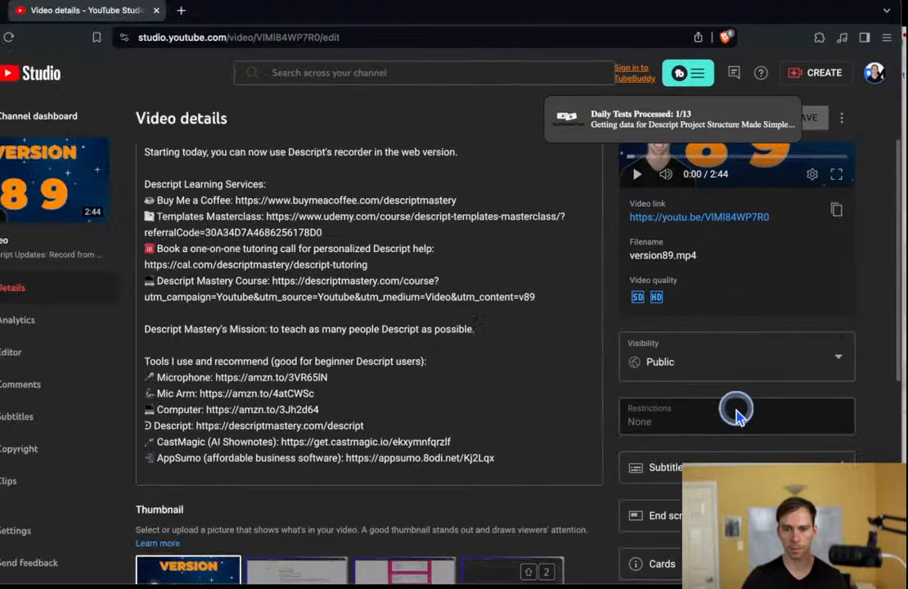
# Open the end screen editor for the version 89 video in YouTube Studio.
pyautogui.scroll(-4, 737, 415)
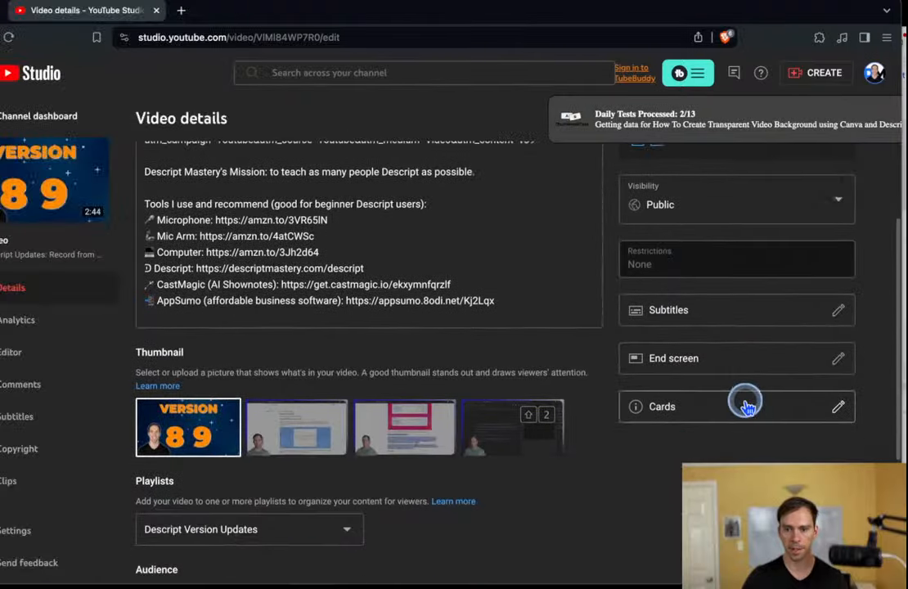
pyautogui.click(683, 378)
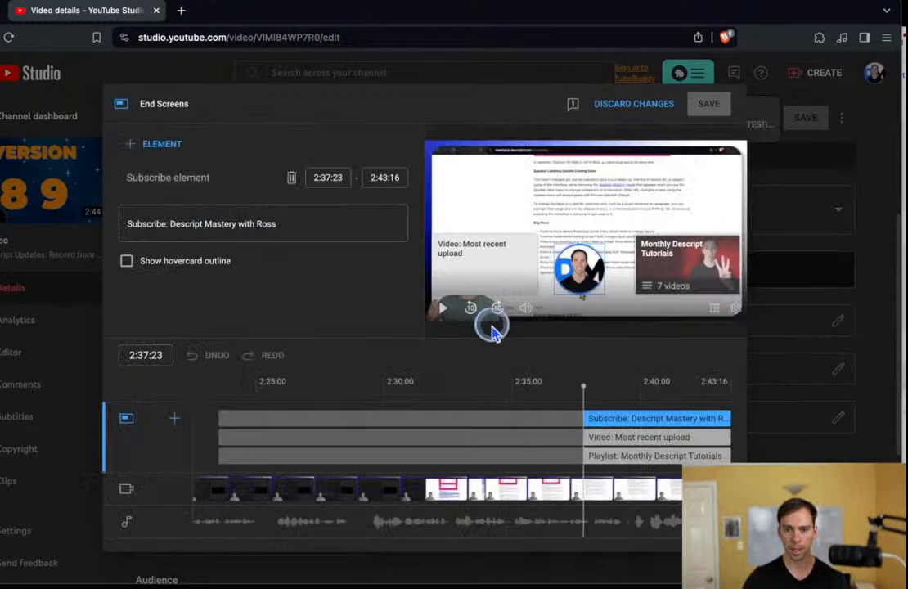
# Review the end screen's subscribe, playlist and most recent upload elements, including the options for choosing the featured video.
pyautogui.moveTo(611, 396); pyautogui.dragTo(690, 396)
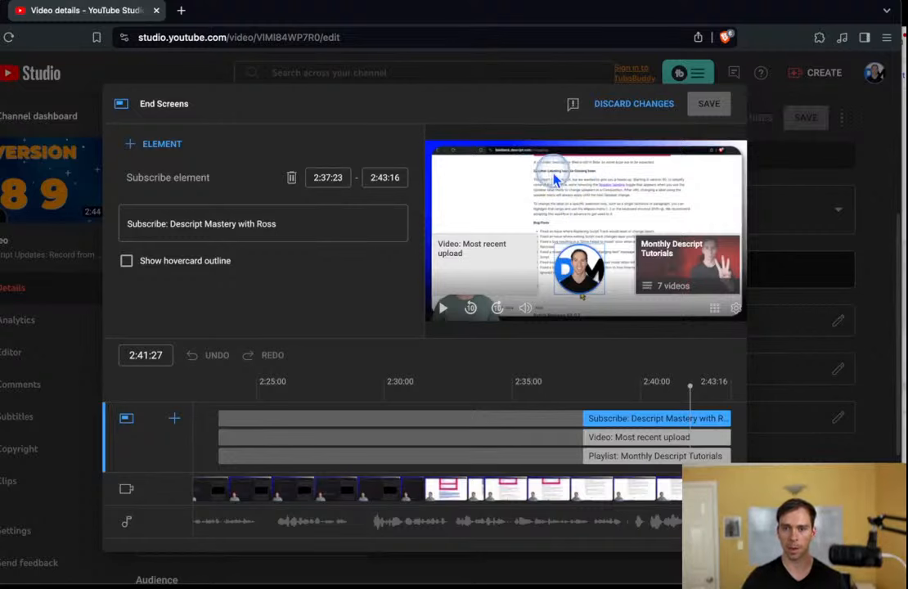
pyautogui.click(497, 251)
pyautogui.click(585, 268)
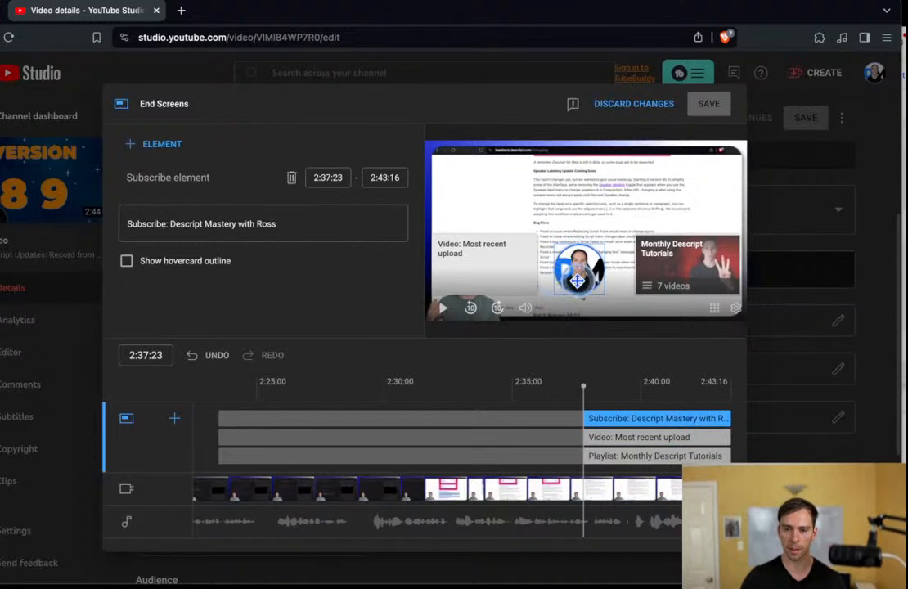
pyautogui.click(685, 261)
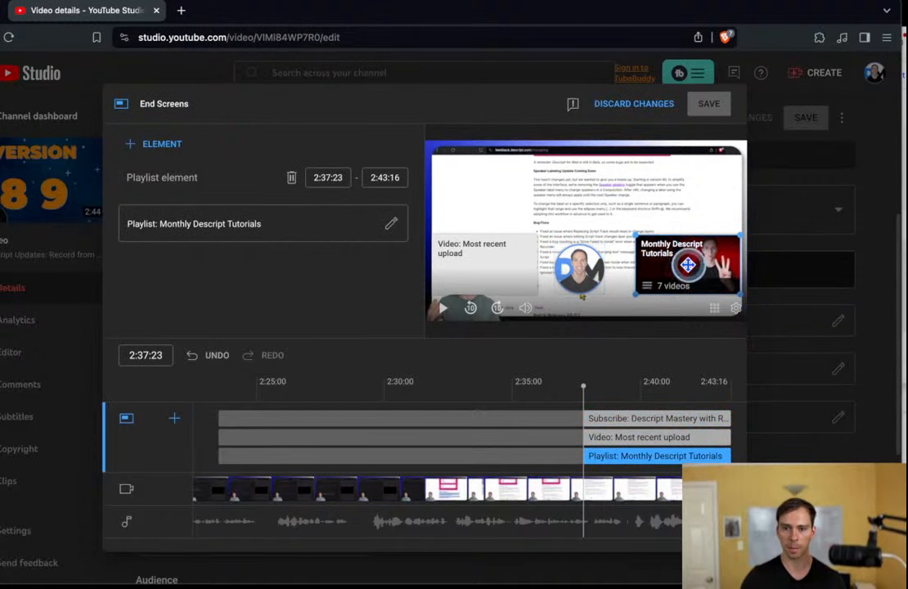
pyautogui.click(465, 262)
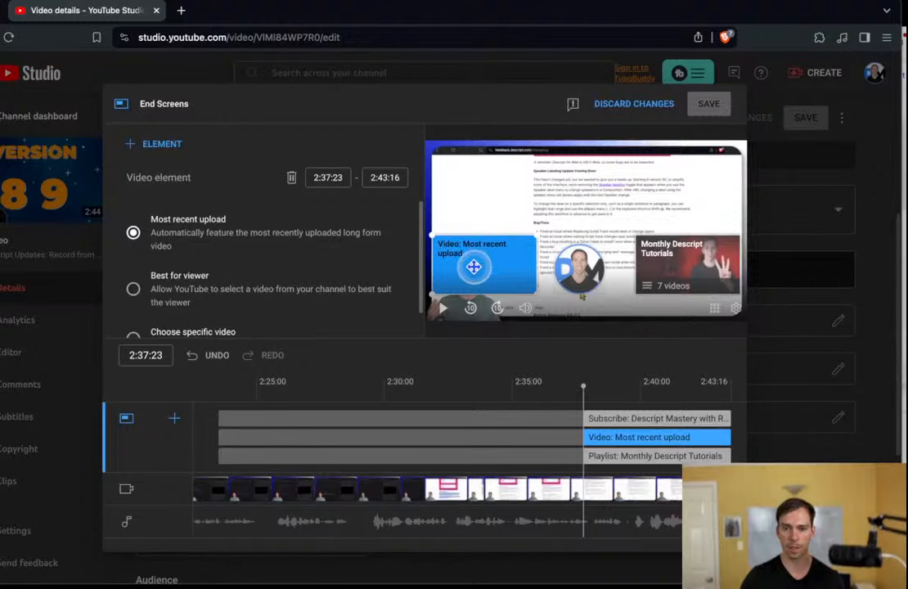
pyautogui.scroll(-1, 261, 295)
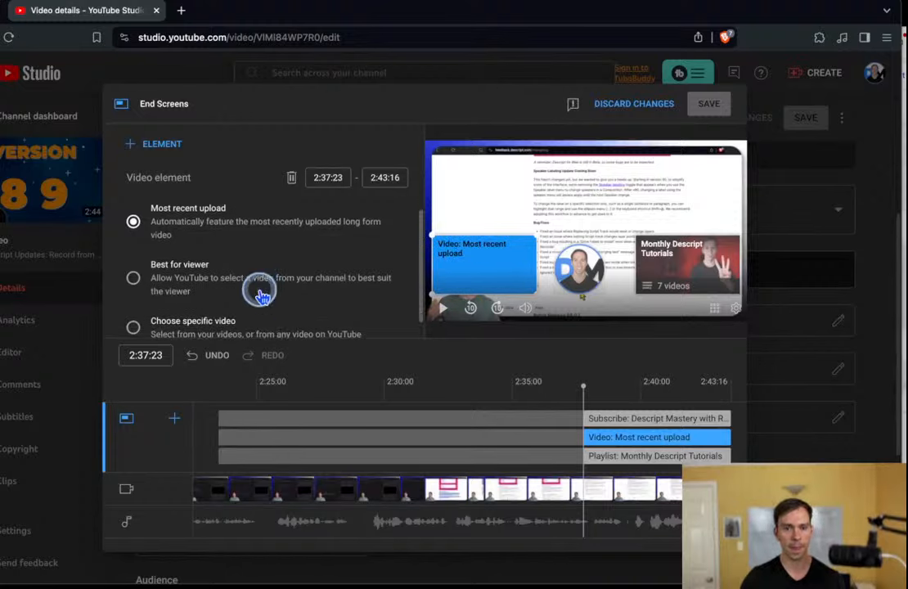
pyautogui.scroll(-1, 260, 295)
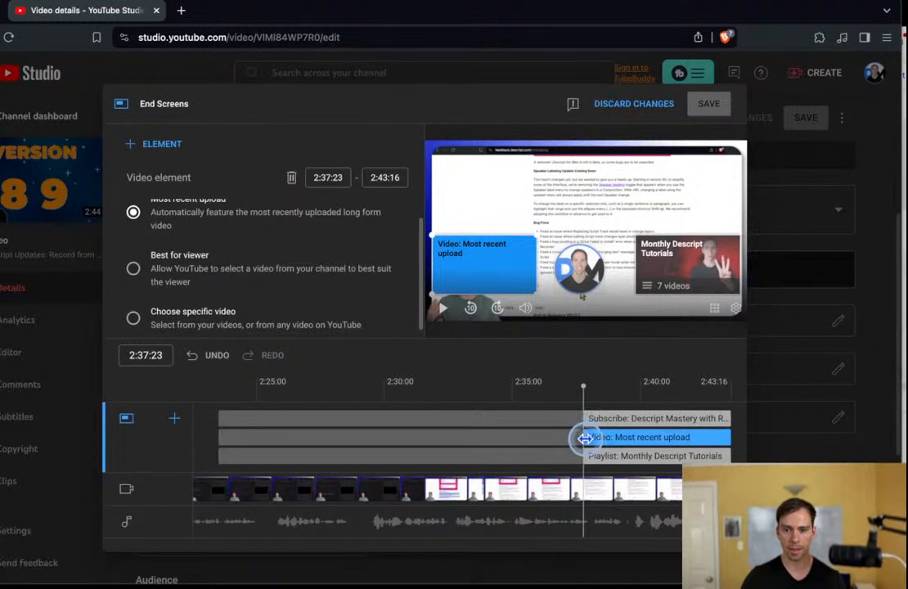
# Try adjusting the start of the Most recent upload element on the timeline, and discard the end screen changes.
pyautogui.moveTo(584, 438); pyautogui.dragTo(612, 438)
pyautogui.moveTo(599, 439); pyautogui.dragTo(584, 440)
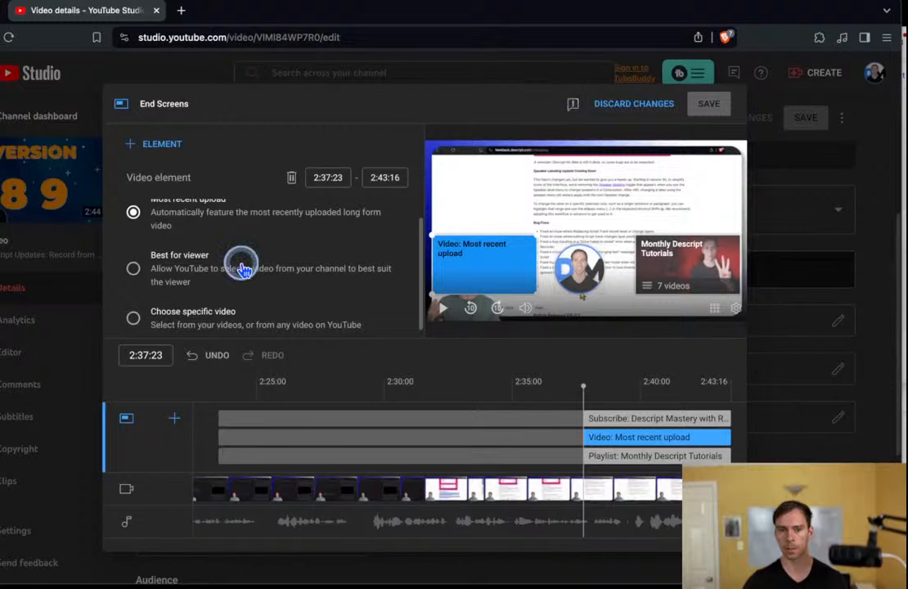
pyautogui.scroll(1, 205, 229)
pyautogui.click(635, 107)
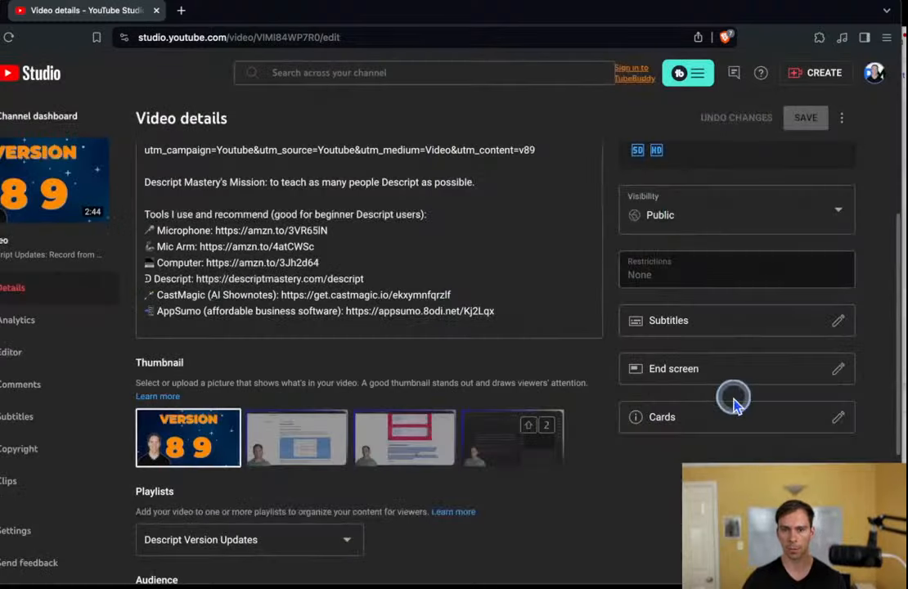
# Open the video's cards editor, preview the Descript Version Updates playlist card at 2:10:20, and exit by discarding changes.
pyautogui.click(724, 419)
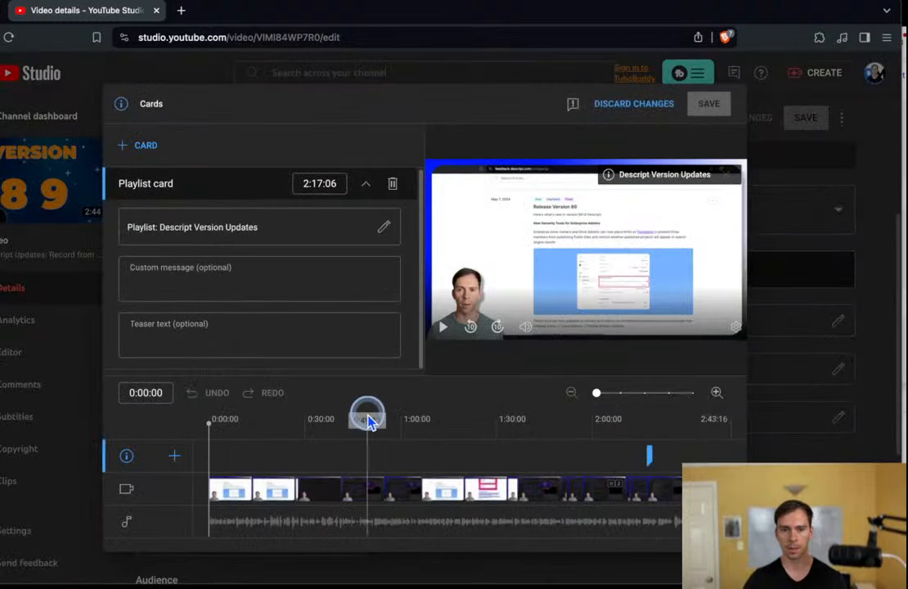
pyautogui.click(628, 456)
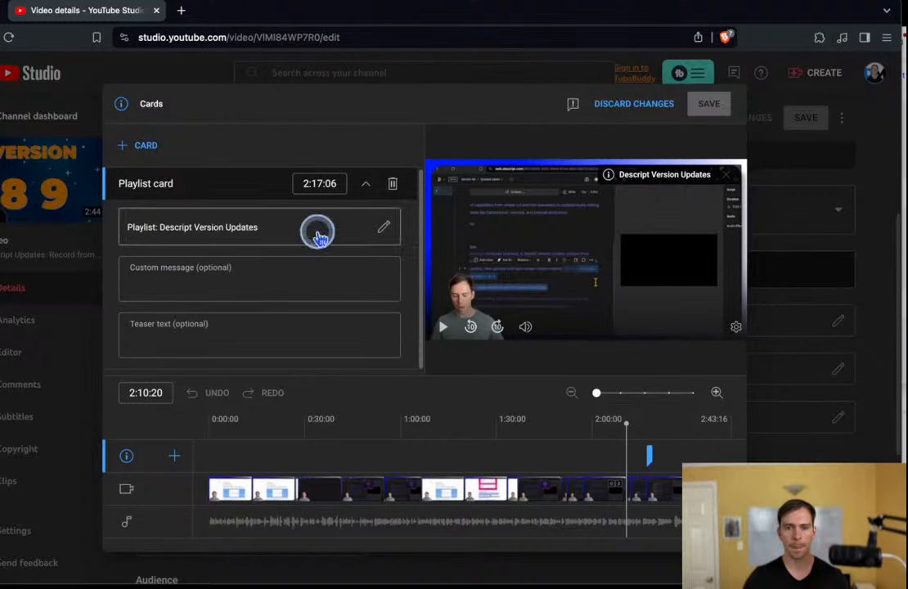
pyautogui.click(631, 108)
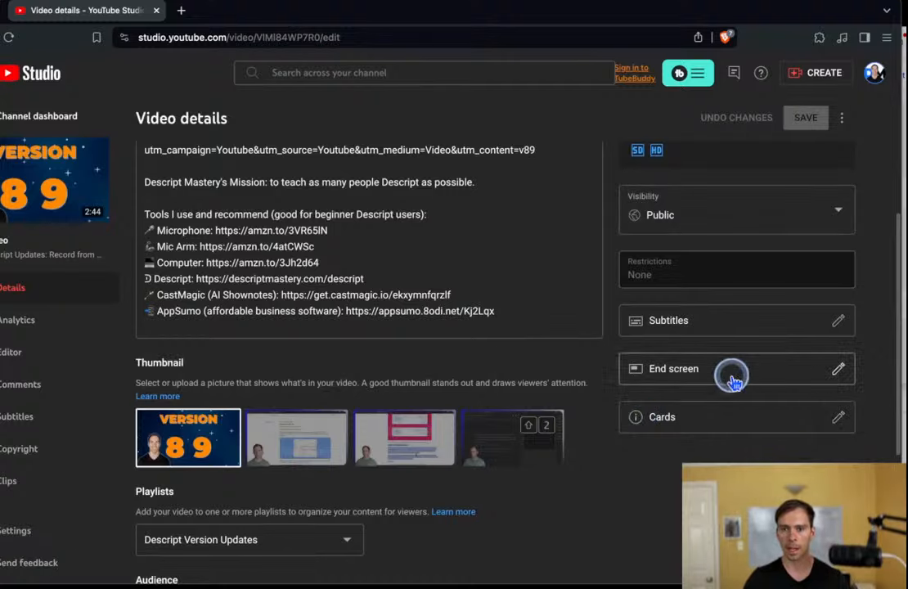
# Look over the version 89 video's details, including the Templates Masterclass link in its description.
pyautogui.scroll(5, 733, 393)
pyautogui.scroll(-5, 748, 449)
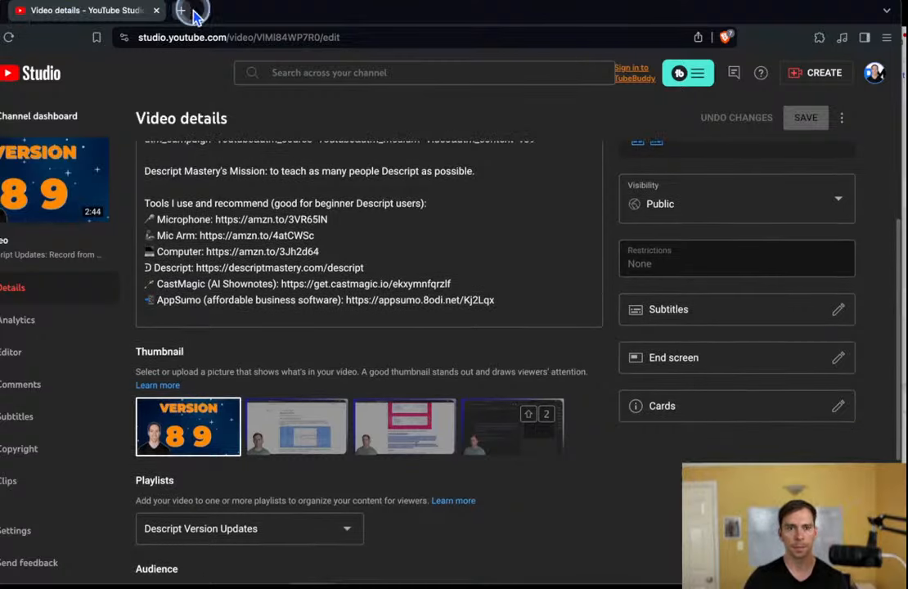
pyautogui.moveTo(195, 15); pyautogui.dragTo(906, 311)
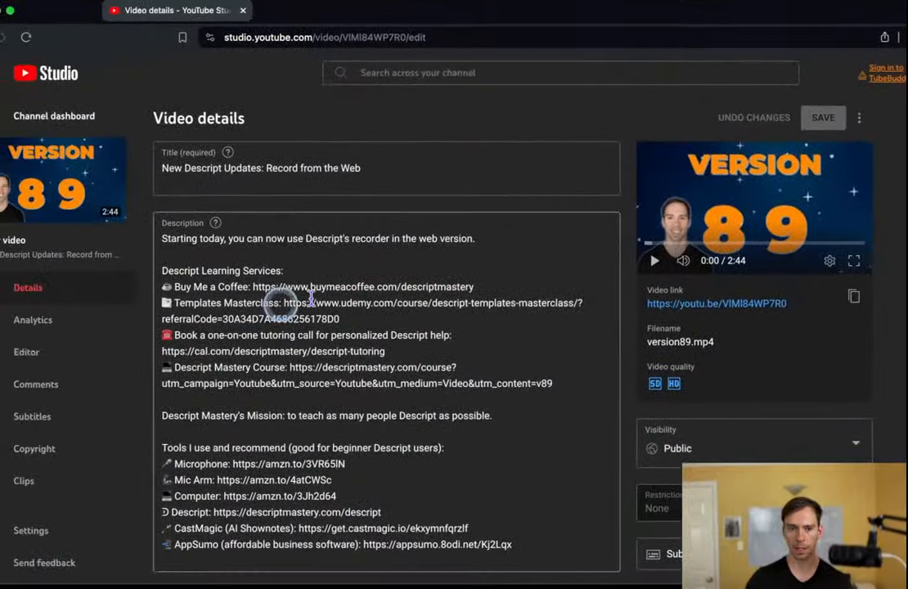
pyautogui.moveTo(233, 302); pyautogui.dragTo(343, 368)
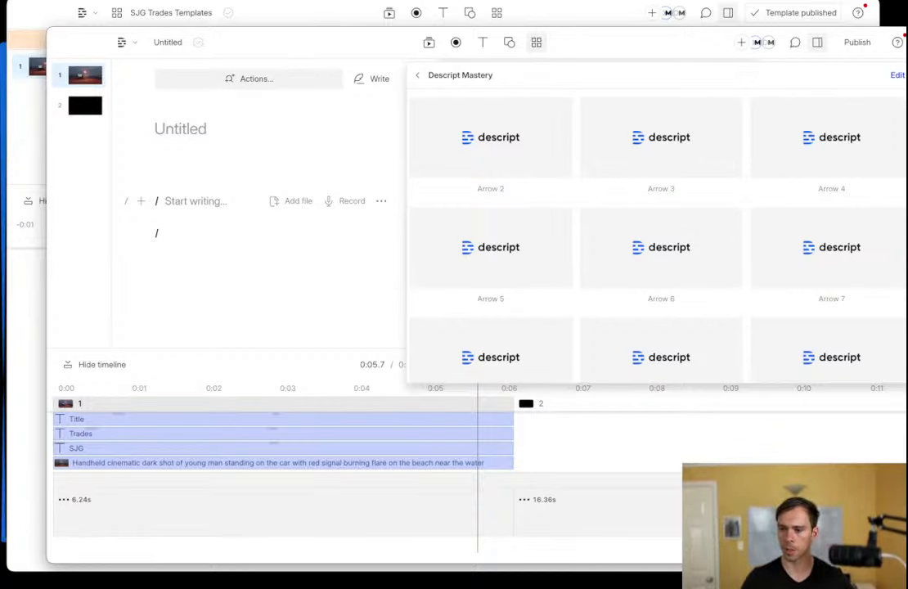
# Switch to the Untitled project in Descript, return to the Drive templates list, browse it, and close the template browser.
pyautogui.click(417, 76)
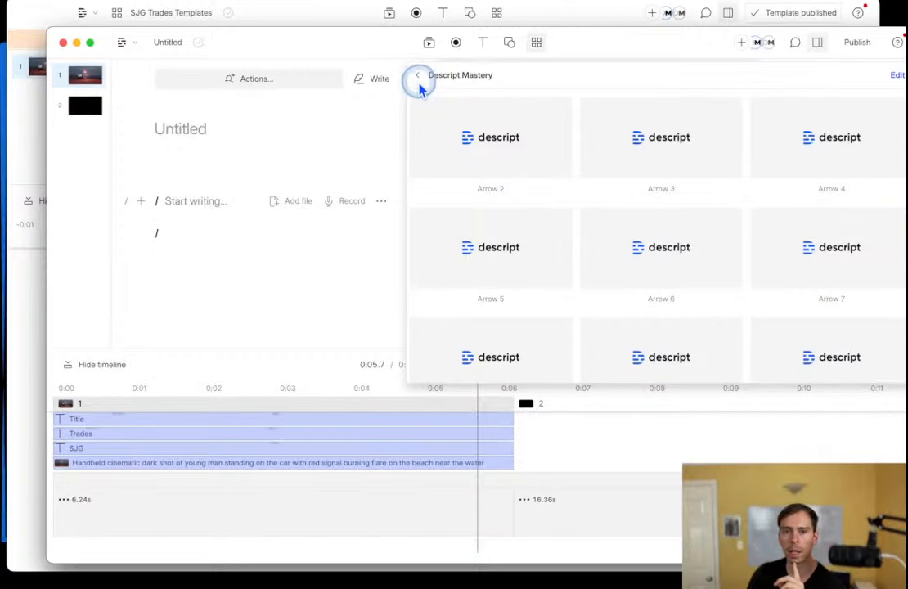
pyautogui.click(419, 78)
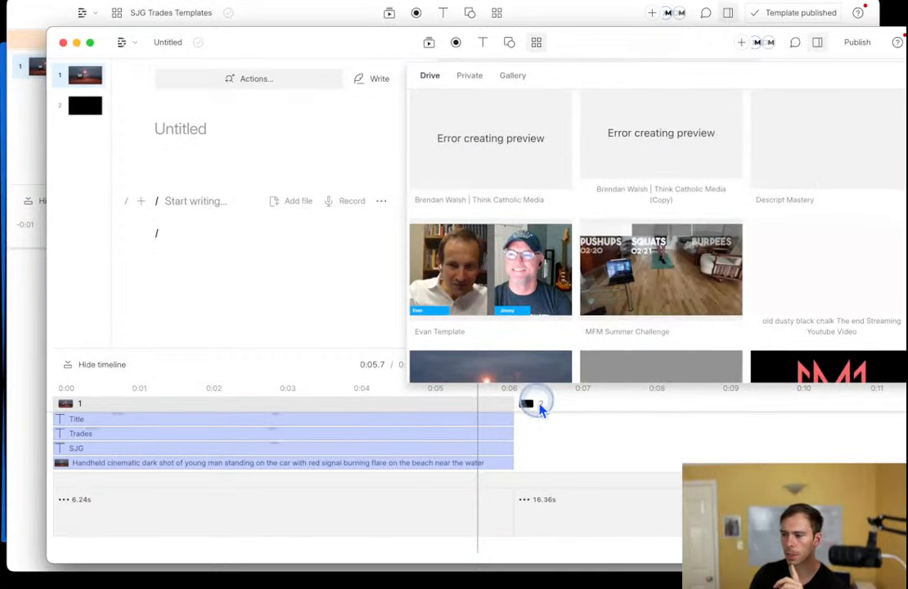
pyautogui.scroll(-2, 594, 326)
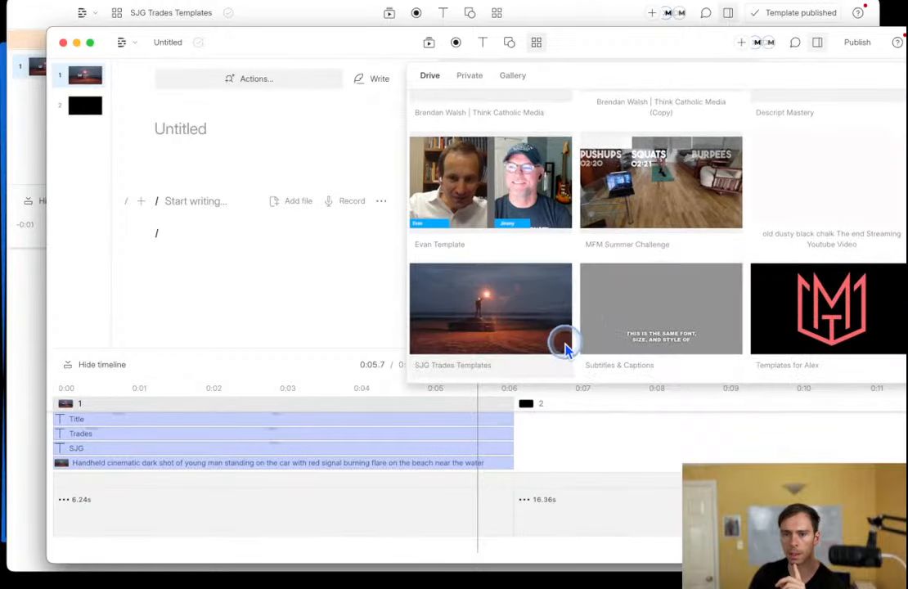
pyautogui.scroll(-6, 565, 335)
pyautogui.scroll(5, 580, 327)
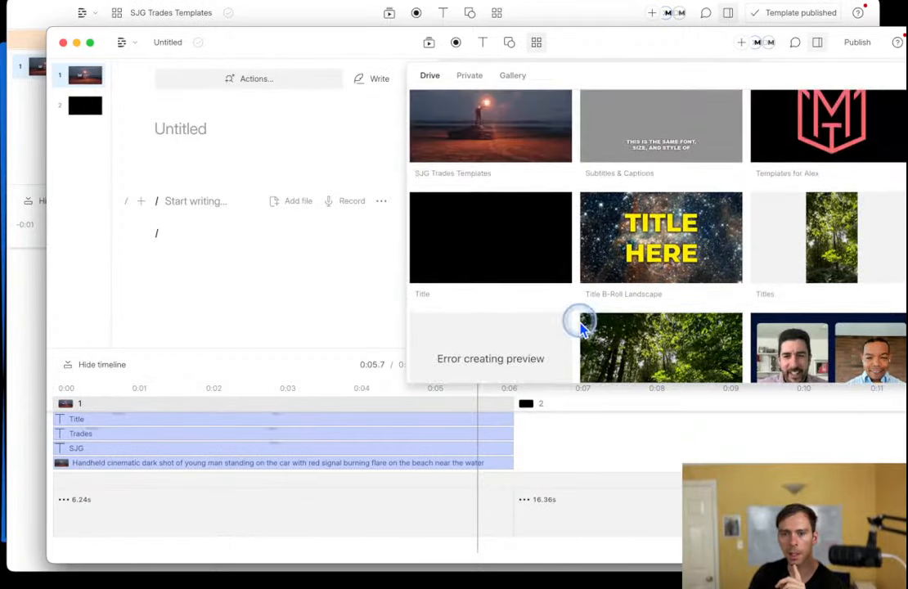
pyautogui.scroll(1, 583, 327)
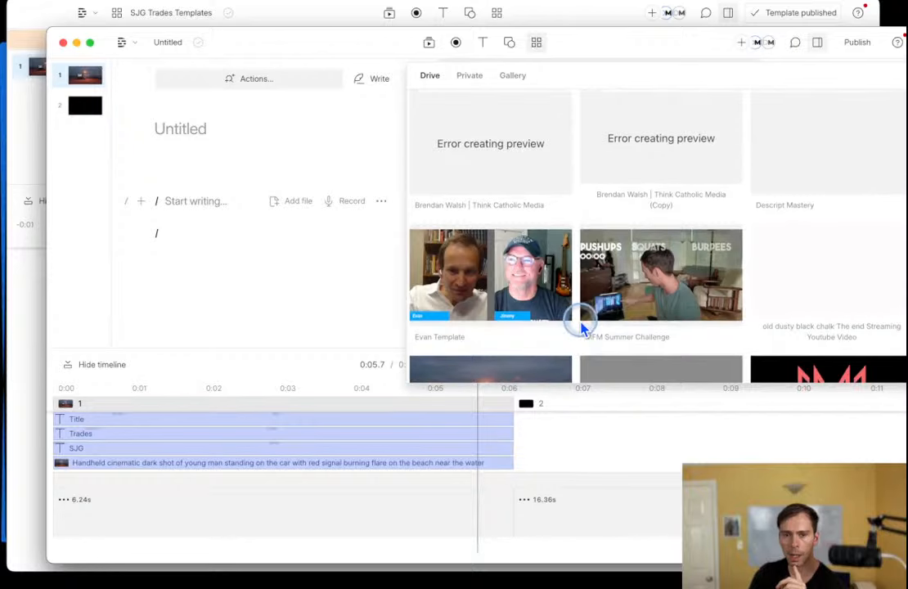
pyautogui.click(221, 226)
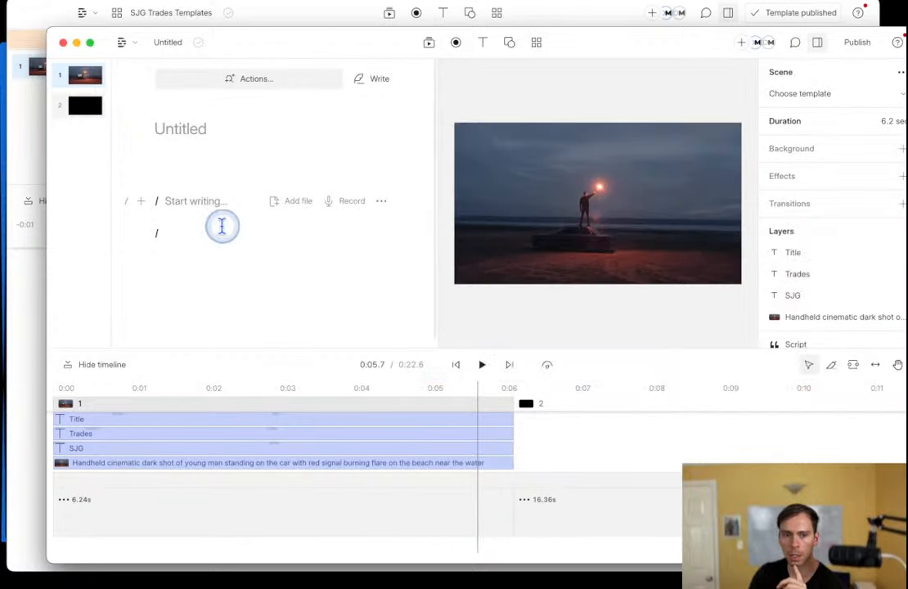
# Place the cursor in the Untitled project's second scene and switch to the SJG Trades Templates project window.
pyautogui.click(198, 234)
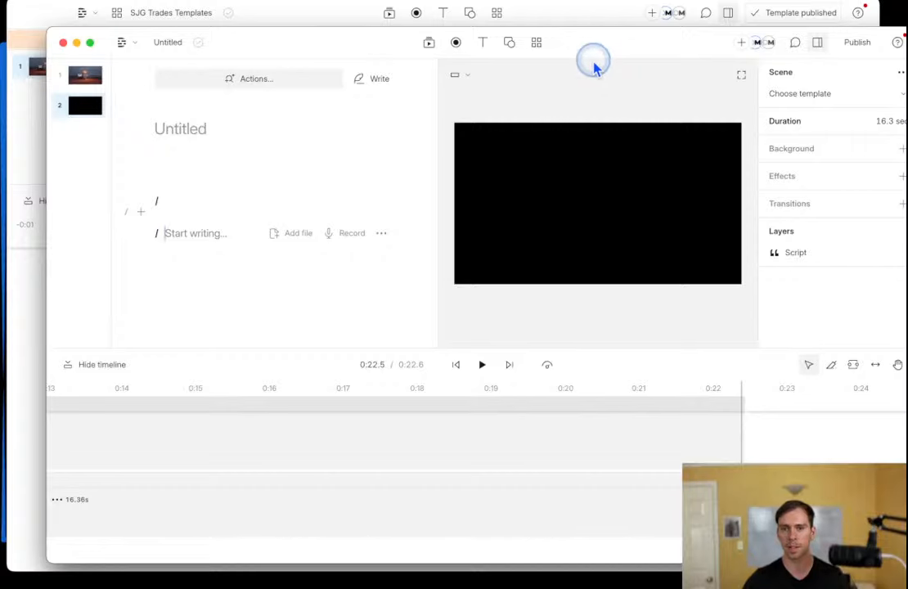
pyautogui.click(565, 20)
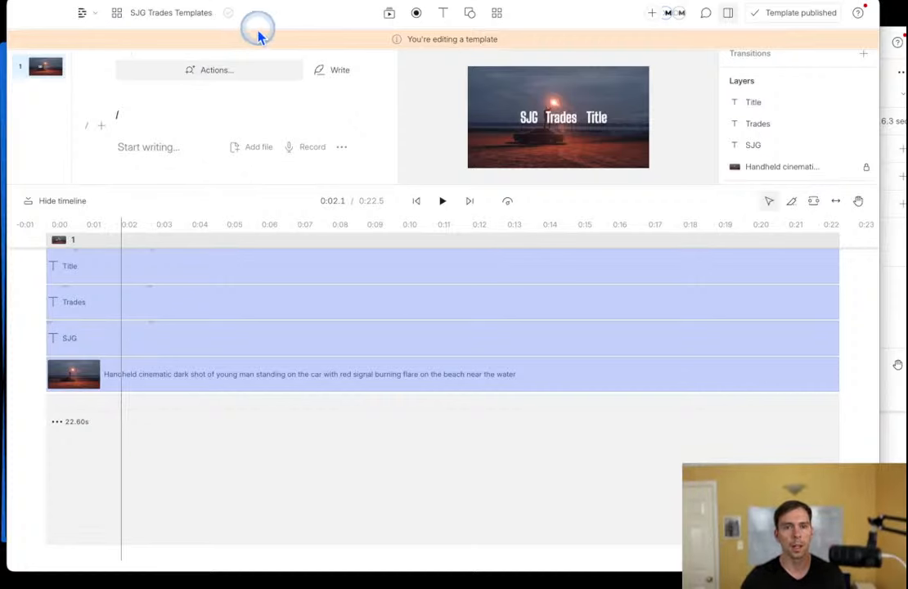
pyautogui.click(83, 14)
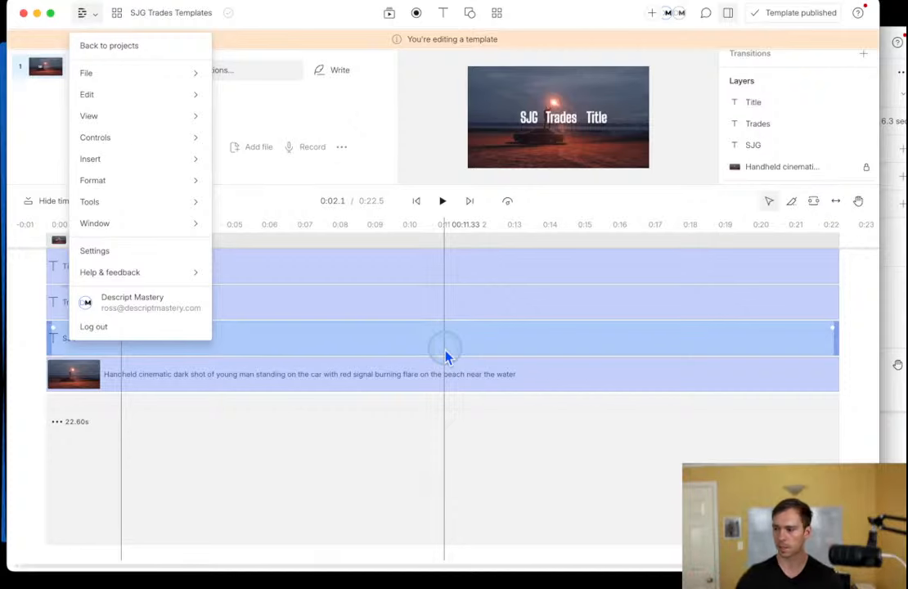
pyautogui.click(678, 157)
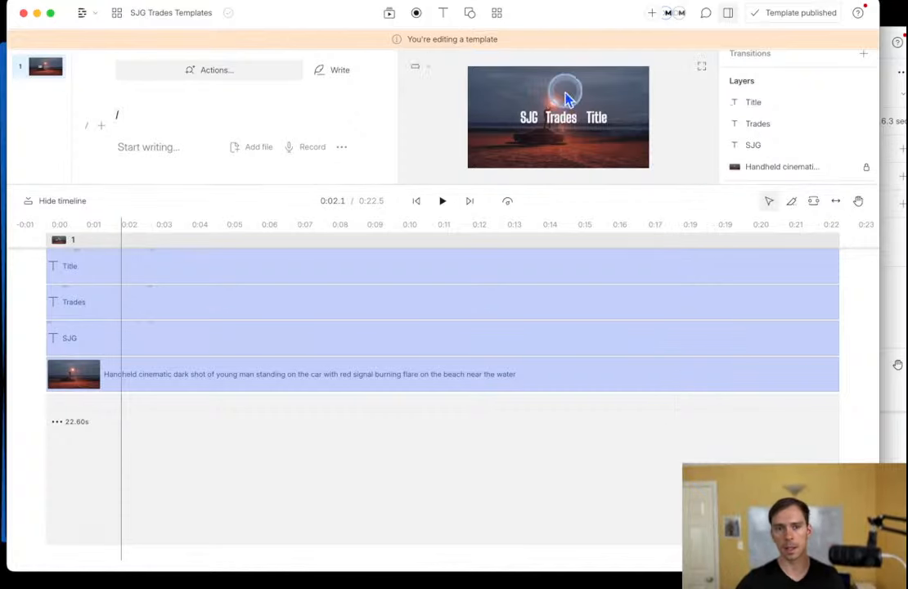
# Enlarge the video preview by shrinking the timeline area, and place the script cursor at the start of scene 1.
pyautogui.moveTo(326, 186); pyautogui.dragTo(334, 293)
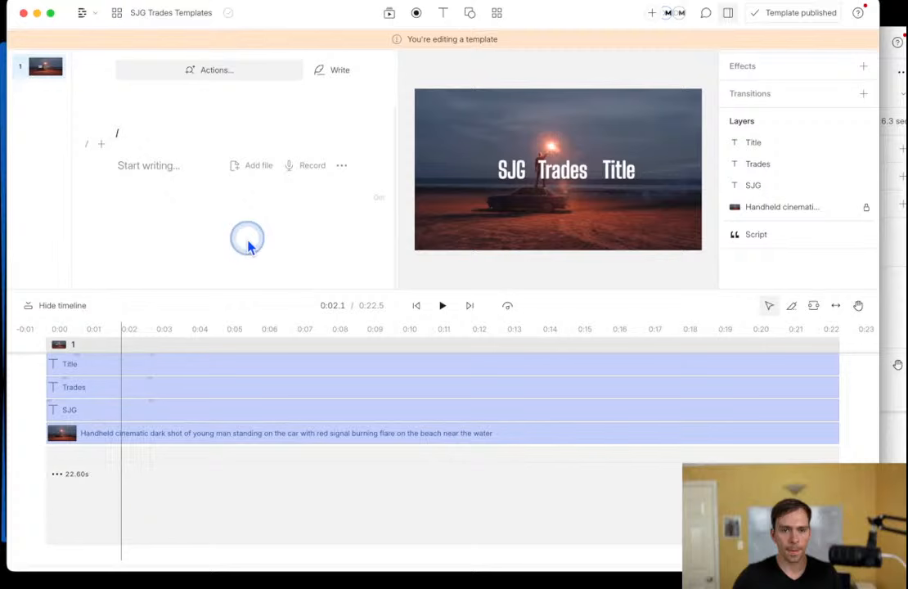
pyautogui.click(130, 170)
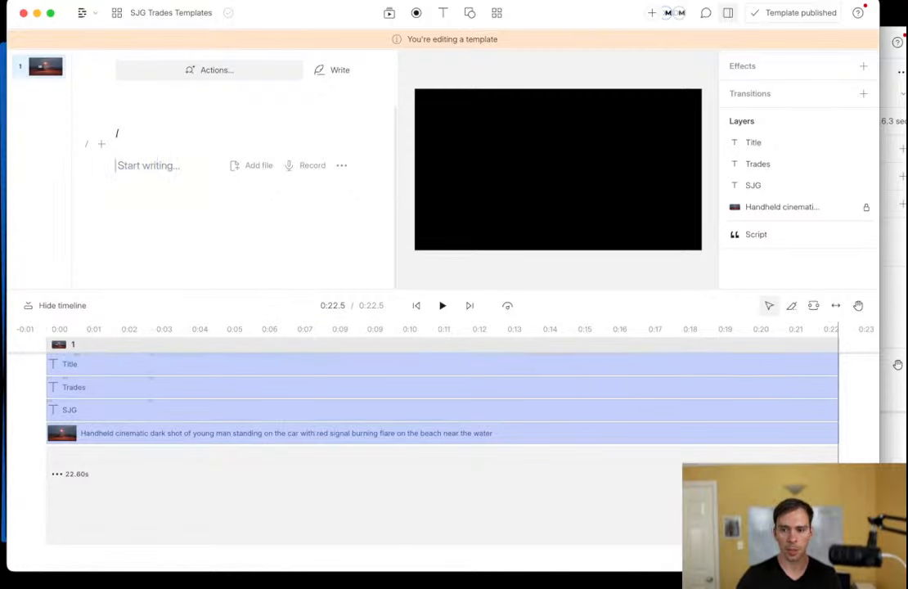
pyautogui.click(71, 366)
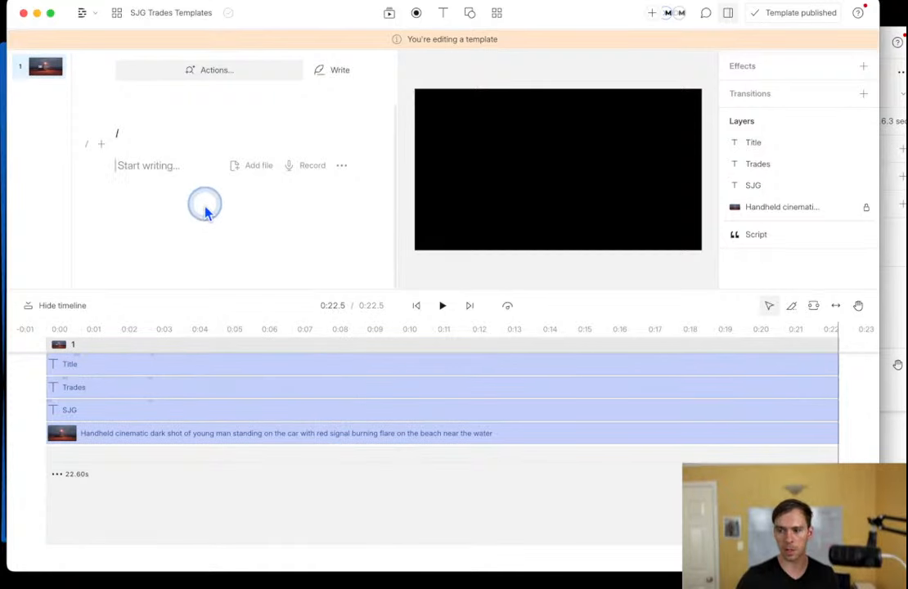
pyautogui.click(123, 133)
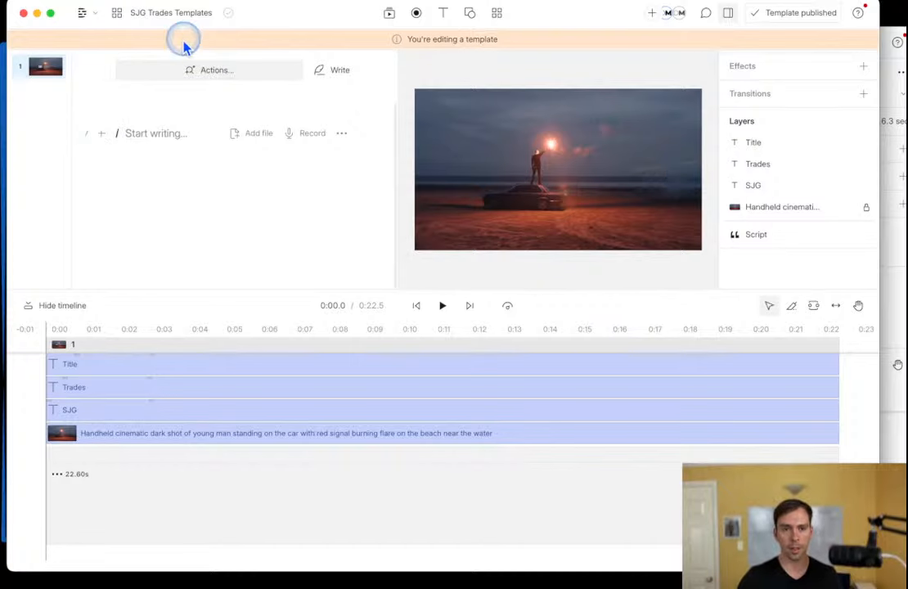
# Enable multiple compositions for the SJG Trades Templates project and close the compositions list.
pyautogui.click(191, 18)
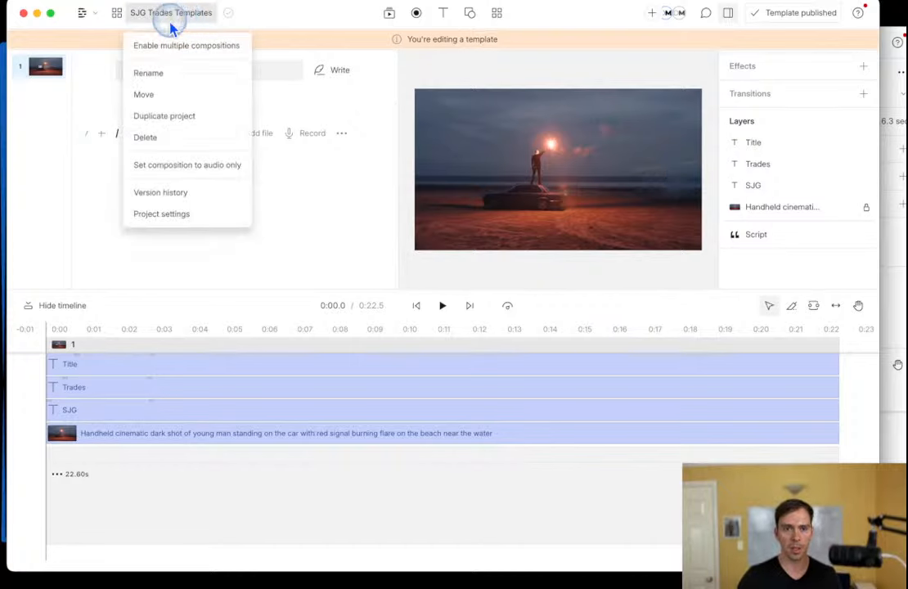
pyautogui.click(153, 48)
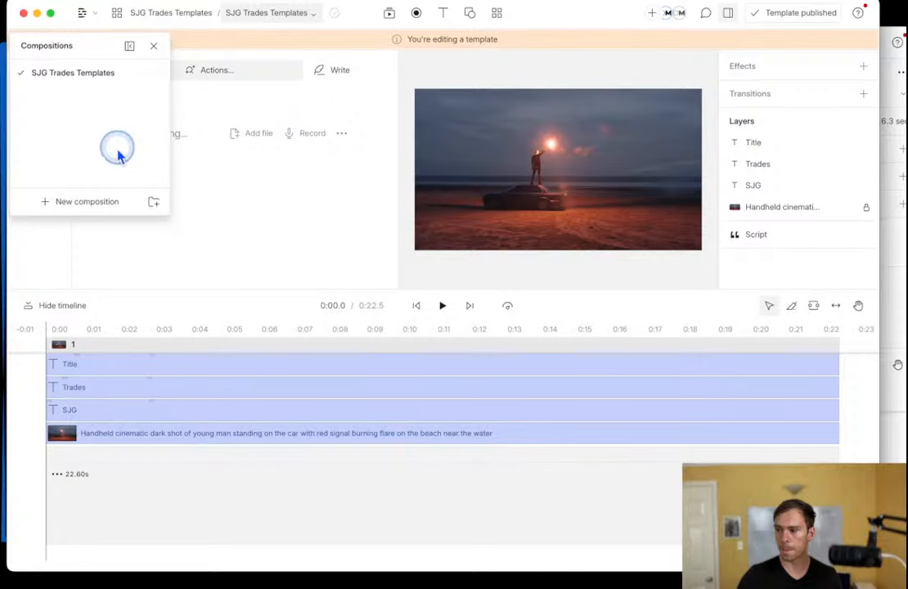
pyautogui.click(90, 214)
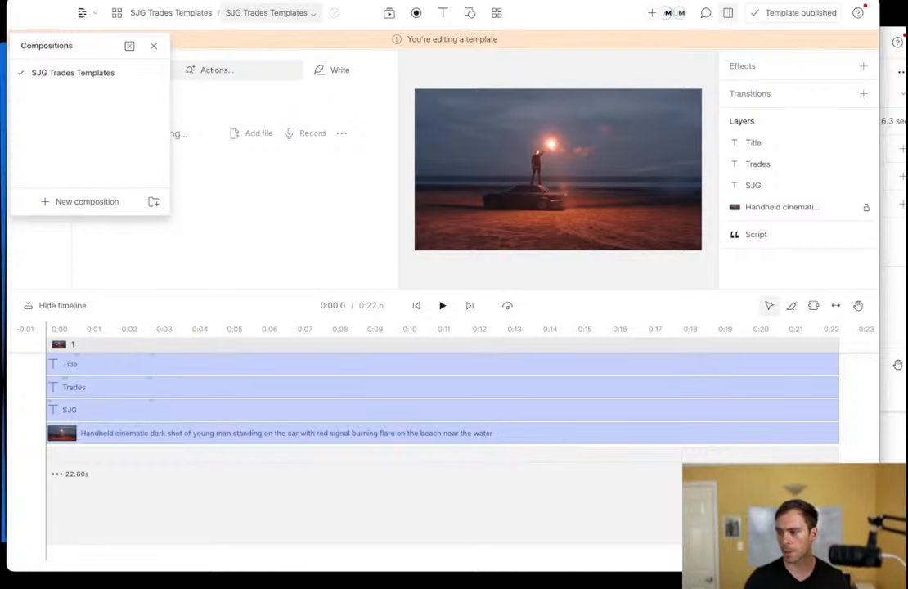
pyautogui.click(631, 54)
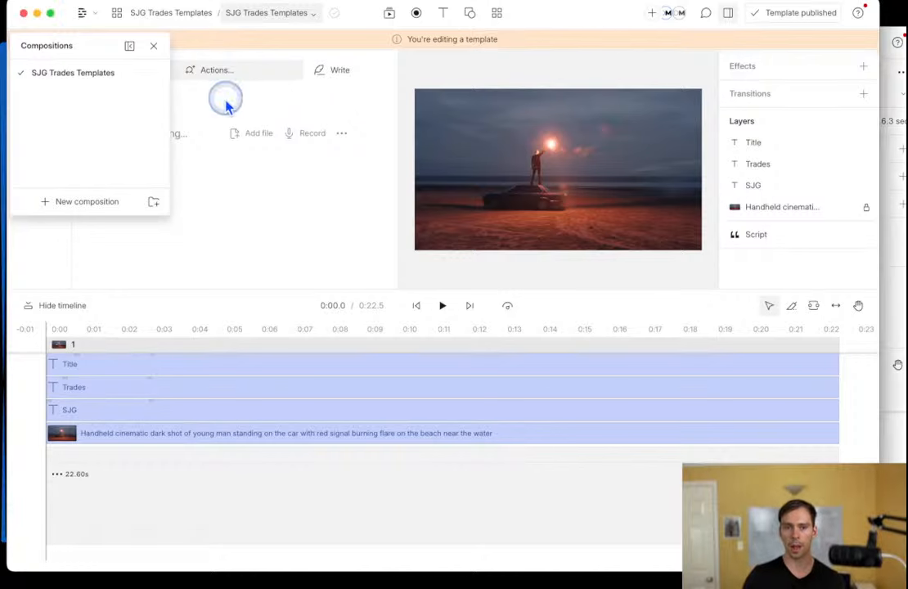
pyautogui.click(164, 49)
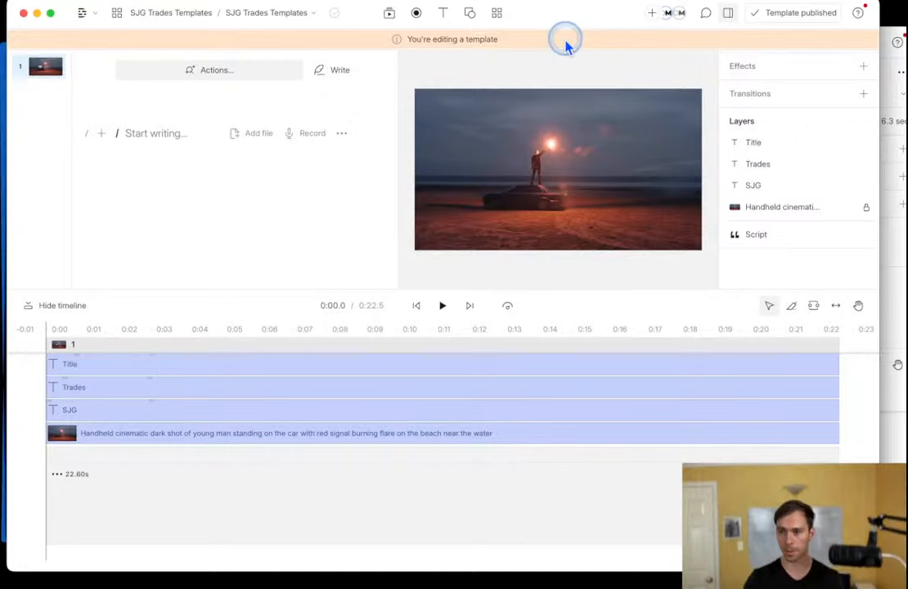
pyautogui.click(466, 411)
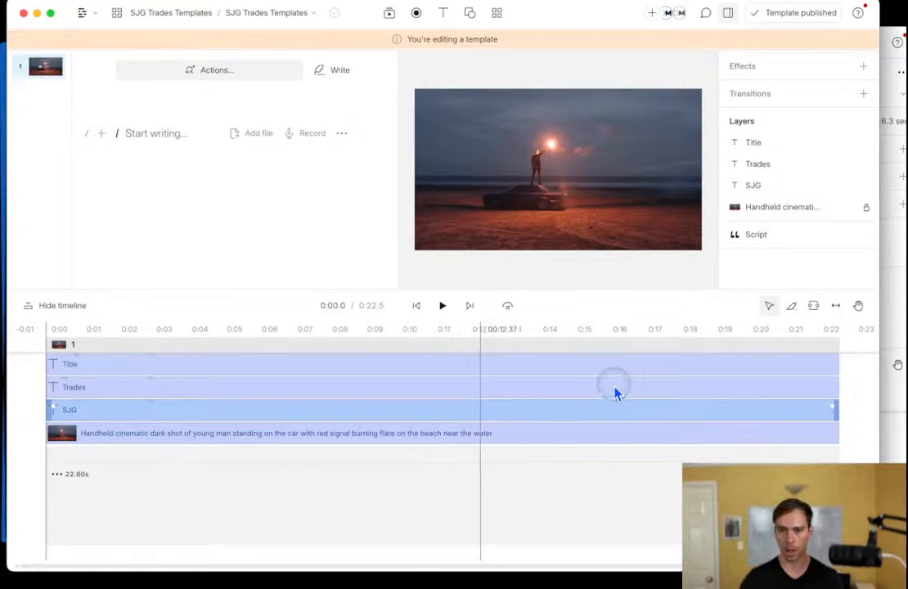
pyautogui.click(670, 391)
pyautogui.click(659, 370)
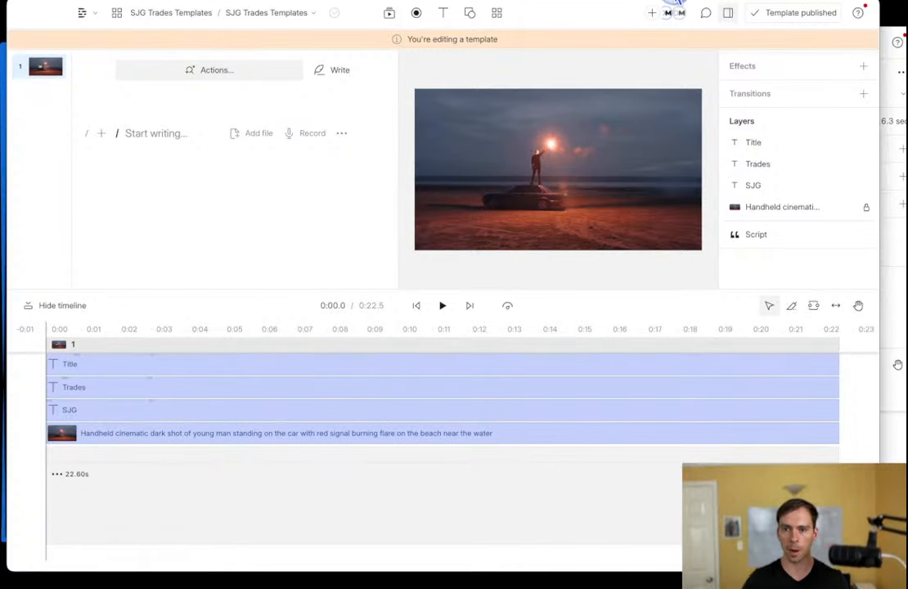
# Open the quick recorder, try Camera mode with its preview moved over the editor, and return to Screen mode.
pyautogui.click(676, 3)
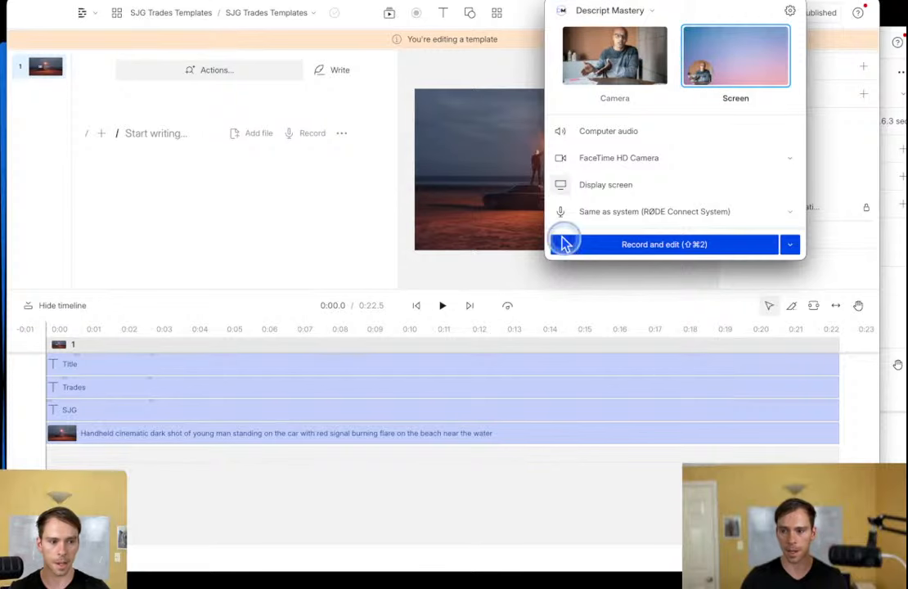
pyautogui.moveTo(90, 524); pyautogui.dragTo(256, 166)
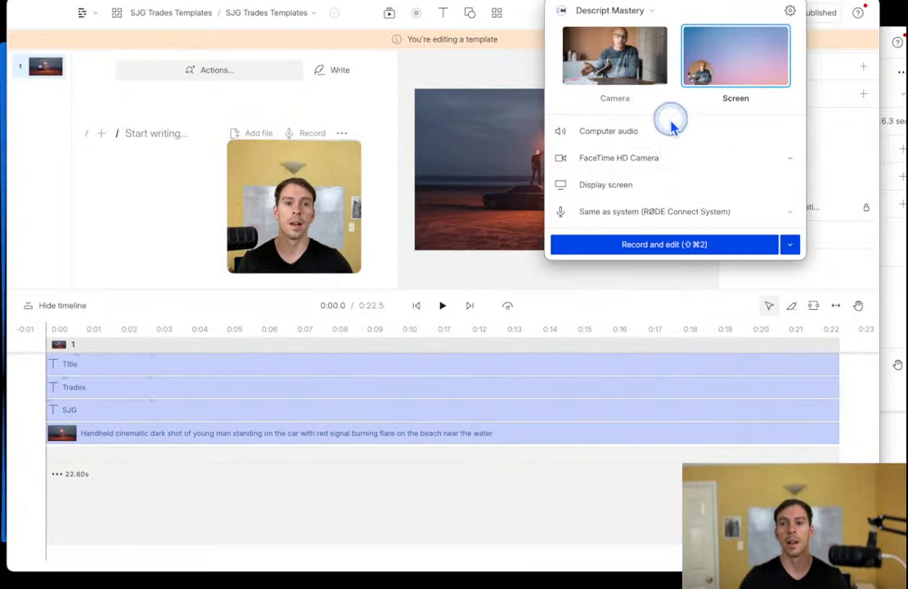
pyautogui.click(614, 78)
pyautogui.moveTo(225, 485); pyautogui.dragTo(333, 215)
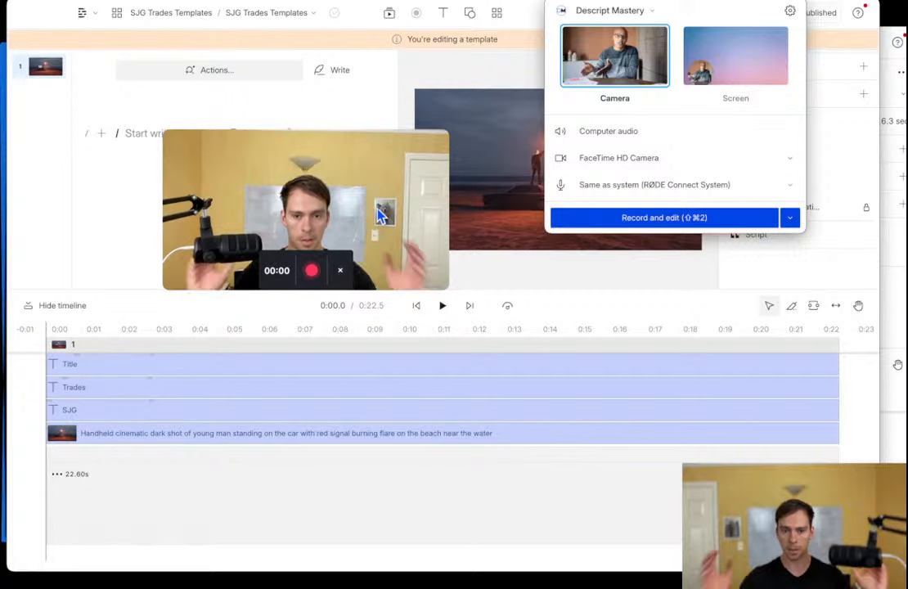
pyautogui.click(741, 69)
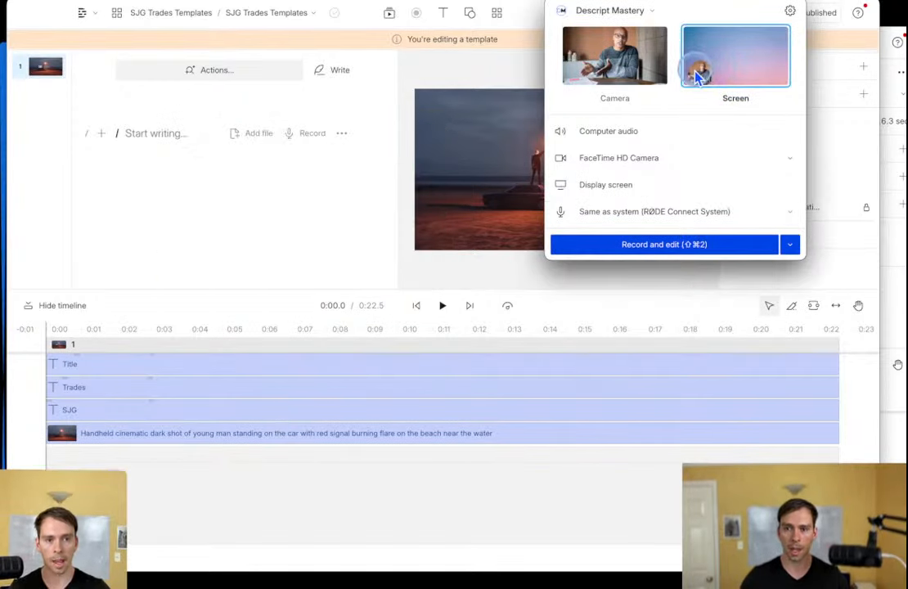
# Move the camera preview over the script area and resize it to a large square.
pyautogui.moveTo(78, 524); pyautogui.dragTo(290, 188)
pyautogui.moveTo(364, 280); pyautogui.dragTo(544, 450)
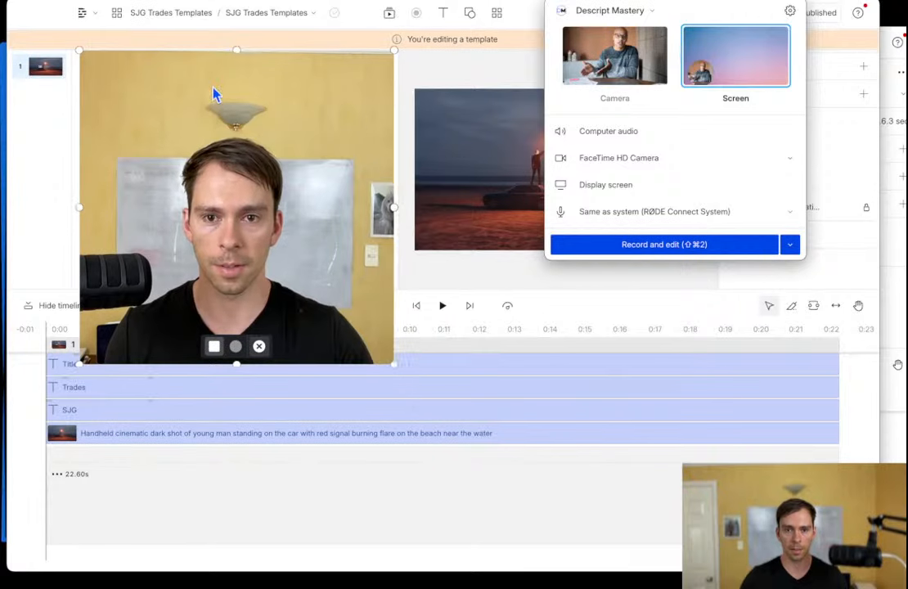
pyautogui.moveTo(392, 51); pyautogui.dragTo(392, 51)
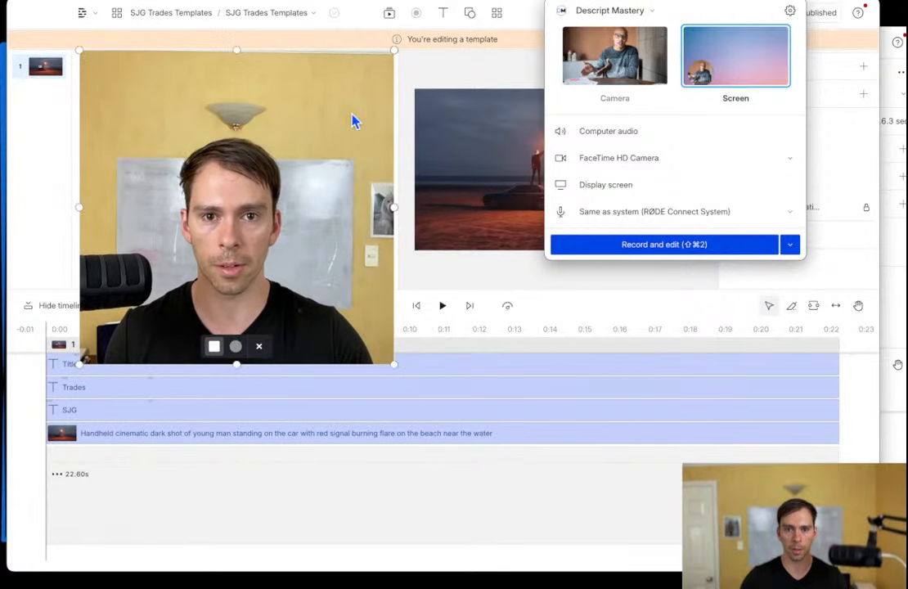
pyautogui.moveTo(355, 122); pyautogui.dragTo(427, 126)
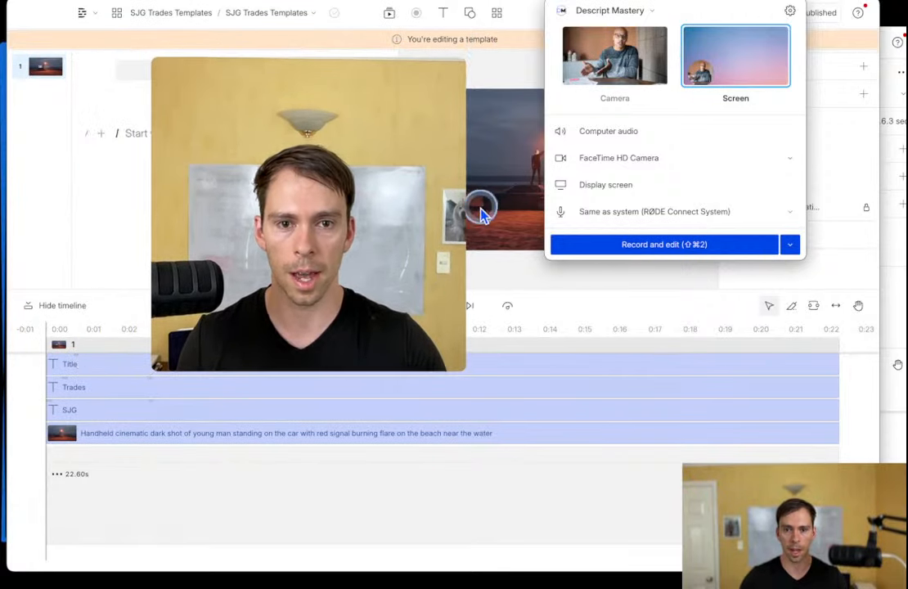
pyautogui.moveTo(467, 214); pyautogui.dragTo(440, 214)
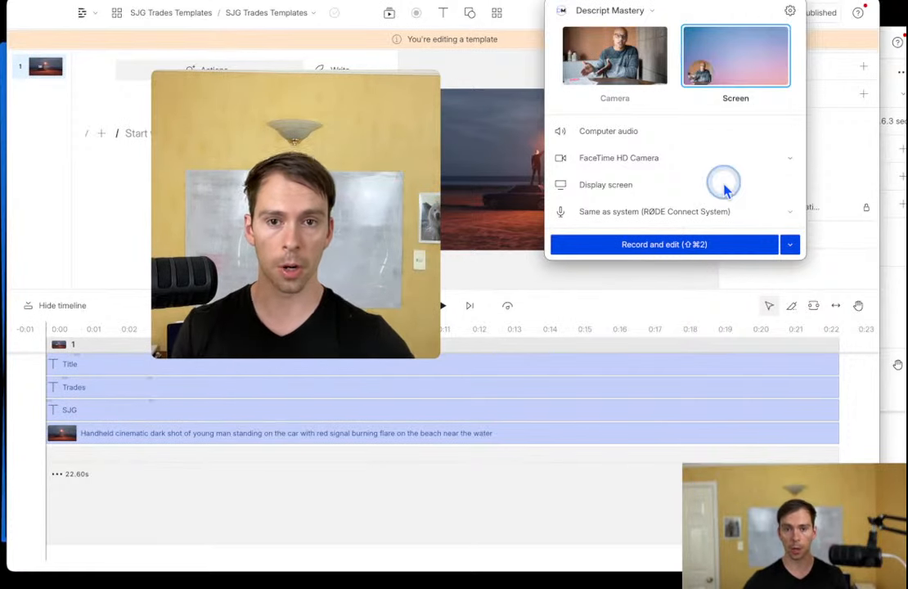
pyautogui.click(270, 187)
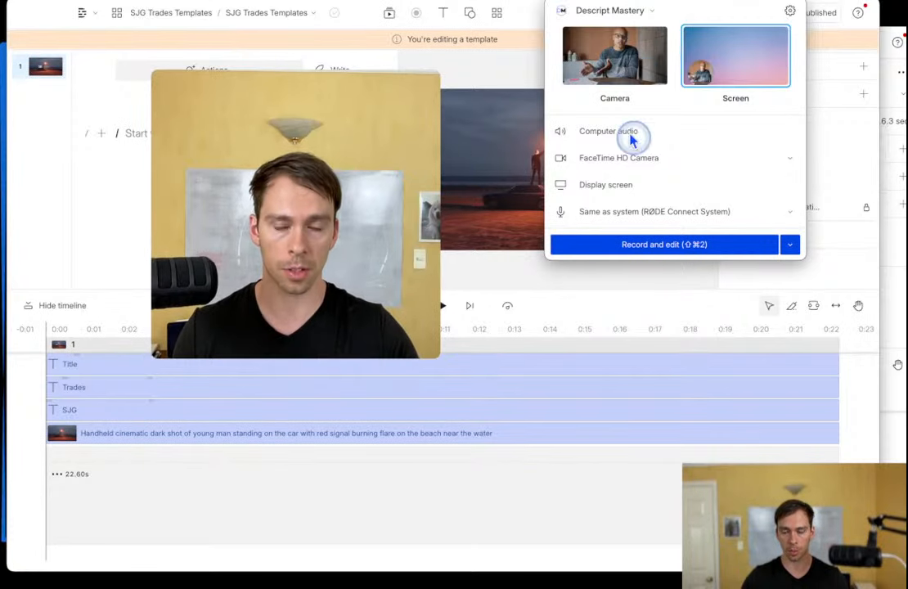
pyautogui.moveTo(270, 199)
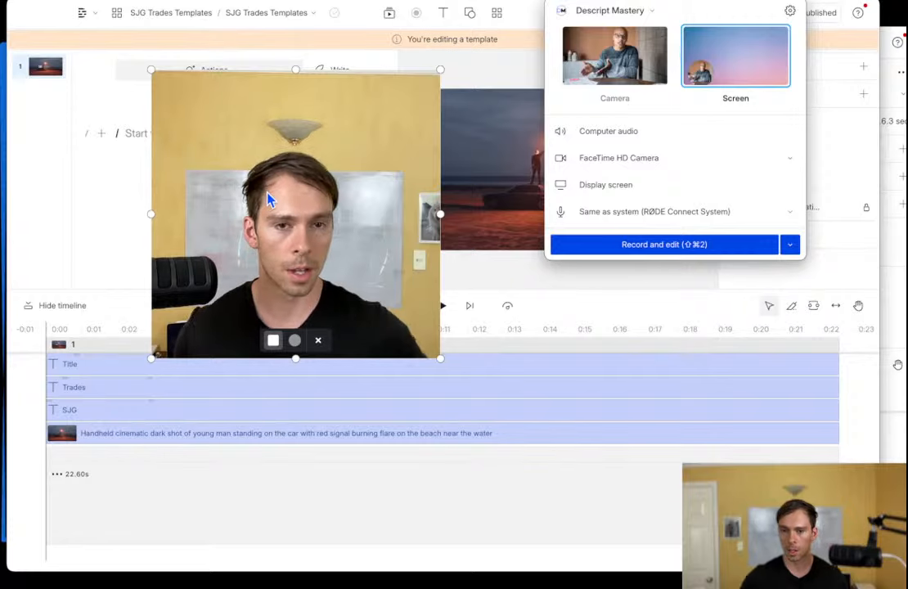
pyautogui.moveTo(257, 132); pyautogui.dragTo(294, 137)
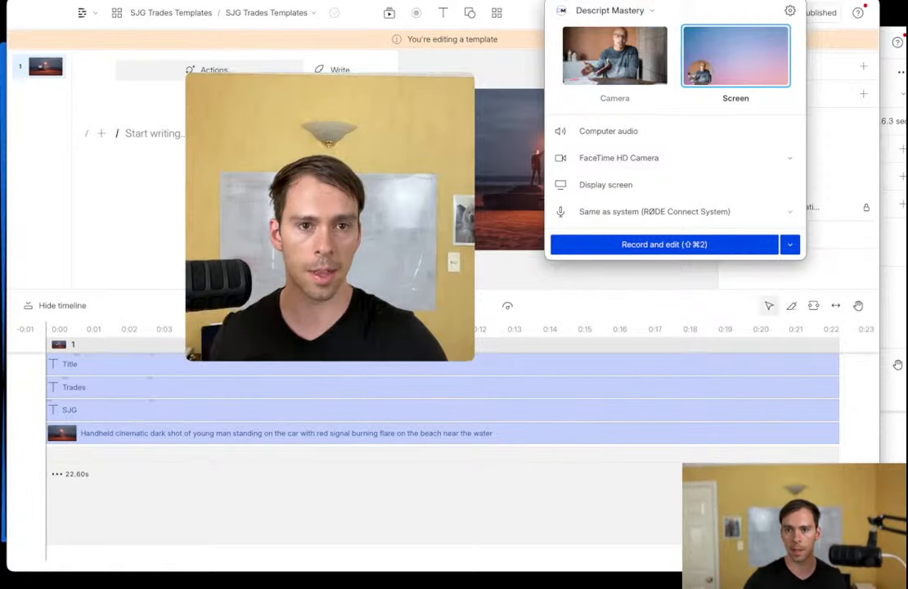
# Close and reopen the recorder, move the camera preview beside the video canvas, and dismiss it to disable the camera.
pyautogui.click(662, 1)
pyautogui.click(661, 1)
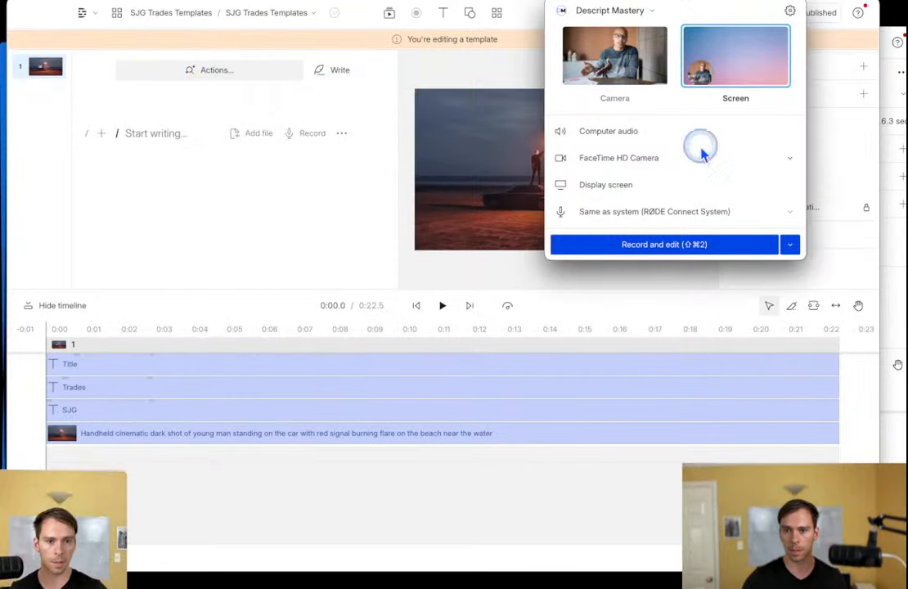
pyautogui.moveTo(82, 524); pyautogui.dragTo(391, 211)
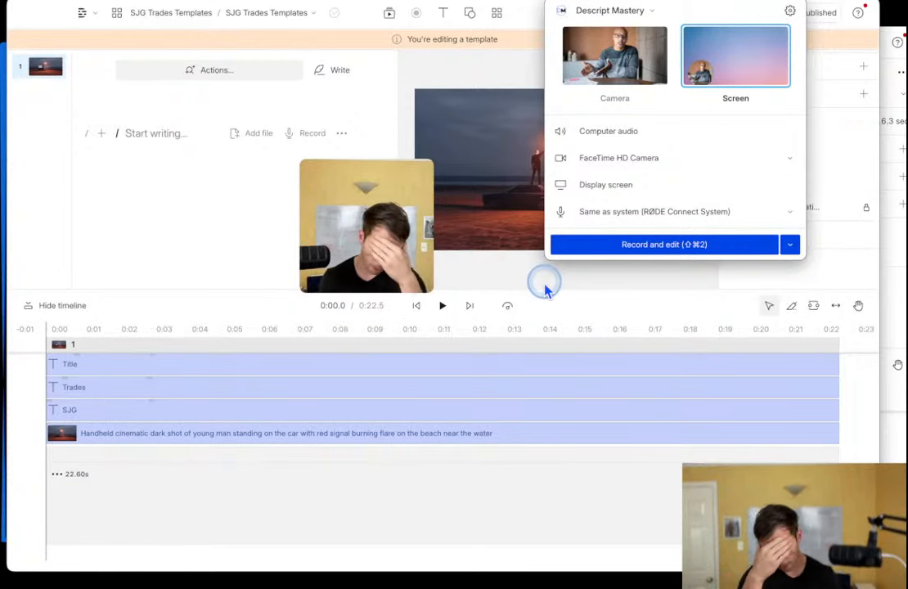
pyautogui.click(362, 214)
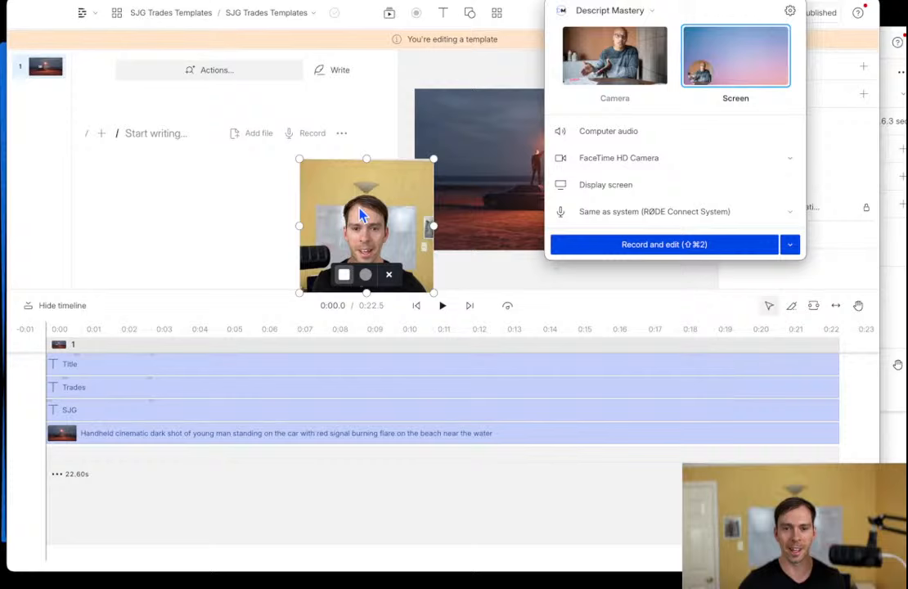
pyautogui.click(389, 274)
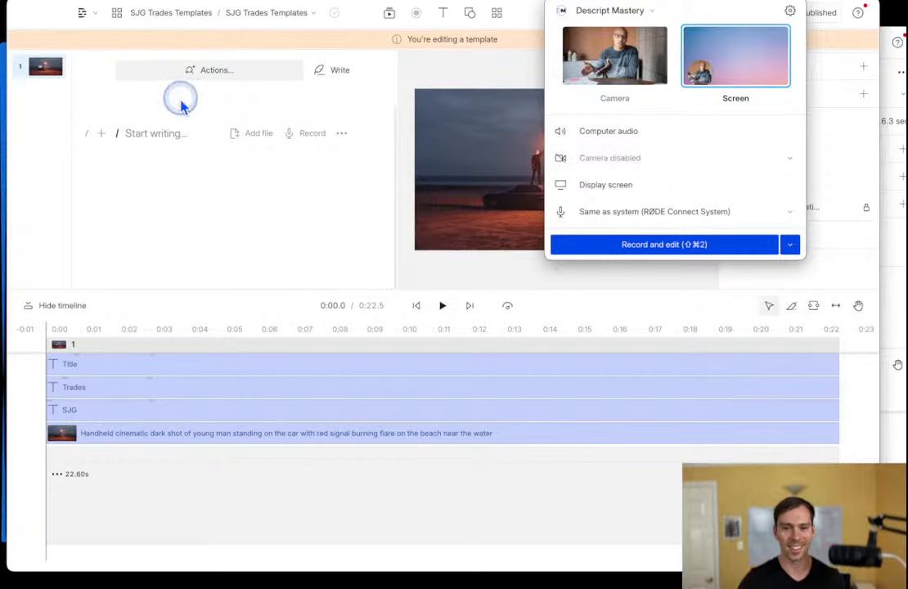
# Return to the Drive view and re-enable the FaceTime HD Camera, placing its preview over the templates list.
pyautogui.click(84, 20)
pyautogui.click(99, 47)
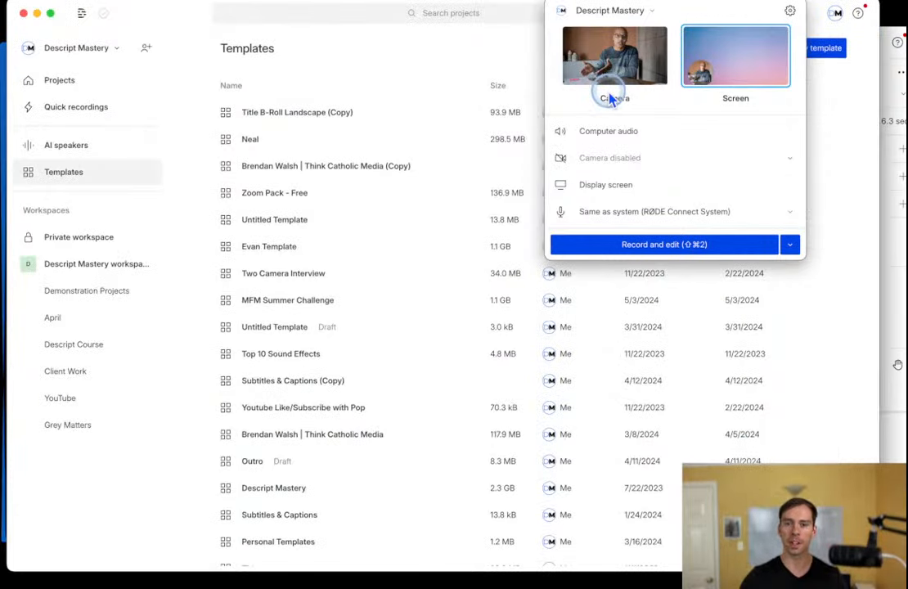
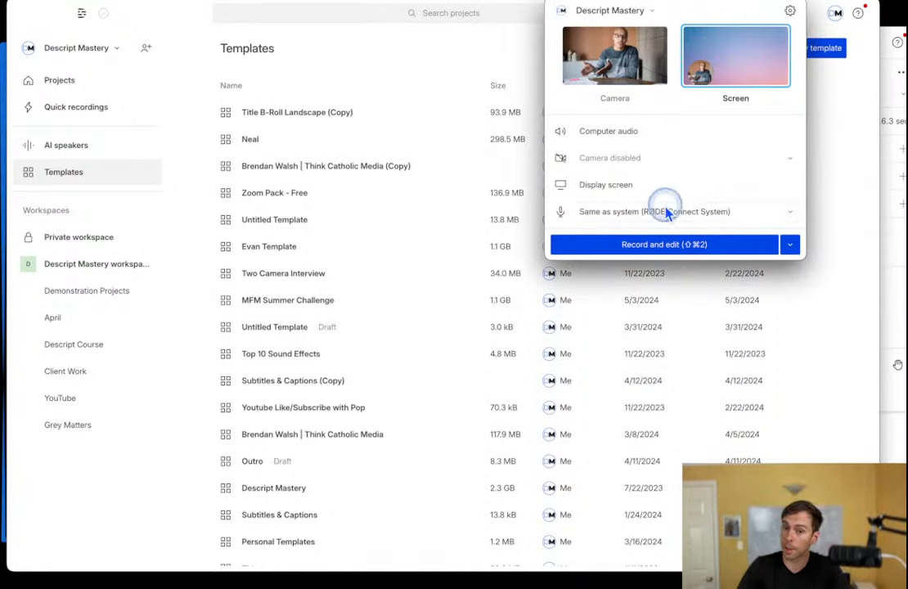
pyautogui.click(561, 161)
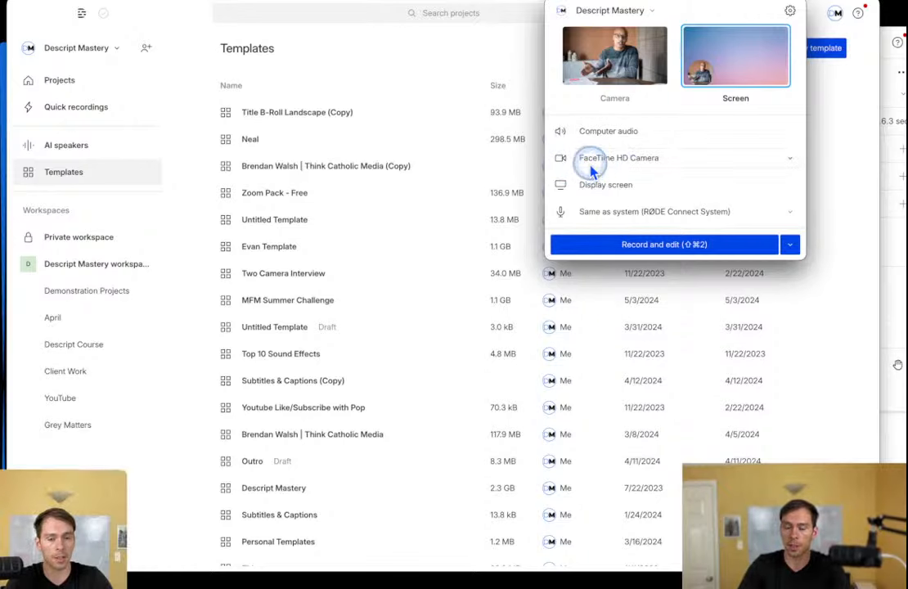
pyautogui.moveTo(102, 508); pyautogui.dragTo(281, 236)
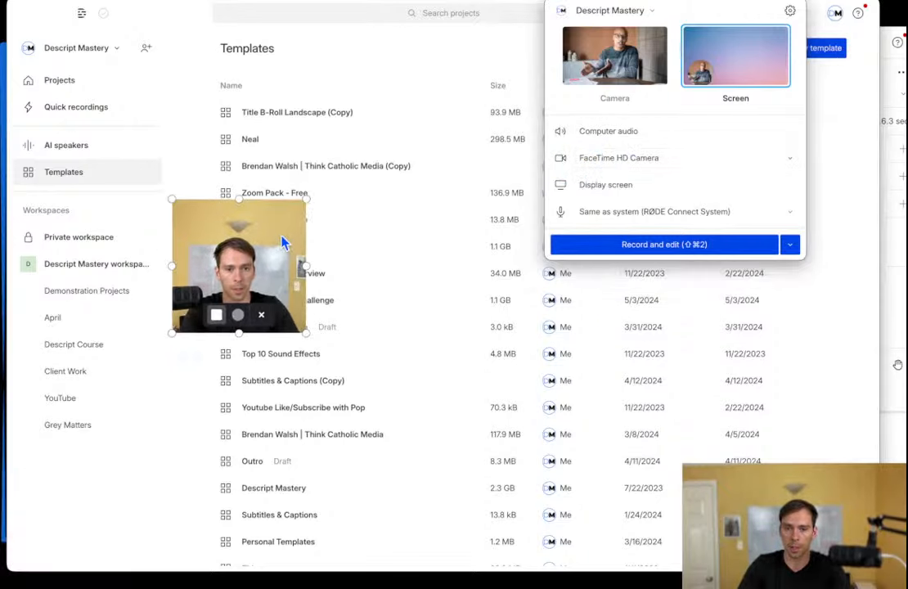
pyautogui.click(561, 160)
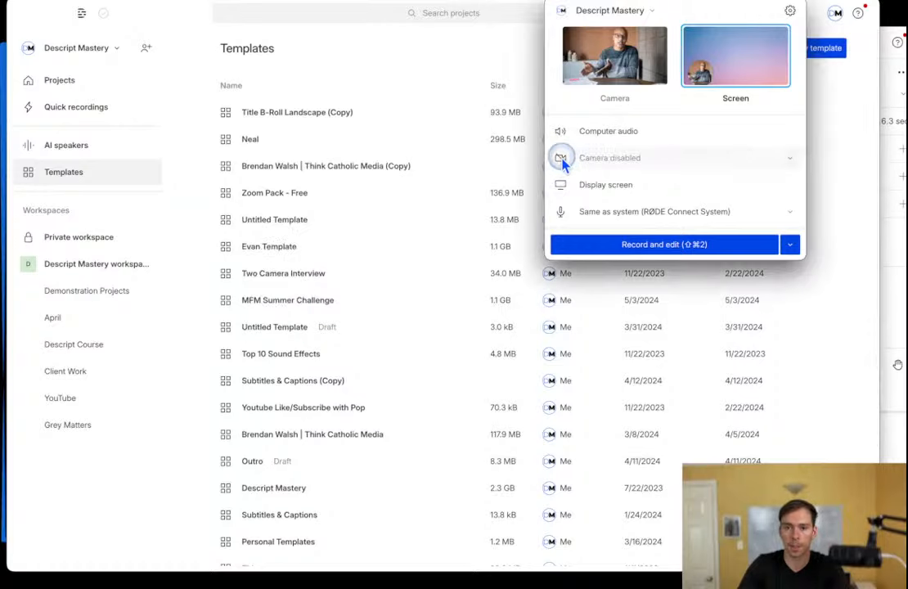
pyautogui.click(561, 161)
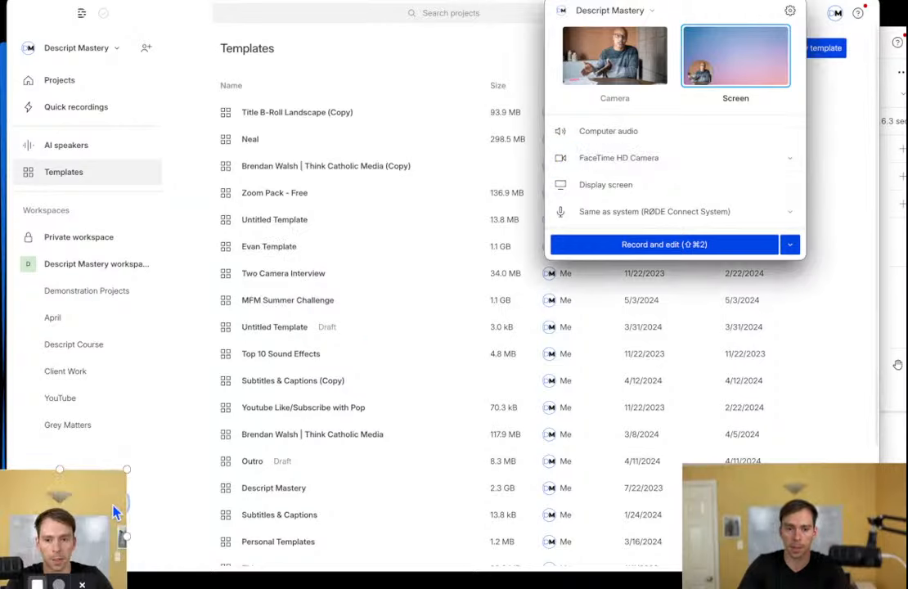
pyautogui.moveTo(57, 524); pyautogui.dragTo(221, 174)
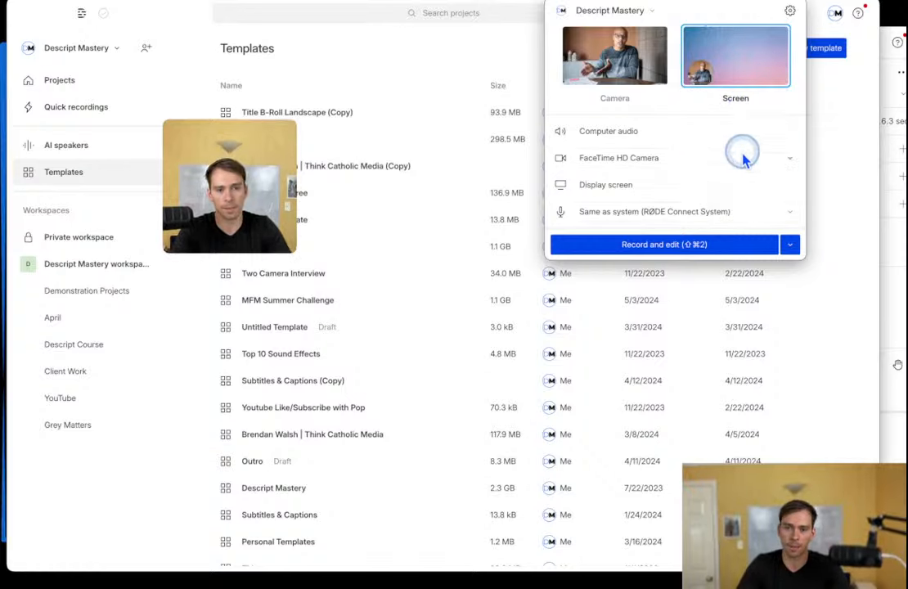
pyautogui.click(731, 107)
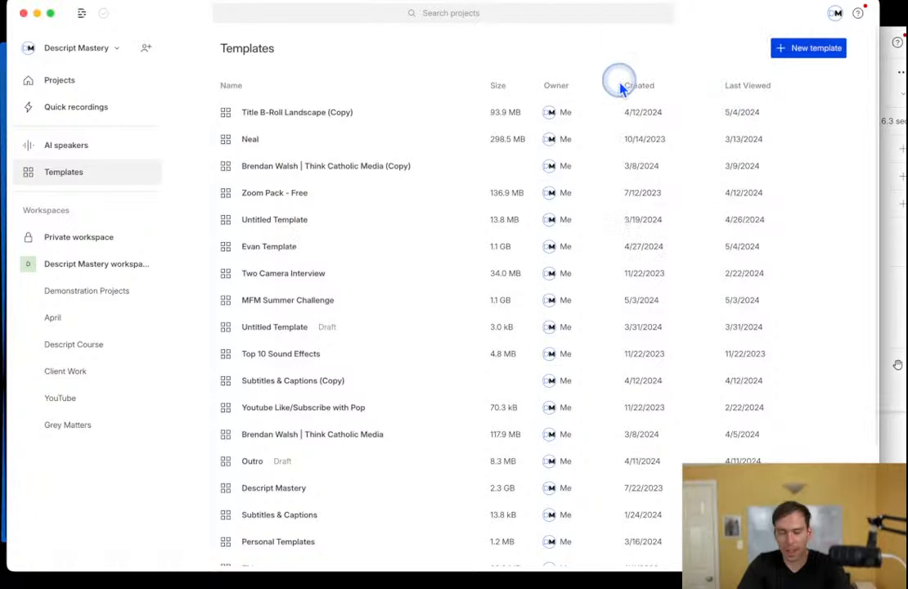
# Start a new quick recording from the Projects page and enlarge the camera preview over the project list.
pyautogui.click(51, 82)
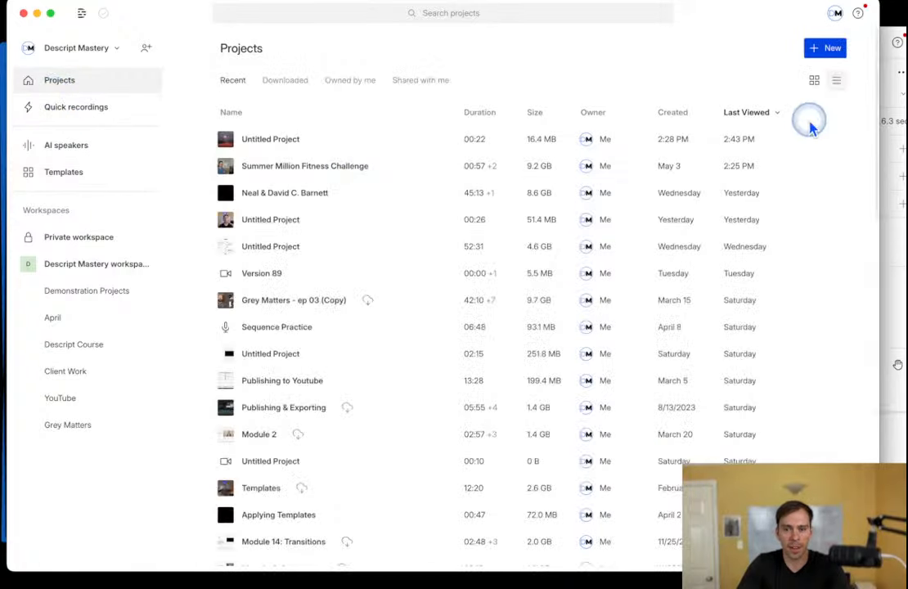
pyautogui.click(821, 51)
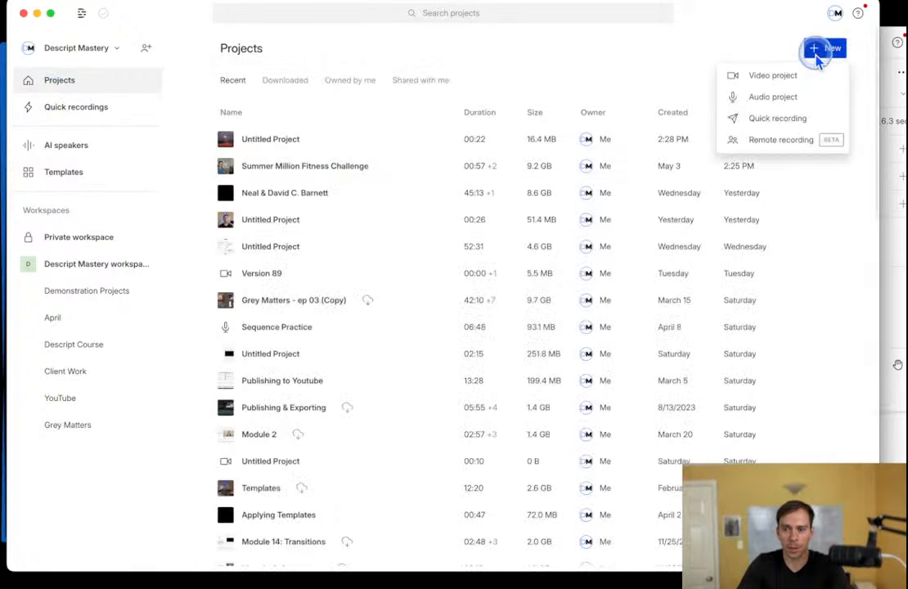
pyautogui.click(757, 120)
pyautogui.moveTo(32, 540); pyautogui.dragTo(189, 187)
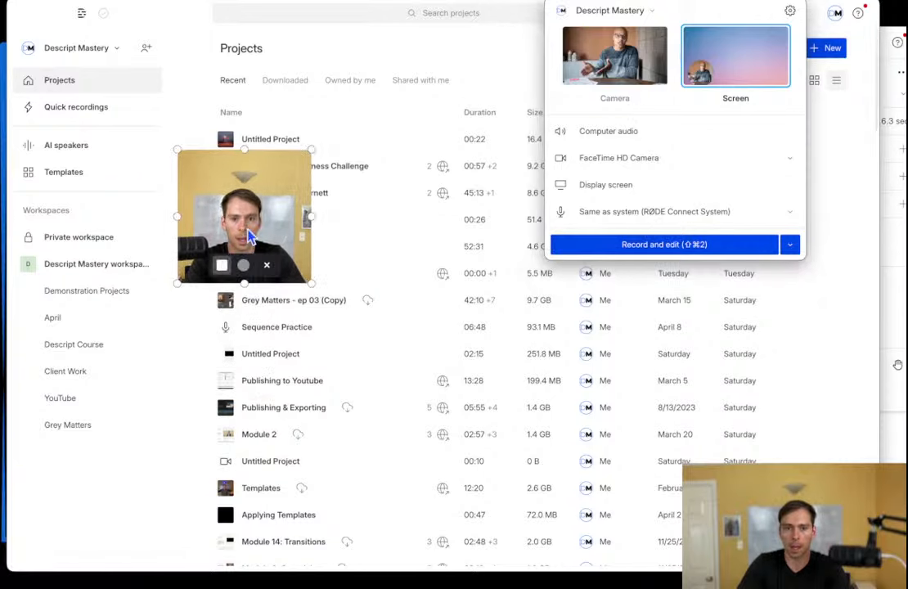
pyautogui.moveTo(327, 291); pyautogui.dragTo(427, 346)
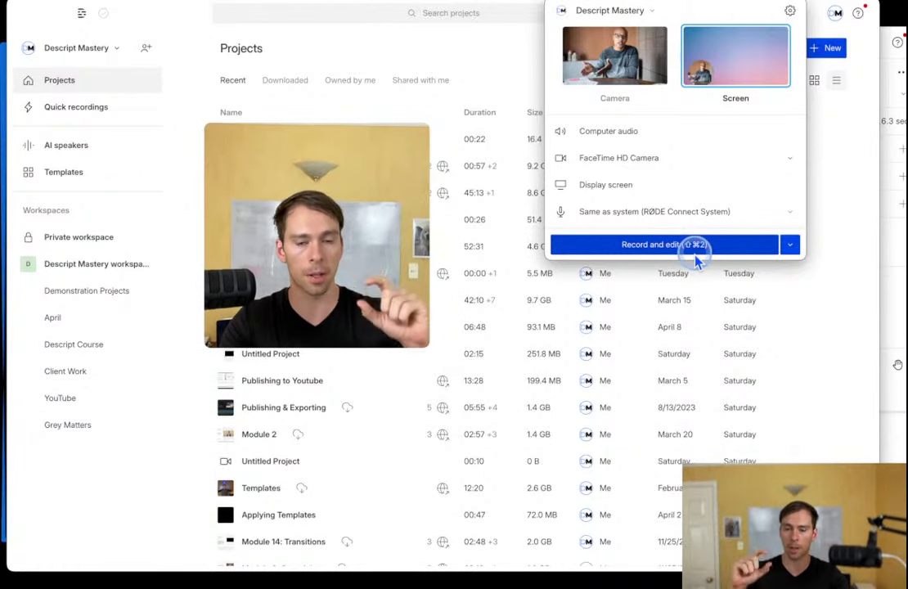
# Set the recorder mode to Record and share.
pyautogui.click(791, 245)
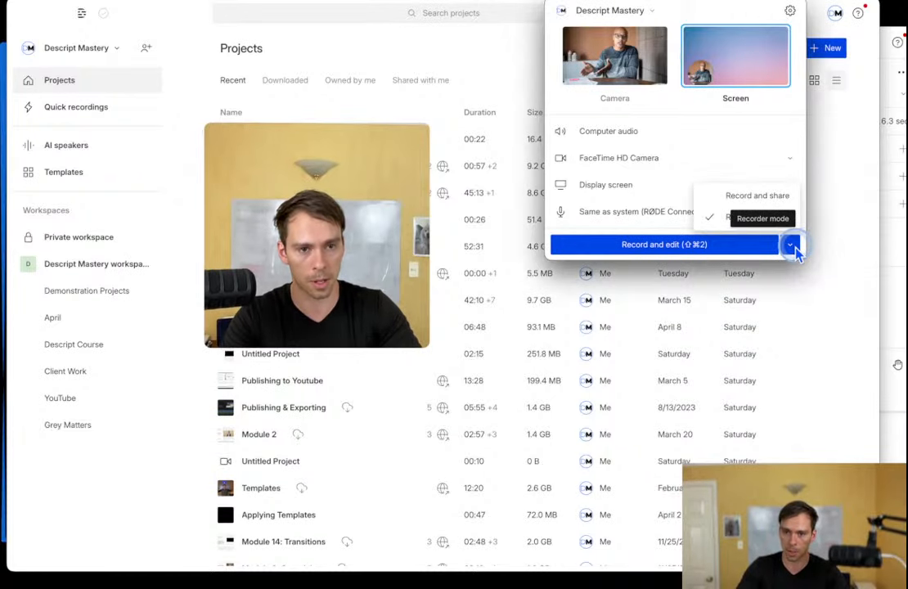
pyautogui.click(722, 218)
pyautogui.click(720, 197)
pyautogui.click(730, 246)
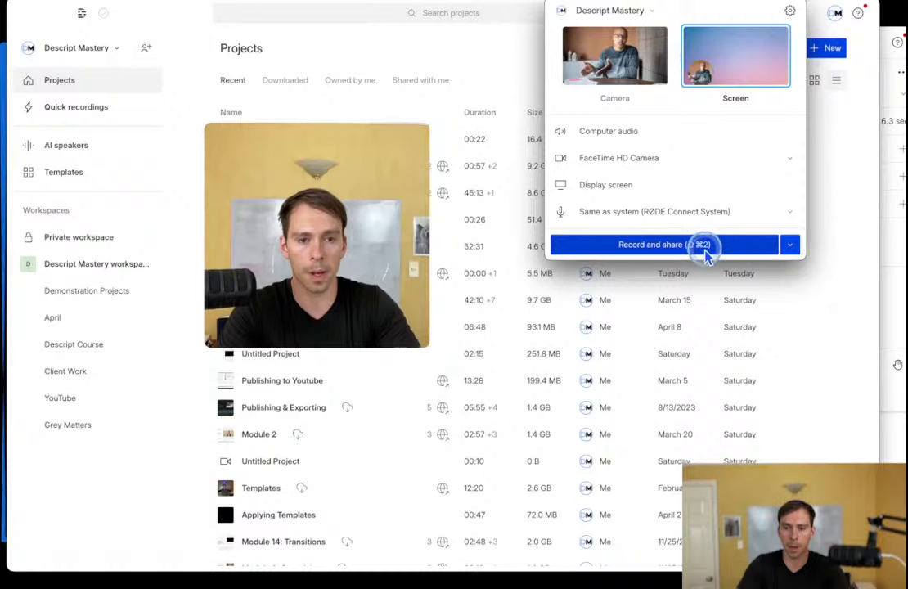
# Start the screen recording with a capture region covering most of the project list.
pyautogui.click(611, 247)
pyautogui.moveTo(156, 76); pyautogui.dragTo(837, 492)
pyautogui.click(496, 285)
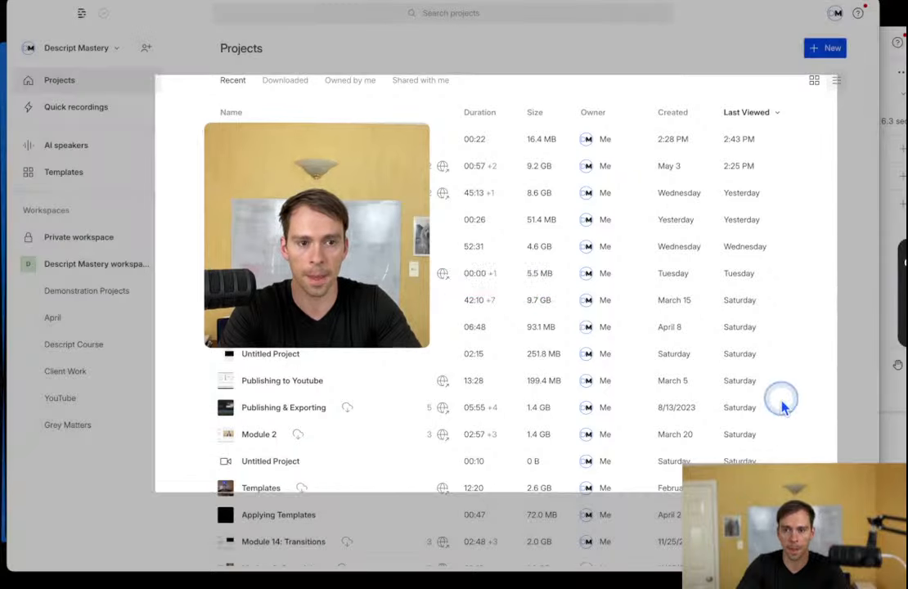
# Switch the camera preview back and forth between circular and square shapes during the recording.
pyautogui.moveTo(429, 312)
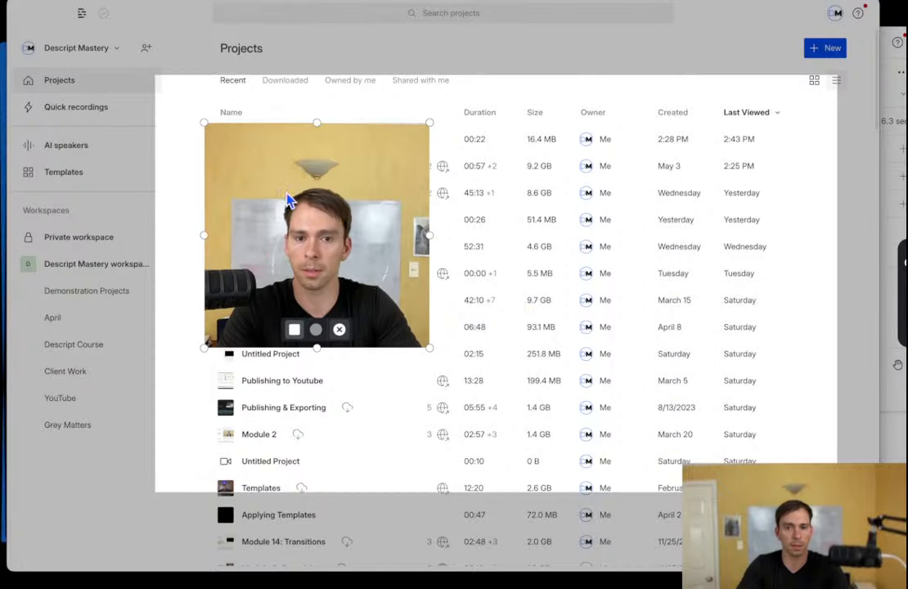
pyautogui.click(313, 333)
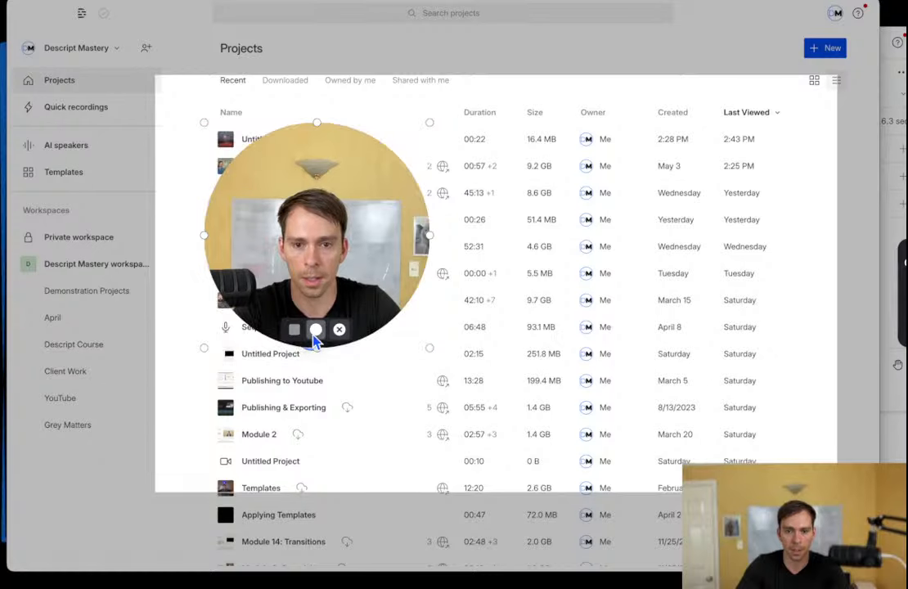
pyautogui.click(296, 332)
pyautogui.click(315, 332)
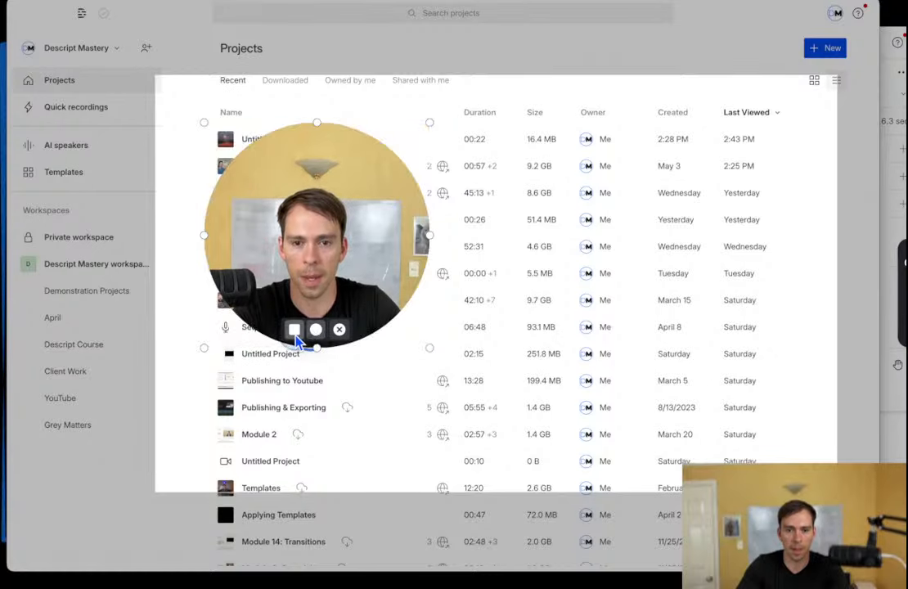
pyautogui.click(296, 331)
pyautogui.click(316, 331)
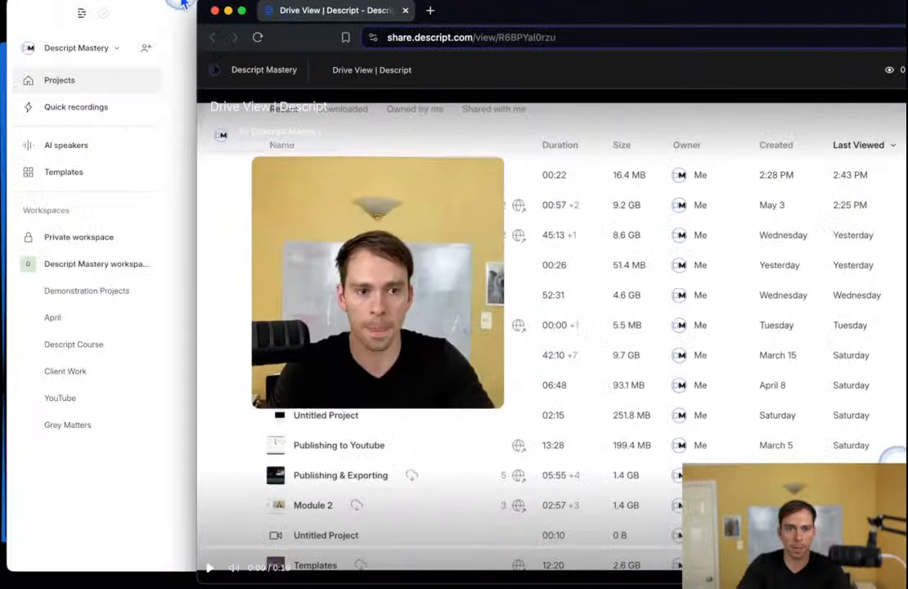
# Move the browser window with the shared Drive View recording to uncover part of the project list.
pyautogui.moveTo(201, 4); pyautogui.dragTo(303, 79)
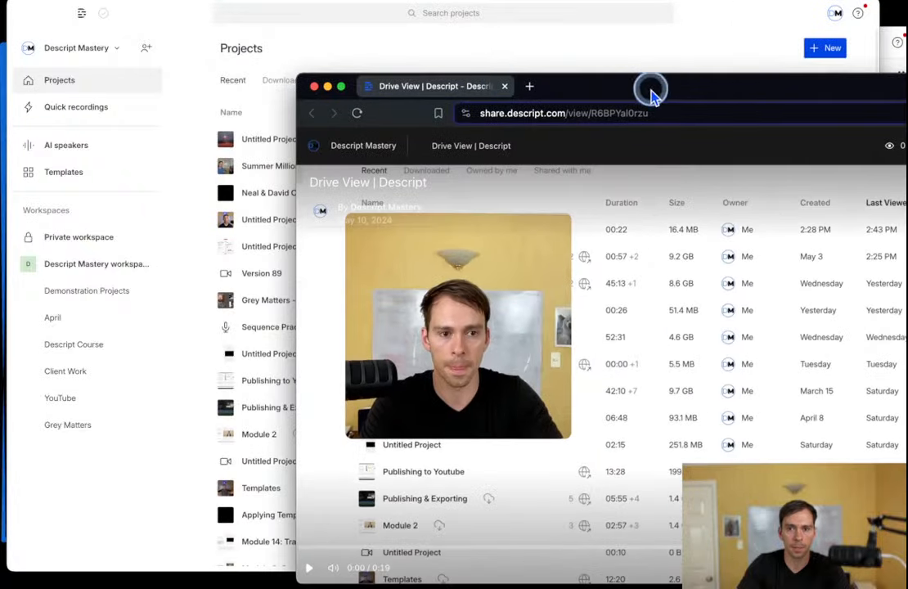
# Bring the shared recording's whole browser page into view and review its transcript.
pyautogui.moveTo(653, 91); pyautogui.dragTo(378, 19)
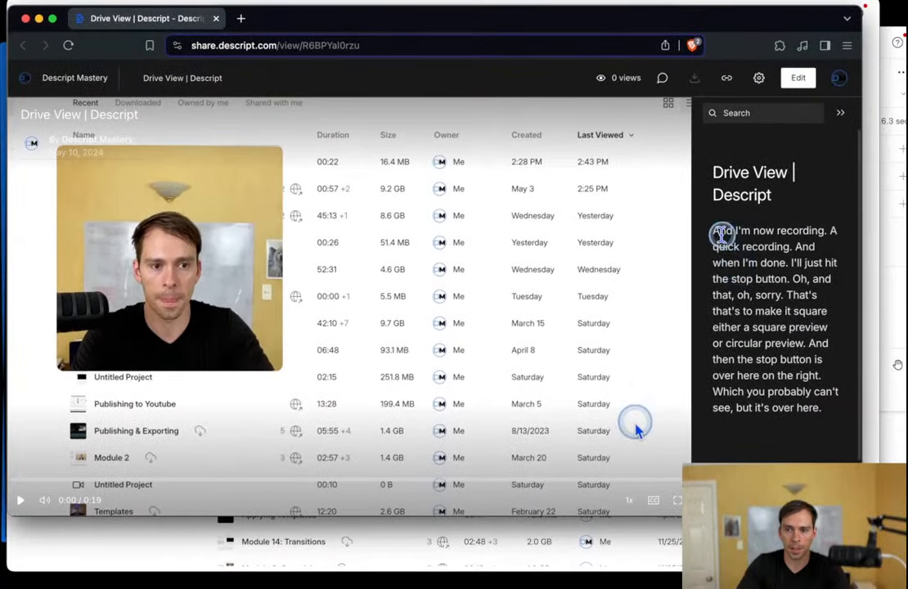
pyautogui.moveTo(713, 231); pyautogui.dragTo(820, 416)
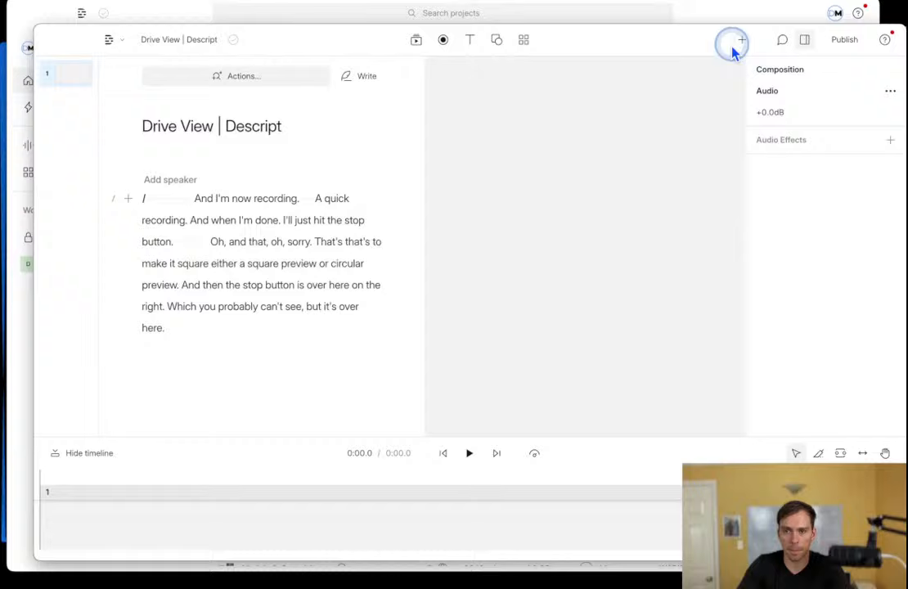
# Enlarge the timeline of the opened Drive View | Descript project and select the recording on the canvas.
pyautogui.moveTo(732, 45)
pyautogui.mouseDown()
pyautogui.moveTo(706, 45)
pyautogui.moveTo(717, 40)
pyautogui.mouseUp()
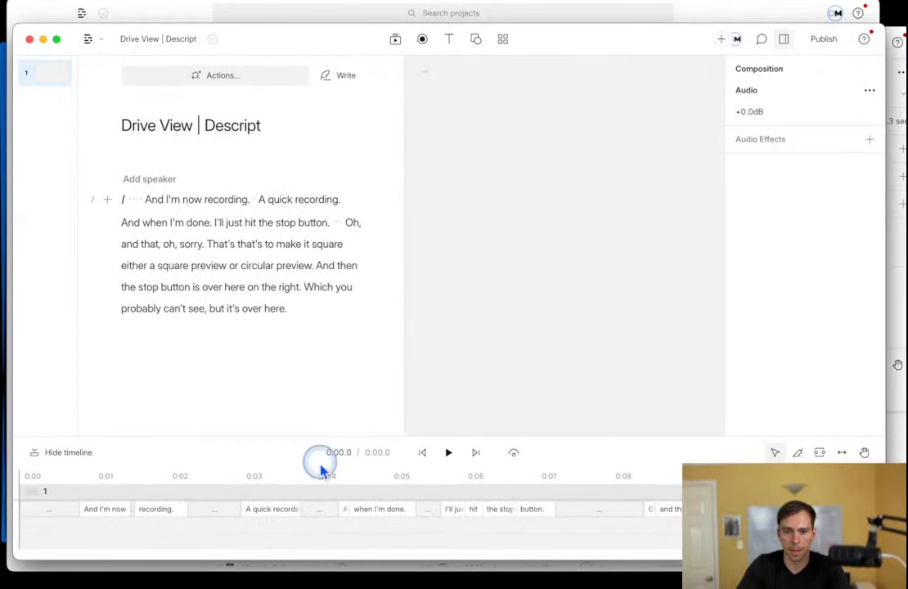
pyautogui.moveTo(320, 435); pyautogui.dragTo(329, 298)
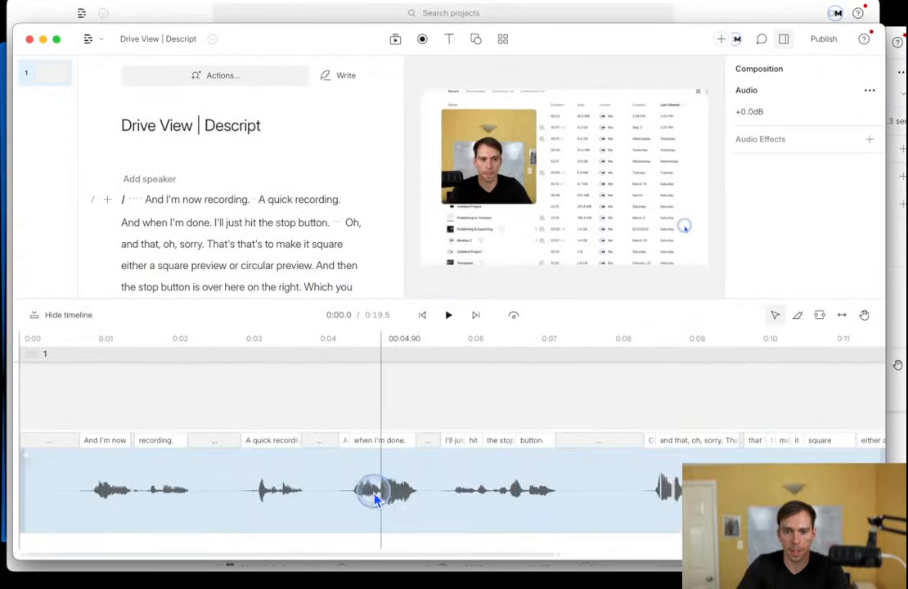
pyautogui.rightClick(364, 492)
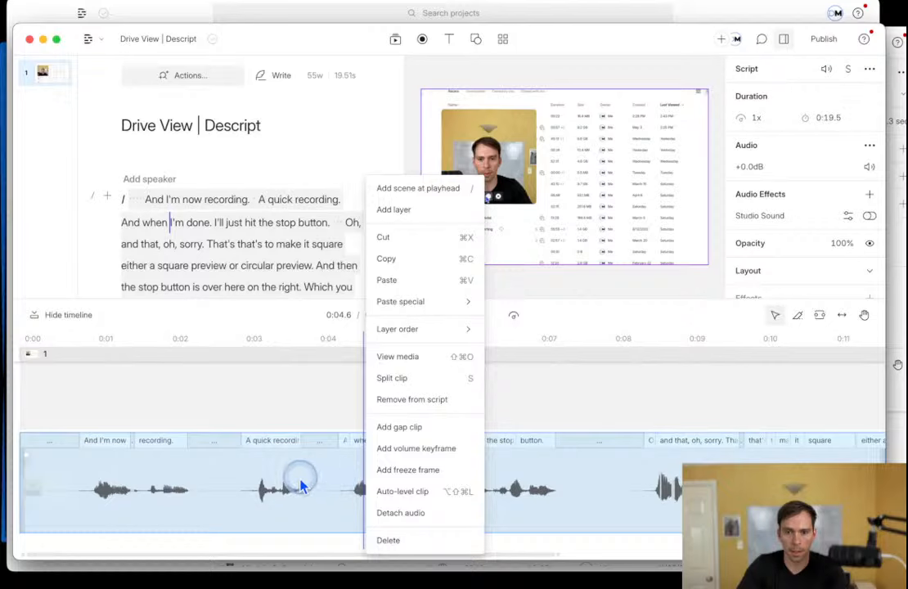
pyautogui.click(363, 403)
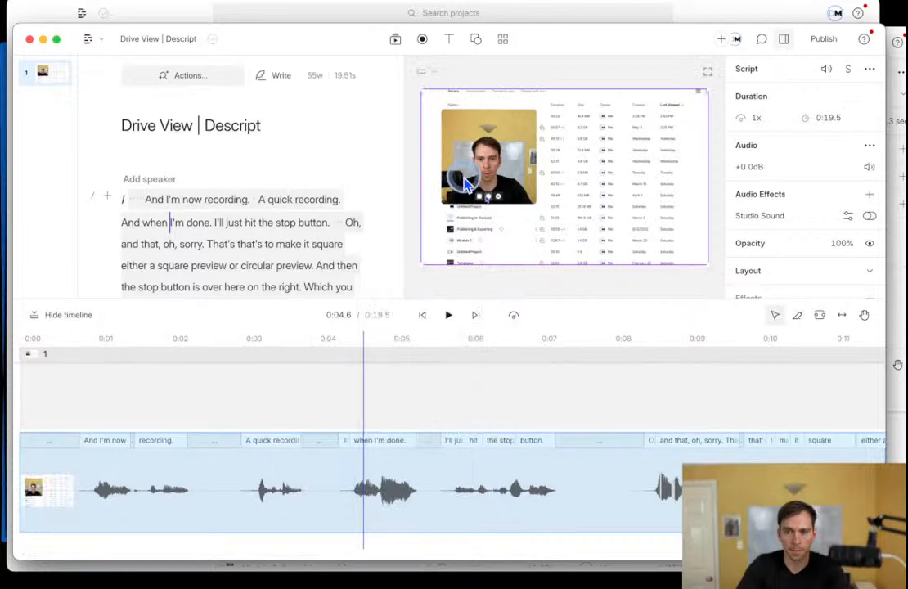
pyautogui.click(517, 180)
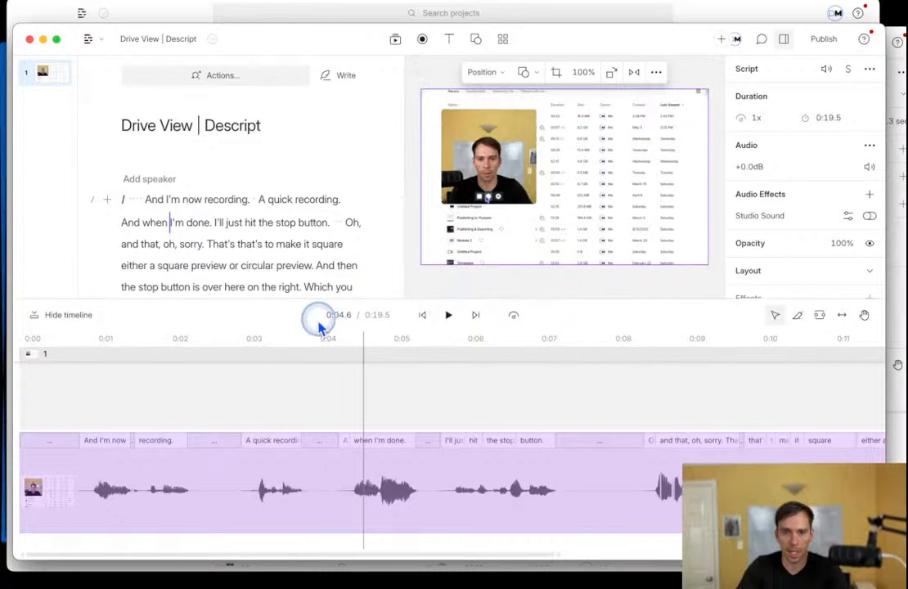
pyautogui.scroll(-3, 185, 246)
pyautogui.scroll(3, 186, 245)
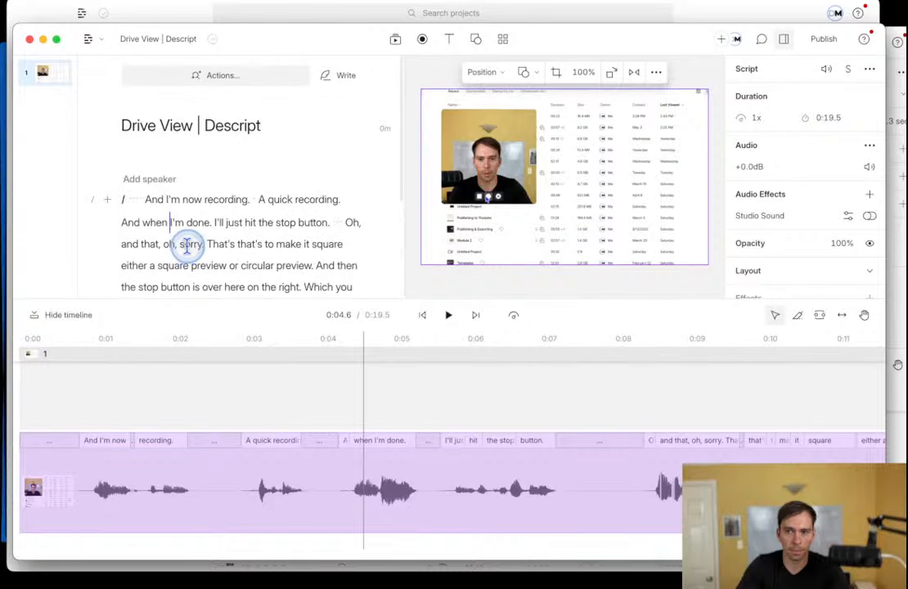
# Copy the recording's share page link from its publish options.
pyautogui.click(808, 43)
pyautogui.click(836, 189)
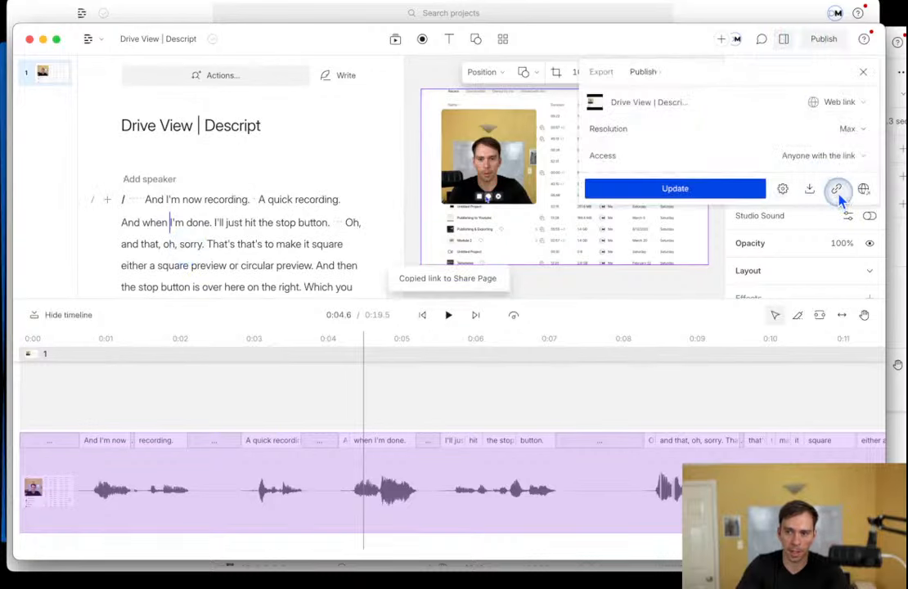
pyautogui.press('Escape')
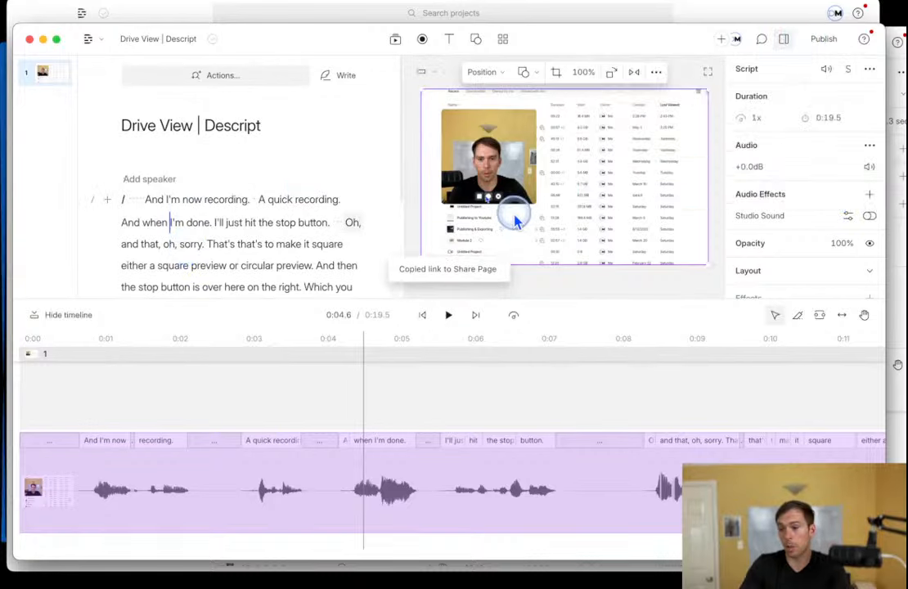
# Add a new, empty composition to the Drive View | Descript project.
pyautogui.click(174, 39)
pyautogui.click(195, 73)
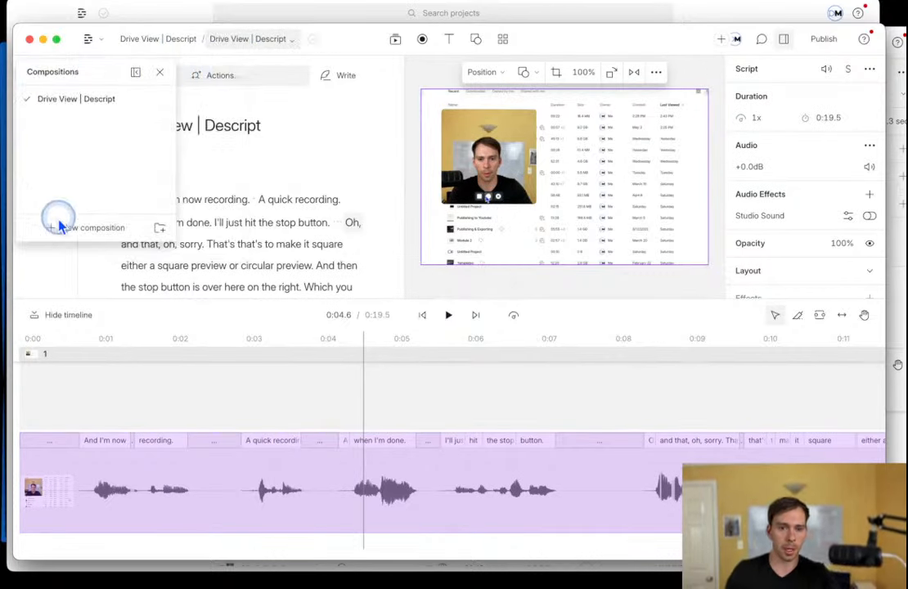
pyautogui.click(91, 226)
pyautogui.click(301, 215)
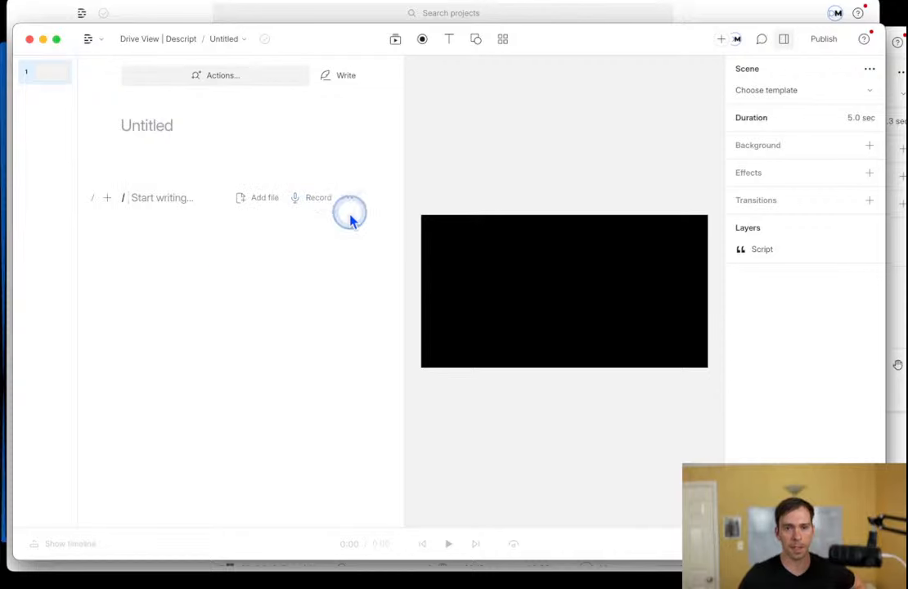
pyautogui.click(200, 243)
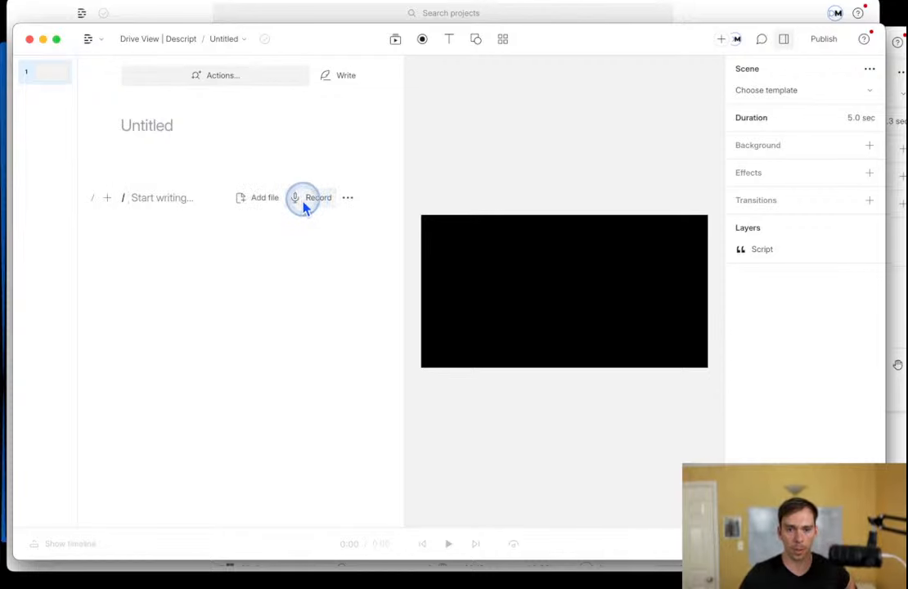
# Record a short camera clip into the empty composition's script, with the camera preview placed over the script area.
pyautogui.click(423, 41)
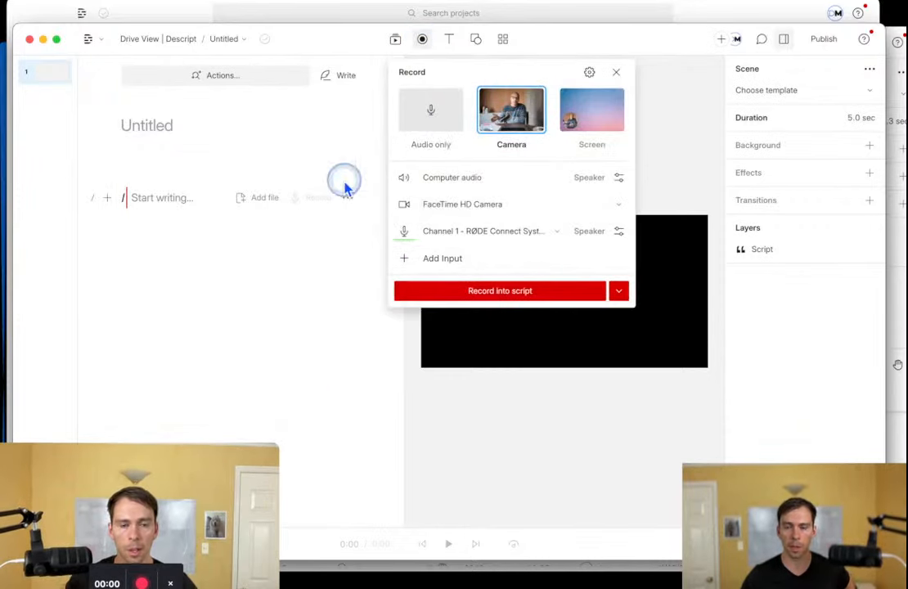
pyautogui.moveTo(115, 491); pyautogui.dragTo(125, 180)
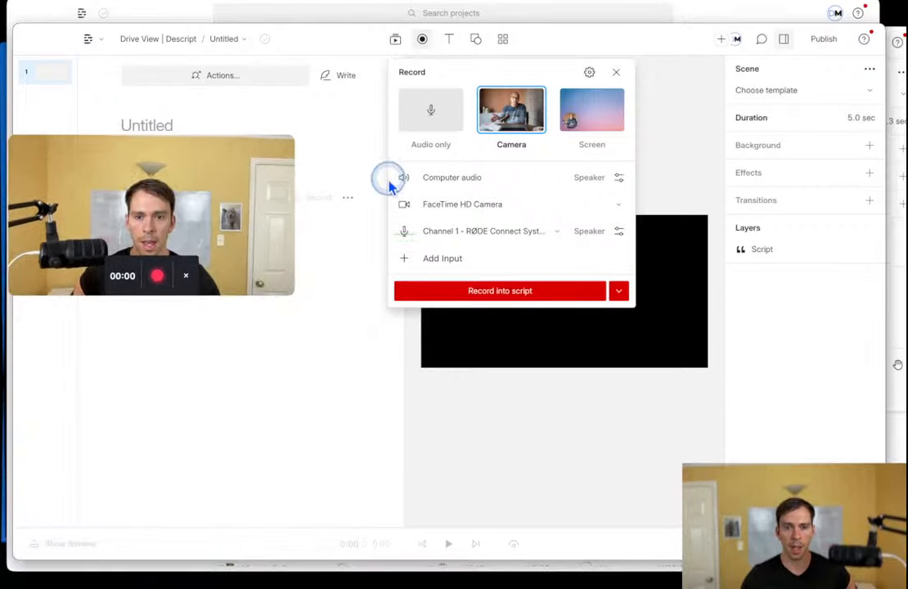
pyautogui.moveTo(128, 212)
pyautogui.mouseDown()
pyautogui.moveTo(216, 300)
pyautogui.moveTo(217, 234)
pyautogui.moveTo(130, 197)
pyautogui.mouseUp()
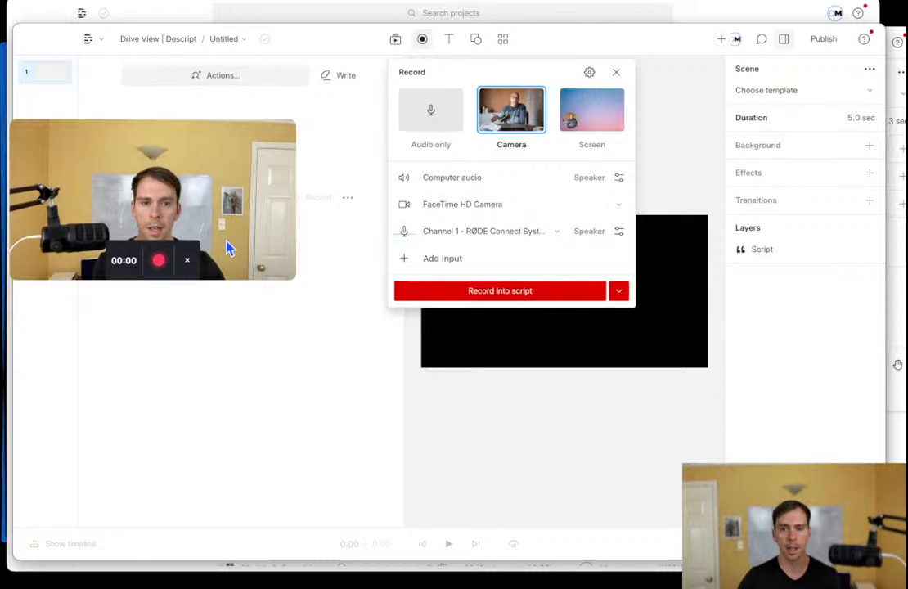
pyautogui.click(160, 262)
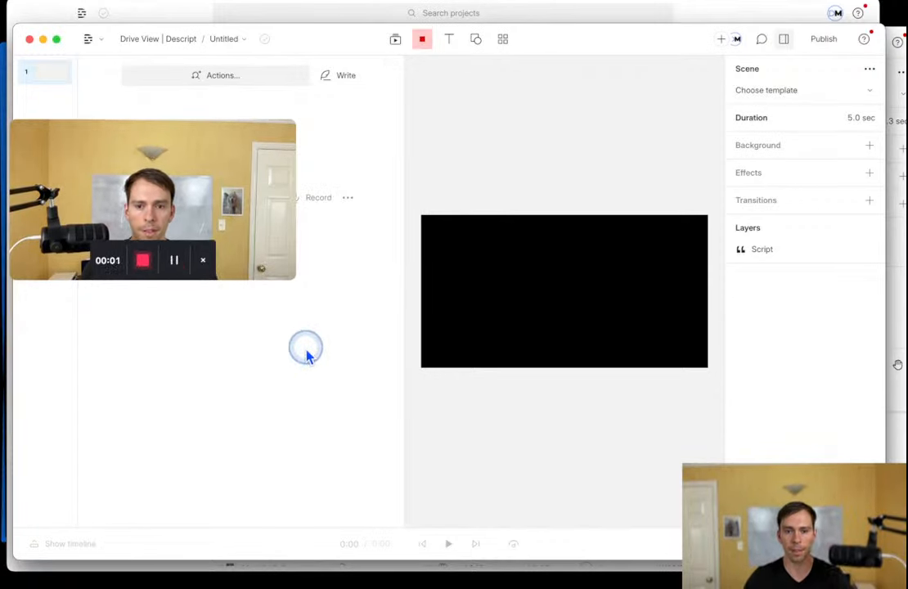
pyautogui.click(143, 261)
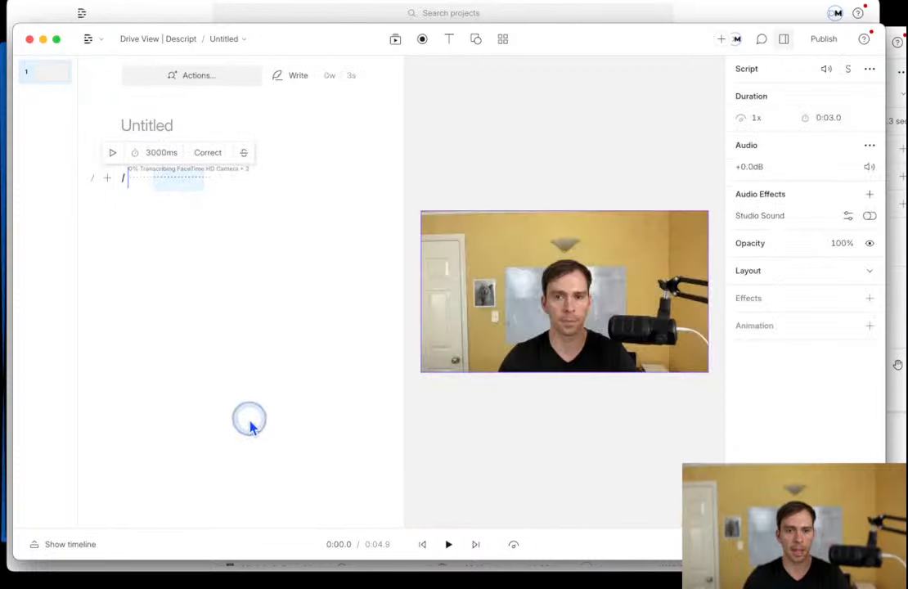
# Show the timeline for the camera recording and make it taller.
pyautogui.click(79, 547)
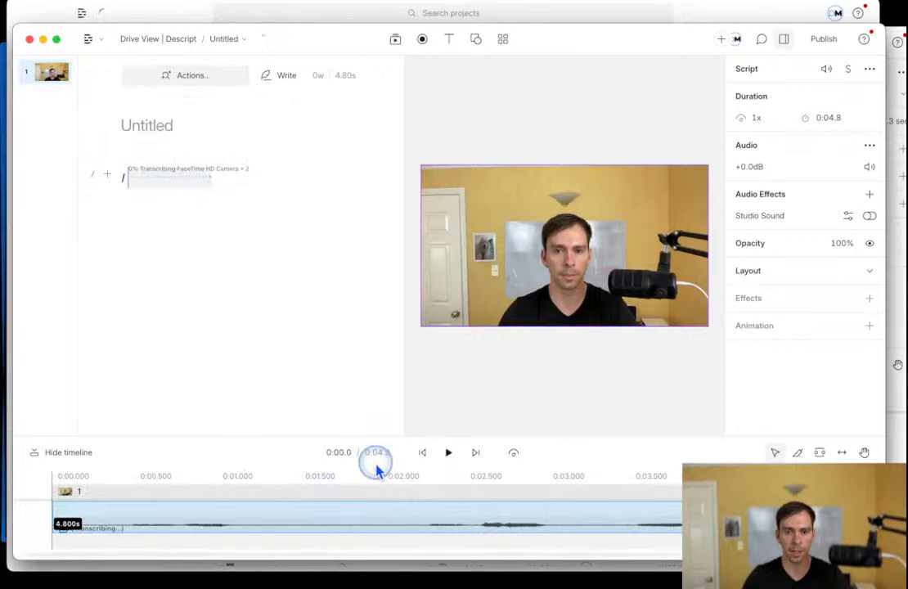
pyautogui.moveTo(362, 438); pyautogui.dragTo(372, 350)
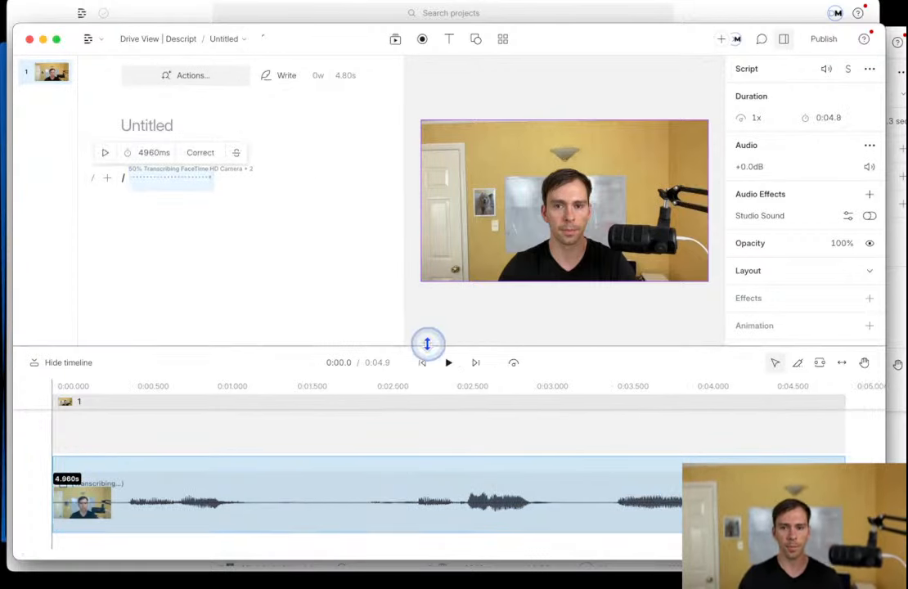
# Mask the camera clip with a circle and shrink it into the lower-left corner of the canvas.
pyautogui.moveTo(573, 204); pyautogui.dragTo(562, 182)
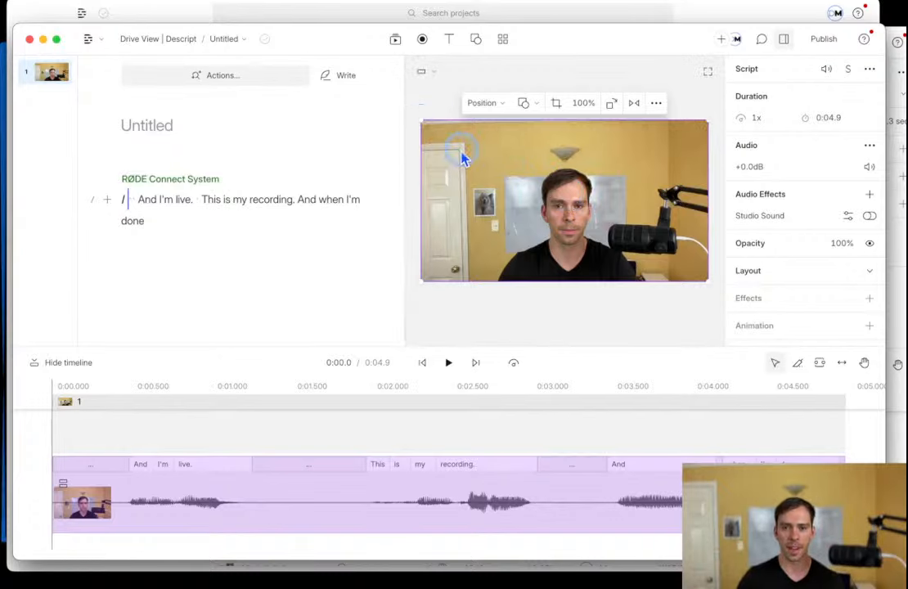
pyautogui.click(533, 106)
pyautogui.click(533, 152)
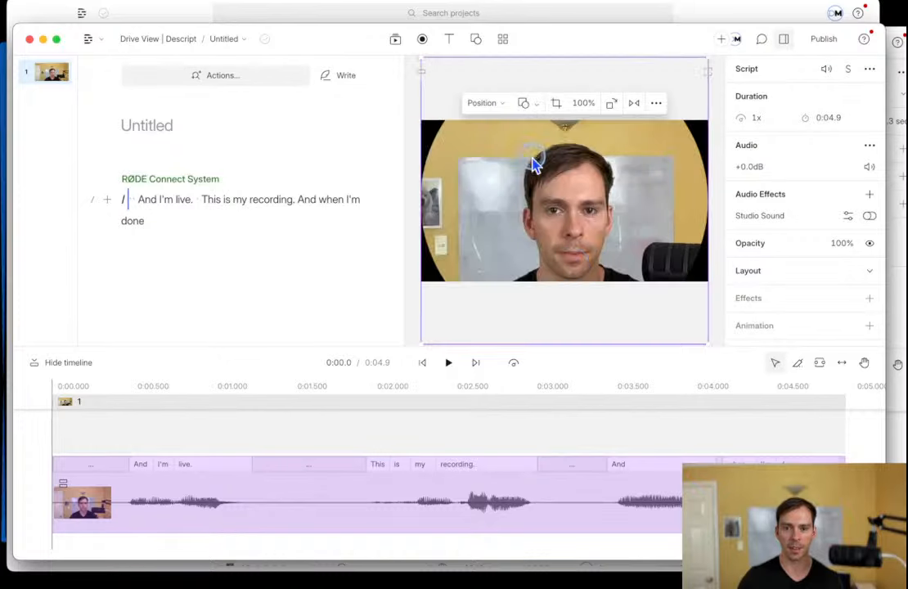
pyautogui.moveTo(704, 343); pyautogui.dragTo(513, 245)
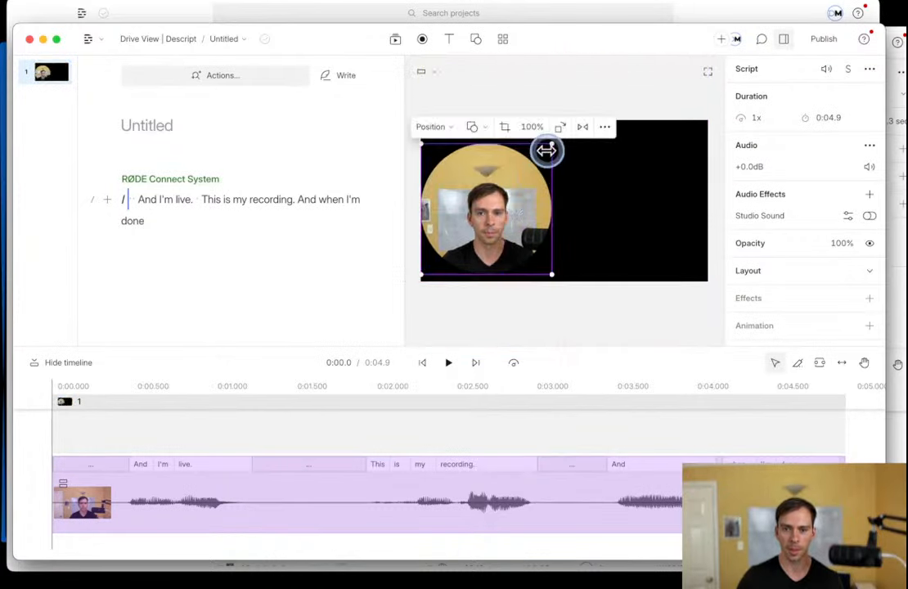
pyautogui.moveTo(548, 151); pyautogui.dragTo(474, 221)
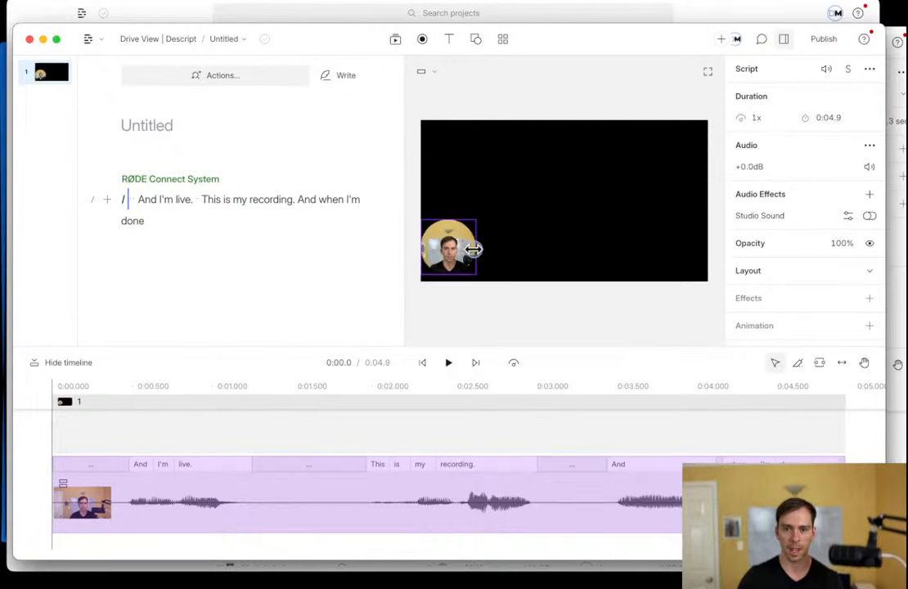
pyautogui.moveTo(418, 250); pyautogui.dragTo(417, 255)
pyautogui.click(589, 238)
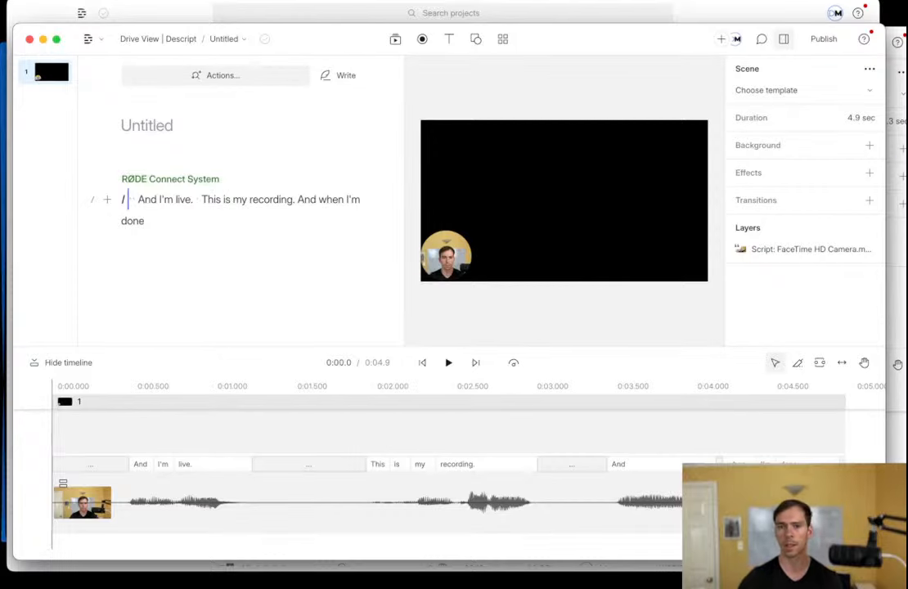
# Switch to the Drive View | Descript composition to view it, and return to the Untitled composition.
pyautogui.moveTo(578, 38); pyautogui.dragTo(606, 86)
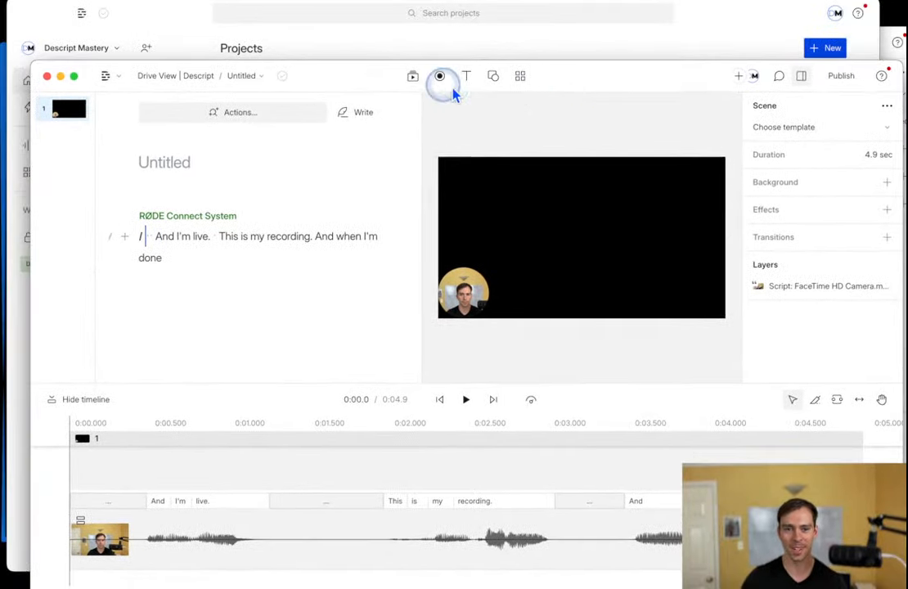
pyautogui.click(241, 75)
pyautogui.click(286, 137)
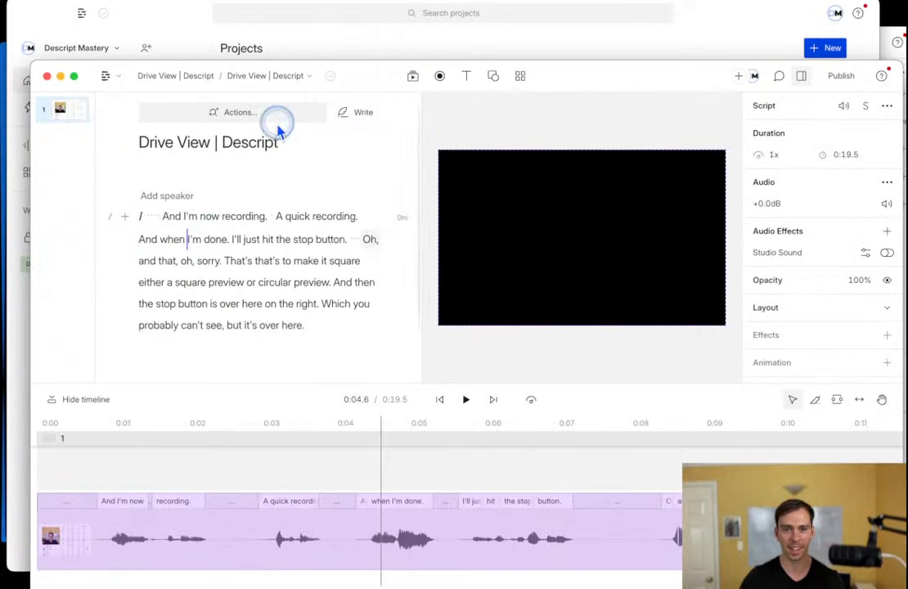
pyautogui.click(262, 77)
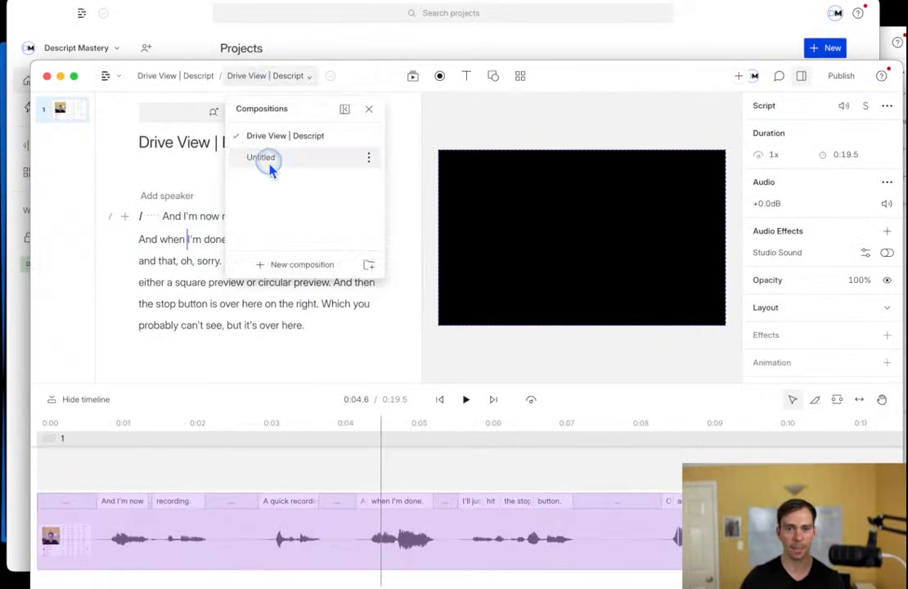
pyautogui.click(269, 164)
pyautogui.click(780, 77)
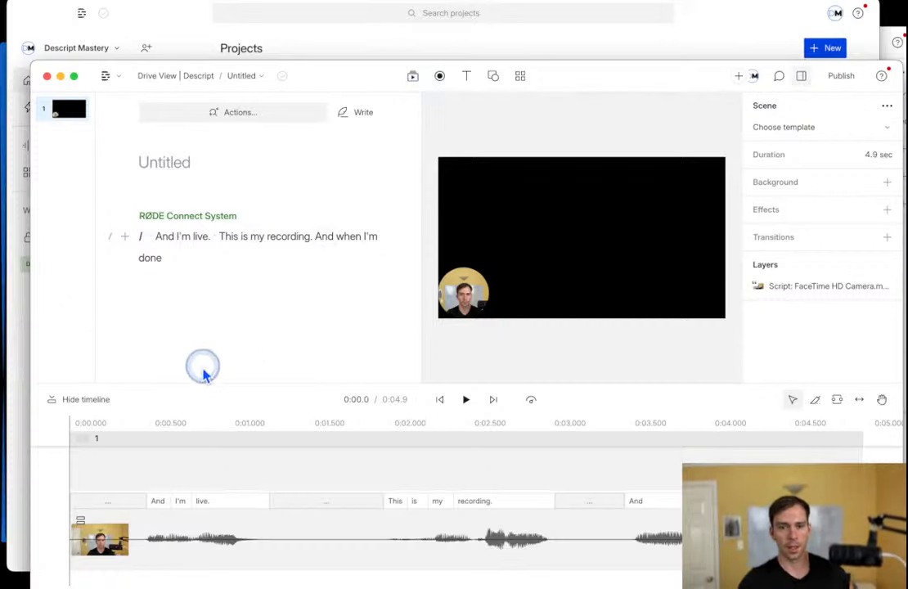
# Play back part of the camera recording, starting in the pause after "live.".
pyautogui.click(297, 513)
pyautogui.press('space')
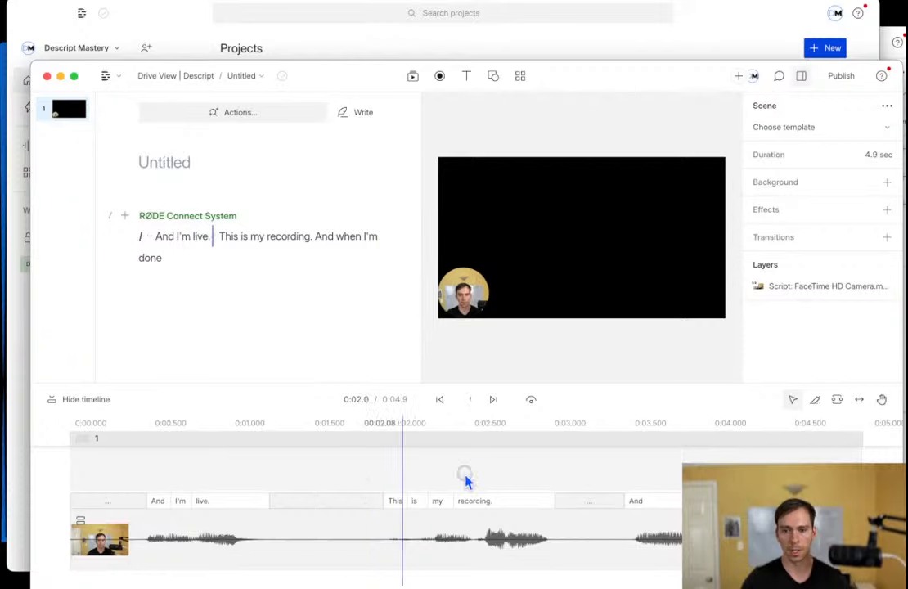
# Reposition the project window, shorten the timeline and widen the canvas area.
pyautogui.moveTo(544, 86); pyautogui.dragTo(531, 69)
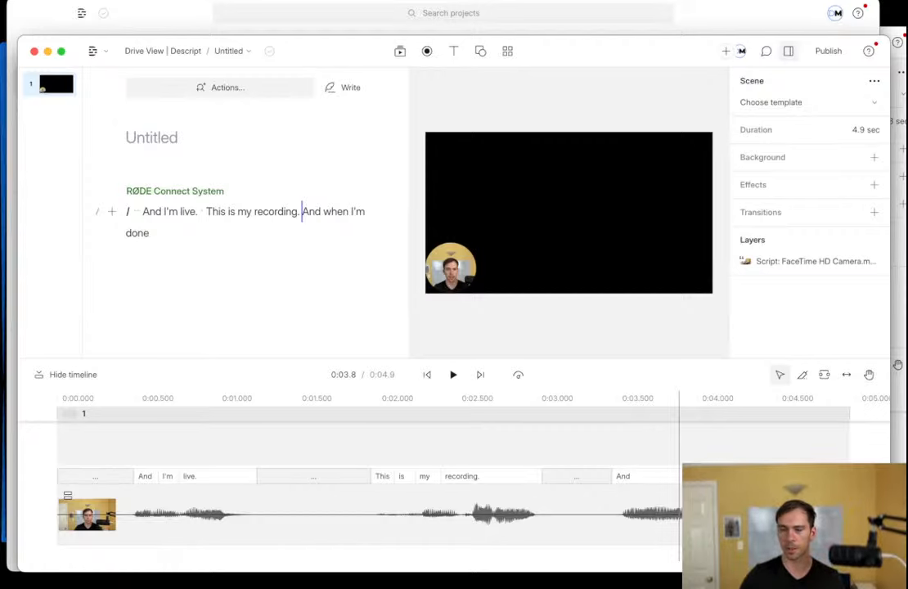
pyautogui.moveTo(633, 67)
pyautogui.mouseDown()
pyautogui.moveTo(646, 135)
pyautogui.moveTo(638, 70)
pyautogui.mouseUp()
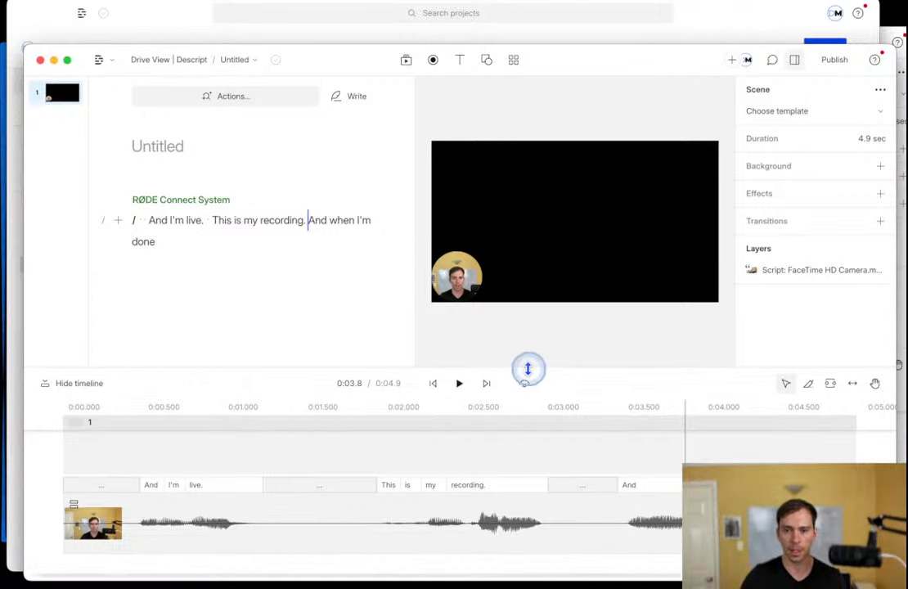
pyautogui.moveTo(528, 369); pyautogui.dragTo(530, 390)
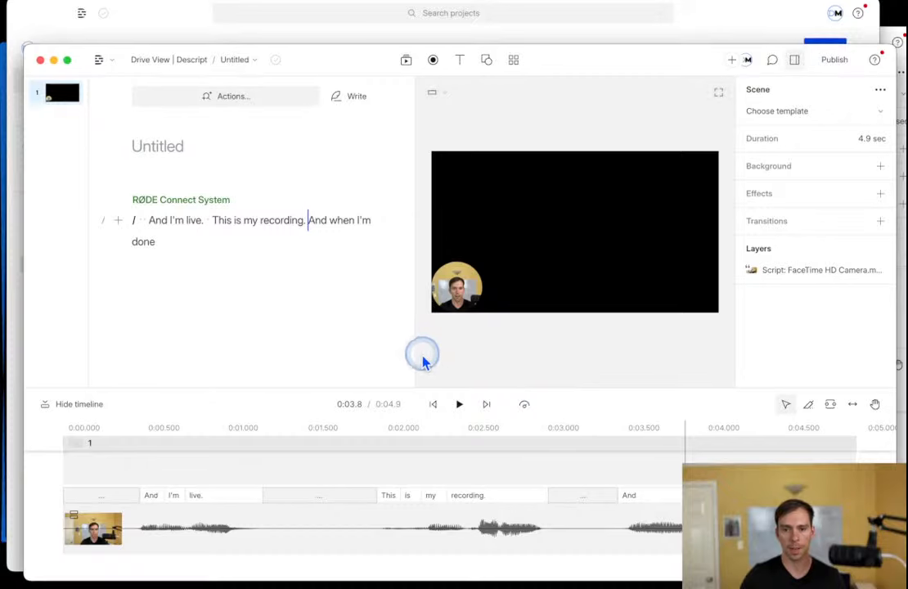
pyautogui.moveTo(423, 361); pyautogui.dragTo(365, 346)
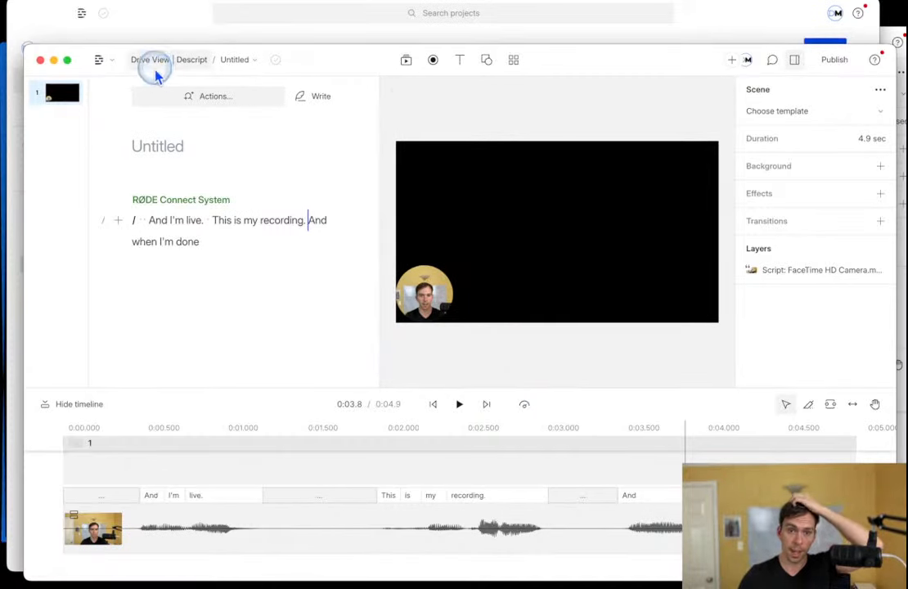
# Leave the open project and return to the full project list.
pyautogui.click(98, 60)
pyautogui.click(100, 90)
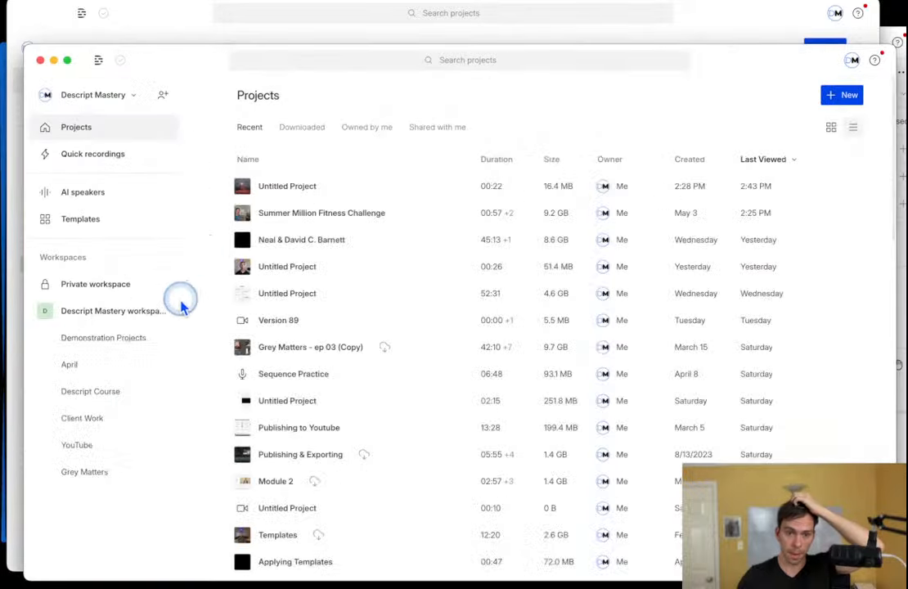
# Find the Animation Demo project in the Demonstration Projects folder and open it.
pyautogui.click(101, 342)
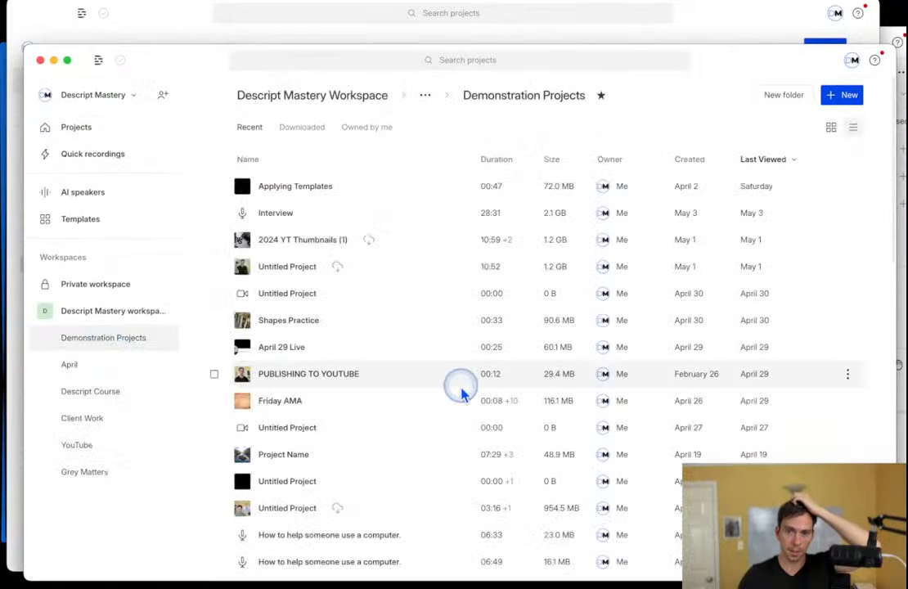
pyautogui.scroll(-15, 460, 394)
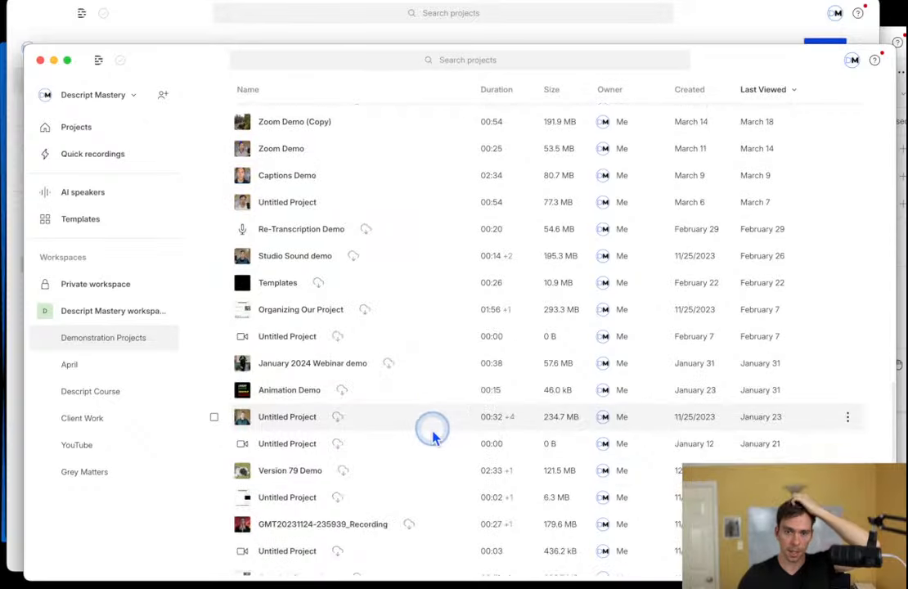
pyautogui.scroll(2, 432, 435)
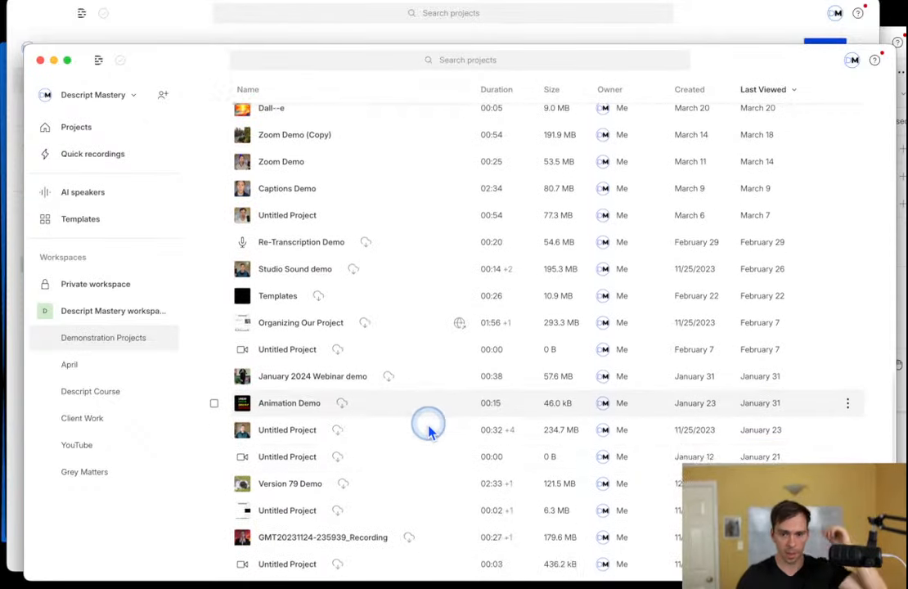
pyautogui.scroll(-3, 429, 429)
pyautogui.scroll(10, 421, 428)
pyautogui.scroll(-10, 396, 405)
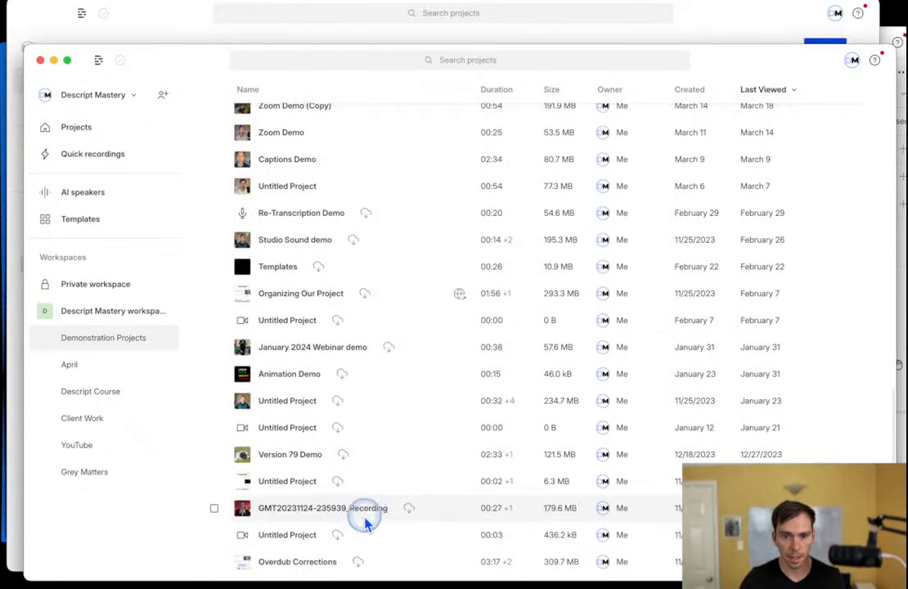
pyautogui.click(276, 382)
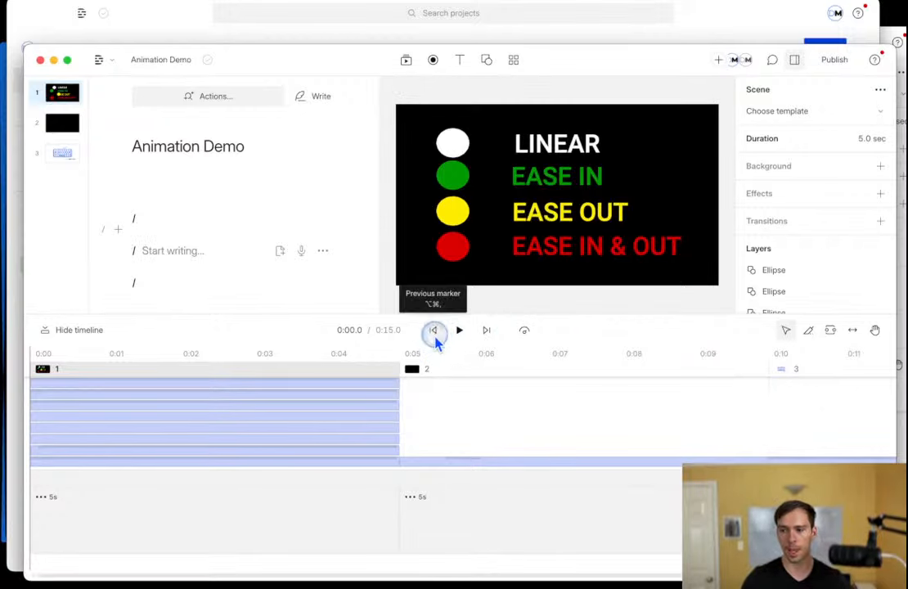
# Play the first scene's circle animation and return the playhead to the start.
pyautogui.click(459, 333)
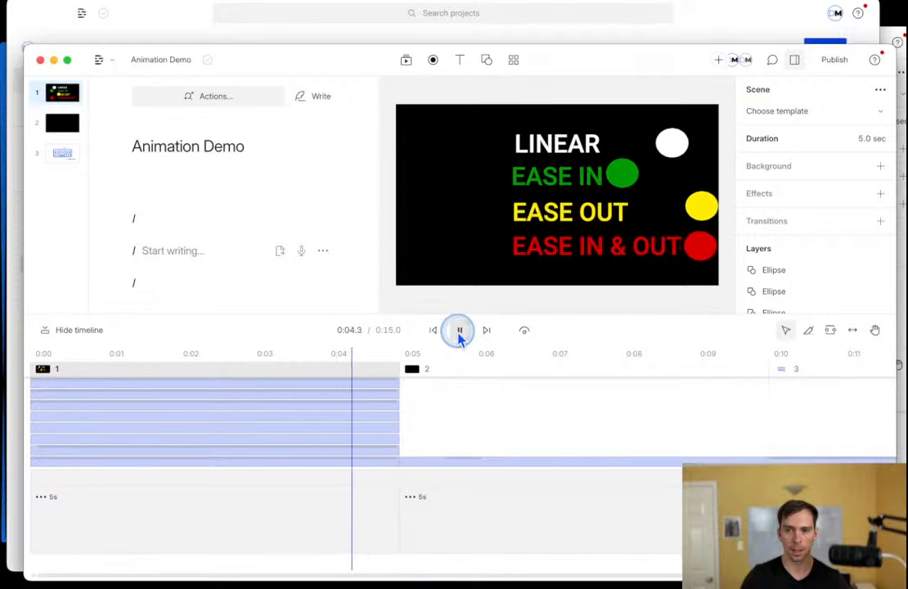
pyautogui.click(460, 333)
pyautogui.click(435, 331)
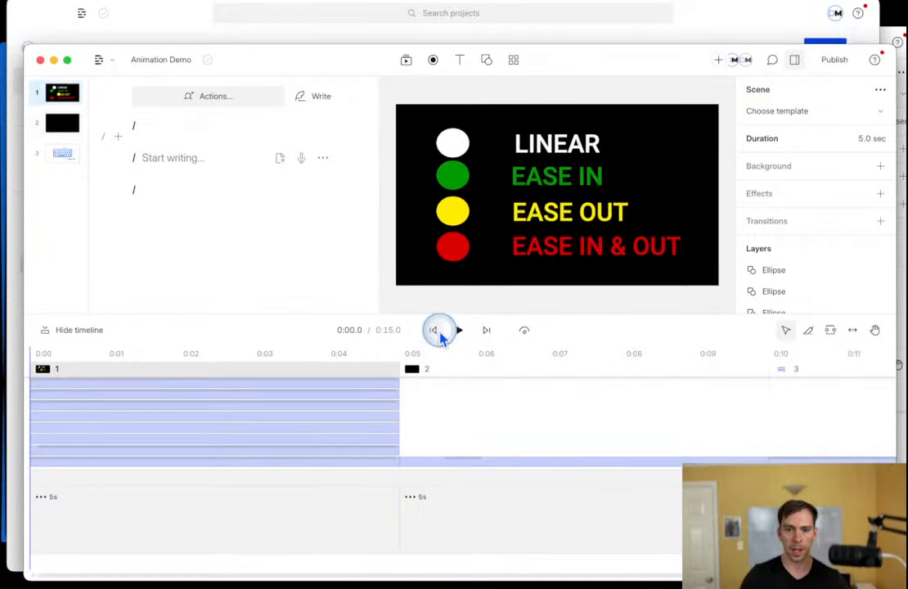
# Select the white, green, yellow and red circles one after another on the first scene's canvas.
pyautogui.click(456, 148)
pyautogui.click(460, 152)
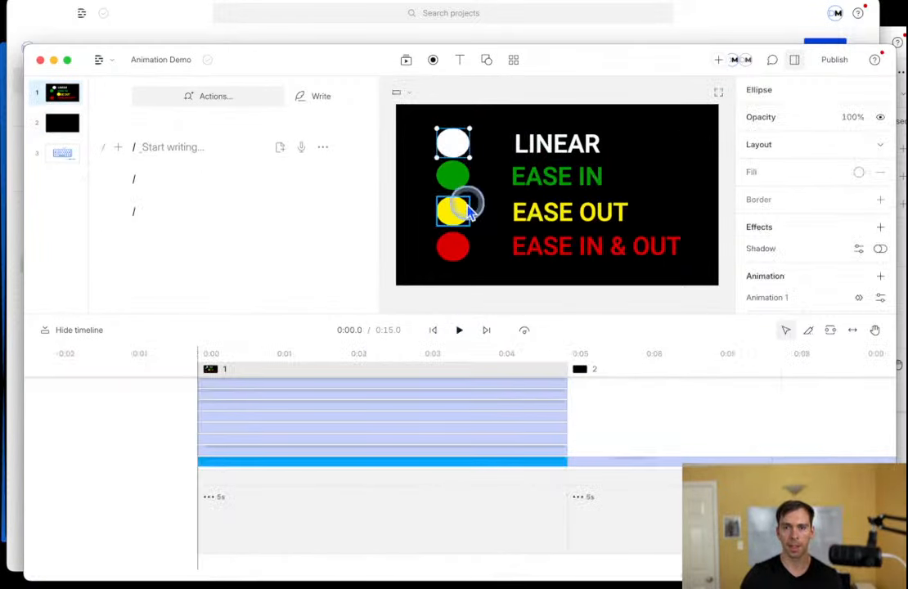
pyautogui.click(454, 181)
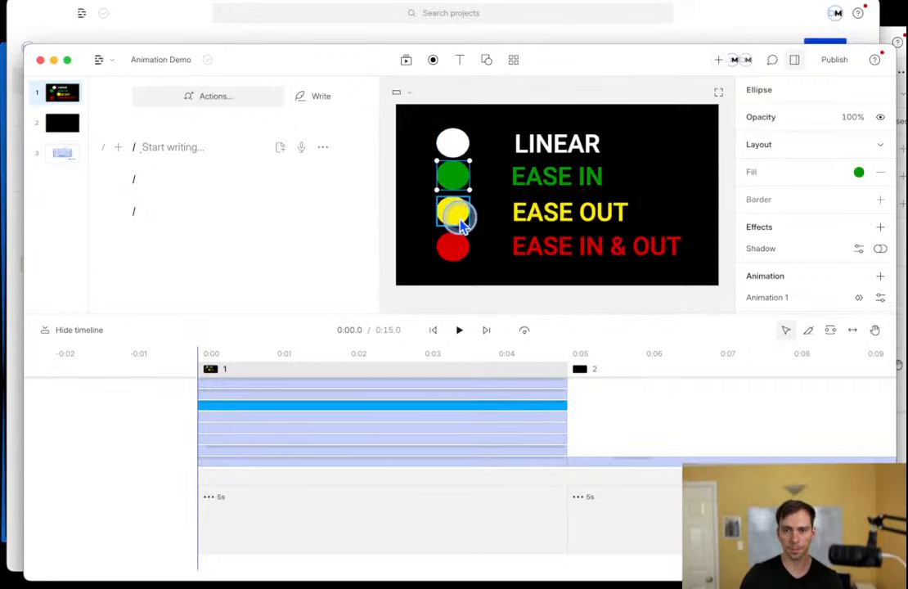
pyautogui.click(460, 221)
pyautogui.click(459, 259)
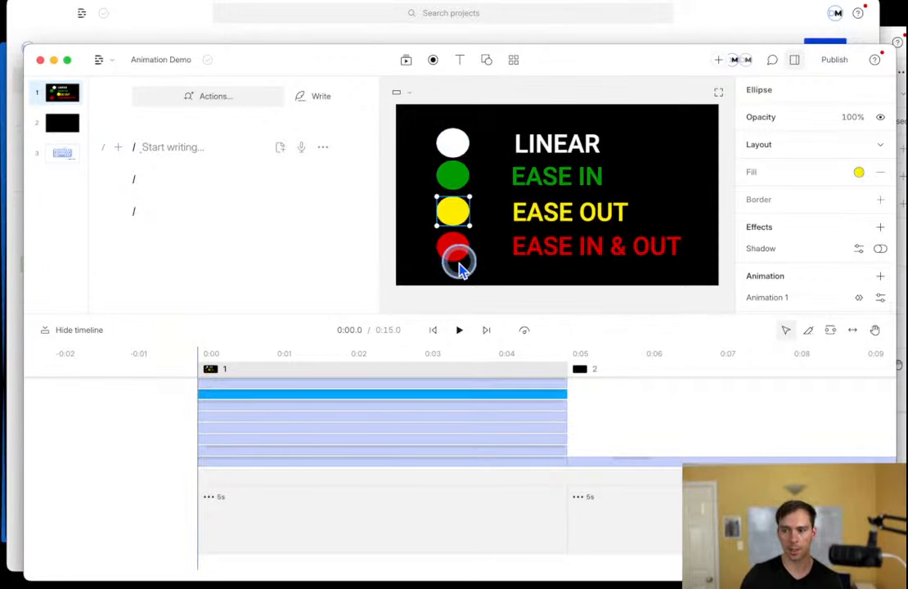
# Replay the first scene, move the playhead back near the scene's end and select the yellow circle.
pyautogui.click(437, 338)
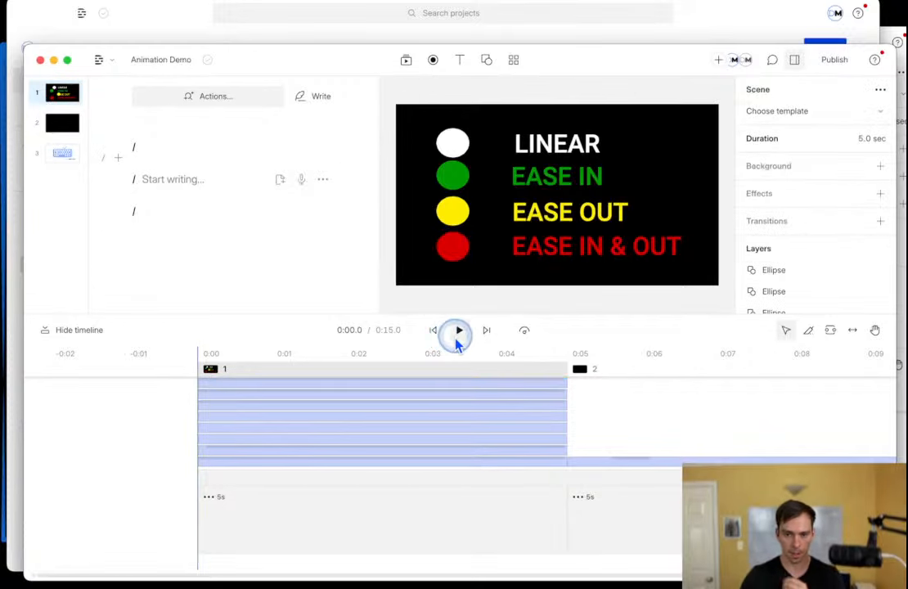
pyautogui.click(456, 342)
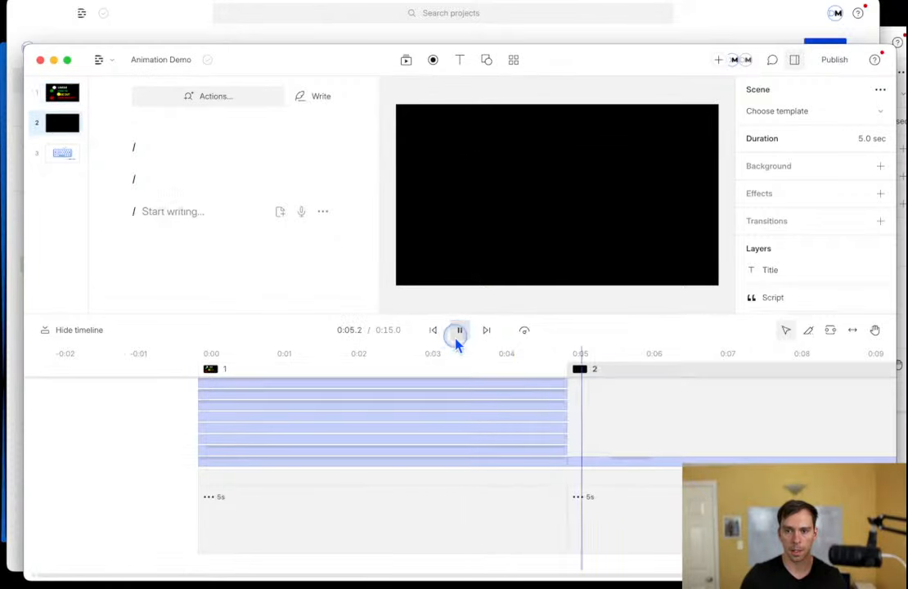
pyautogui.click(457, 343)
pyautogui.click(557, 369)
pyautogui.click(701, 214)
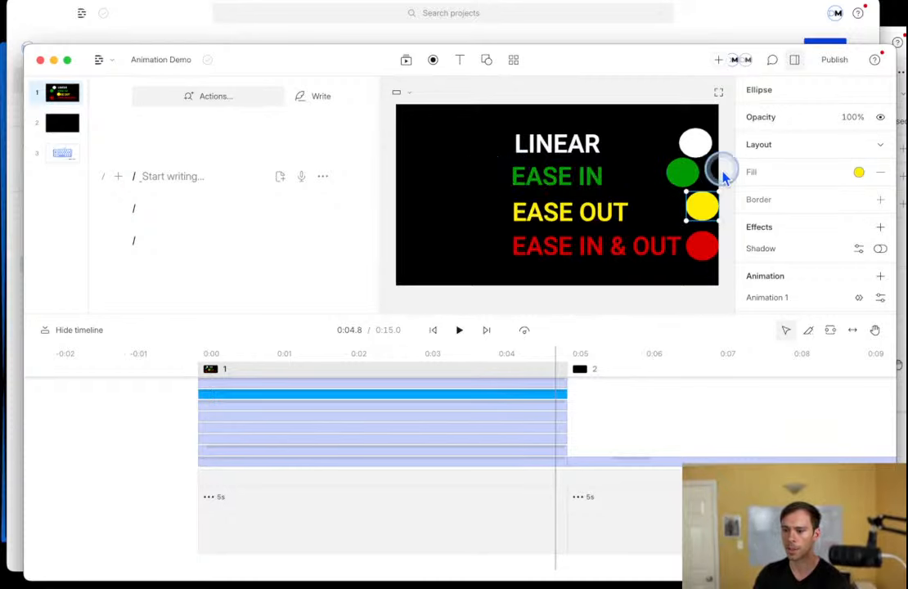
# Play the easing comparison once more from the beginning and stop in the second scene.
pyautogui.click(433, 330)
pyautogui.click(470, 342)
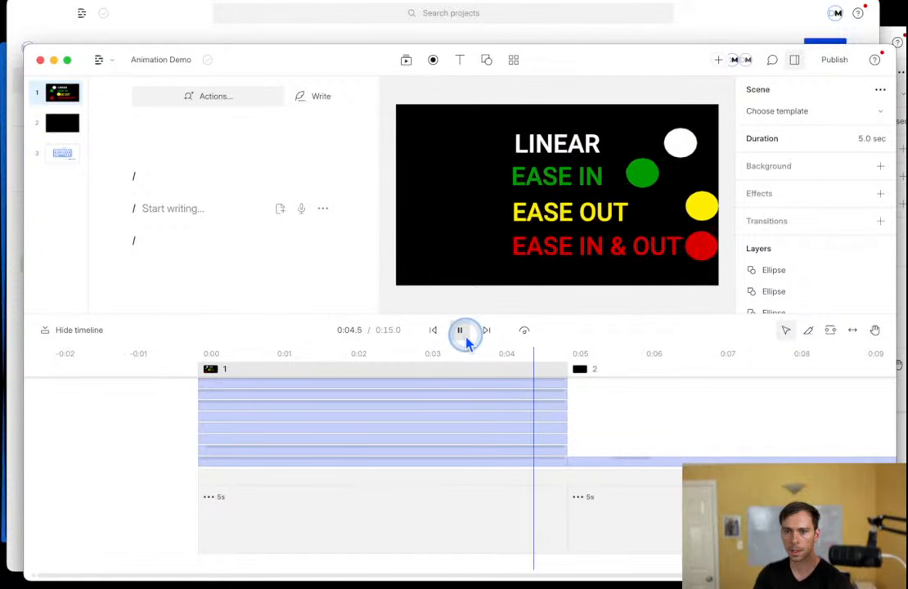
pyautogui.click(462, 334)
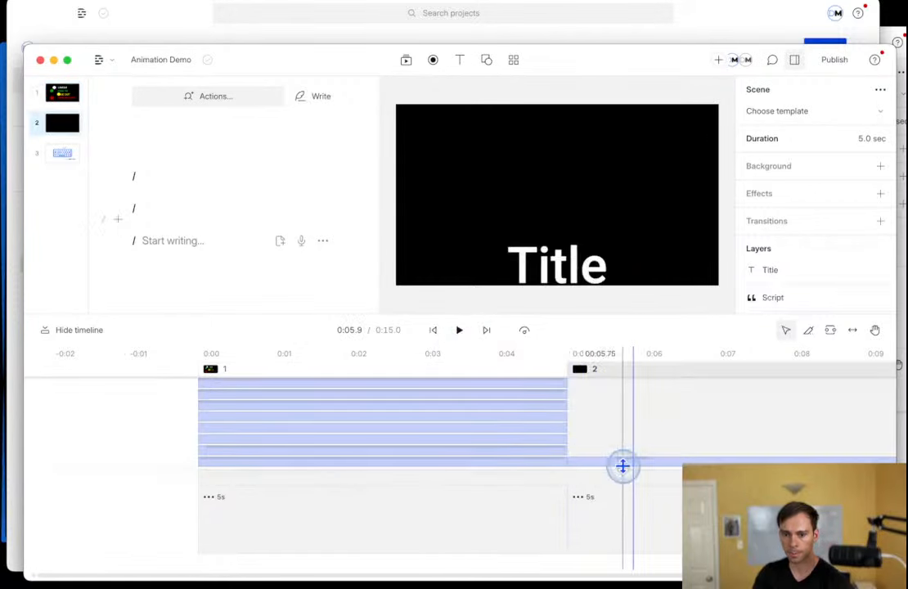
# Show the white circle's Animation 1 keyframes in the timeline and view its start and end keyframes.
pyautogui.click(618, 406)
pyautogui.moveTo(618, 406); pyautogui.dragTo(513, 361)
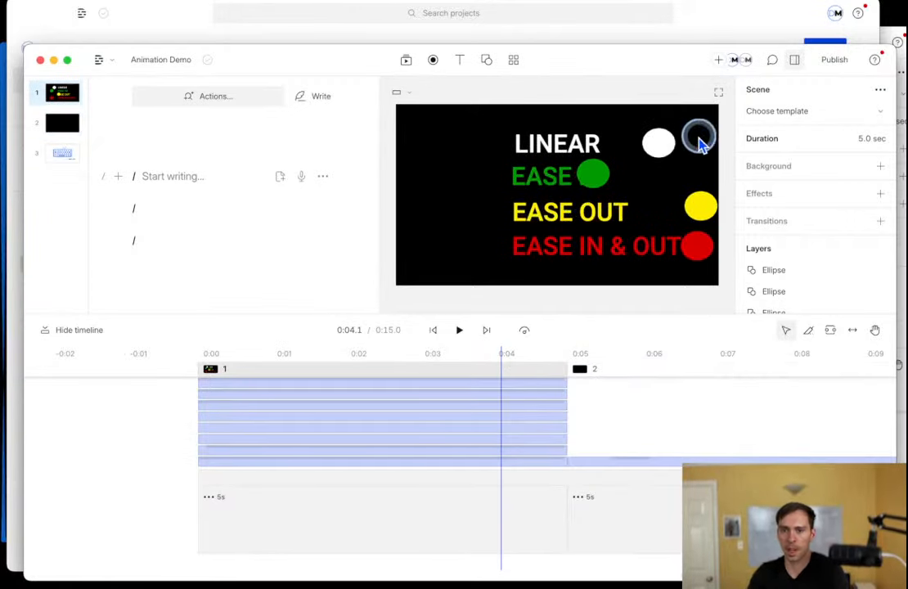
pyautogui.click(658, 139)
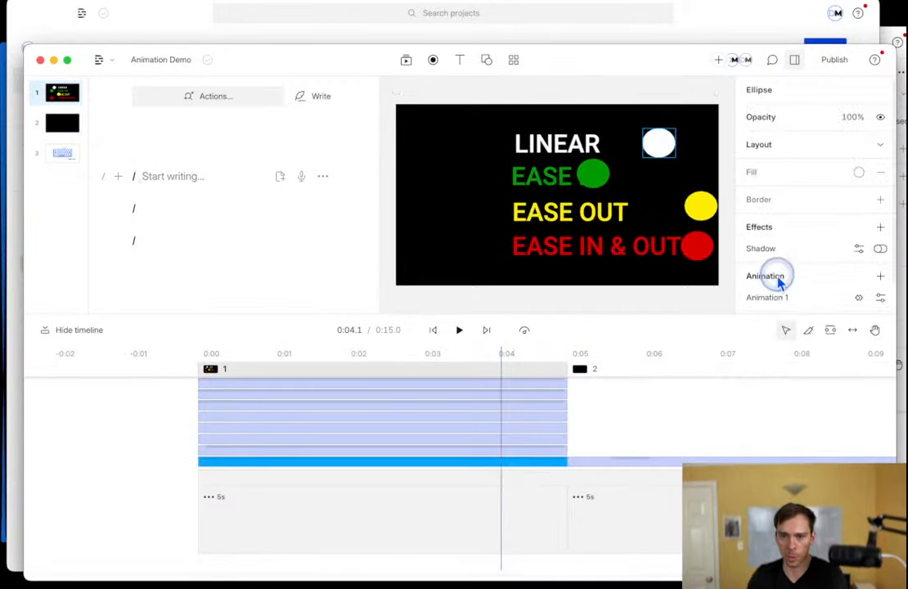
pyautogui.scroll(-1, 818, 245)
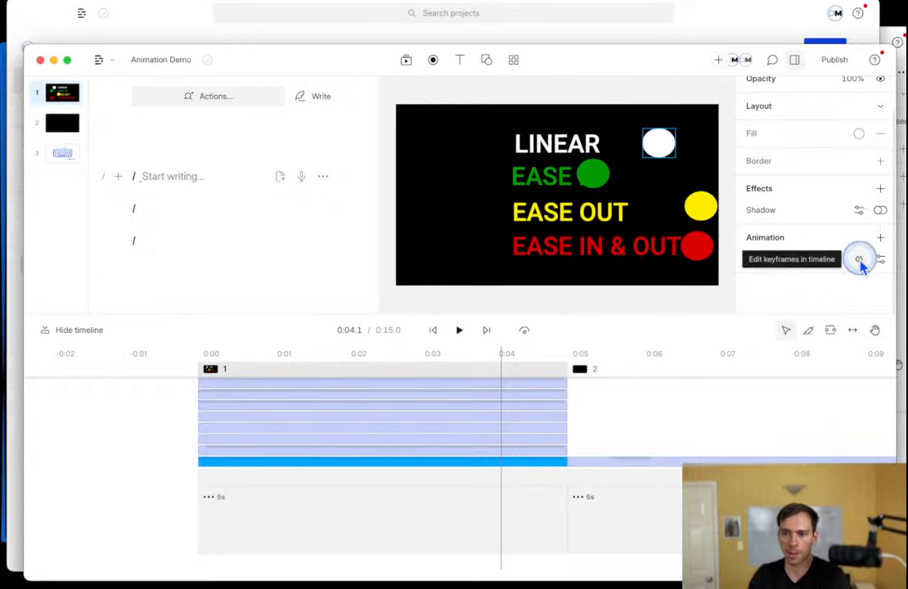
pyautogui.click(859, 260)
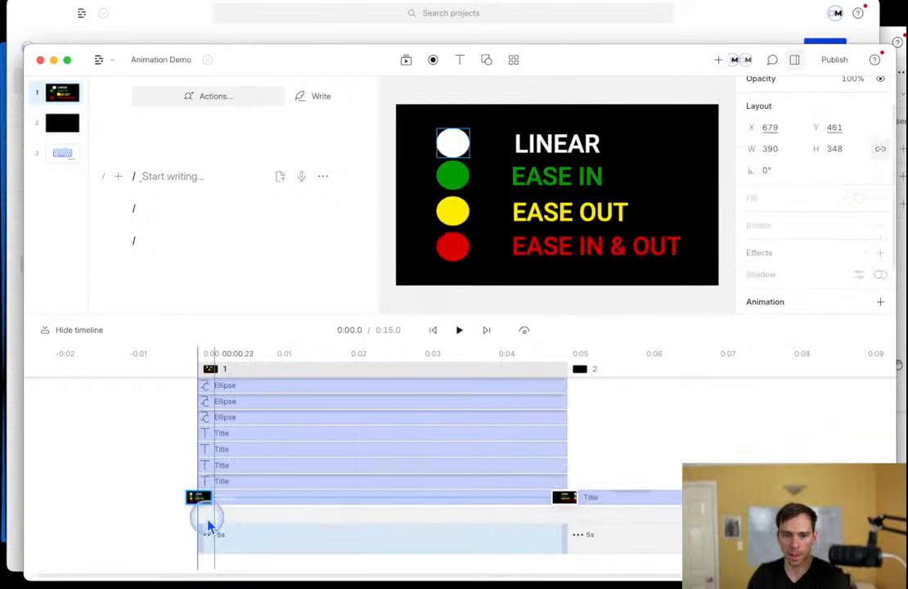
pyautogui.click(196, 501)
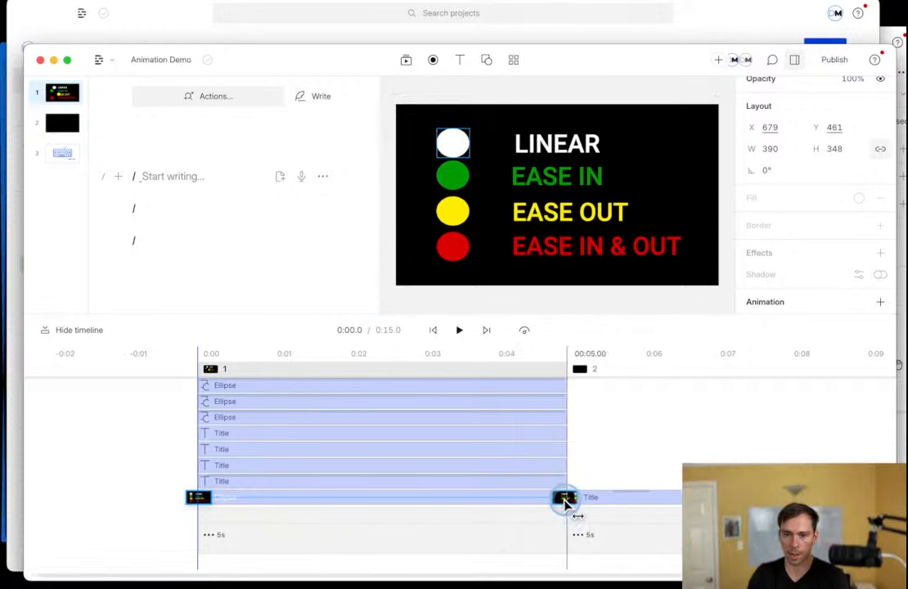
pyautogui.click(565, 501)
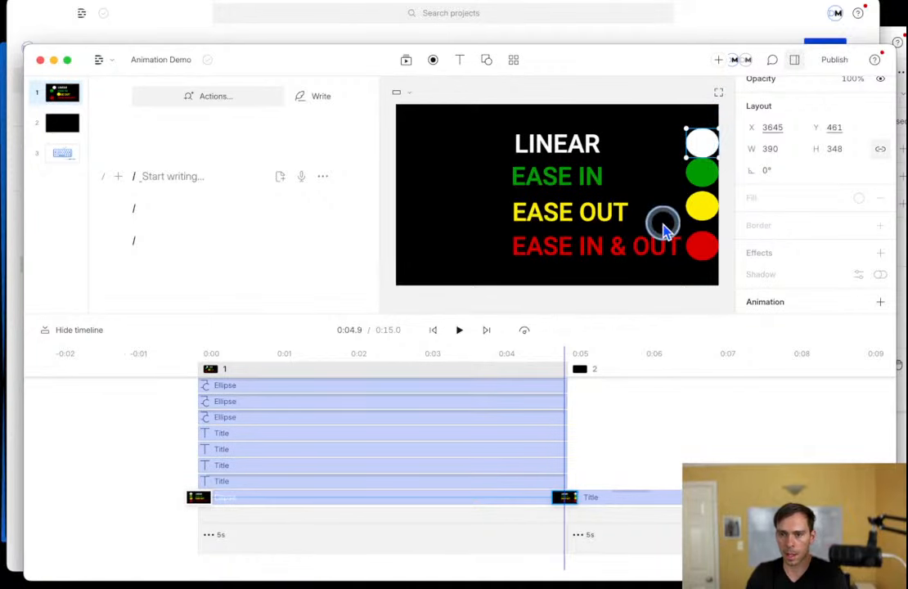
# Inspect the easing setting of the white circle's Animation 1 and close the animation settings.
pyautogui.scroll(-2, 822, 275)
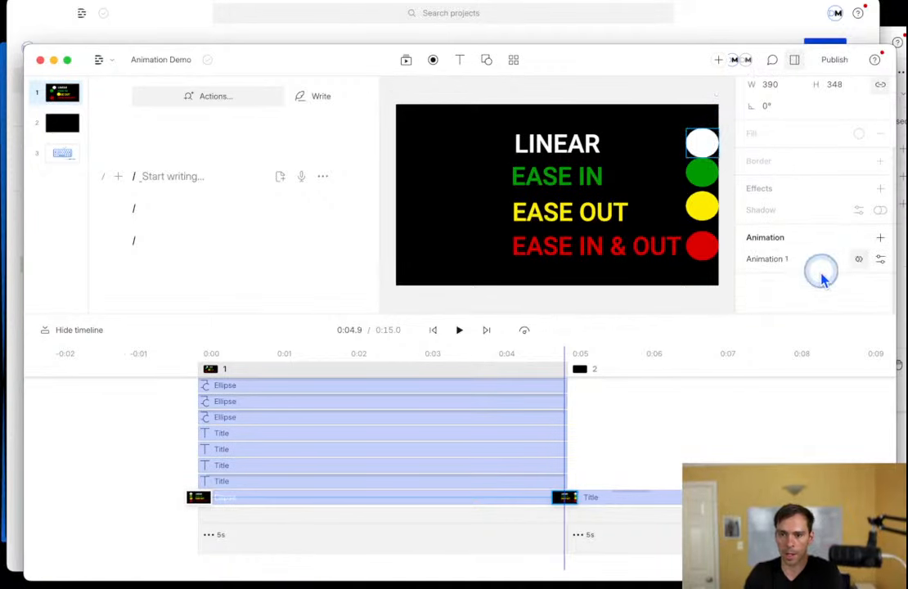
pyautogui.click(881, 262)
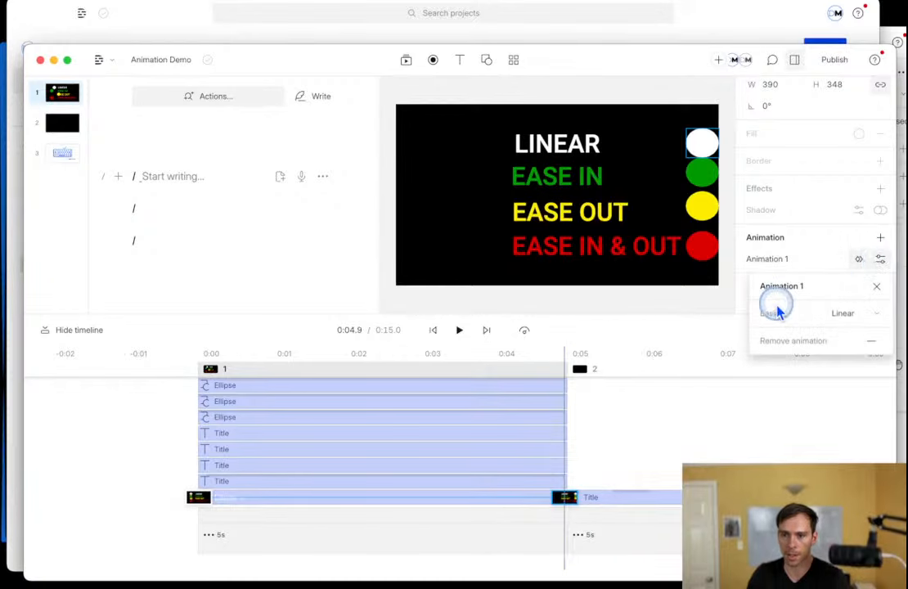
pyautogui.click(841, 316)
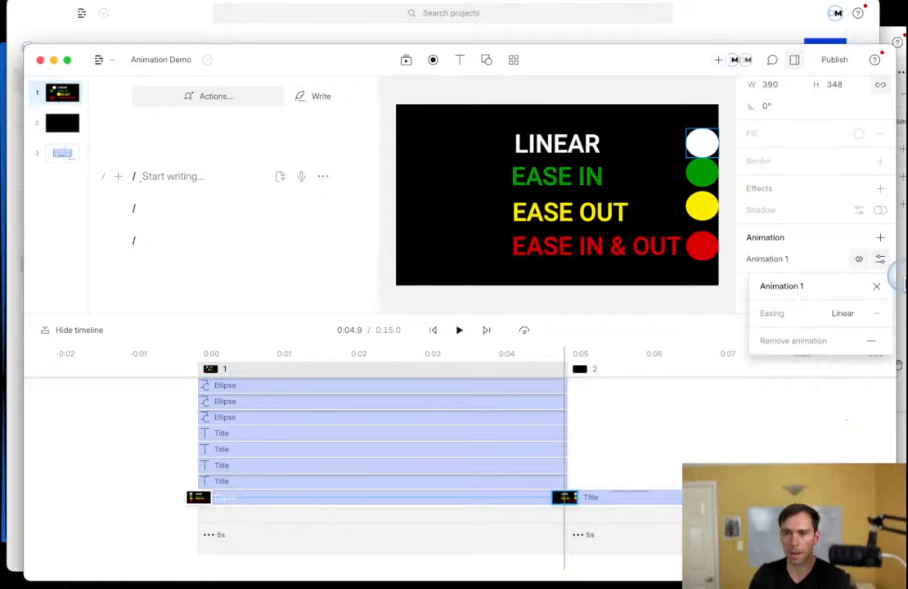
pyautogui.click(876, 288)
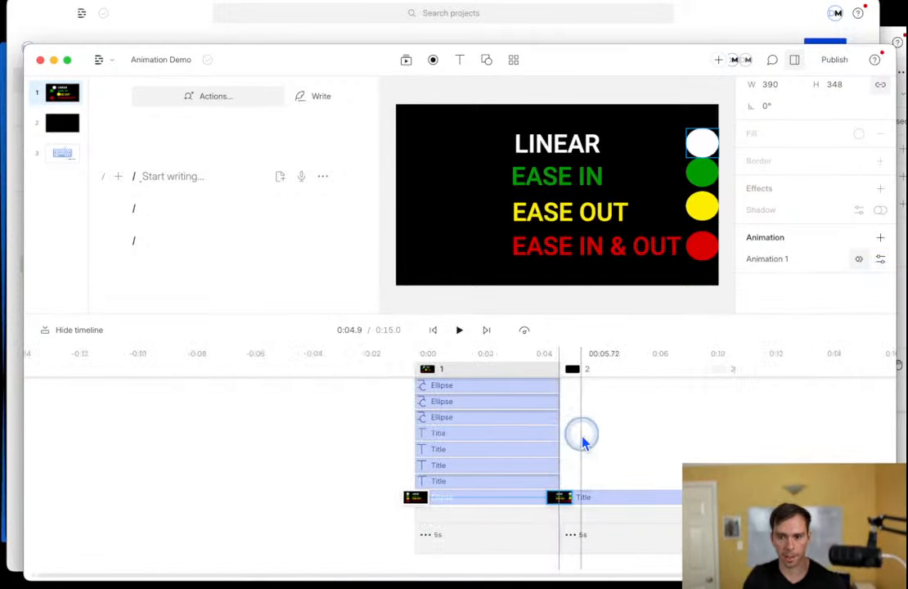
# Leave keyframe editing and play the first scene from the start of the composition.
pyautogui.click(704, 451)
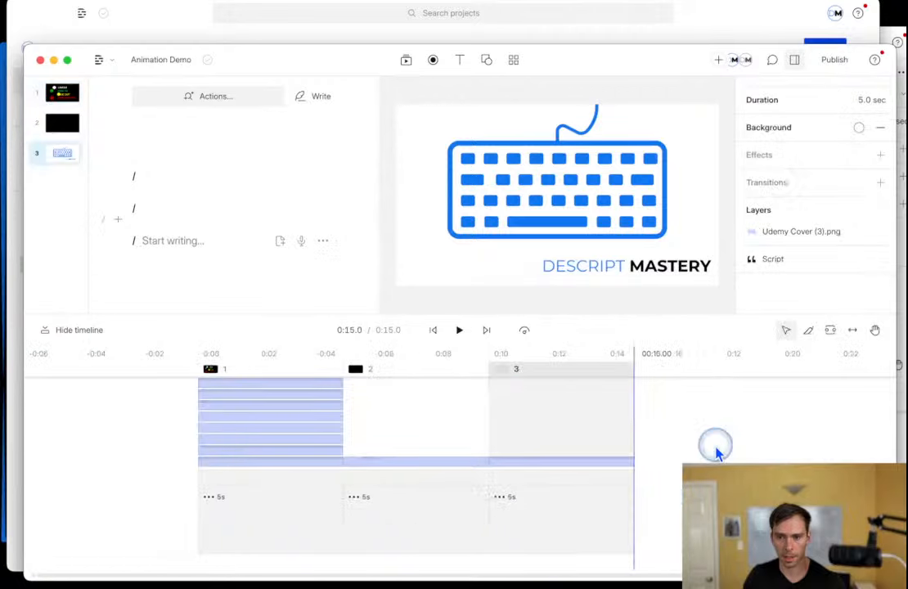
pyautogui.click(286, 368)
pyautogui.click(438, 332)
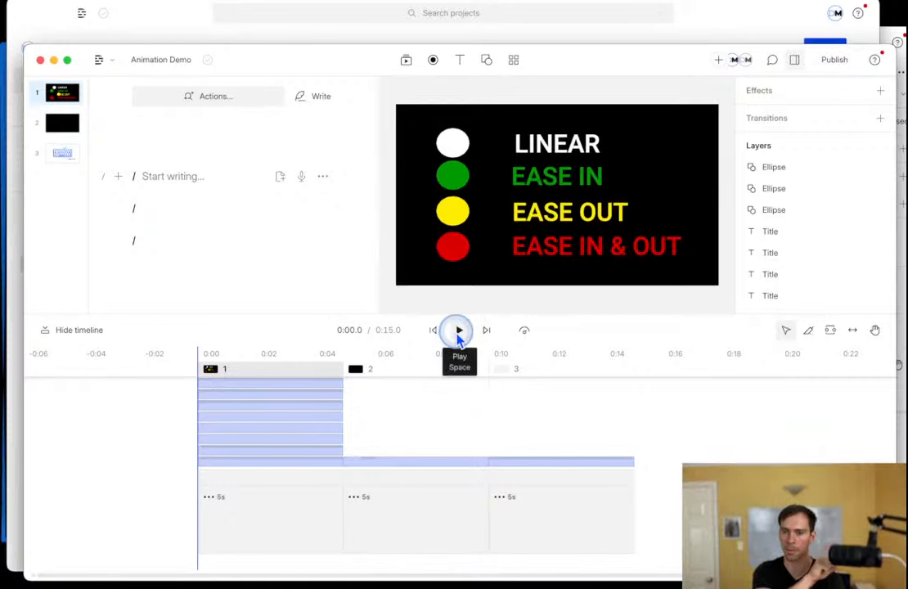
pyautogui.click(458, 332)
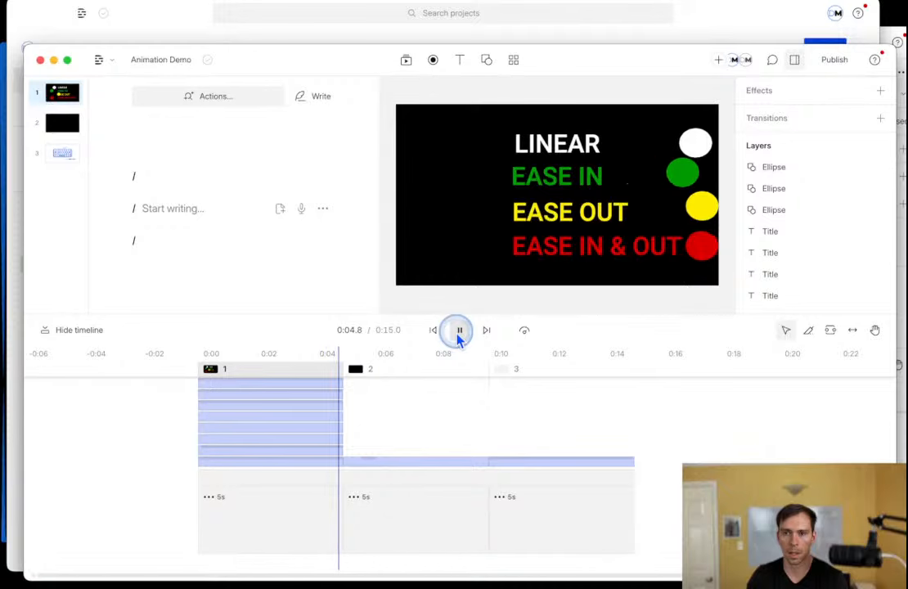
pyautogui.click(459, 333)
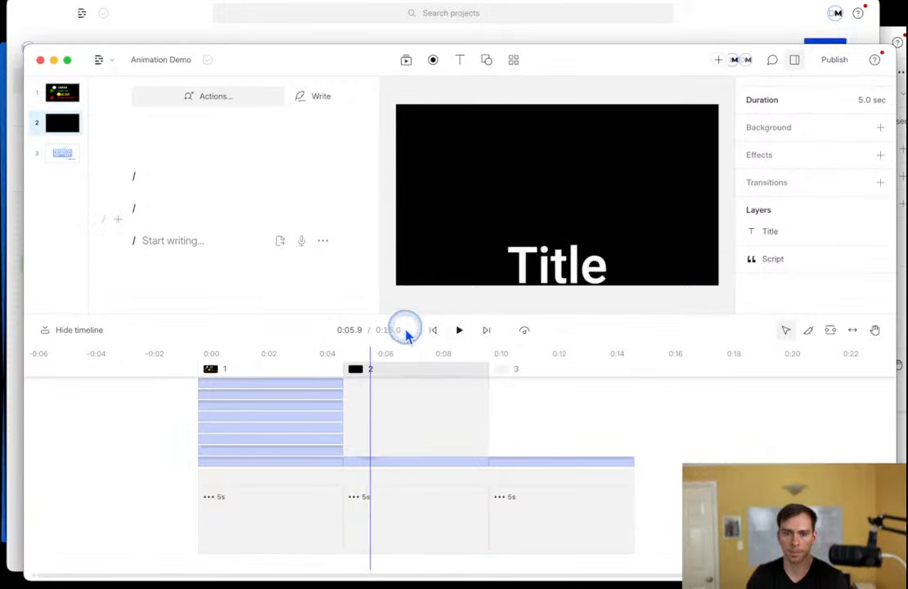
# Show the green circle's keyframes, go to its end keyframe and open the Animation 1 easing settings.
pyautogui.click(341, 372)
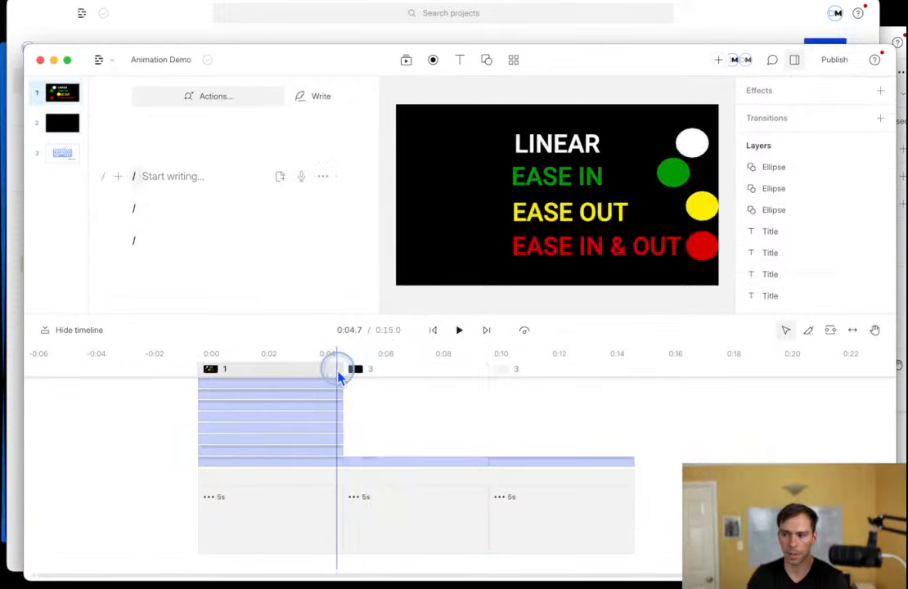
pyautogui.click(668, 182)
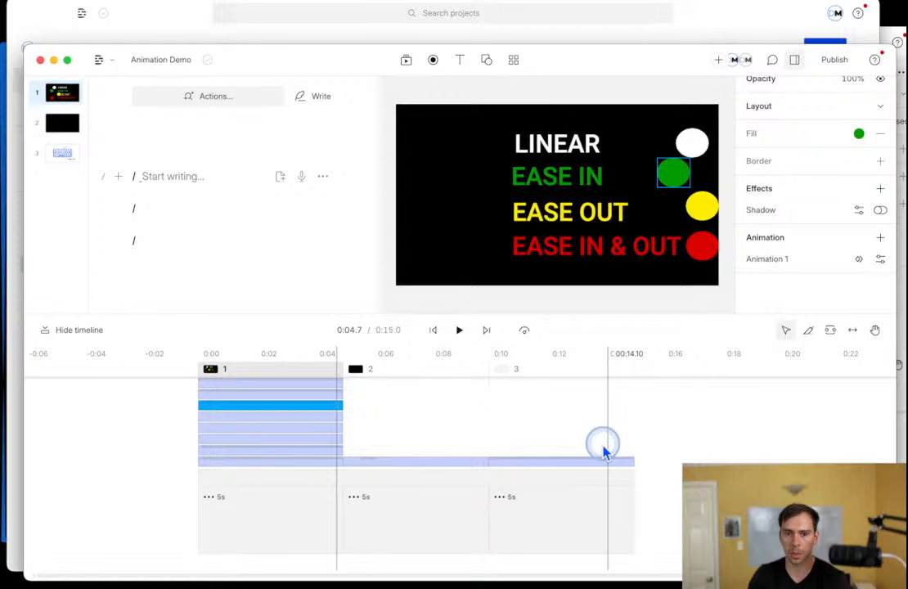
pyautogui.click(860, 261)
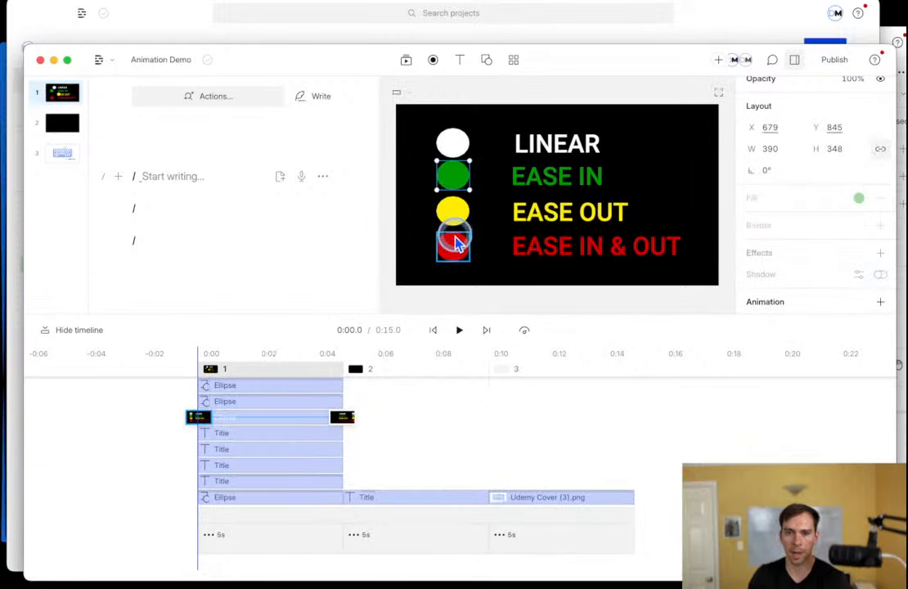
pyautogui.click(347, 419)
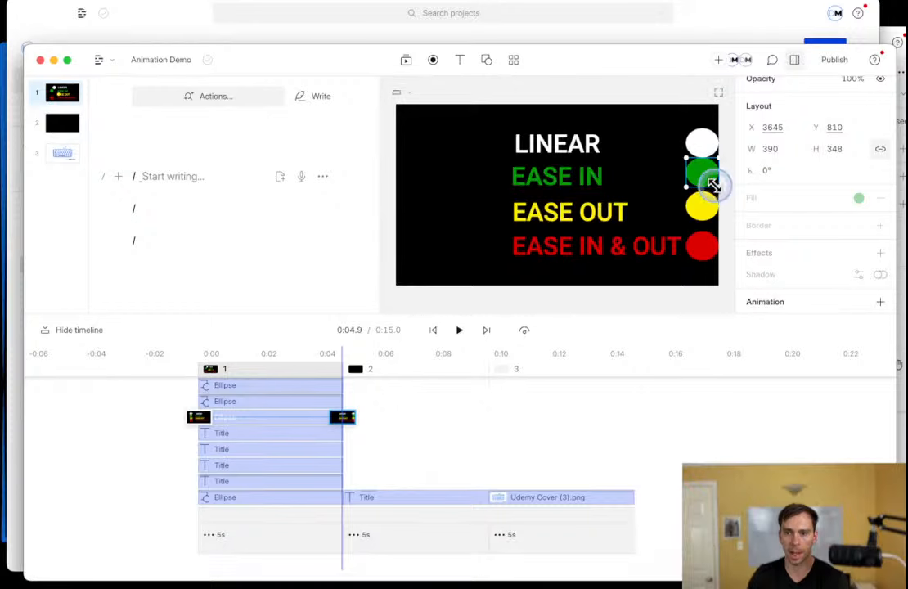
pyautogui.scroll(-3, 811, 280)
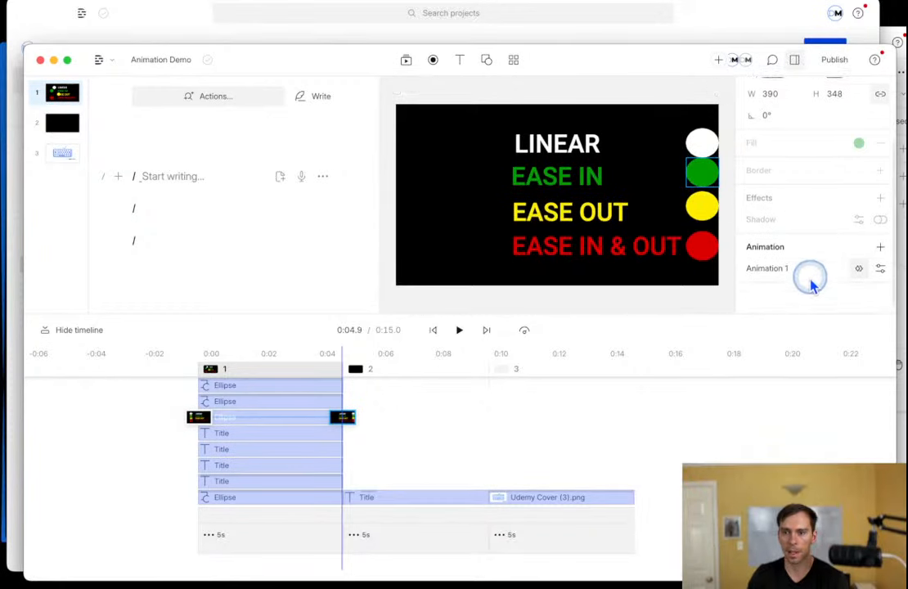
pyautogui.click(879, 260)
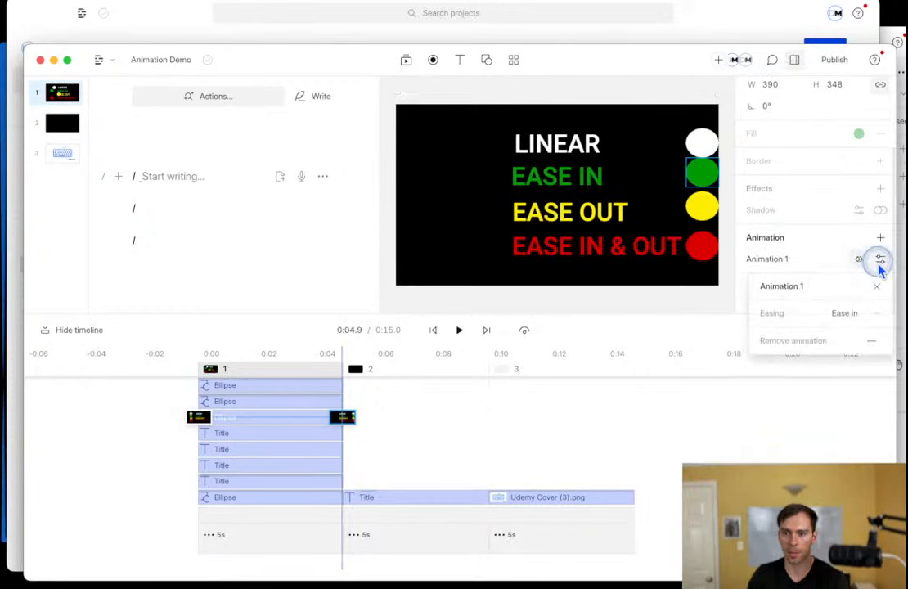
# Inspect the easing options for the green circle's Animation 1 without changing them and close the animation settings.
pyautogui.click(856, 314)
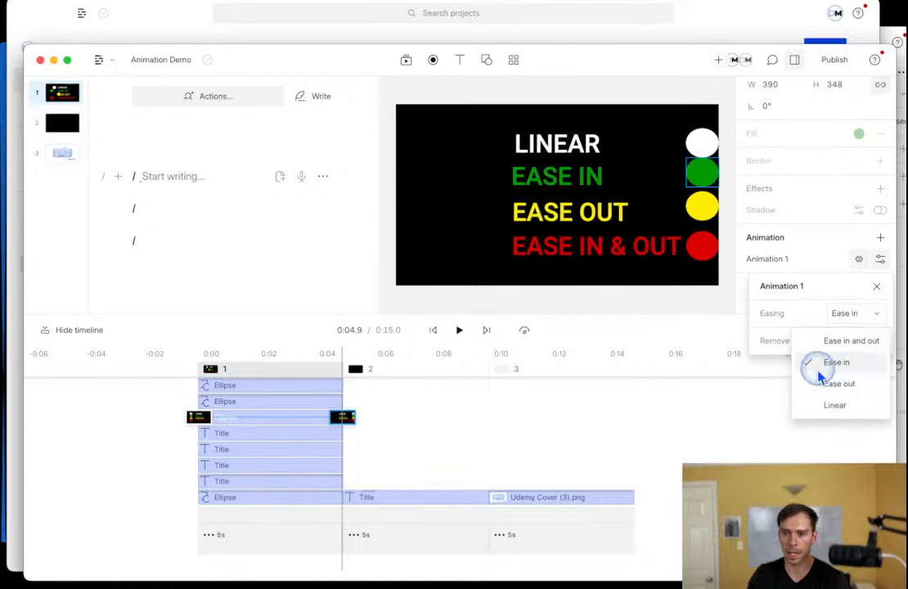
pyautogui.click(883, 293)
pyautogui.click(880, 289)
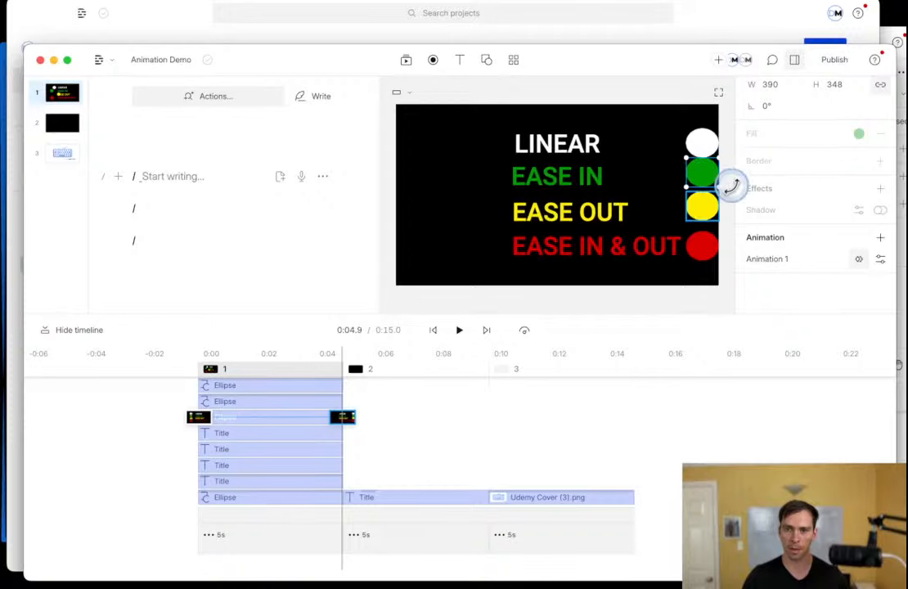
# Play the first scene from the start, pause near its end and move the playhead back to about 0:04.7.
pyautogui.click(436, 331)
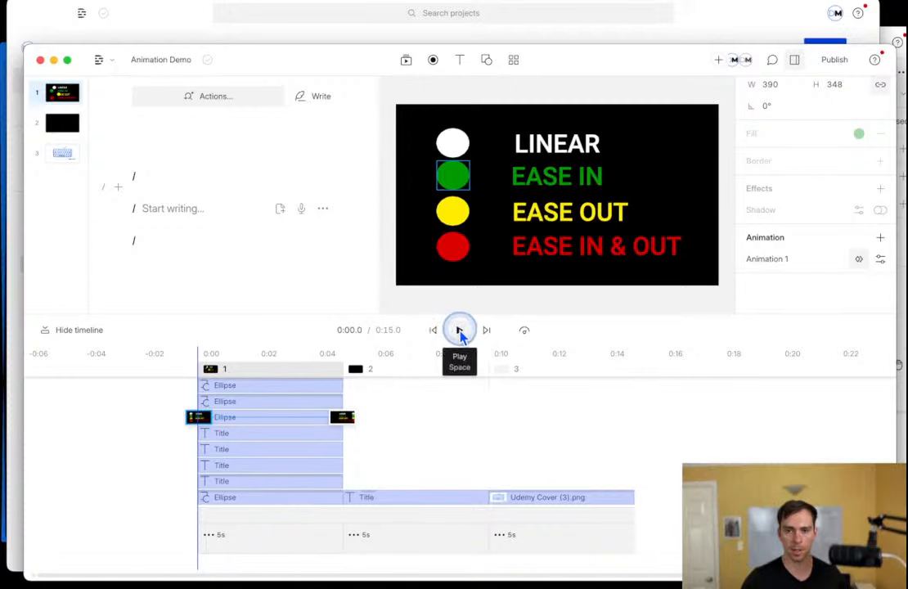
pyautogui.click(459, 331)
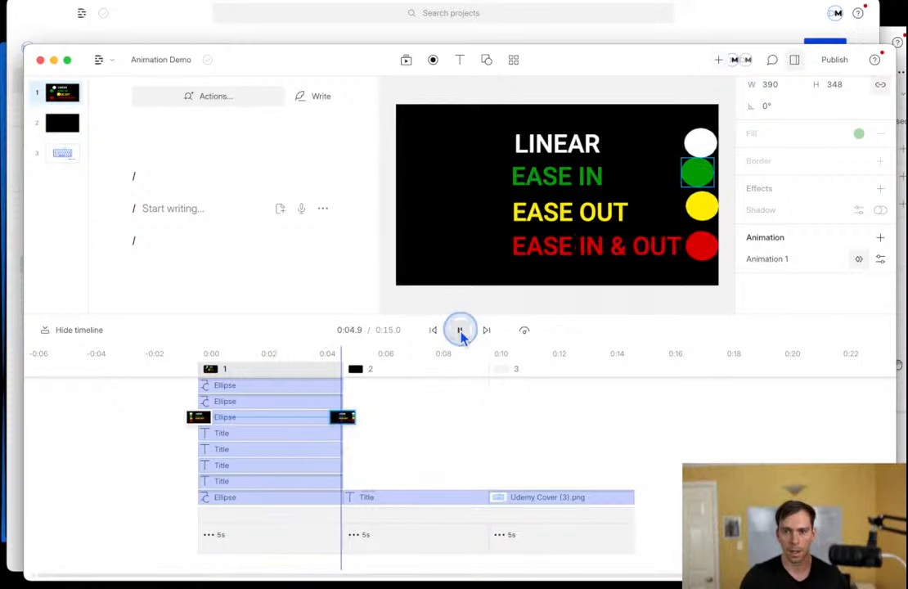
pyautogui.click(460, 330)
pyautogui.moveTo(355, 381); pyautogui.dragTo(336, 378)
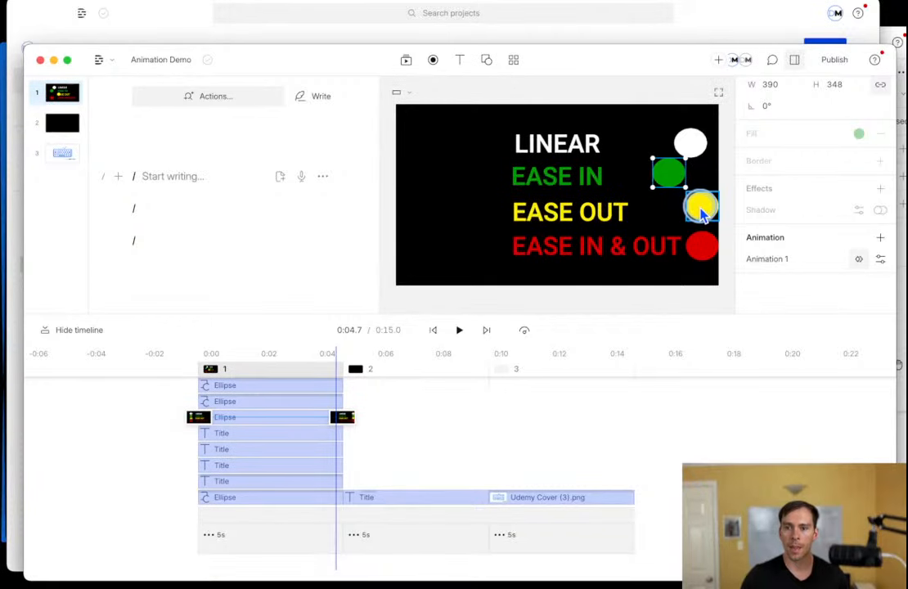
# Select the yellow circle and show its Animation 1 keyframes in the timeline.
pyautogui.click(701, 211)
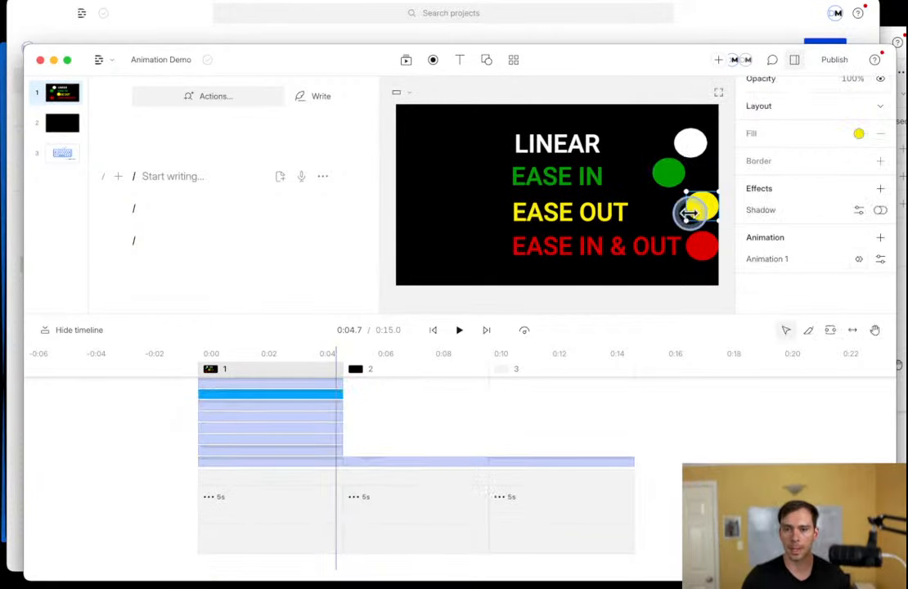
pyautogui.click(856, 261)
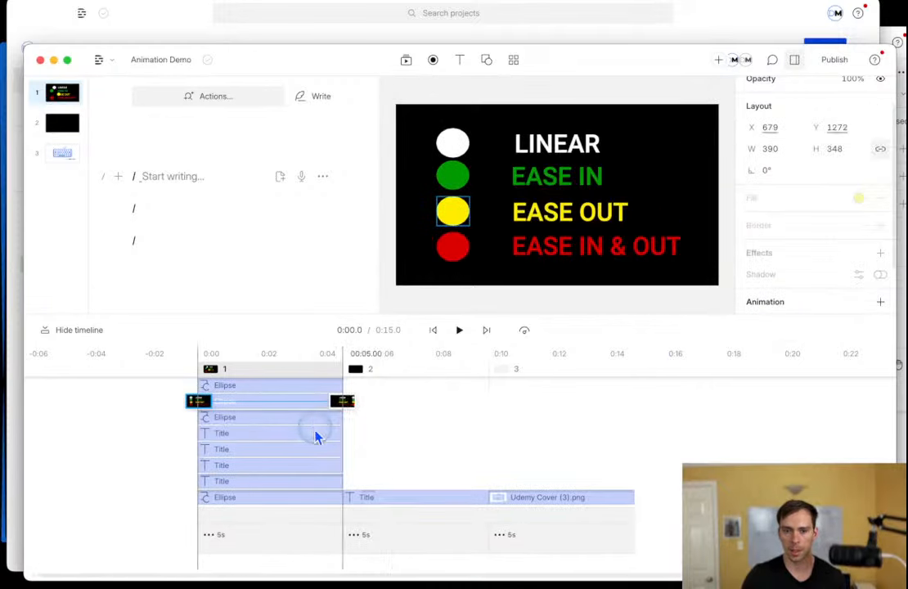
# Check which easing option is set for the yellow ellipse's animation at its end keyframe in scene 1.
pyautogui.click(347, 404)
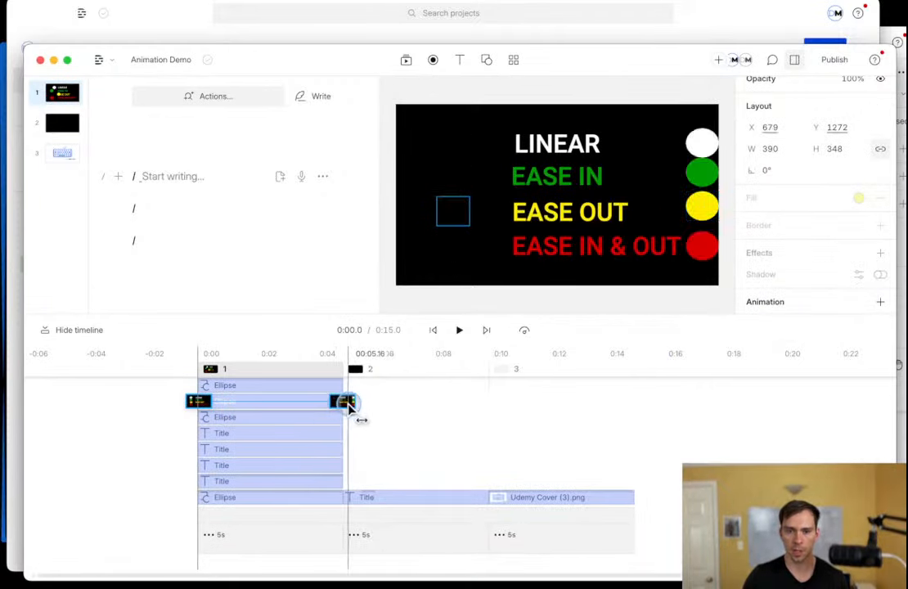
pyautogui.scroll(-2, 877, 221)
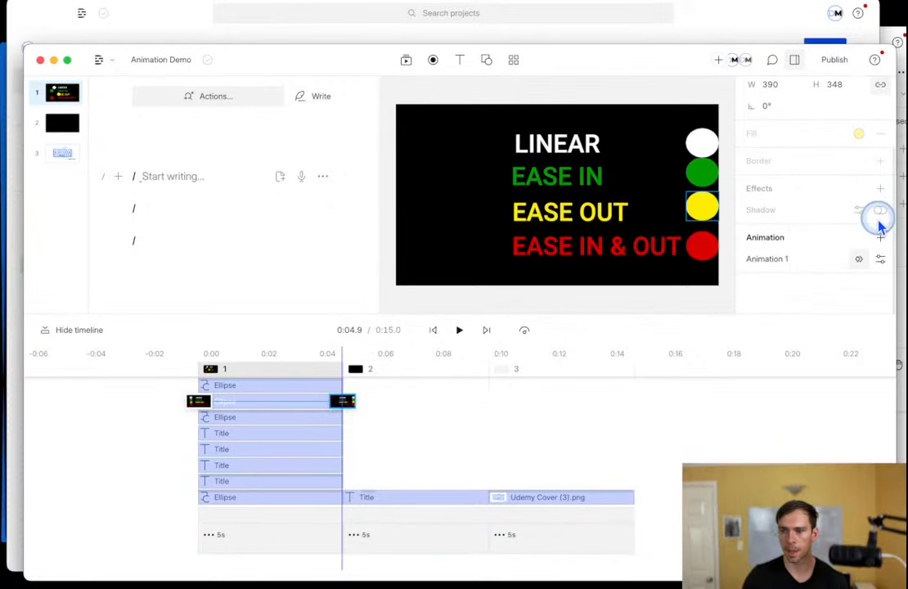
pyautogui.click(881, 261)
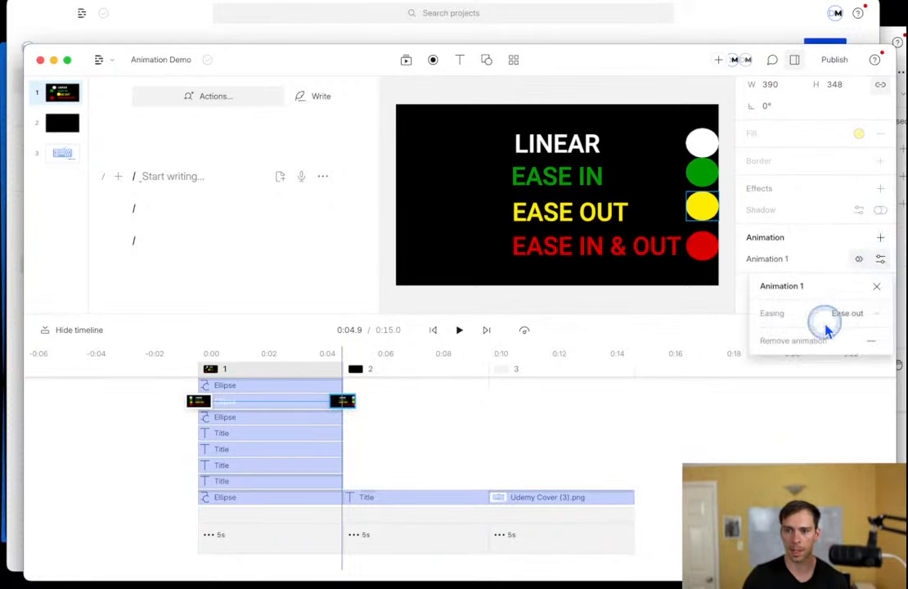
pyautogui.click(858, 314)
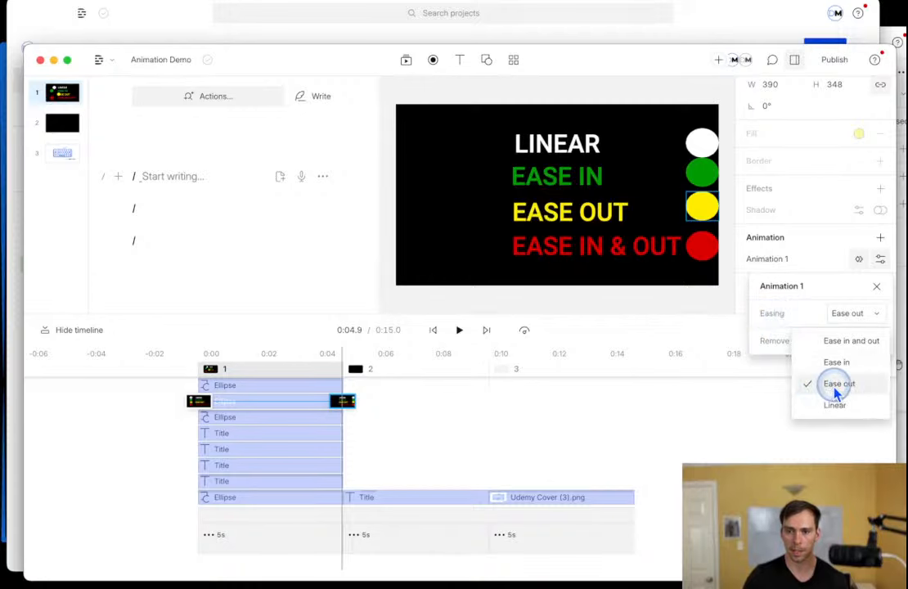
pyautogui.click(877, 286)
pyautogui.click(876, 286)
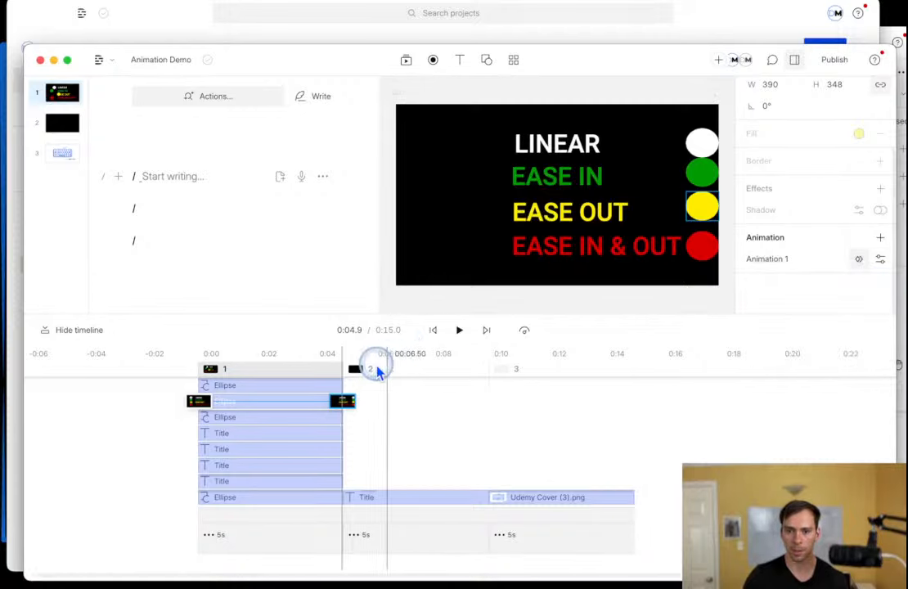
# Play scene 1 from the beginning to compare how the four ellipses move.
pyautogui.click(434, 331)
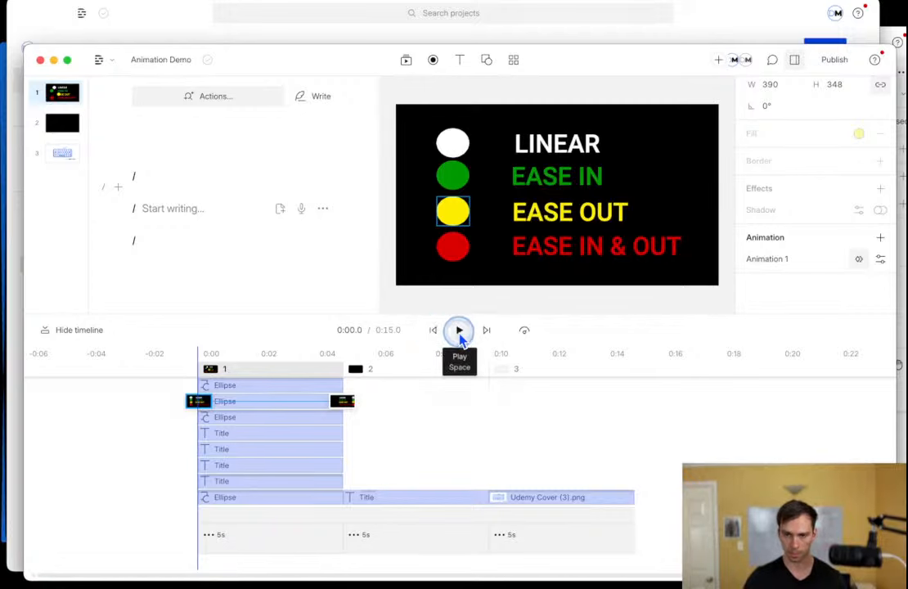
pyautogui.click(459, 332)
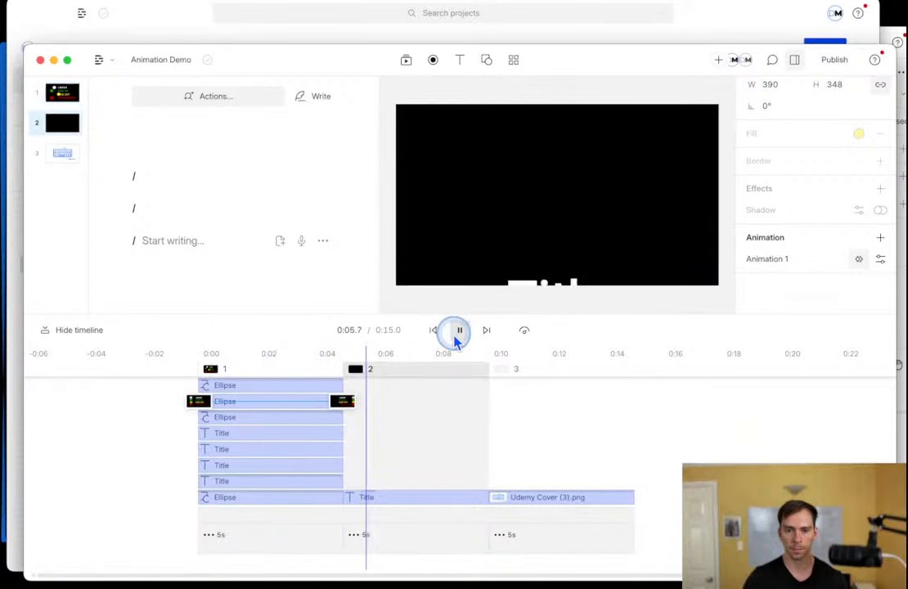
pyautogui.click(459, 330)
# Check the easing options of the red ellipse's animation near the end of scene 1, keeping Ease in and out.
pyautogui.click(339, 370)
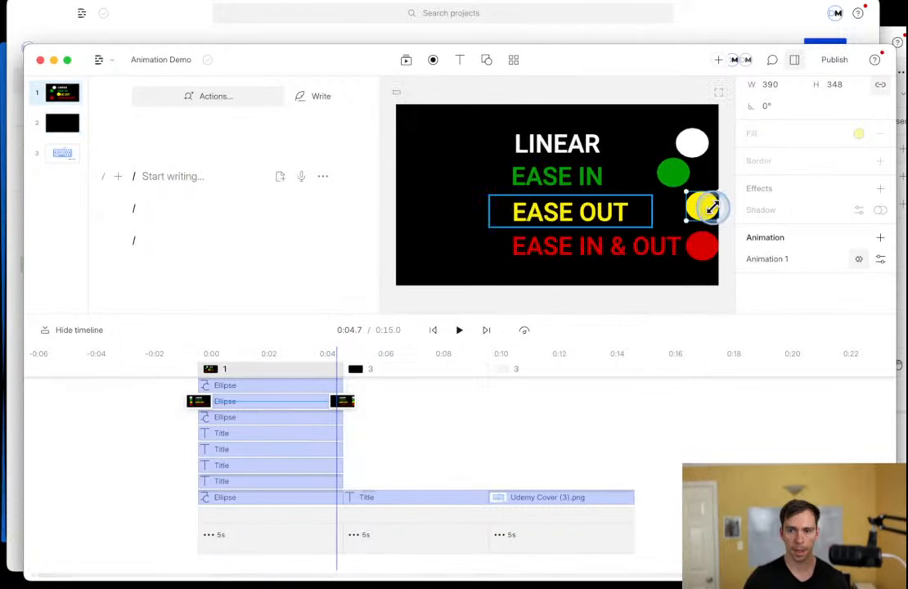
pyautogui.click(697, 248)
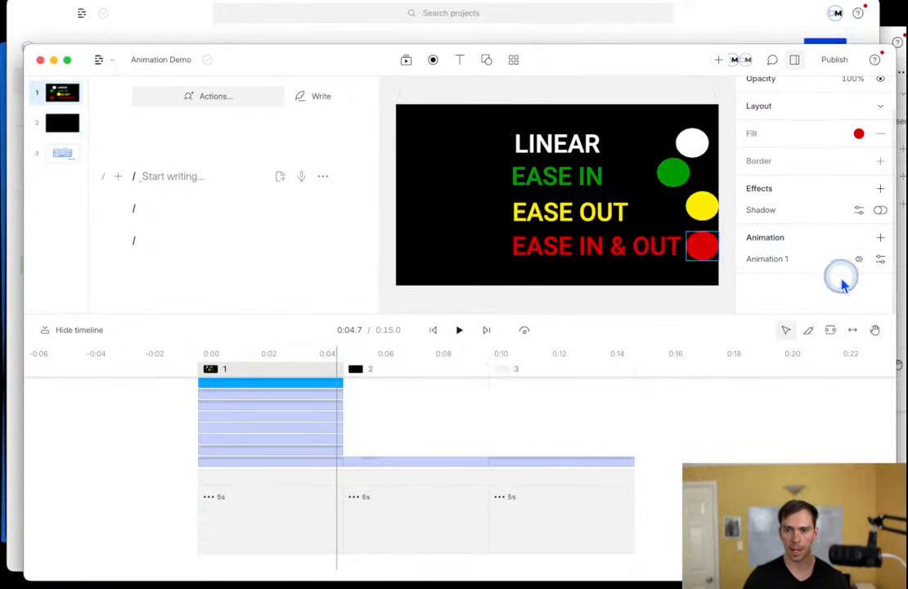
pyautogui.click(878, 264)
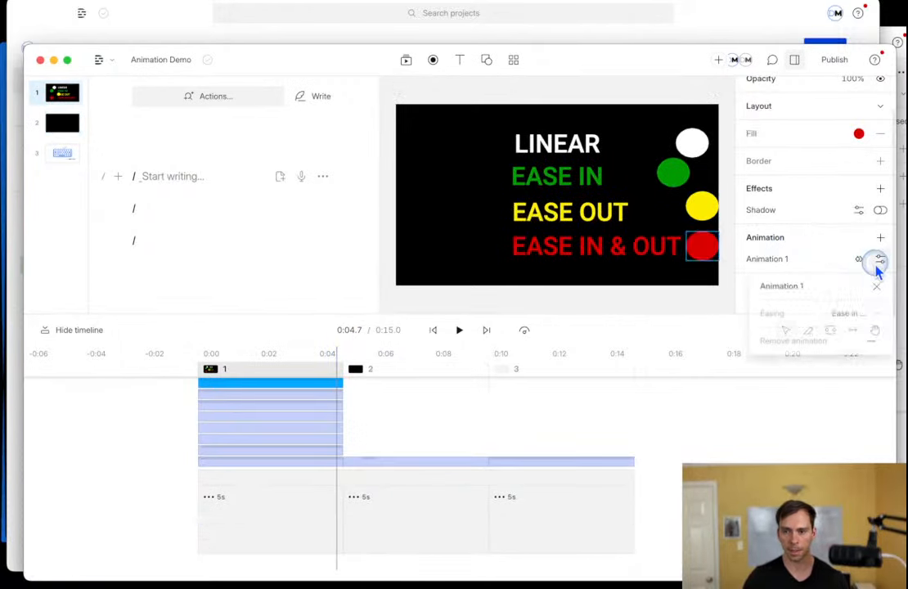
pyautogui.click(859, 313)
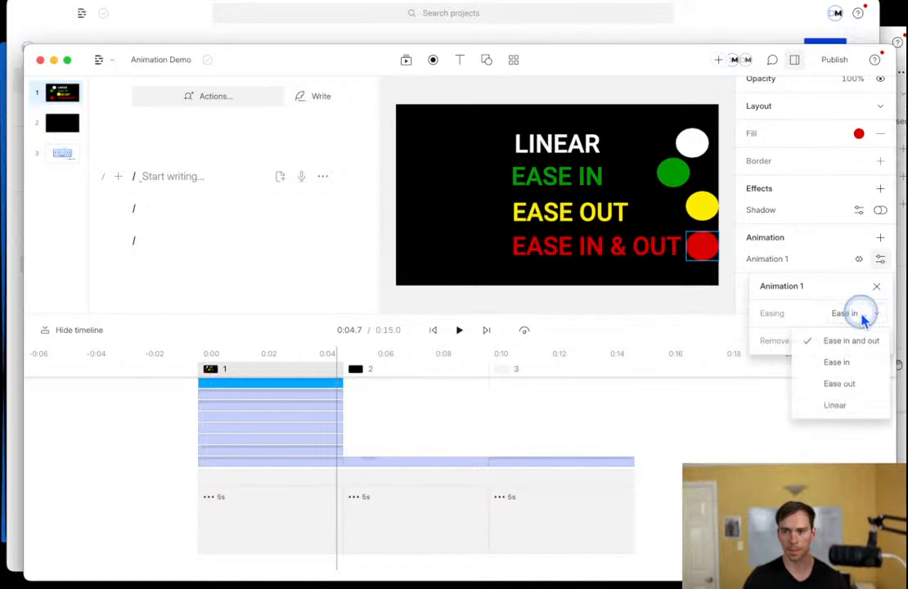
pyautogui.click(820, 342)
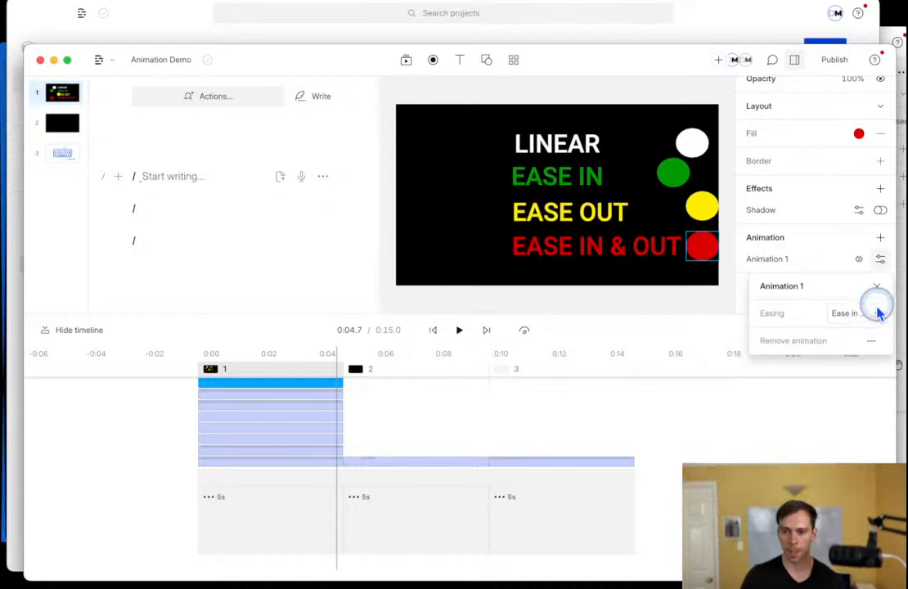
pyautogui.click(877, 287)
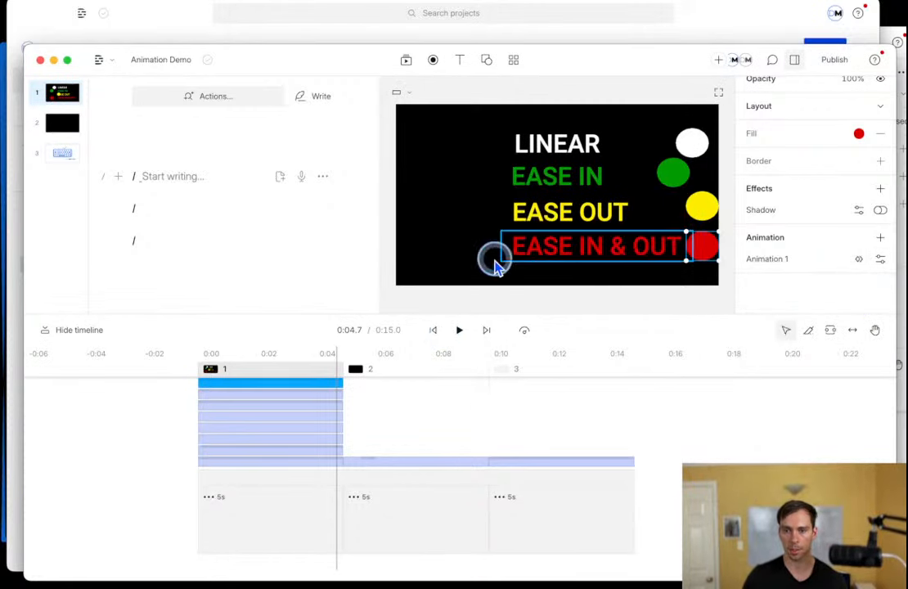
# Preview the ellipse animation from the start of scene 1, plus the title and keyboard image animations in scenes 2 and 3.
pyautogui.click(432, 332)
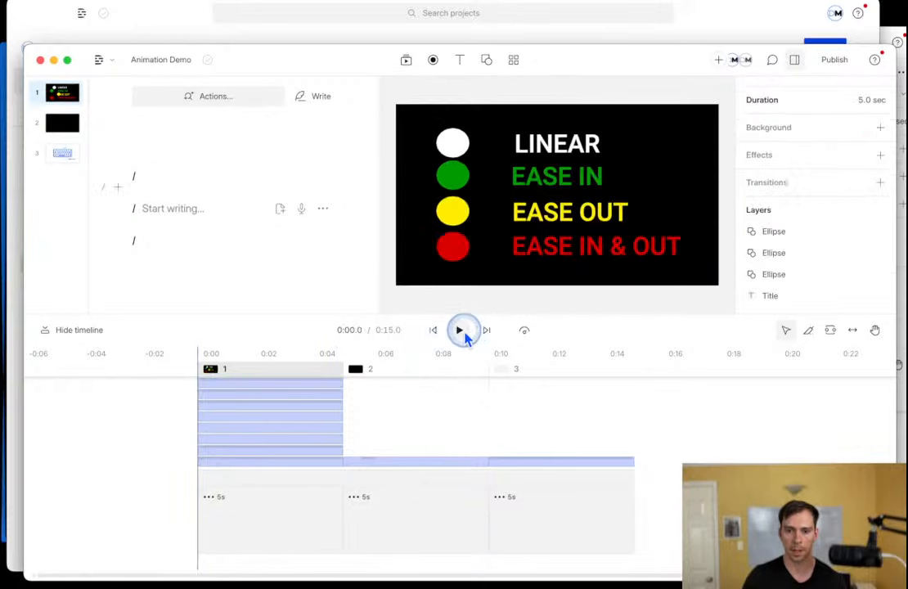
pyautogui.click(462, 332)
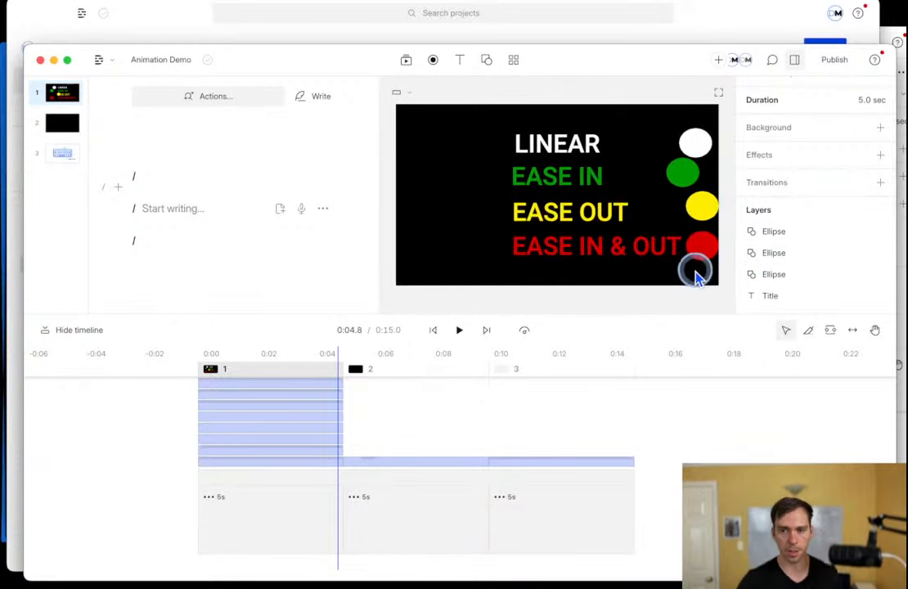
pyautogui.click(362, 425)
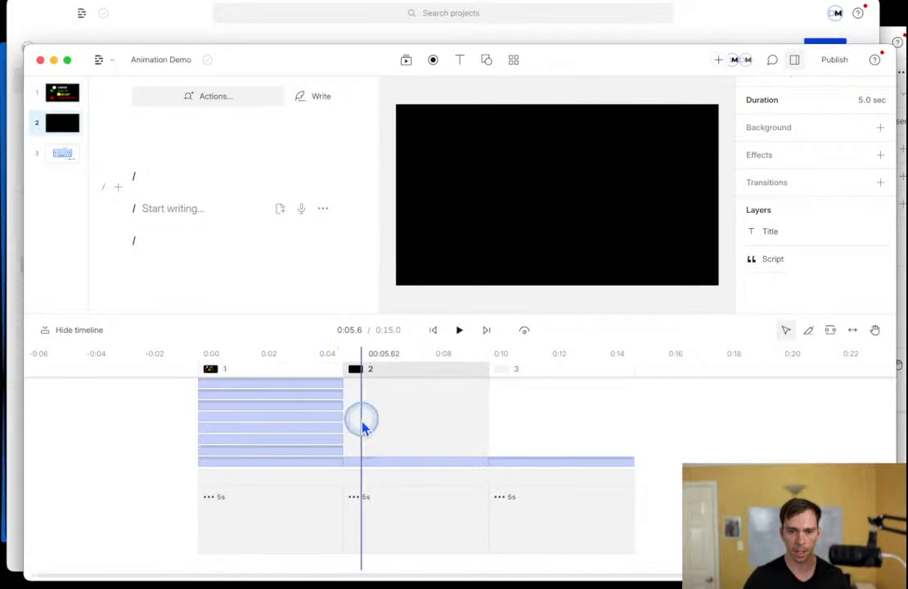
pyautogui.moveTo(364, 427); pyautogui.dragTo(357, 419)
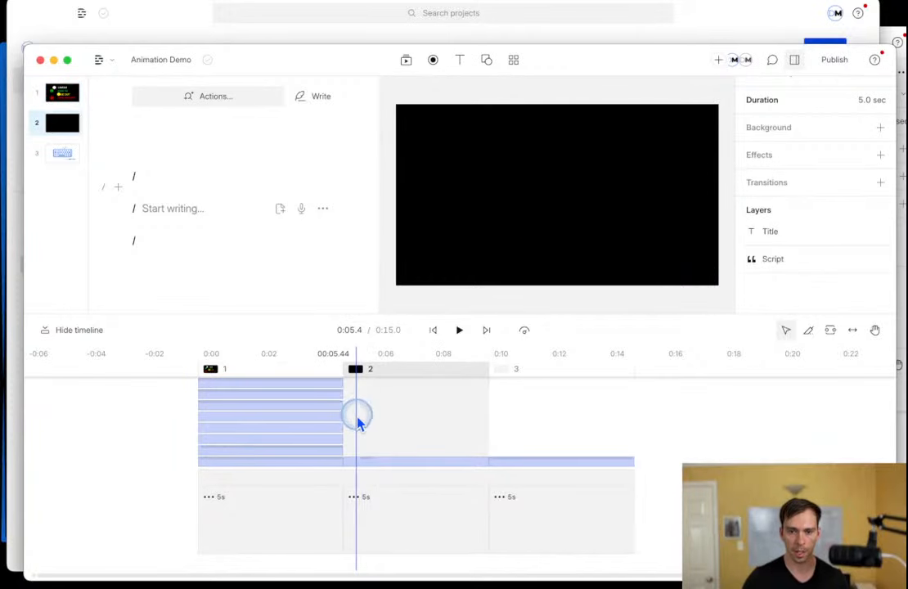
pyautogui.click(459, 331)
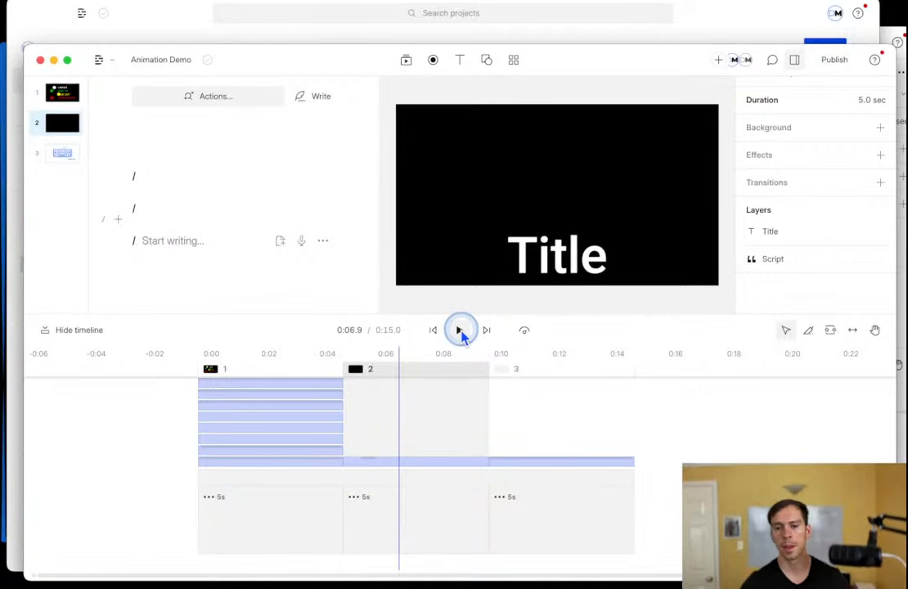
pyautogui.click(501, 436)
pyautogui.click(458, 331)
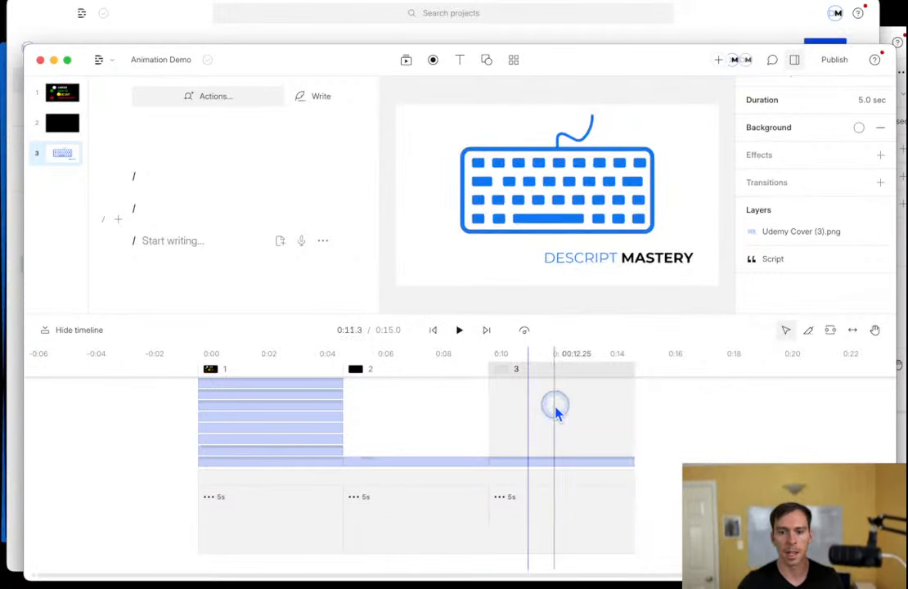
# Add a fourth scene at the end of the composition and open the template gallery.
pyautogui.click(694, 449)
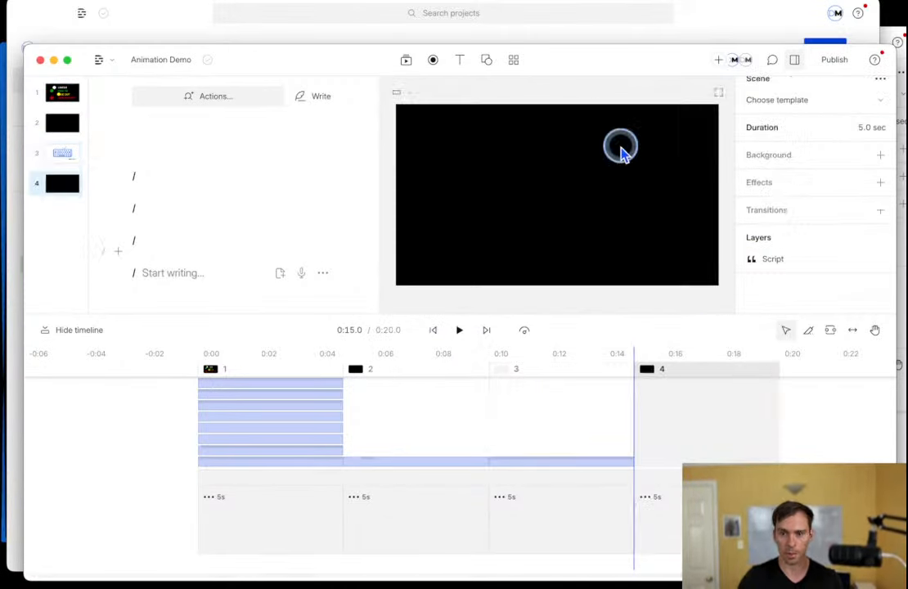
pyautogui.click(514, 64)
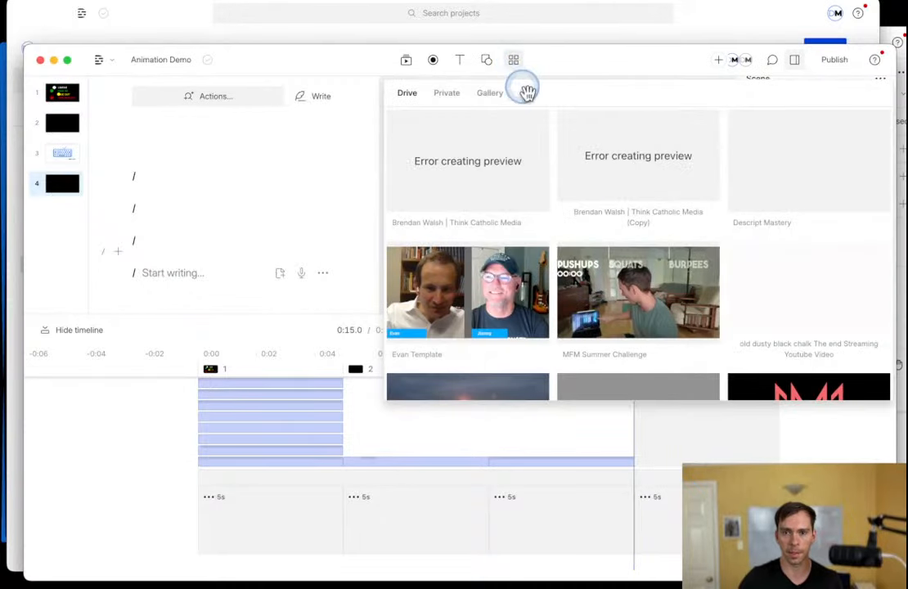
pyautogui.click(491, 94)
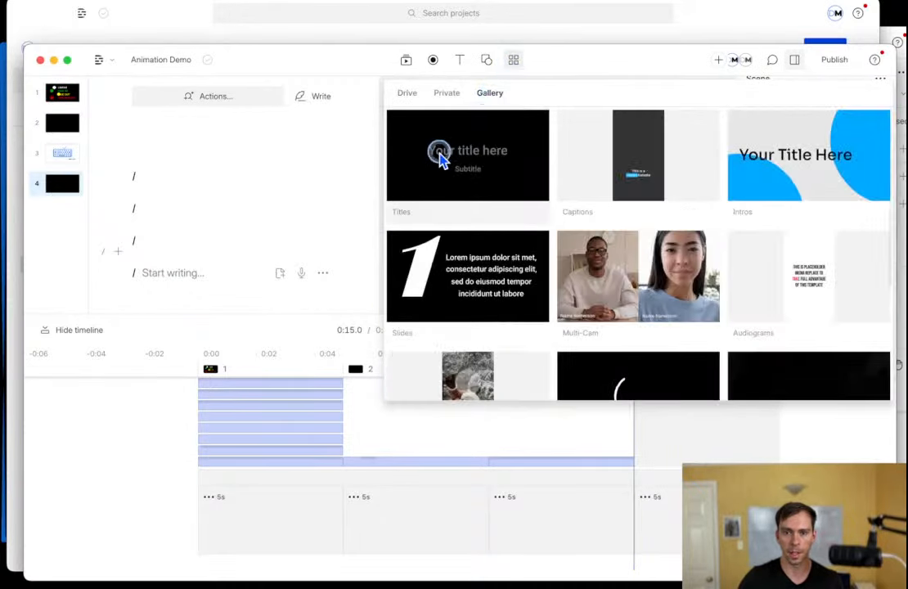
# Look through the Titles templates in the gallery and return to the template categories.
pyautogui.click(440, 159)
pyautogui.scroll(-3, 497, 348)
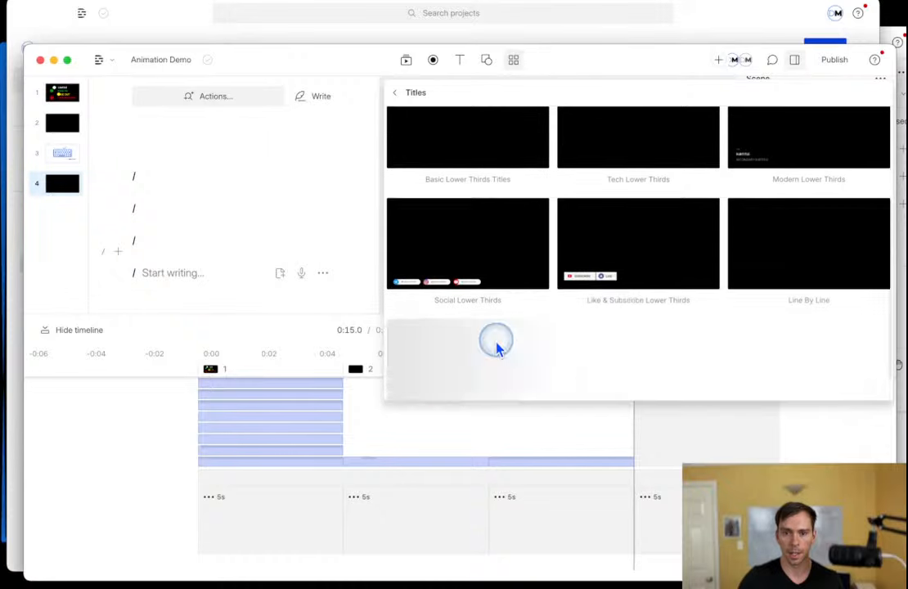
pyautogui.scroll(-2, 497, 347)
pyautogui.scroll(5, 696, 352)
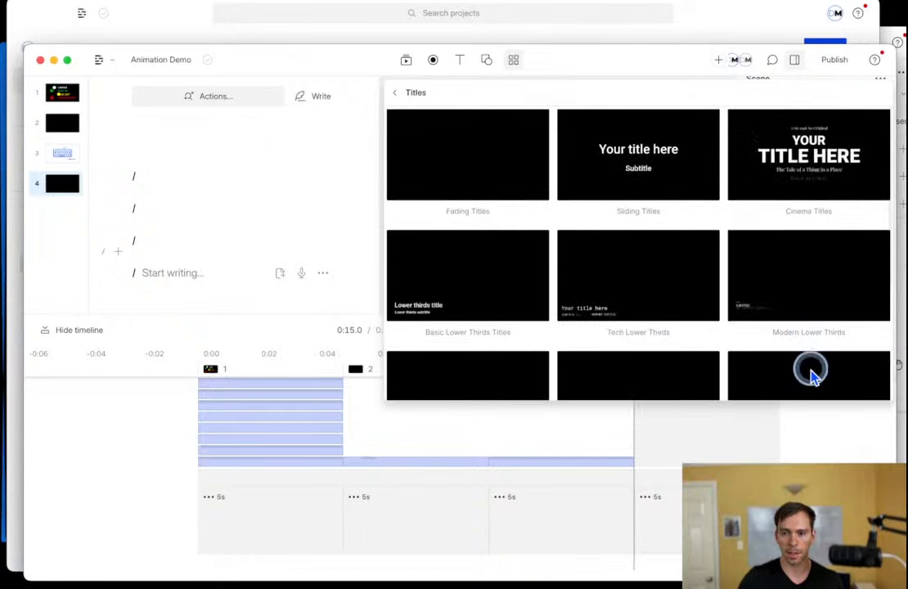
pyautogui.click(395, 93)
# Apply the Strong Slide template from the Slides category to scene 4.
pyautogui.scroll(-1, 655, 213)
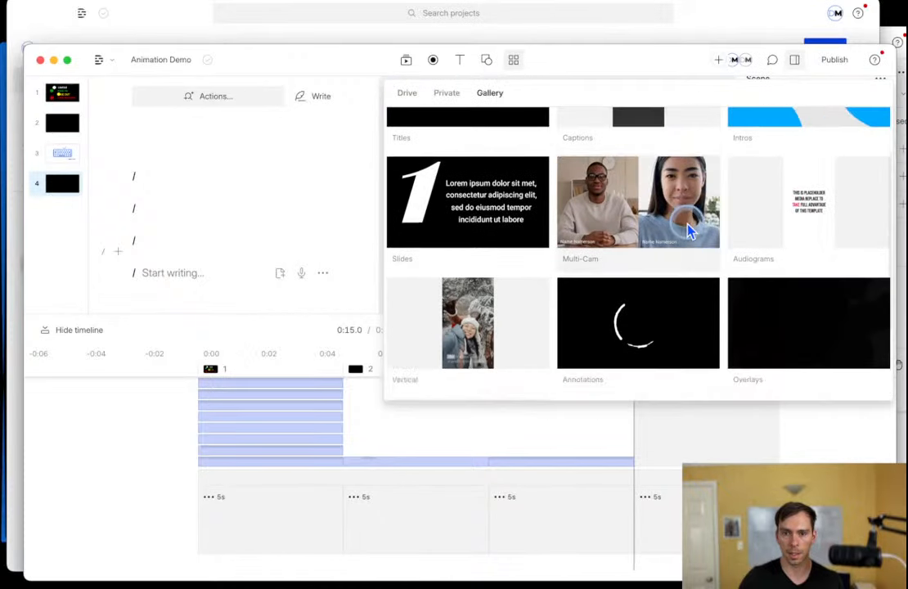
pyautogui.click(462, 218)
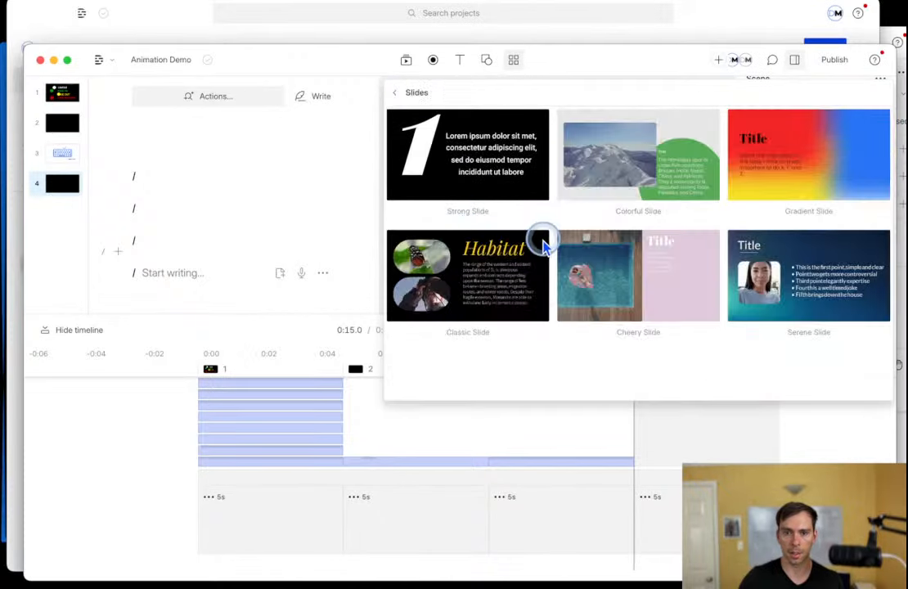
pyautogui.click(501, 175)
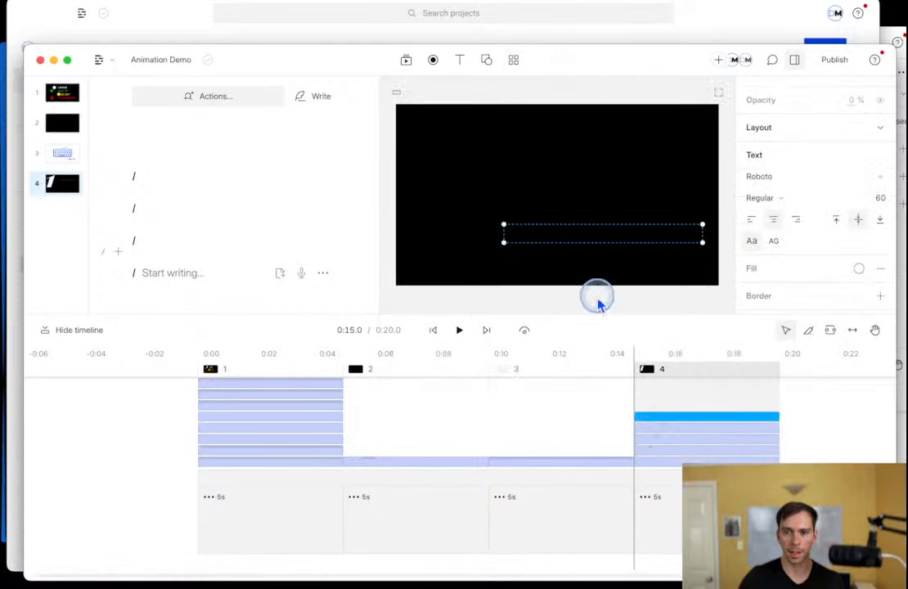
# Examine the slide's separate text lines in scene 4 by selecting them one at a time.
pyautogui.click(693, 428)
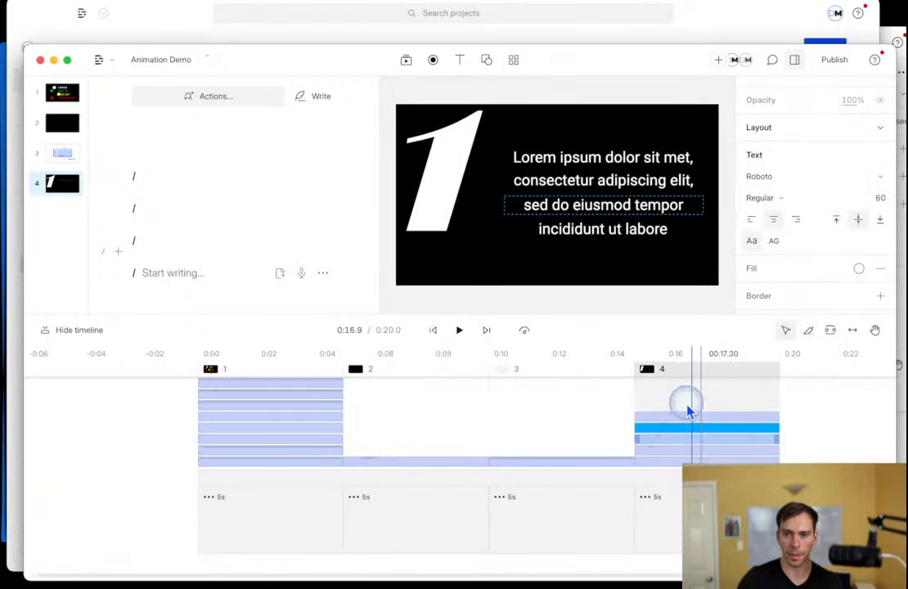
pyautogui.click(558, 150)
pyautogui.click(592, 209)
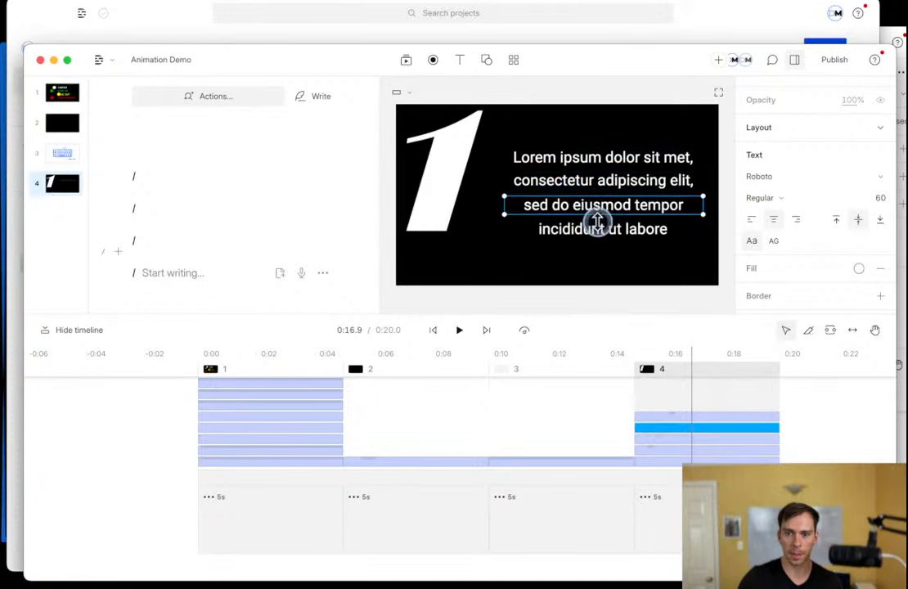
pyautogui.click(602, 236)
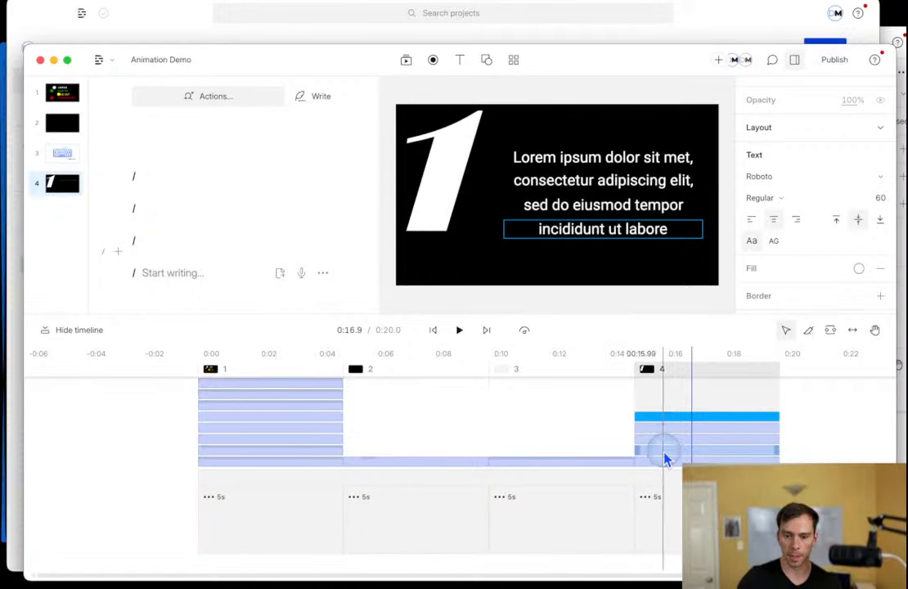
# Inspect the first text line's animation timing in scene 4, then play the line-by-line reveal from about 0:15.2.
pyautogui.scroll(10, 665, 460)
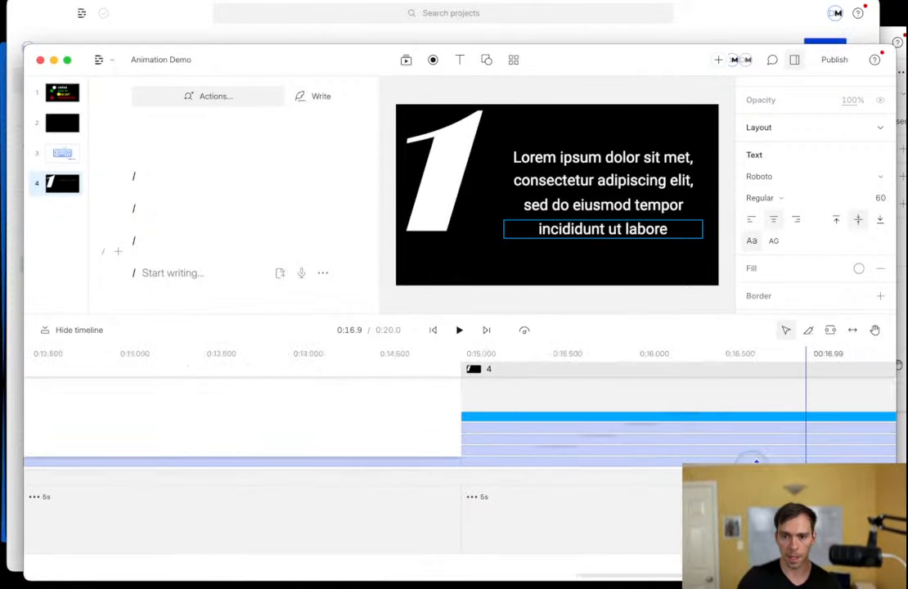
pyautogui.click(553, 455)
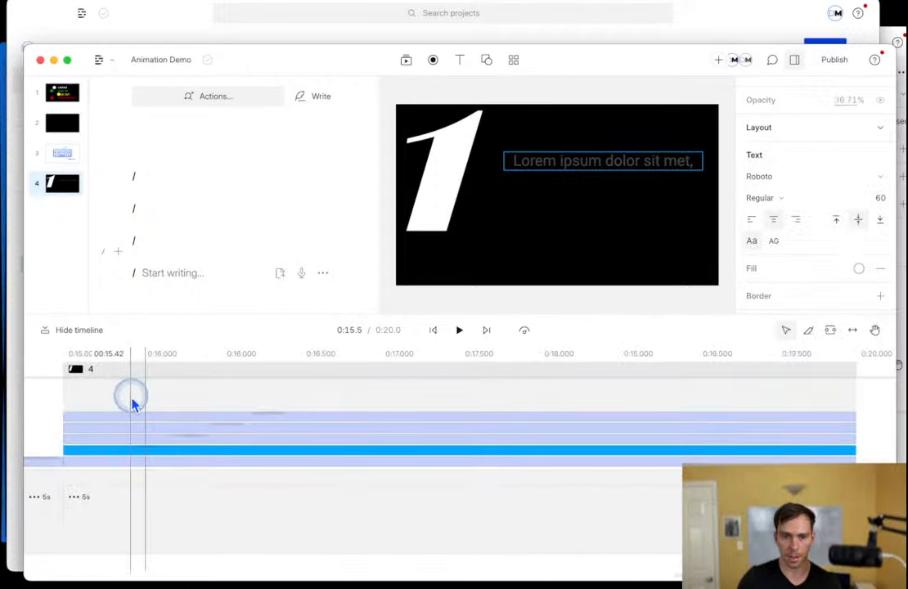
pyautogui.moveTo(134, 401); pyautogui.dragTo(104, 395)
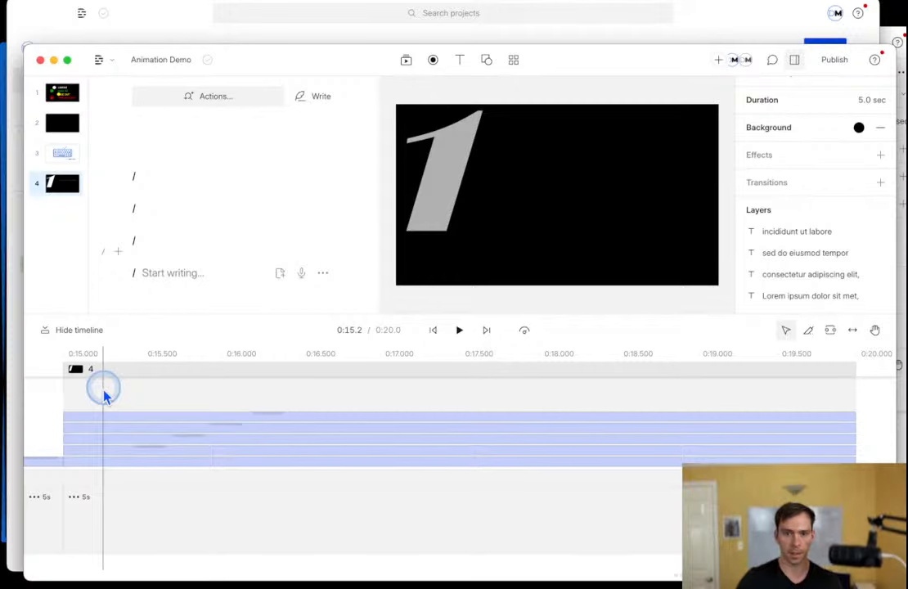
pyautogui.press('space')
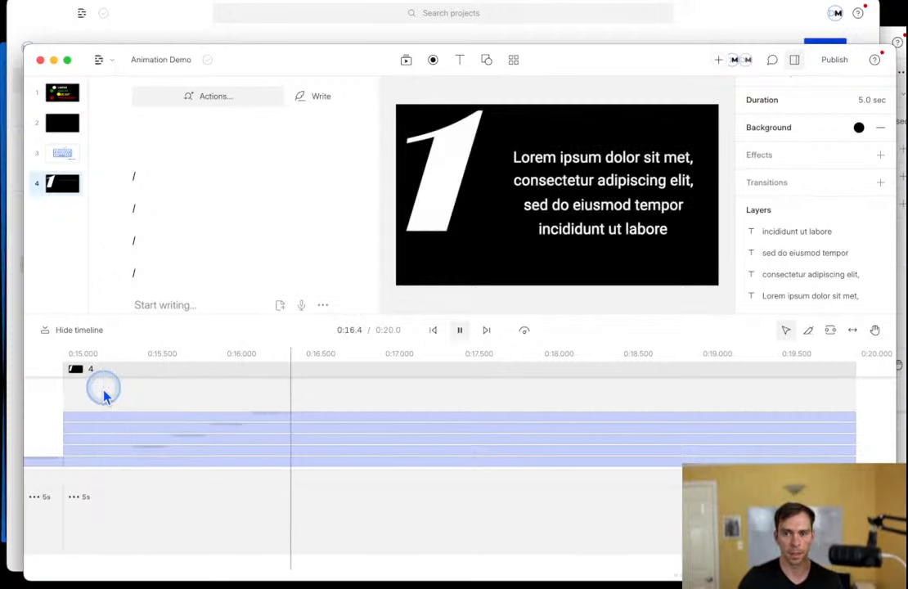
pyautogui.press('space')
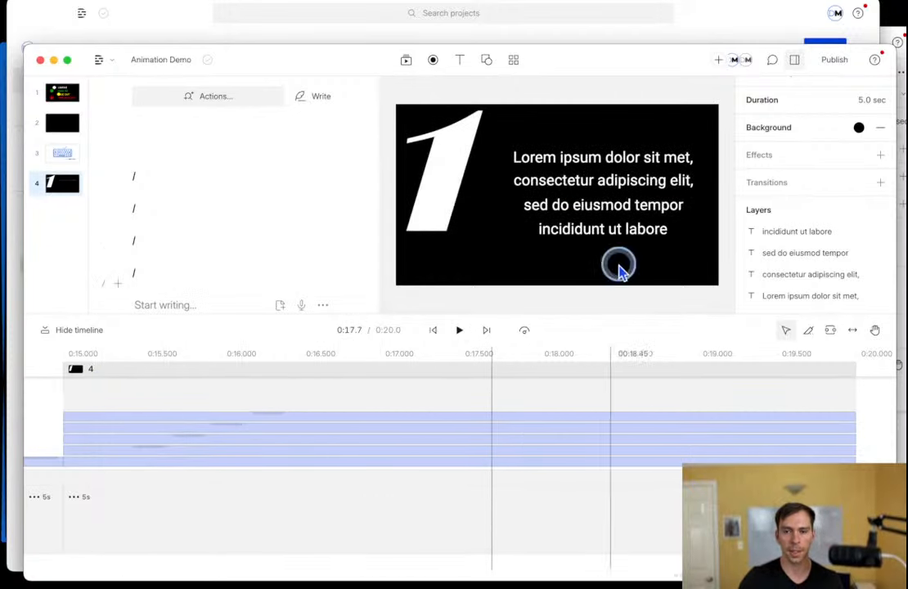
# Open the slide's first text line in scene 4 for editing, then leave its wording untouched.
pyautogui.click(592, 161)
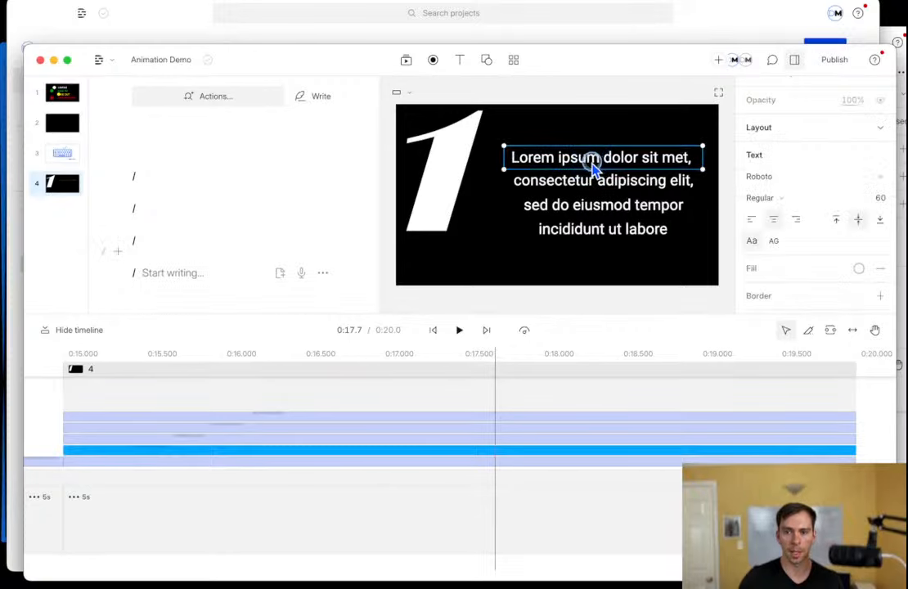
pyautogui.doubleClick(591, 161)
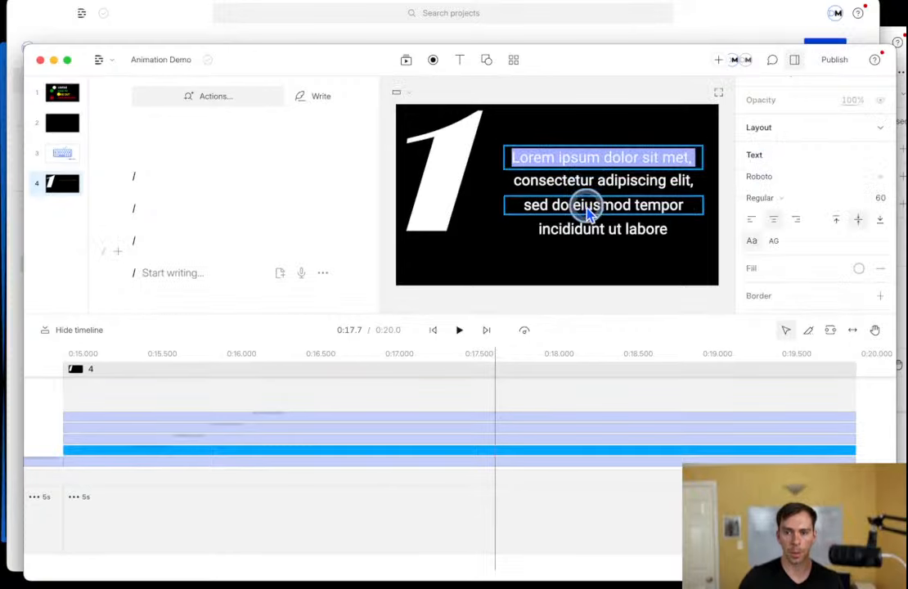
pyautogui.click(470, 253)
# Replace the slide's large number in scene 4 with 2, then with 3, and go back to about 0:15.5.
pyautogui.click(435, 169)
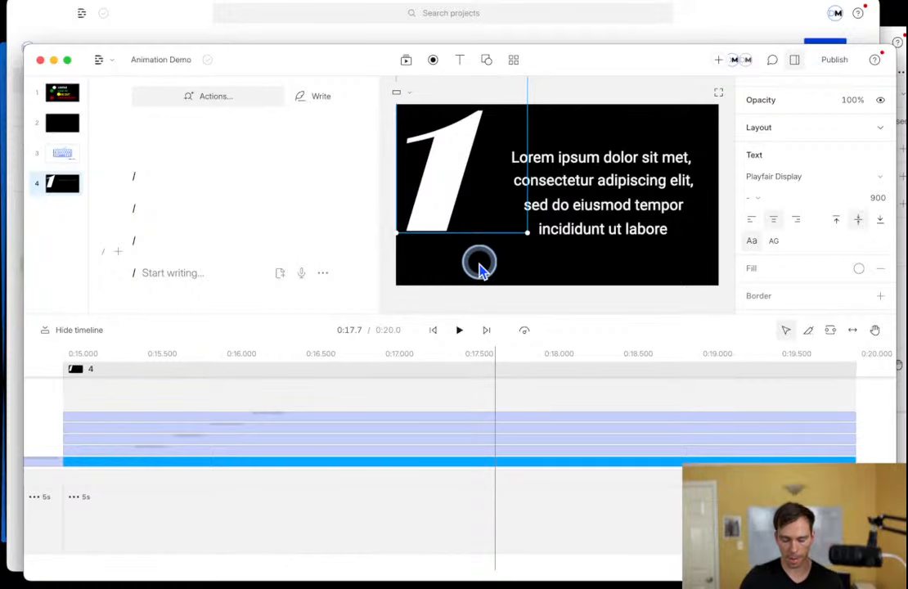
pyautogui.doubleClick(456, 193)
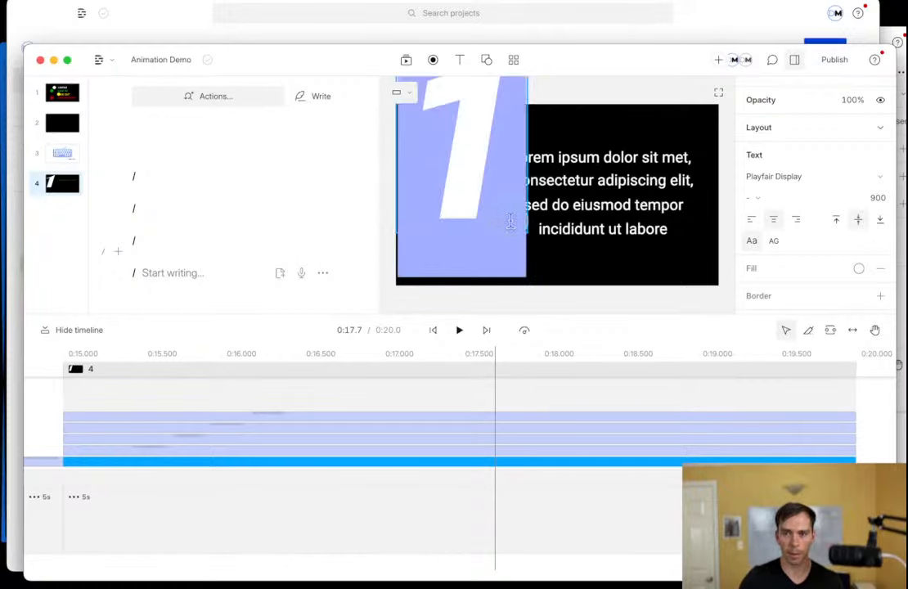
pyautogui.write('2')
pyautogui.doubleClick(465, 193)
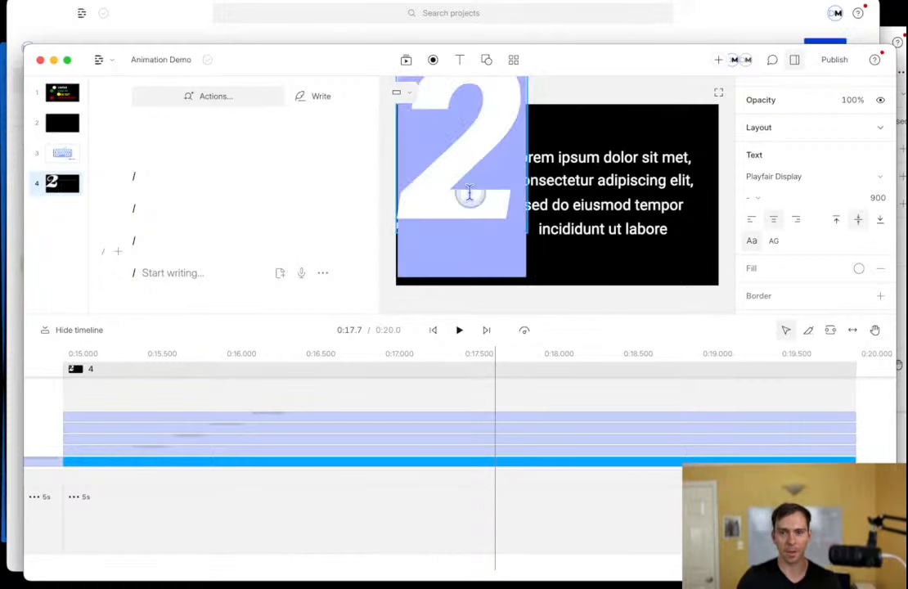
pyautogui.write('3')
pyautogui.click(581, 119)
pyautogui.click(477, 210)
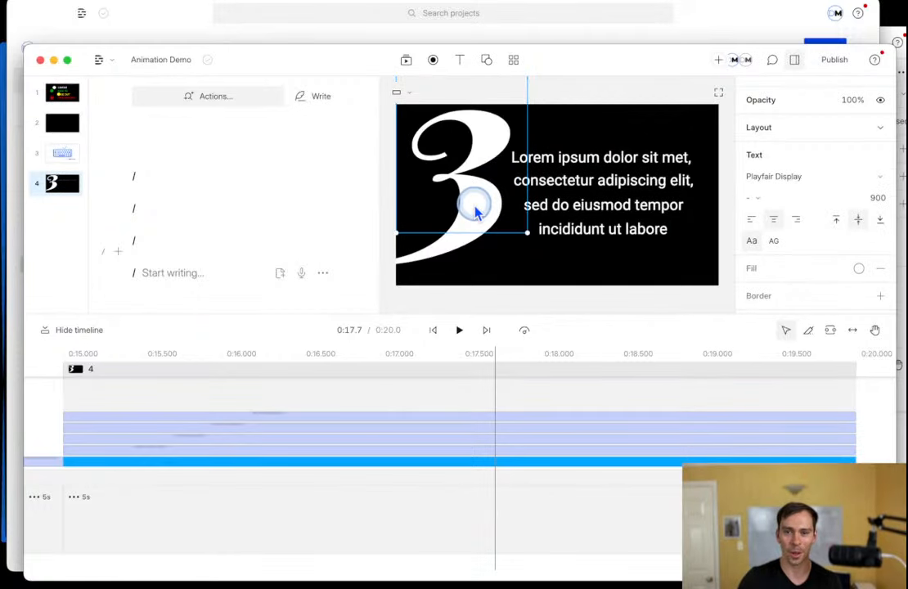
pyautogui.click(137, 385)
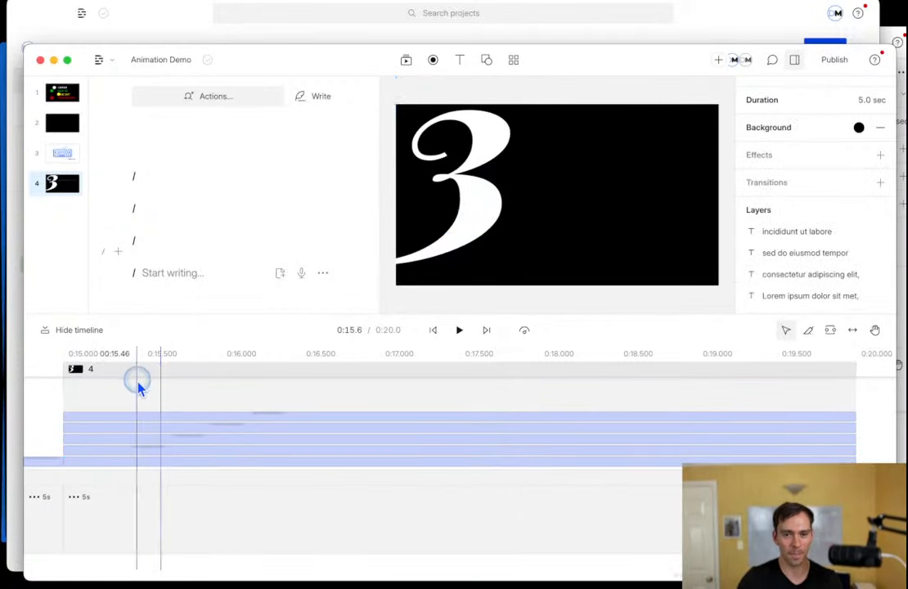
# Add a fifth scene after scene 4 and apply the Gradient Slide template from the Slides category to it.
pyautogui.scroll(-5, 208, 410)
pyautogui.click(354, 458)
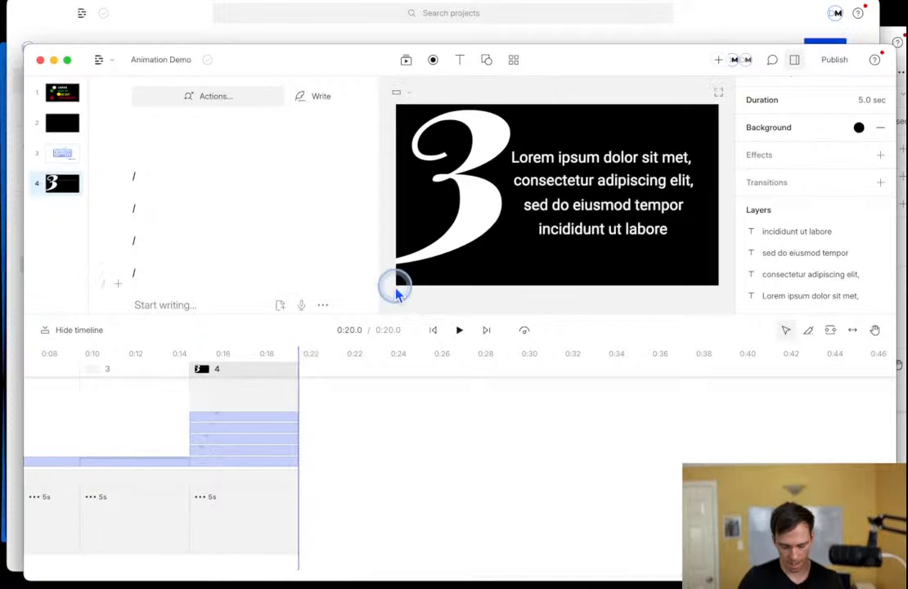
pyautogui.press('/')
pyautogui.click(349, 422)
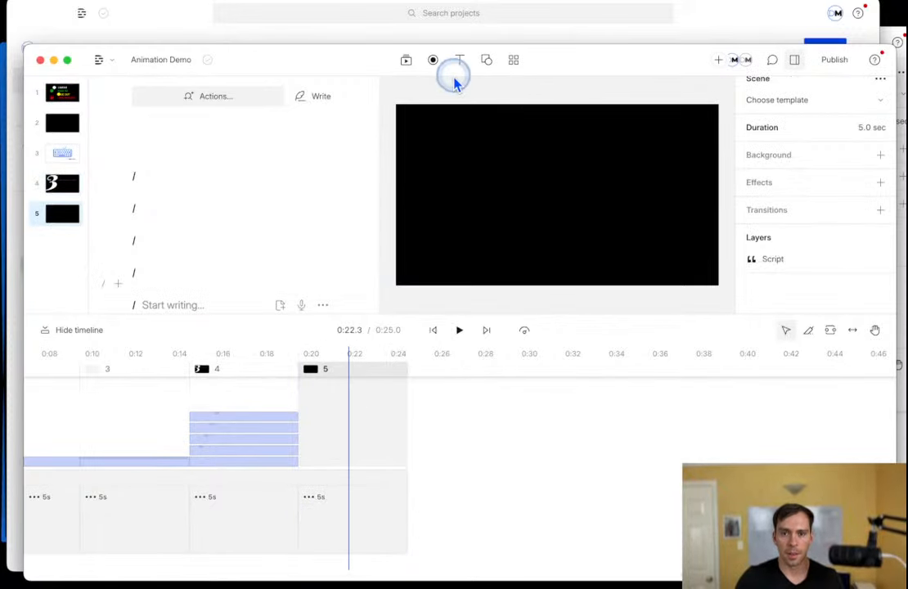
pyautogui.click(514, 60)
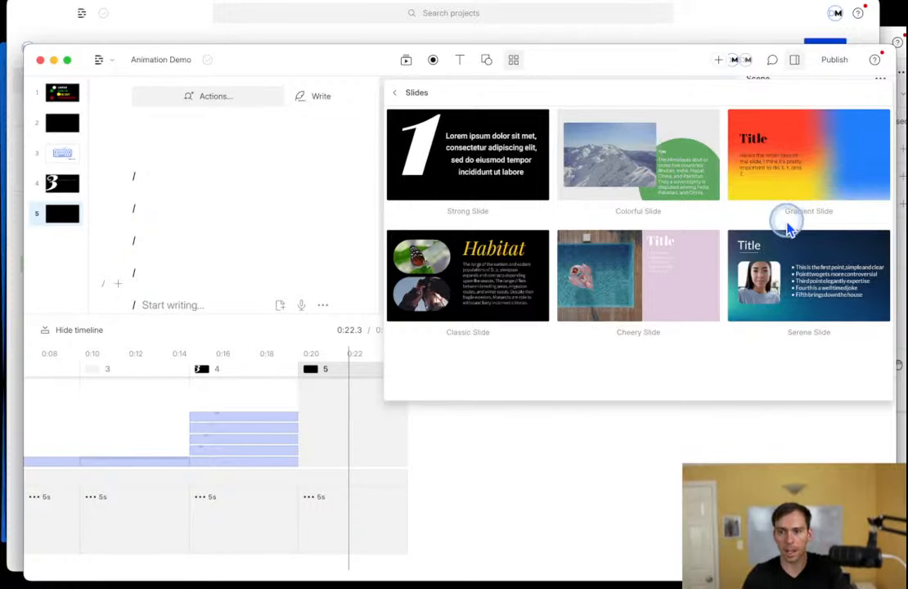
pyautogui.click(822, 209)
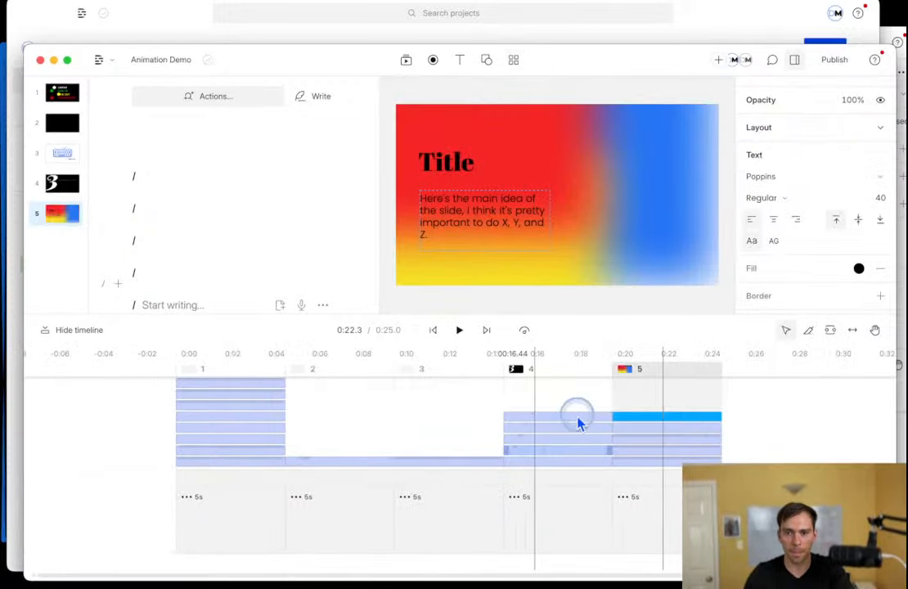
# Examine the colored rectangles that form scene 5's gradient background by selecting the blue and red ones.
pyautogui.click(646, 188)
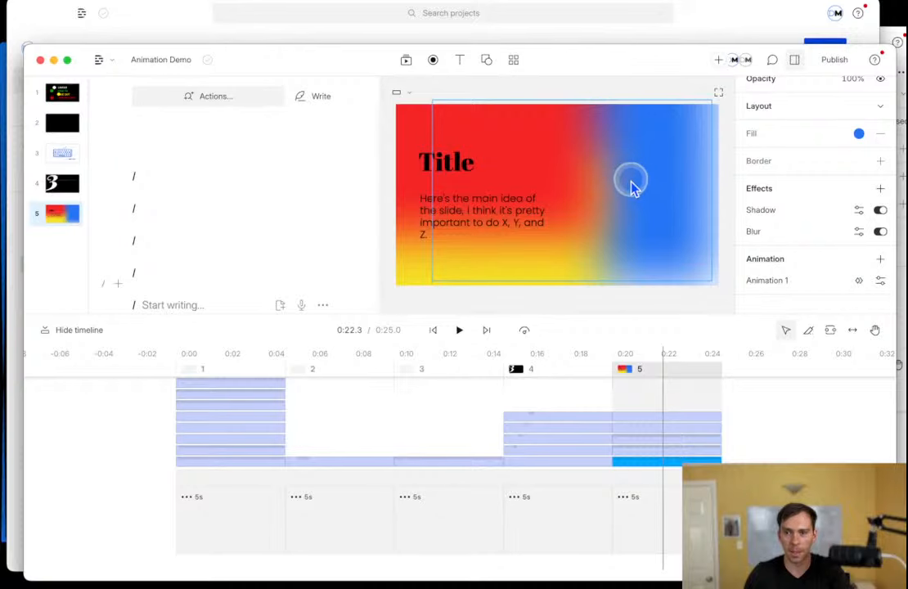
pyautogui.click(491, 125)
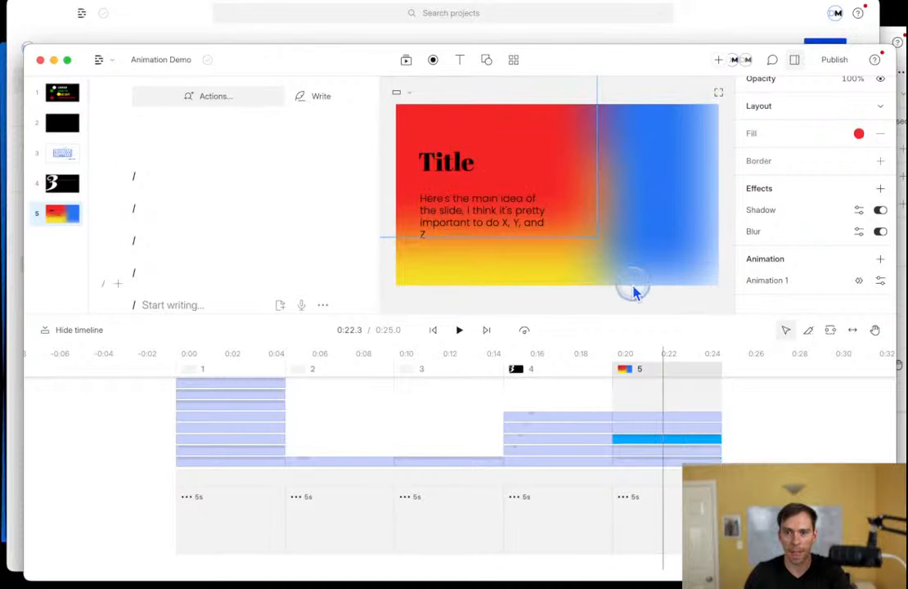
pyautogui.moveTo(636, 292); pyautogui.dragTo(673, 248)
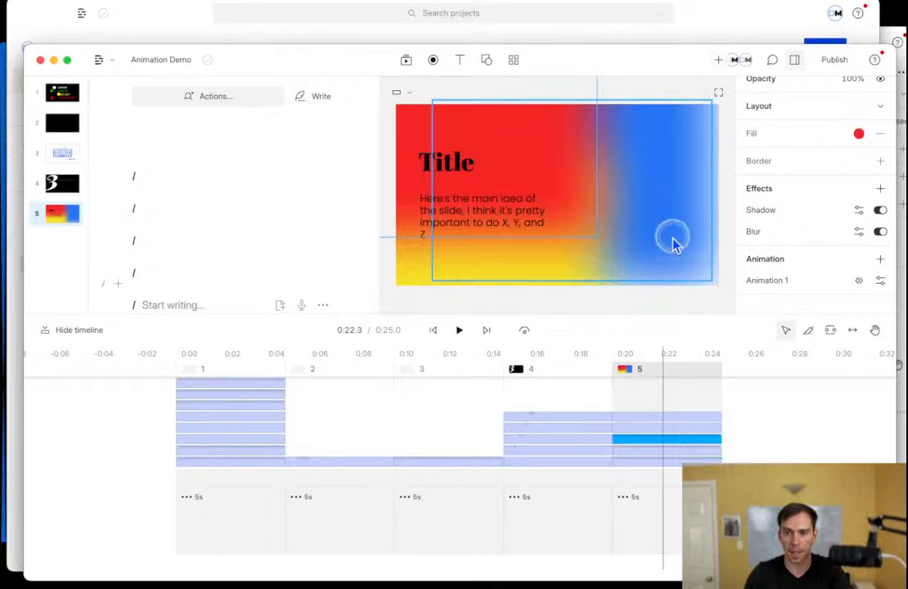
pyautogui.click(688, 462)
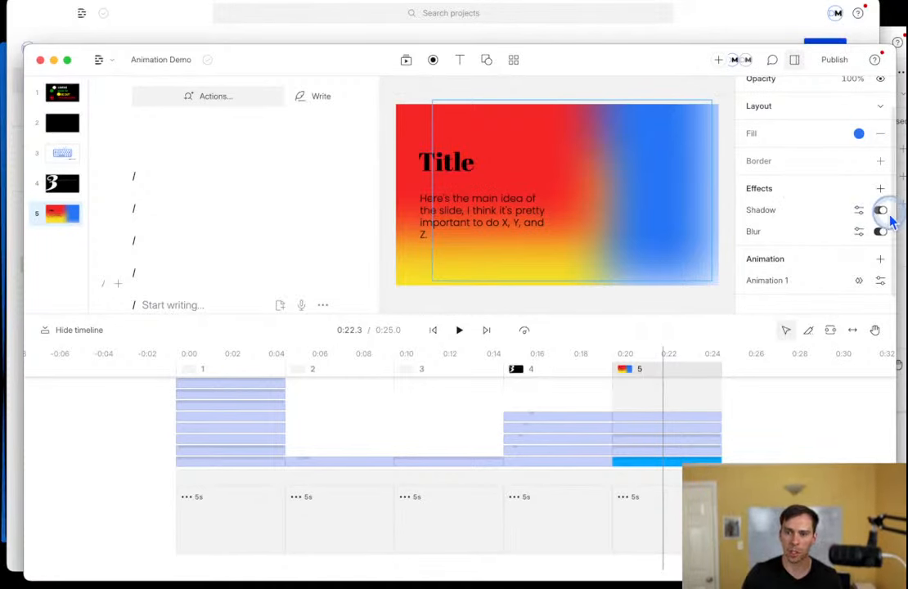
# Inspect the blue rectangle's Shadow settings, and turn its Shadow and Blur effects off and back on.
pyautogui.click(858, 214)
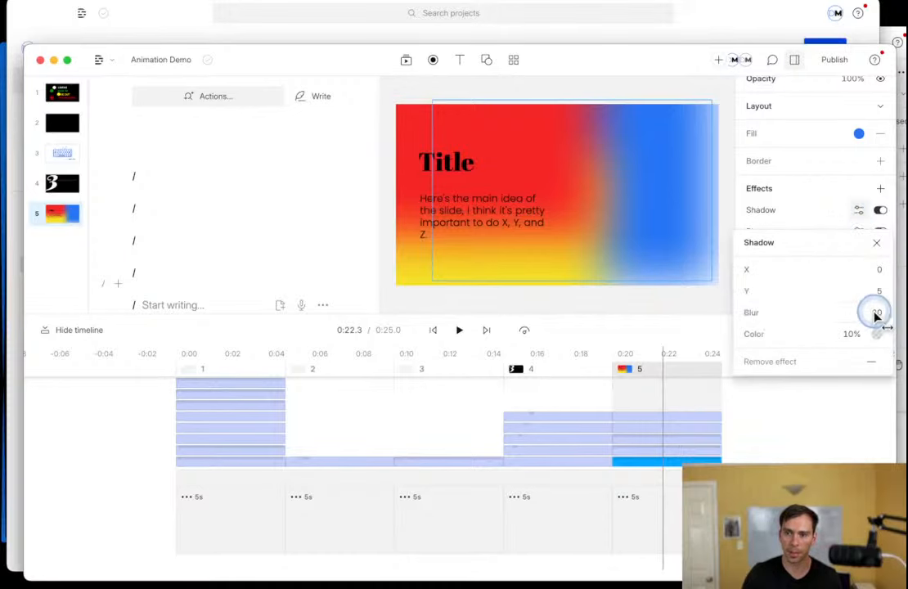
pyautogui.click(863, 214)
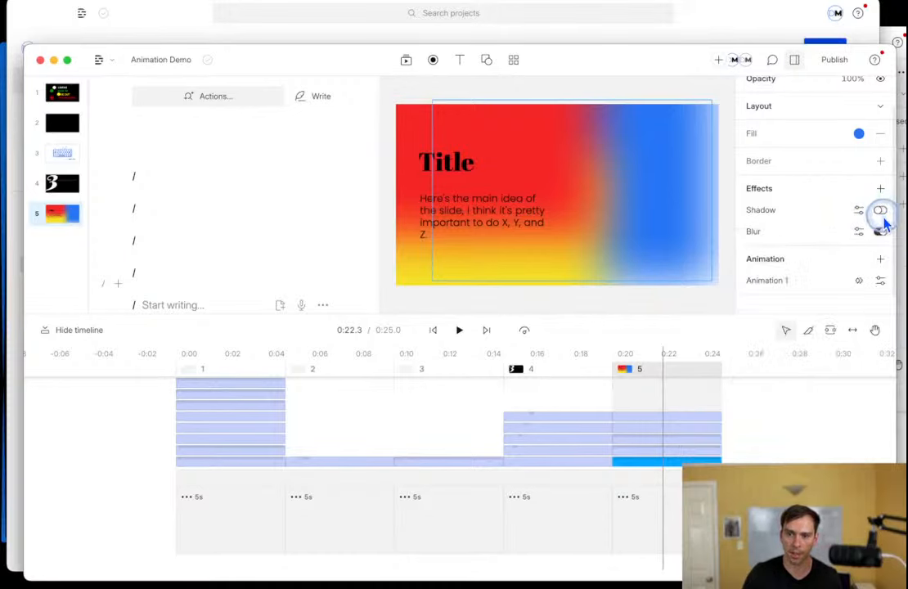
pyautogui.click(880, 233)
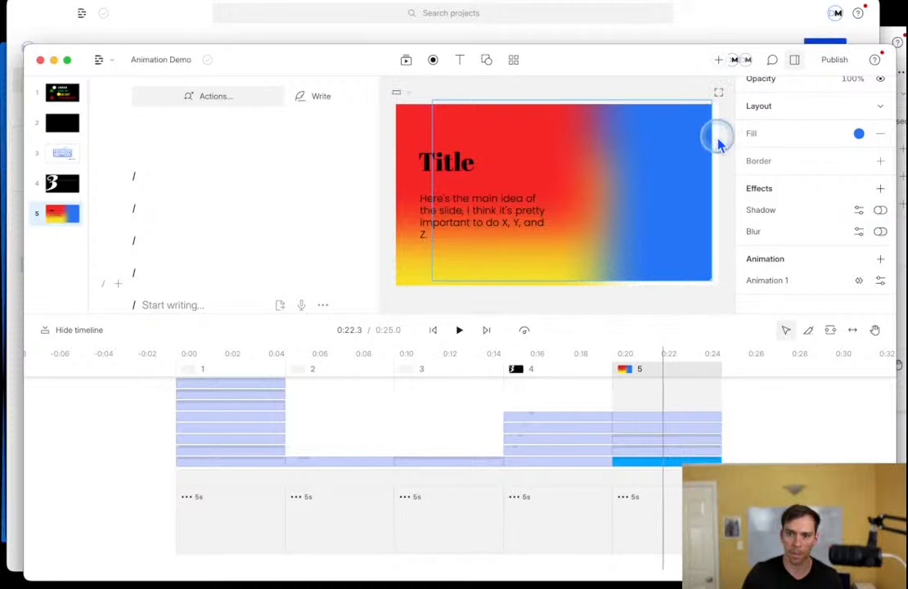
pyautogui.click(881, 232)
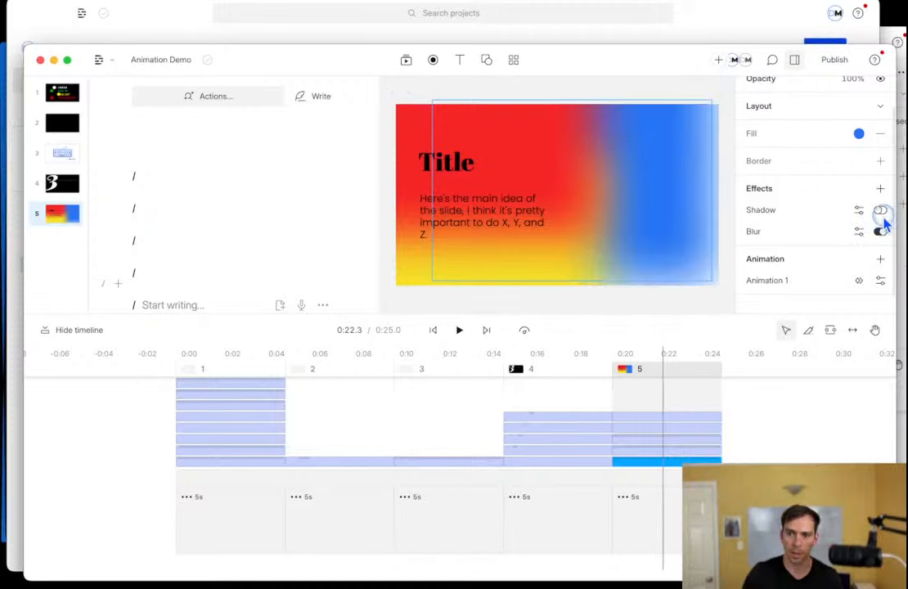
pyautogui.click(881, 212)
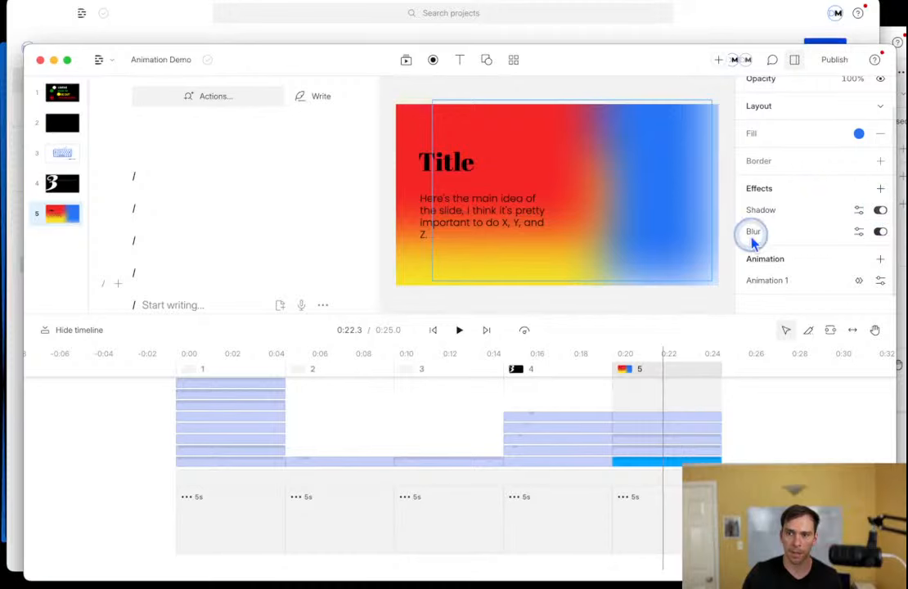
# Set the yellow rectangle's fill color in scene 5 to black (000000).
pyautogui.click(461, 200)
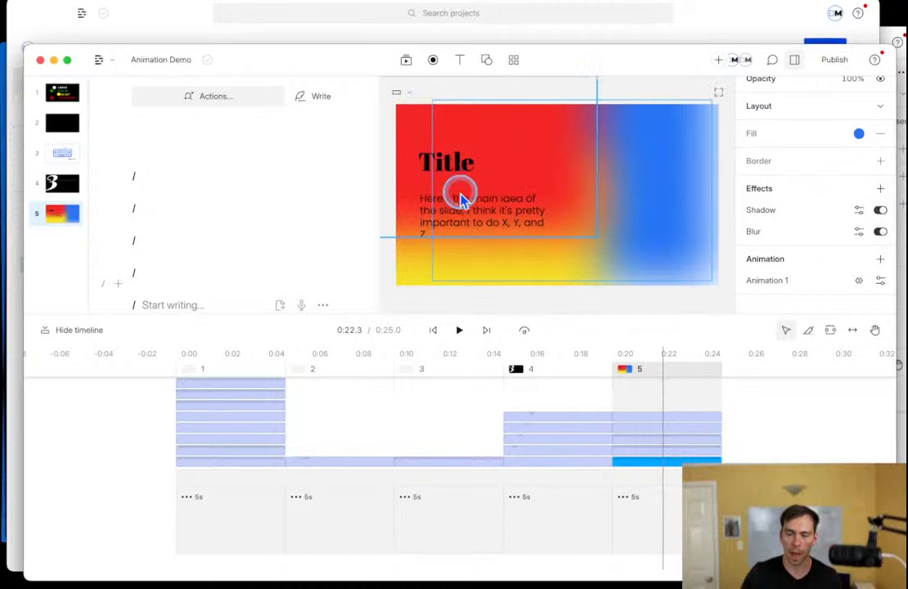
pyautogui.click(484, 120)
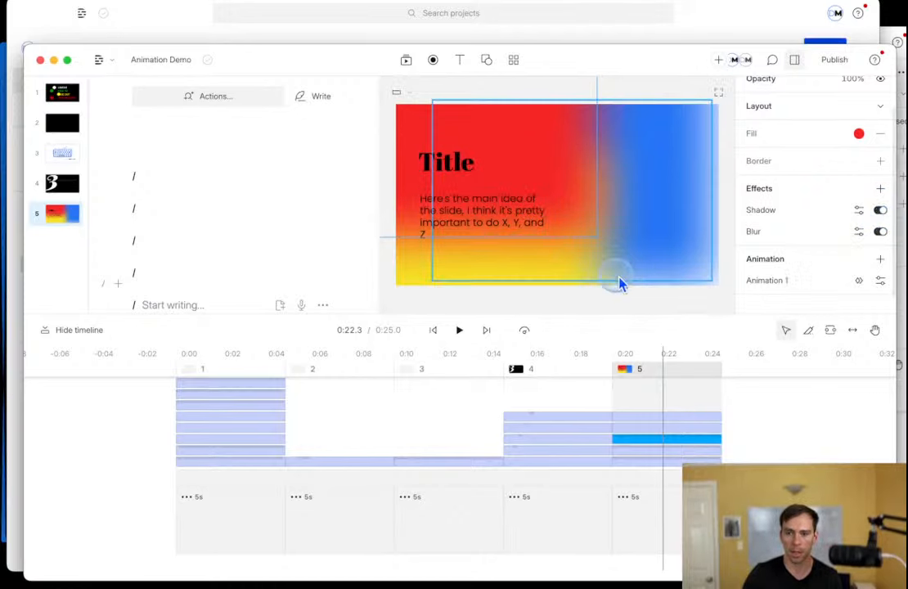
pyautogui.click(504, 293)
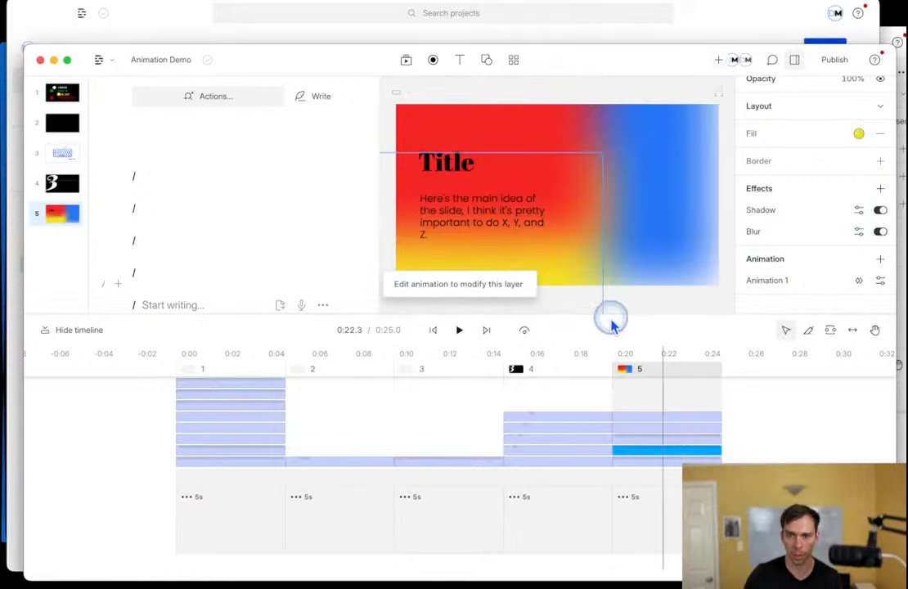
pyautogui.click(860, 134)
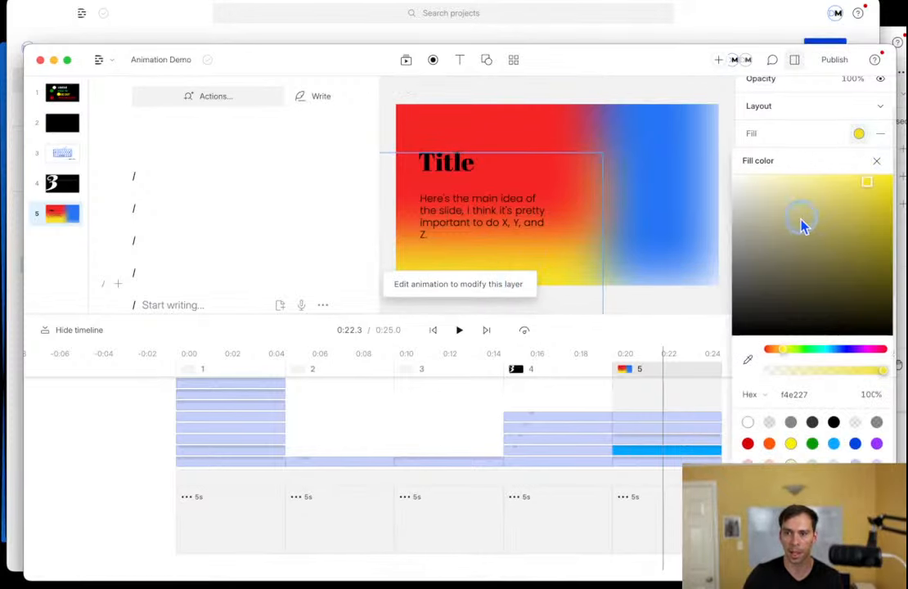
pyautogui.moveTo(802, 221); pyautogui.dragTo(731, 335)
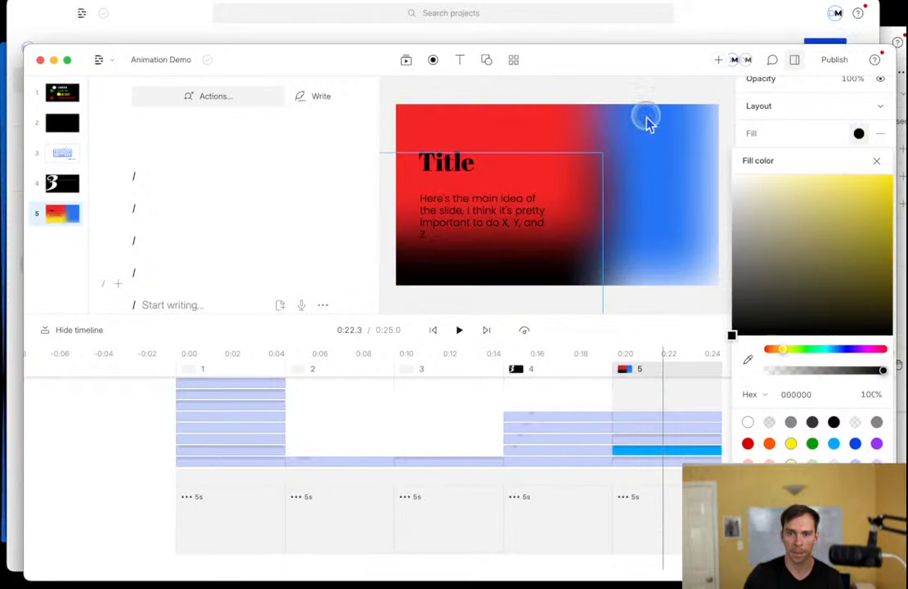
# Set the blue rectangle's fill color in scene 5 to a darker blue (0047b7).
pyautogui.click(654, 163)
pyautogui.click(859, 134)
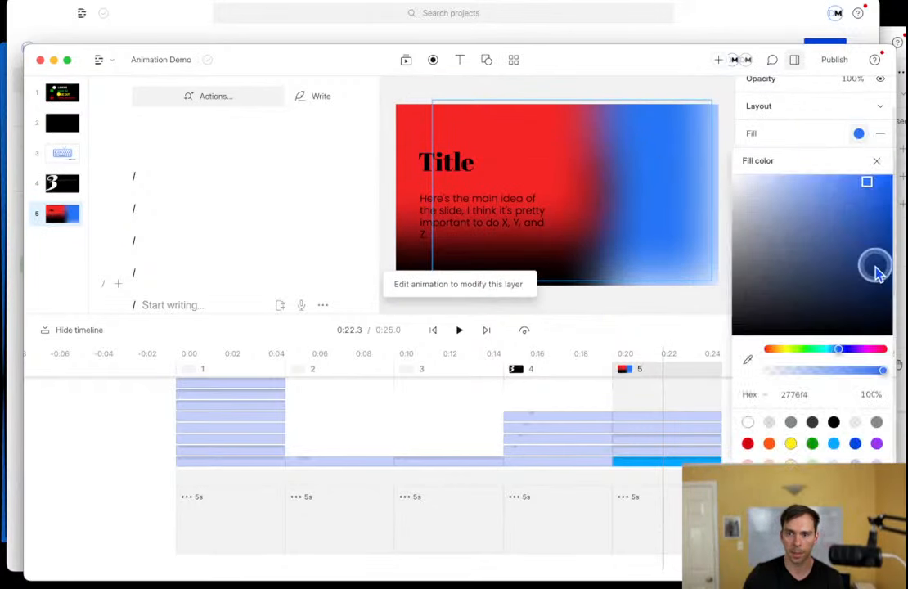
pyautogui.moveTo(876, 263); pyautogui.dragTo(894, 222)
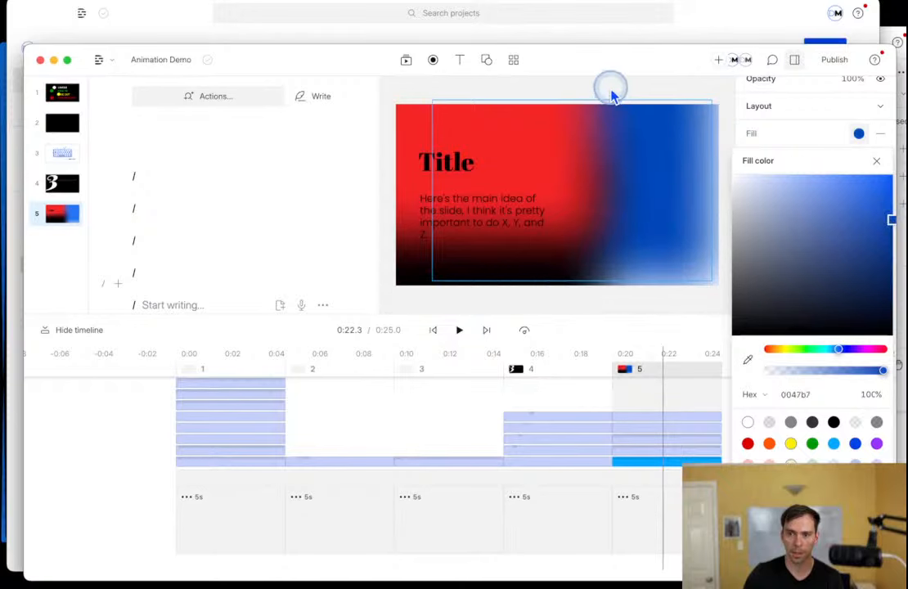
pyautogui.click(620, 100)
pyautogui.click(663, 180)
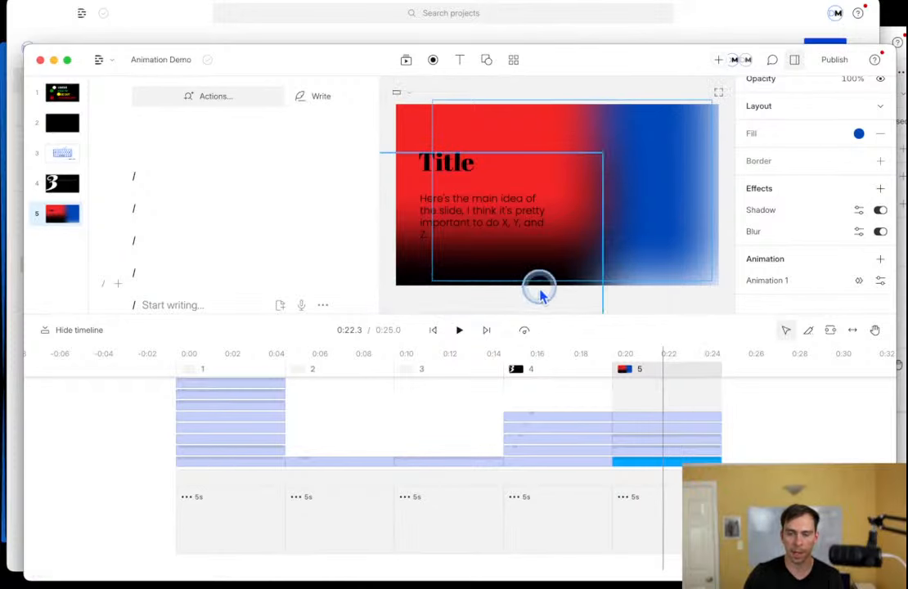
# Play scene 5's gradient animation from about 0:20.0 to the end, then go back to about 0:21.8.
pyautogui.click(614, 392)
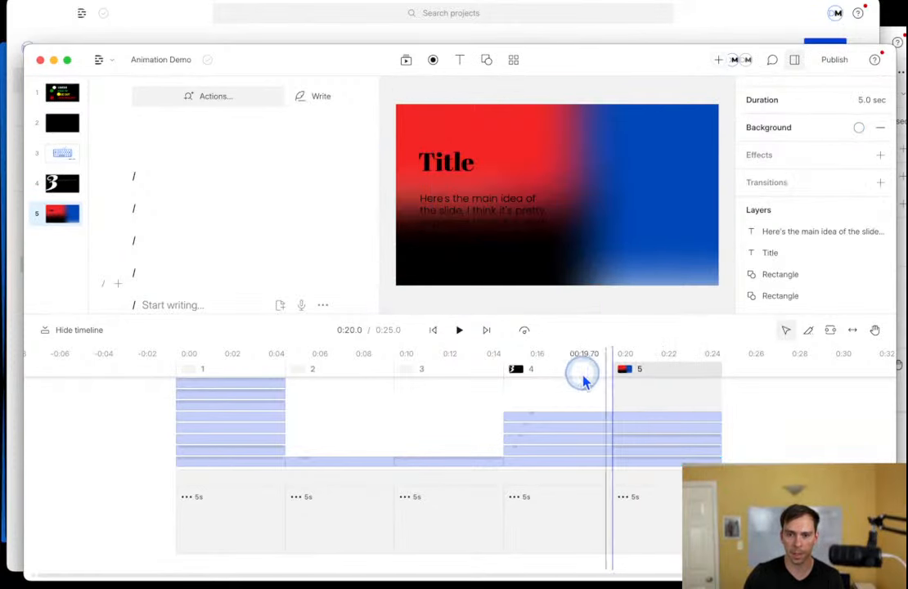
pyautogui.click(462, 332)
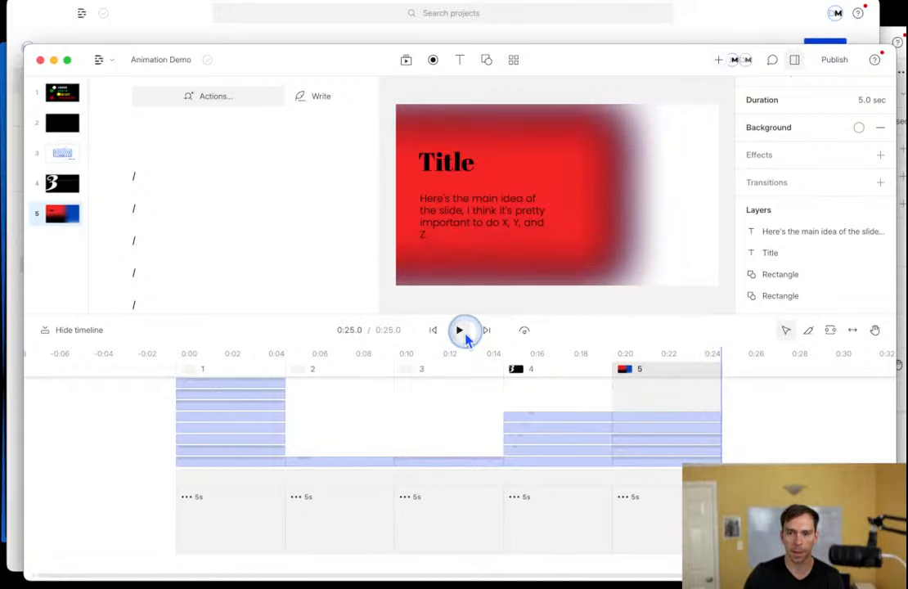
pyautogui.click(652, 383)
# Edit the blue rectangle's Animation 1 in scene 5, setting the width to 3177 and X to 1059 near 0:24.9.
pyautogui.click(665, 206)
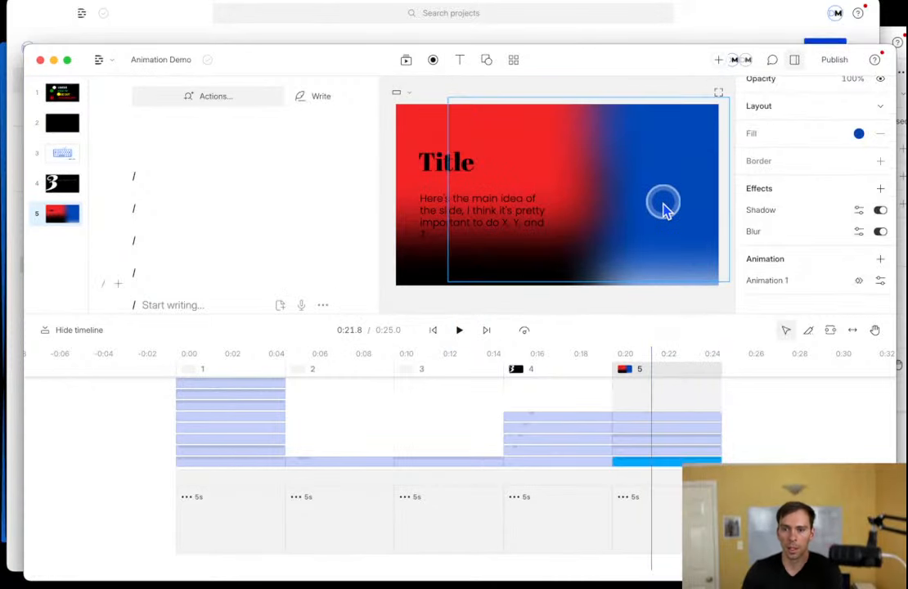
pyautogui.click(851, 278)
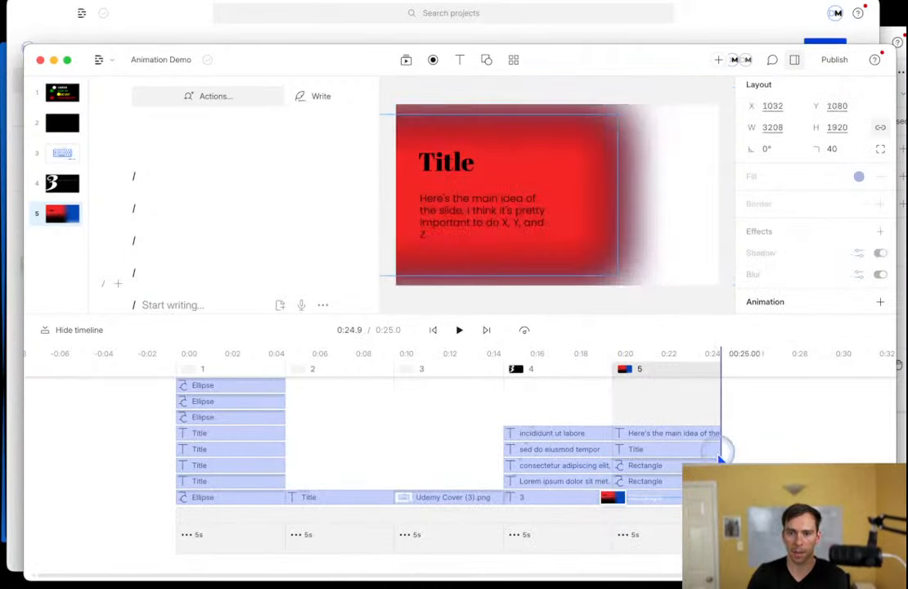
pyautogui.click(543, 188)
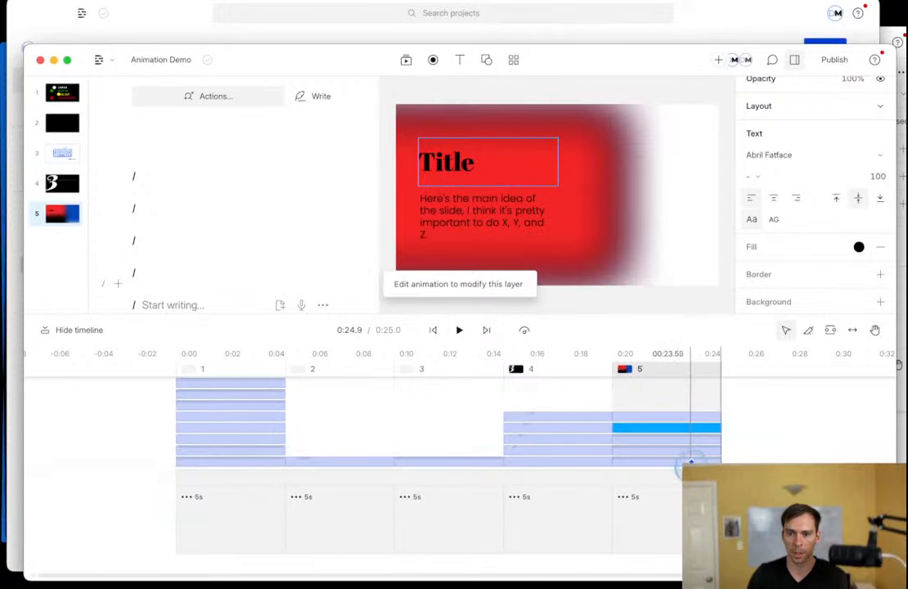
pyautogui.click(686, 446)
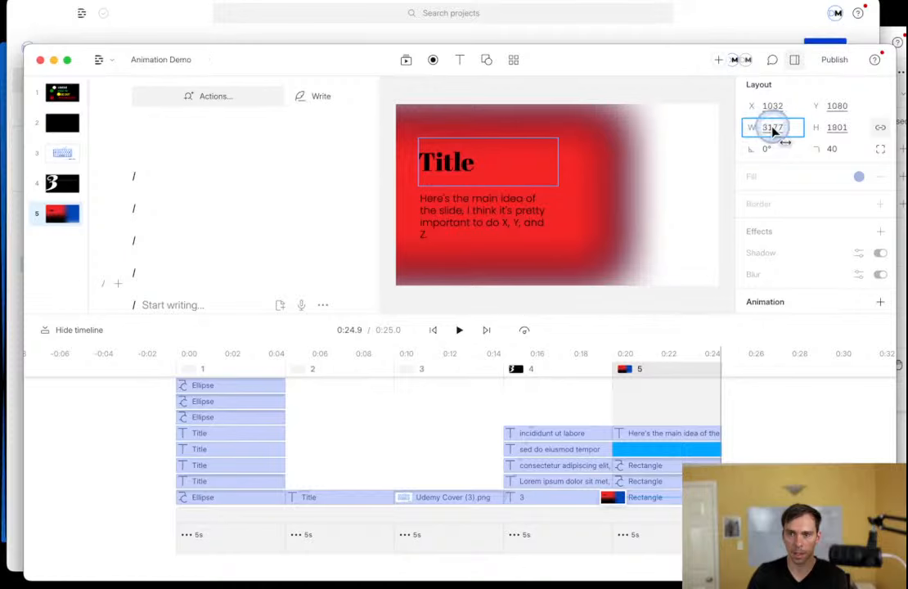
pyautogui.moveTo(774, 111); pyautogui.dragTo(864, 114)
pyautogui.click(787, 336)
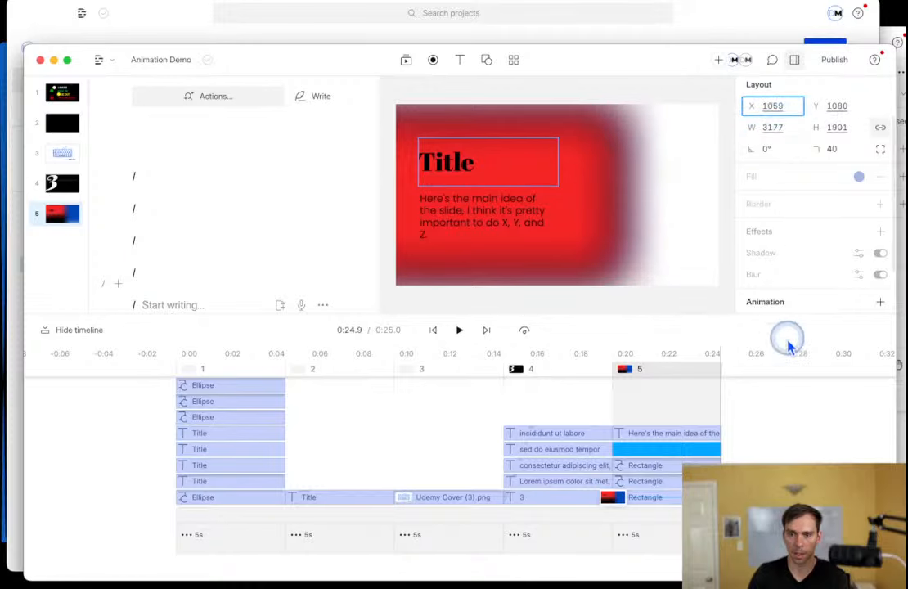
# Adjust the blue rectangle's Animation 1 in scene 5 near 0:24.9, setting the width to 3172 and X to 2481.
pyautogui.click(652, 463)
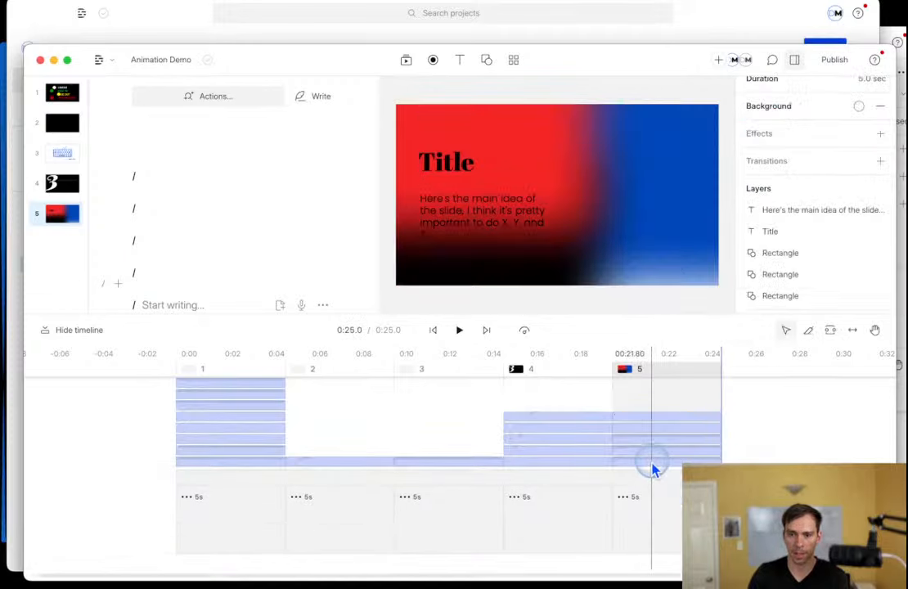
pyautogui.click(646, 499)
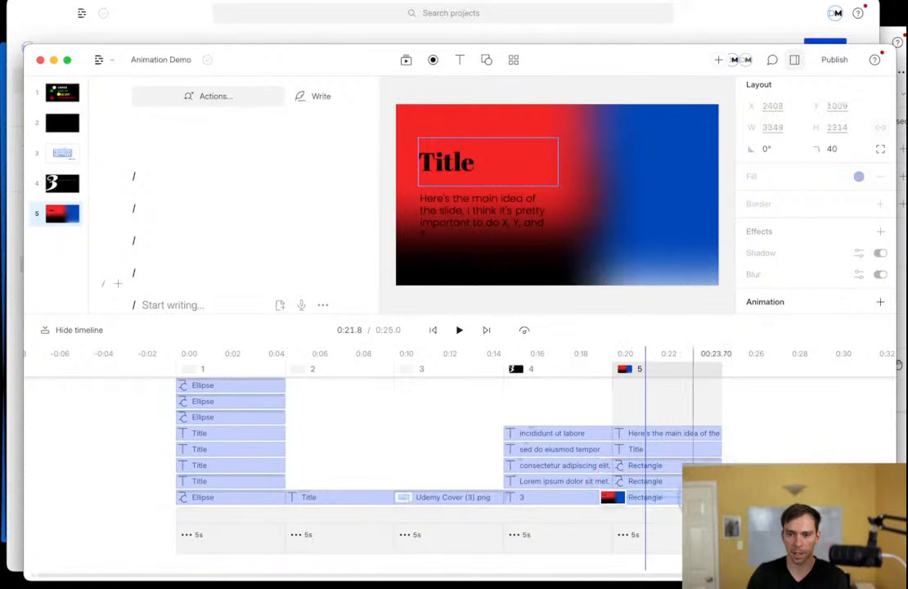
pyautogui.click(721, 498)
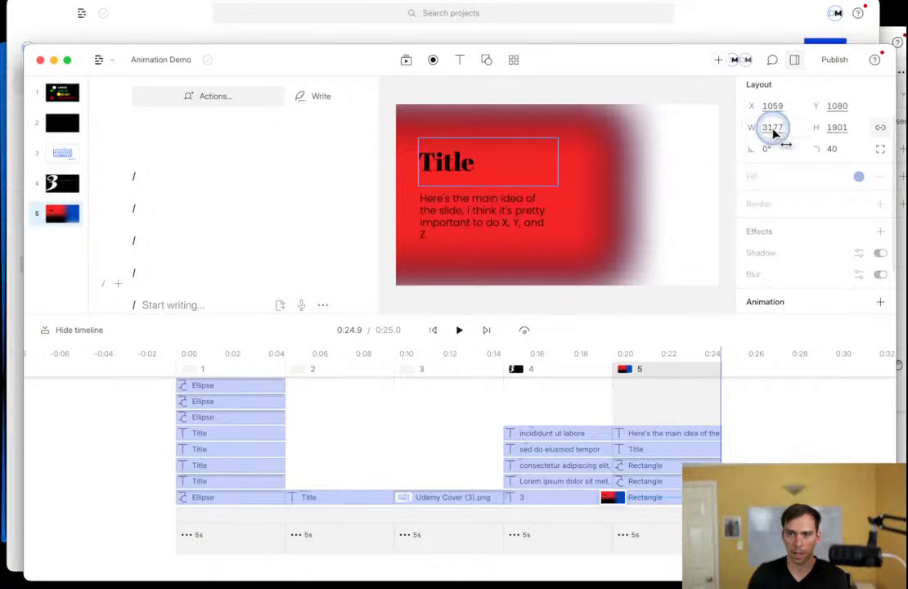
pyautogui.moveTo(770, 126); pyautogui.dragTo(723, 189)
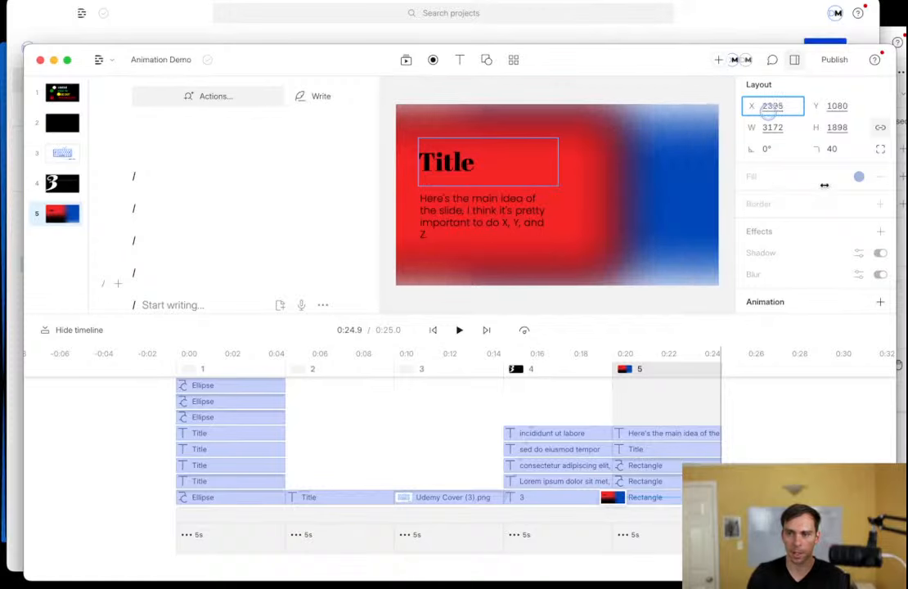
pyautogui.moveTo(825, 185); pyautogui.dragTo(855, 184)
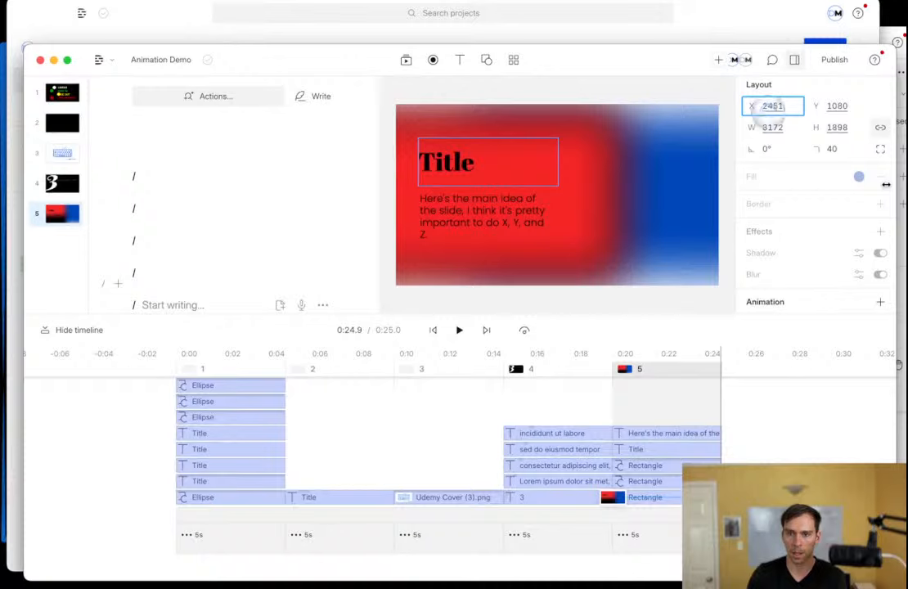
# Play scene 5 from 0:20.0 to the end, then go back to about 0:21.9.
pyautogui.click(614, 398)
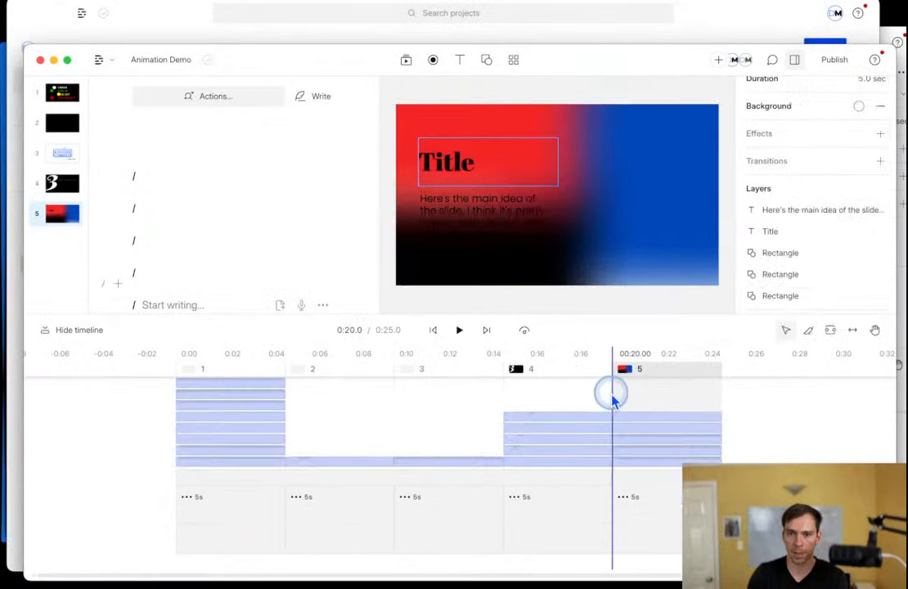
pyautogui.click(458, 331)
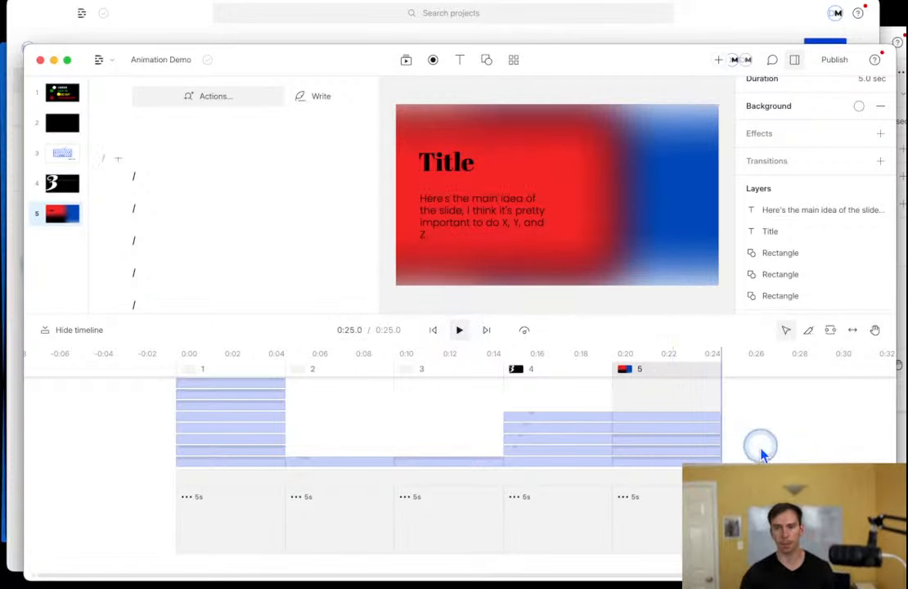
pyautogui.click(656, 400)
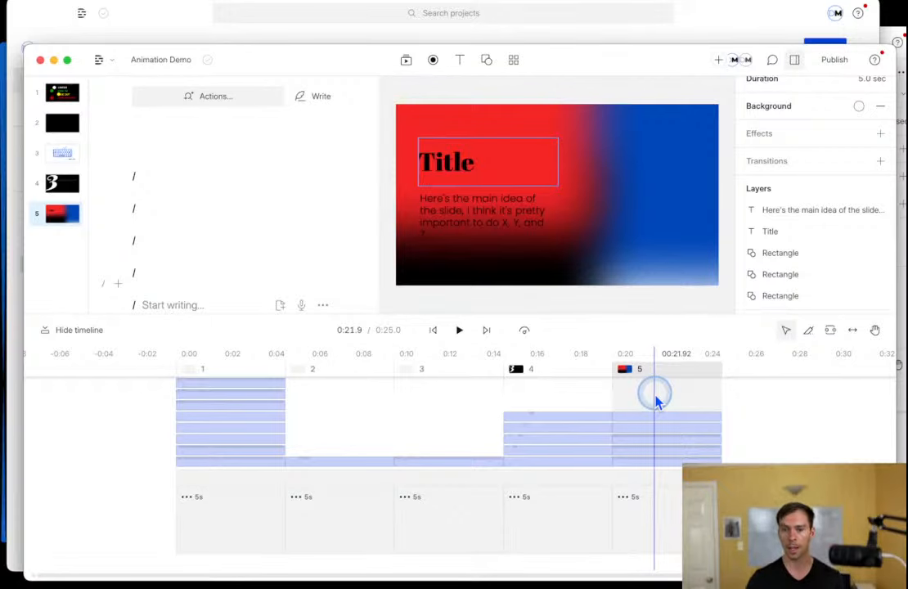
# Browse the list of templates that scene 5 can be saved to, then close it without saving.
pyautogui.rightClick(69, 226)
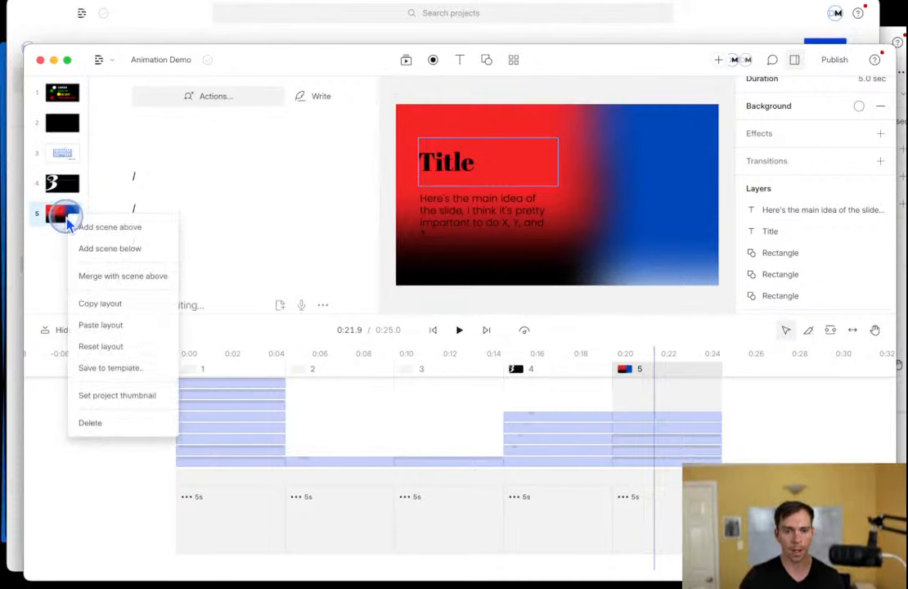
pyautogui.click(105, 370)
pyautogui.scroll(-3, 182, 335)
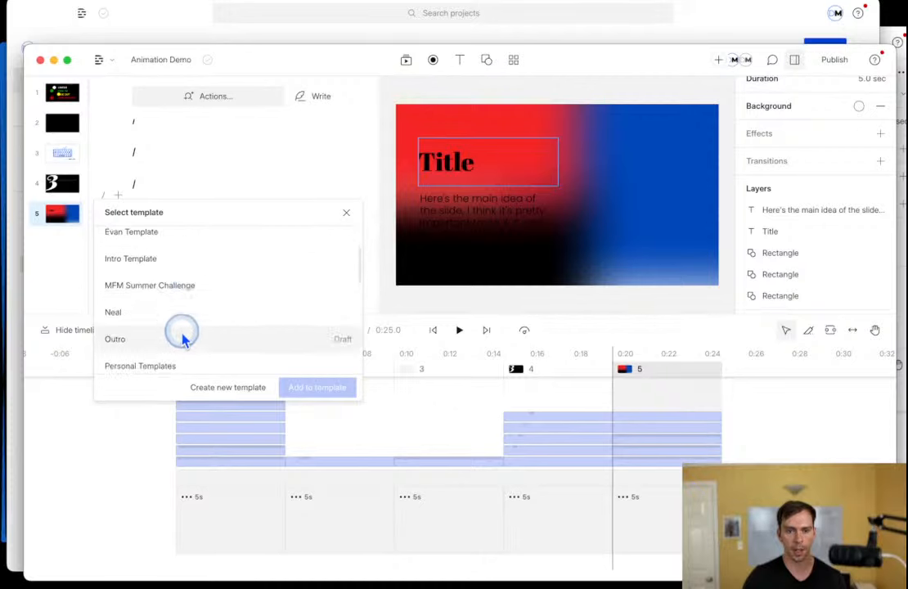
pyautogui.scroll(3, 196, 329)
pyautogui.scroll(-10, 278, 323)
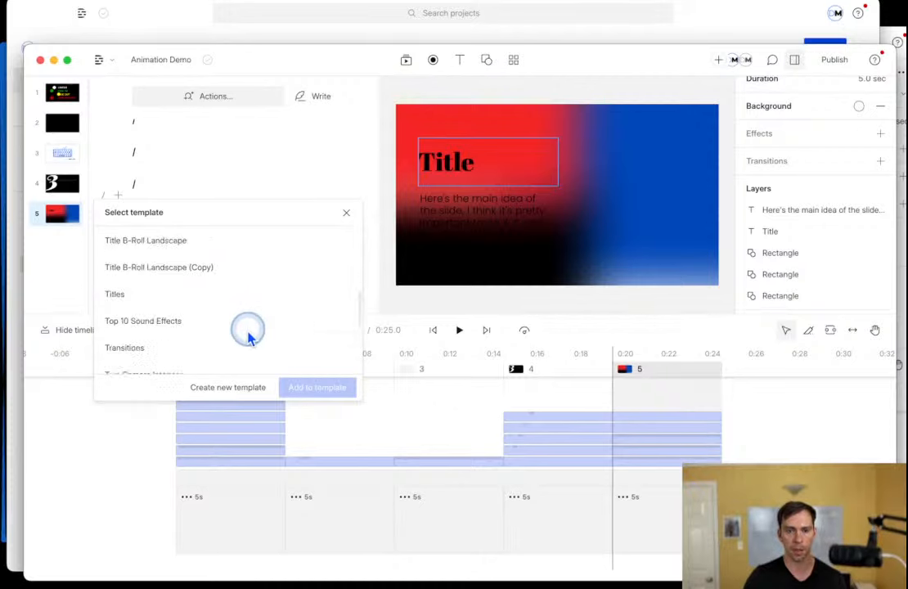
pyautogui.scroll(-3, 245, 332)
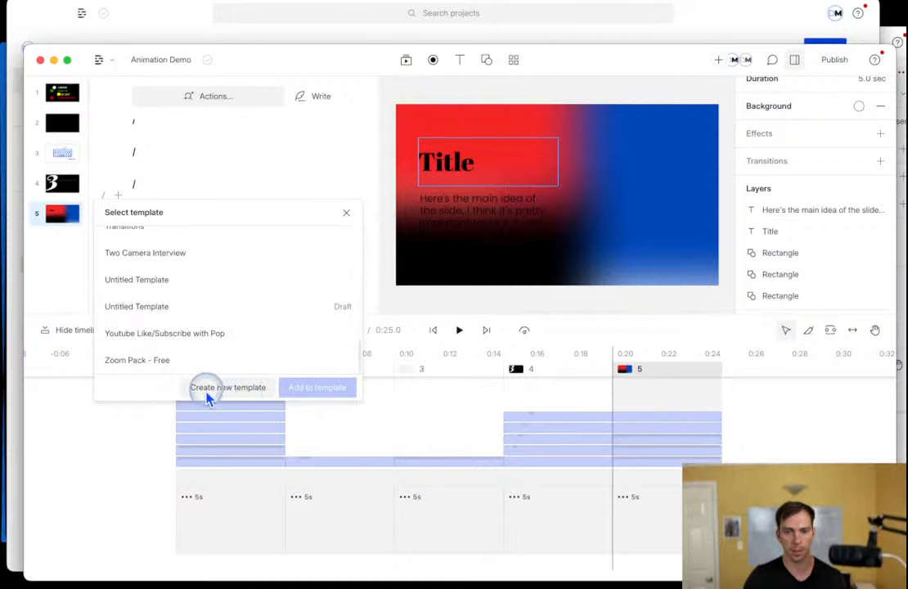
pyautogui.click(345, 213)
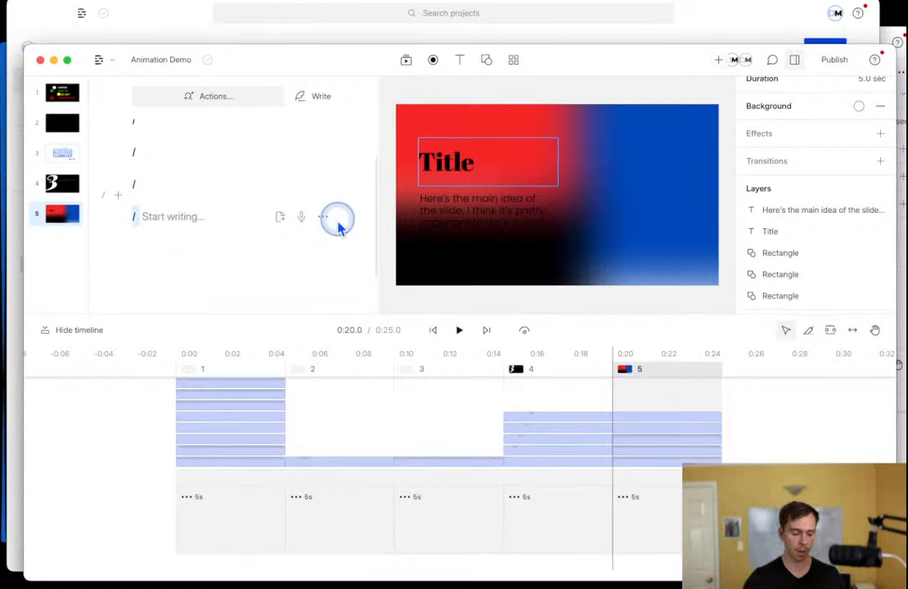
pyautogui.rightClick(73, 217)
pyautogui.click(279, 277)
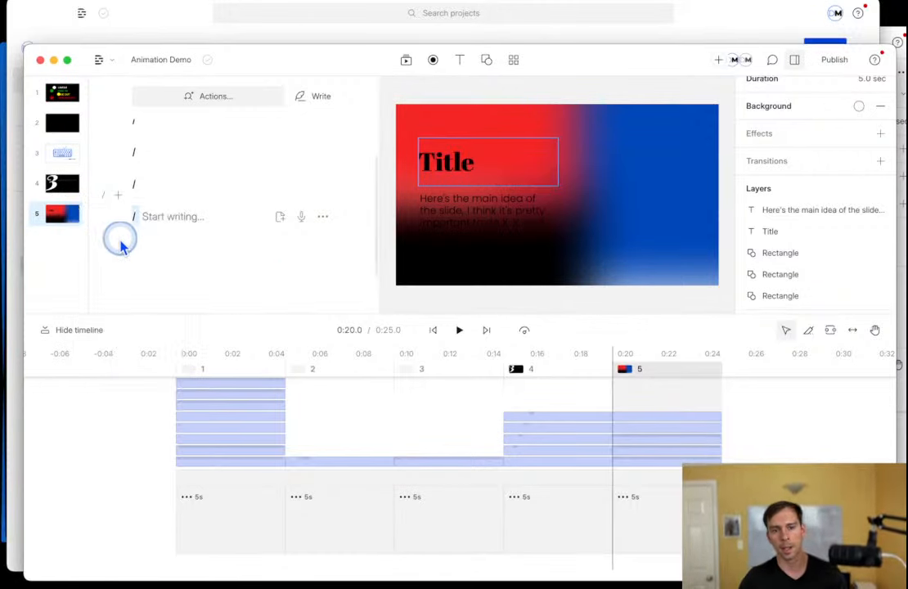
# Close the Untitled project window and return to the Animation Demo project at about 0:22.2.
pyautogui.click(734, 22)
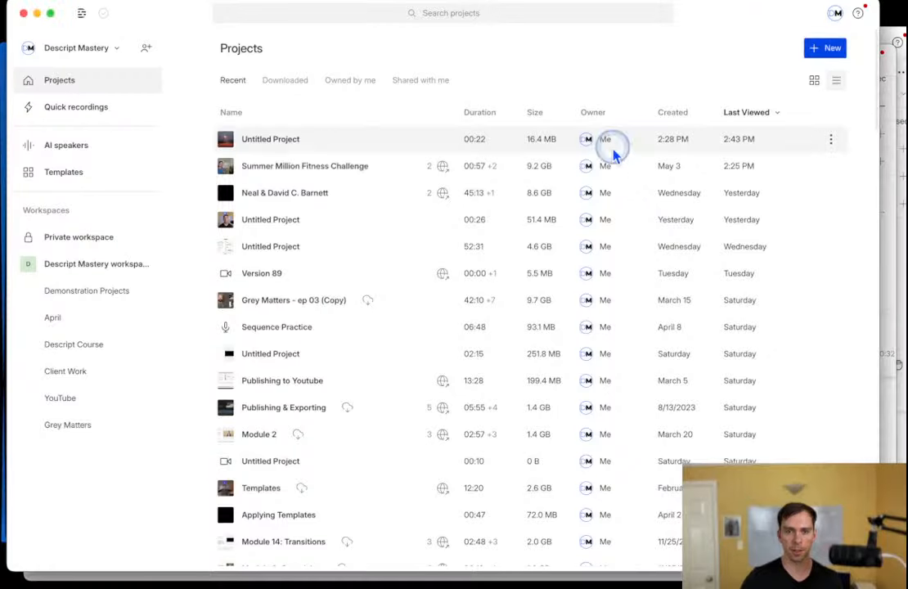
pyautogui.click(900, 409)
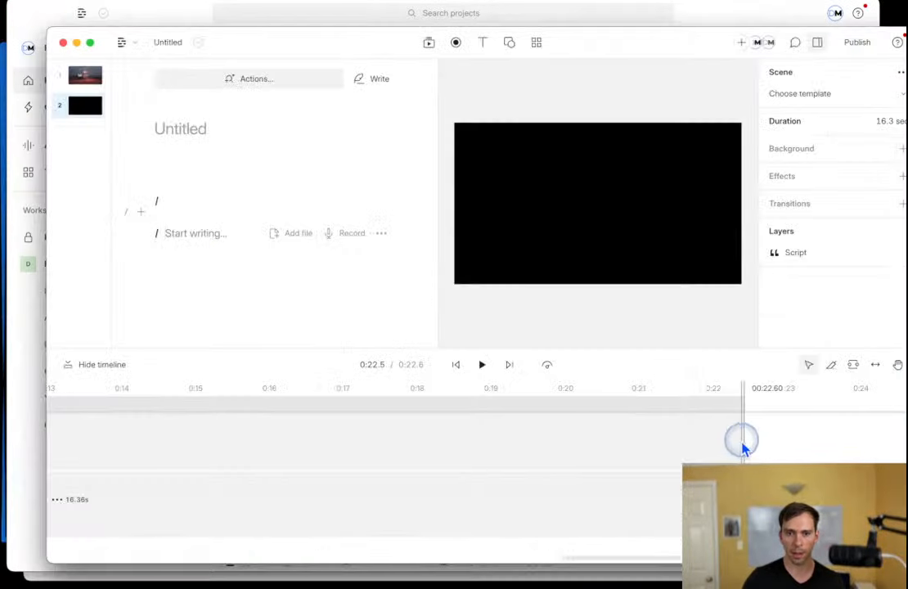
pyautogui.click(85, 82)
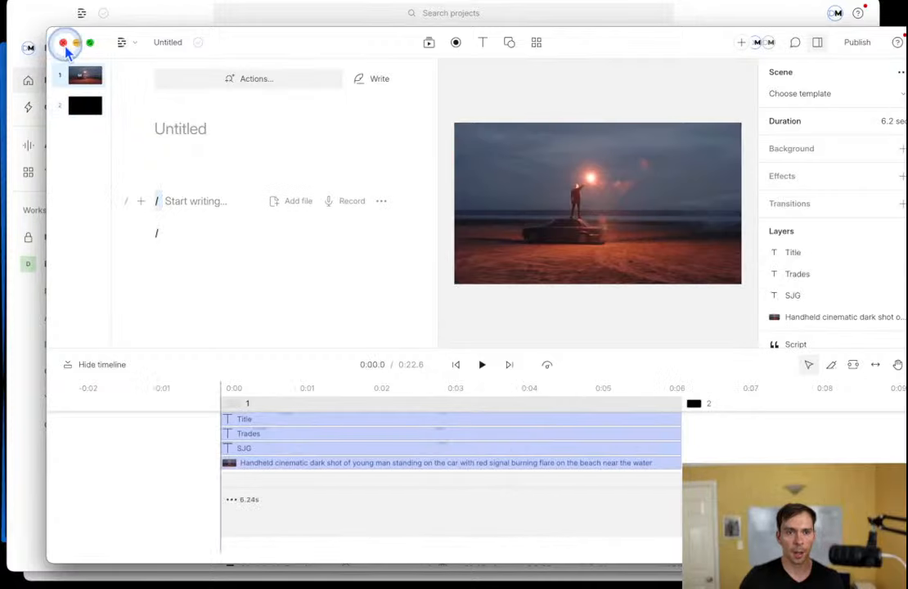
pyautogui.click(63, 42)
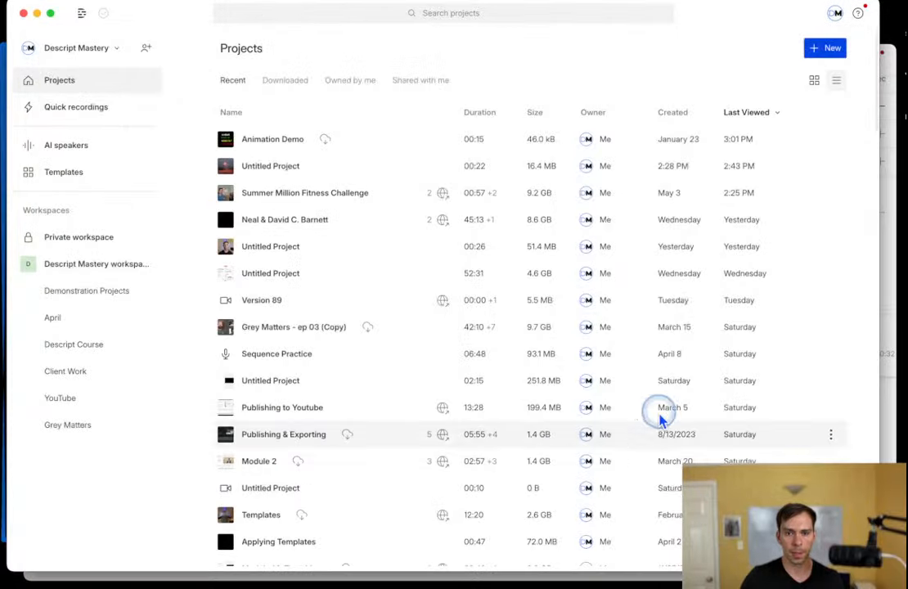
pyautogui.click(892, 450)
pyautogui.click(663, 401)
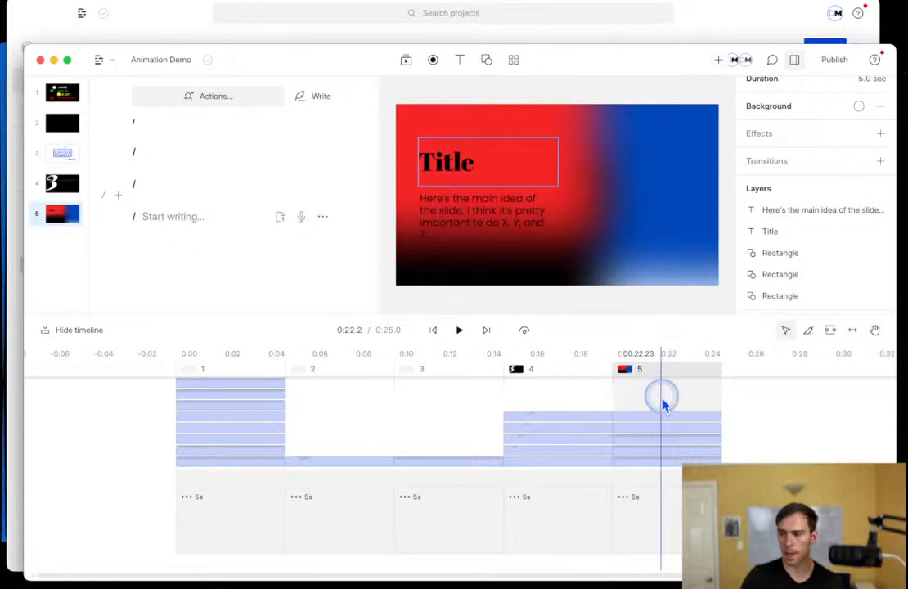
# Browse the Intros category of the template gallery, then close the gallery.
pyautogui.click(520, 63)
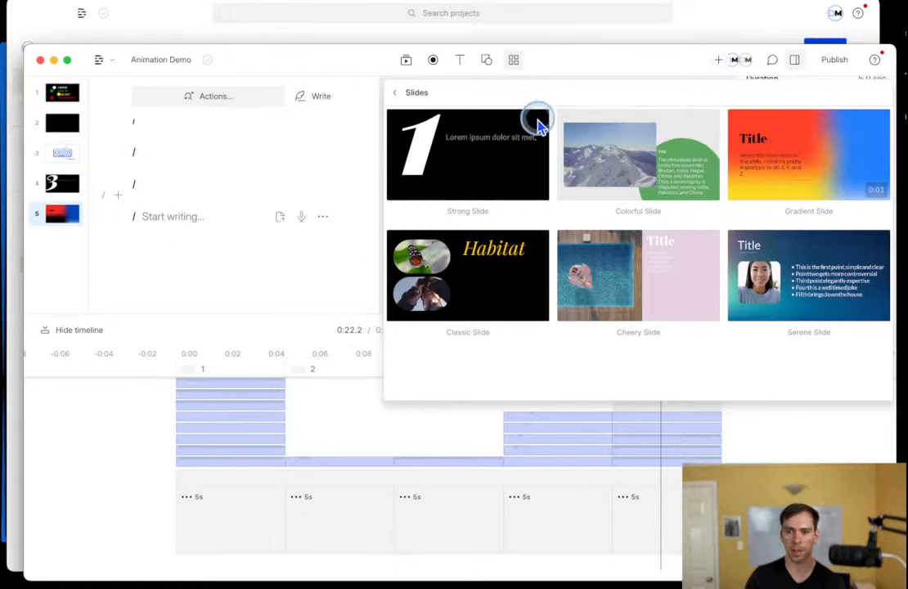
pyautogui.click(394, 94)
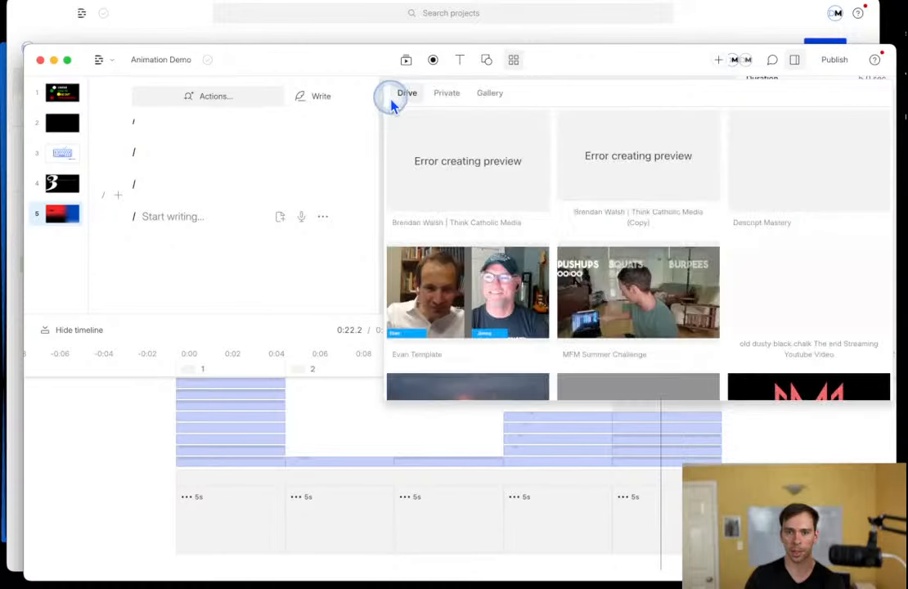
pyautogui.click(490, 94)
pyautogui.click(774, 176)
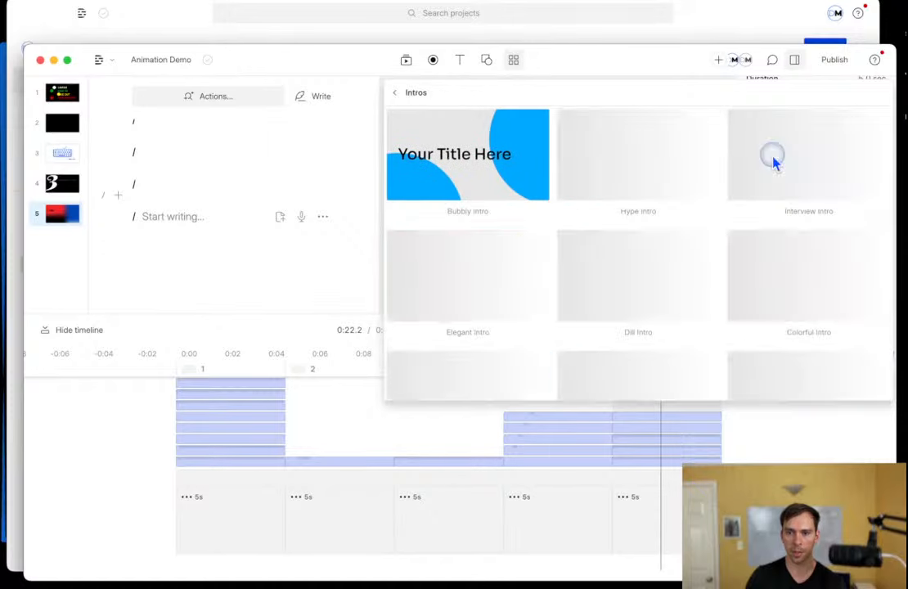
pyautogui.scroll(-2, 622, 347)
pyautogui.scroll(-4, 587, 350)
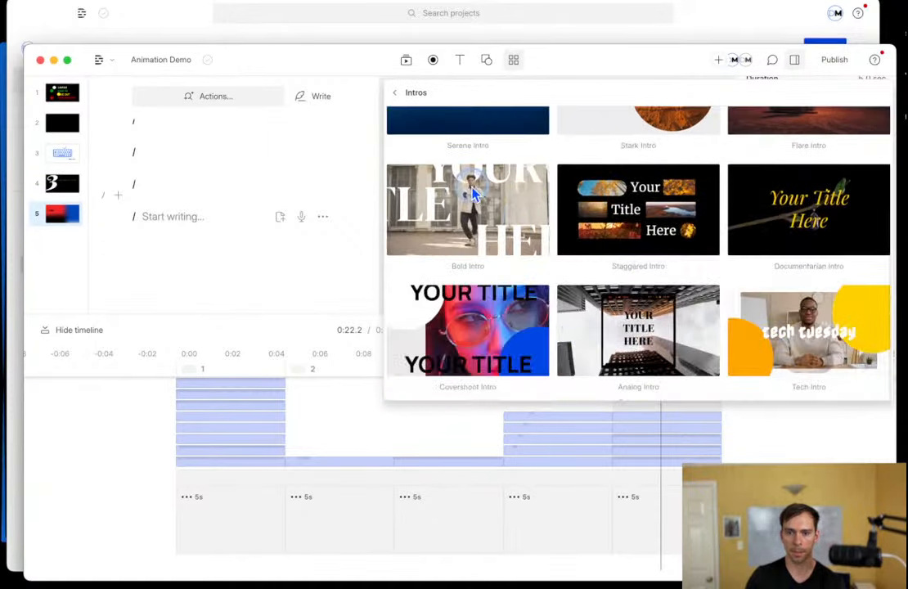
pyautogui.click(790, 428)
# Add a new scene 6 after scene 5 and apply the Bold Intro template from the gallery's Intros category.
pyautogui.click(740, 442)
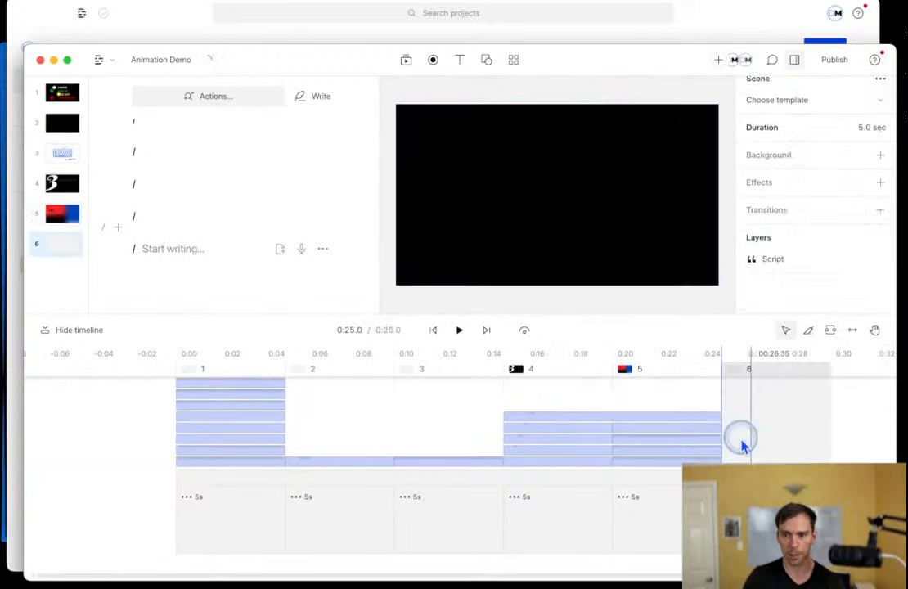
pyautogui.click(510, 64)
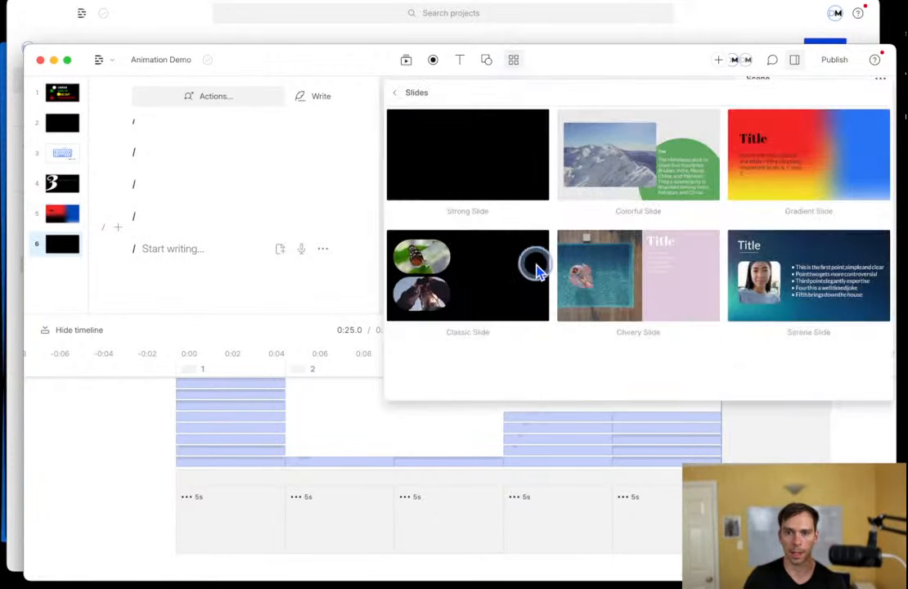
pyautogui.click(400, 92)
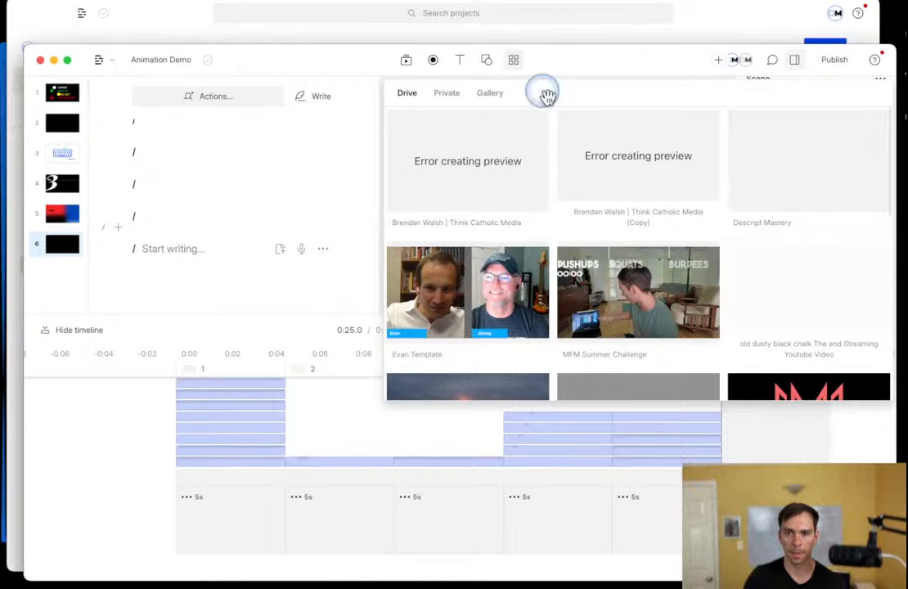
pyautogui.click(488, 95)
pyautogui.scroll(-3, 575, 275)
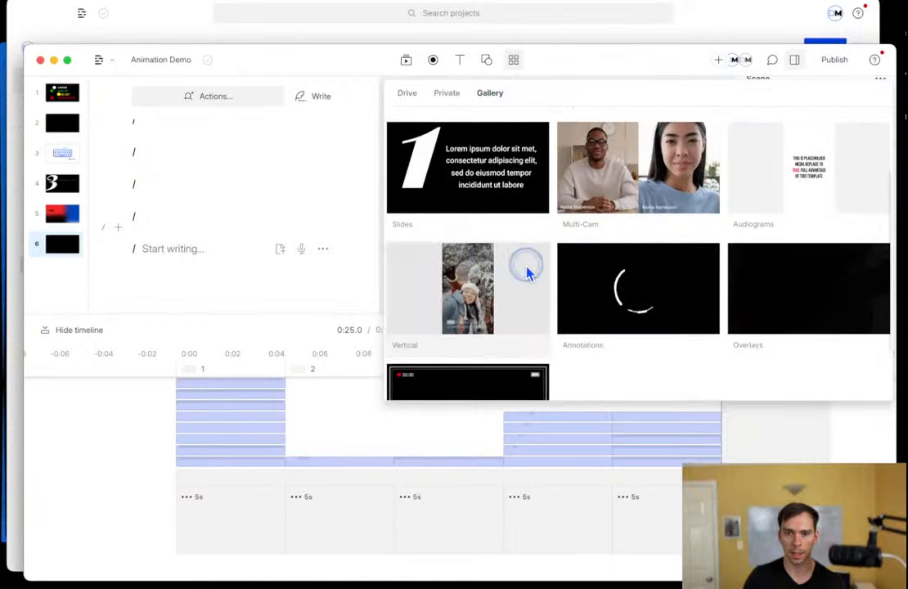
pyautogui.scroll(3, 527, 263)
pyautogui.click(826, 185)
pyautogui.scroll(-5, 645, 300)
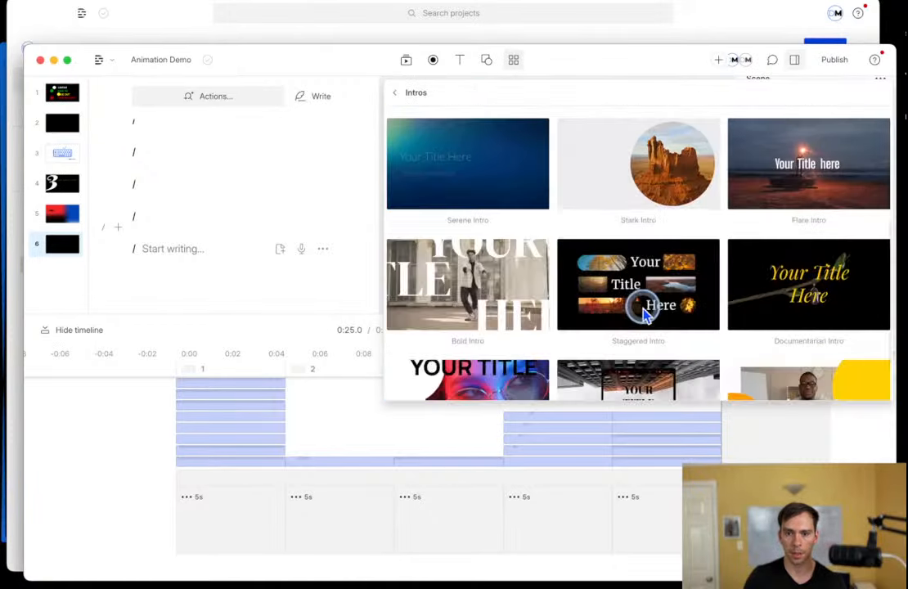
pyautogui.click(507, 281)
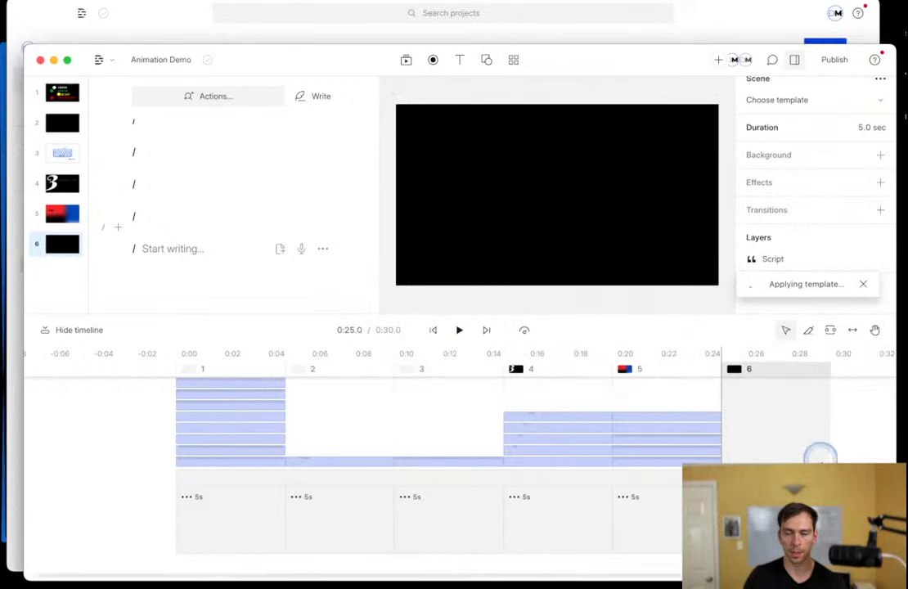
# Play scene 6 from about 0:26.7 and pause the intro animation at about 0:30.0.
pyautogui.click(760, 399)
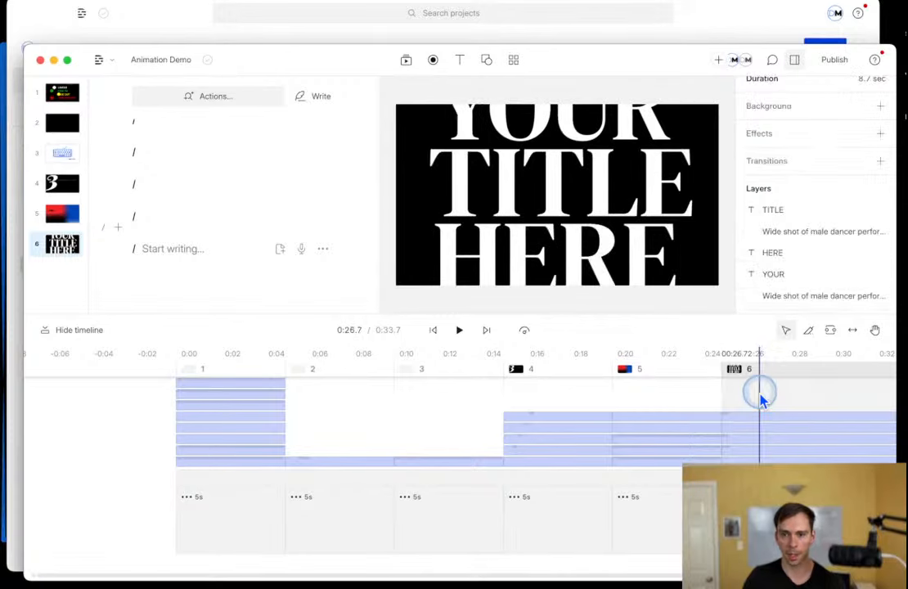
pyautogui.press('space')
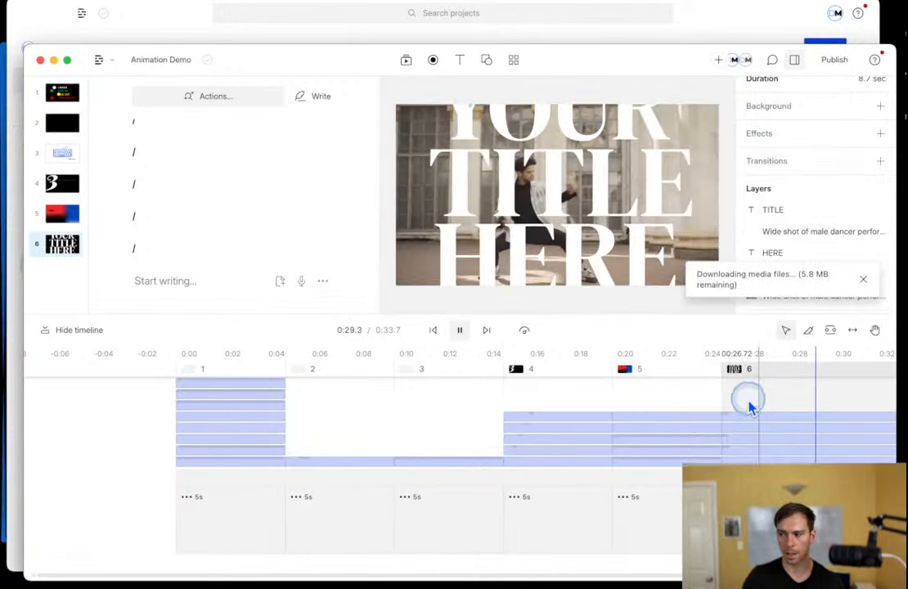
pyautogui.press('space')
pyautogui.scroll(-3, 745, 446)
pyautogui.hscroll(3, 788, 446)
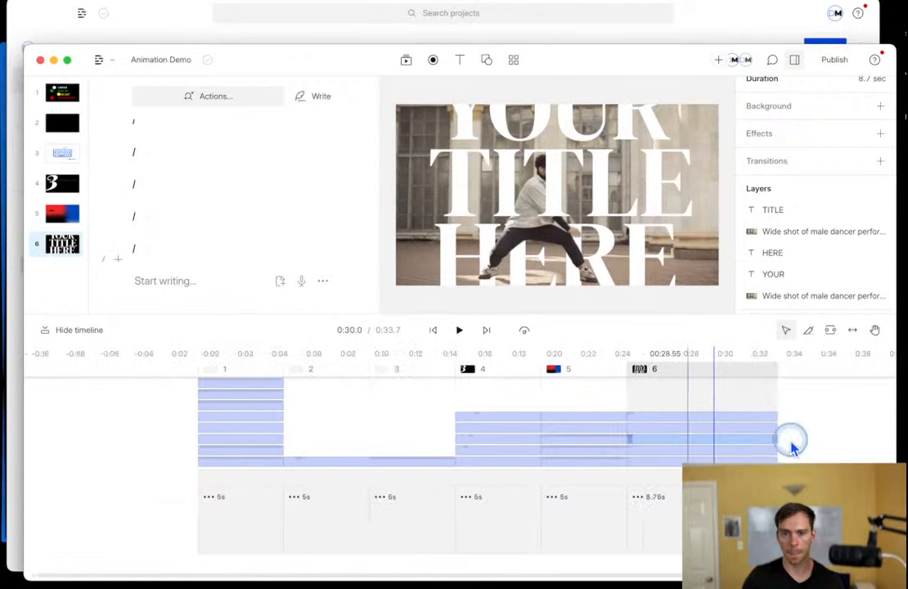
# Inspect the properties and effects of scene 6's dancer video layer between the TITLE and HERE text layers.
pyautogui.click(514, 247)
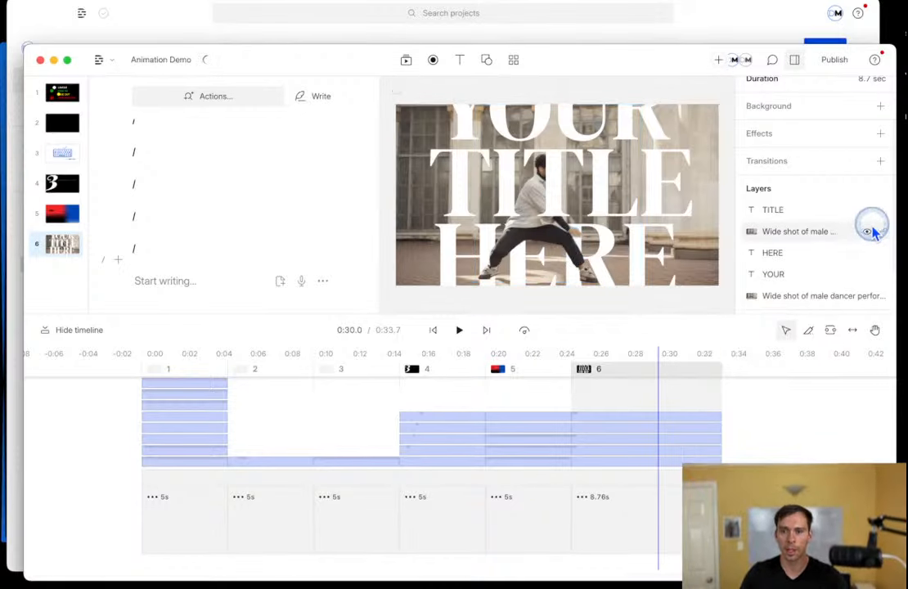
pyautogui.click(821, 232)
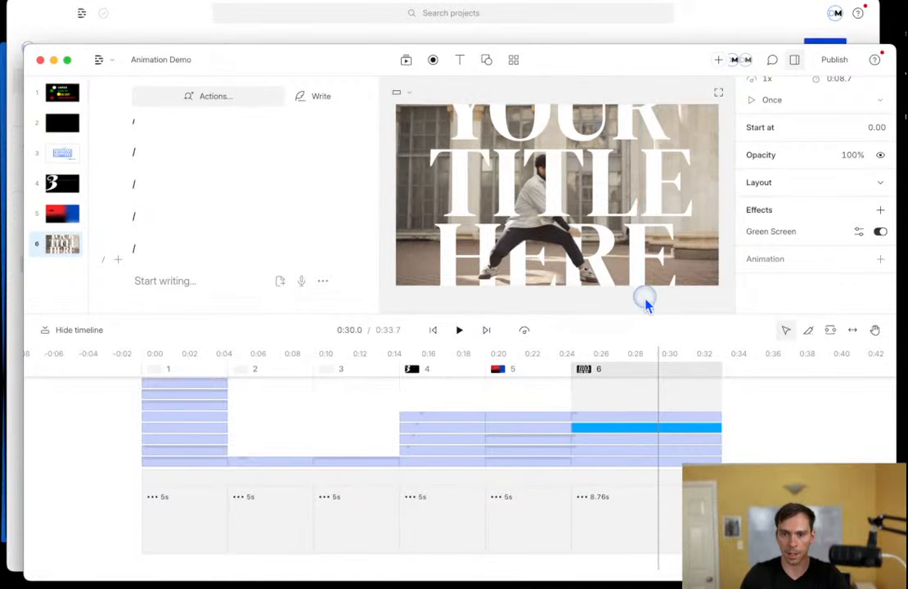
pyautogui.click(434, 304)
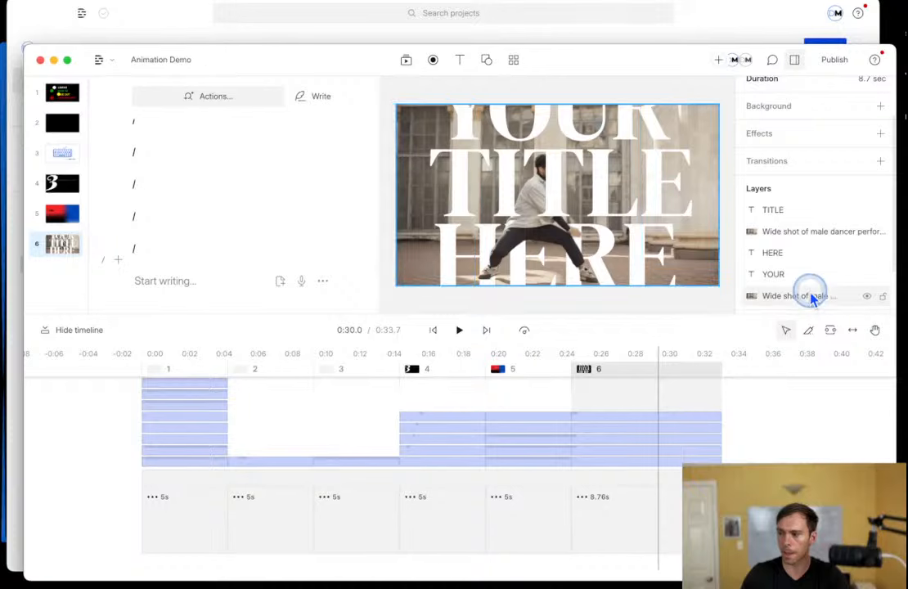
# Examine scene 6's layer stack and the properties of the full-frame dancer video layer beneath the YOUR text layer.
pyautogui.scroll(-1, 813, 300)
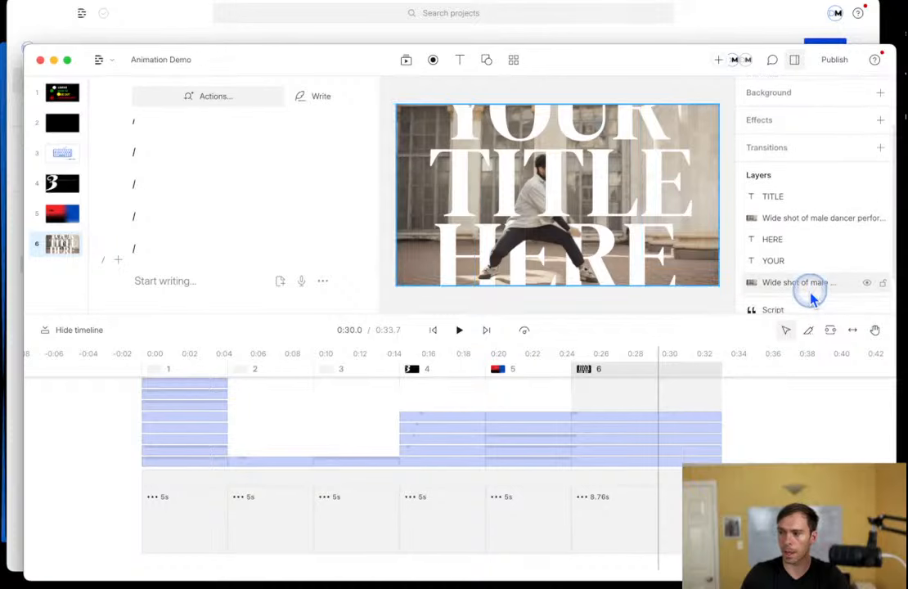
pyautogui.scroll(-4, 812, 299)
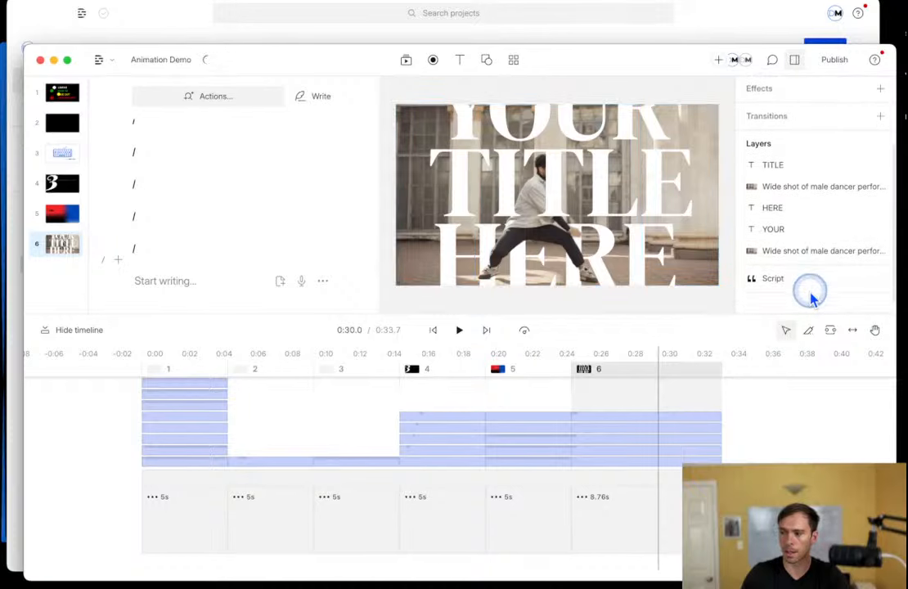
pyautogui.scroll(10, 812, 299)
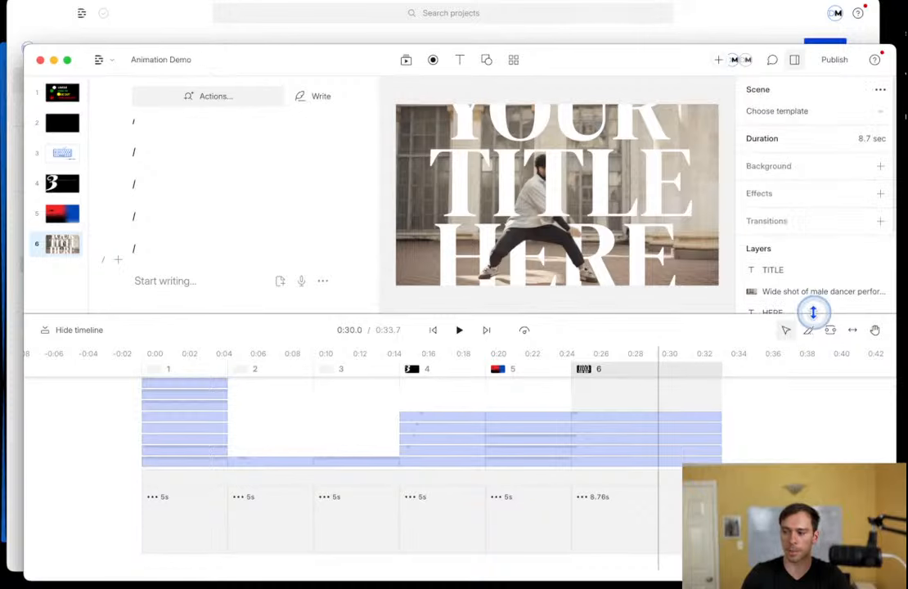
pyautogui.scroll(-6, 811, 298)
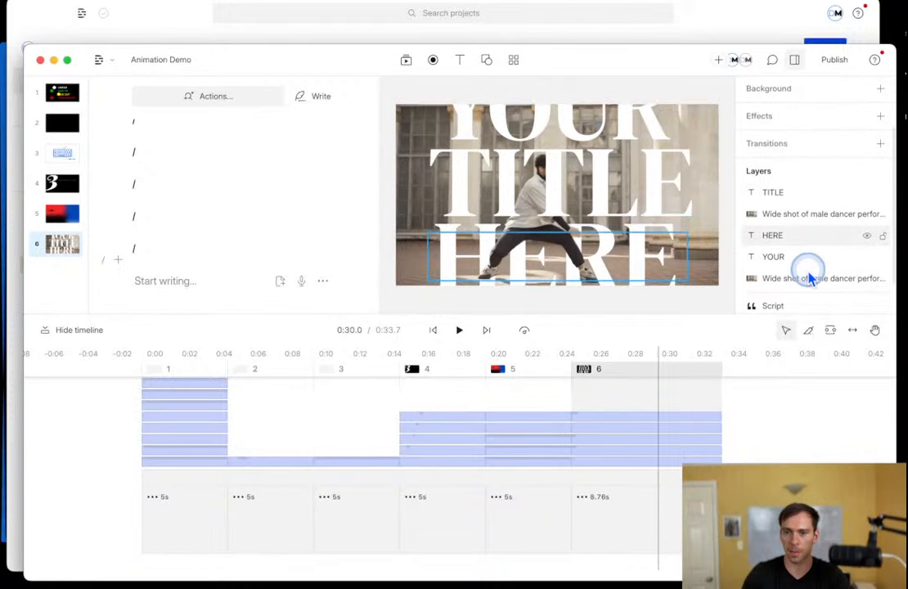
pyautogui.scroll(-2, 827, 270)
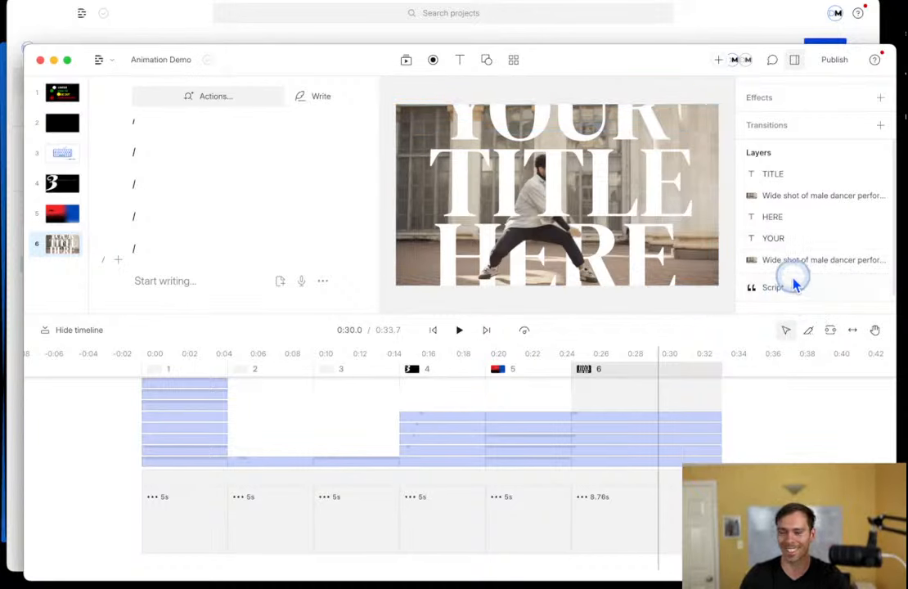
pyautogui.scroll(3, 795, 282)
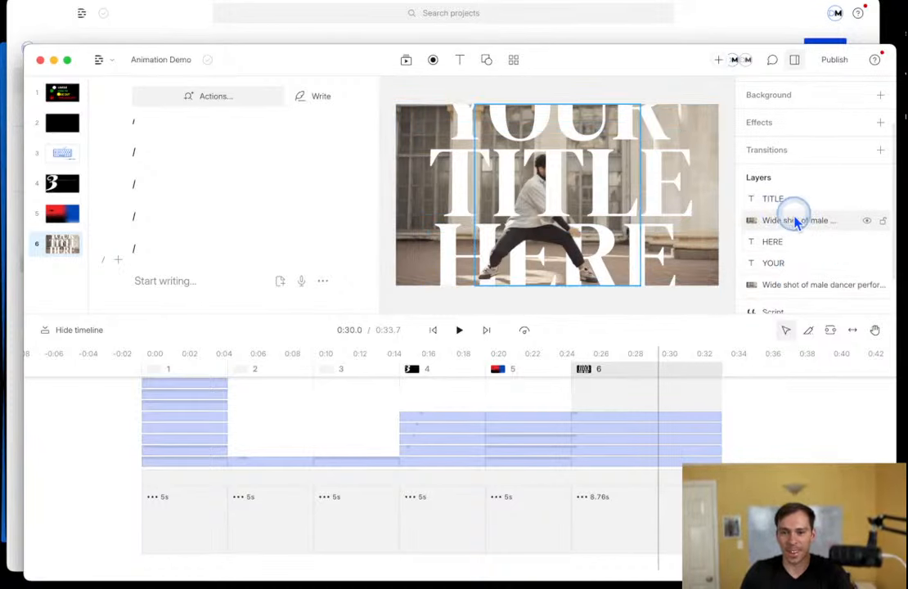
pyautogui.click(800, 286)
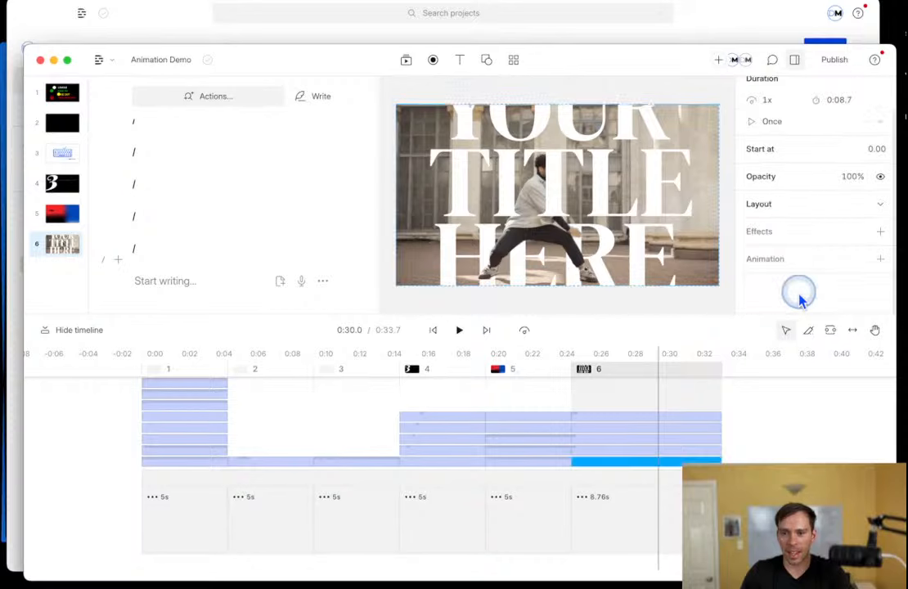
pyautogui.click(629, 311)
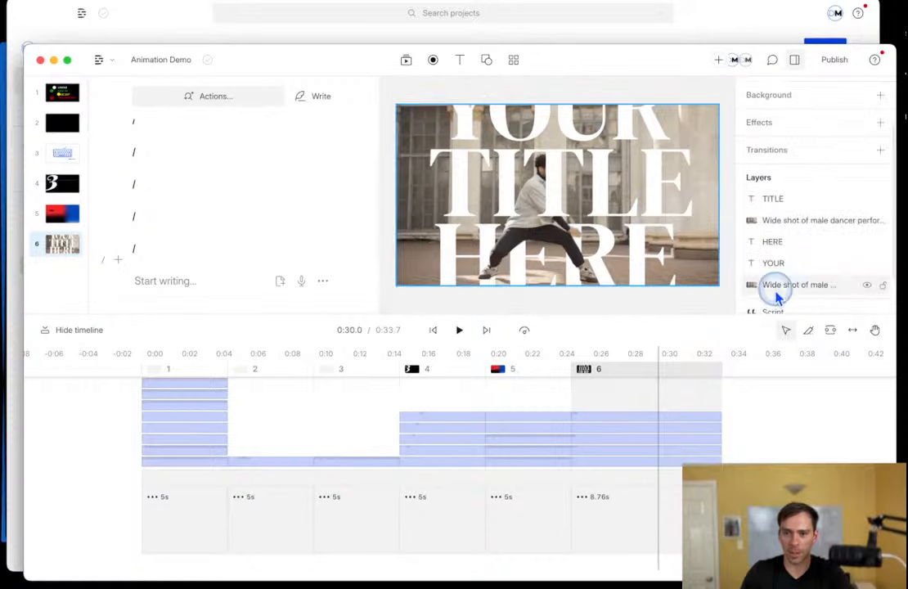
# Switch the Green Screen effect off and back on for the dancer video layer between the TITLE and HERE text layers.
pyautogui.moveTo(770, 290); pyautogui.dragTo(786, 223)
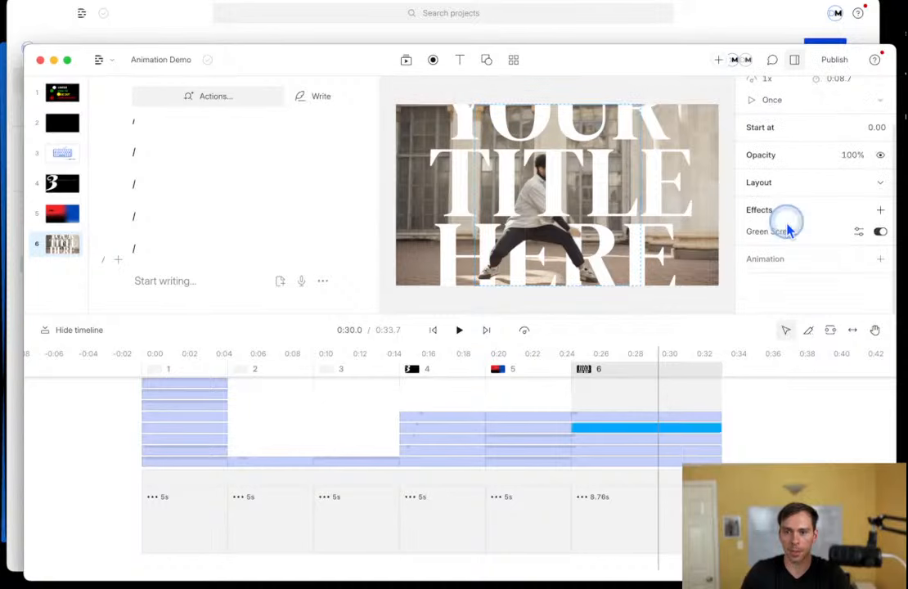
pyautogui.click(550, 230)
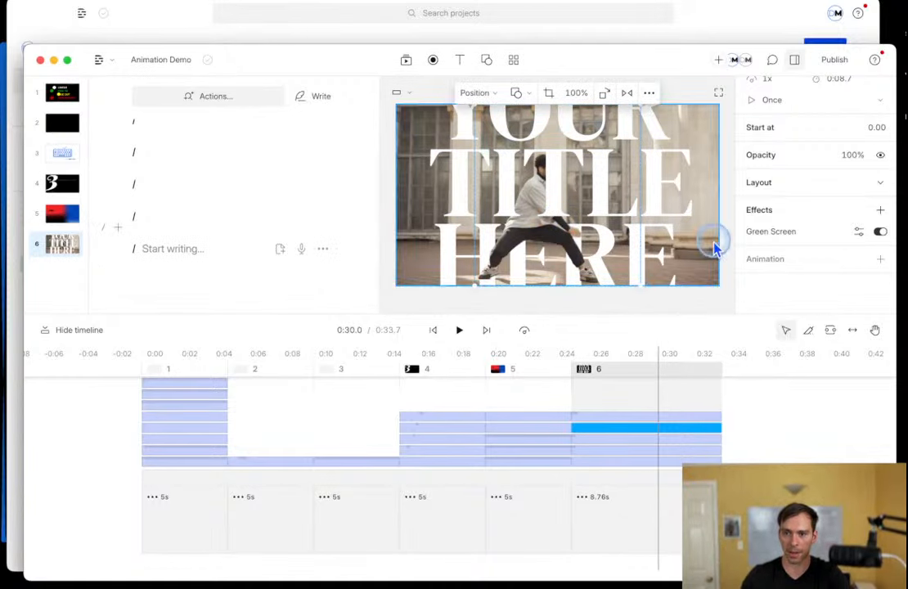
pyautogui.click(881, 233)
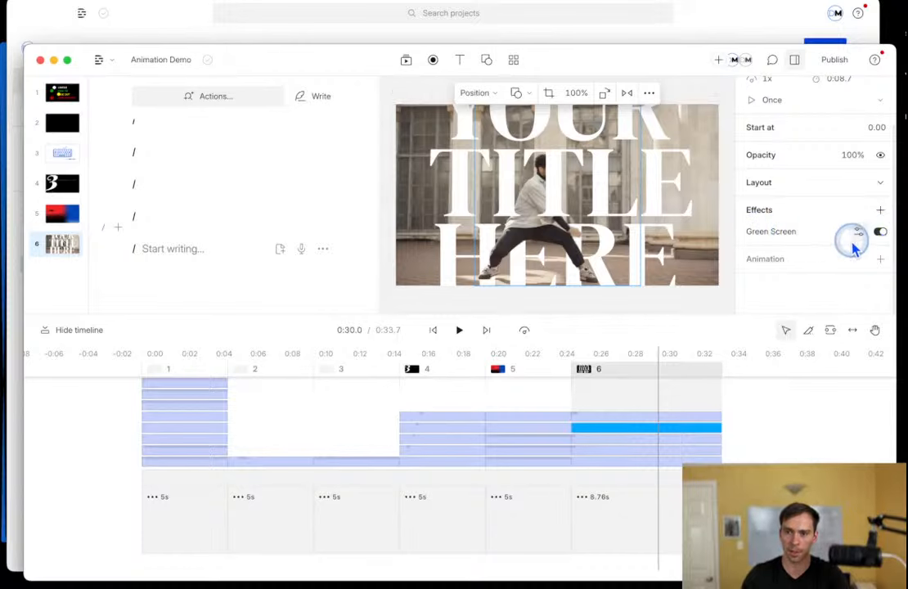
pyautogui.click(881, 233)
pyautogui.click(880, 233)
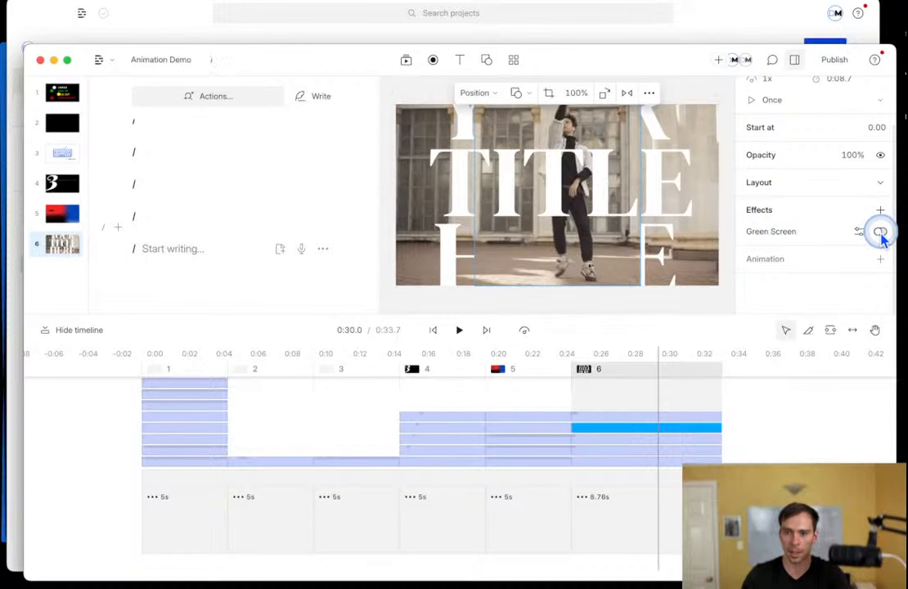
pyautogui.moveTo(567, 284); pyautogui.dragTo(592, 244)
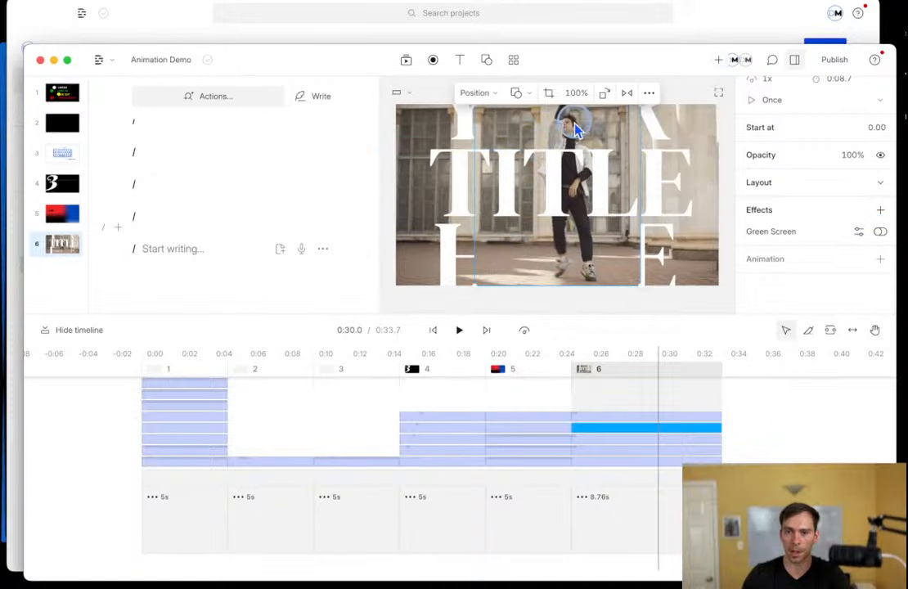
pyautogui.moveTo(539, 136); pyautogui.dragTo(582, 178)
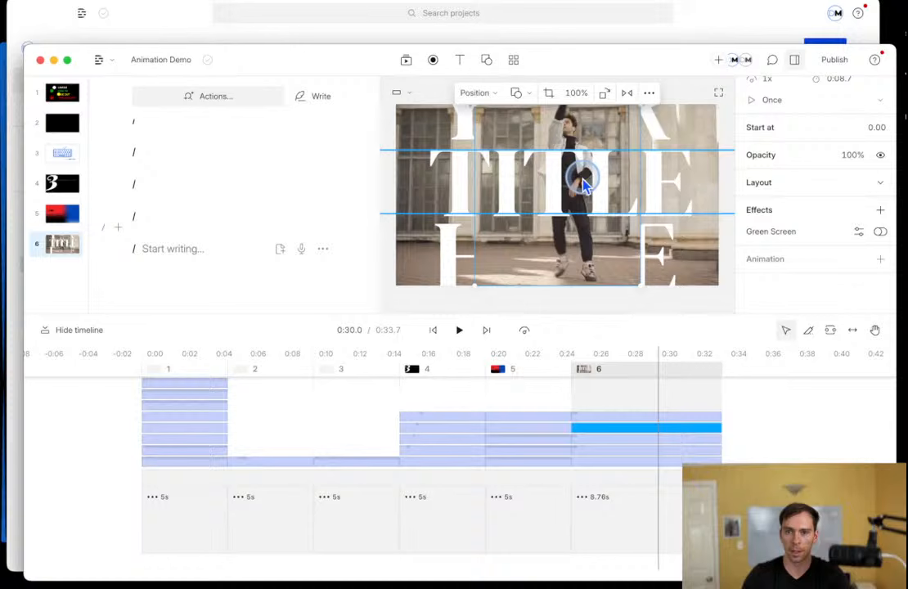
pyautogui.click(880, 233)
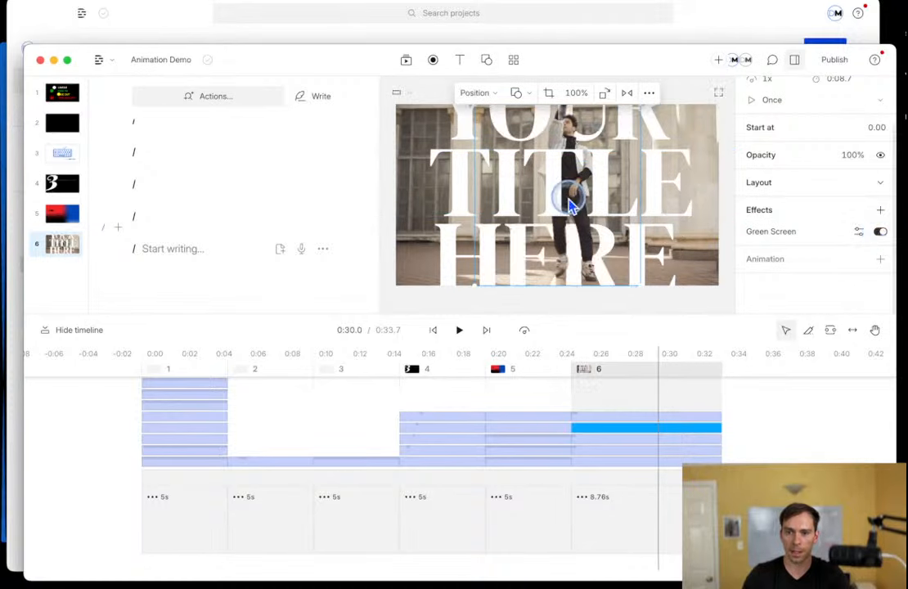
pyautogui.moveTo(588, 273); pyautogui.dragTo(572, 202)
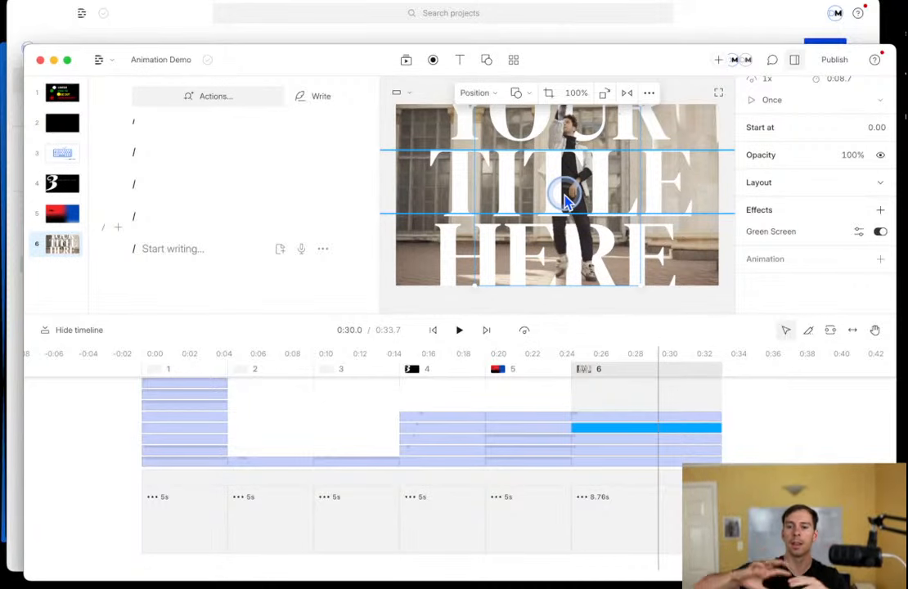
pyautogui.moveTo(564, 195); pyautogui.dragTo(565, 196)
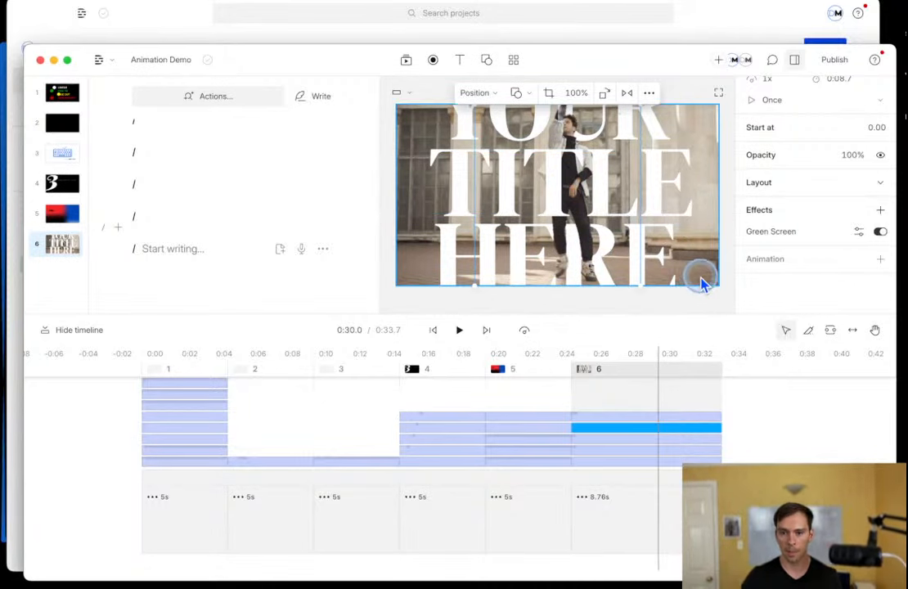
# Compare the properties of the full-frame background video layer with those of the Green Screen dancer layer in scene 6.
pyautogui.click(701, 277)
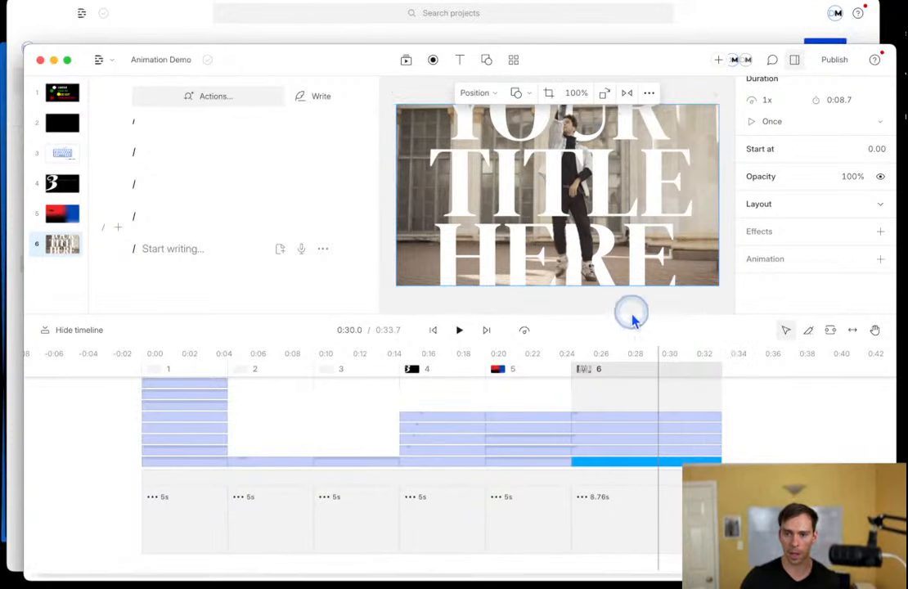
pyautogui.click(610, 307)
pyautogui.scroll(-1, 800, 305)
pyautogui.scroll(-2, 800, 304)
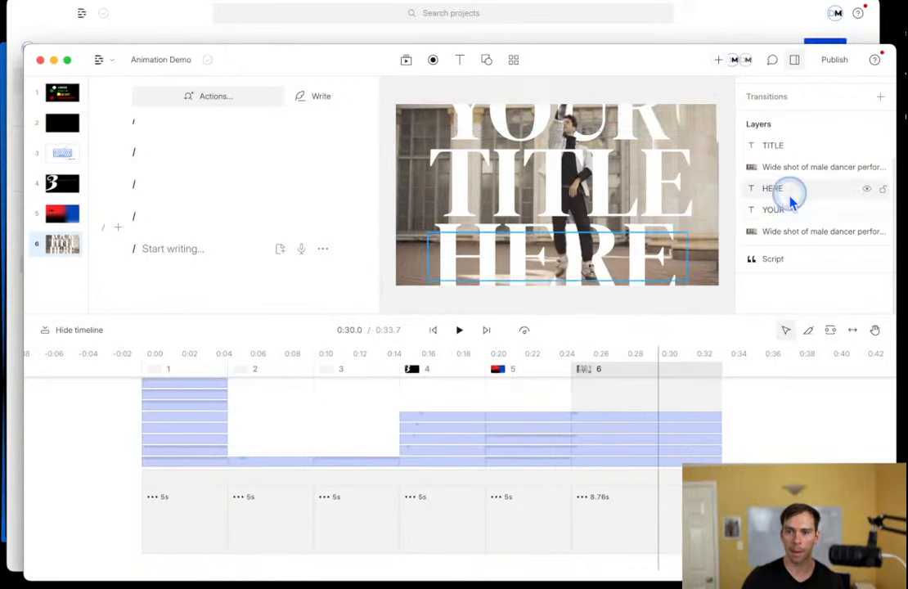
pyautogui.click(769, 168)
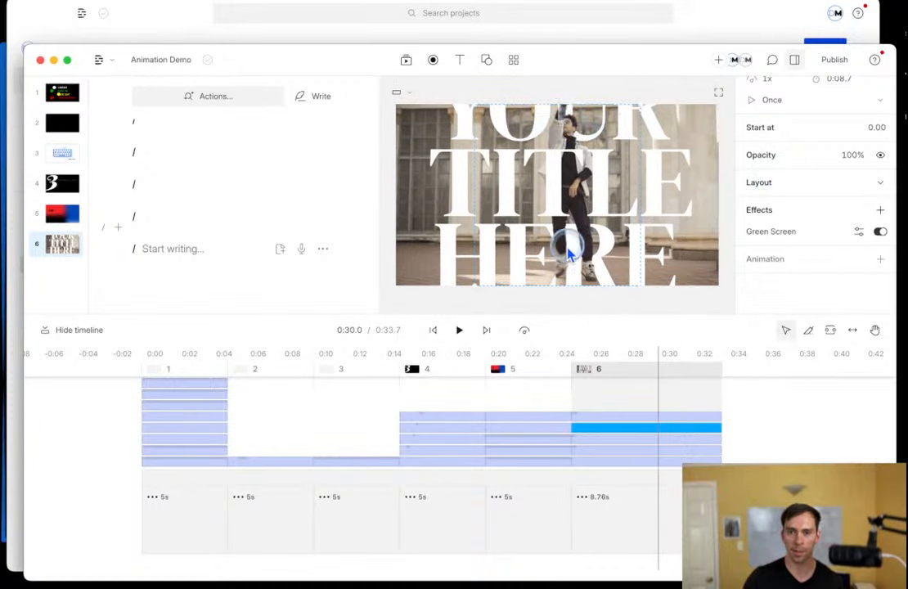
pyautogui.click(598, 308)
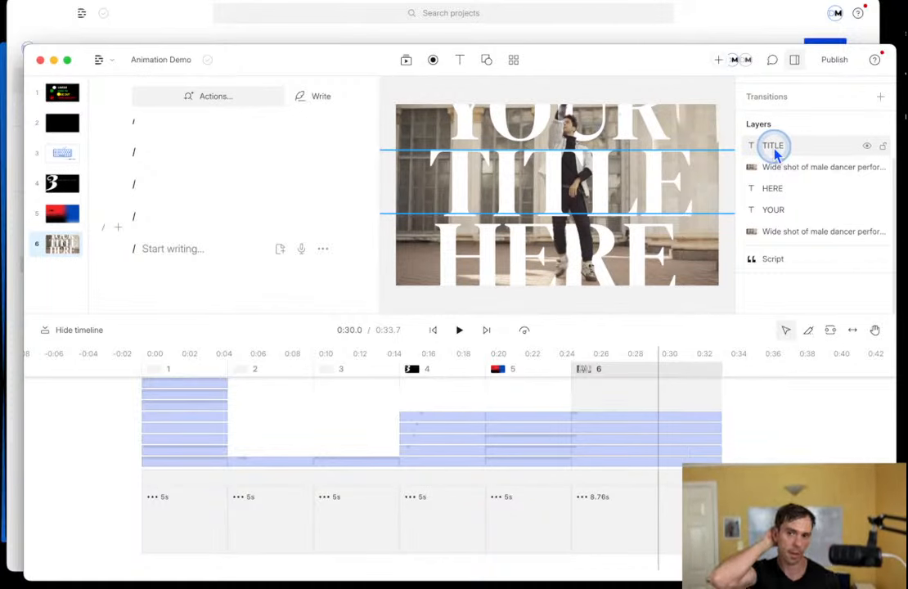
# Play scene 6 from about 0:26.6, pause at about 0:31.7 and clear any layer selection.
pyautogui.click(598, 395)
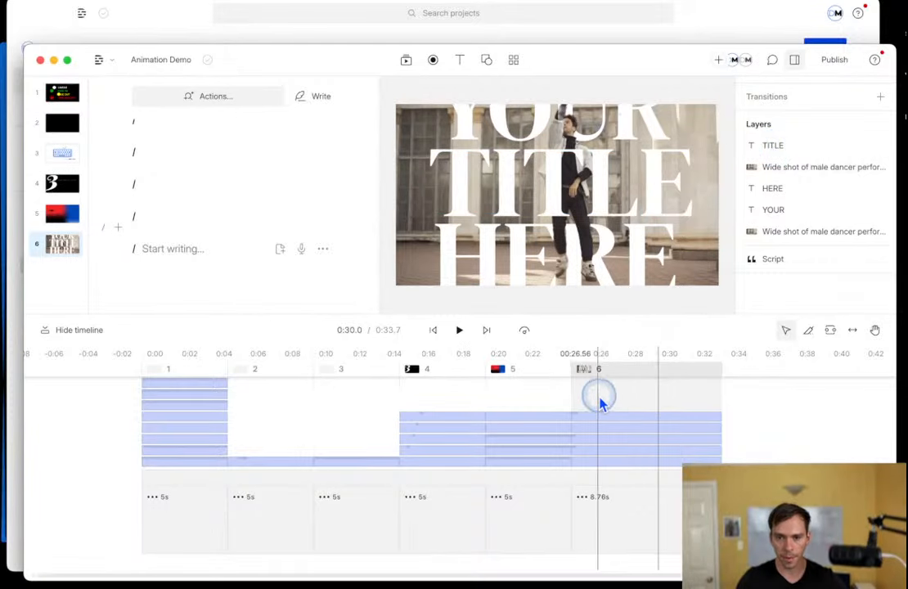
pyautogui.click(460, 330)
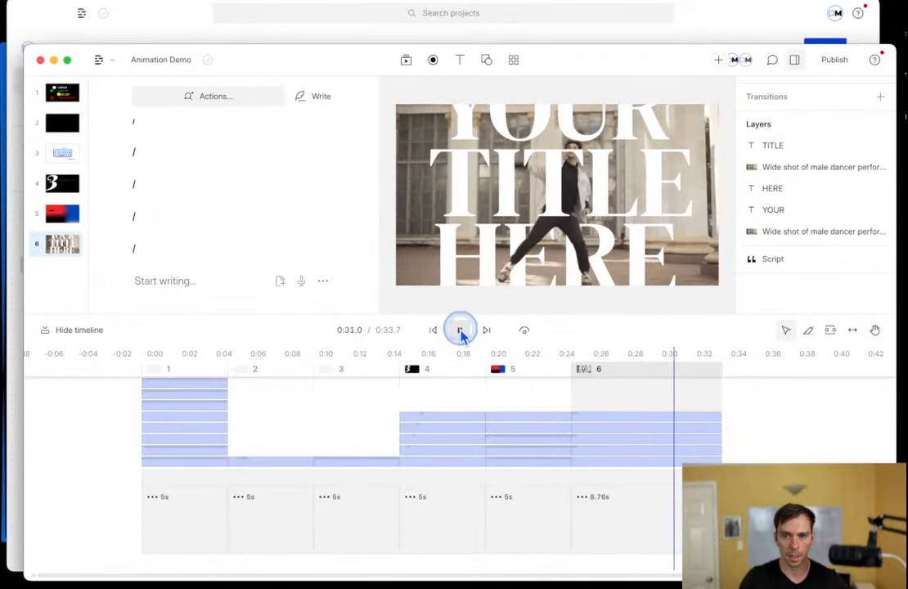
pyautogui.click(460, 331)
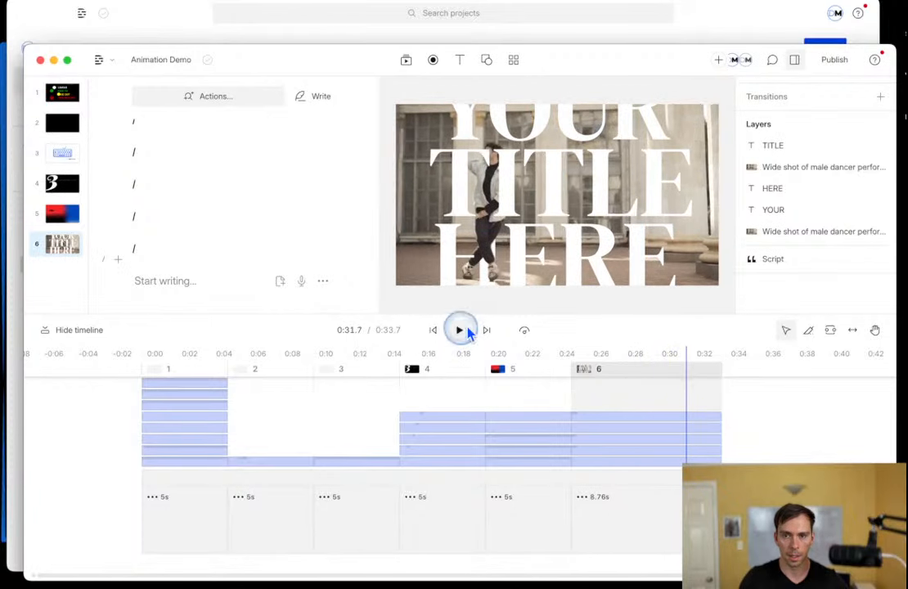
pyautogui.click(570, 133)
pyautogui.click(725, 303)
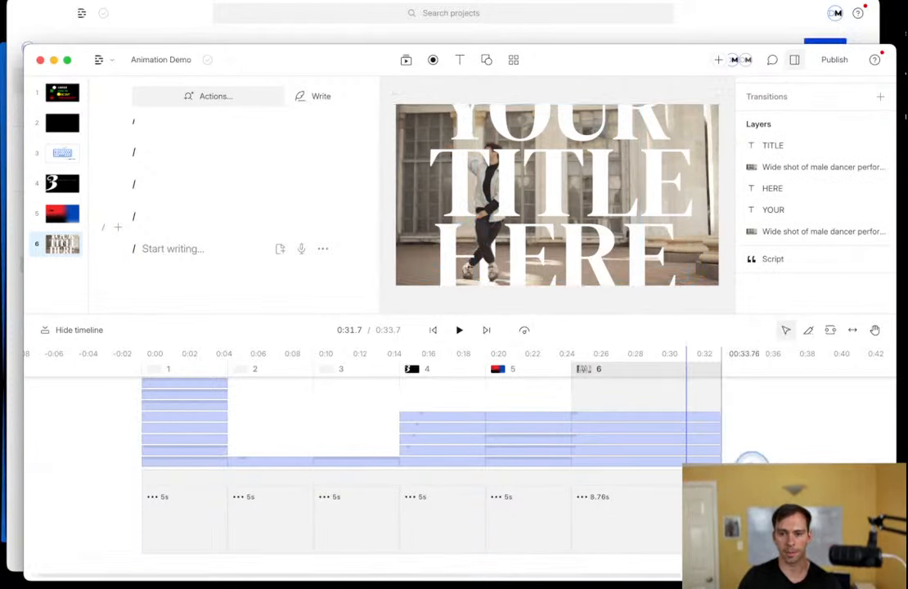
# Add a new blank scene 7 after scene 6 and place the playhead in it at about 0:35.6.
pyautogui.click(753, 449)
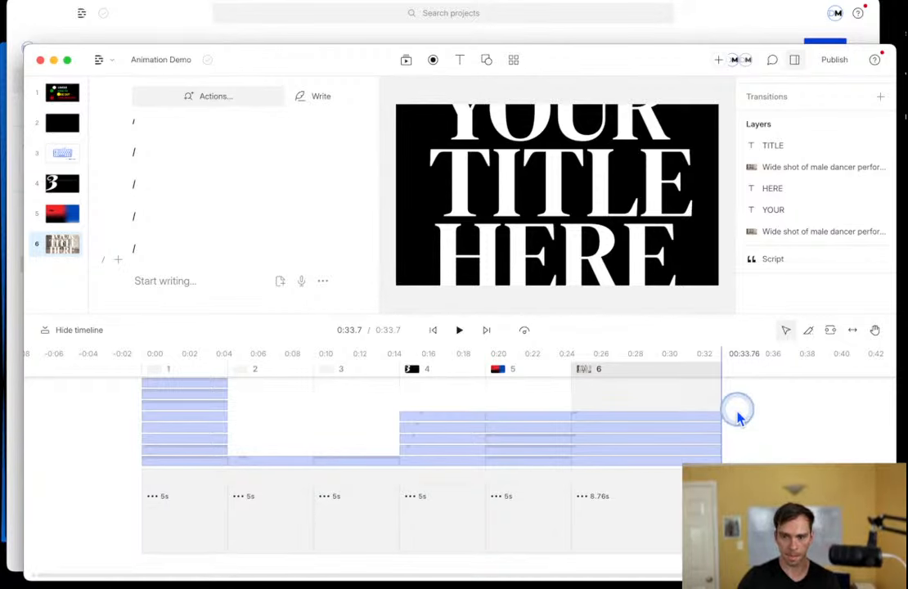
pyautogui.click(738, 418)
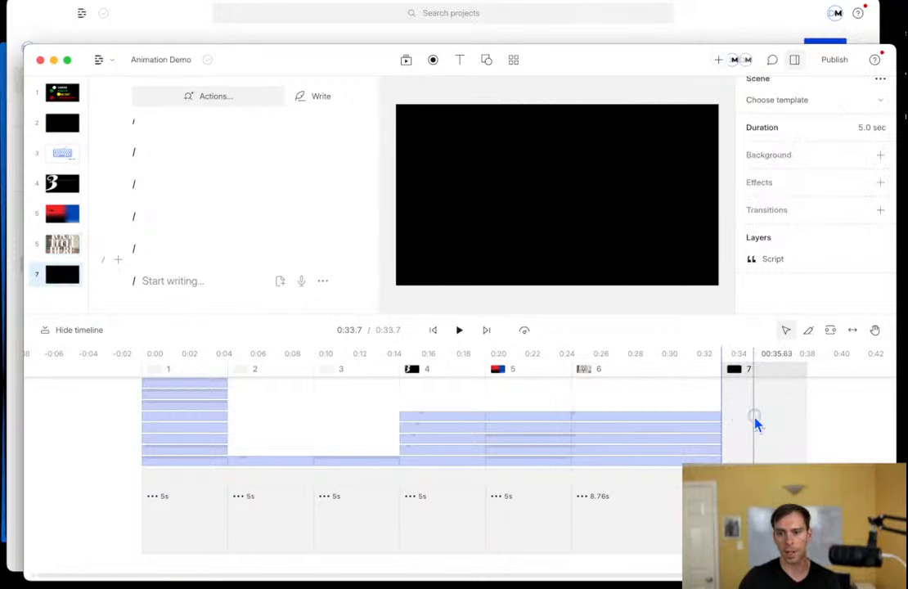
pyautogui.click(755, 423)
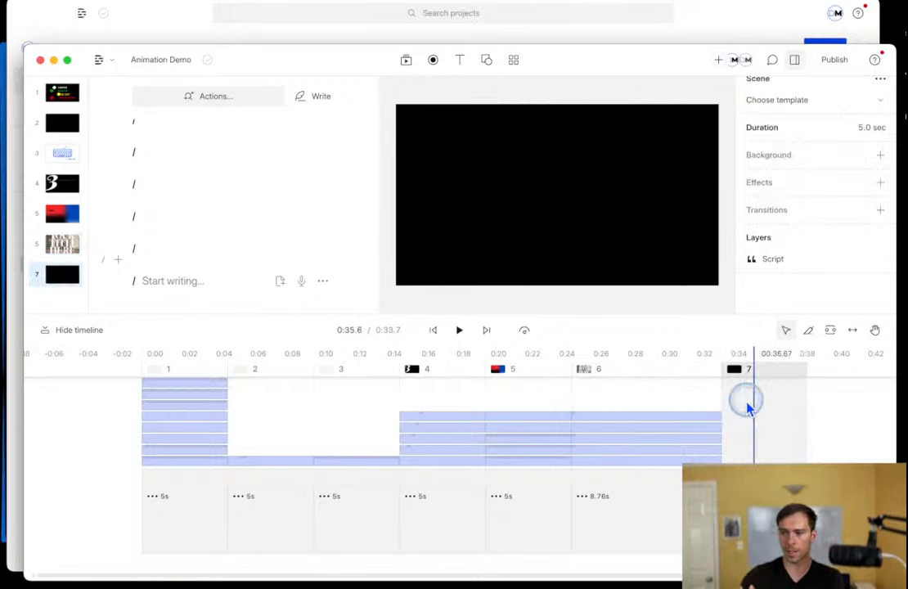
# Search the stock videos for "animal" and add the close-up clip of the male spotted deer to scene 7.
pyautogui.click(405, 63)
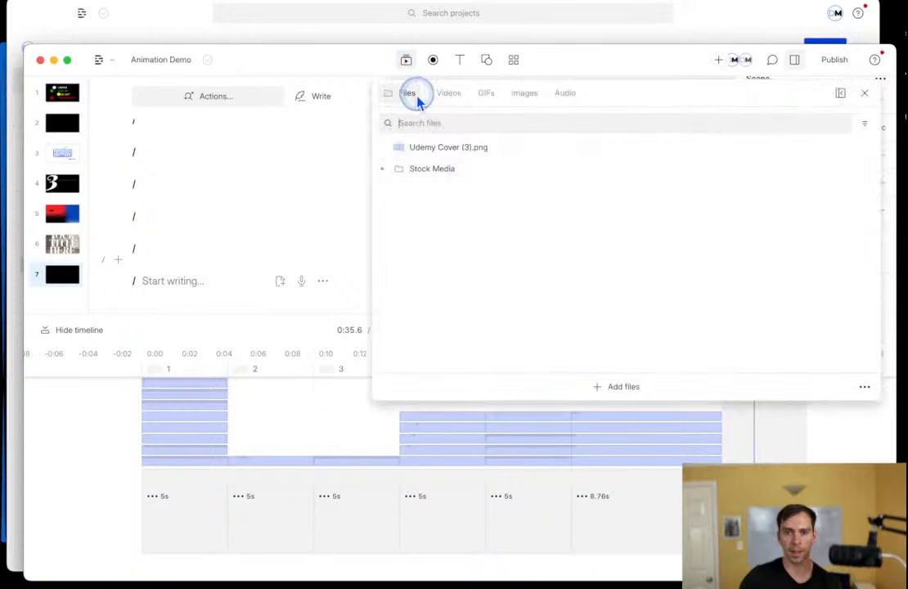
pyautogui.click(446, 93)
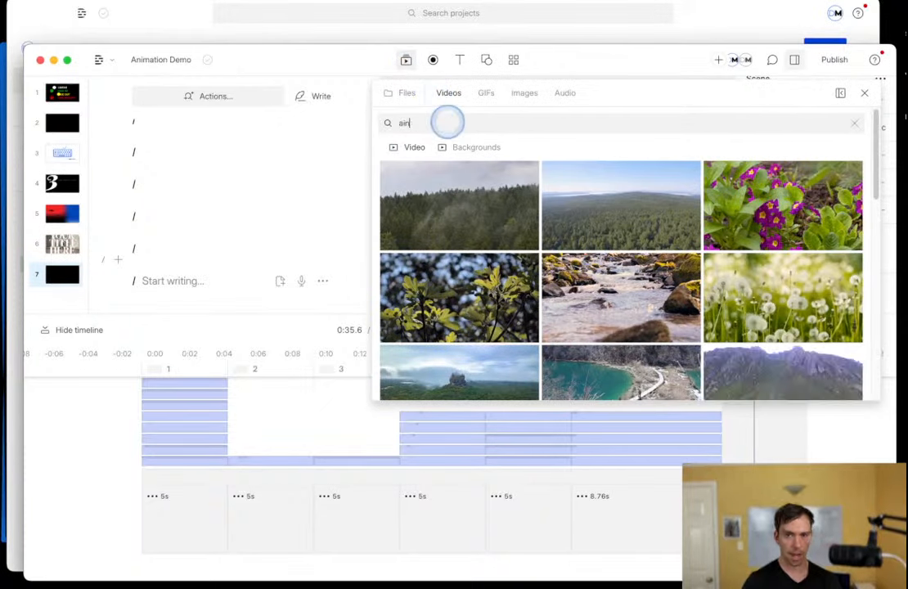
pyautogui.click(447, 122)
pyautogui.write('ain')
pyautogui.press('BackSpace')
pyautogui.press('BackSpace')
pyautogui.write('nimal')
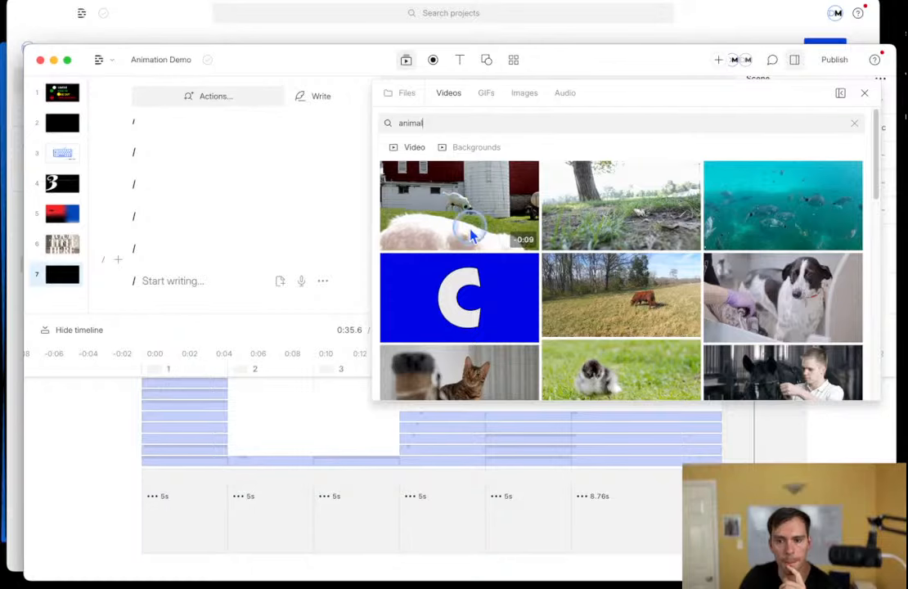
pyautogui.scroll(-3, 613, 386)
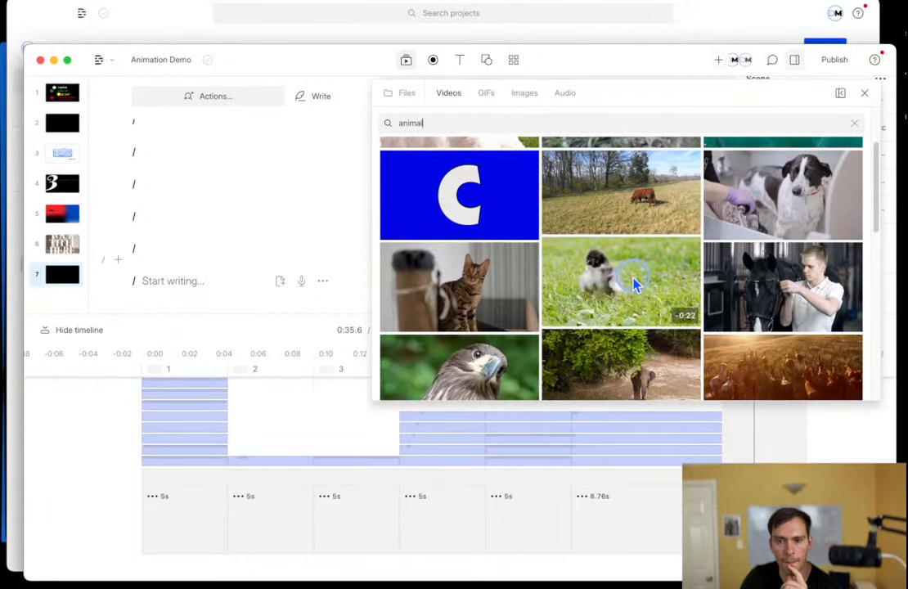
pyautogui.scroll(-3, 635, 283)
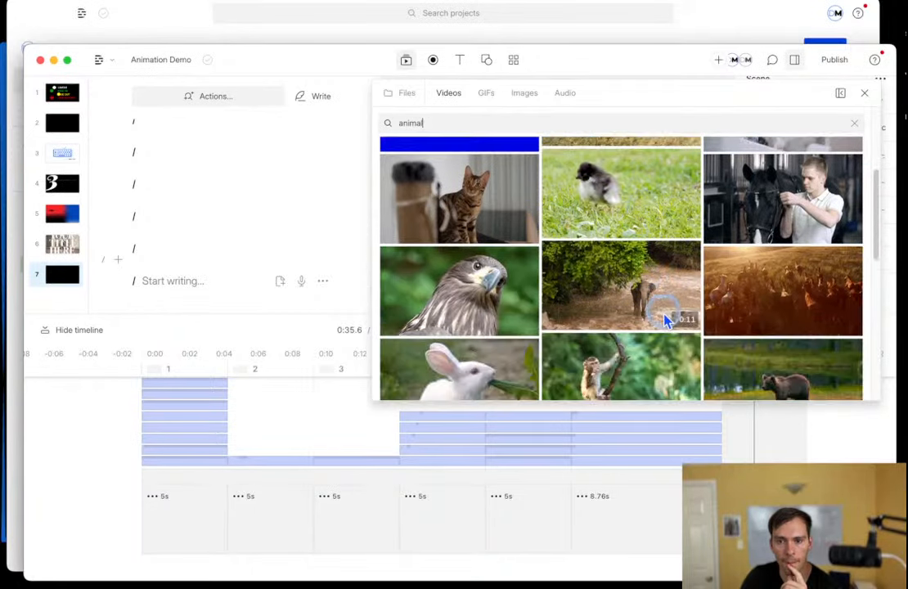
pyautogui.scroll(-3, 479, 315)
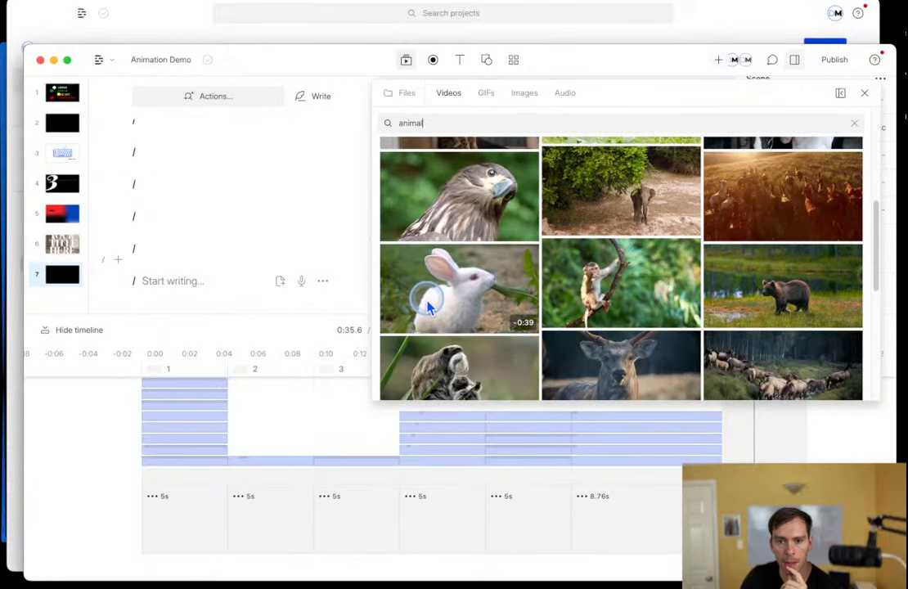
pyautogui.scroll(-3, 638, 313)
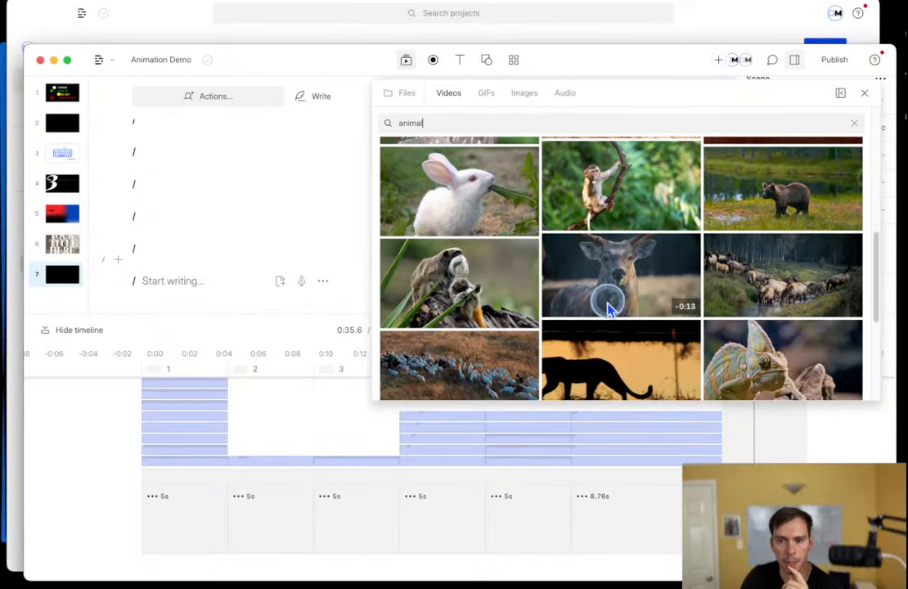
pyautogui.click(659, 287)
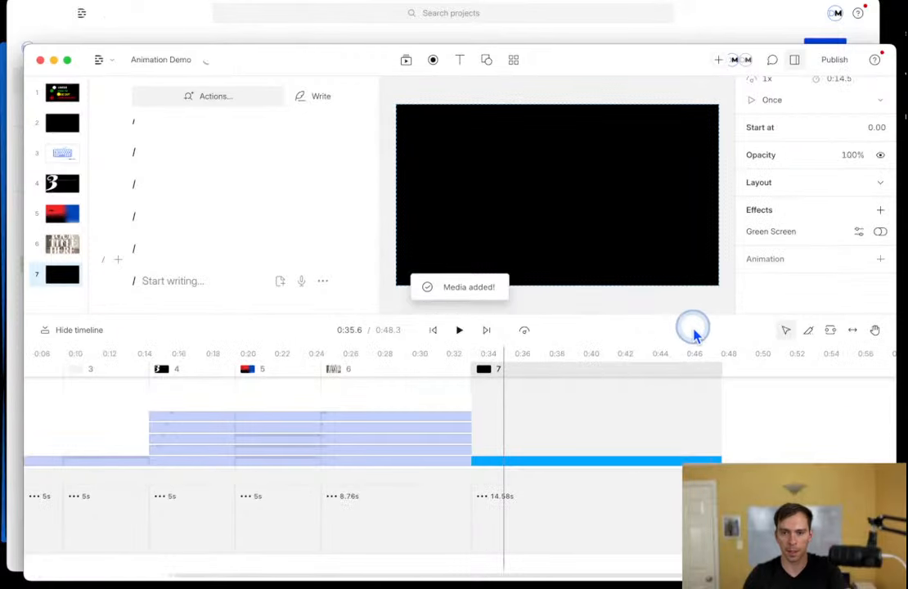
# Copy the deer video layer in scene 7 and paste the duplicate as a second video layer above it.
pyautogui.click(526, 467)
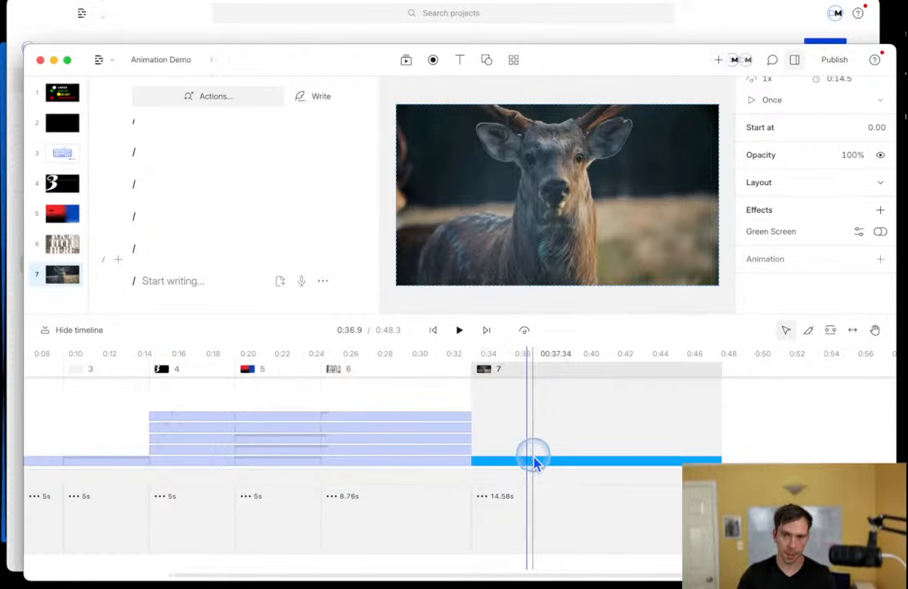
pyautogui.click(484, 432)
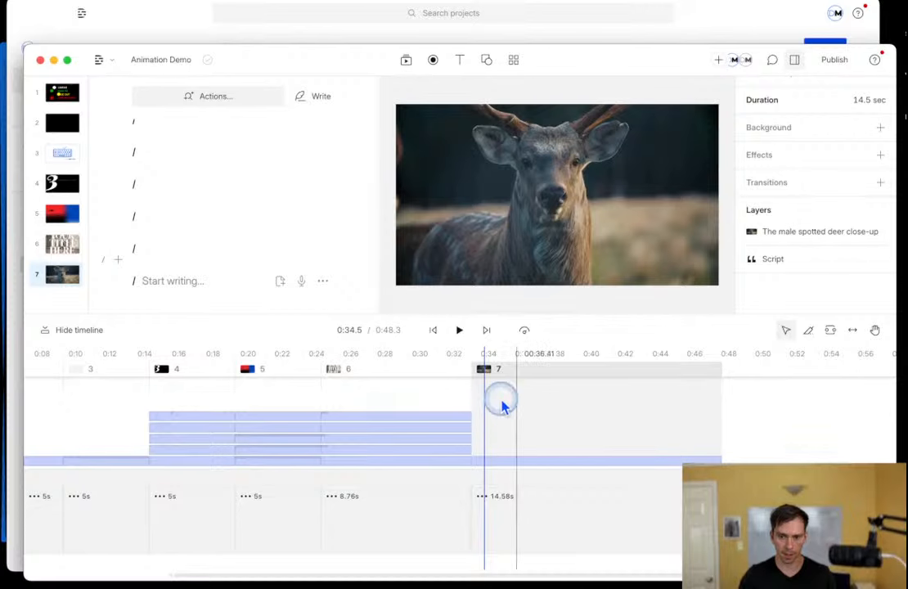
pyautogui.press('super+v')
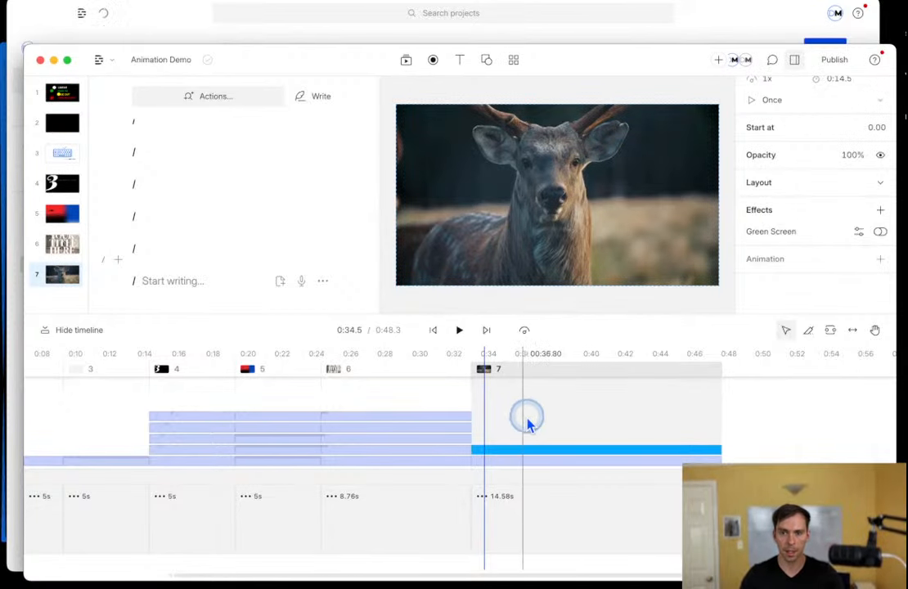
# Place the playhead at about 0:36.0 and turn on the Green Screen effect for the upper deer video layer.
pyautogui.click(542, 431)
pyautogui.moveTo(595, 430); pyautogui.dragTo(512, 428)
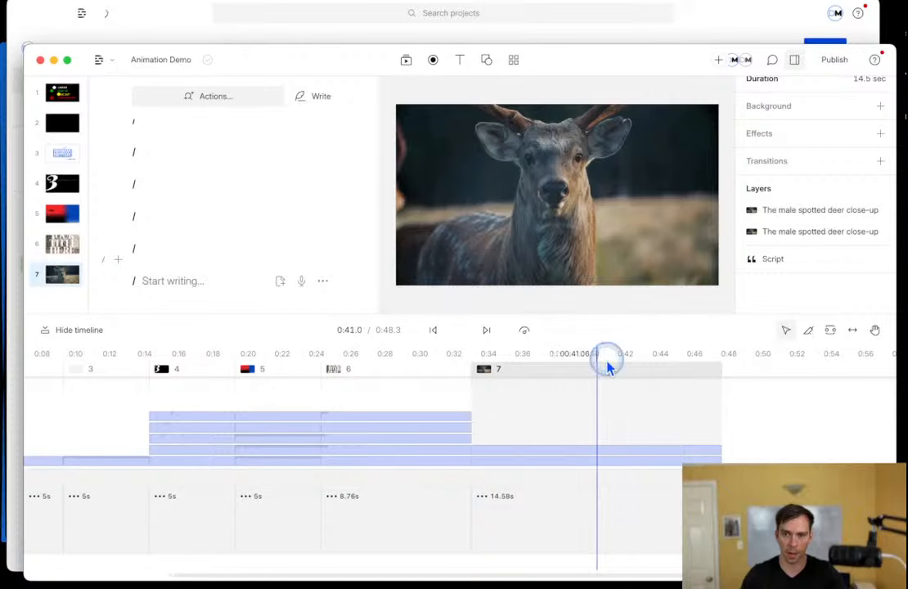
pyautogui.click(790, 211)
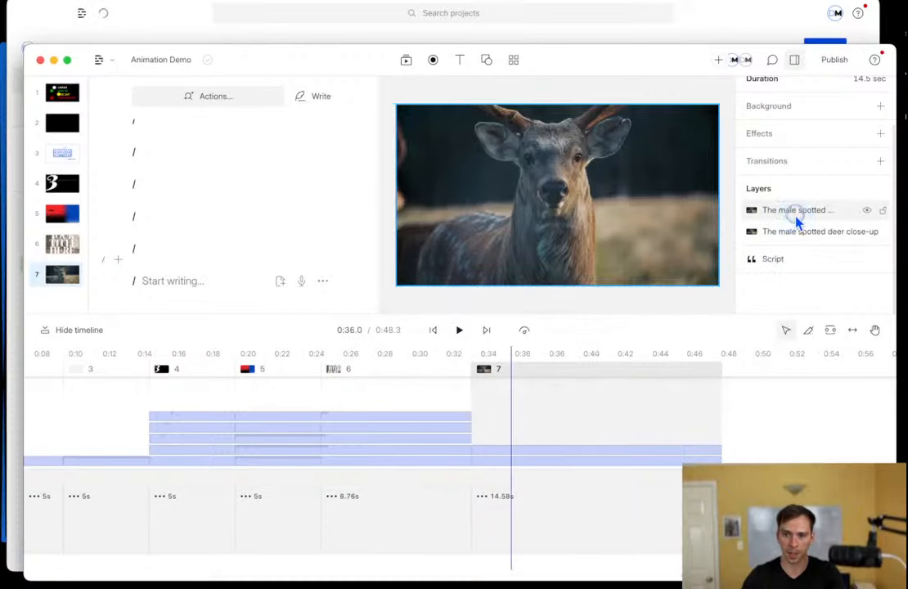
pyautogui.click(798, 219)
pyautogui.click(881, 232)
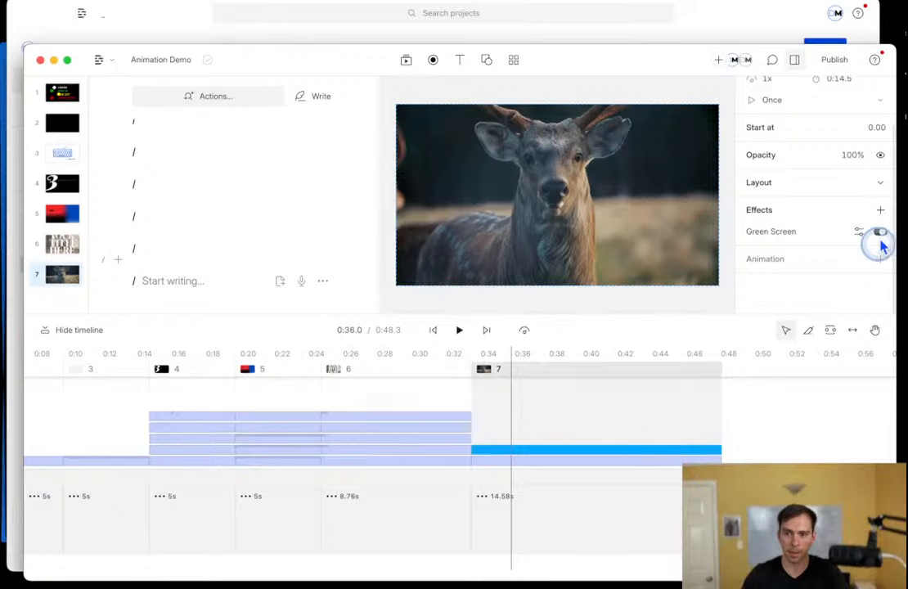
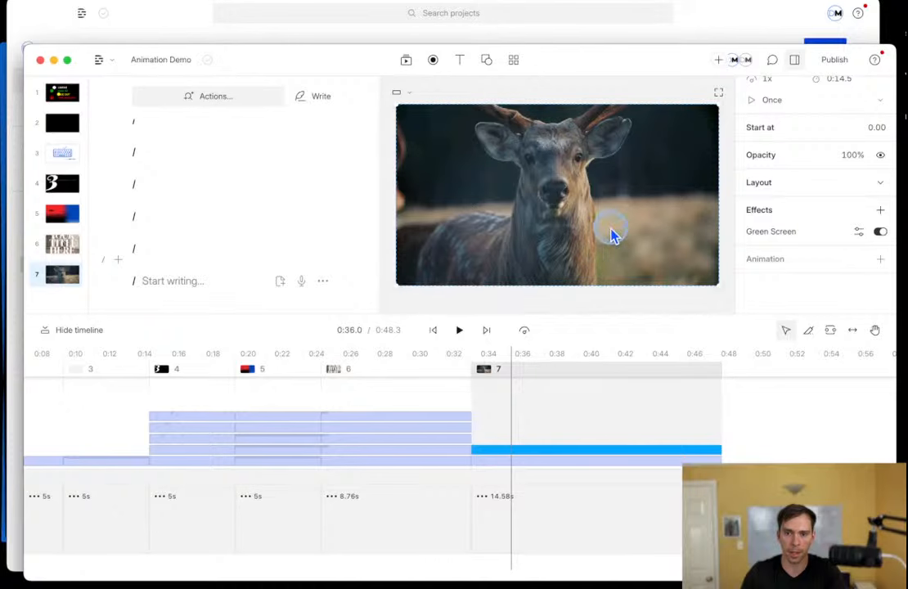
# Add a Title text layer to scene 7 at about 0:41.6 and change its text to DESCRIPT.
pyautogui.click(607, 408)
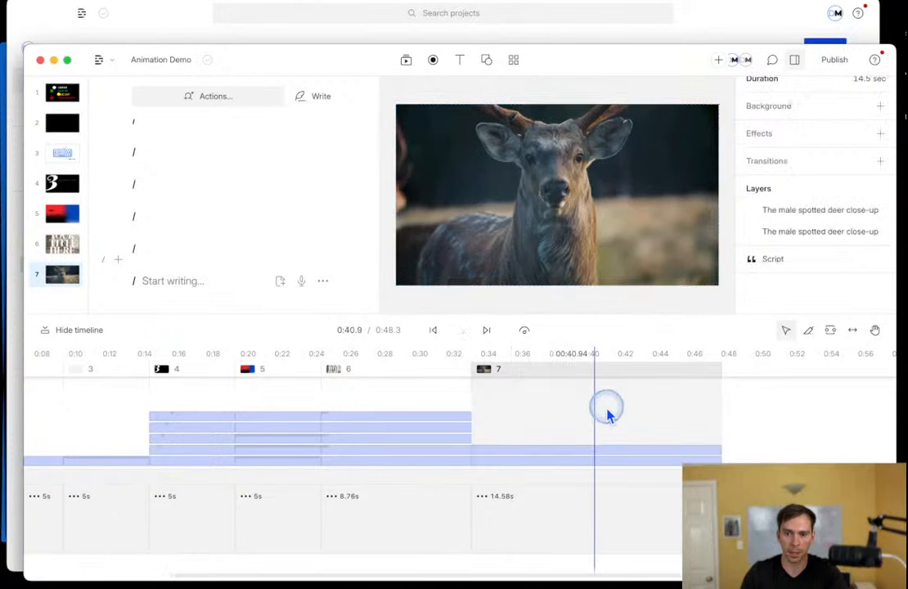
pyautogui.click(460, 65)
pyautogui.click(460, 92)
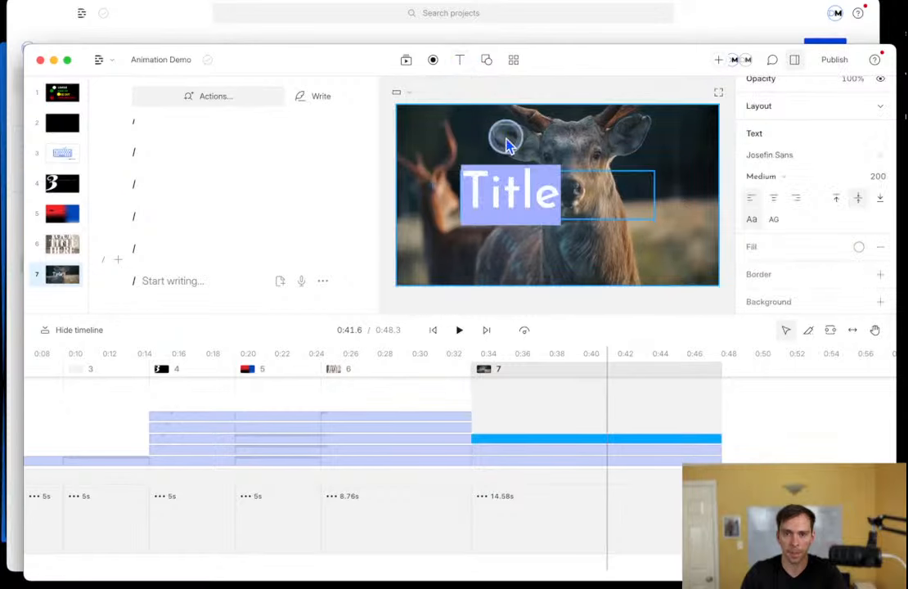
pyautogui.write('DESCRIPT')
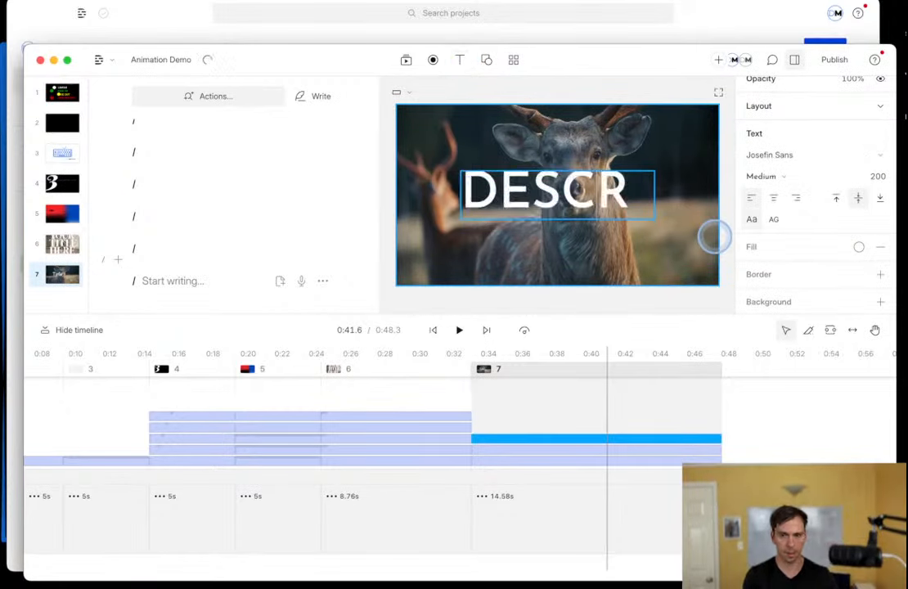
pyautogui.click(565, 260)
# Widen the DESCRIPT text box and center its text, positioned higher in the frame over the deer's head.
pyautogui.click(523, 200)
pyautogui.moveTo(456, 194); pyautogui.dragTo(399, 193)
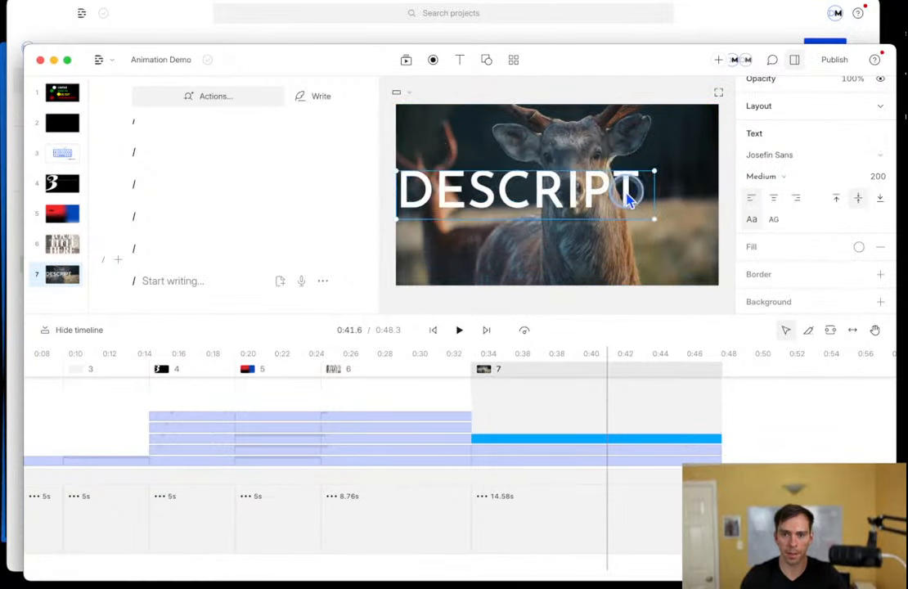
pyautogui.click(773, 198)
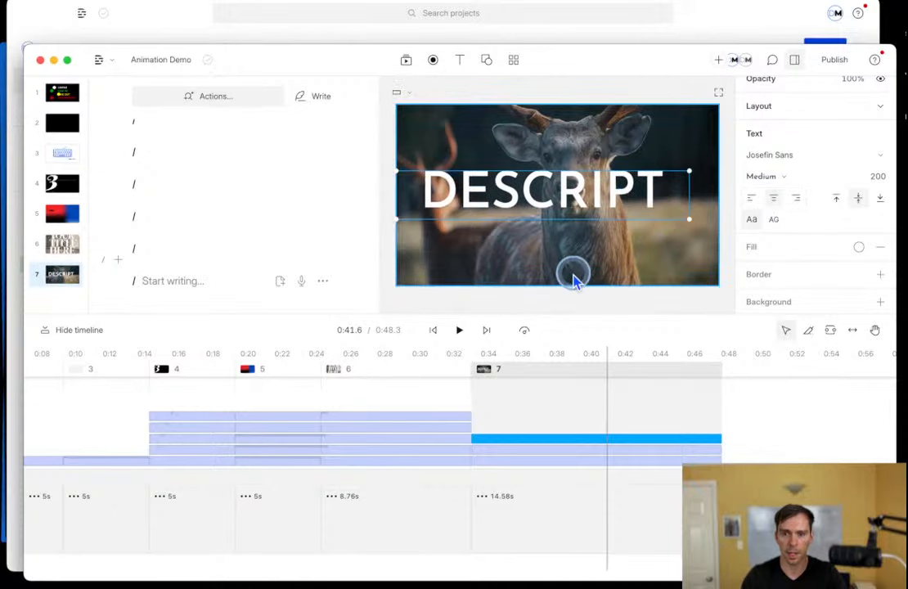
pyautogui.moveTo(559, 188); pyautogui.dragTo(558, 155)
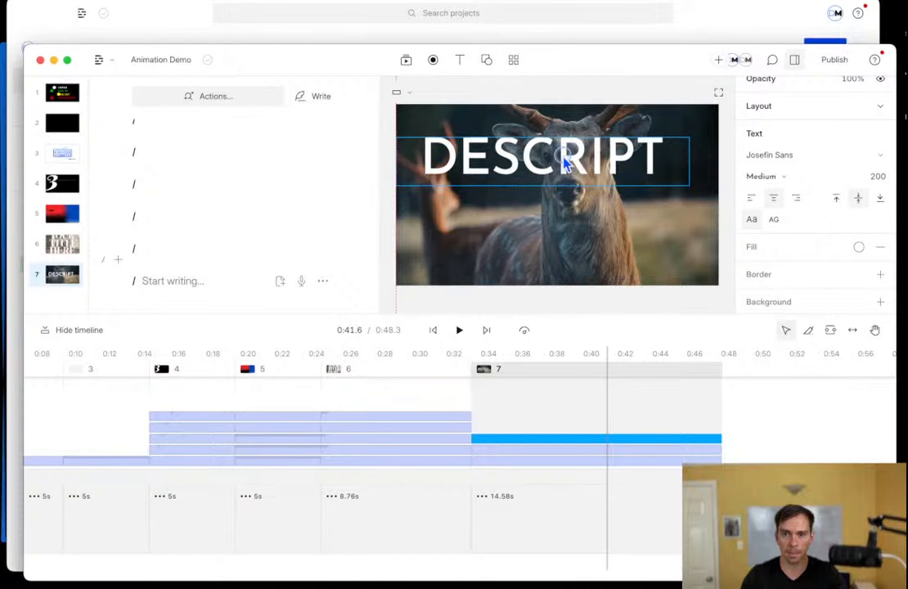
# Move the Green Screen deer layer above the DESCRIPT text in the layer order and select that video layer.
pyautogui.click(655, 309)
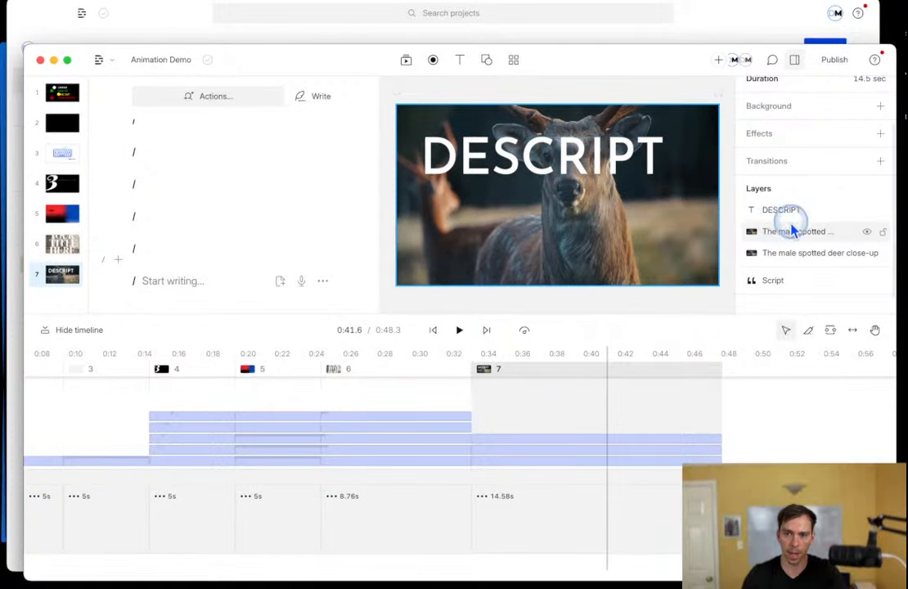
pyautogui.moveTo(790, 235); pyautogui.dragTo(786, 197)
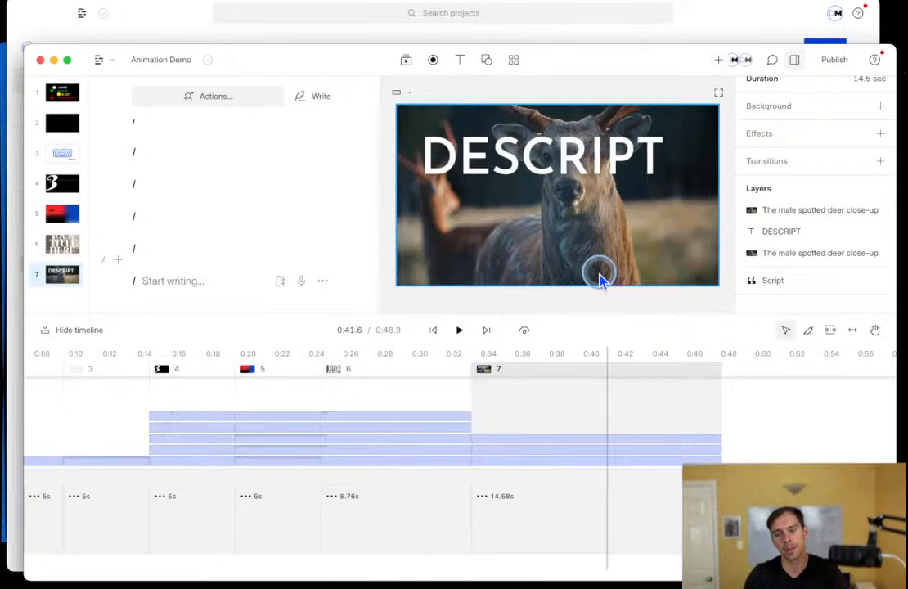
pyautogui.moveTo(791, 233); pyautogui.dragTo(792, 212)
pyautogui.moveTo(797, 254)
pyautogui.mouseDown()
pyautogui.moveTo(794, 211)
pyautogui.moveTo(794, 270)
pyautogui.moveTo(588, 182)
pyautogui.moveTo(622, 233)
pyautogui.moveTo(810, 244)
pyautogui.mouseUp()
pyautogui.moveTo(777, 206); pyautogui.dragTo(794, 203)
pyautogui.click(795, 206)
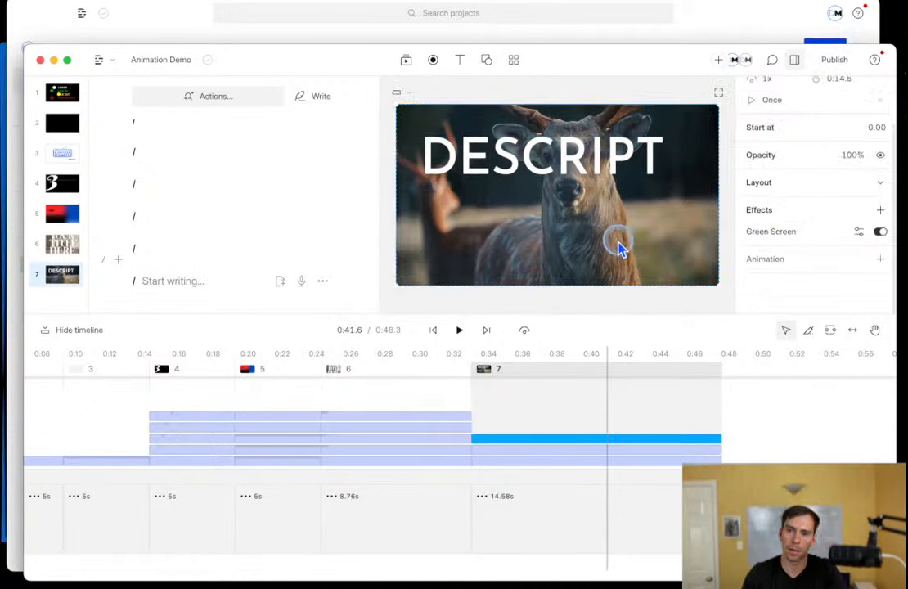
# Check the stacked layers of scene 7 one by one and hide the background deer video beneath the DESCRIPT text.
pyautogui.click(532, 246)
pyautogui.click(563, 455)
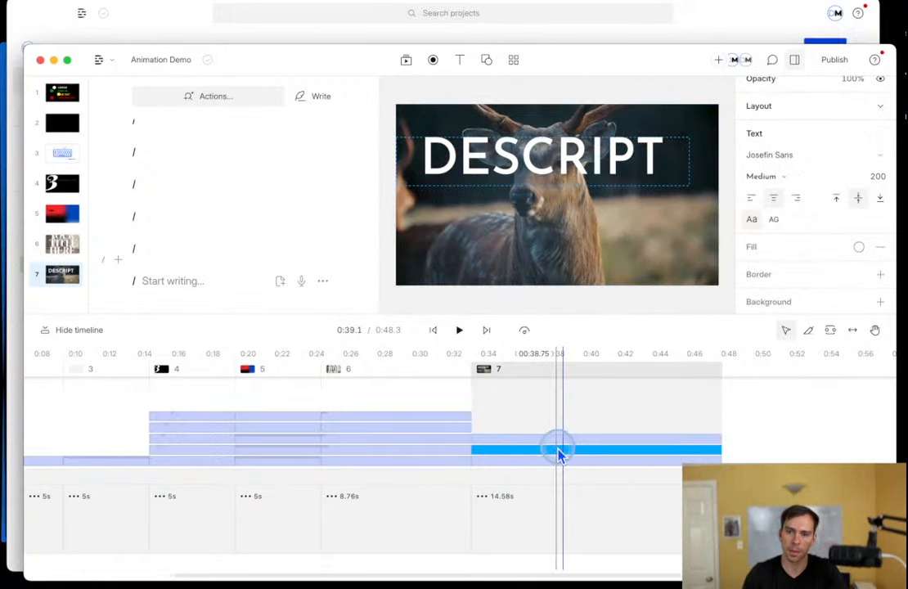
pyautogui.click(573, 233)
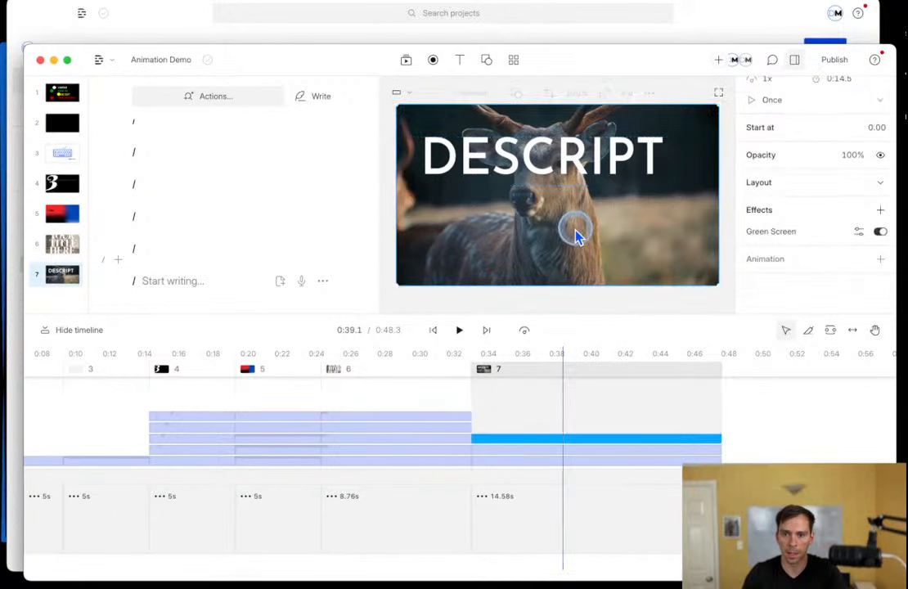
pyautogui.click(563, 455)
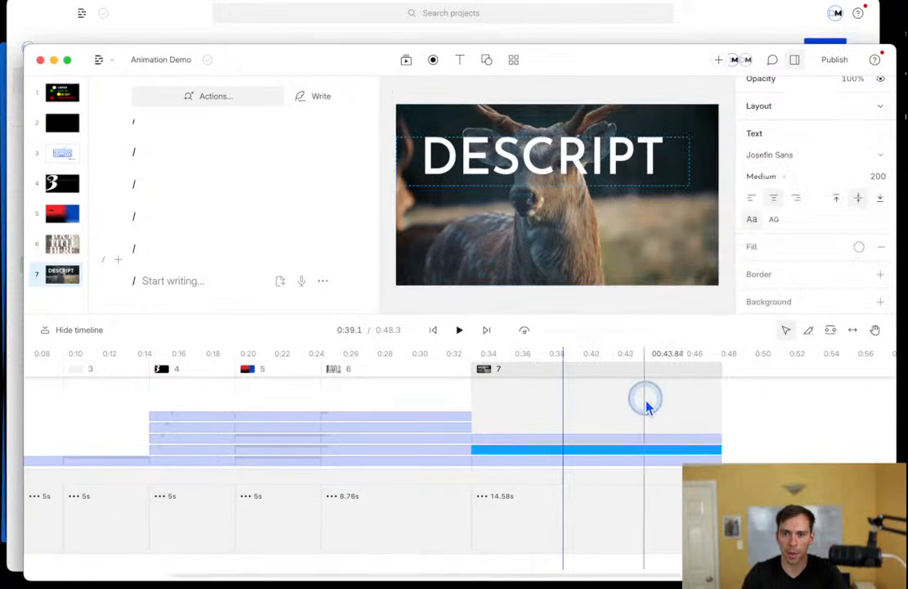
pyautogui.click(558, 415)
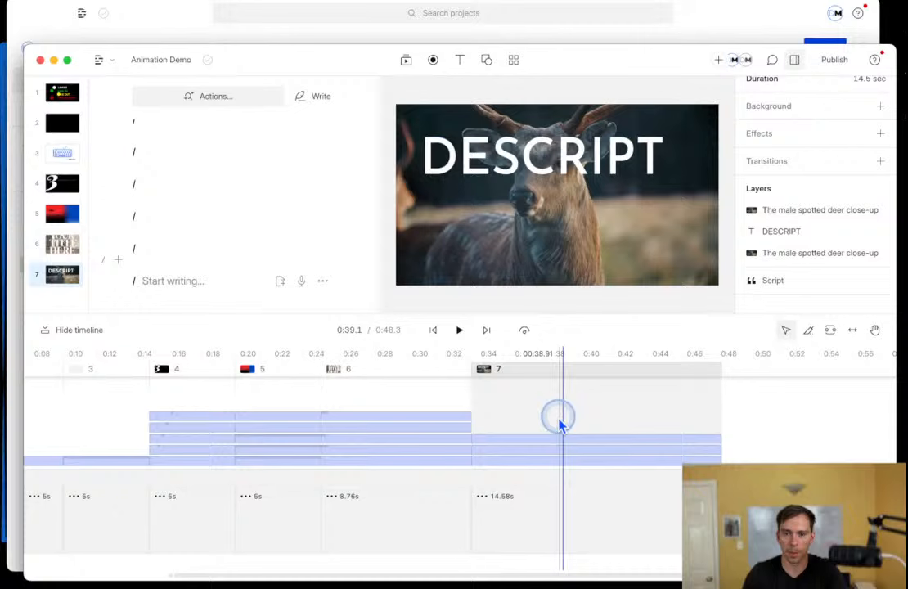
pyautogui.click(527, 461)
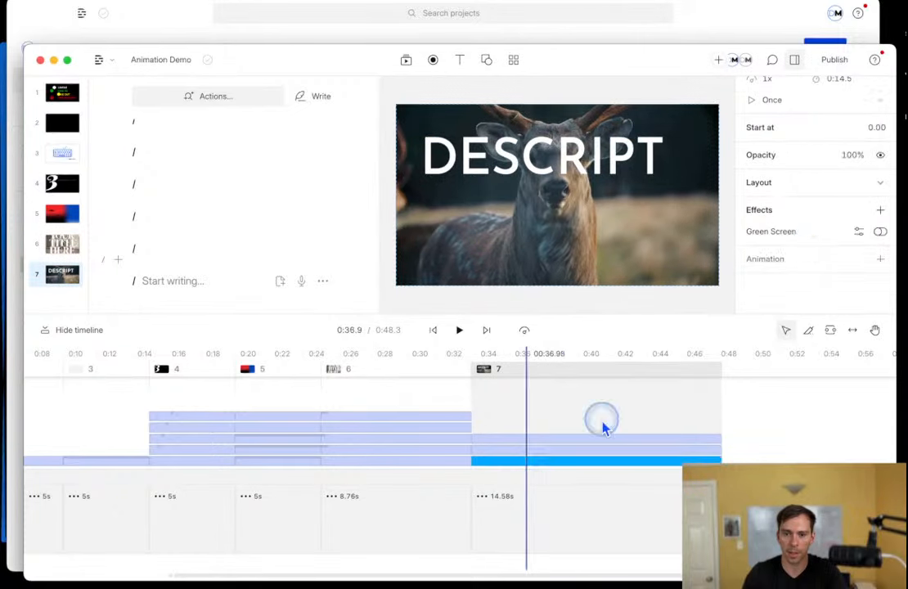
pyautogui.click(879, 155)
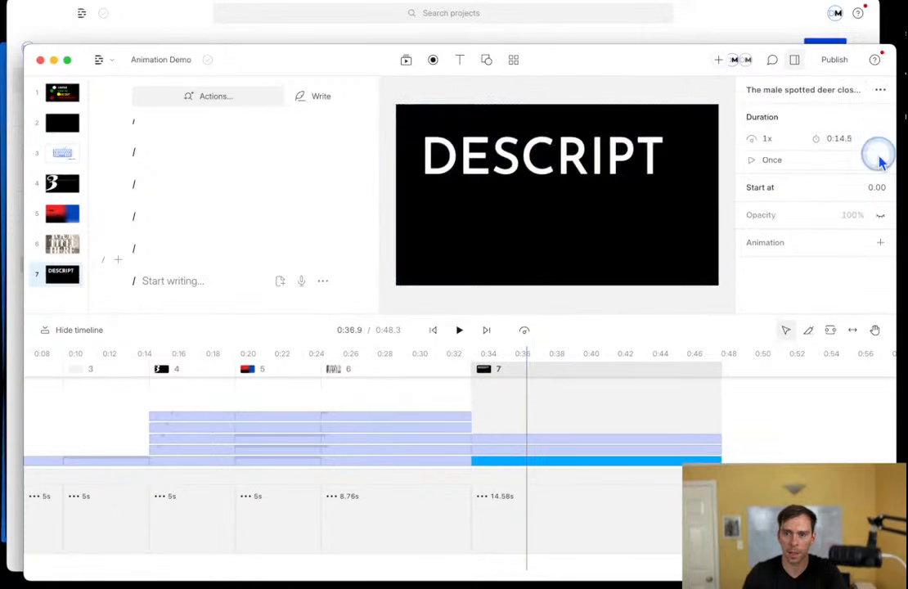
# Delete the hidden background deer video layer and the DESCRIPT text layer from scene 7.
pyautogui.click(519, 450)
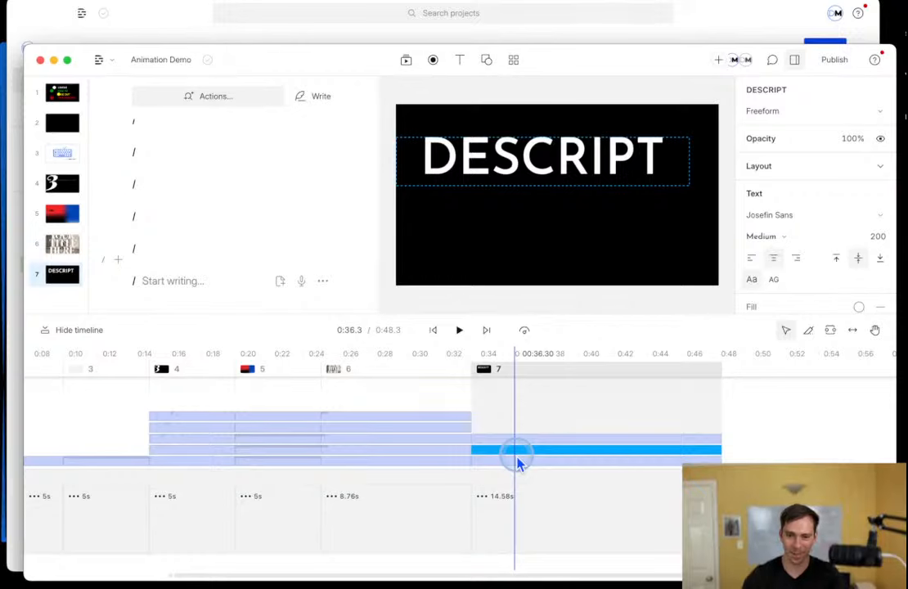
pyautogui.click(512, 465)
pyautogui.press('Delete')
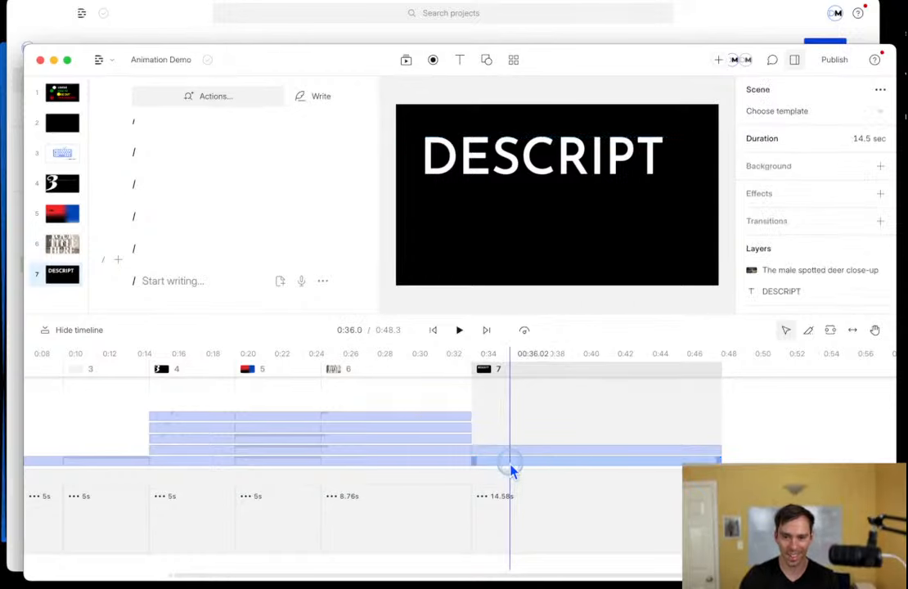
pyautogui.click(512, 465)
pyautogui.press('Delete')
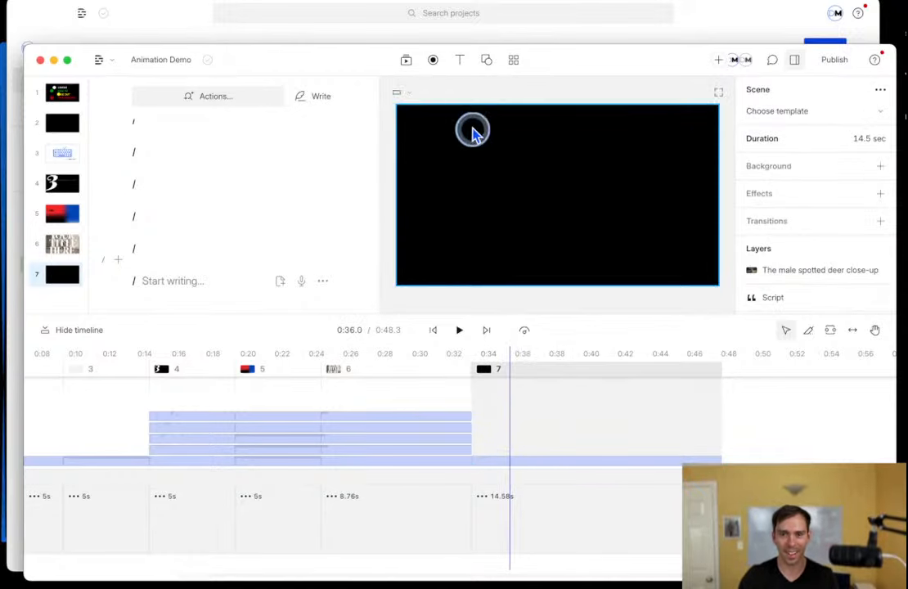
# Replace the stock video search with "catching a frisbee".
pyautogui.click(406, 60)
pyautogui.doubleClick(449, 124)
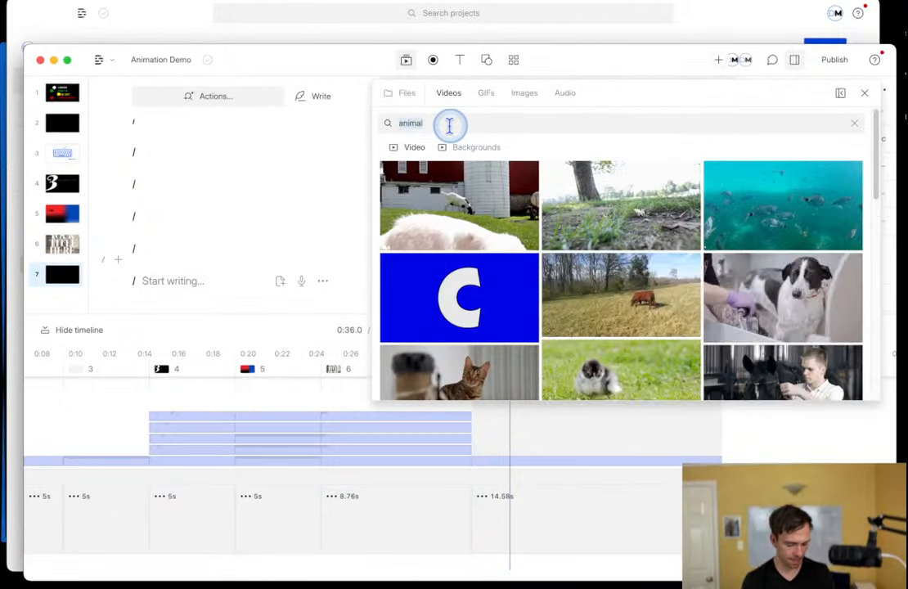
pyautogui.write('catching a frisbee')
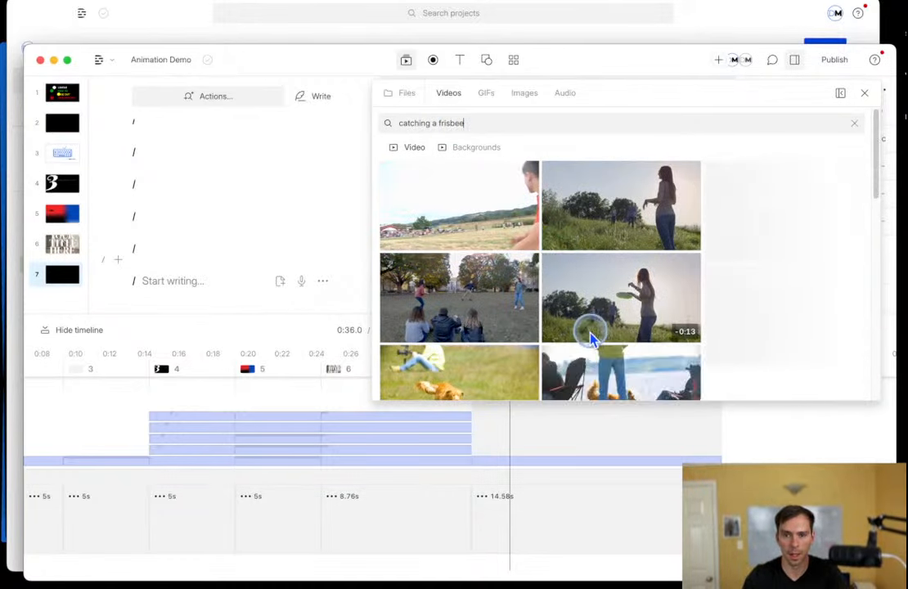
# Add the stock video of a person playing frisbee on the sand to scene 7 and shorten the scene to 7.85 s.
pyautogui.scroll(-4, 591, 334)
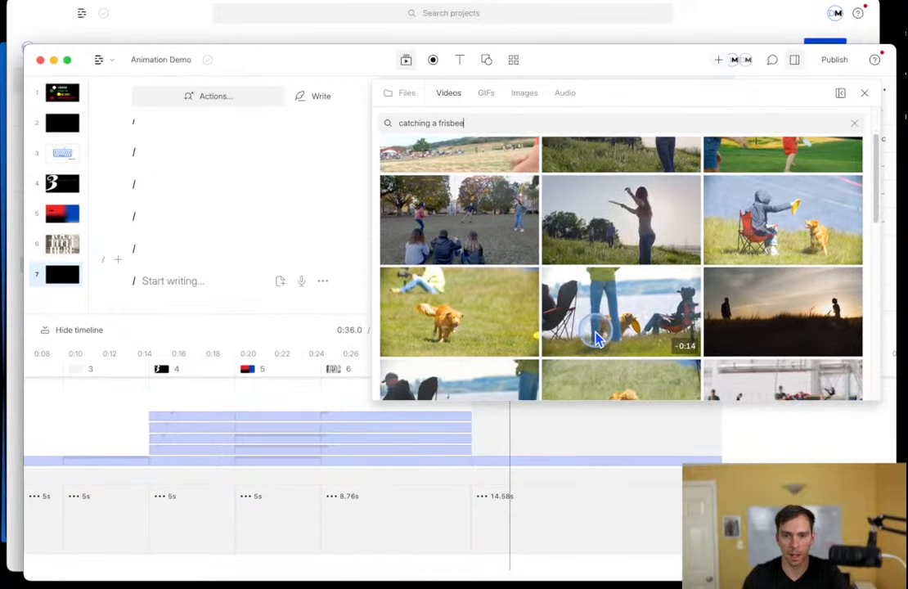
pyautogui.scroll(-5, 597, 339)
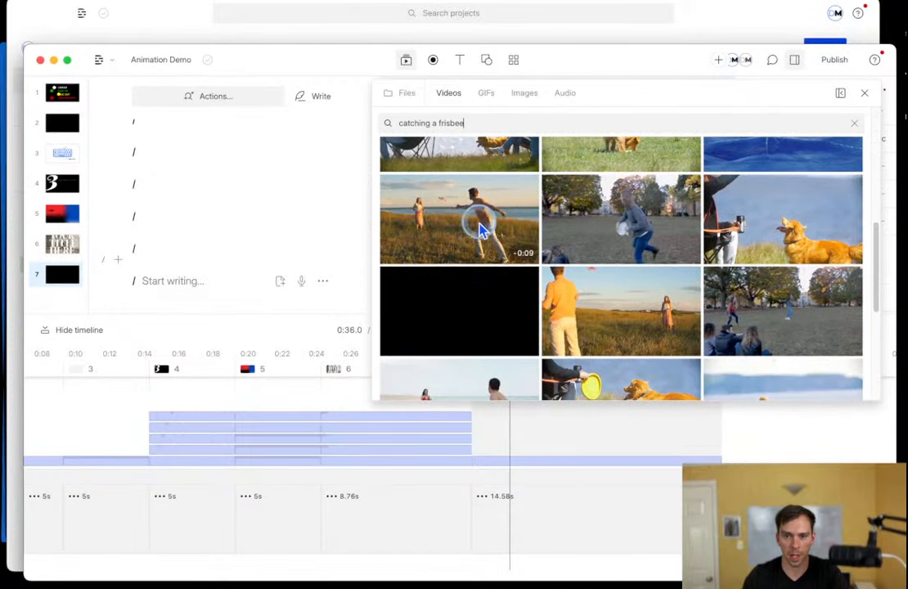
pyautogui.scroll(-5, 612, 325)
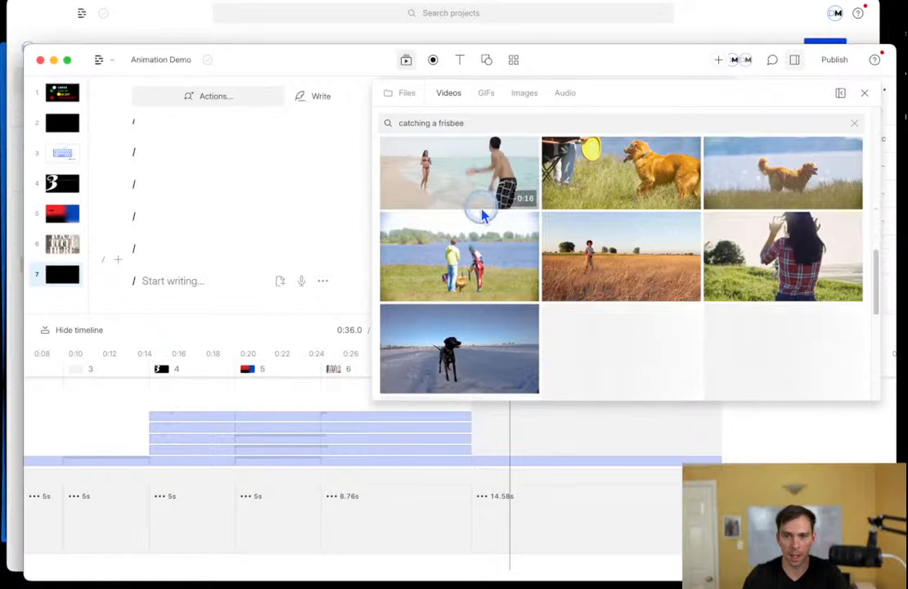
pyautogui.scroll(-4, 601, 286)
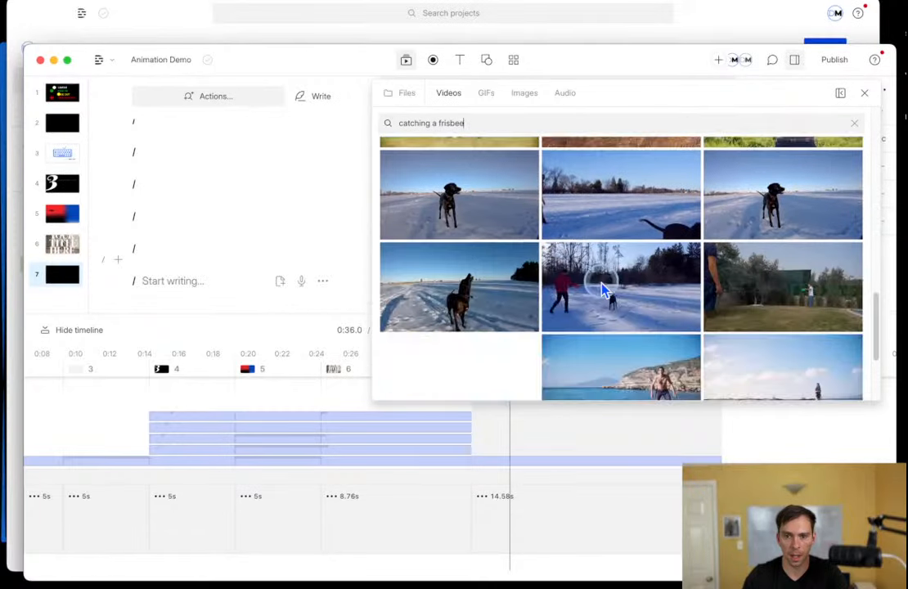
pyautogui.scroll(-3, 602, 288)
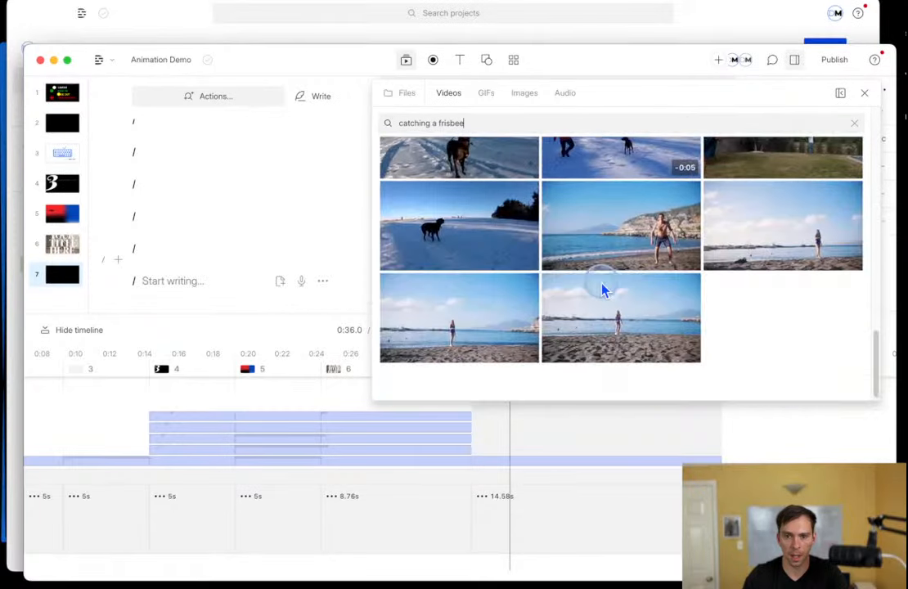
pyautogui.click(648, 331)
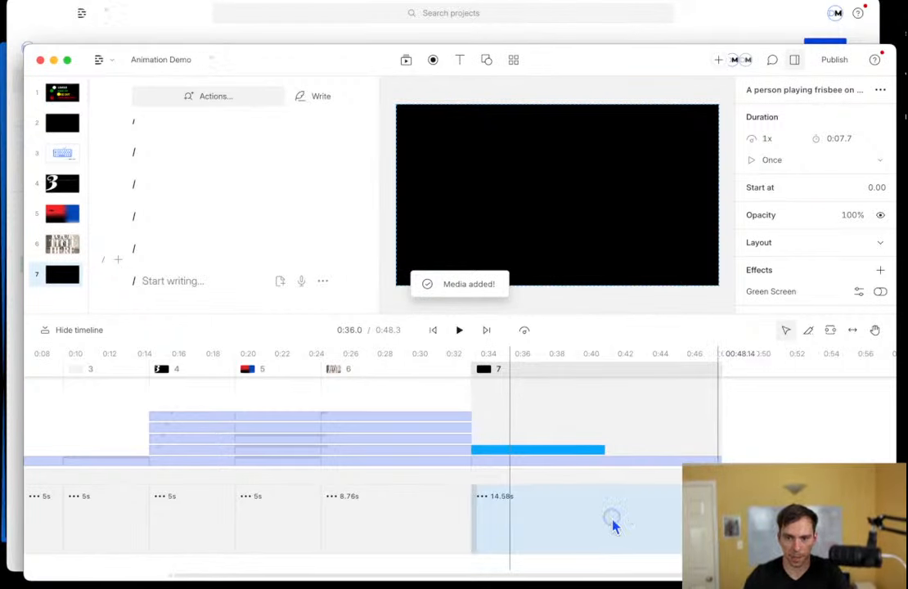
pyautogui.moveTo(719, 515); pyautogui.dragTo(600, 502)
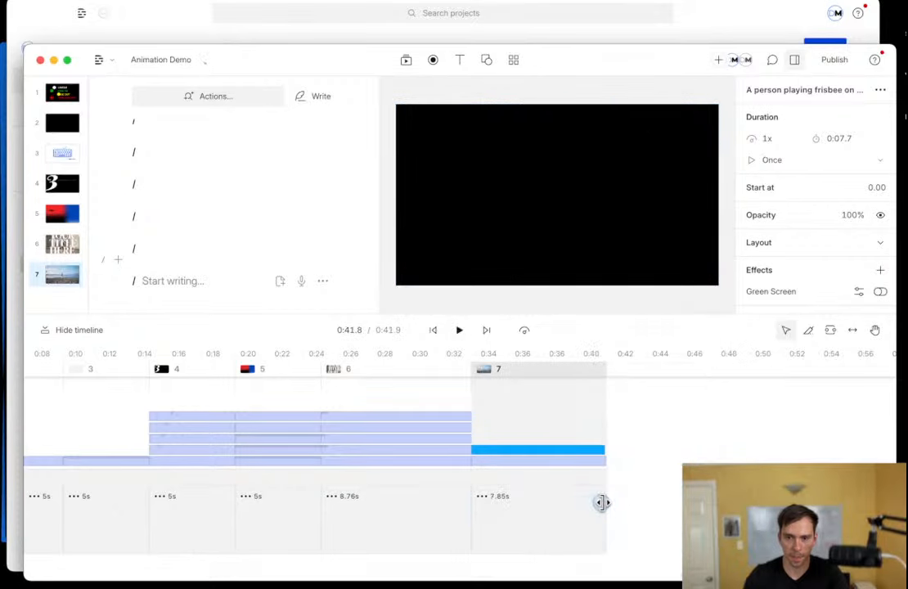
# Duplicate the frisbee video layer in scene 7 and turn on the Green Screen effect for the upper copy.
pyautogui.click(516, 447)
pyautogui.hscroll(-3, 516, 453)
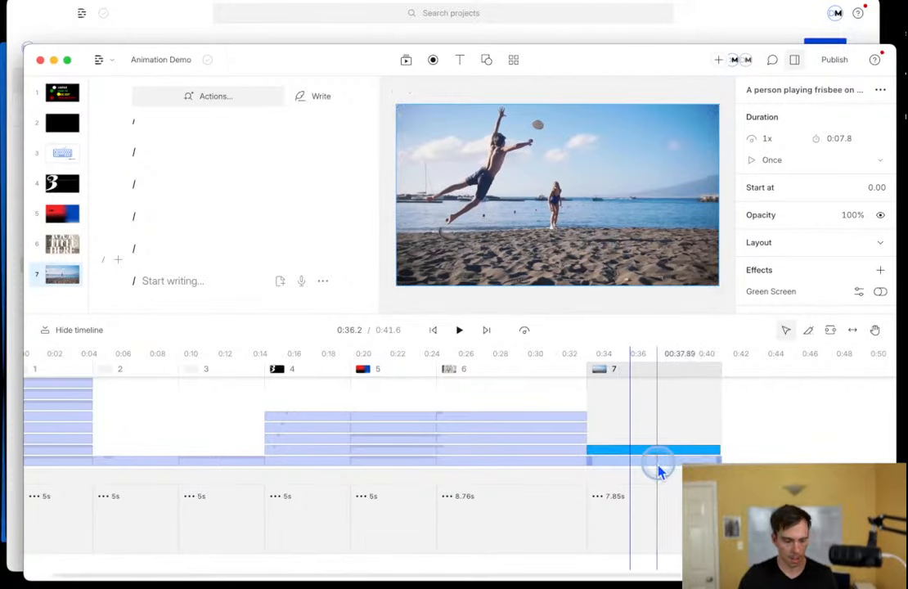
pyautogui.click(603, 431)
pyautogui.press('super+v')
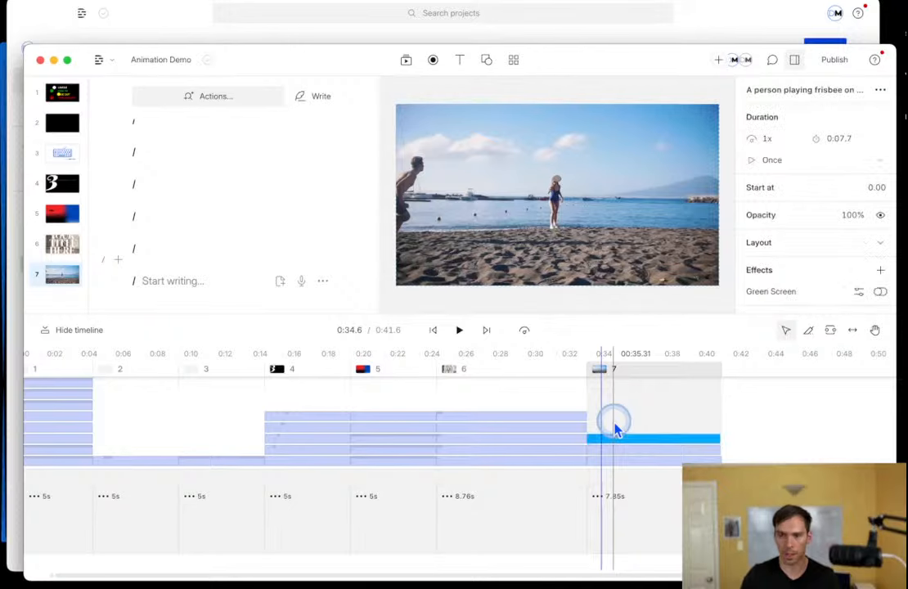
pyautogui.scroll(-1, 792, 285)
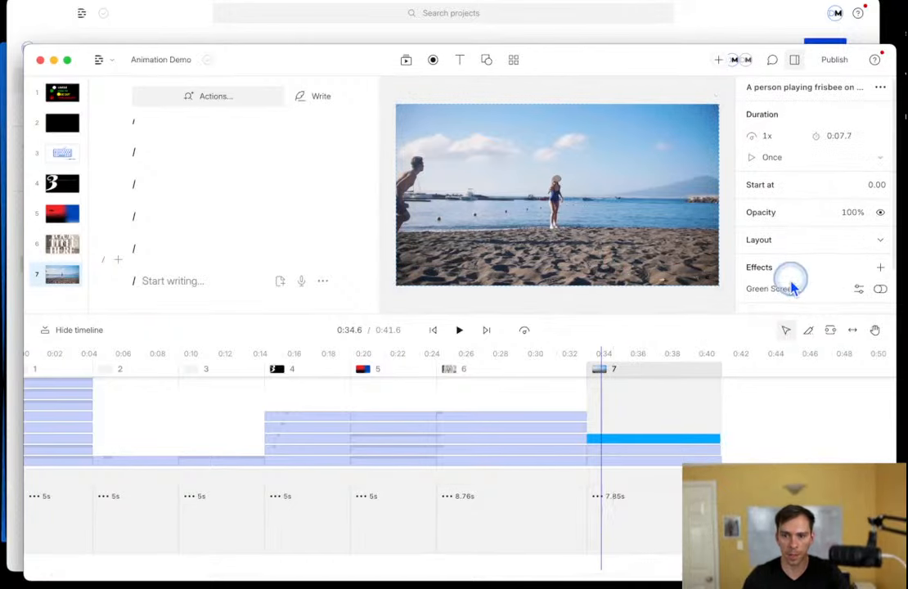
pyautogui.click(880, 290)
pyautogui.click(669, 514)
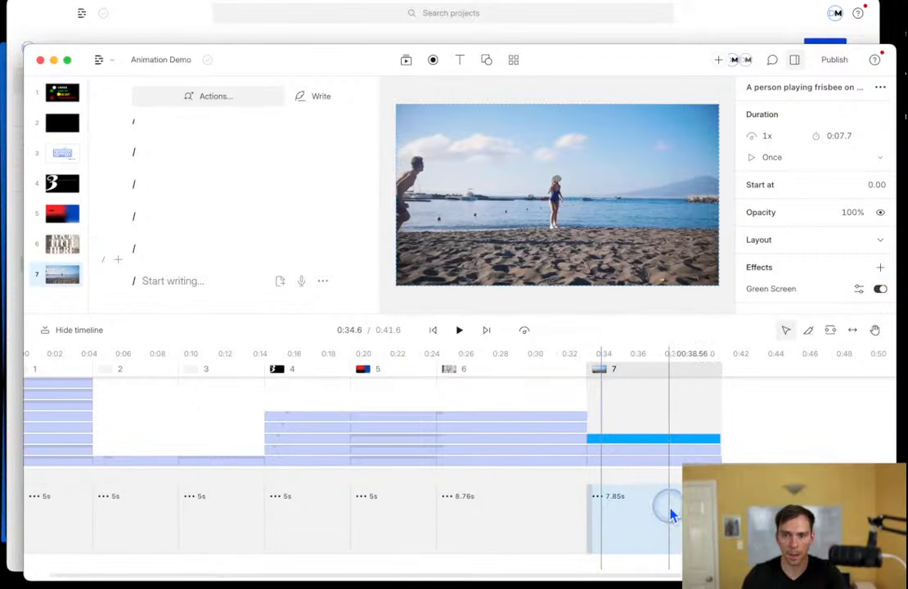
pyautogui.scroll(-2, 776, 291)
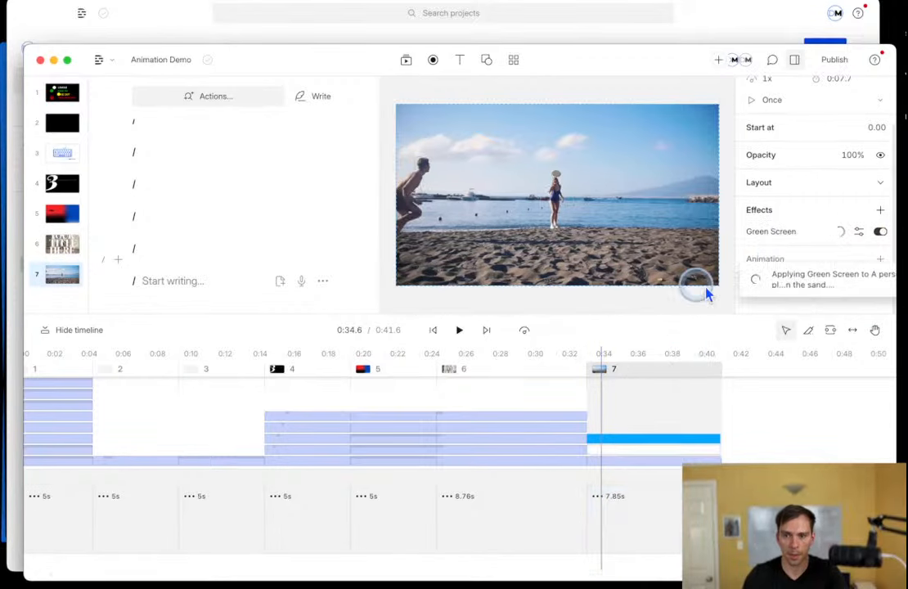
# Delete the leftover spotted deer video layer from scene 7 and extend the scene to 8.87 s.
pyautogui.click(549, 308)
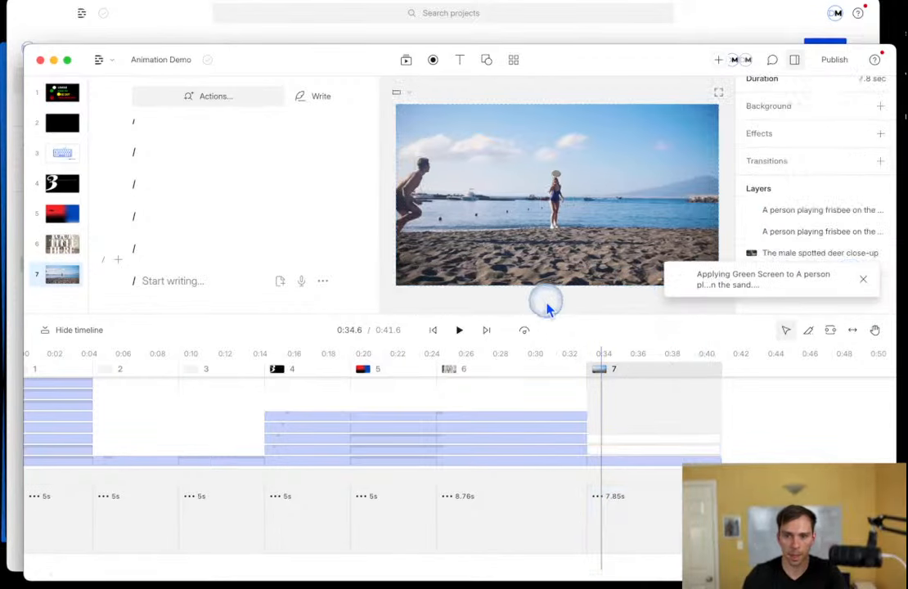
pyautogui.click(863, 280)
pyautogui.click(782, 256)
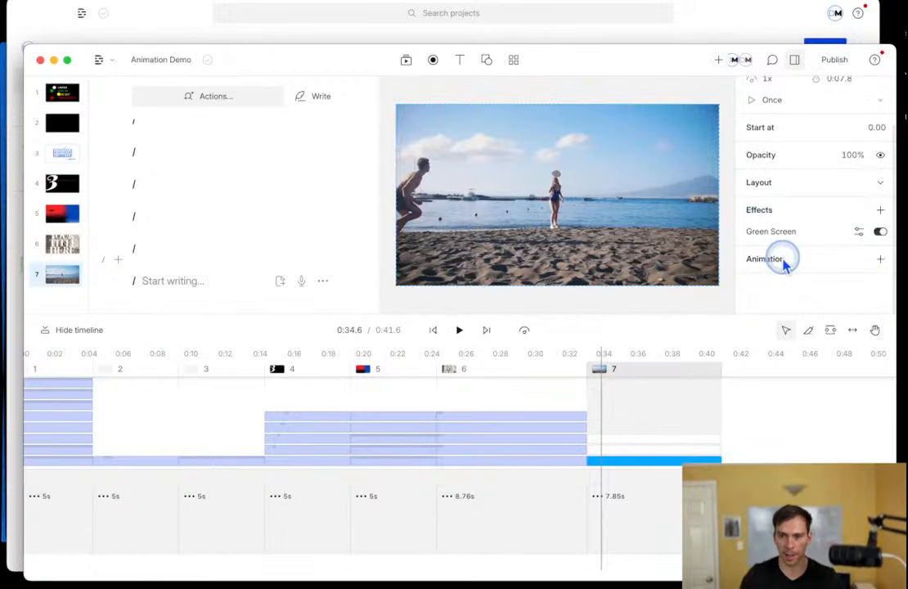
pyautogui.click(873, 327)
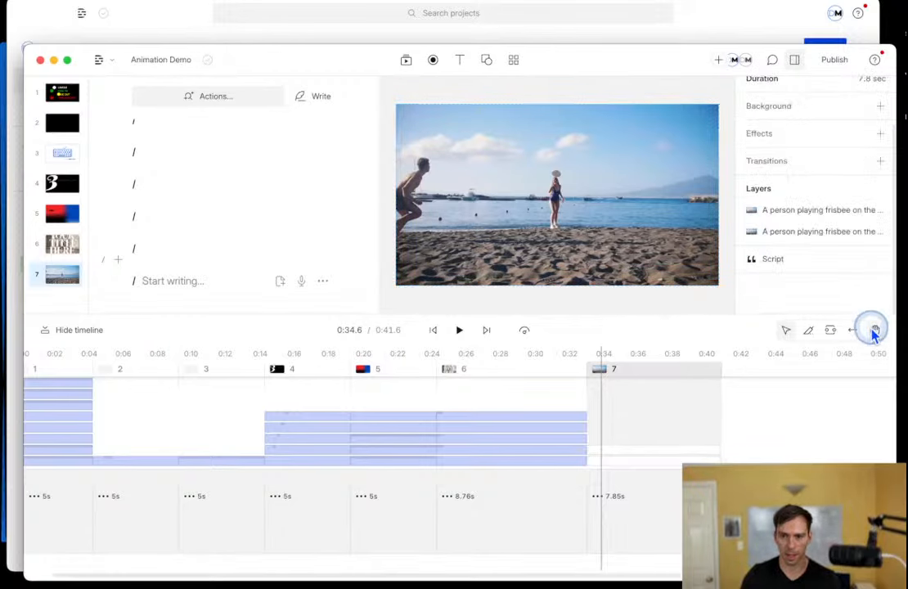
pyautogui.click(645, 426)
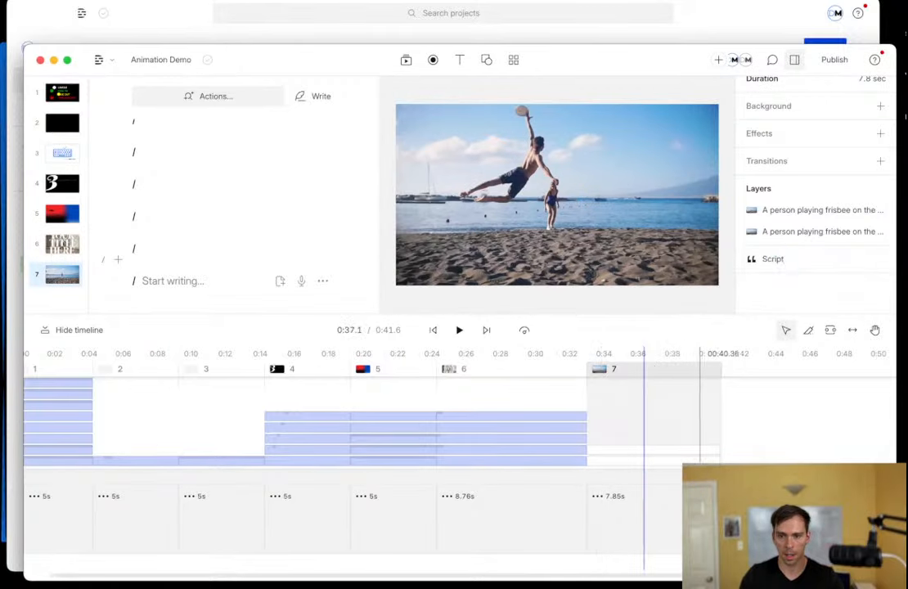
pyautogui.moveTo(720, 520); pyautogui.dragTo(739, 520)
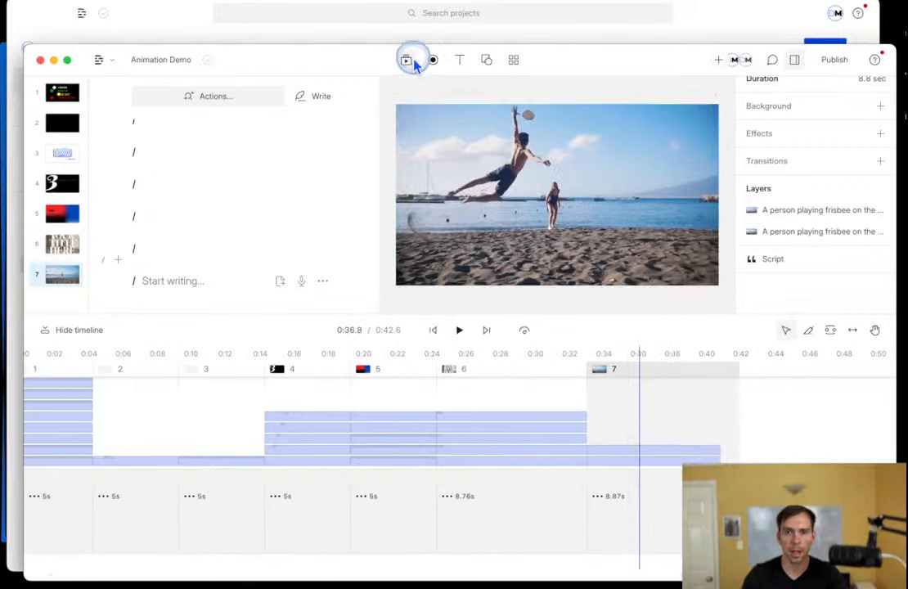
# Add a Title text layer reading "DESCRIPT" to scene 7.
pyautogui.click(461, 60)
pyautogui.click(448, 94)
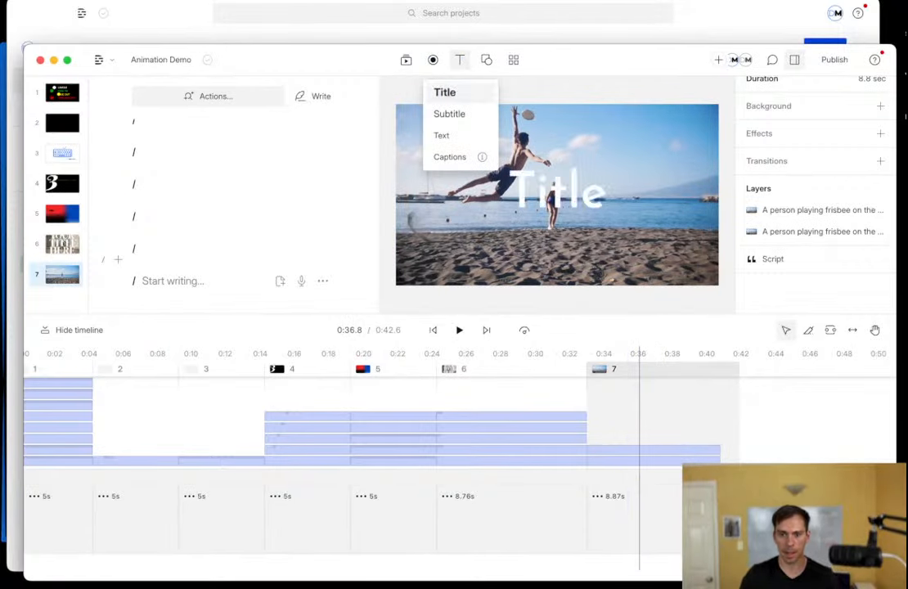
pyautogui.write('DESCRIPT')
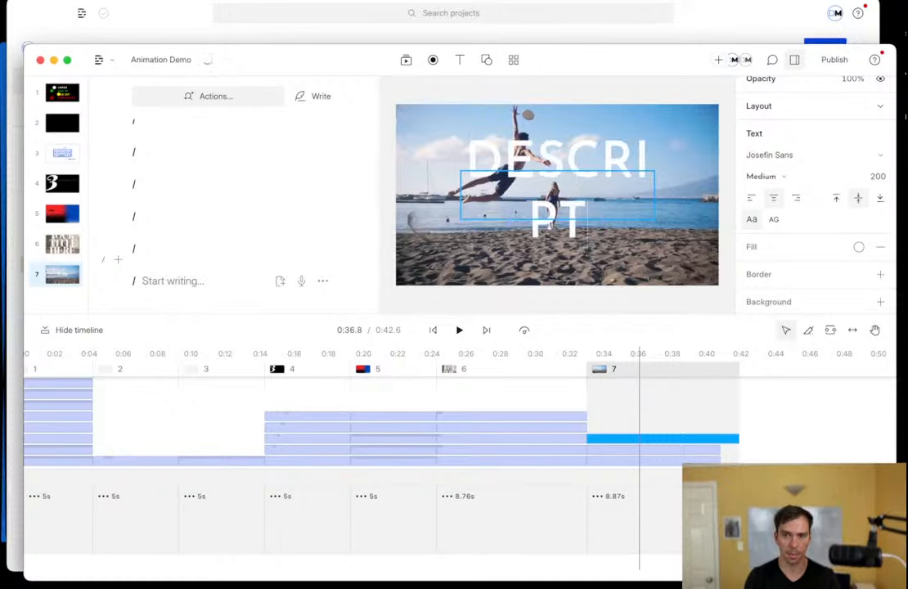
pyautogui.click(556, 298)
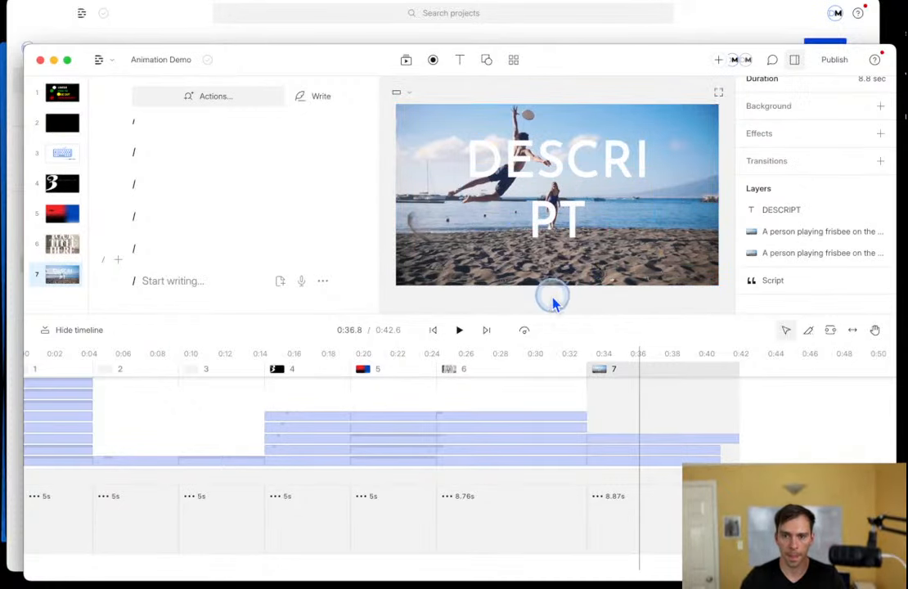
# Widen the DESCRIPT title box so the word fits on one line and move it up over the sky.
pyautogui.click(567, 194)
pyautogui.moveTo(653, 198); pyautogui.dragTo(706, 198)
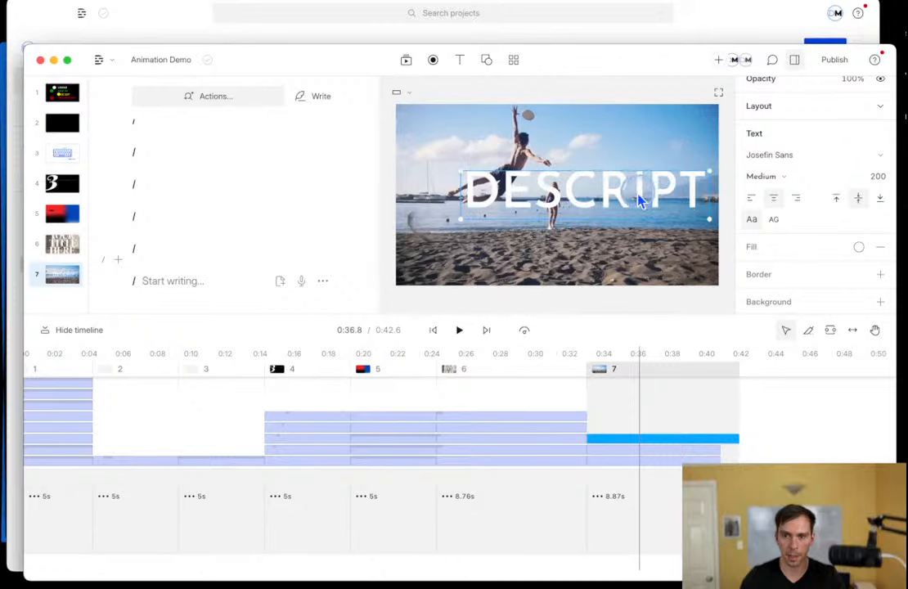
pyautogui.moveTo(641, 201); pyautogui.dragTo(610, 153)
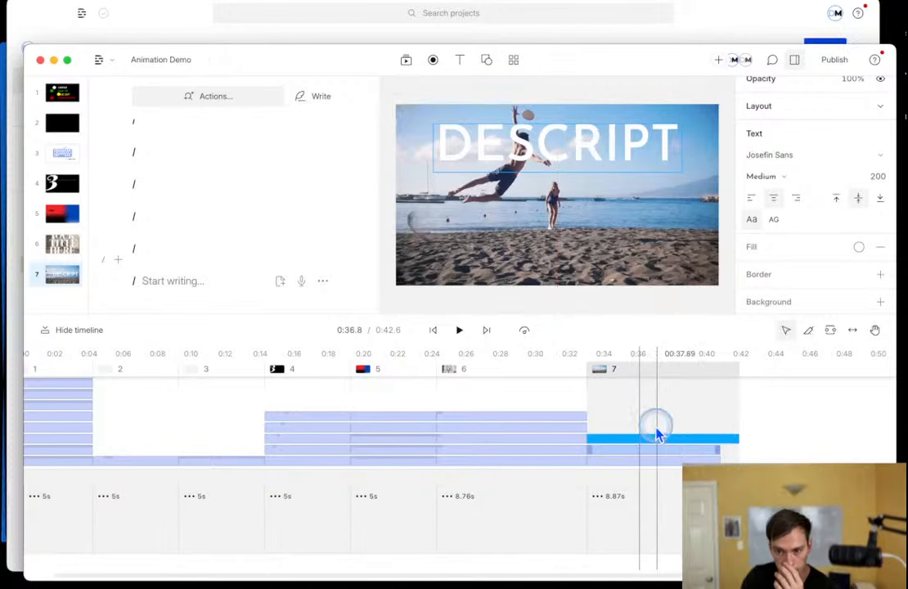
# Move the Green Screen frisbee video layer above the DESCRIPT title in scene 7's layer order.
pyautogui.scroll(-5, 754, 293)
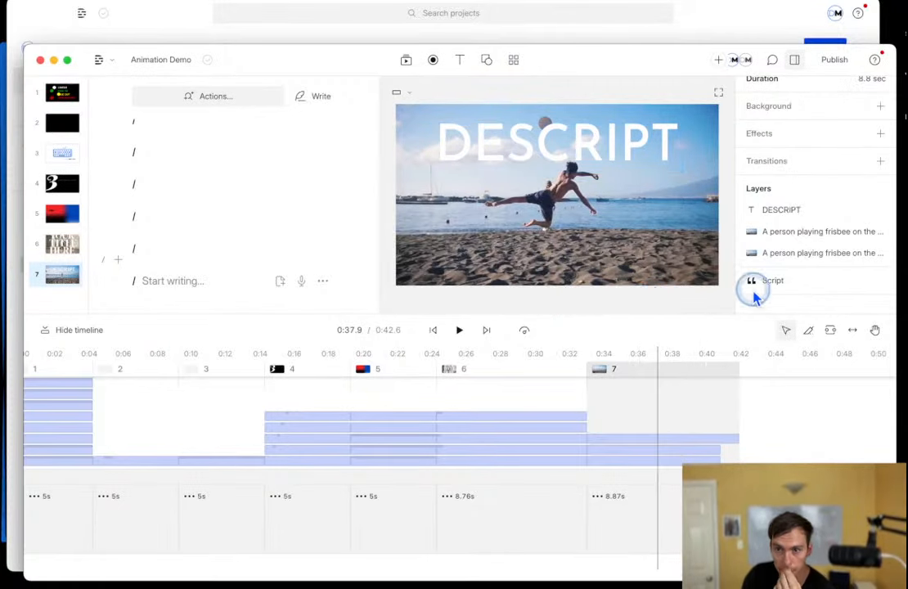
pyautogui.click(813, 238)
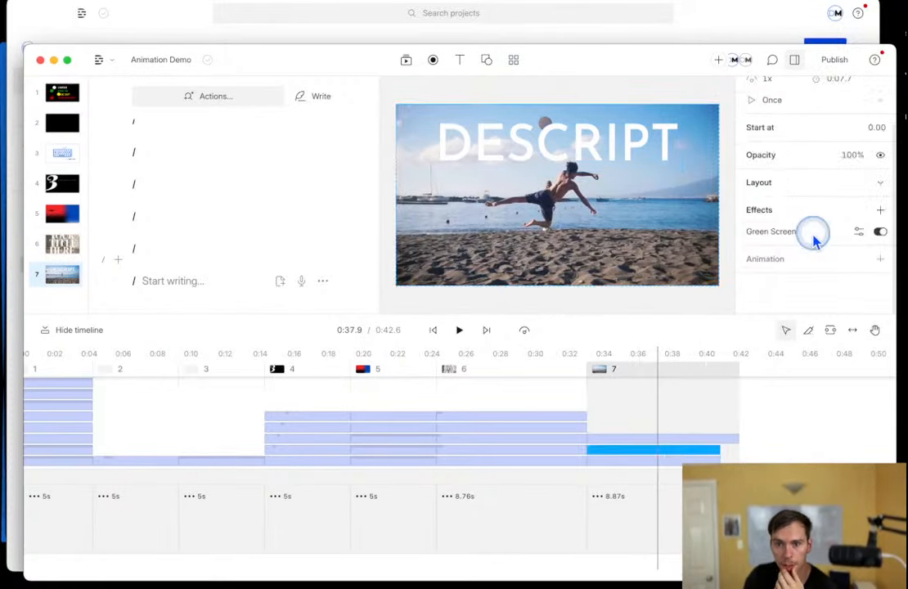
pyautogui.click(639, 310)
pyautogui.moveTo(825, 260); pyautogui.dragTo(796, 221)
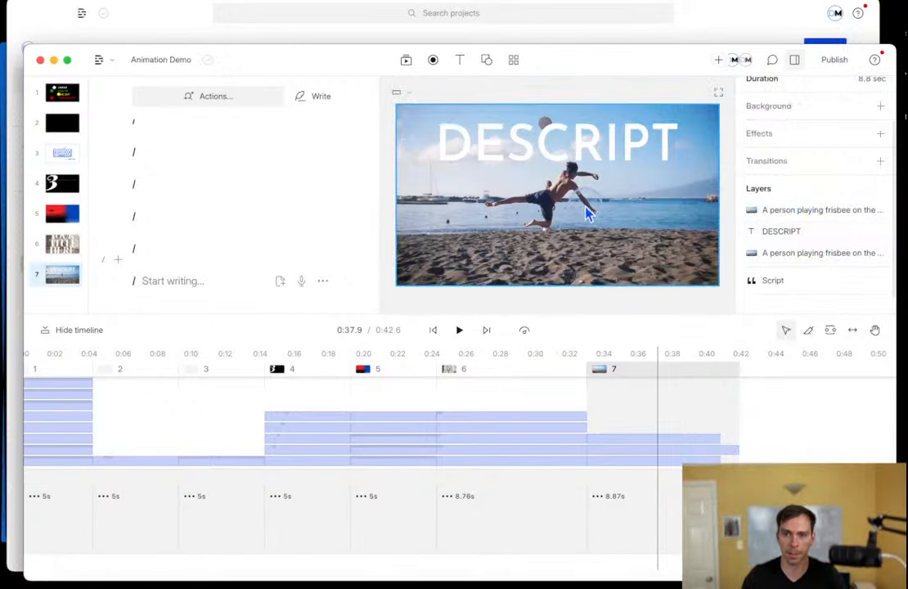
# Play scene 7 around the frisbee catch to check how the jumping man passes in front of the DESCRIPT title.
pyautogui.click(637, 404)
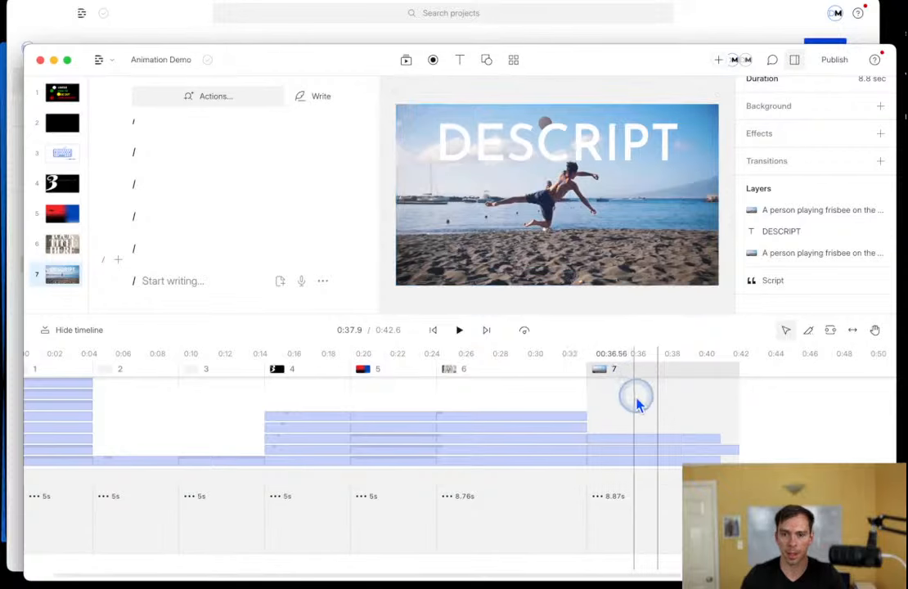
pyautogui.click(506, 167)
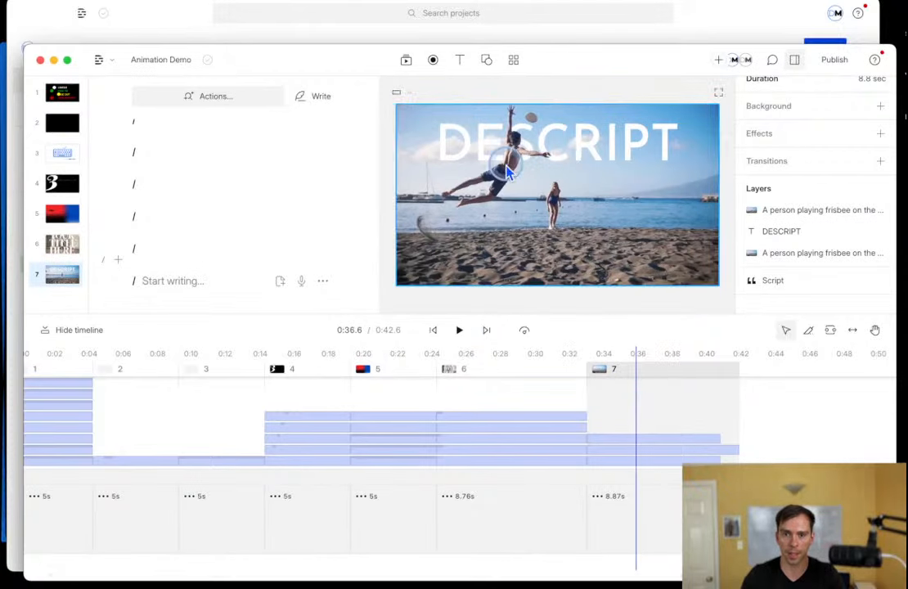
pyautogui.click(618, 399)
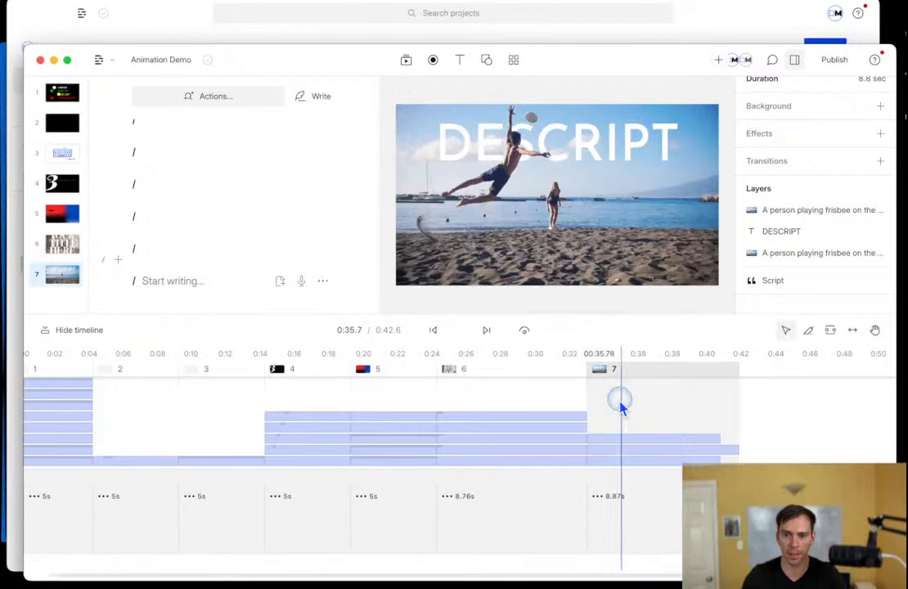
pyautogui.click(459, 331)
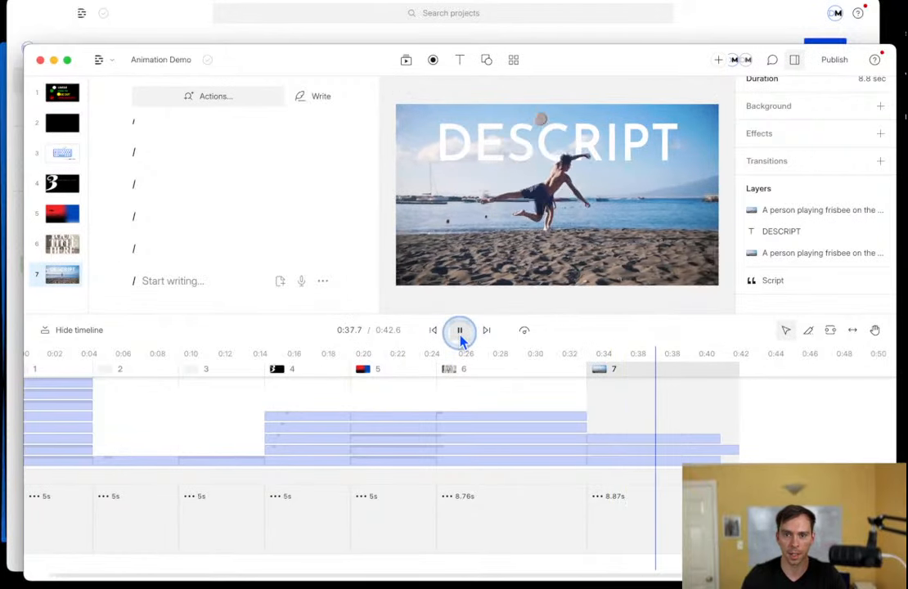
pyautogui.click(460, 331)
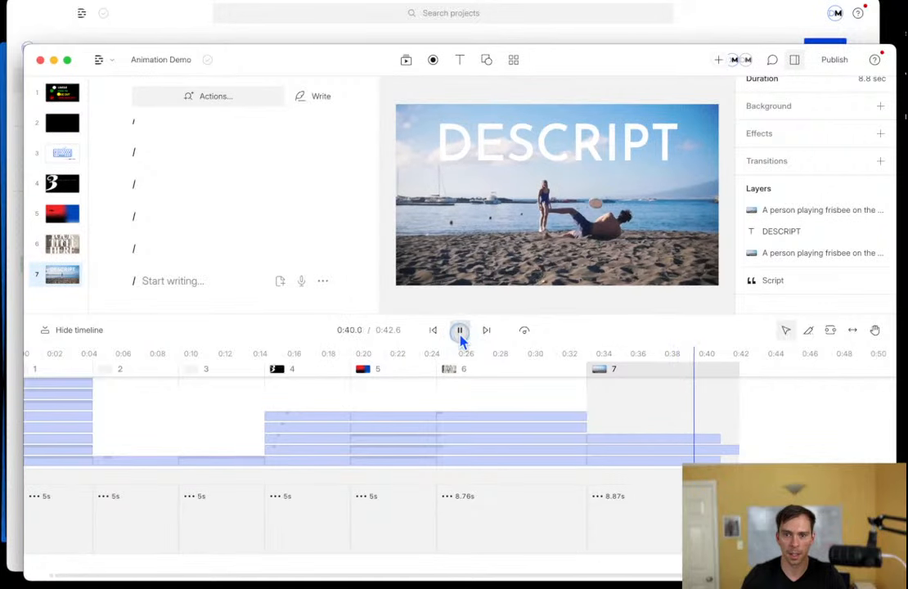
pyautogui.click(556, 194)
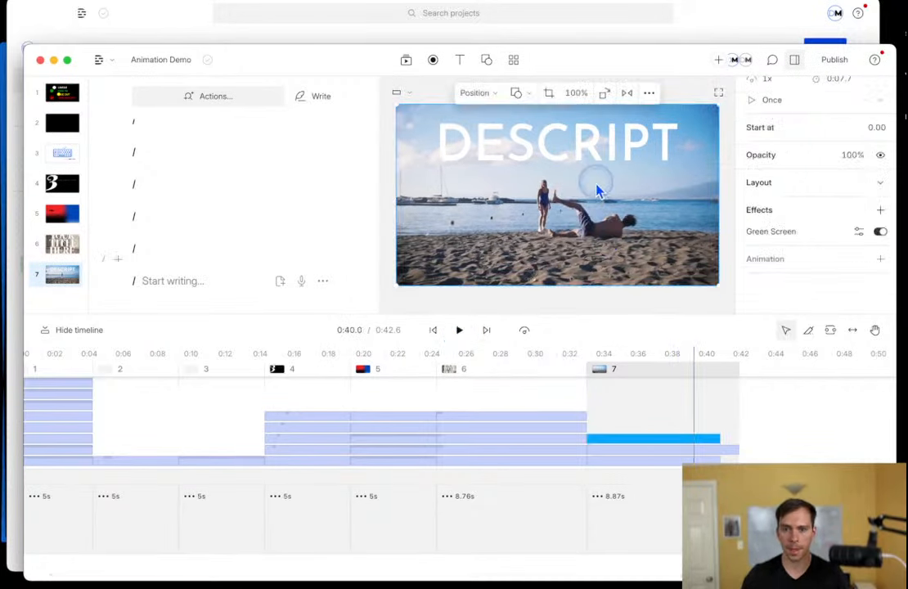
# Duplicate the DESCRIPT title down over the beach sand and change the copy's text to "MASTERY".
pyautogui.click(644, 451)
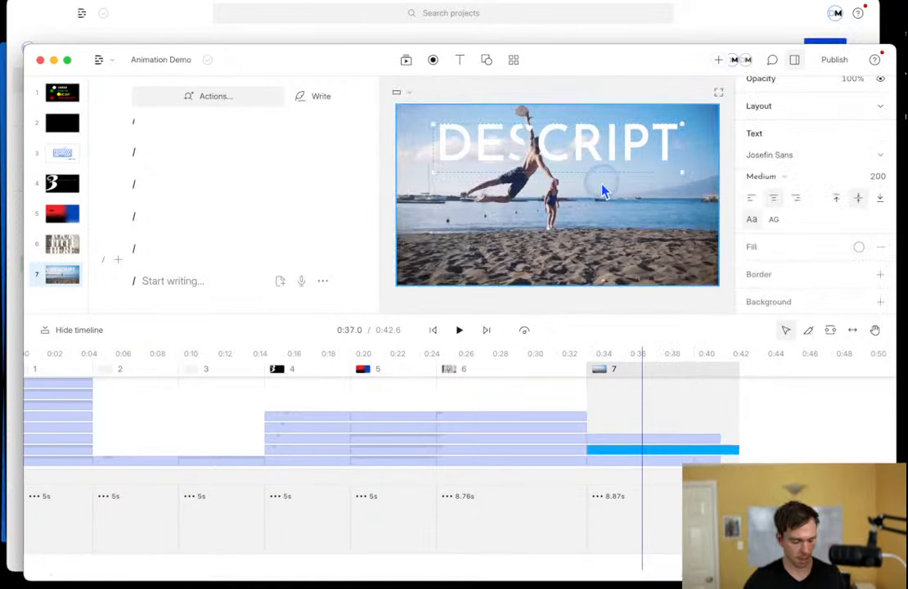
pyautogui.moveTo(585, 158); pyautogui.dragTo(578, 246)
pyautogui.doubleClick(576, 239)
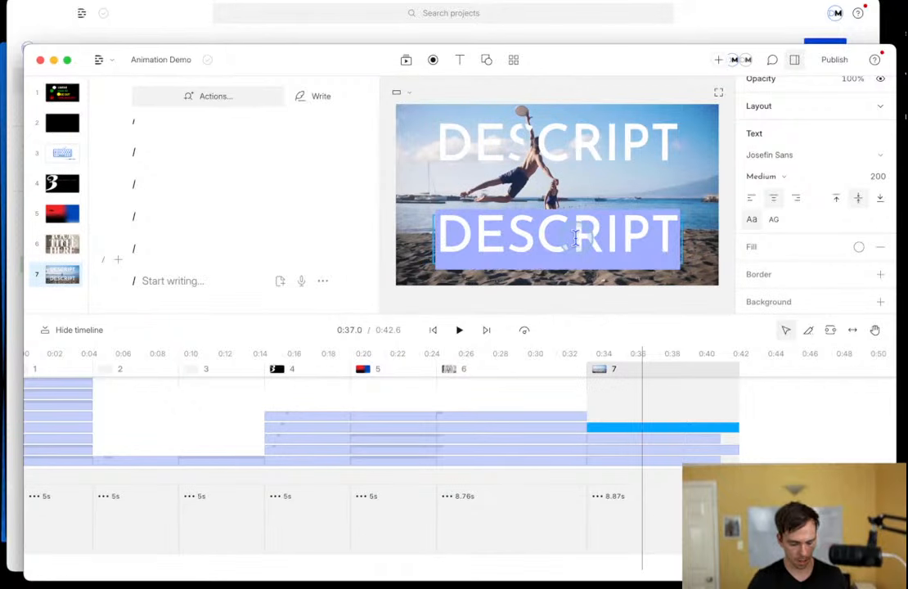
pyautogui.write('MASTERY')
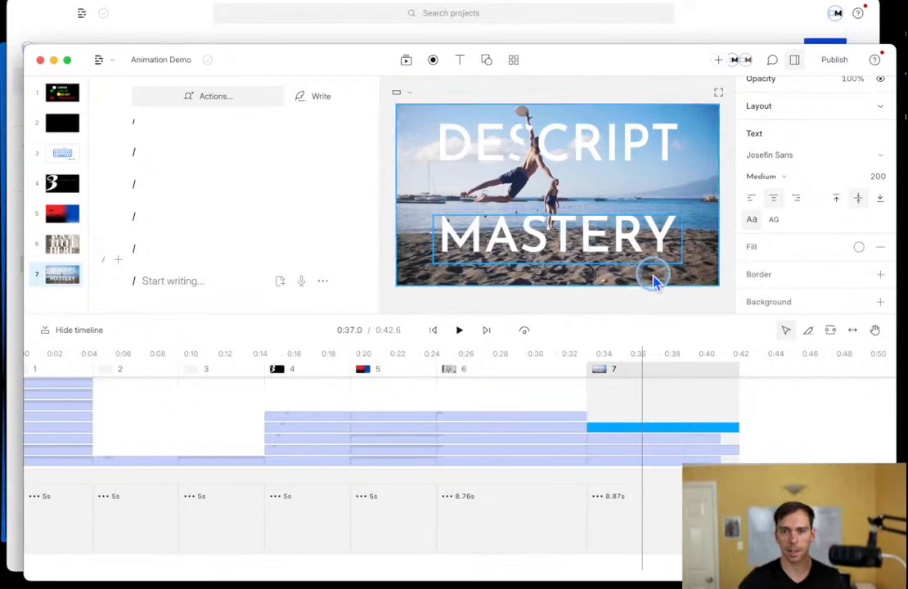
pyautogui.click(668, 304)
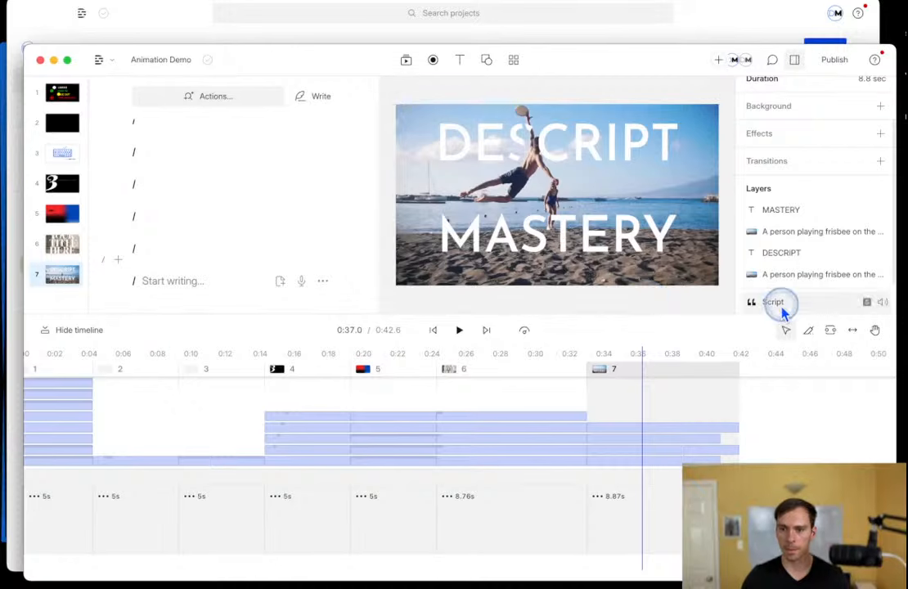
# Move the Green Screen frisbee video layer above the MASTERY title and trim the end of scene 7 to 7.78 s.
pyautogui.moveTo(802, 276); pyautogui.dragTo(754, 209)
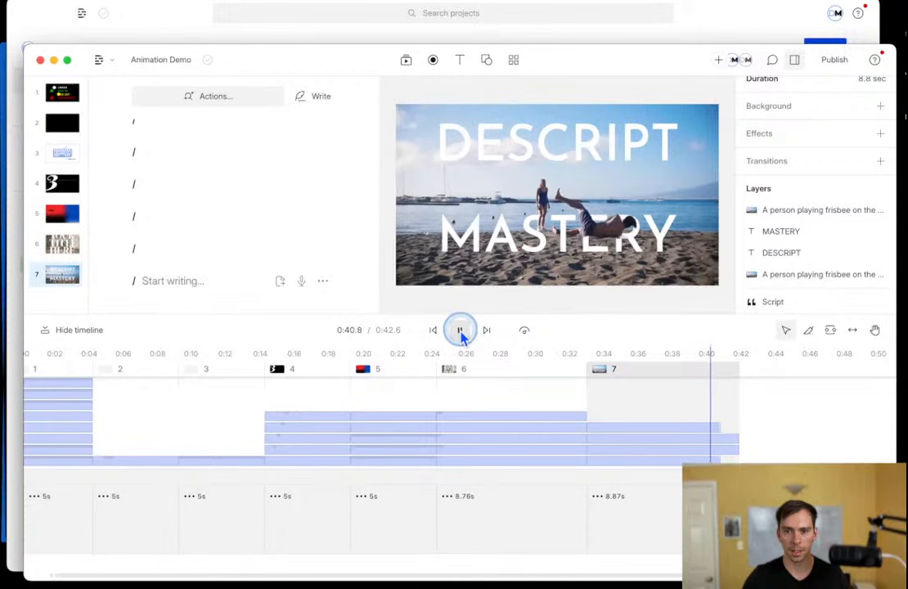
pyautogui.click(776, 449)
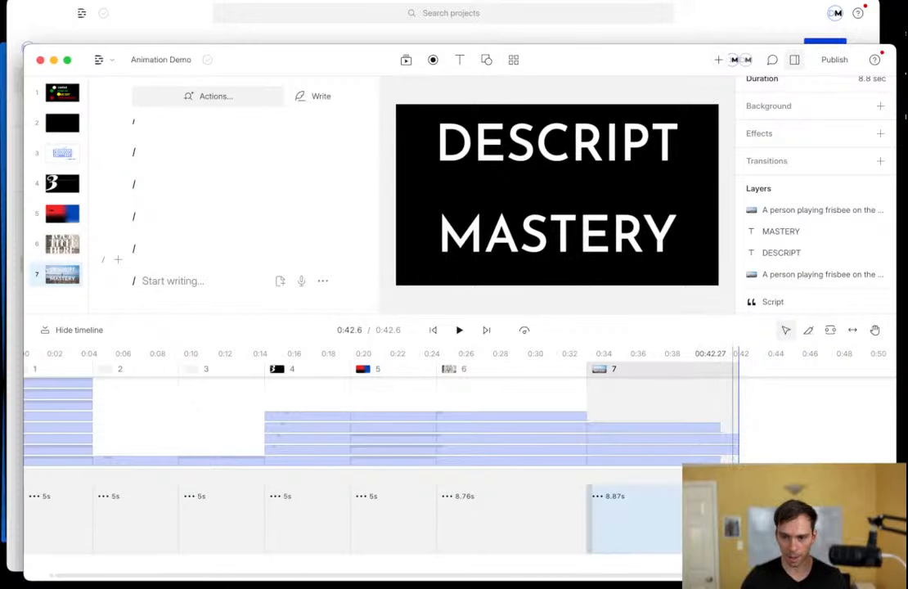
pyautogui.moveTo(739, 519); pyautogui.dragTo(722, 520)
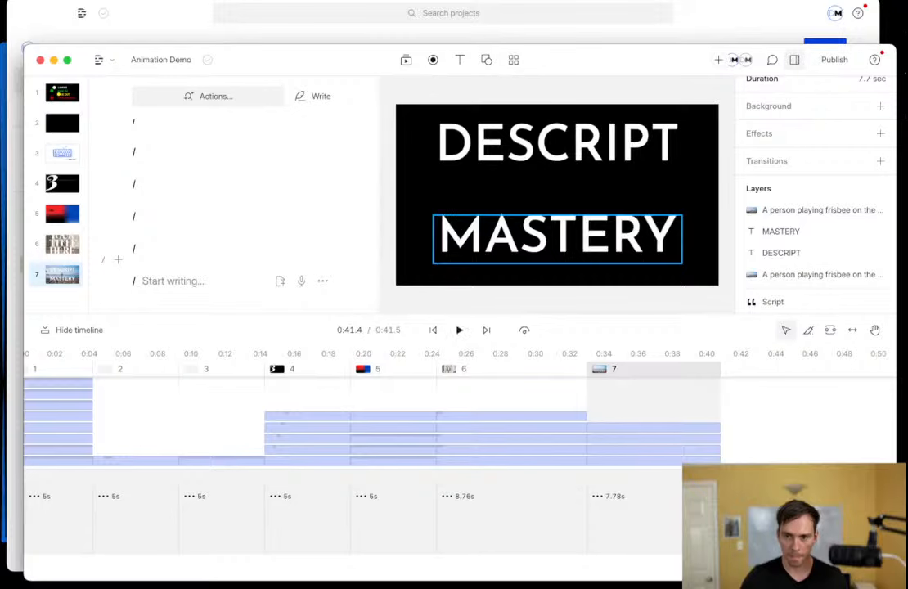
# Play scene 7 from around the frisbee catch to check how the man passes in front of both DESCRIPT and MASTERY.
pyautogui.click(636, 399)
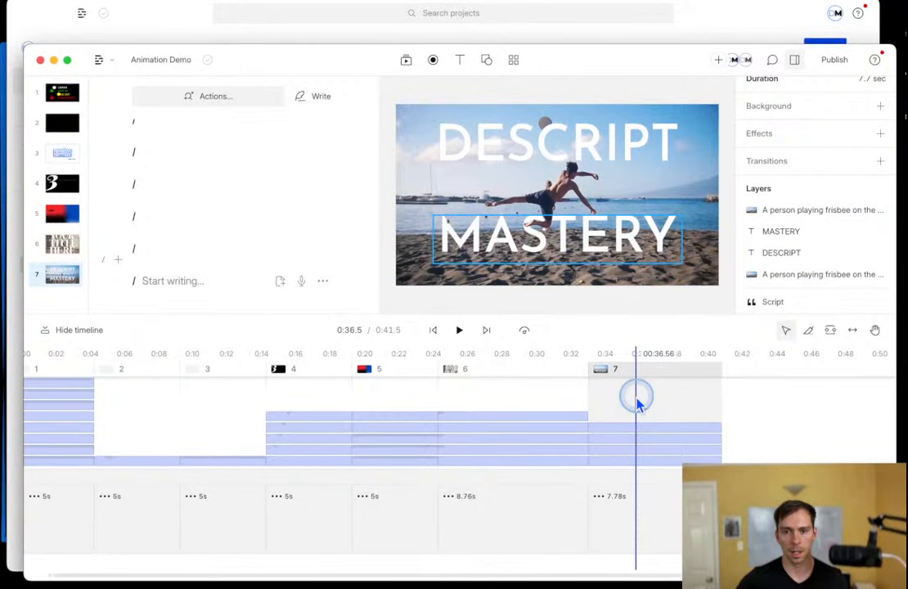
pyautogui.press('space')
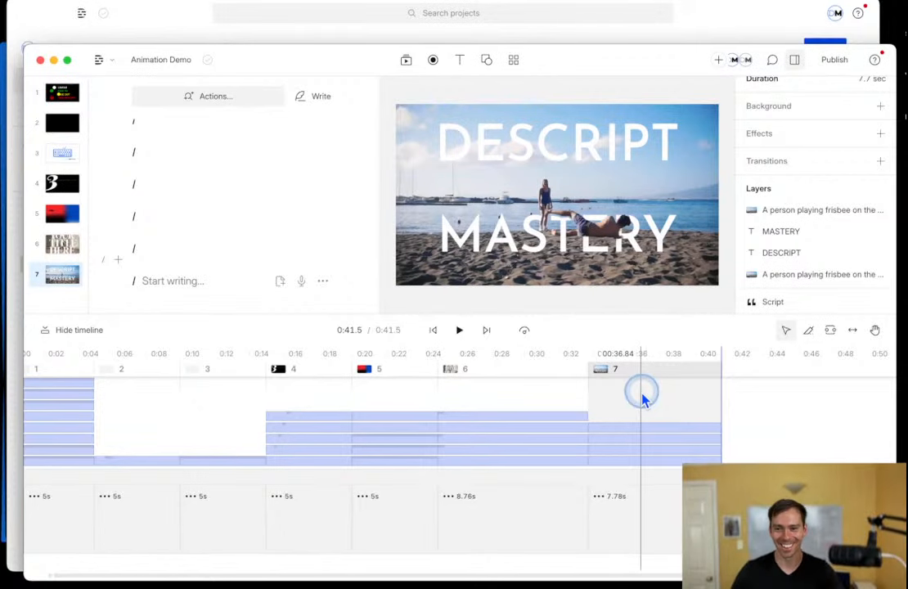
pyautogui.click(646, 399)
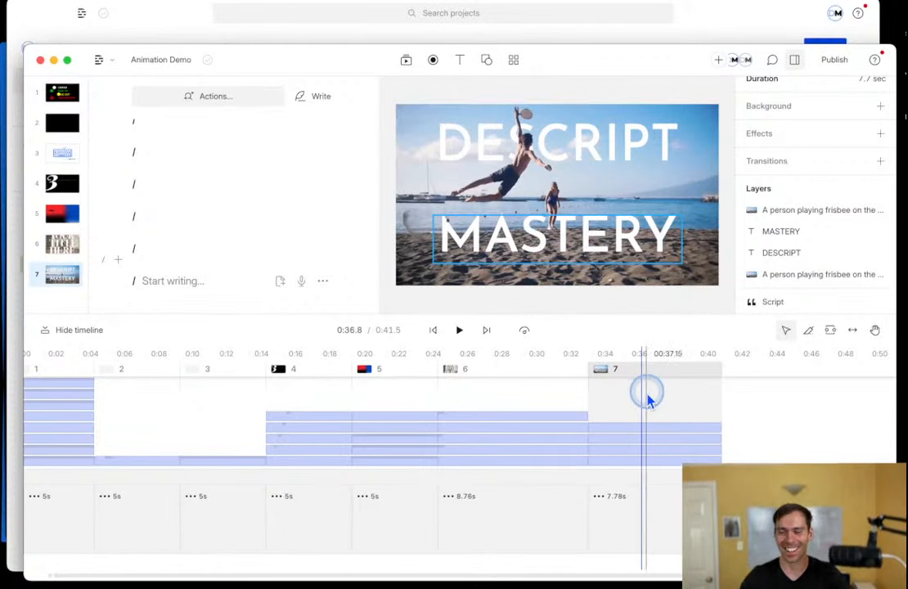
pyautogui.moveTo(643, 399); pyautogui.dragTo(779, 421)
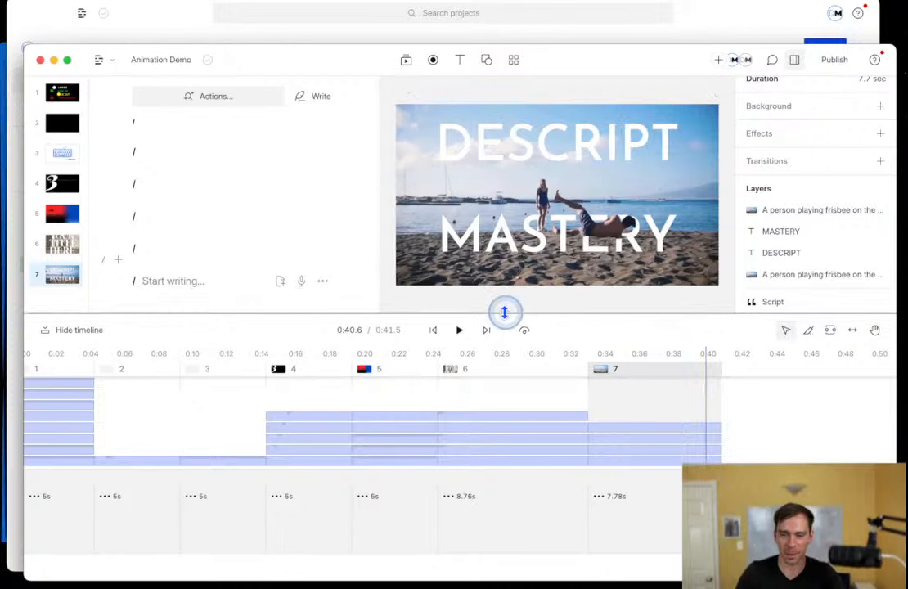
pyautogui.click(407, 63)
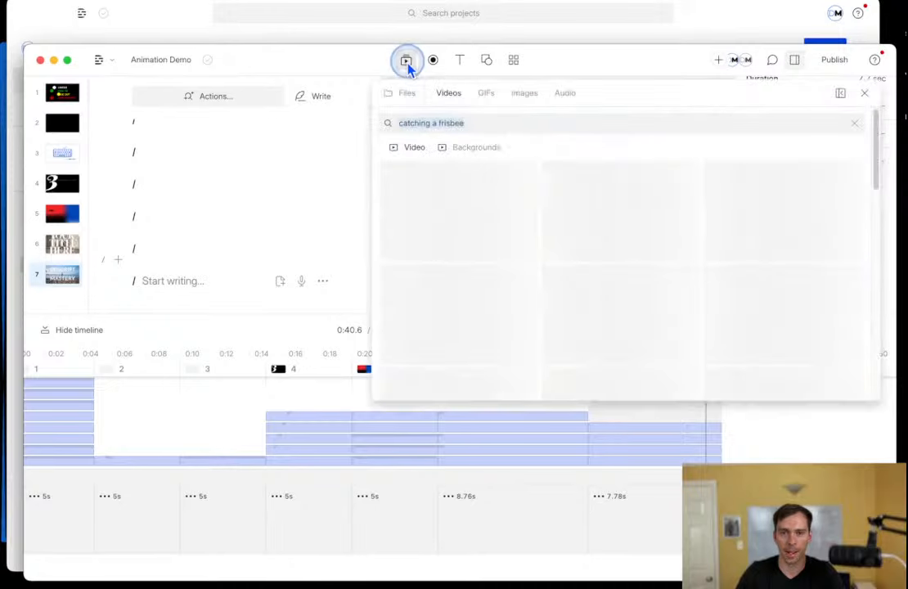
pyautogui.click(409, 63)
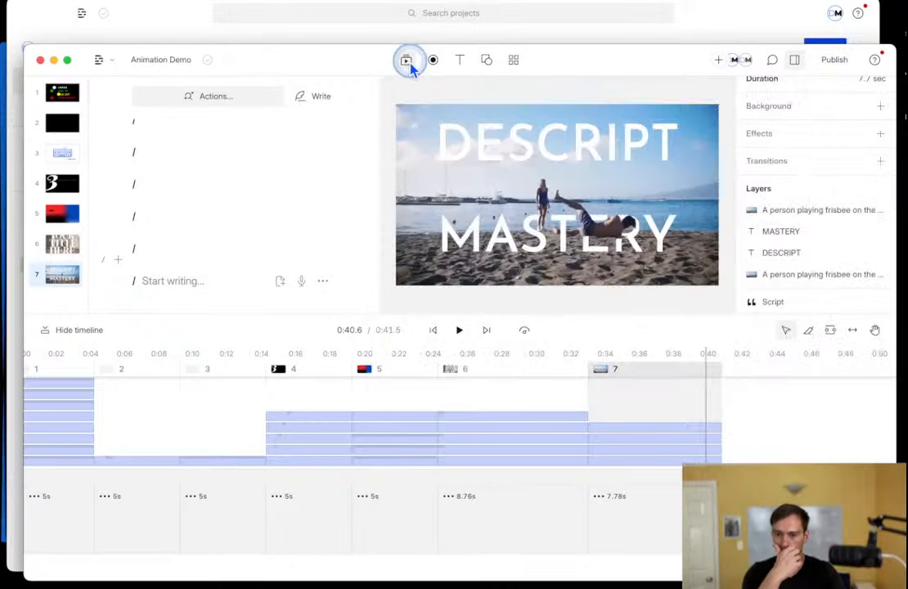
# Examine in scene 6 how the dancer video layer sits among the YOUR, TITLE and HERE text layers.
pyautogui.click(495, 412)
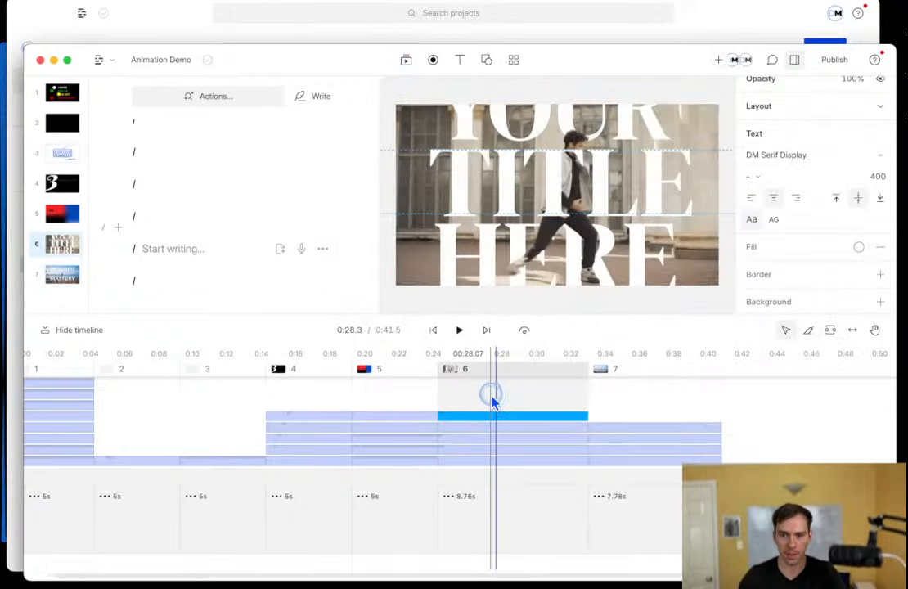
pyautogui.click(530, 196)
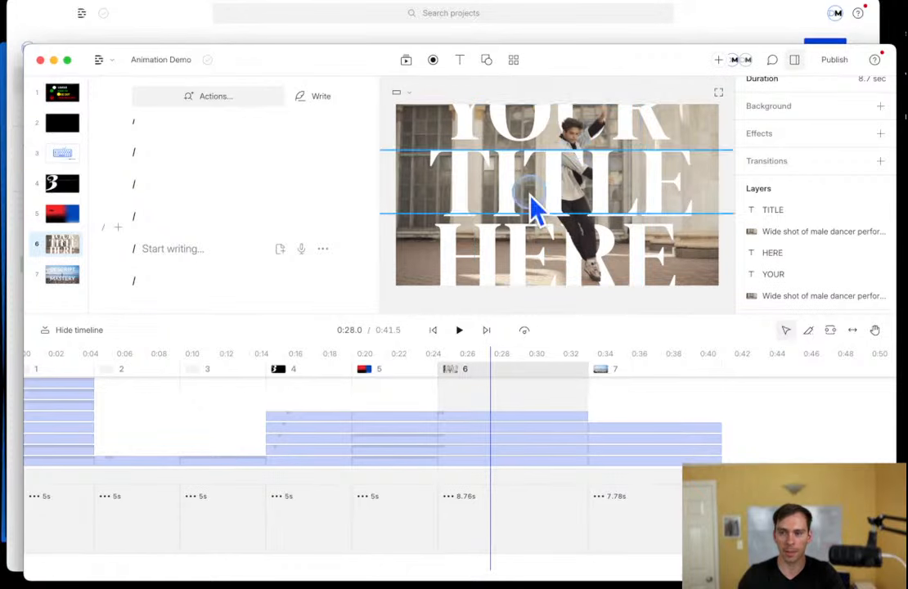
pyautogui.click(552, 95)
pyautogui.click(584, 243)
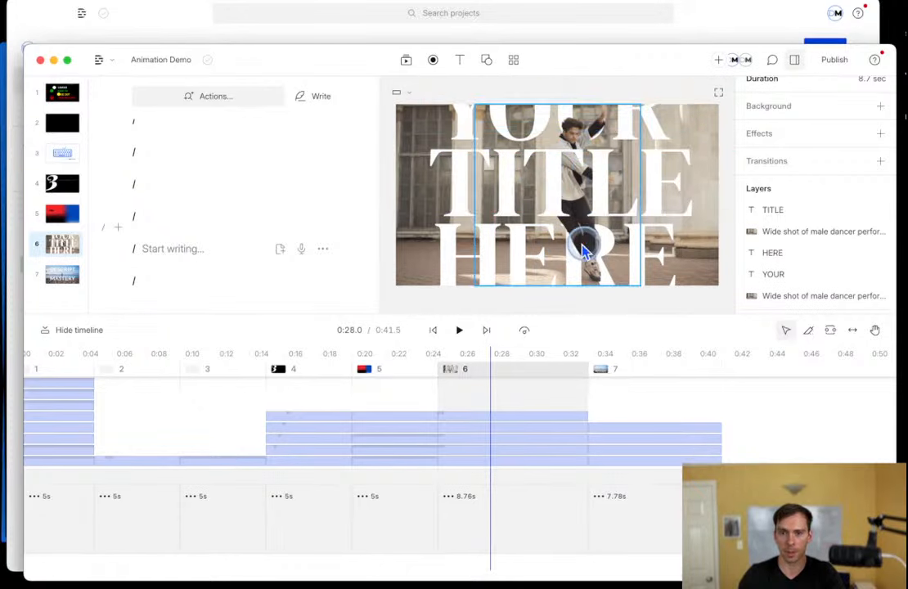
pyautogui.click(684, 442)
pyautogui.click(643, 401)
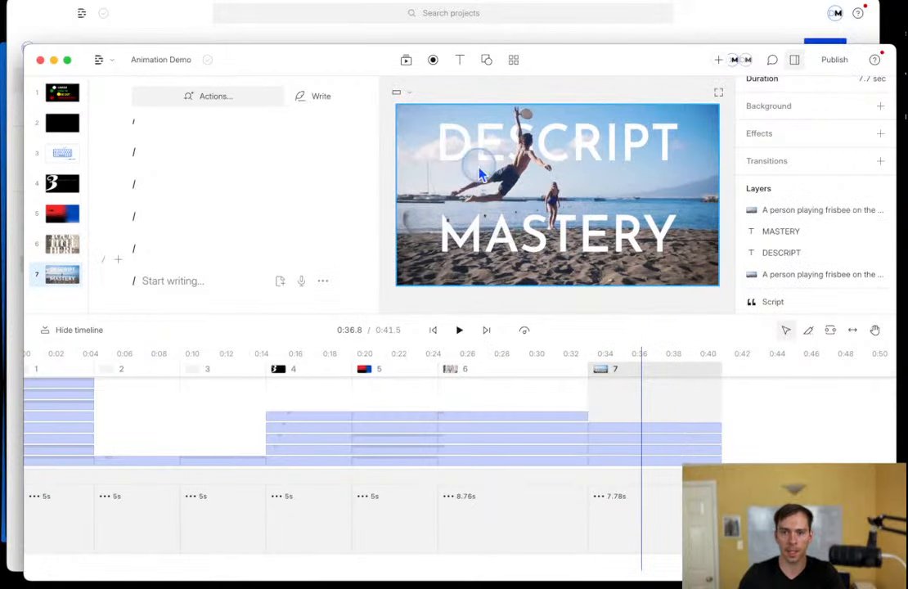
pyautogui.click(477, 88)
pyautogui.click(484, 66)
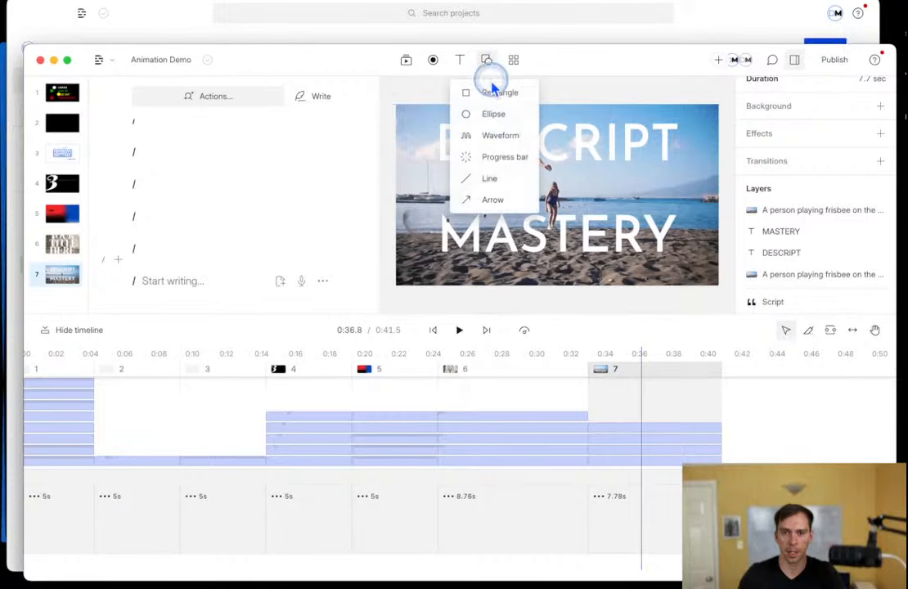
pyautogui.click(512, 143)
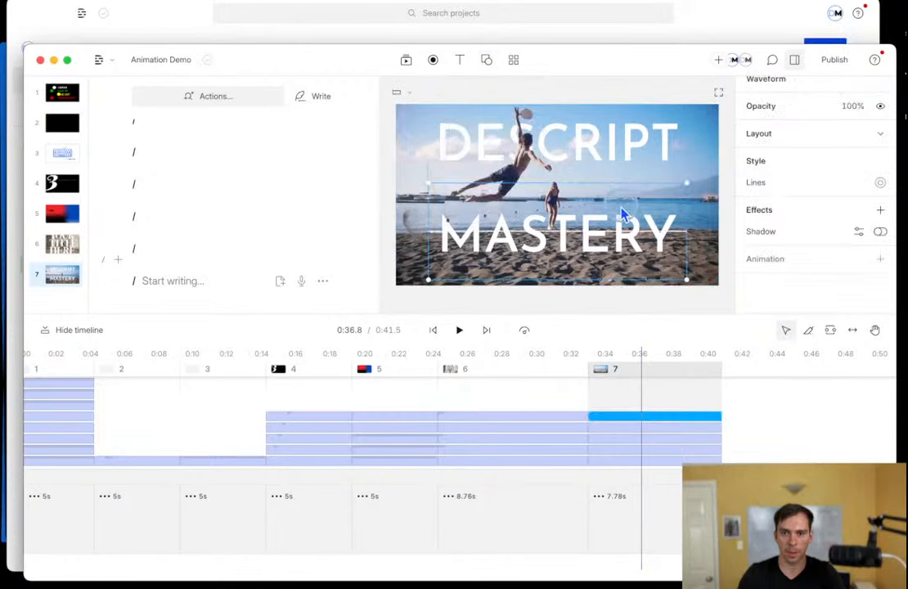
pyautogui.press('Delete')
pyautogui.click(483, 92)
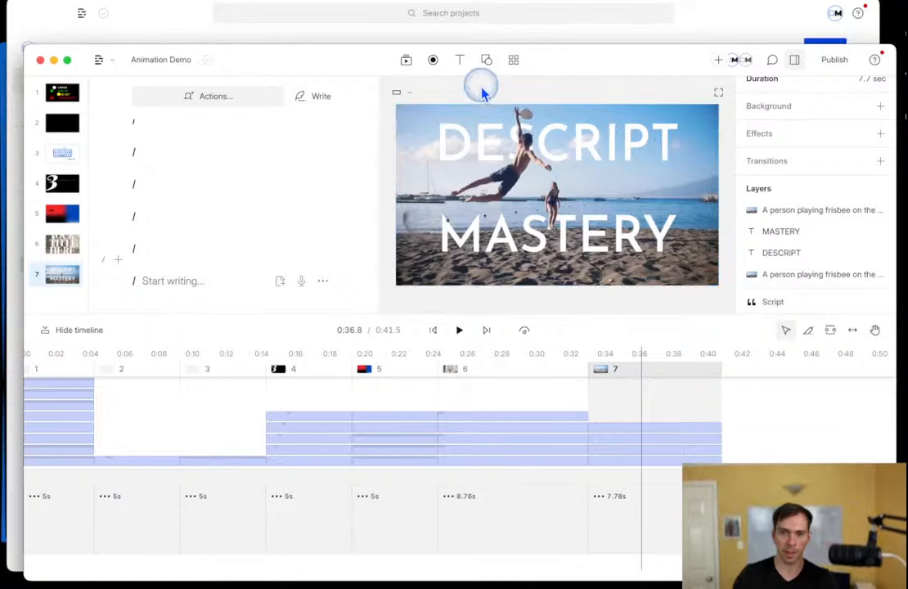
# Add a rectangle to scene 7 and flatten it into a thin bar between the DESCRIPT and MASTERY titles.
pyautogui.click(486, 66)
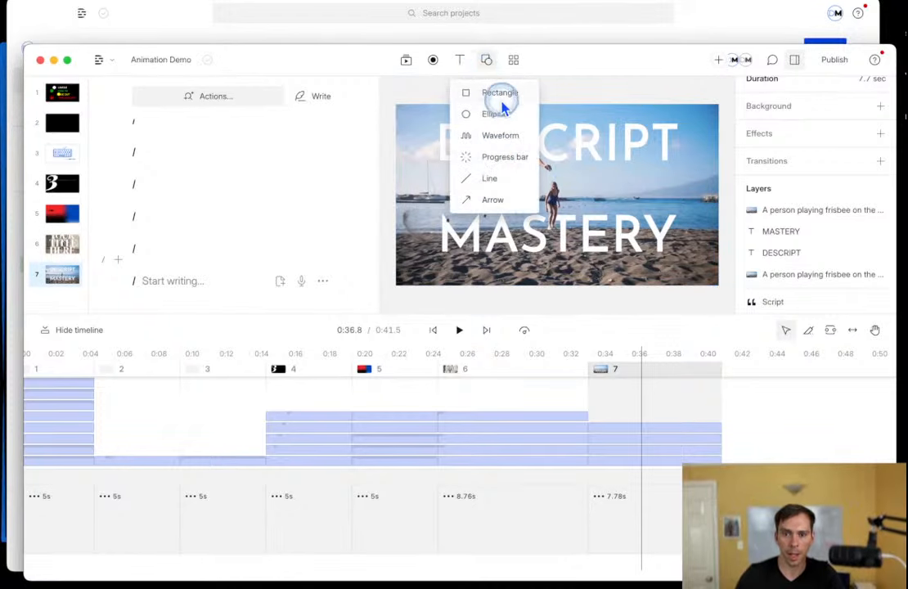
pyautogui.click(500, 95)
pyautogui.moveTo(555, 275); pyautogui.dragTo(559, 184)
pyautogui.moveTo(562, 123); pyautogui.dragTo(560, 173)
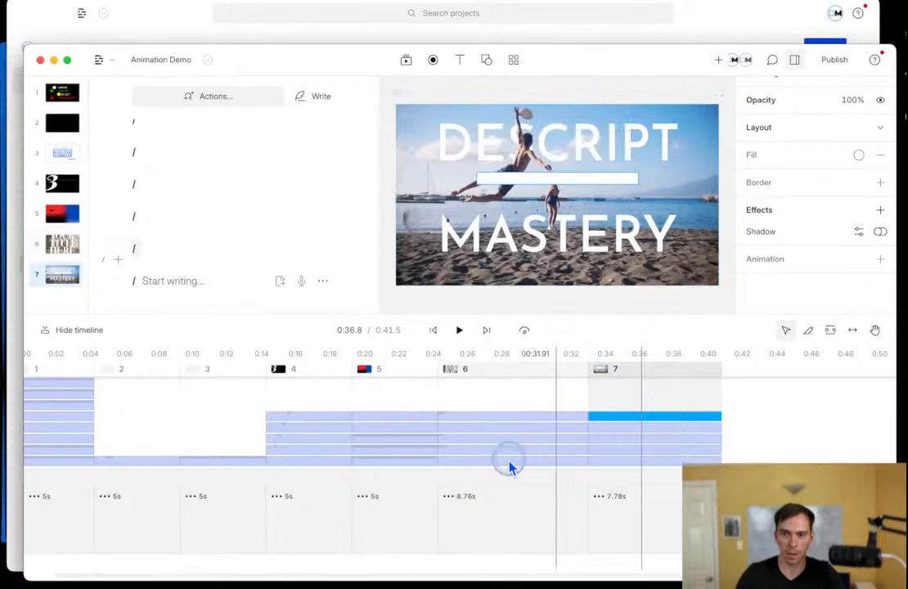
# Play scene 7 through the frisbee catch to check how the rectangle bar overlaps the jumping man.
pyautogui.click(620, 394)
pyautogui.click(581, 392)
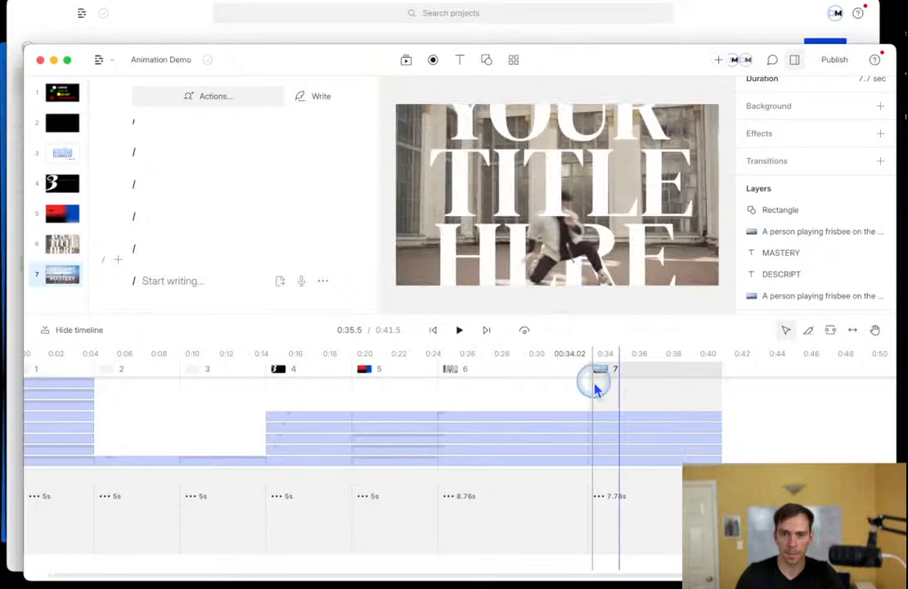
pyautogui.click(613, 389)
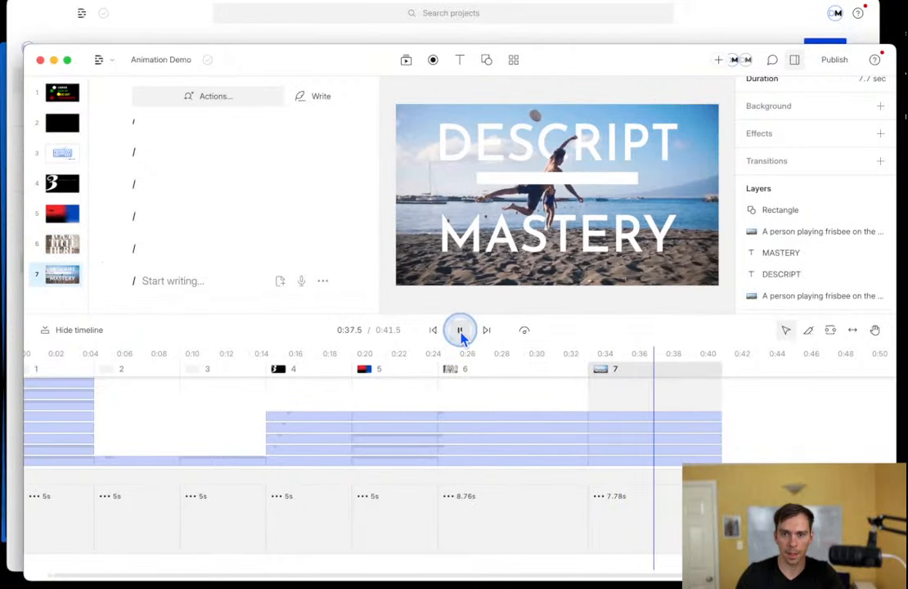
pyautogui.click(460, 330)
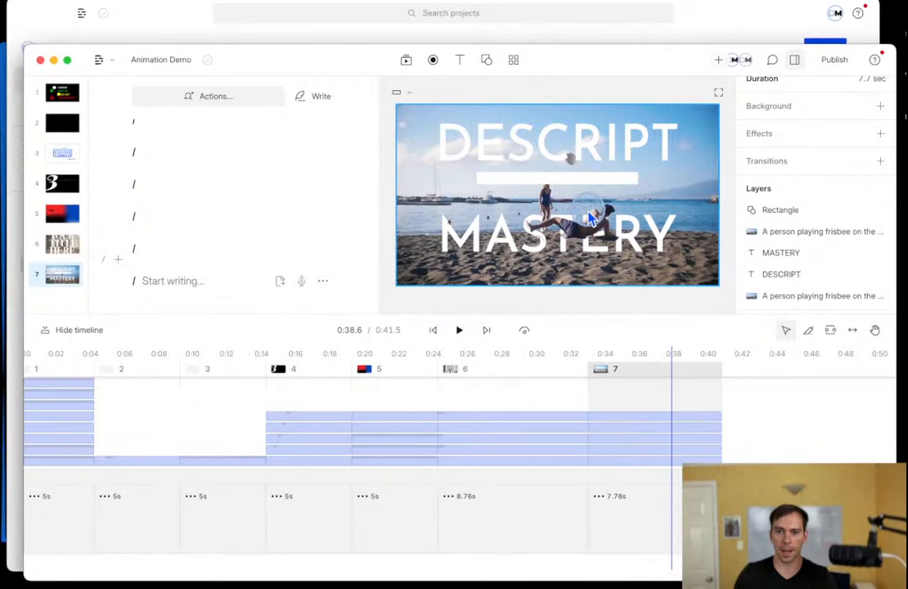
# Delete the rectangle bar between the two titles and go back to the frisbee catch in scene 7.
pyautogui.click(595, 179)
pyautogui.press('Delete')
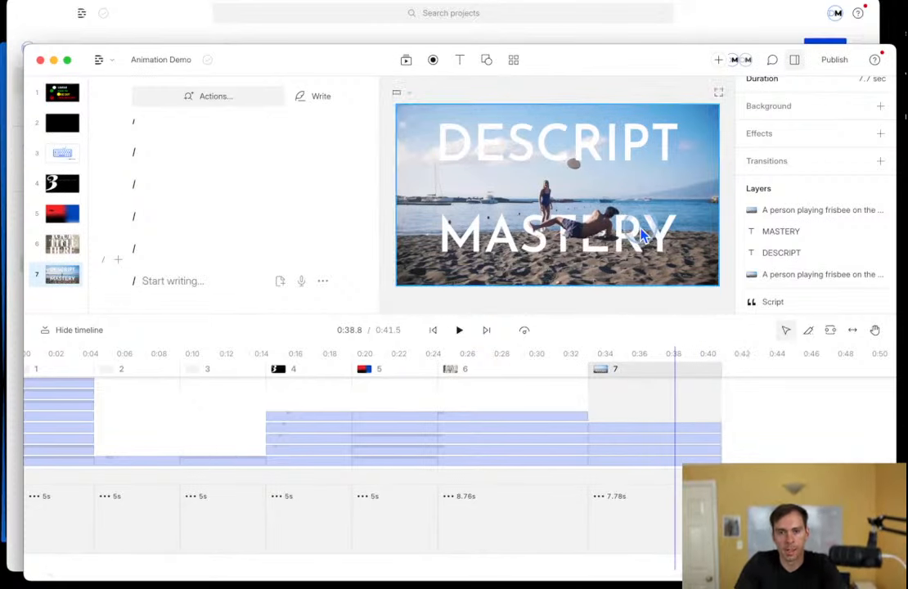
pyautogui.click(717, 405)
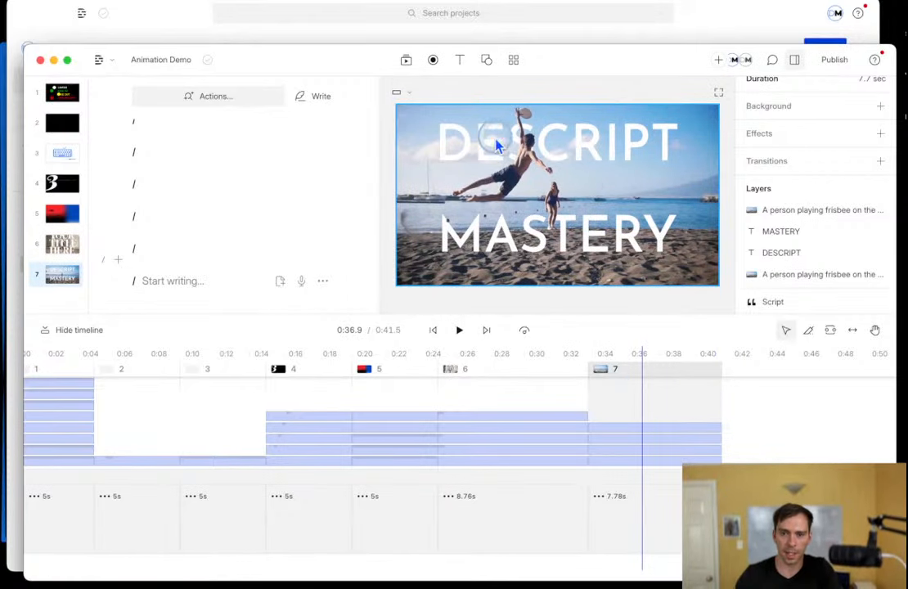
# Browse the Intros gallery templates, previewing designs such as Covershoot Intro, Analog Intro and Tech Intro.
pyautogui.click(513, 61)
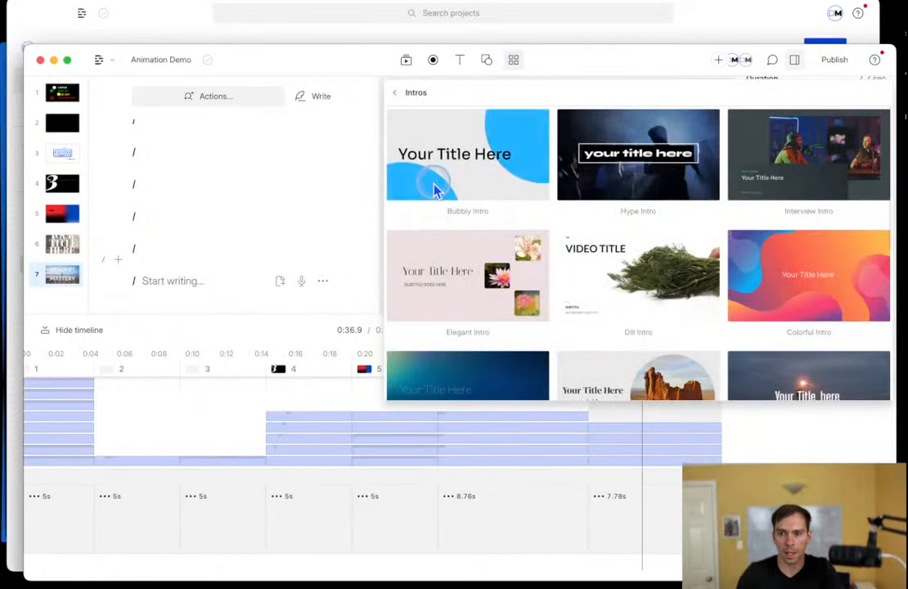
pyautogui.scroll(-1, 495, 303)
pyautogui.scroll(-5, 495, 303)
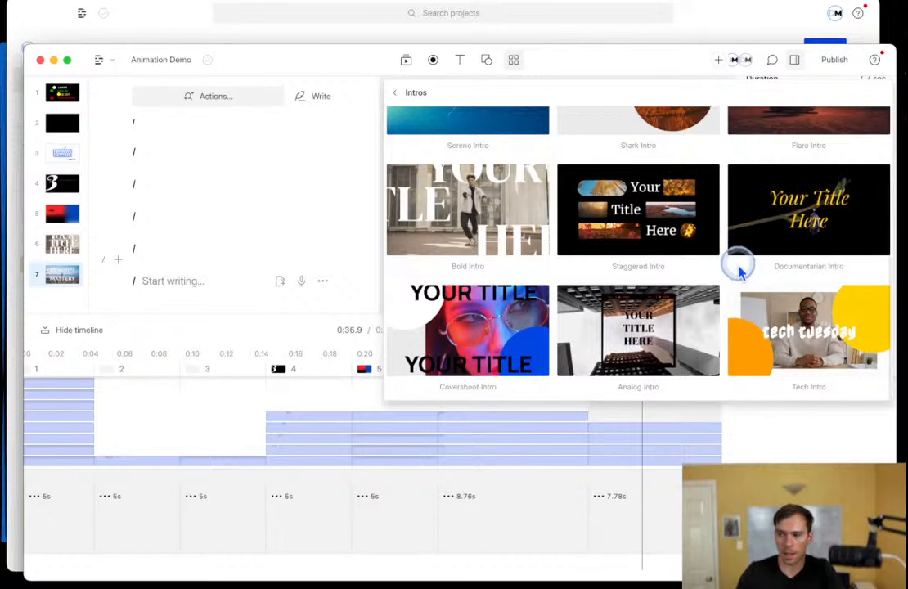
pyautogui.scroll(1, 659, 280)
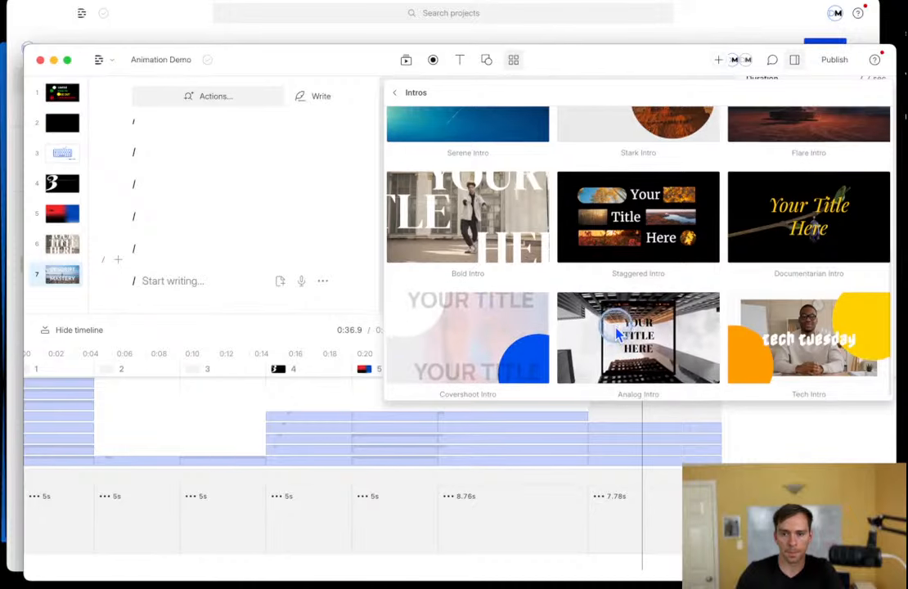
pyautogui.scroll(-1, 622, 331)
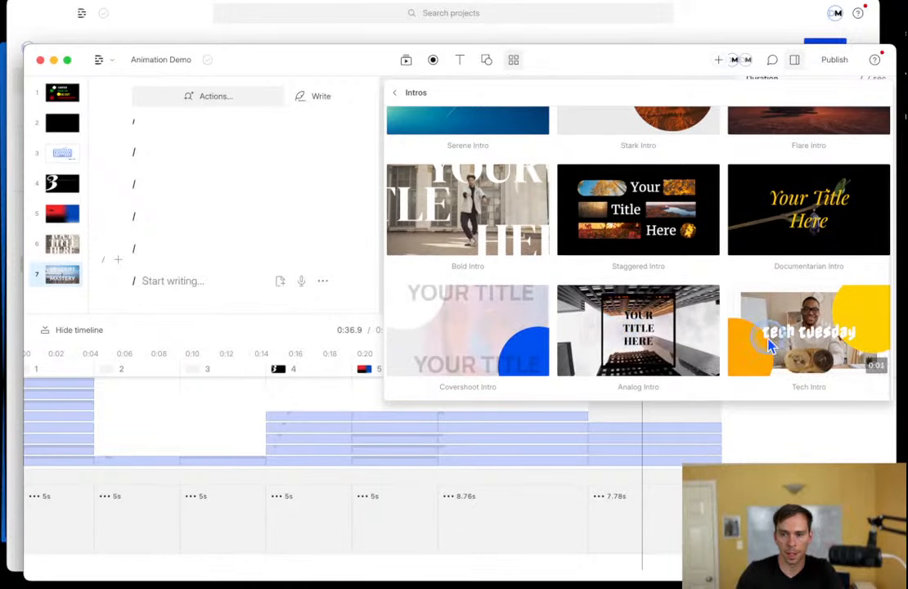
pyautogui.scroll(5, 521, 317)
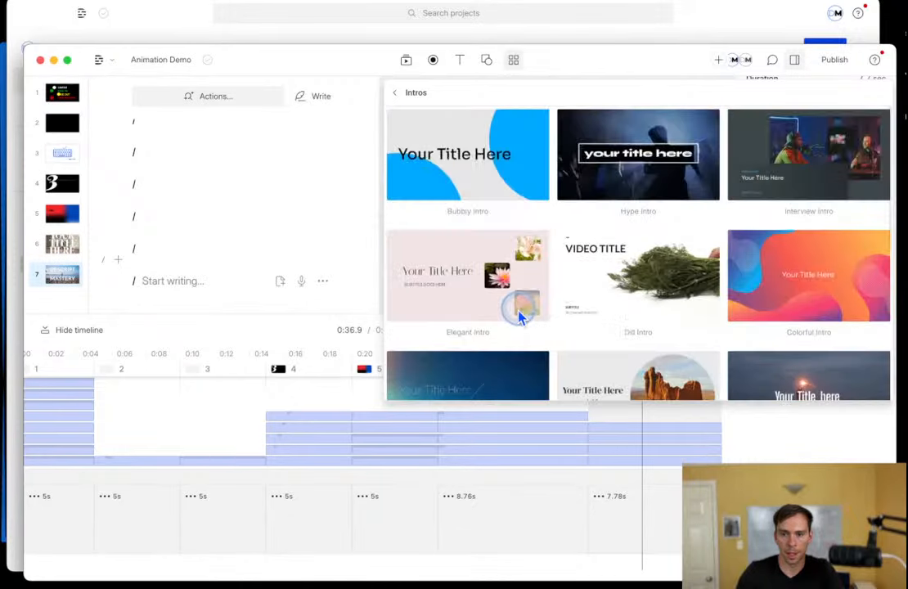
# Open the Multi-Cam category of the template gallery and look through its two-, three- and four-camera scene layouts.
pyautogui.click(396, 94)
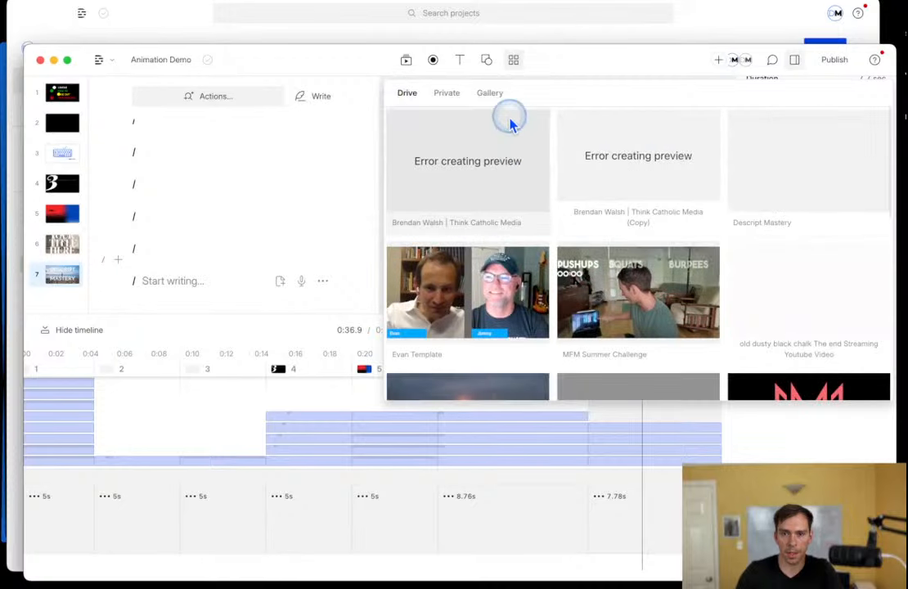
pyautogui.click(489, 93)
pyautogui.click(623, 300)
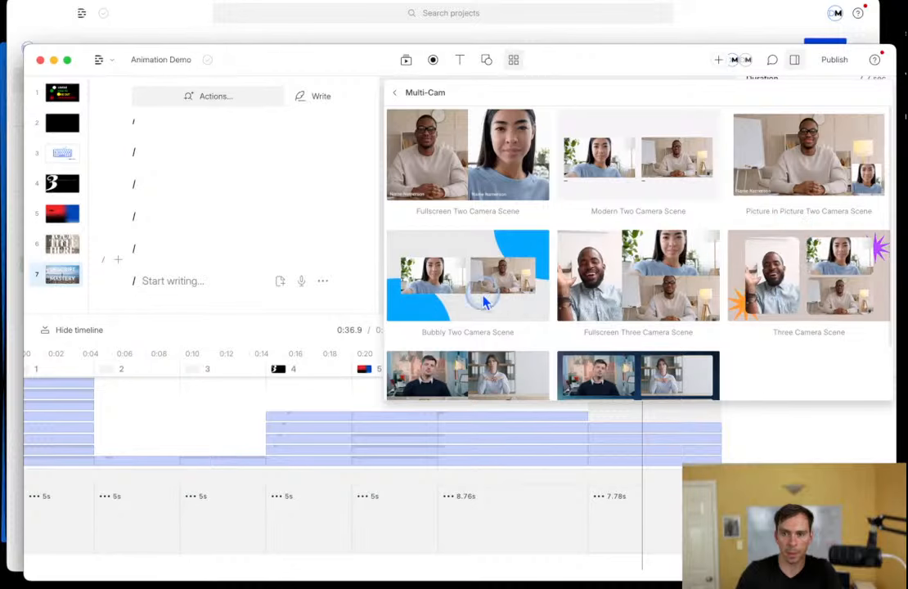
pyautogui.scroll(-2, 485, 302)
pyautogui.scroll(2, 687, 311)
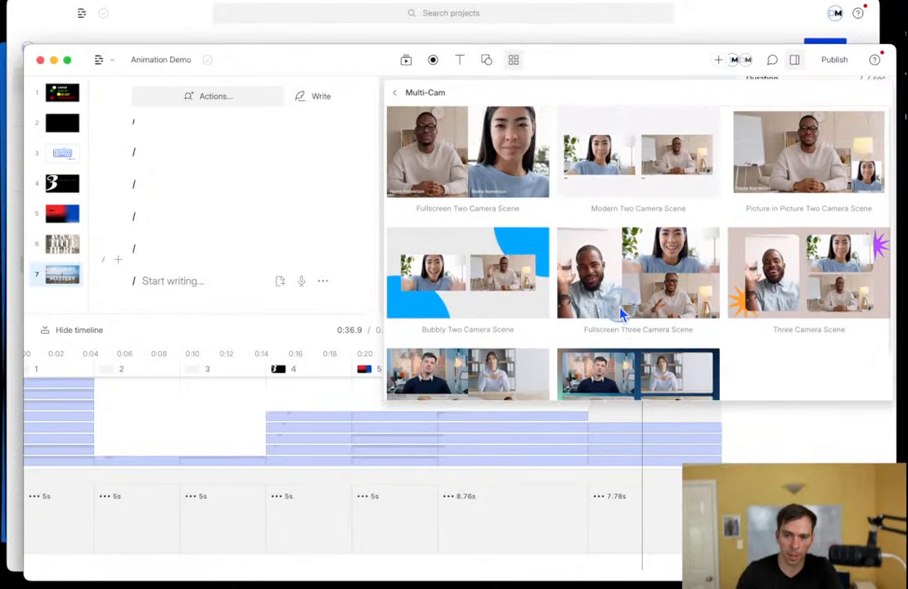
pyautogui.scroll(-1, 712, 288)
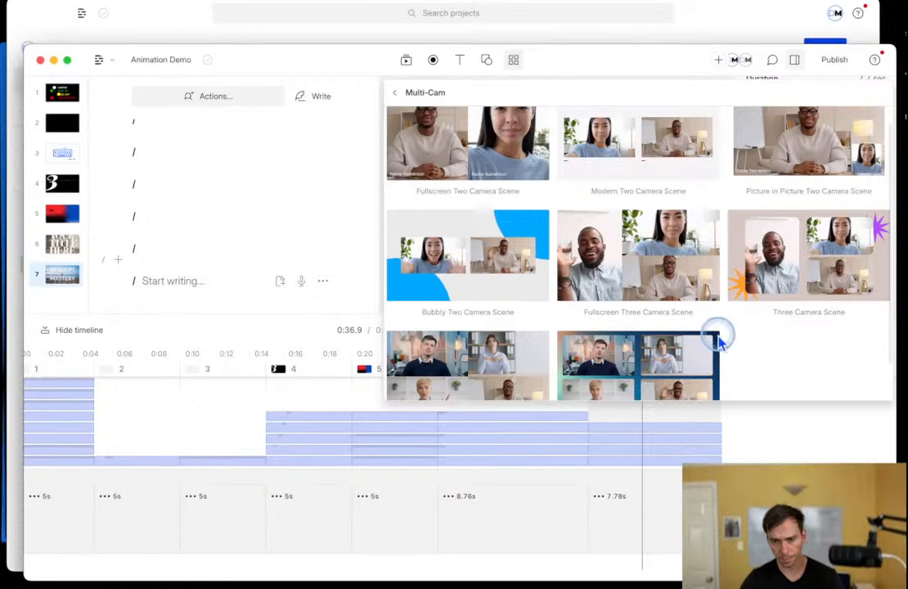
pyautogui.scroll(1, 617, 283)
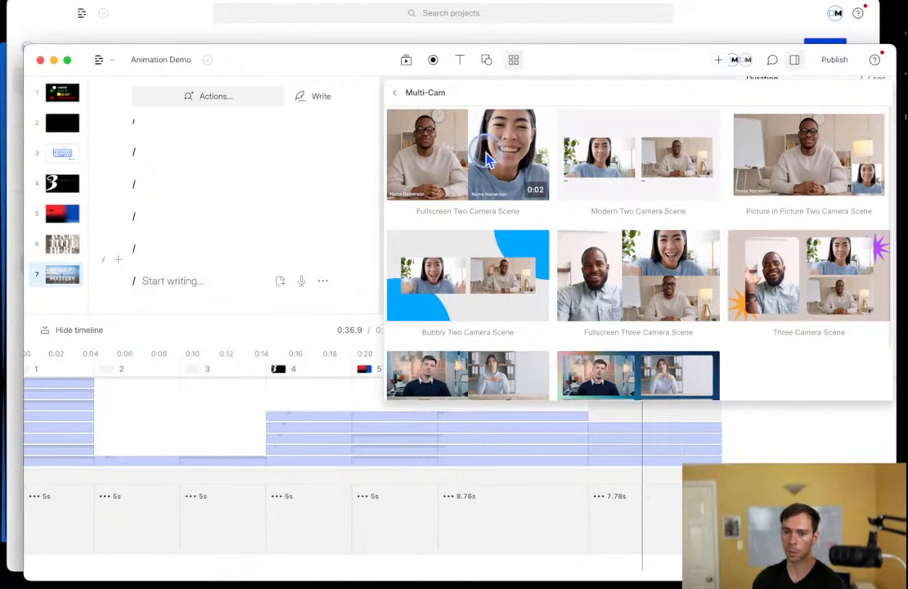
pyautogui.scroll(-2, 646, 279)
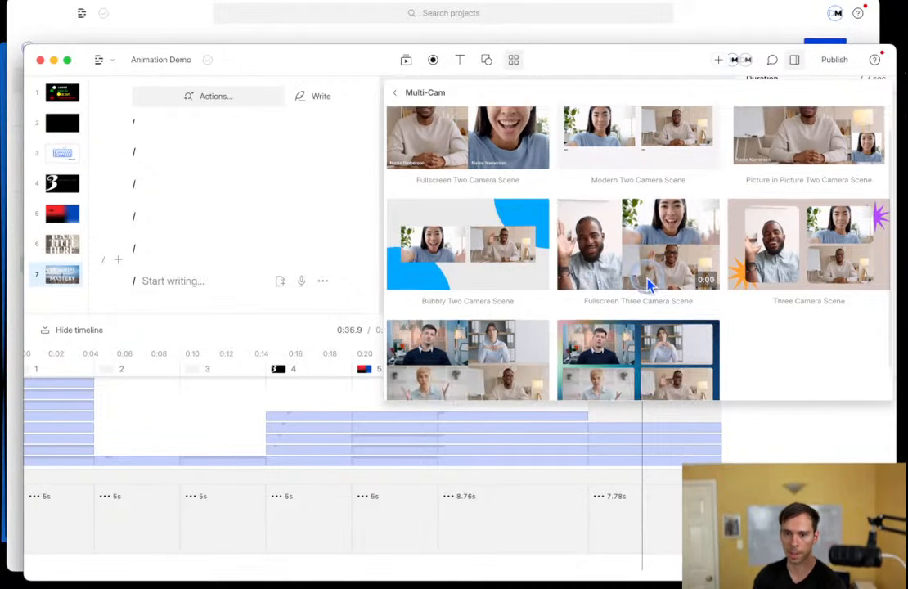
pyautogui.scroll(-2, 648, 283)
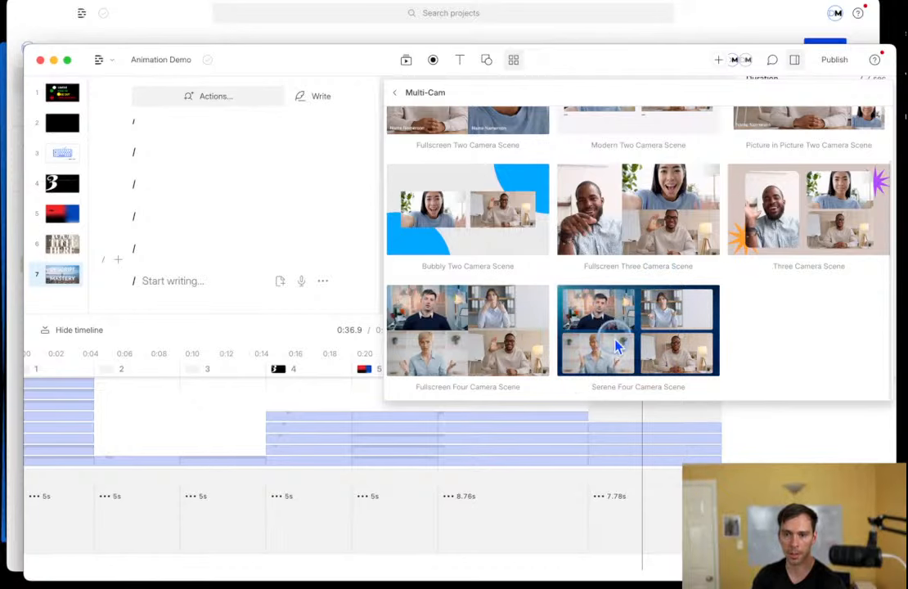
# Close the template gallery and add a new blank scene after scene 7 at the end of the timeline.
pyautogui.click(769, 469)
pyautogui.click(769, 460)
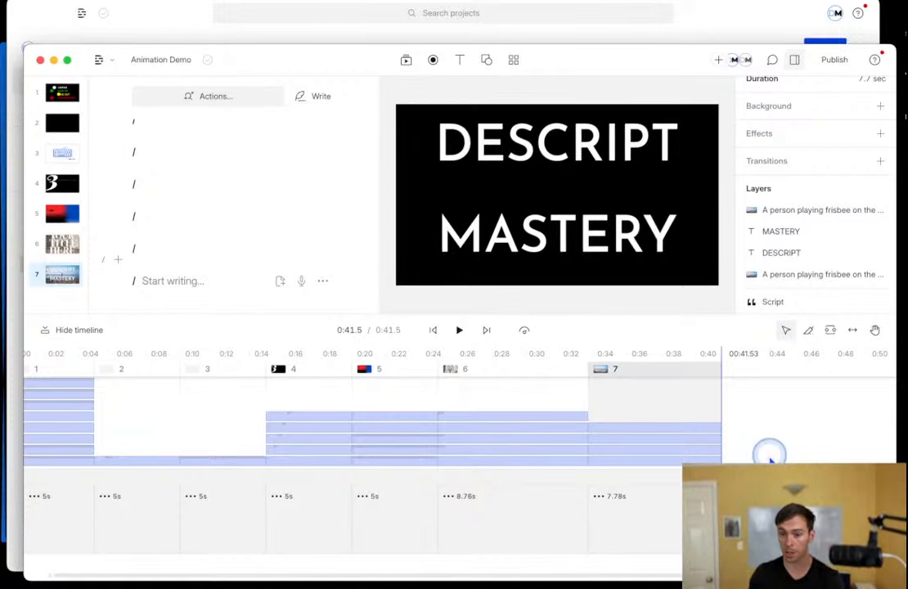
pyautogui.click(770, 460)
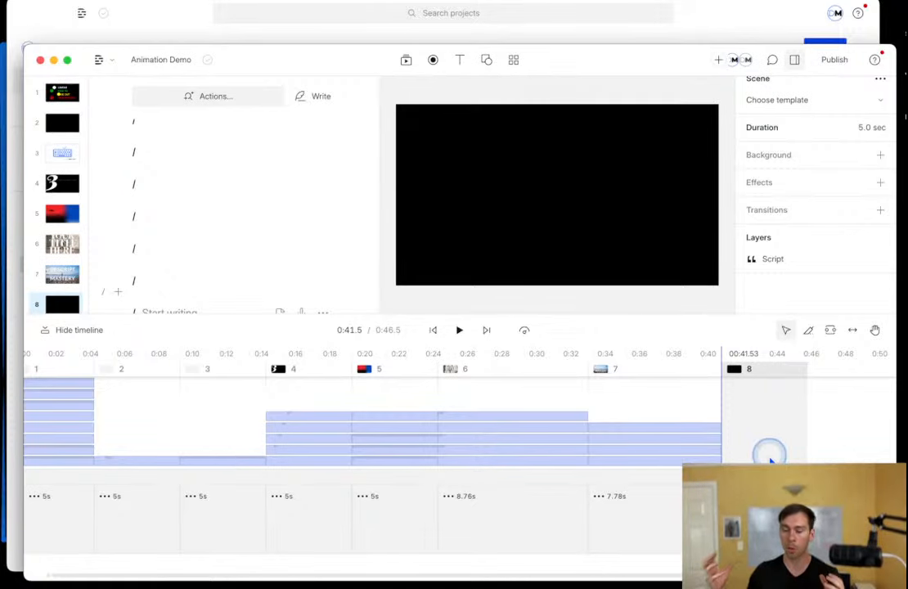
# Apply the Serene Four Camera Scene template from the Multi-Cam gallery to scene 8.
pyautogui.click(515, 61)
pyautogui.scroll(-5, 573, 241)
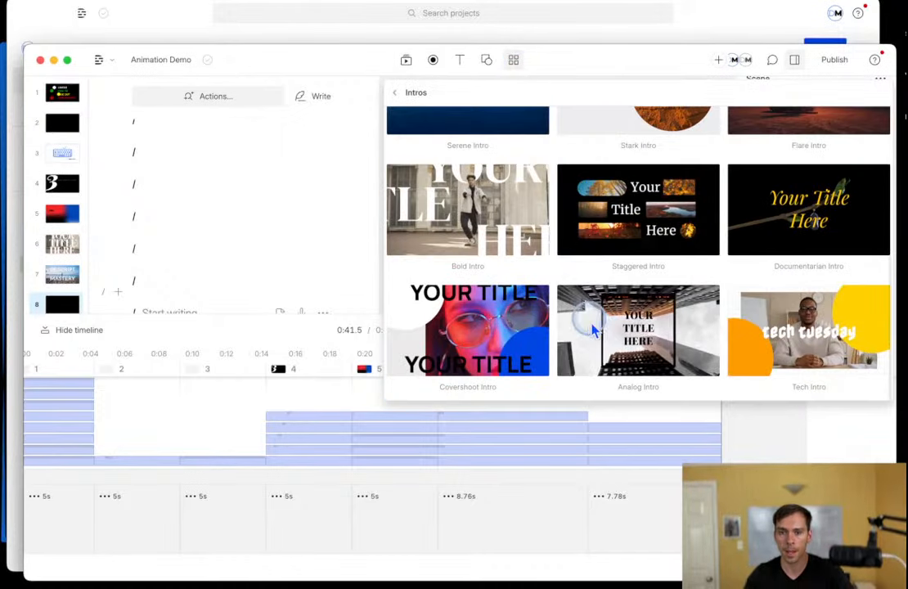
pyautogui.scroll(5, 531, 251)
pyautogui.click(396, 97)
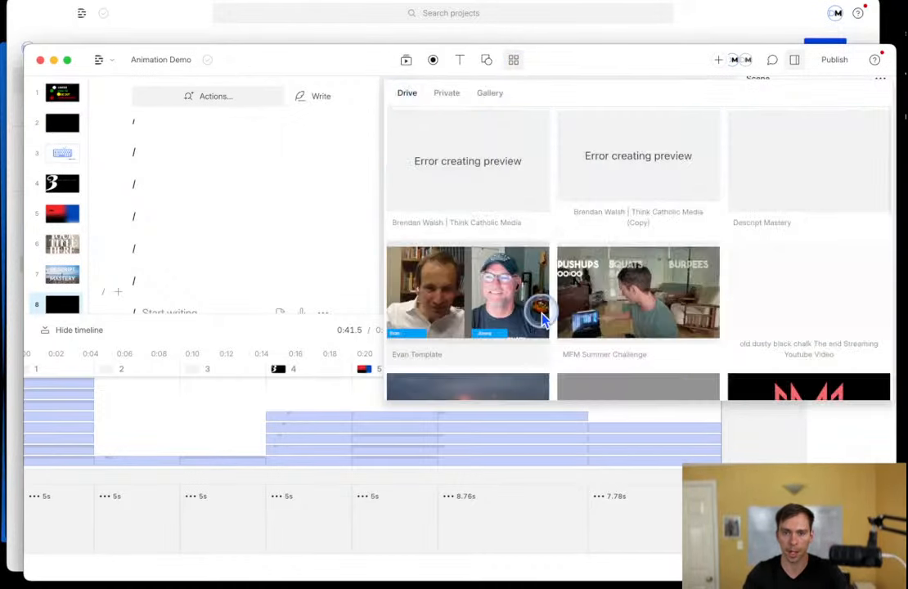
pyautogui.scroll(-5, 538, 310)
pyautogui.click(505, 96)
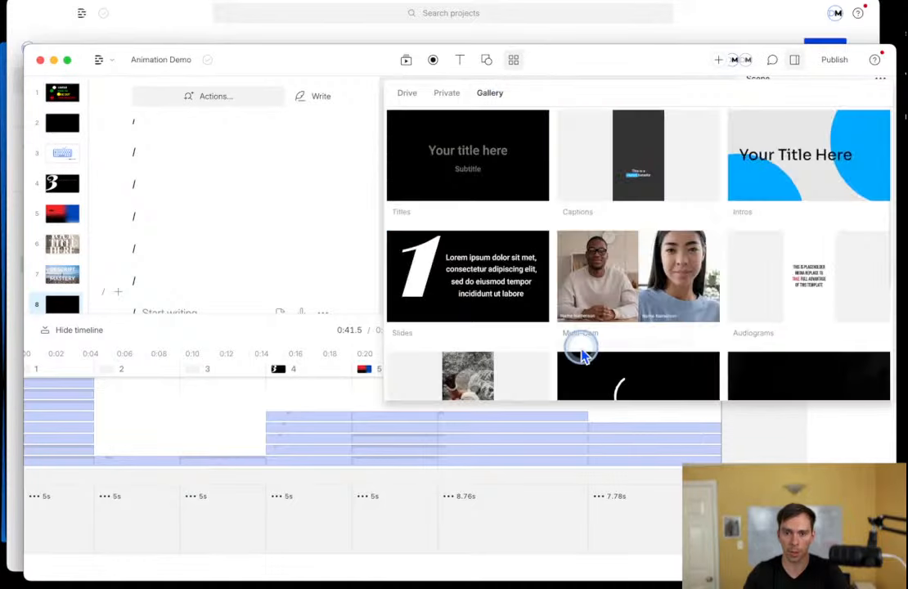
pyautogui.scroll(-5, 582, 352)
pyautogui.scroll(5, 582, 352)
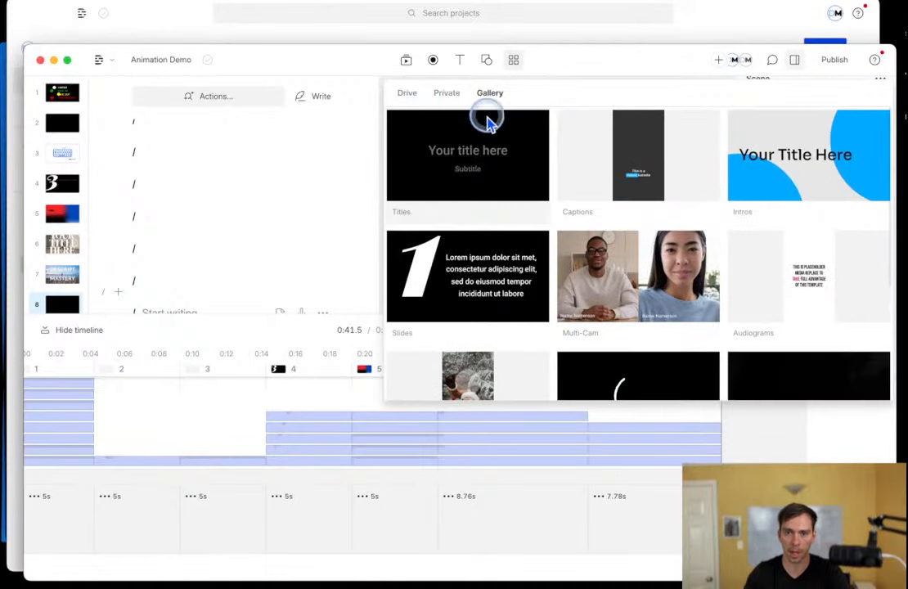
pyautogui.click(589, 275)
pyautogui.scroll(-2, 601, 305)
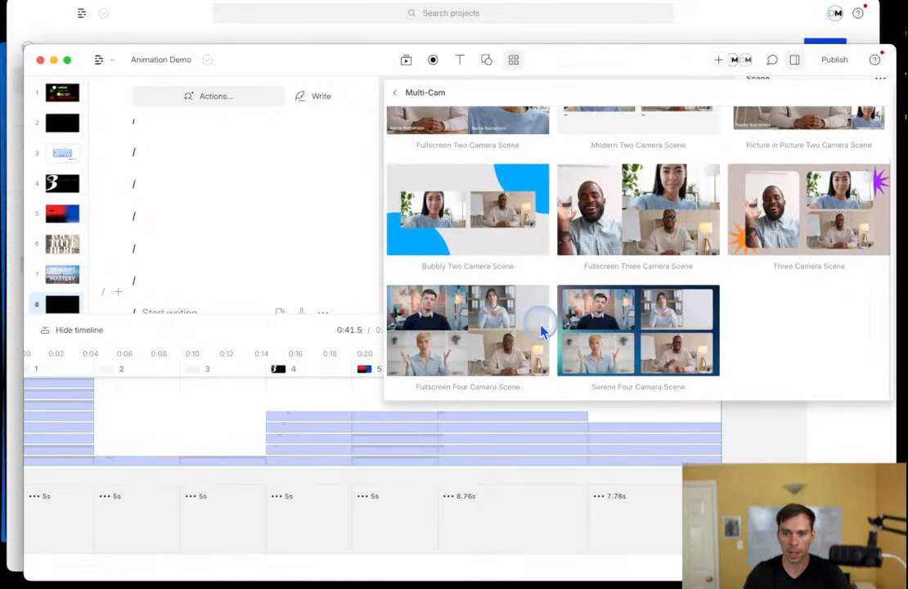
pyautogui.moveTo(491, 311)
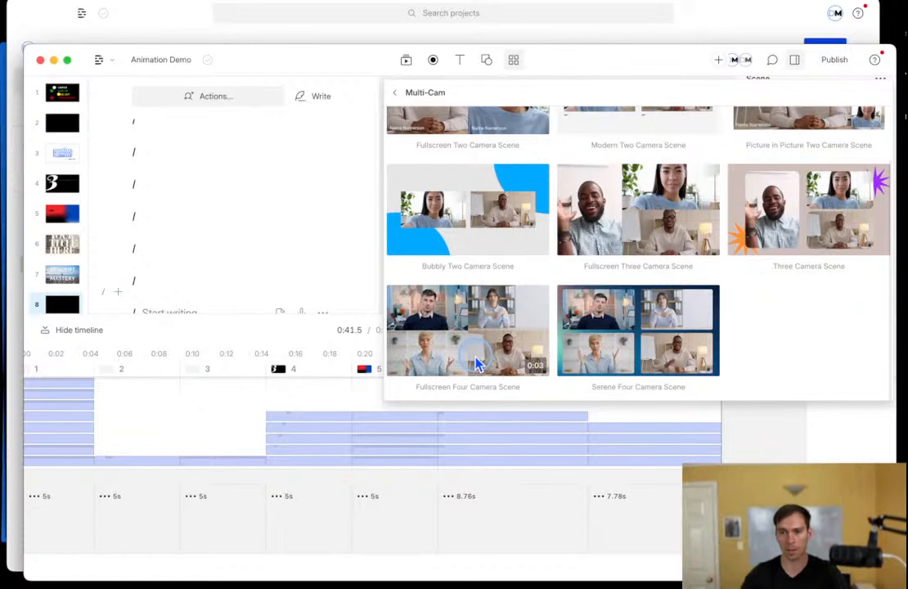
pyautogui.click(619, 336)
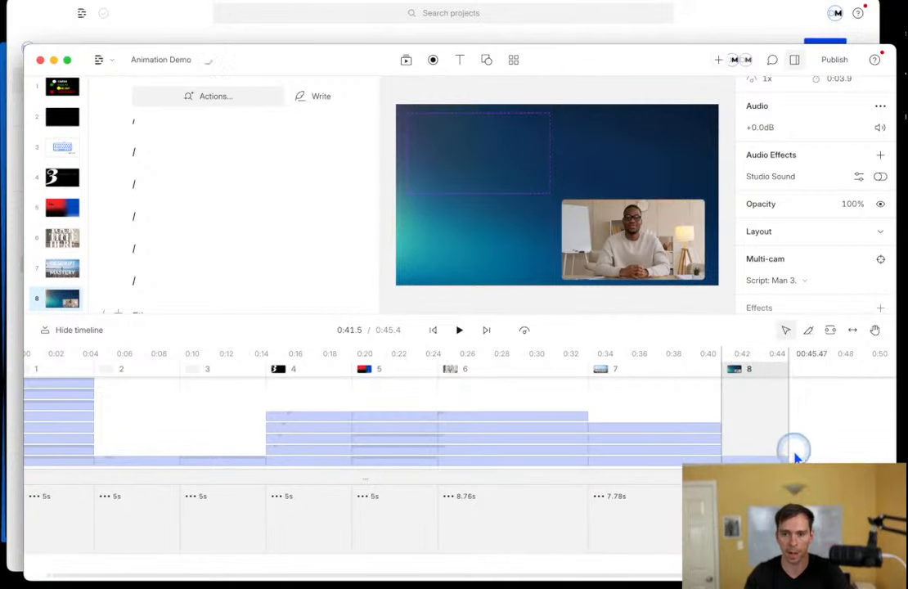
# Move through scene 8 at several points in time to inspect how the four camera frames display.
pyautogui.click(756, 420)
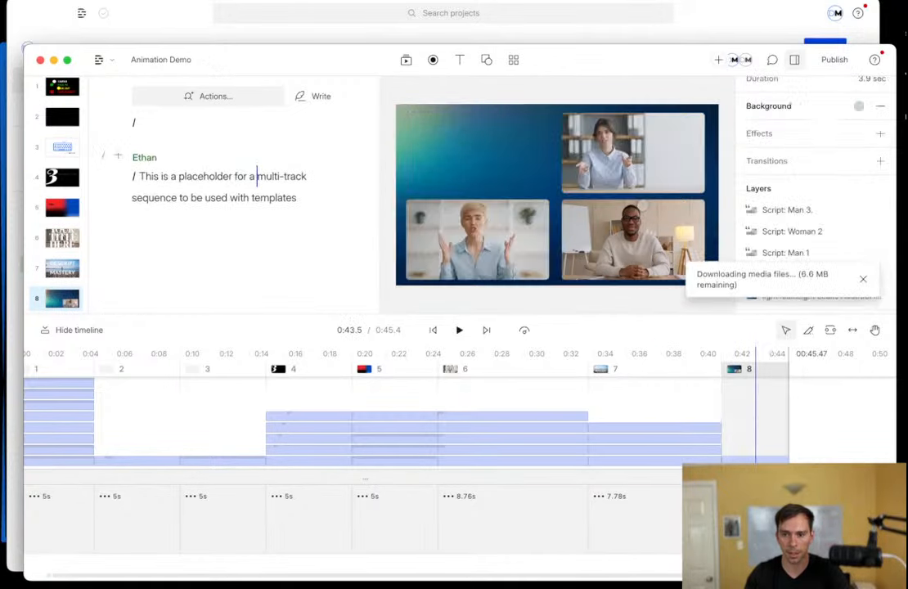
pyautogui.click(490, 180)
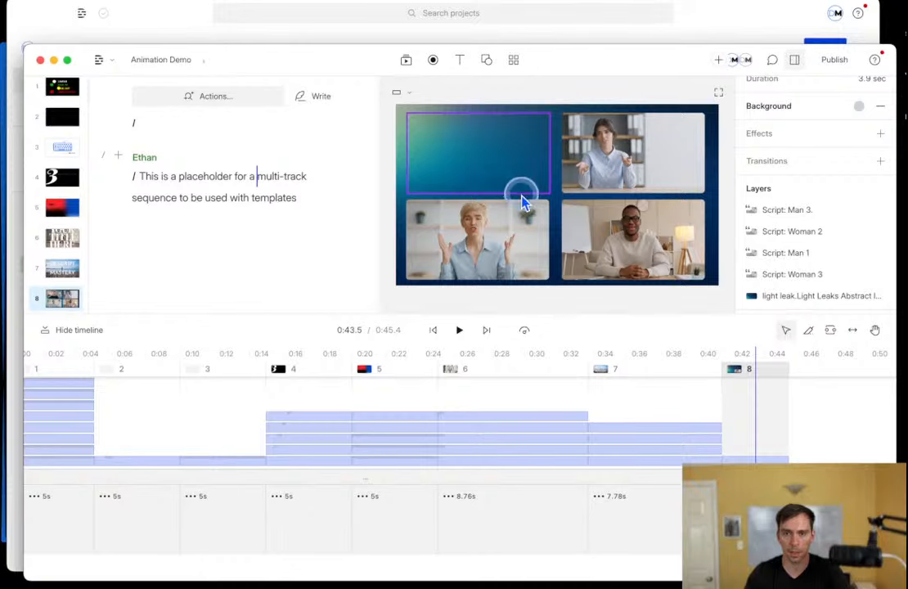
pyautogui.click(552, 198)
pyautogui.click(767, 438)
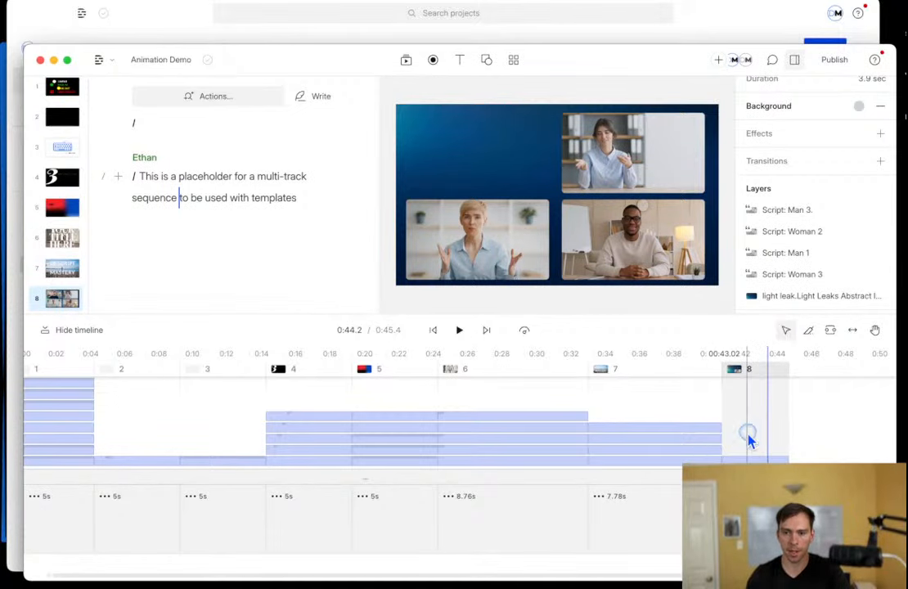
pyautogui.click(762, 439)
pyautogui.click(739, 443)
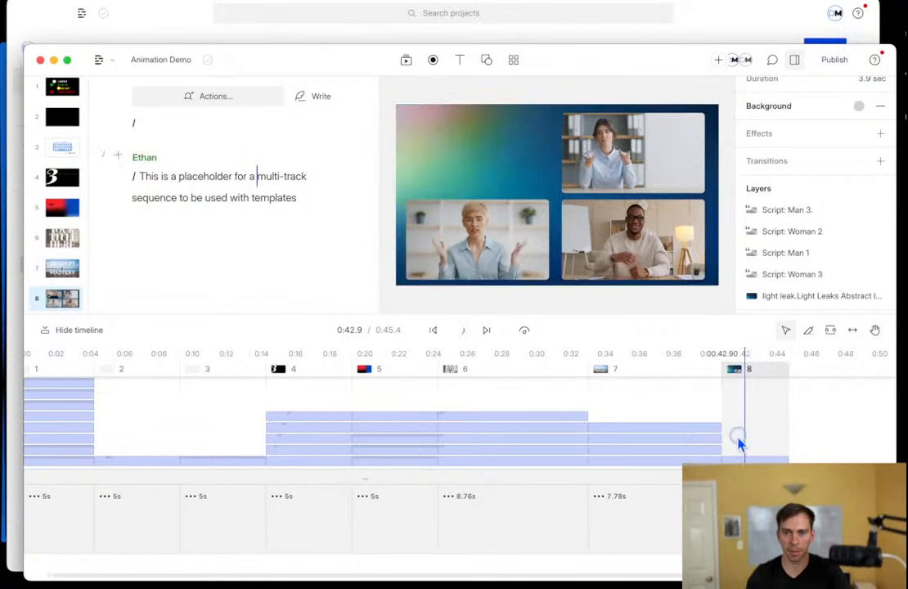
# Inspect the light leak background layer, play scene 8, and examine the properties of the empty camera frame.
pyautogui.click(785, 296)
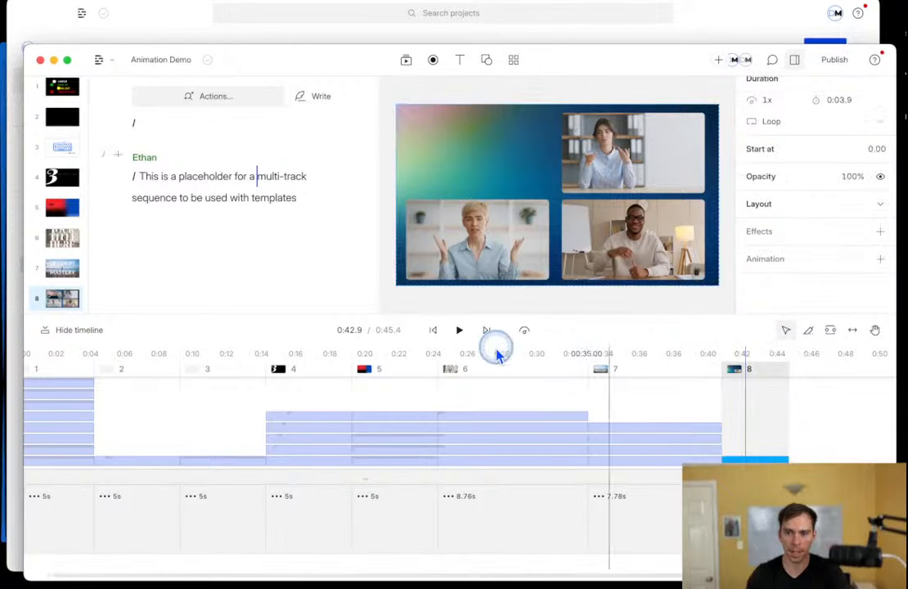
pyautogui.click(460, 336)
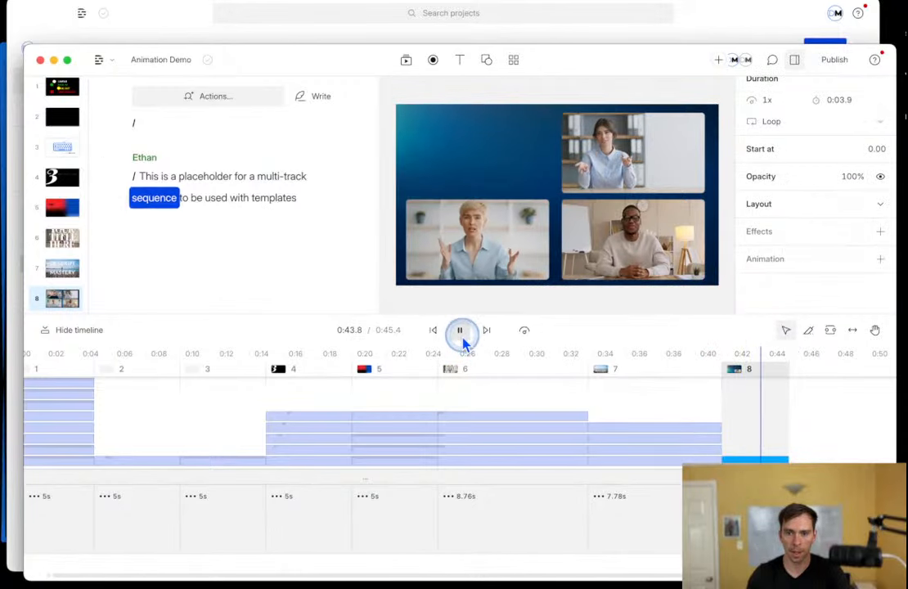
pyautogui.click(460, 336)
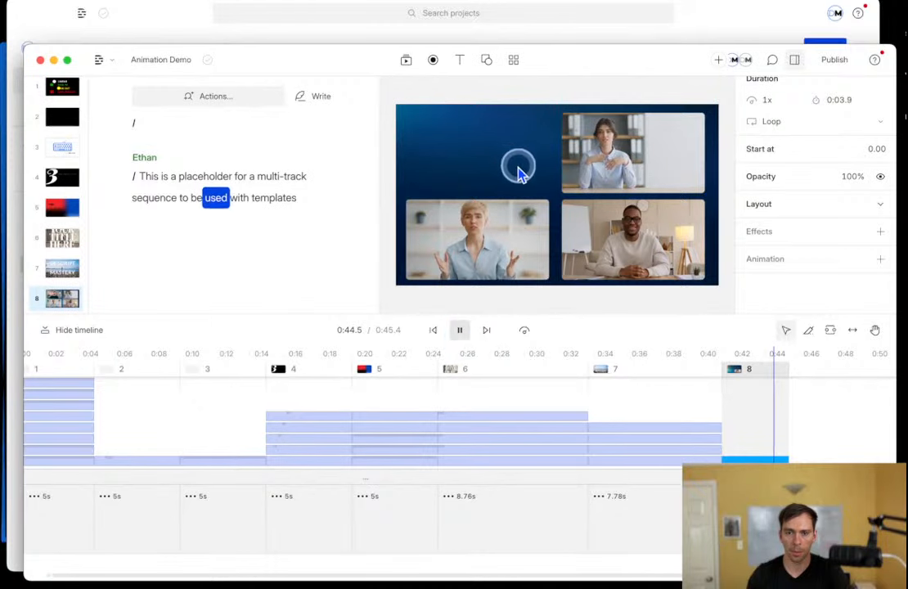
pyautogui.click(519, 170)
pyautogui.click(733, 312)
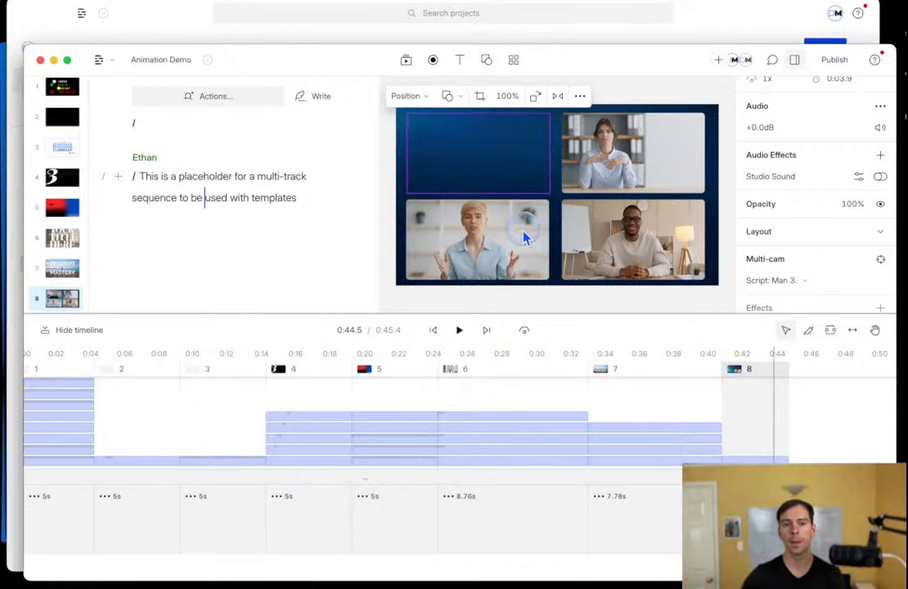
# Look over the layout options of scene 8 and compare the four-camera designs among the Multi-Cam templates.
pyautogui.rightClick(59, 301)
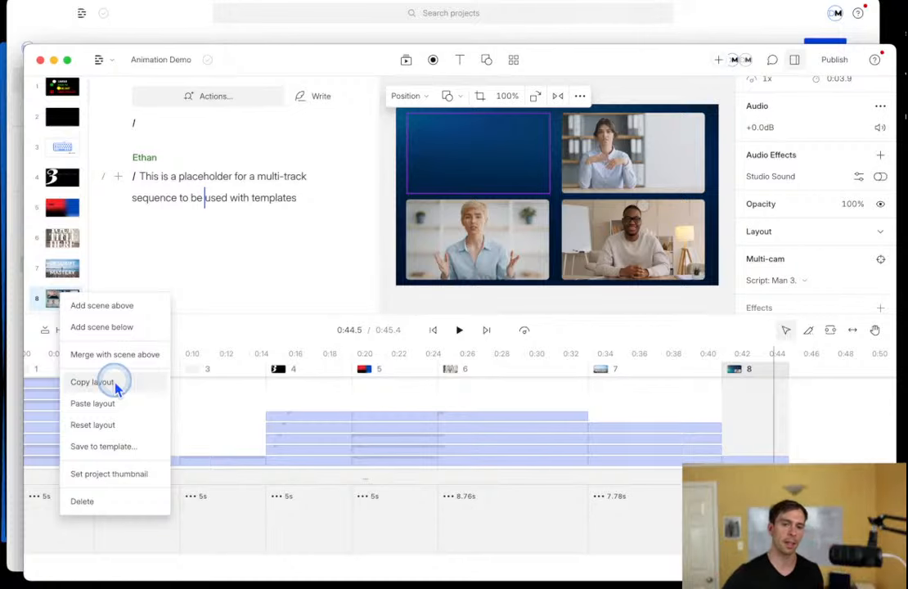
pyautogui.click(350, 265)
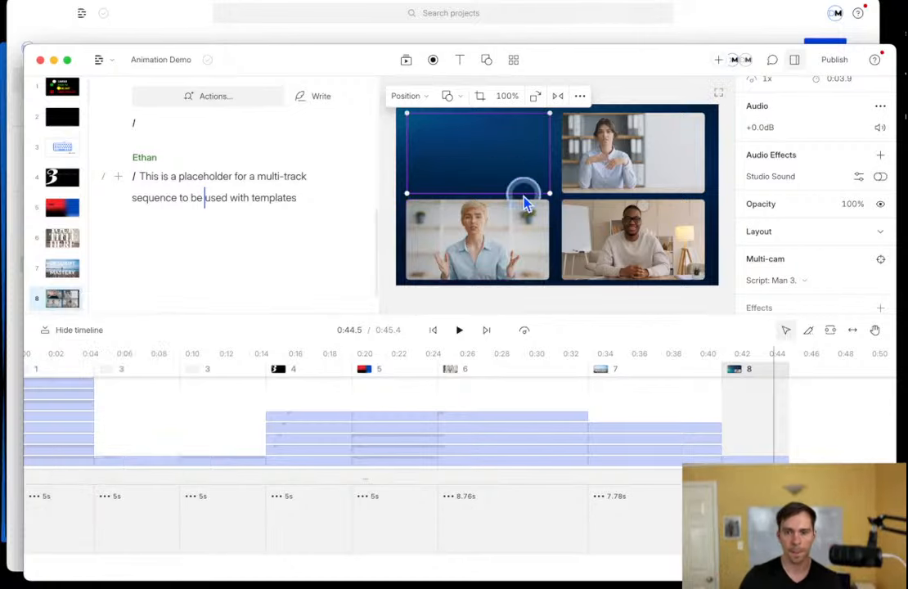
pyautogui.click(739, 416)
pyautogui.click(521, 92)
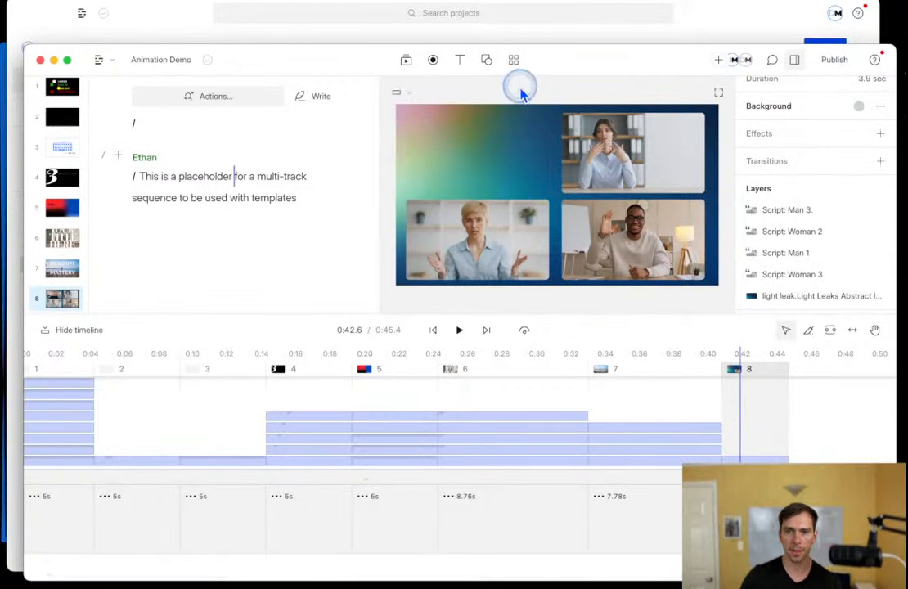
pyautogui.click(513, 61)
pyautogui.scroll(-3, 638, 270)
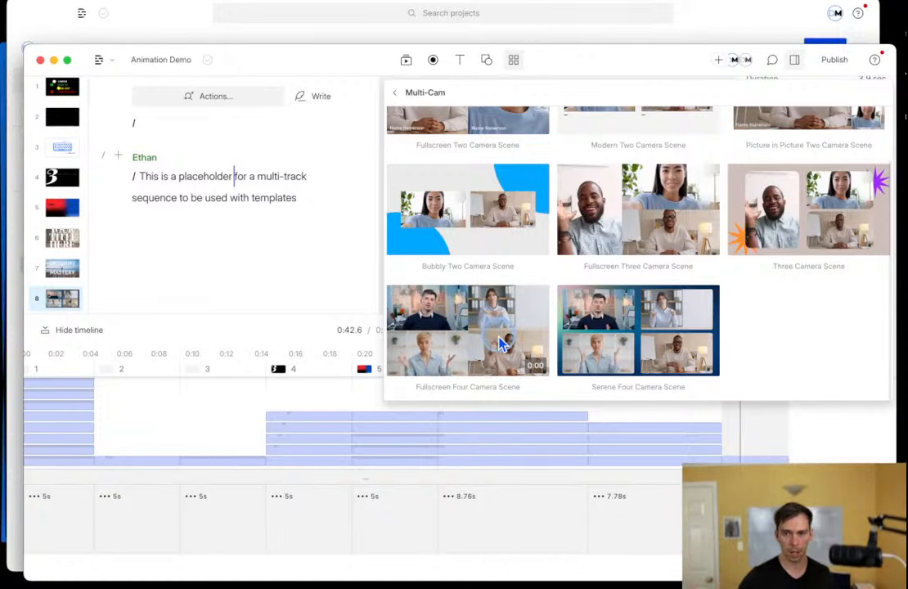
pyautogui.click(759, 464)
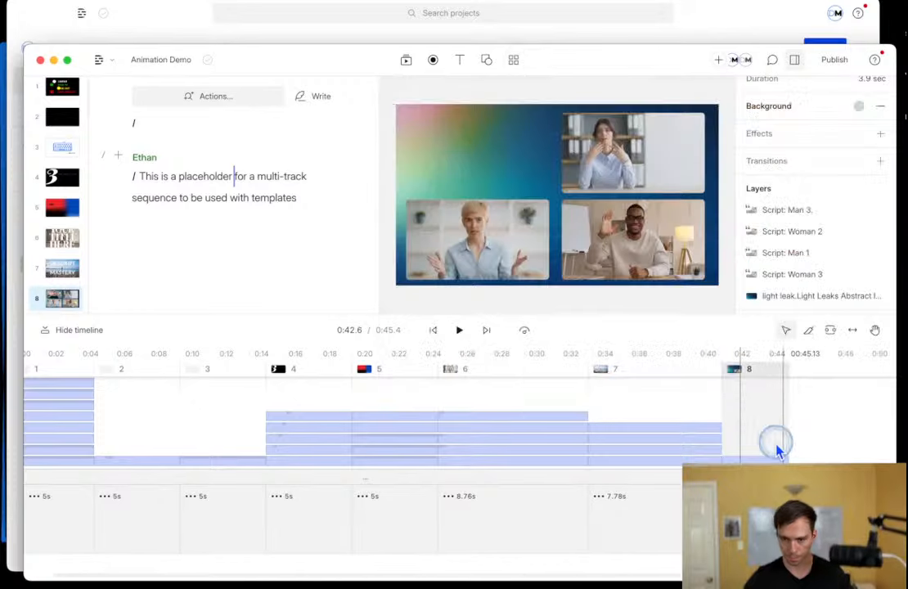
# Delete the light leak background layer from scene 8 and set the scene's background color to bright blue 0ec8f7.
pyautogui.click(756, 458)
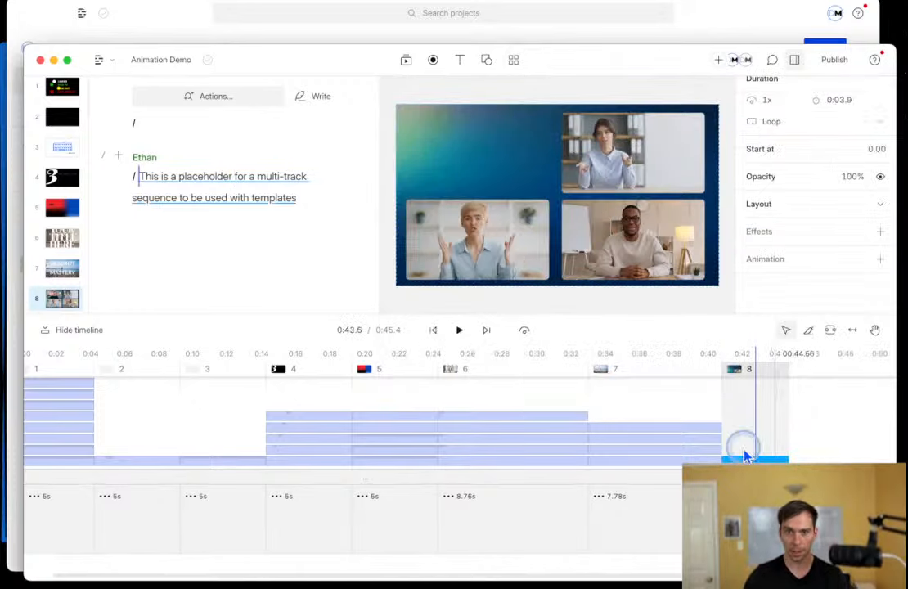
pyautogui.click(448, 180)
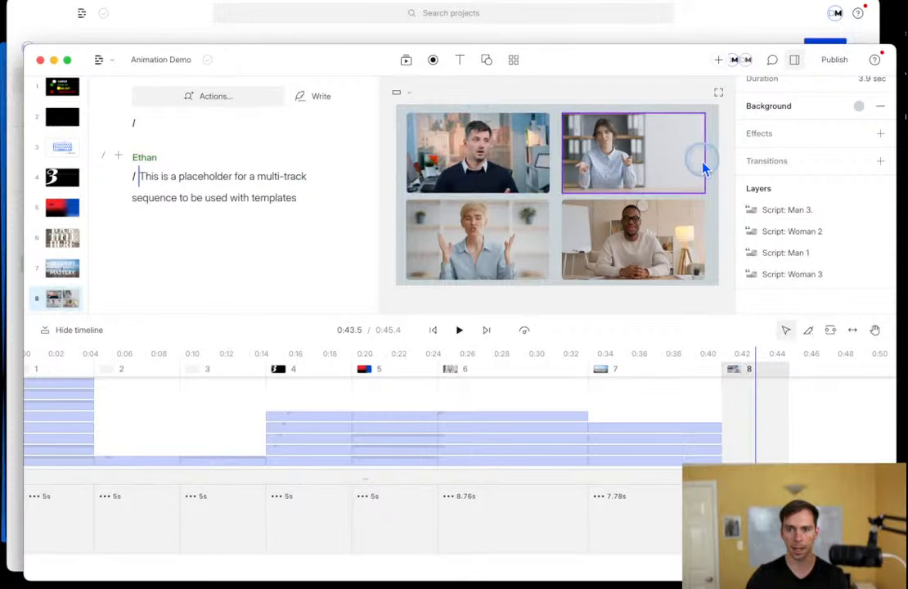
pyautogui.click(859, 106)
pyautogui.moveTo(832, 184)
pyautogui.mouseDown()
pyautogui.moveTo(812, 225)
pyautogui.moveTo(896, 188)
pyautogui.moveTo(874, 164)
pyautogui.moveTo(775, 260)
pyautogui.moveTo(882, 195)
pyautogui.moveTo(887, 157)
pyautogui.mouseUp()
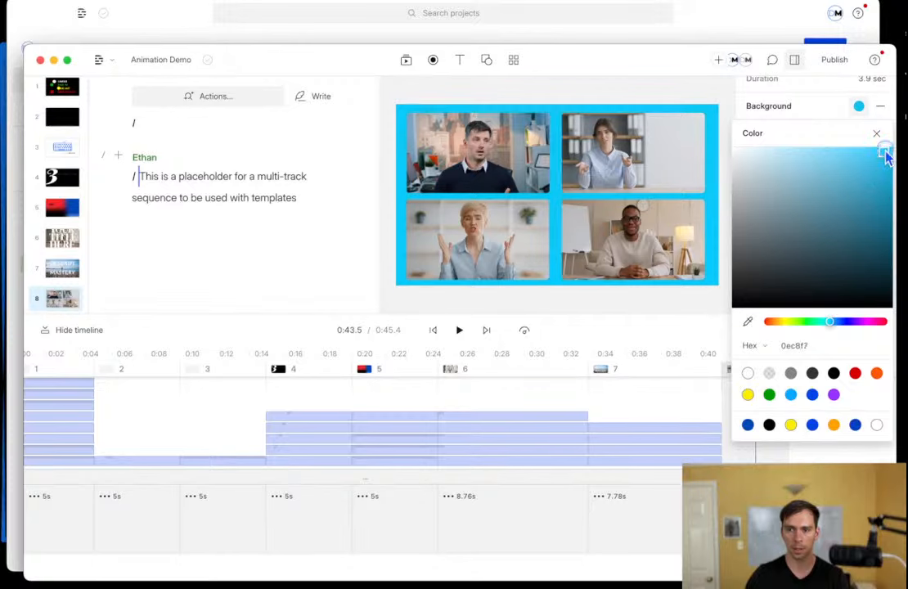
pyautogui.click(878, 132)
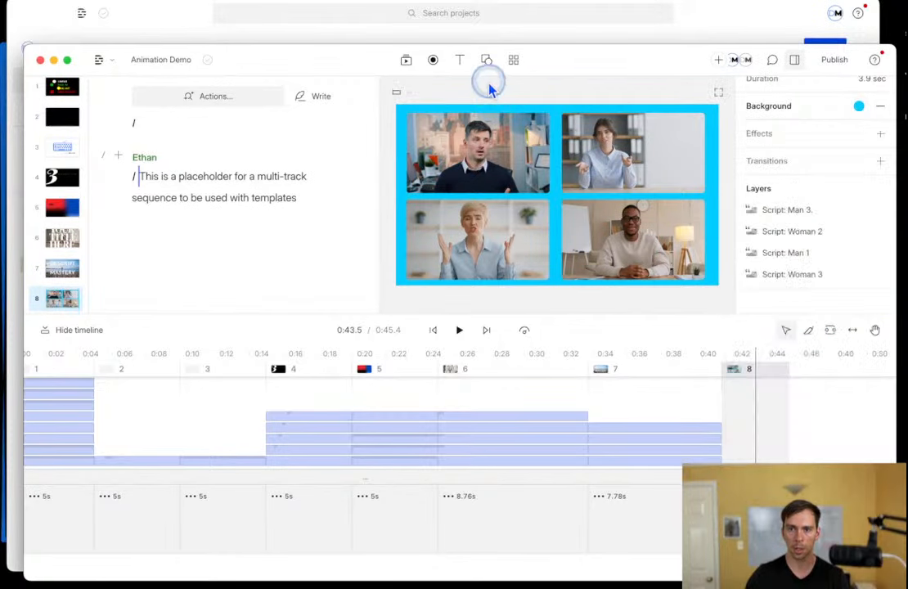
# Insert the stock video of a person playing frisbee on the beach from the "catching a frisbee" results into scene 8.
pyautogui.click(404, 61)
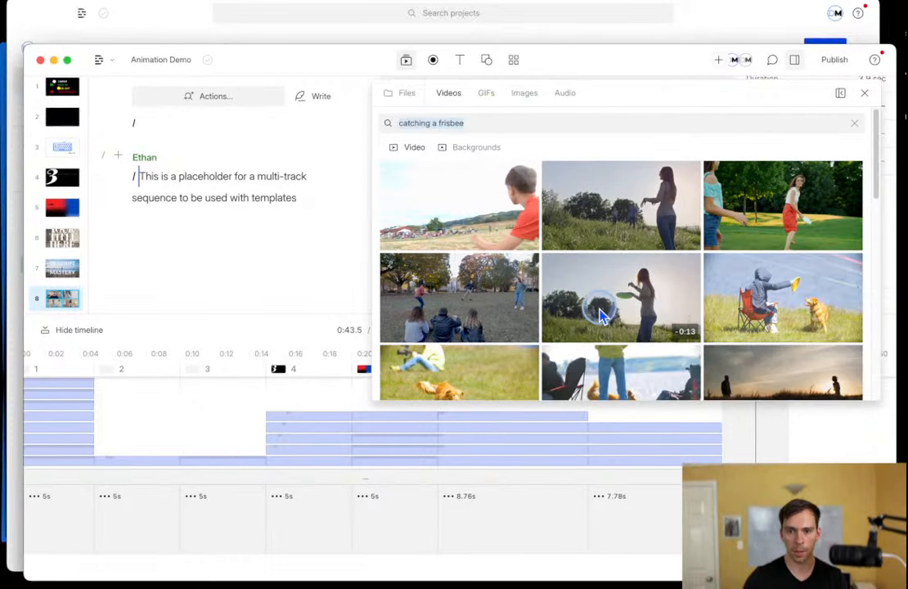
pyautogui.scroll(-2, 595, 319)
pyautogui.scroll(-8, 619, 309)
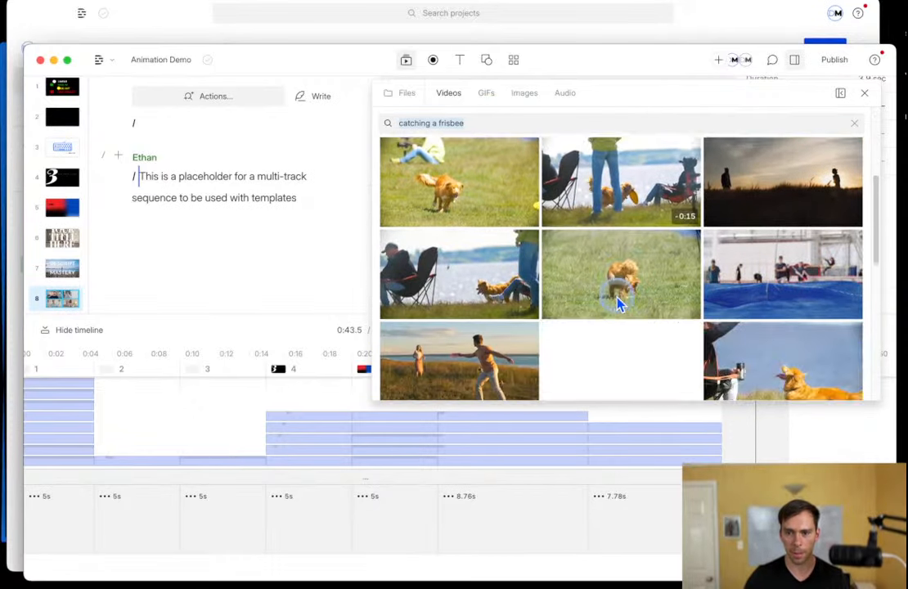
pyautogui.scroll(-5, 620, 309)
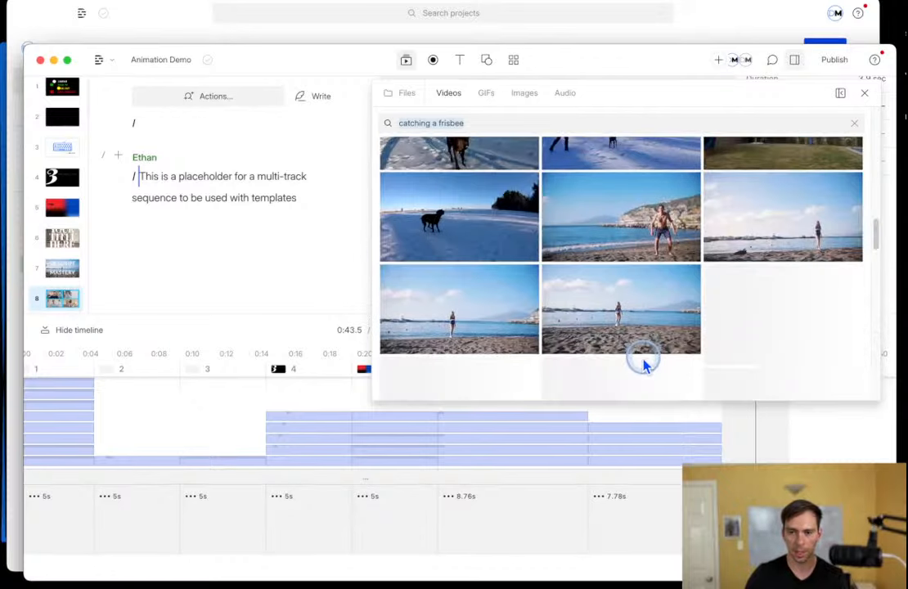
pyautogui.click(628, 330)
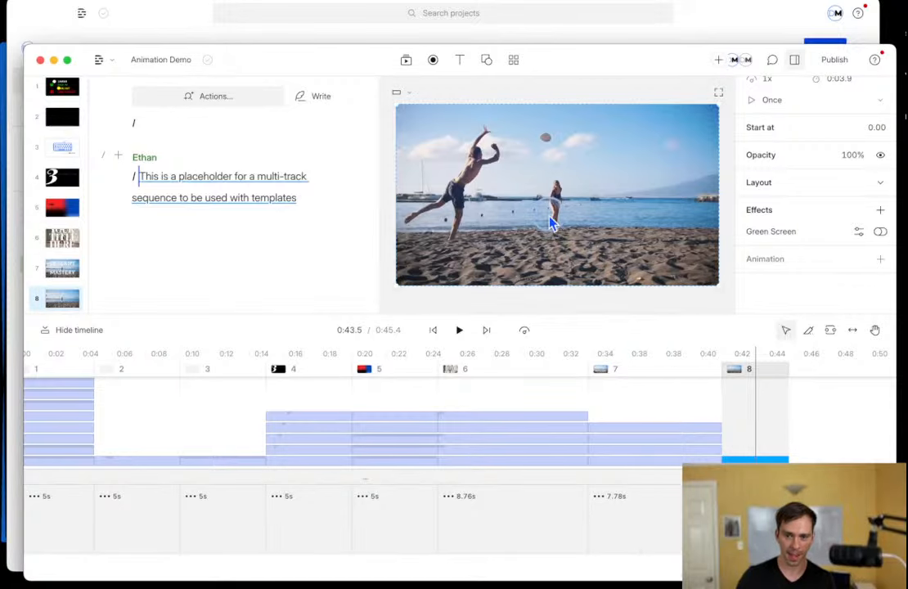
# Send the frisbee video behind the four camera frames and play scene 8 to check the moving background.
pyautogui.press('alt+super+[')
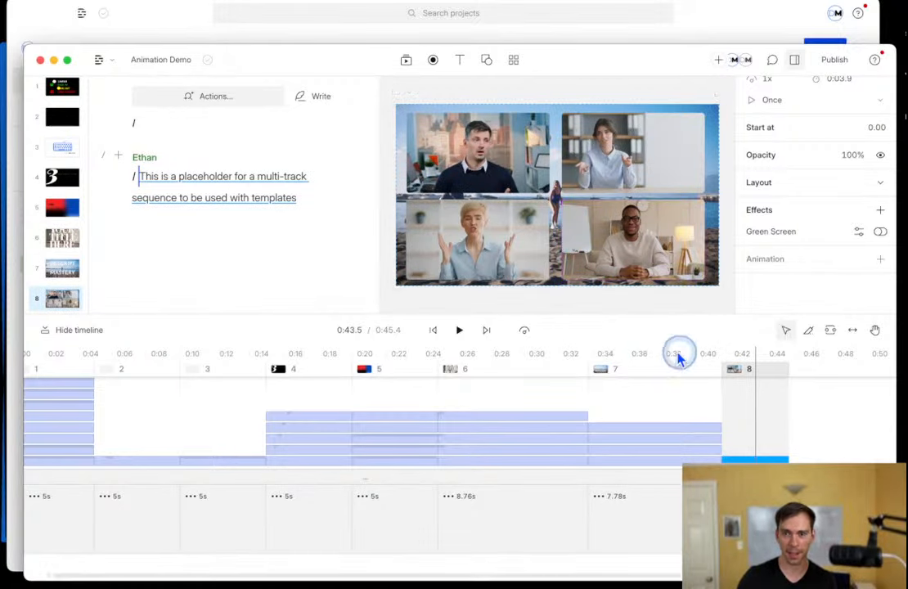
pyautogui.click(735, 424)
pyautogui.press('space')
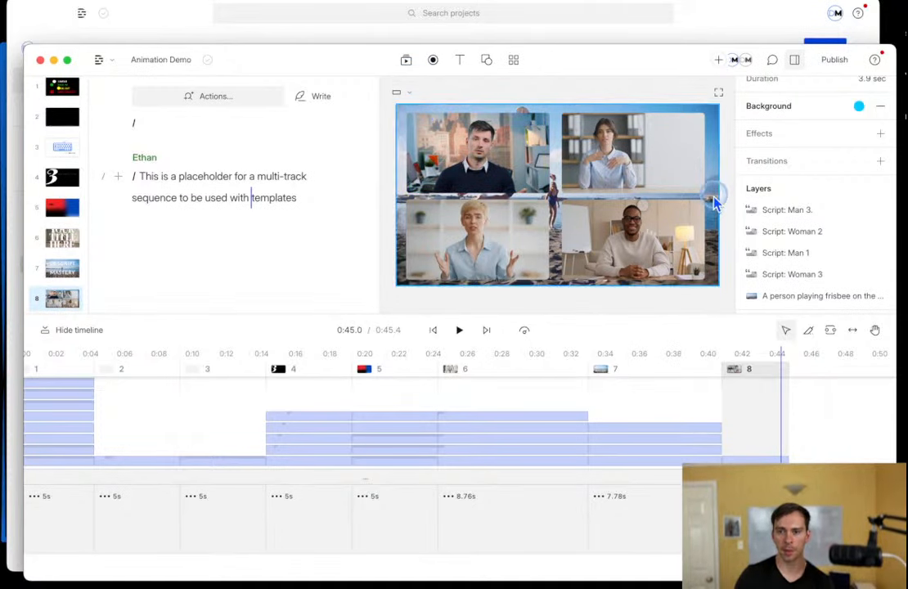
# Try the frisbee video of scene 8 at 60% opacity and undo that opacity change.
pyautogui.click(714, 200)
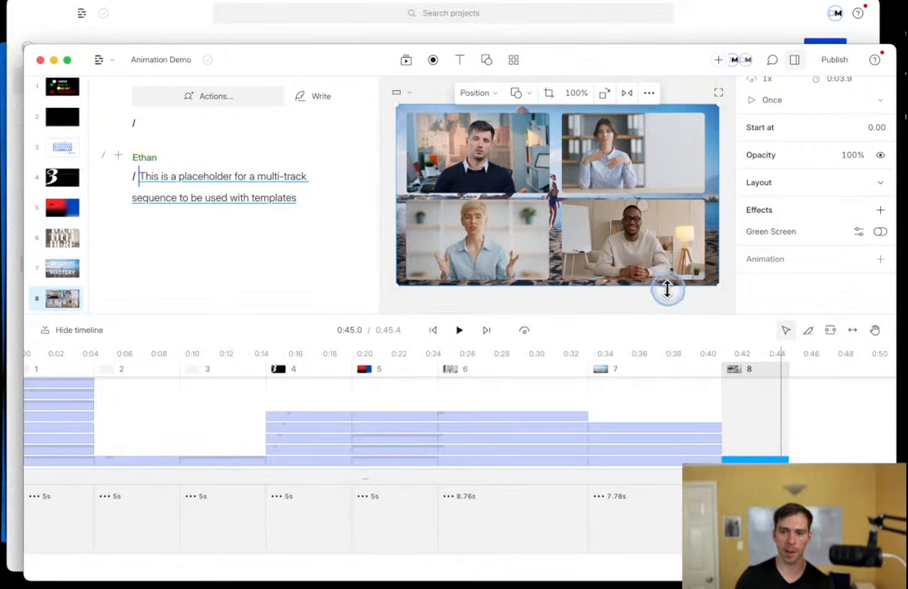
pyautogui.click(859, 162)
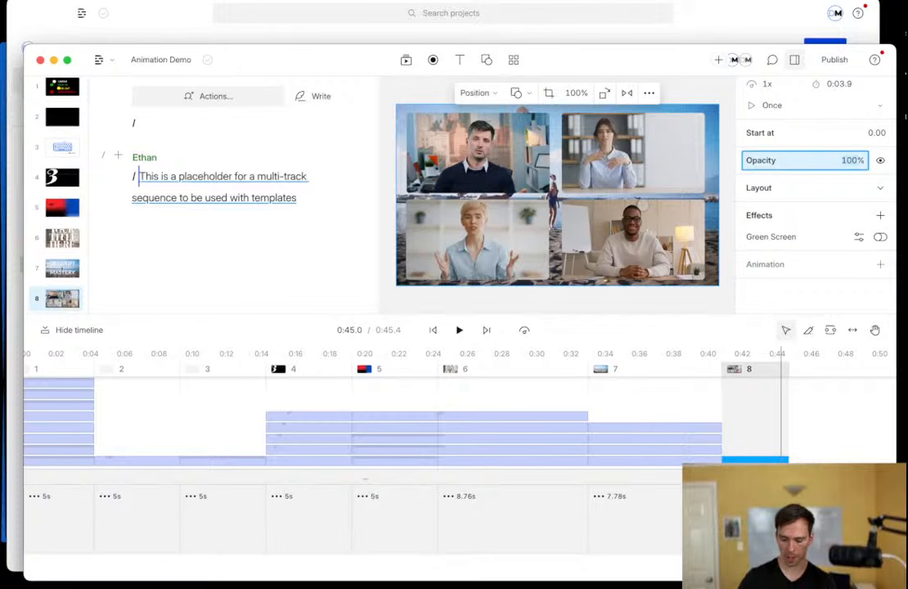
pyautogui.write('6')
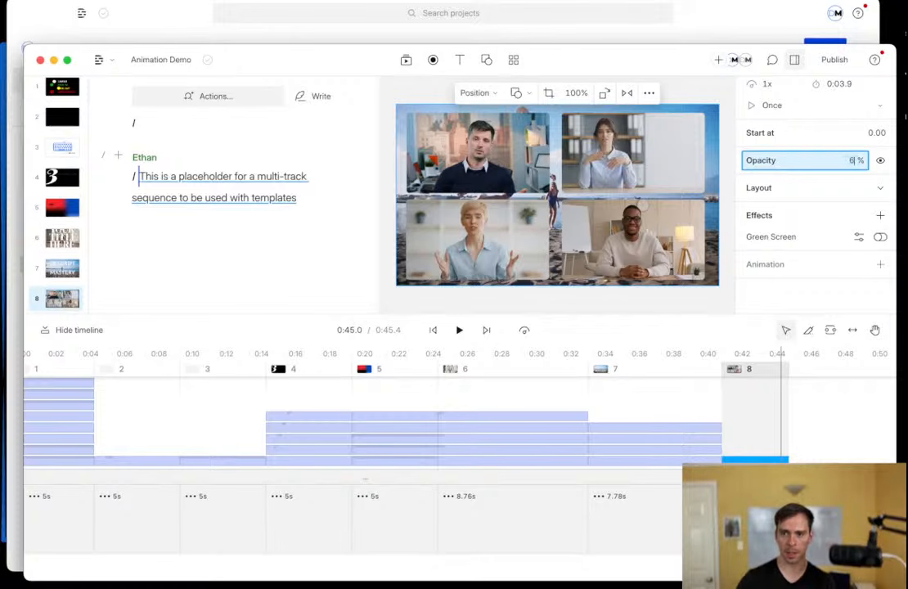
pyautogui.write('0')
pyautogui.press('Return')
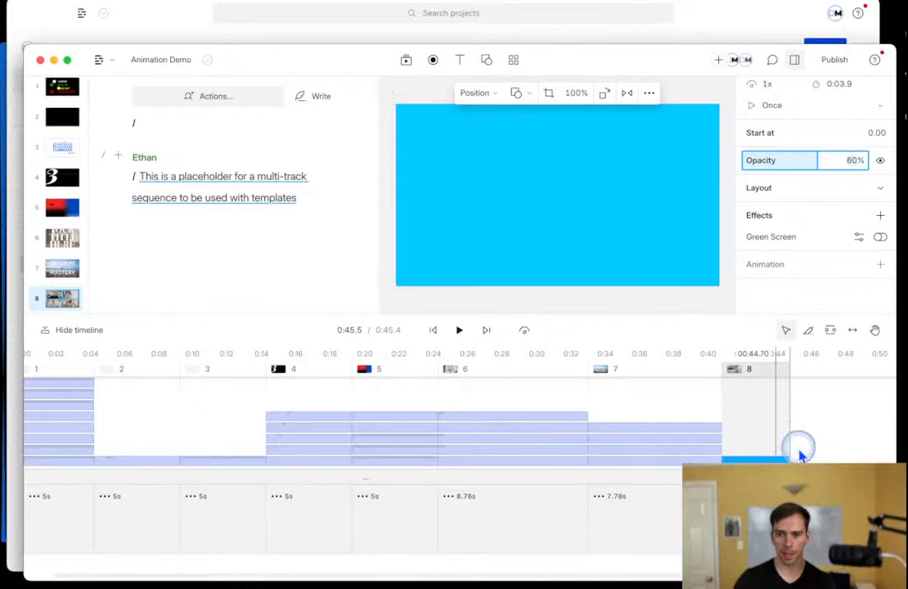
pyautogui.press('super+z')
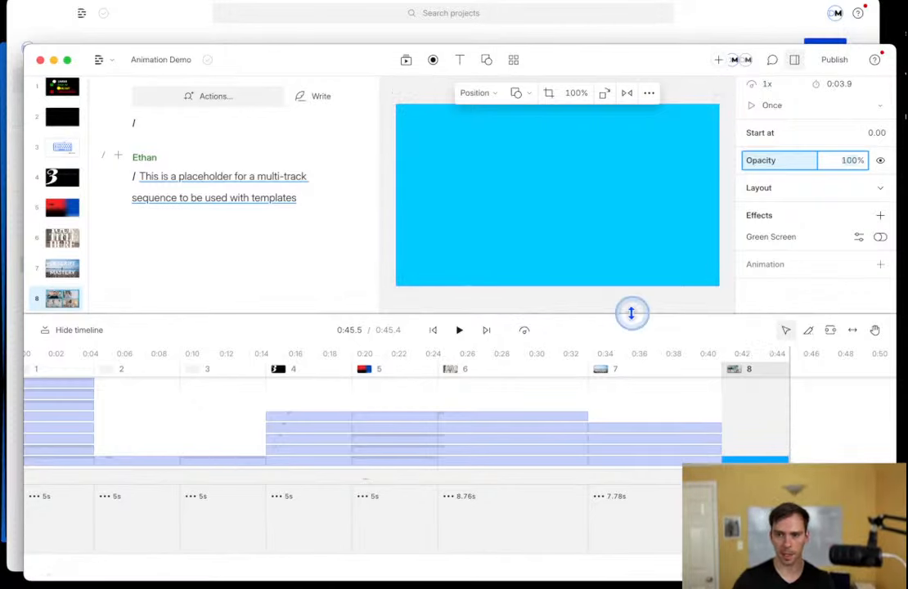
# Remove the blue background color from scene 8 and place the playhead at 0:43.5 within the scene.
pyautogui.click(684, 306)
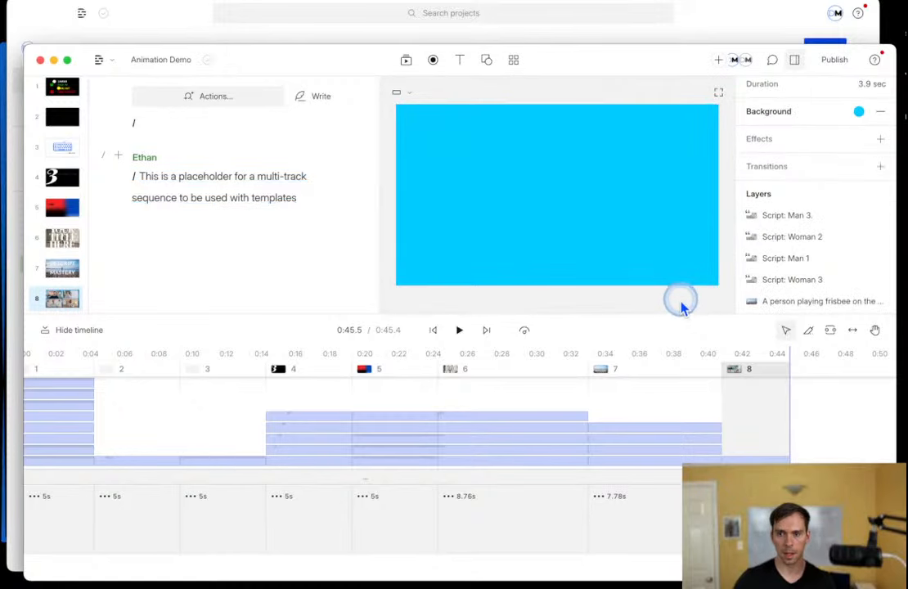
pyautogui.click(634, 231)
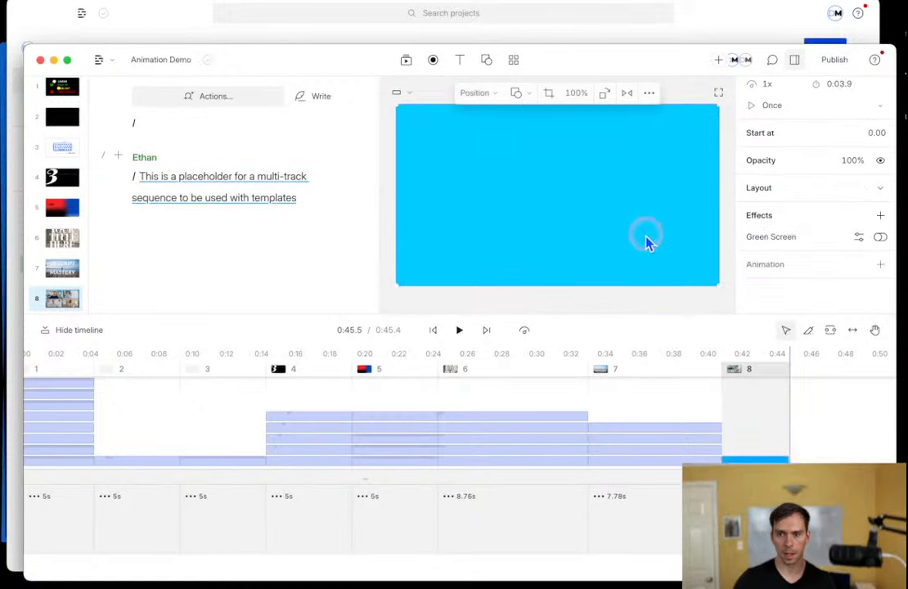
pyautogui.click(696, 304)
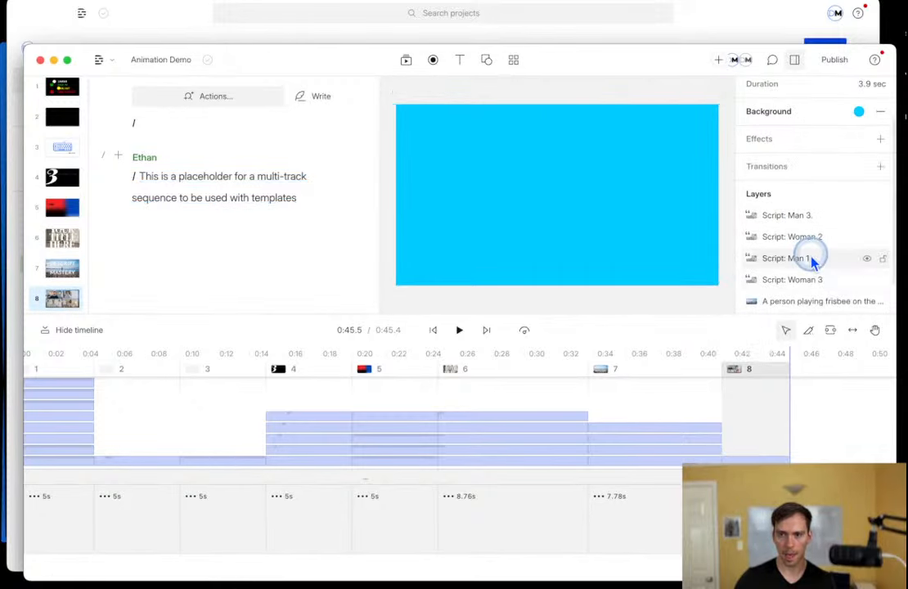
pyautogui.scroll(2, 812, 258)
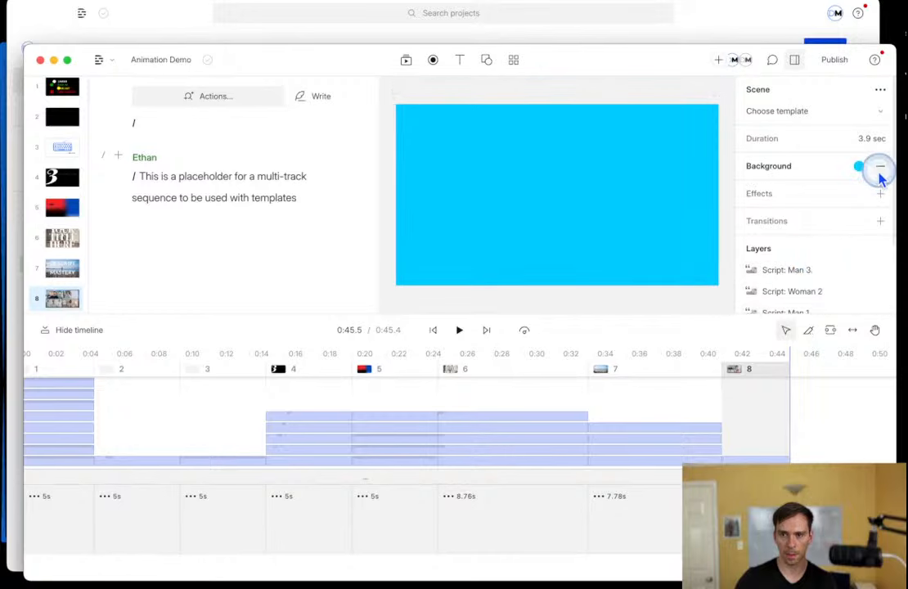
pyautogui.click(757, 421)
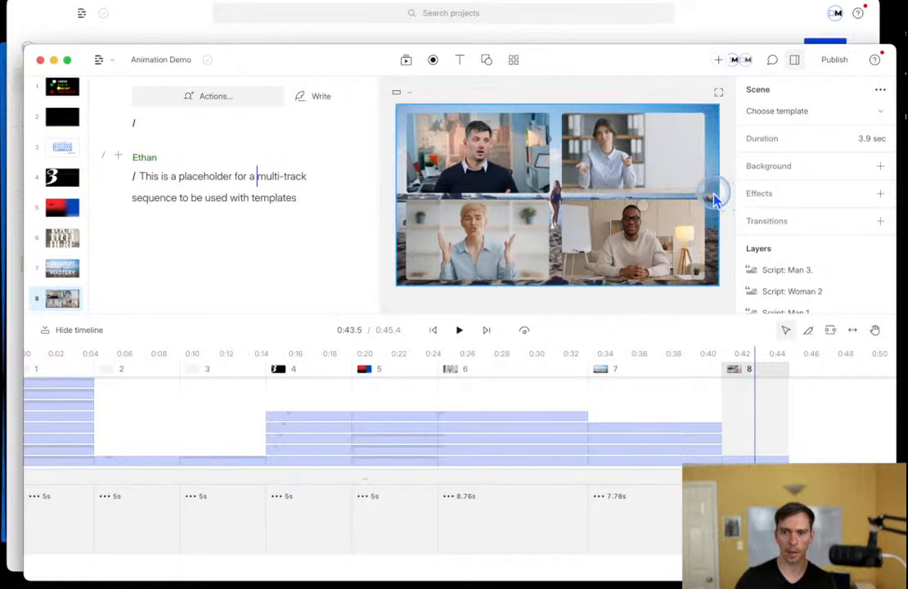
# Set the opacity of the frisbee video in scene 8 to 50%.
pyautogui.click(712, 192)
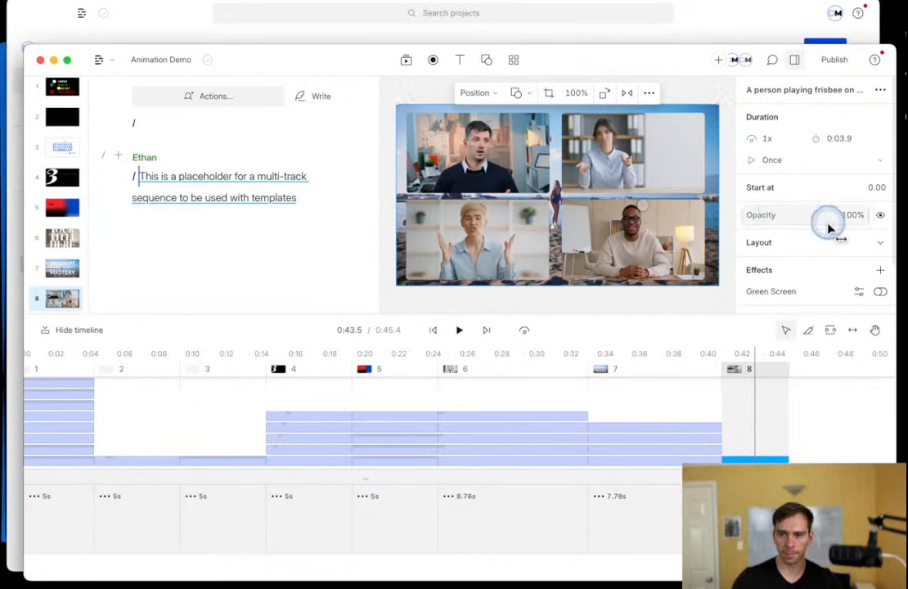
pyautogui.write('60')
pyautogui.press('Return')
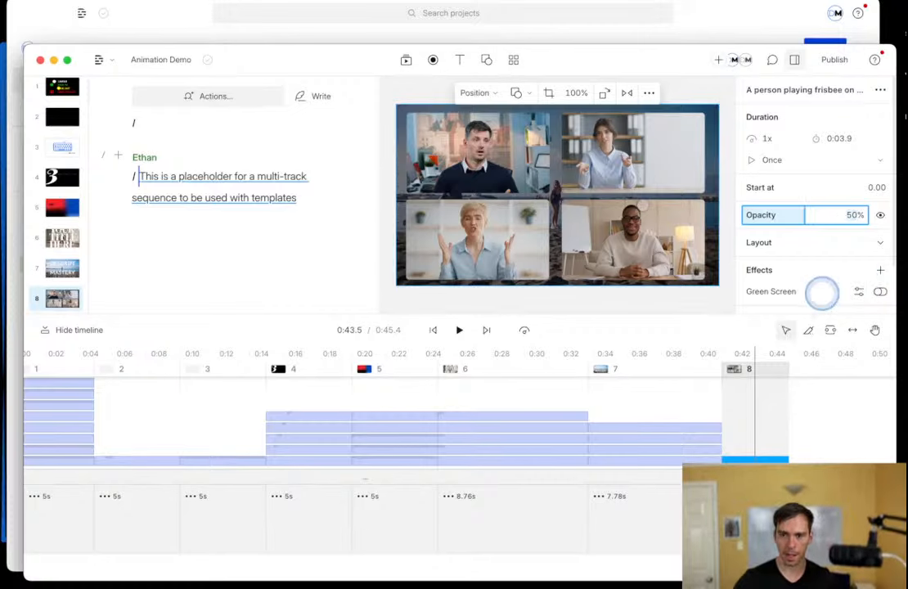
pyautogui.click(526, 302)
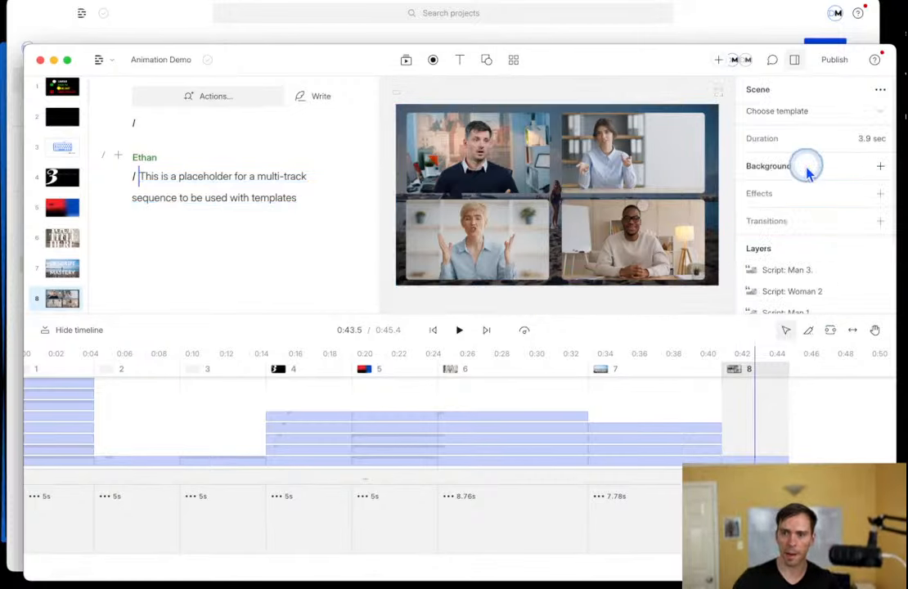
# Add a background color to scene 8, darken it to 007593, and play the scene to check the tinted video.
pyautogui.click(881, 167)
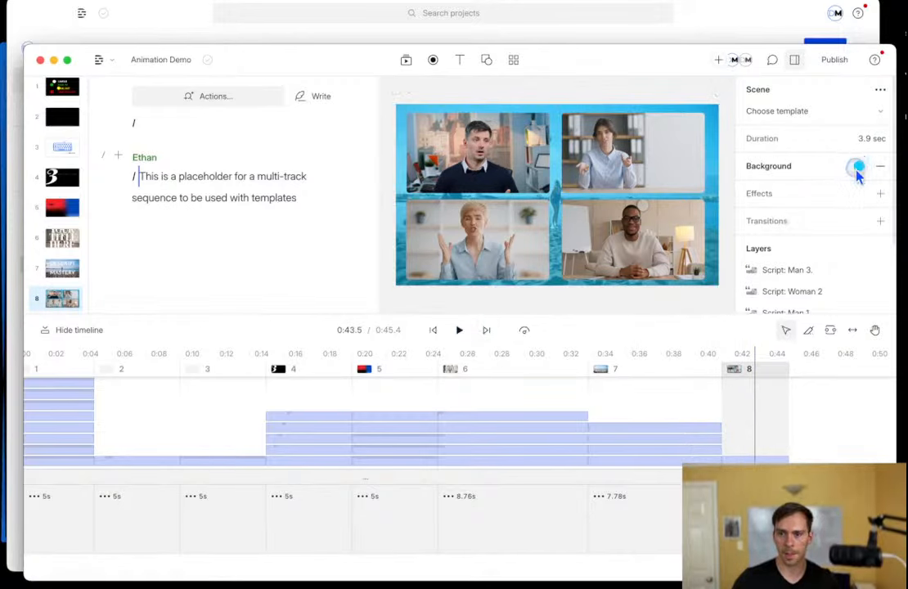
pyautogui.click(857, 167)
pyautogui.moveTo(874, 263); pyautogui.dragTo(882, 275)
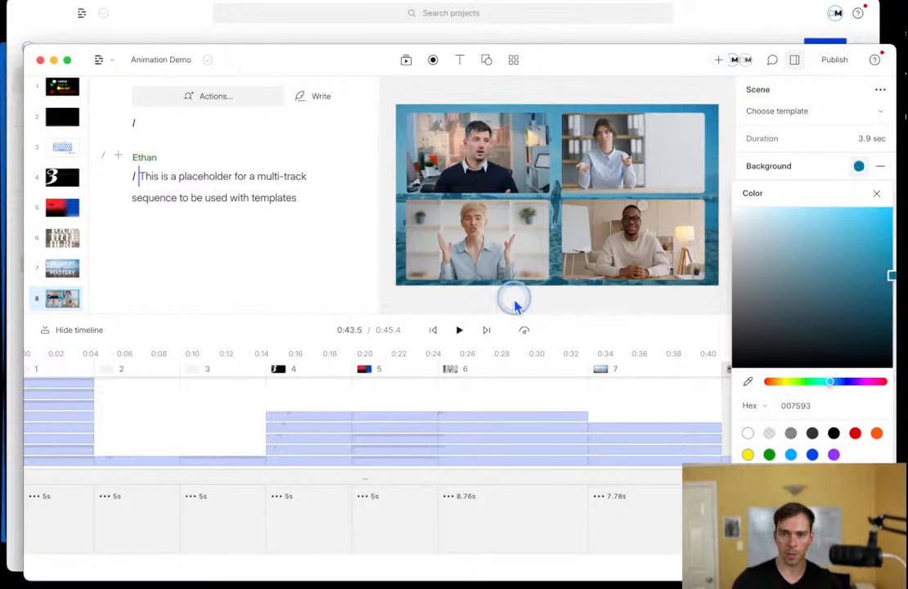
pyautogui.click(738, 406)
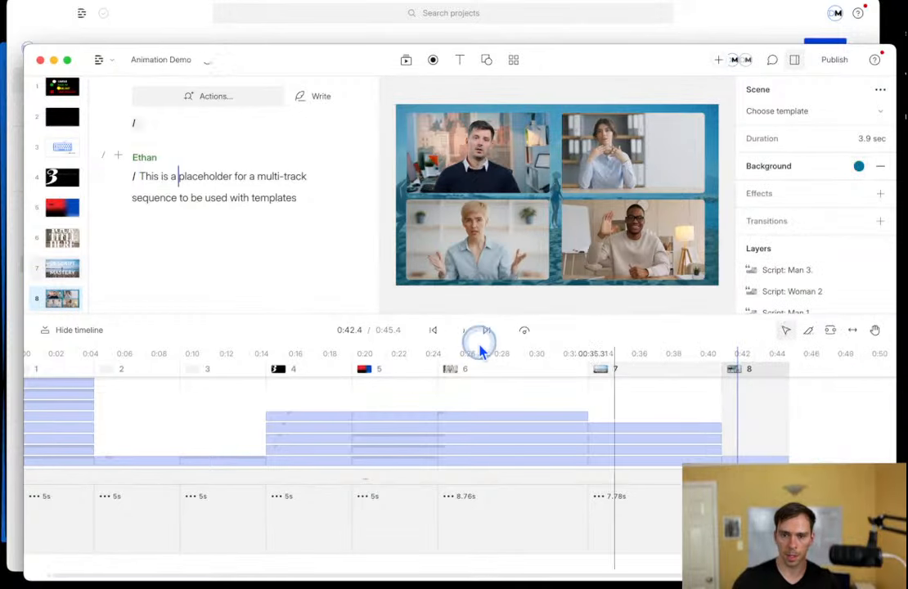
pyautogui.click(459, 329)
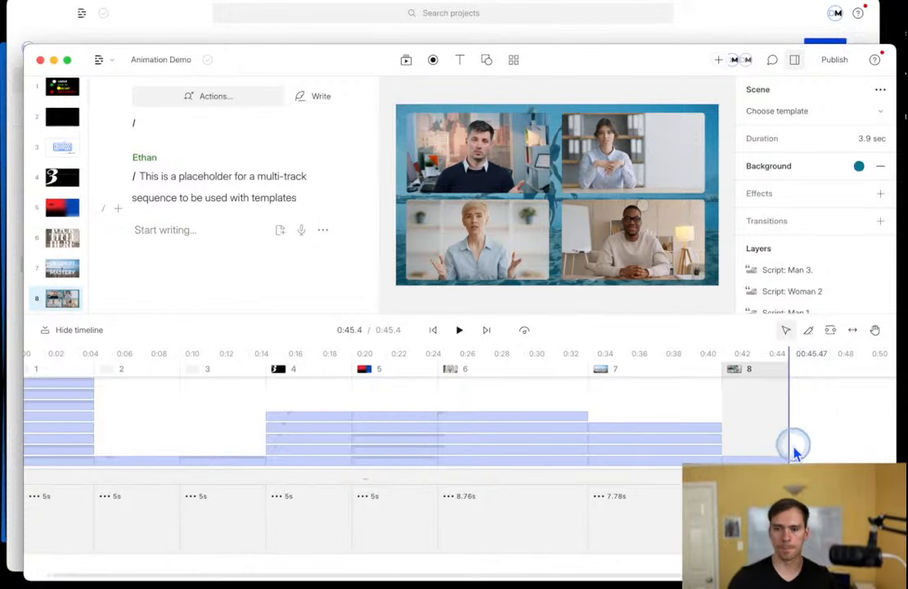
# Add an empty scene 9 after scene 8 and look over the template categories in the Gallery.
pyautogui.press('/')
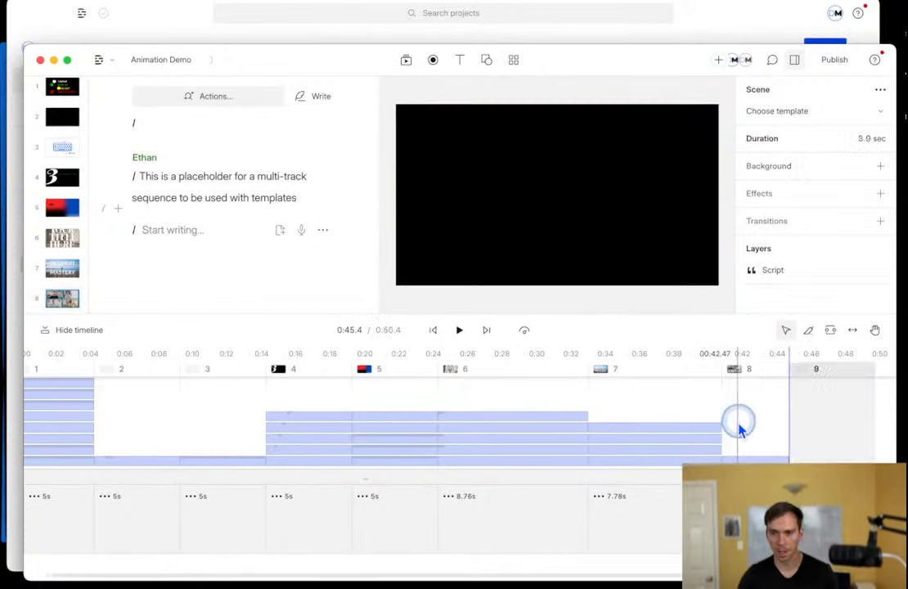
pyautogui.click(514, 60)
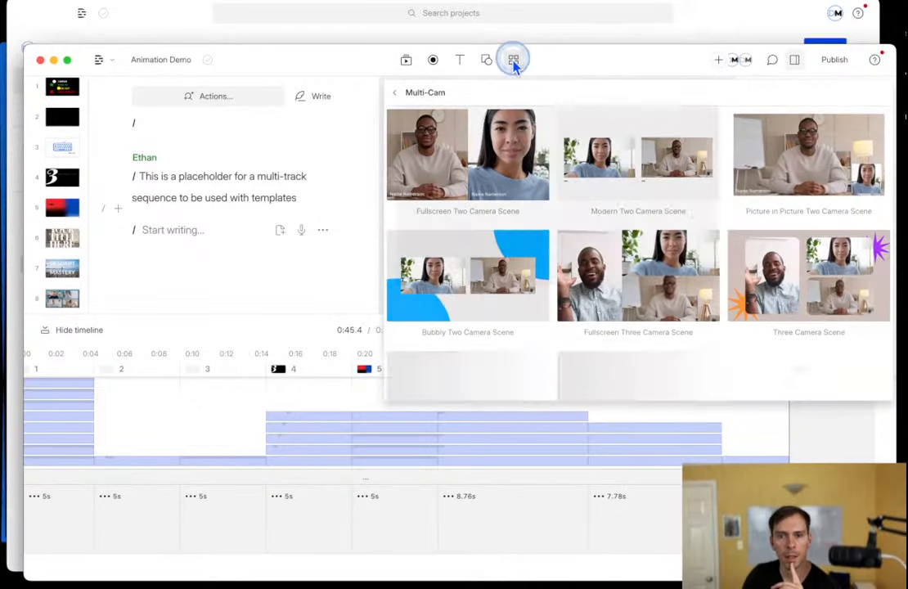
pyautogui.click(394, 92)
pyautogui.scroll(-2, 464, 187)
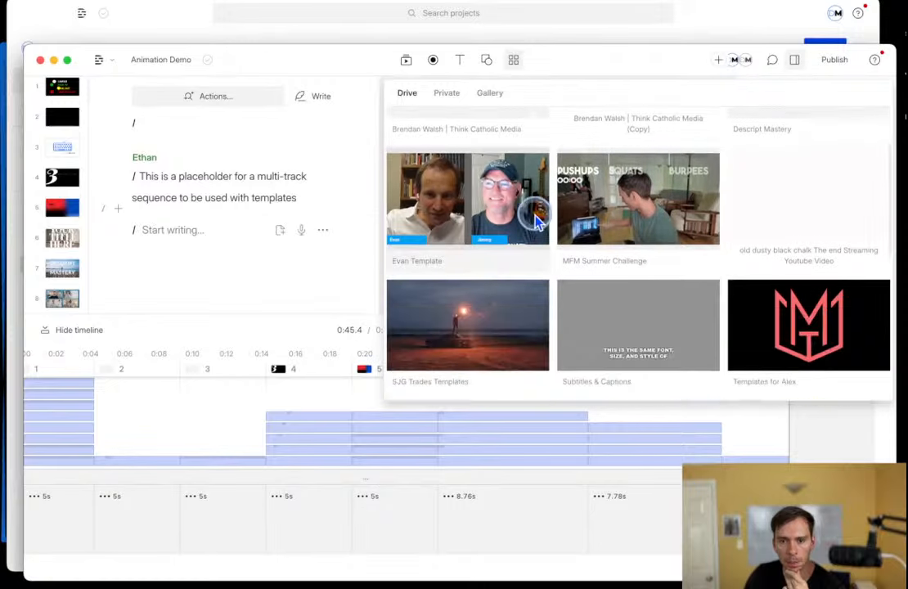
pyautogui.scroll(2, 464, 187)
pyautogui.click(490, 93)
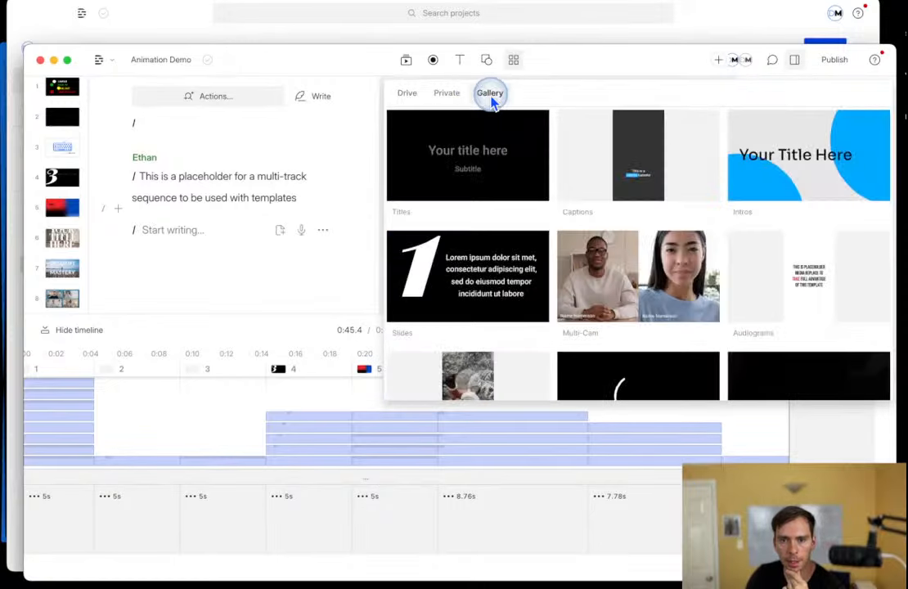
pyautogui.scroll(-4, 652, 342)
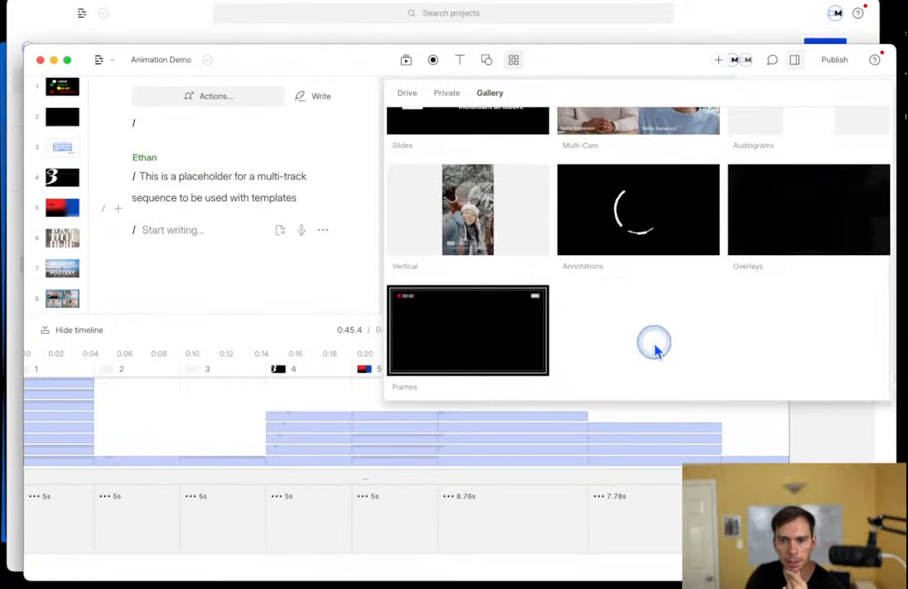
pyautogui.scroll(4, 655, 348)
# Apply the Serene Audiogram template to scene 9 without matching the template's orientation.
pyautogui.click(795, 154)
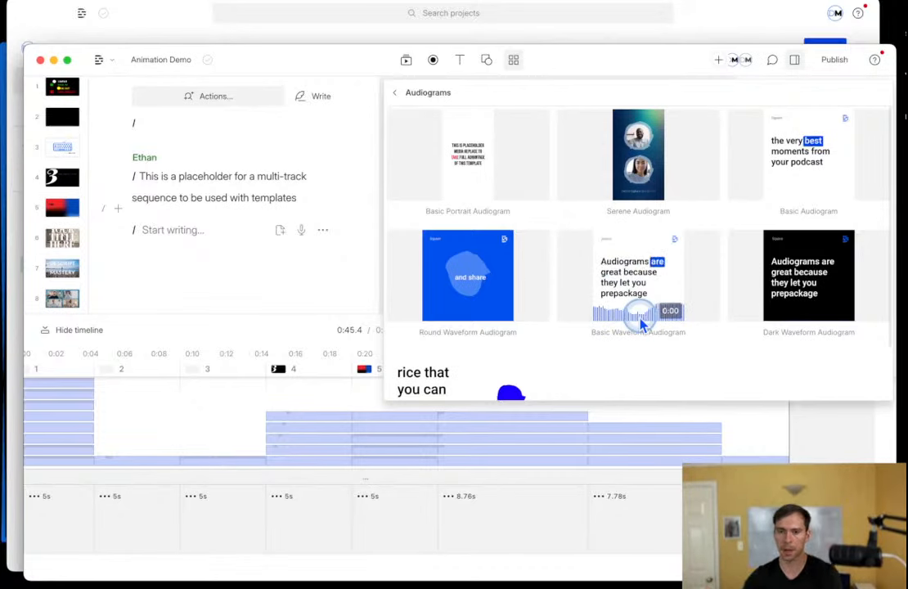
pyautogui.scroll(-2, 634, 311)
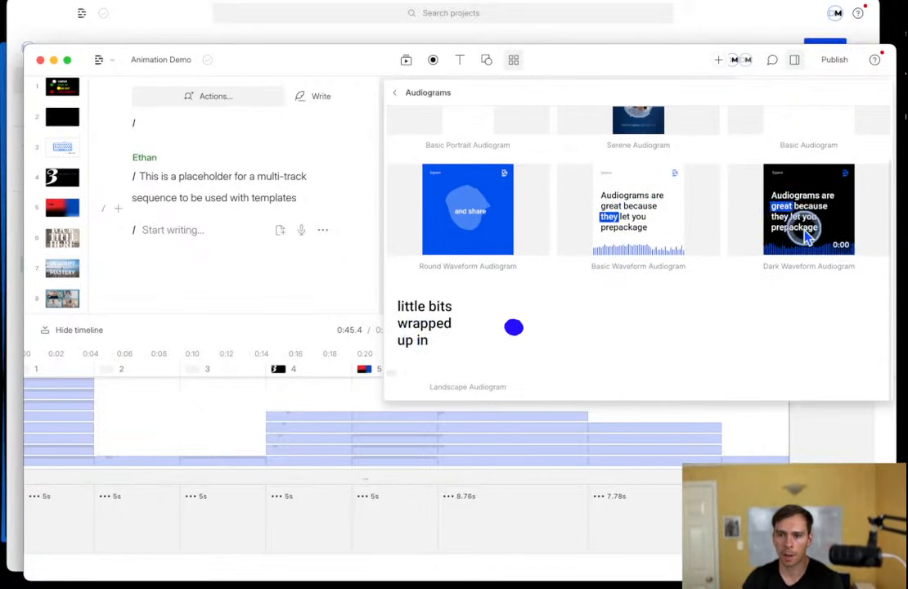
pyautogui.scroll(2, 798, 184)
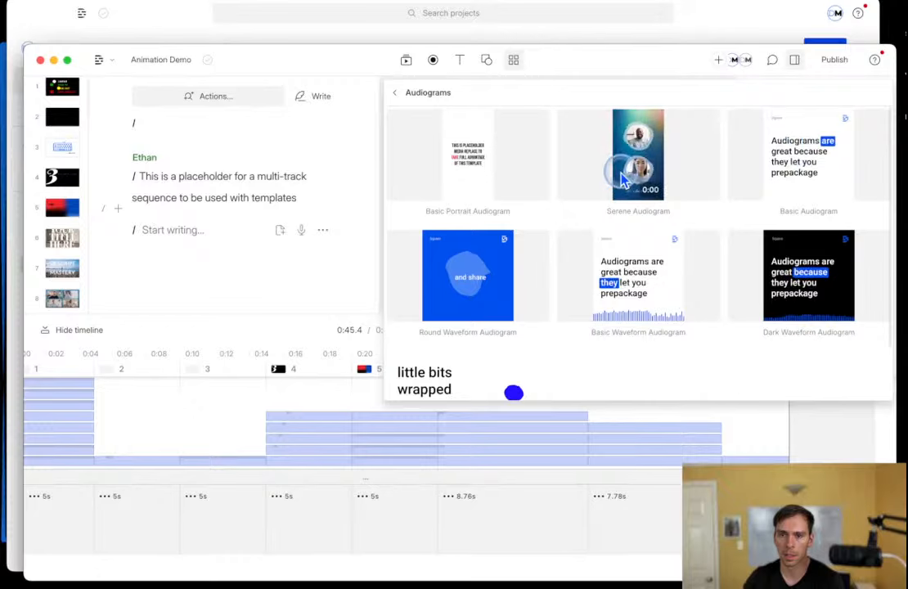
pyautogui.click(744, 381)
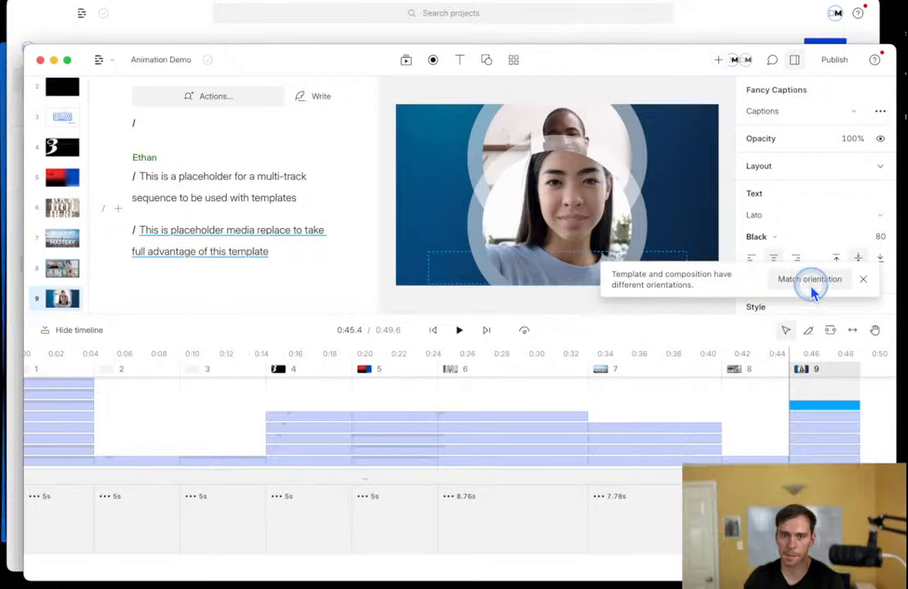
pyautogui.click(863, 279)
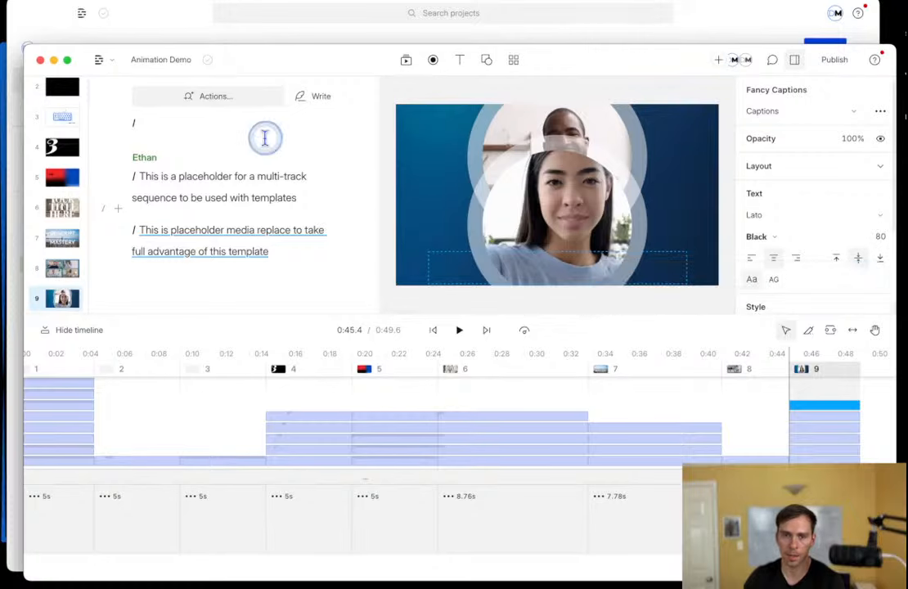
# Create a new empty composition in the Animation Demo project.
pyautogui.click(176, 62)
pyautogui.click(193, 92)
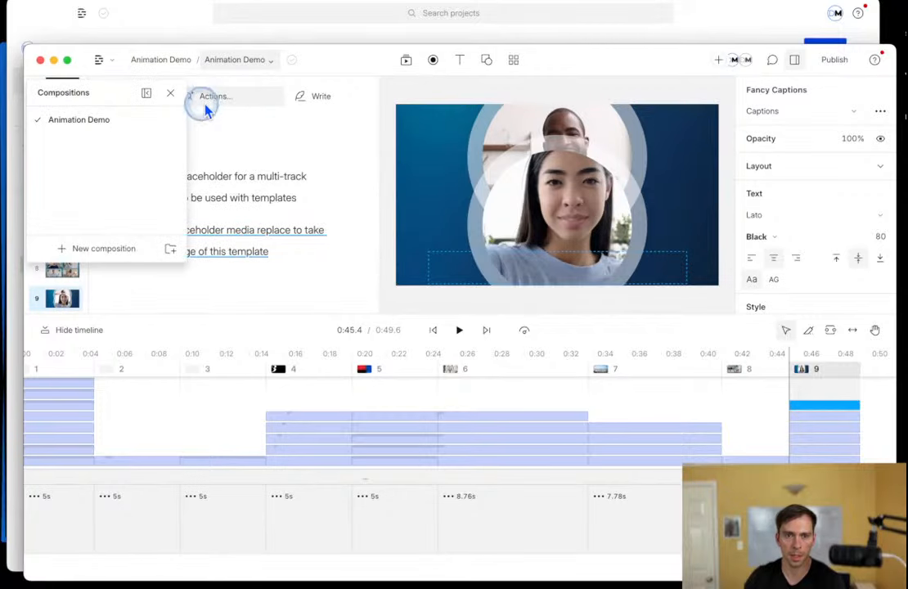
pyautogui.click(115, 248)
pyautogui.click(228, 222)
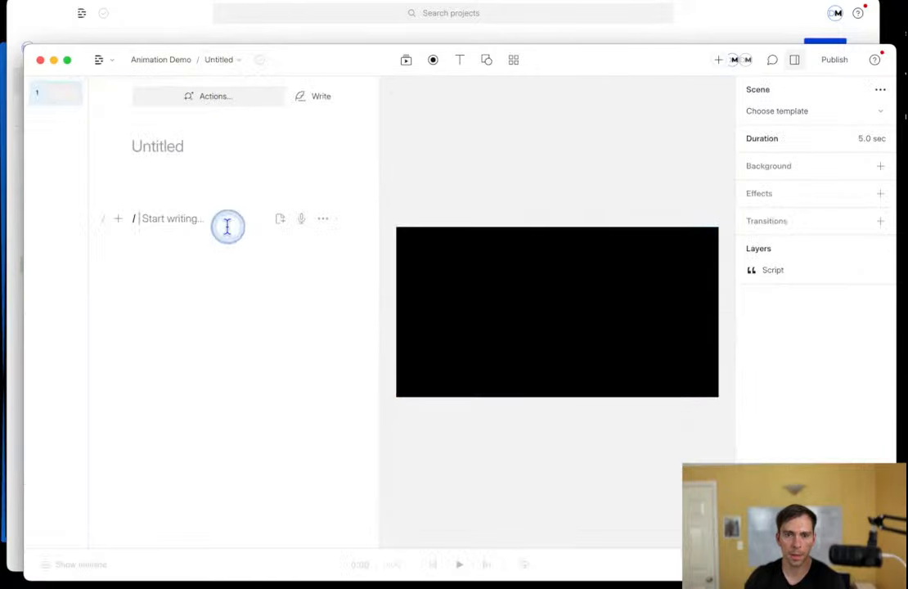
# Apply the Dark Waveform Audiogram template from the Gallery's Audiograms category to scene 1.
pyautogui.click(513, 62)
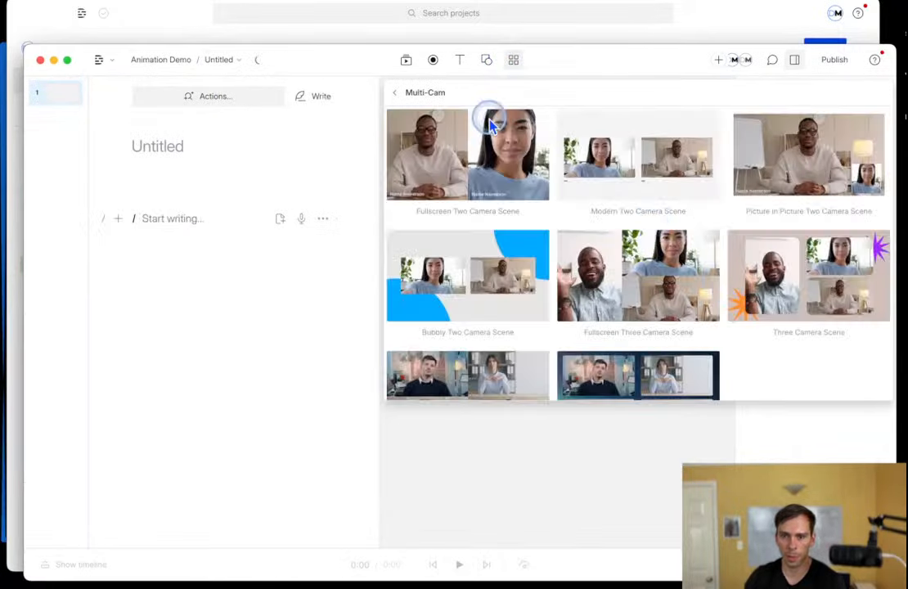
pyautogui.click(393, 96)
pyautogui.click(489, 93)
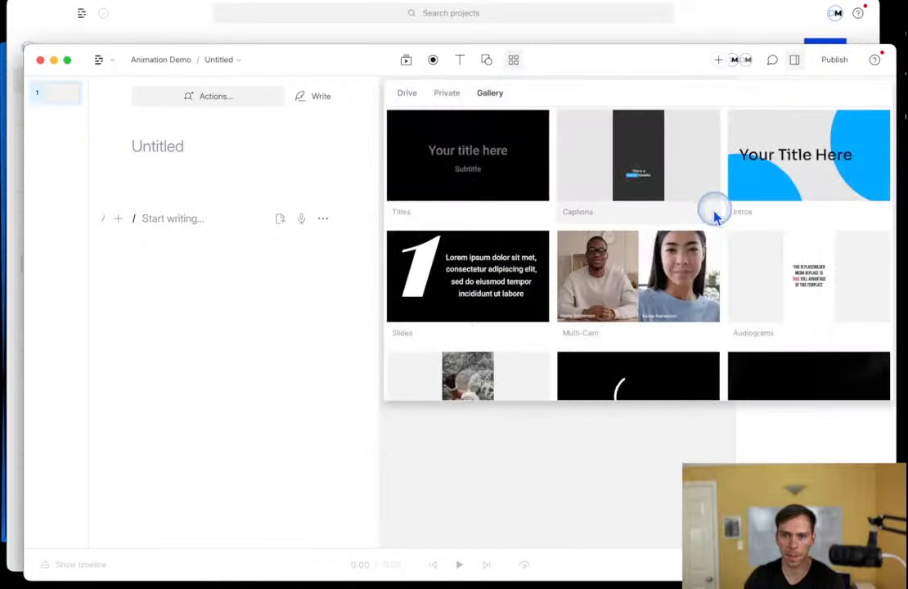
pyautogui.scroll(-1, 659, 223)
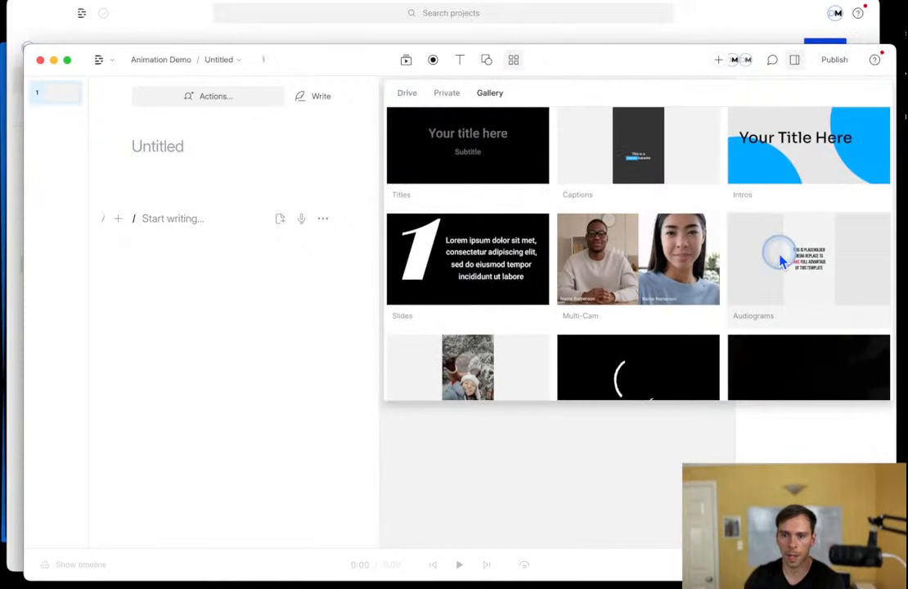
pyautogui.click(776, 279)
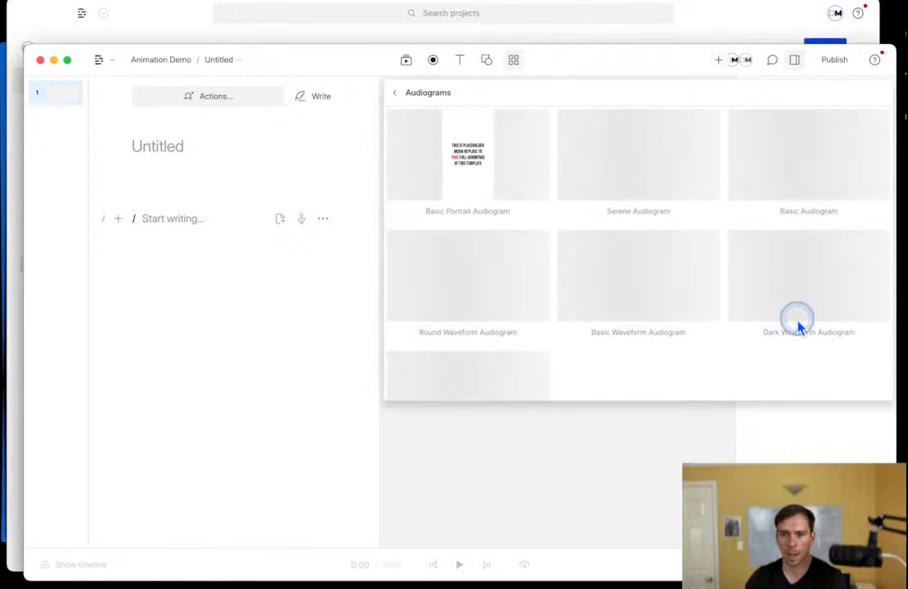
pyautogui.scroll(-2, 678, 305)
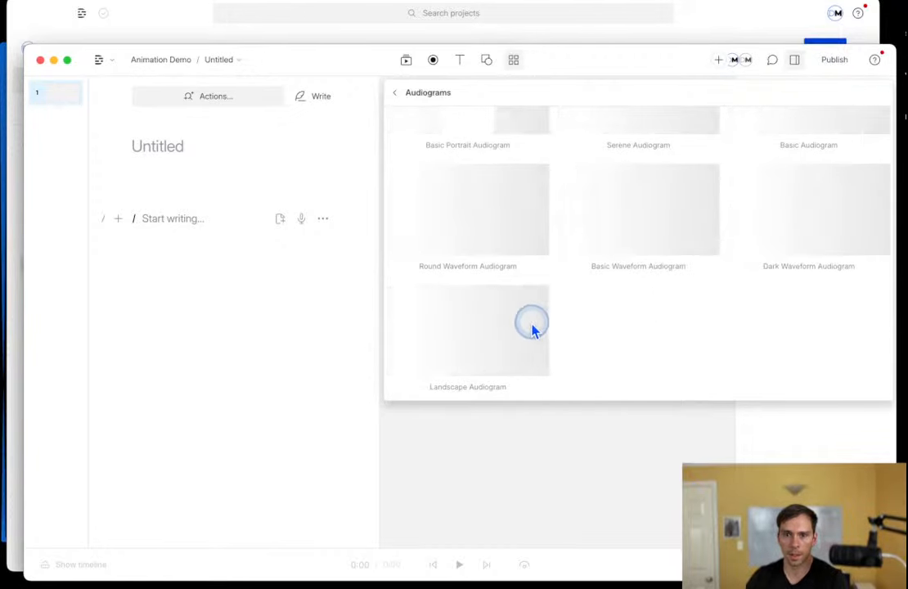
pyautogui.scroll(2, 655, 324)
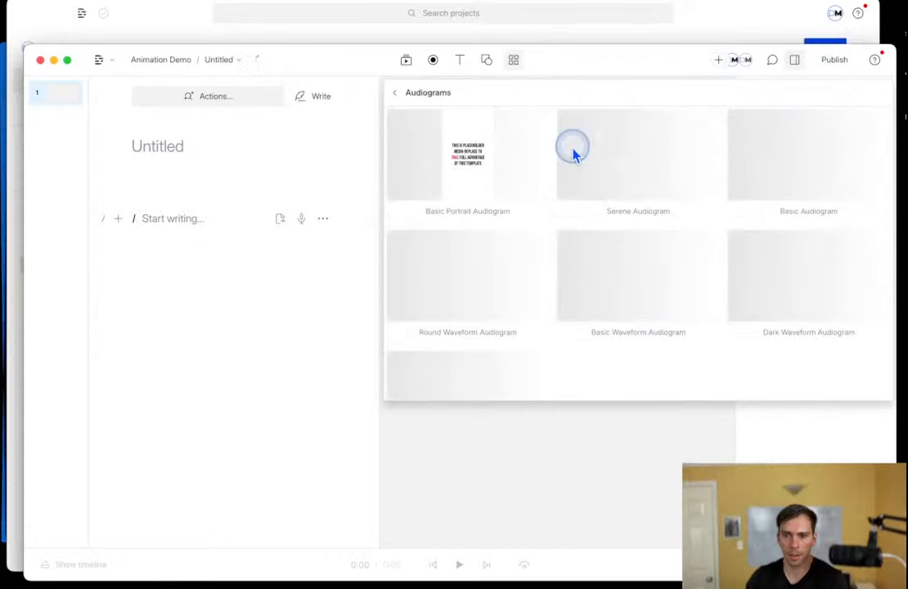
pyautogui.click(805, 294)
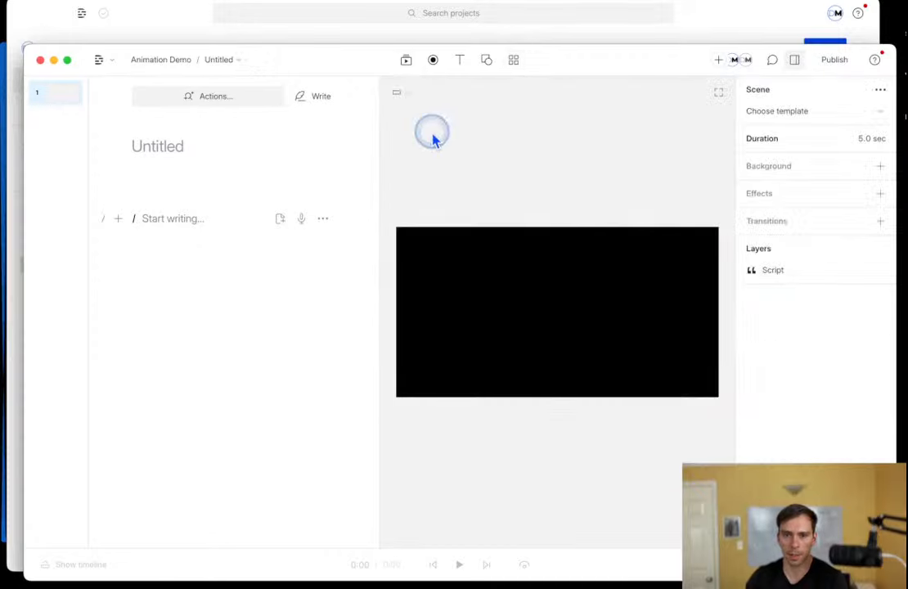
# Apply the Serene Audiogram template from the Gallery's Audiograms category to scene 1.
pyautogui.click(514, 61)
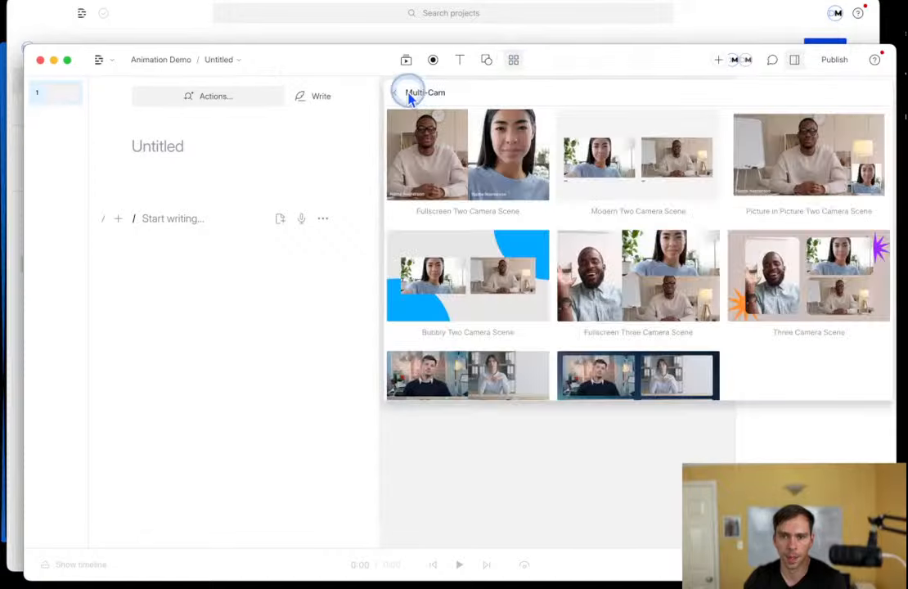
pyautogui.click(407, 95)
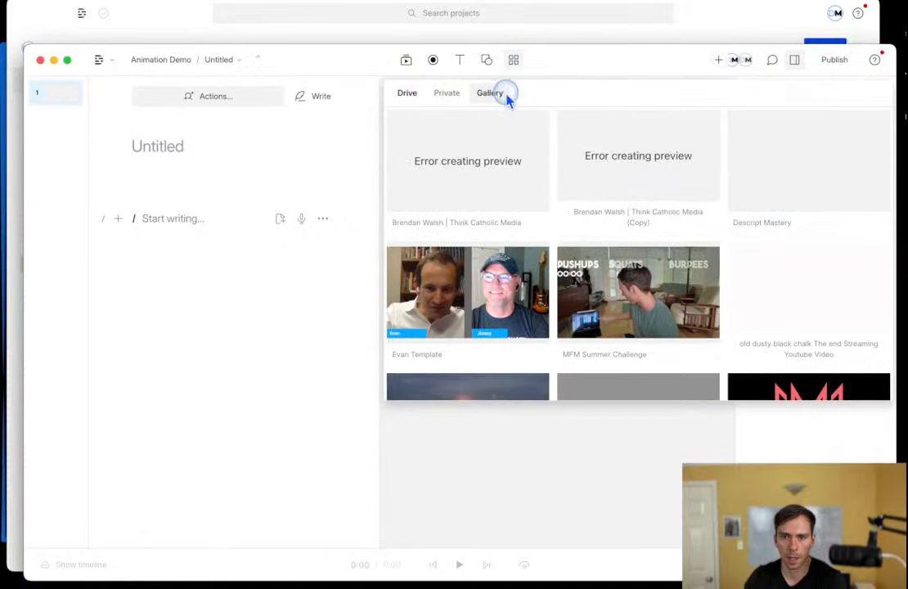
pyautogui.click(506, 95)
pyautogui.click(726, 301)
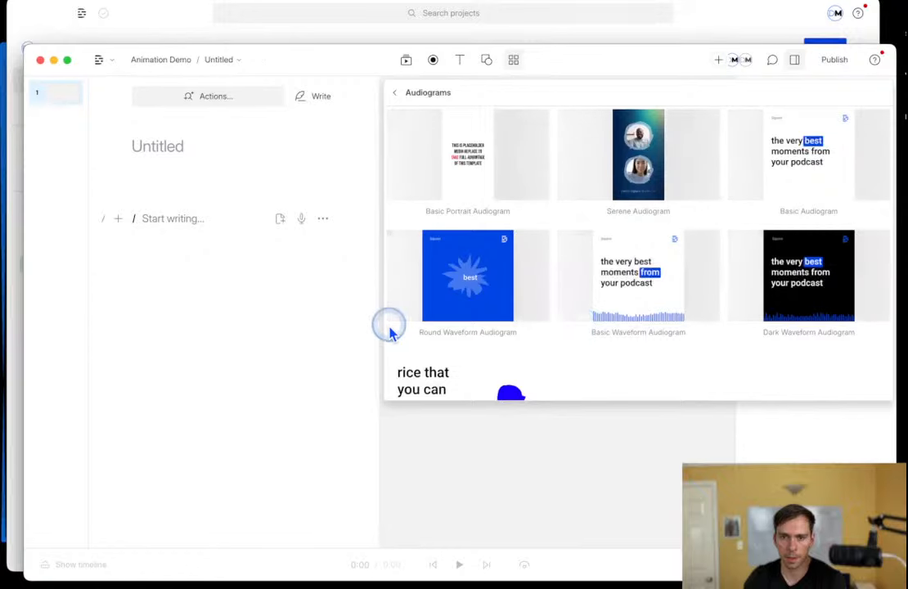
pyautogui.click(642, 162)
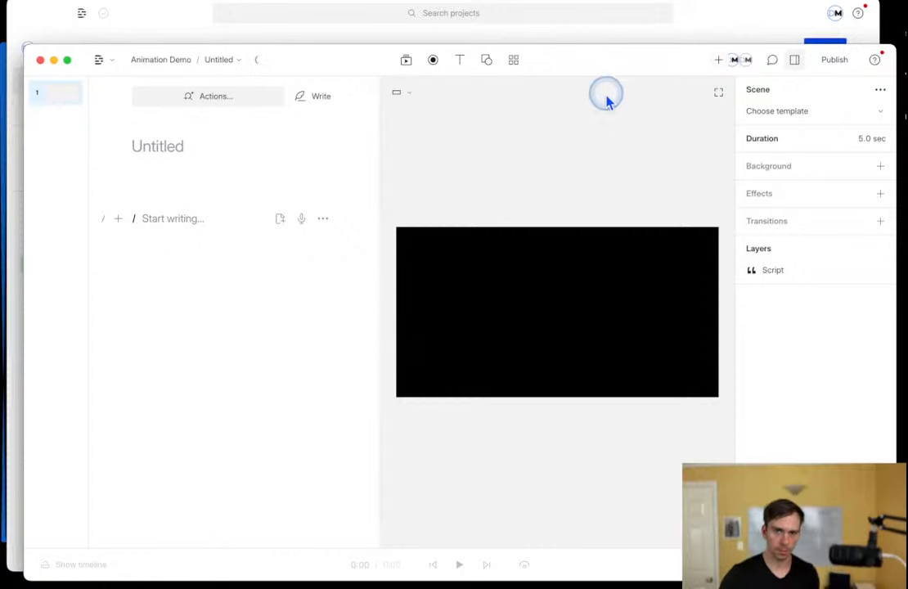
pyautogui.click(259, 60)
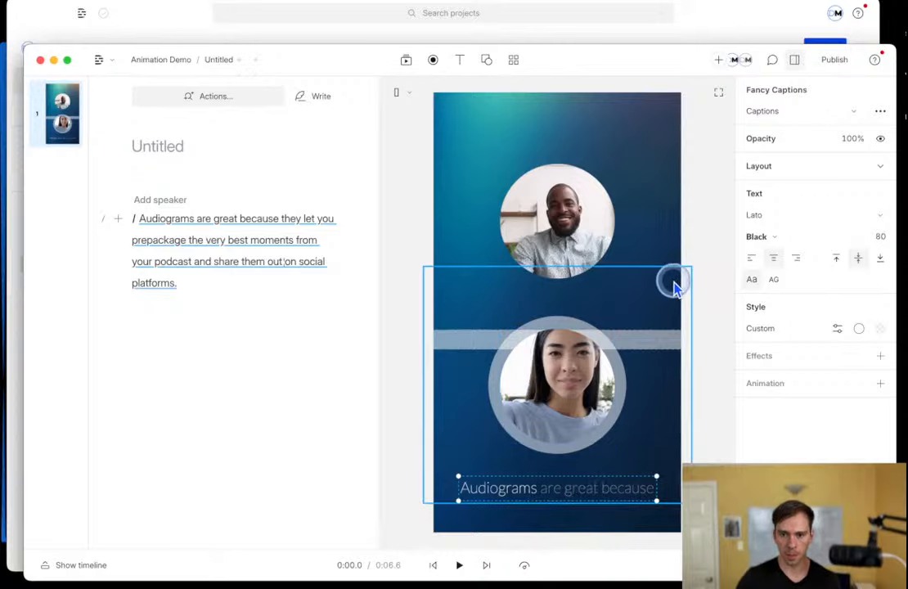
# Inspect the properties of the lower speaker's audio waveform layer.
pyautogui.click(722, 259)
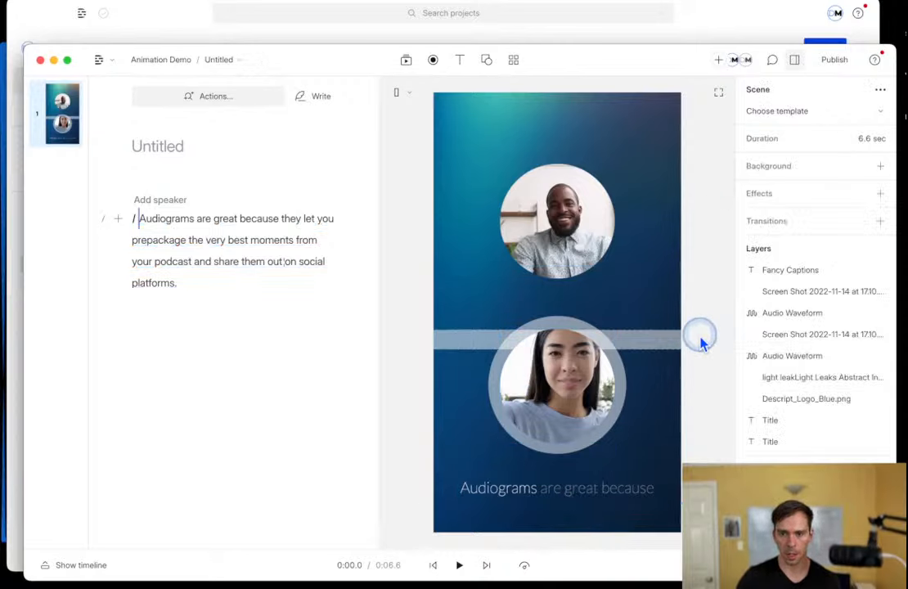
pyautogui.click(796, 323)
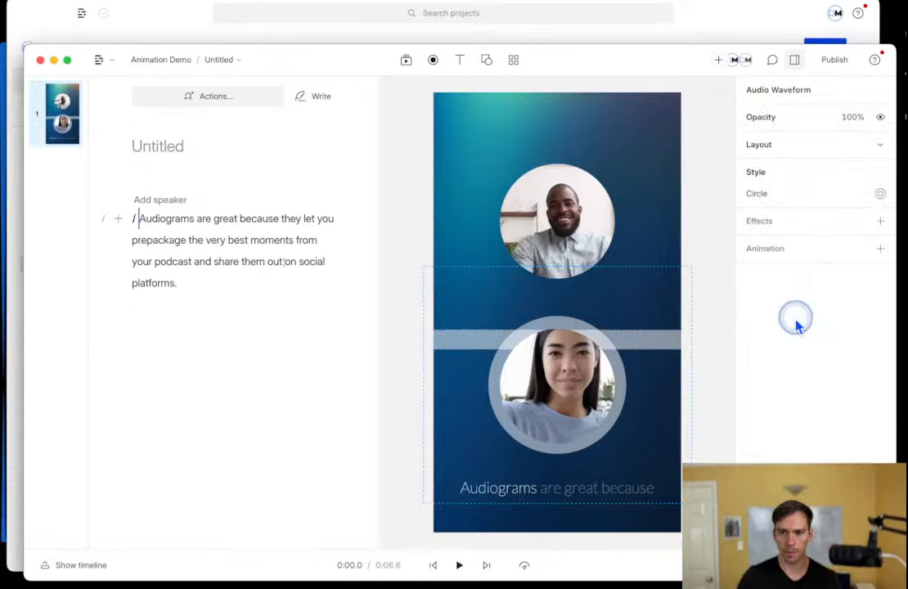
pyautogui.click(711, 227)
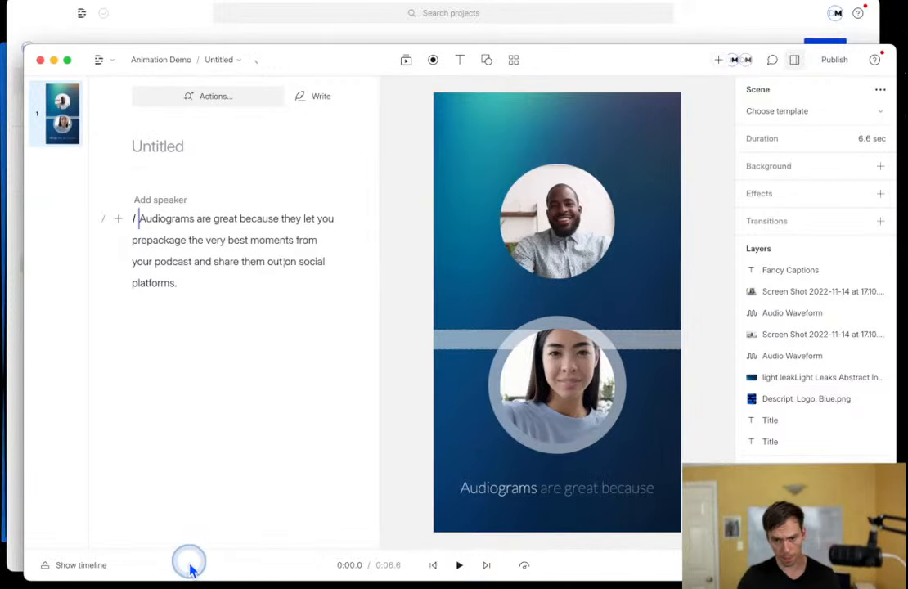
# Show the timeline, play the audiogram scene through, and park the playhead at about 2.9 seconds.
pyautogui.click(100, 565)
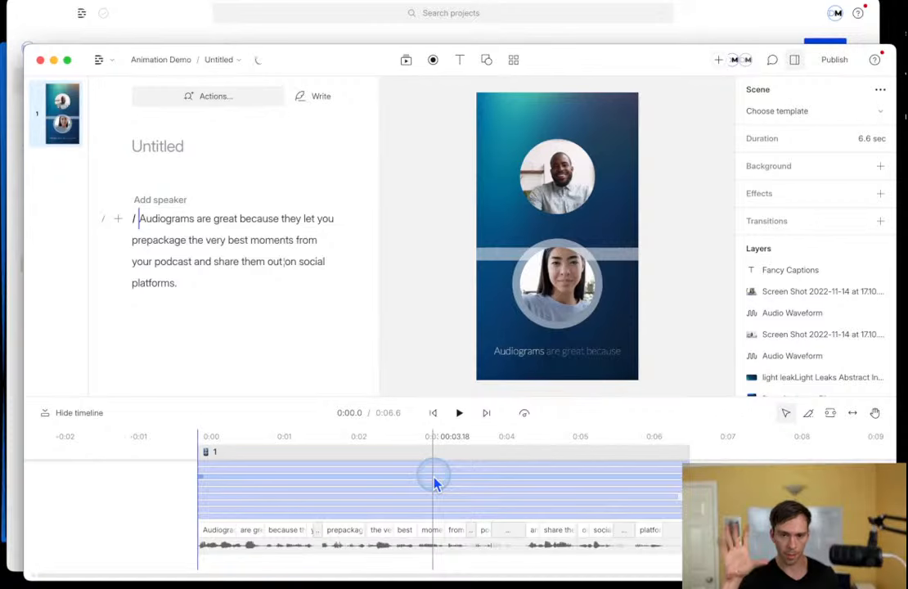
pyautogui.click(461, 414)
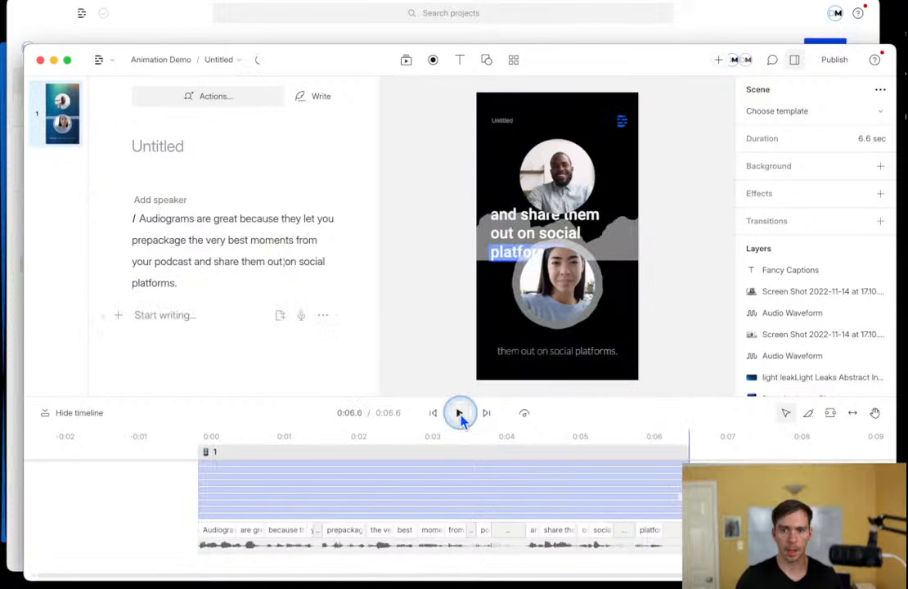
pyautogui.click(537, 541)
pyautogui.click(418, 461)
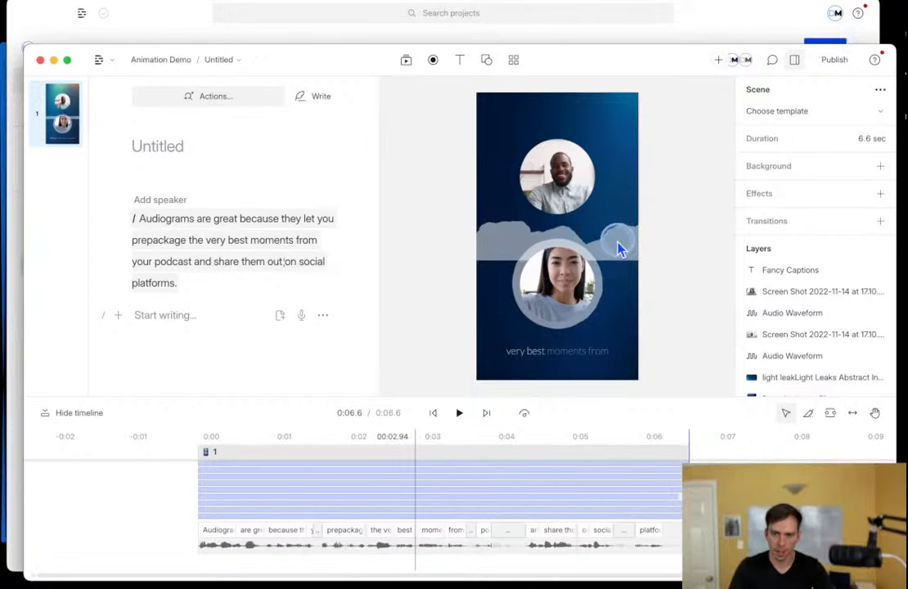
pyautogui.press('space')
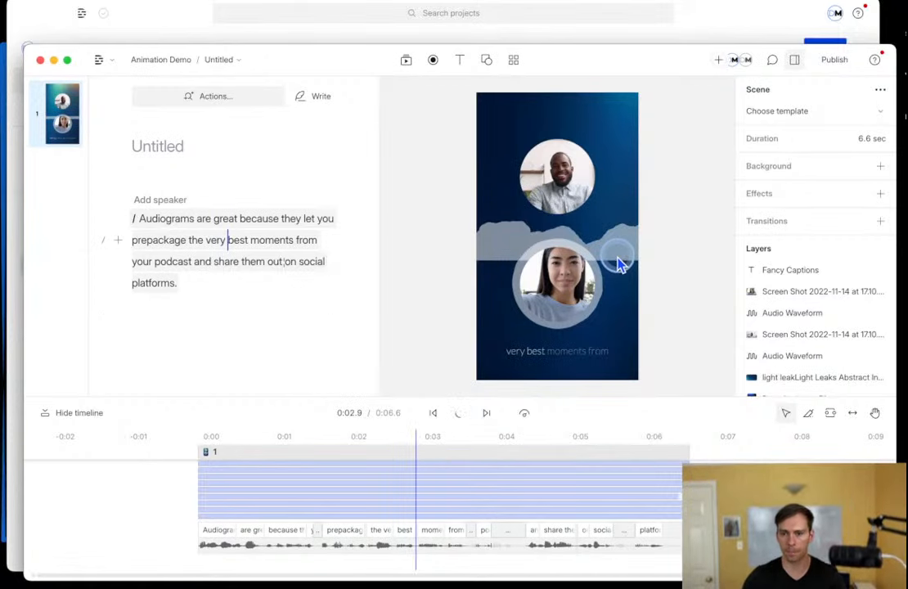
# Change the upper speaker's audio waveform style to Circle.
pyautogui.click(812, 318)
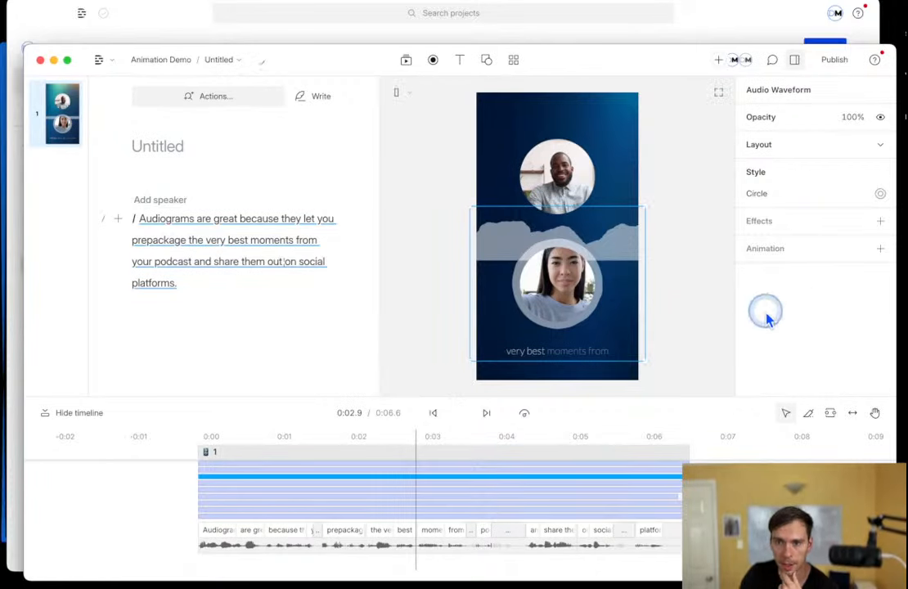
pyautogui.click(690, 263)
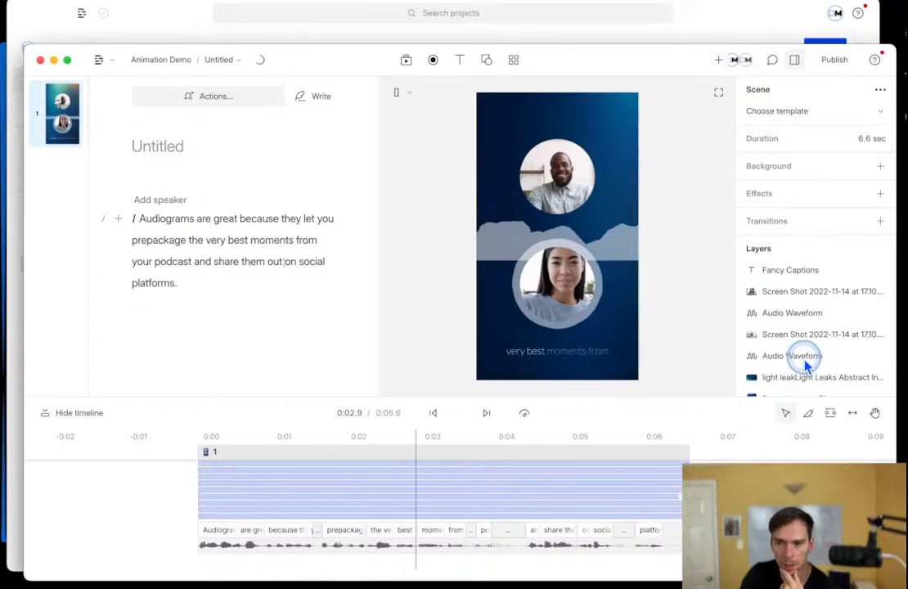
pyautogui.click(792, 356)
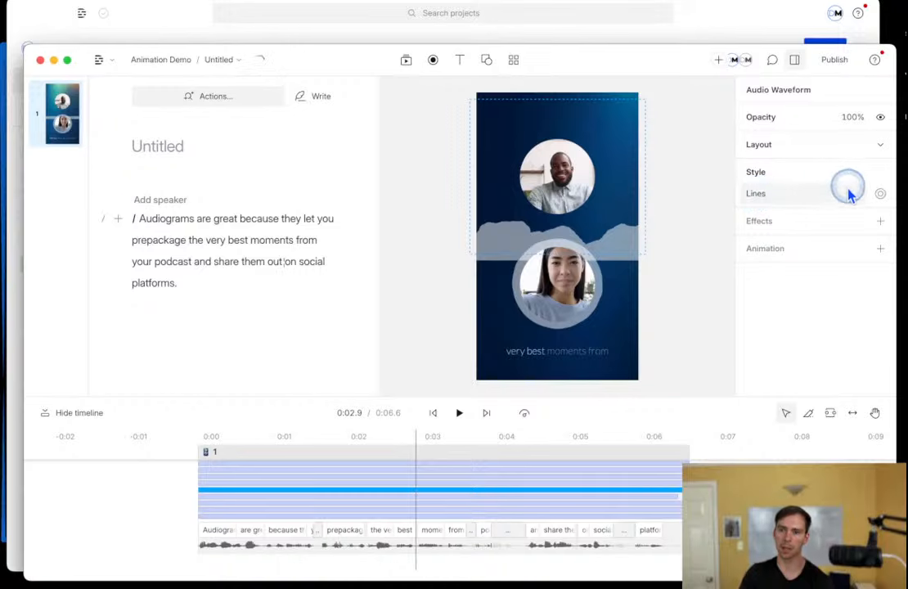
pyautogui.click(771, 198)
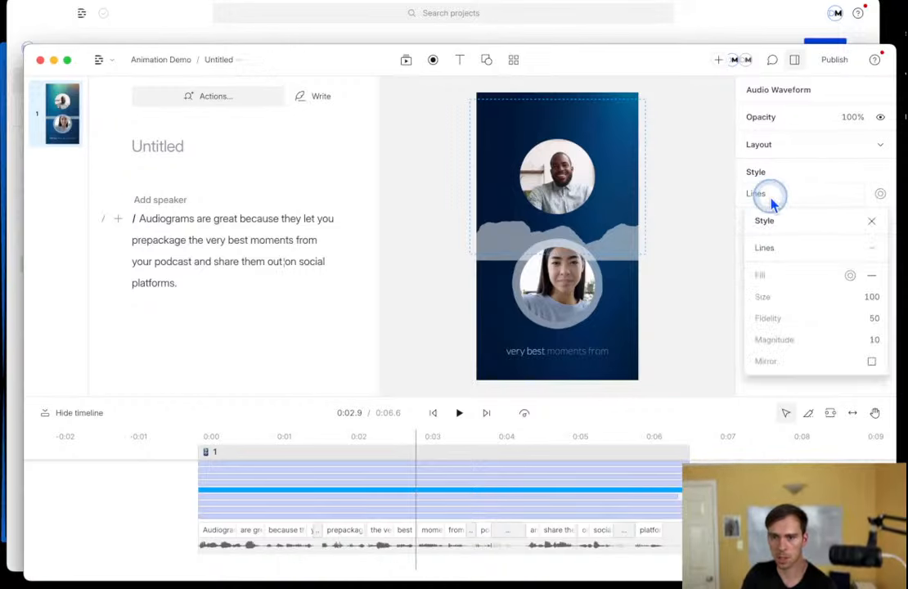
pyautogui.click(776, 248)
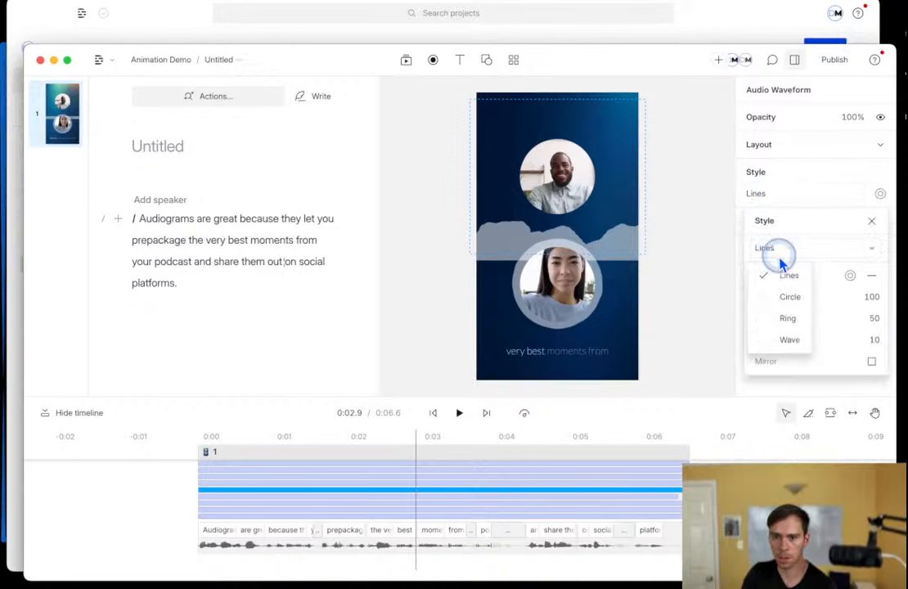
pyautogui.click(790, 299)
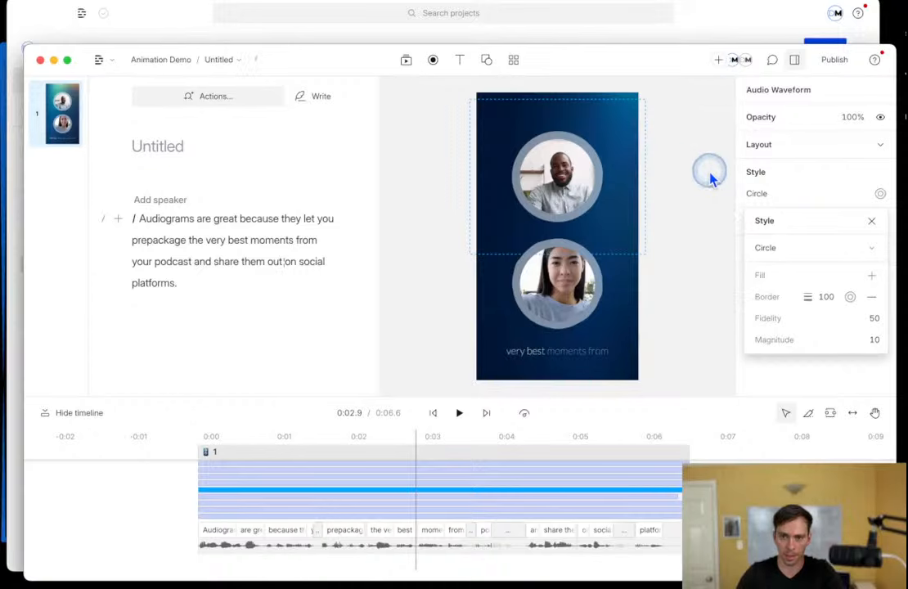
pyautogui.click(712, 245)
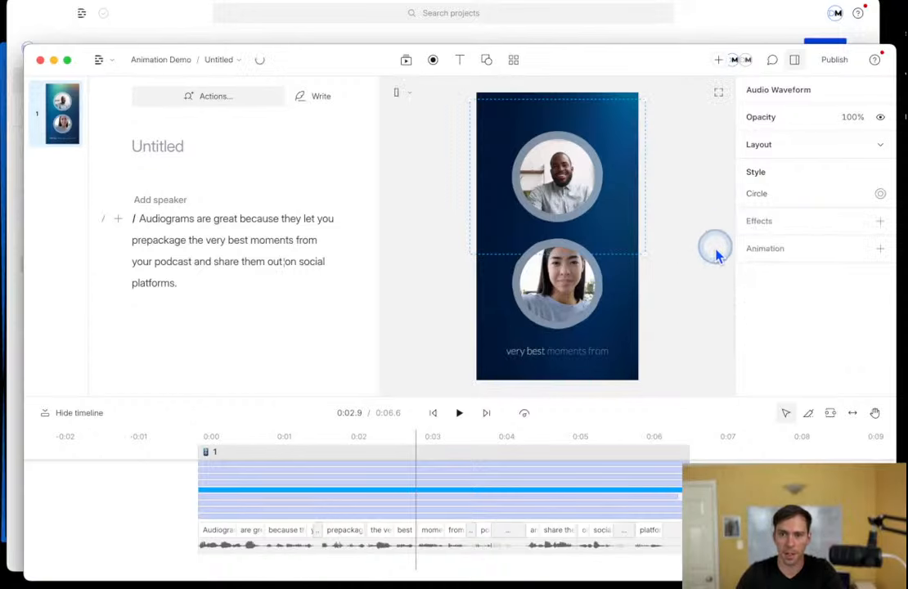
# Look through the scene's layer list and view the properties of the light leak background layer.
pyautogui.click(751, 336)
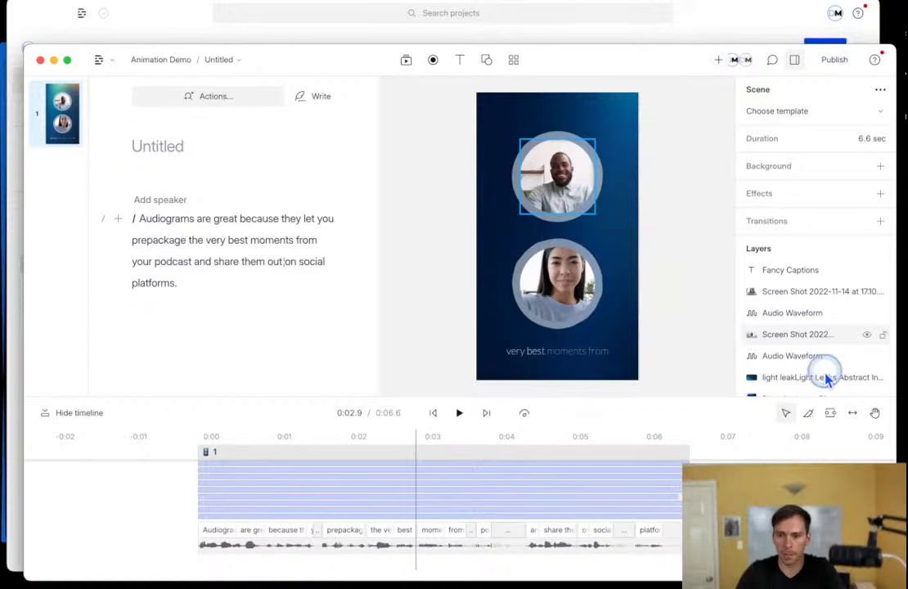
pyautogui.write('k')
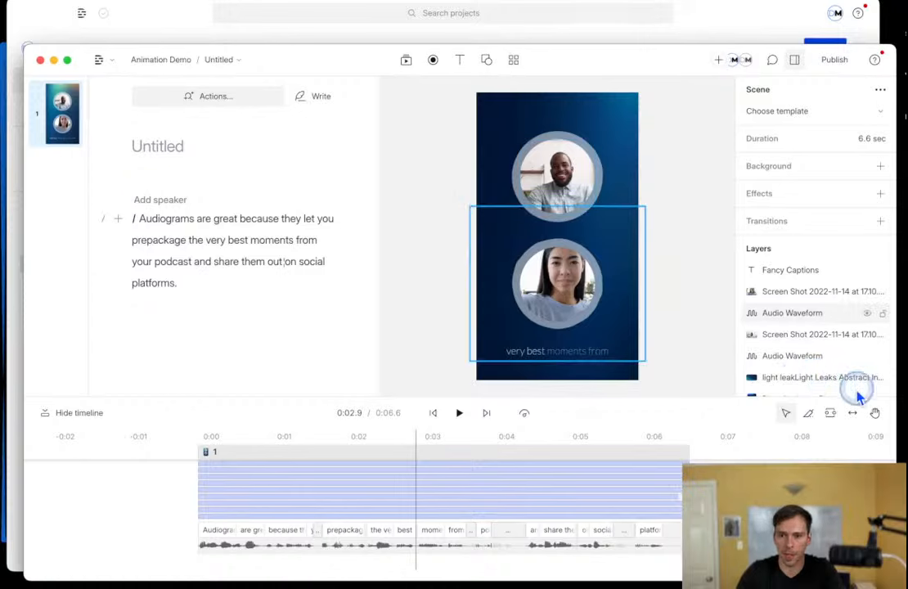
pyautogui.press('Return')
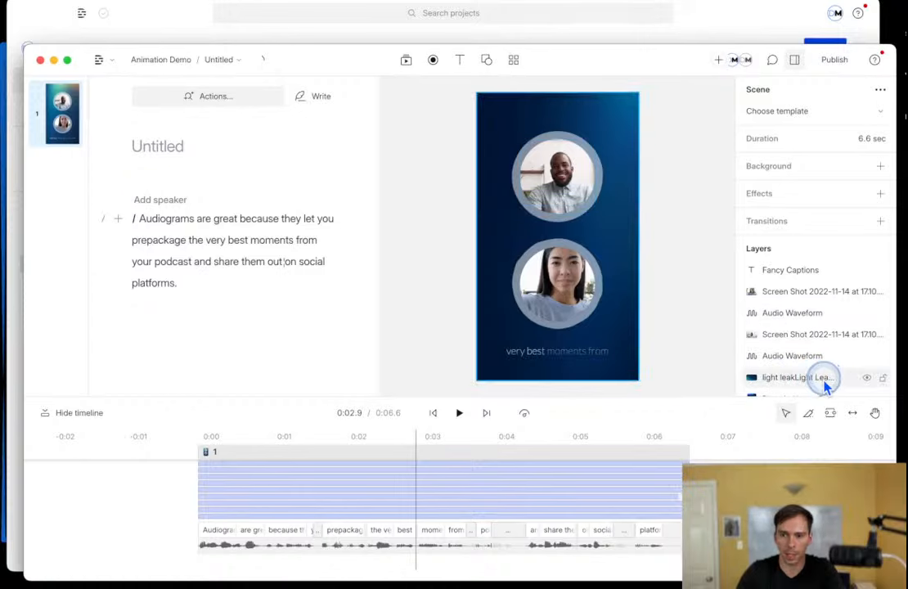
pyautogui.scroll(-2, 740, 372)
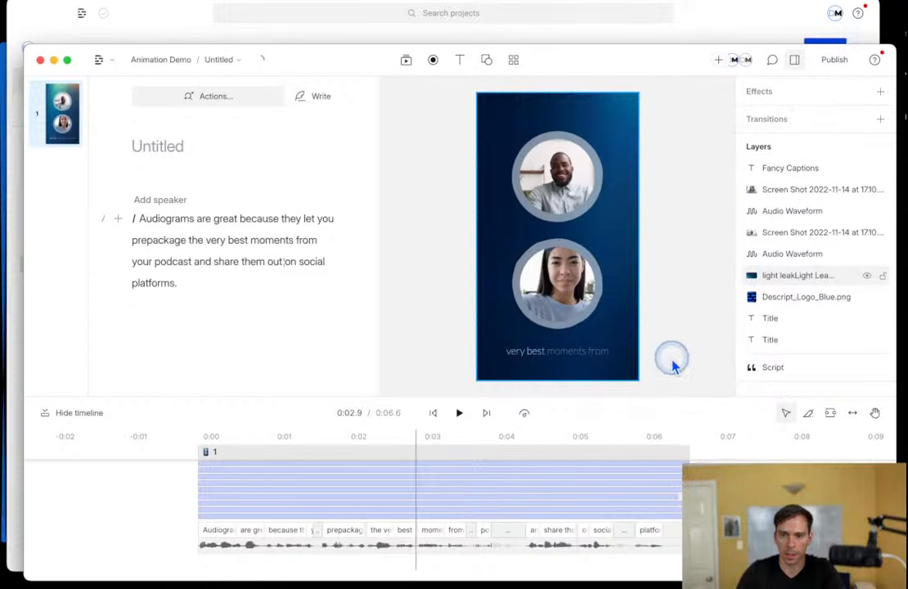
pyautogui.click(797, 275)
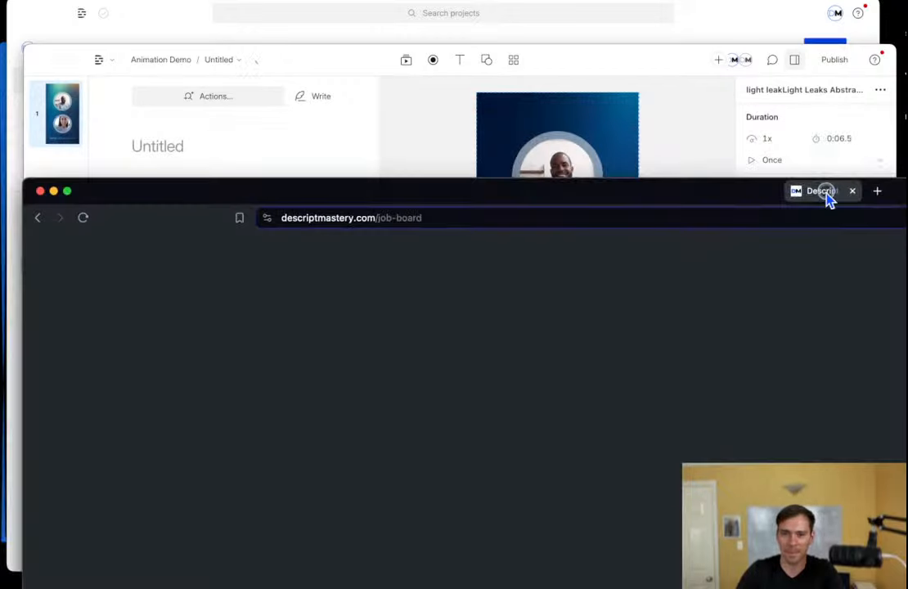
# Switch to the browser and open the Course page of the Descript Mastery website.
pyautogui.moveTo(828, 198); pyautogui.dragTo(755, 61)
pyautogui.moveTo(350, 116)
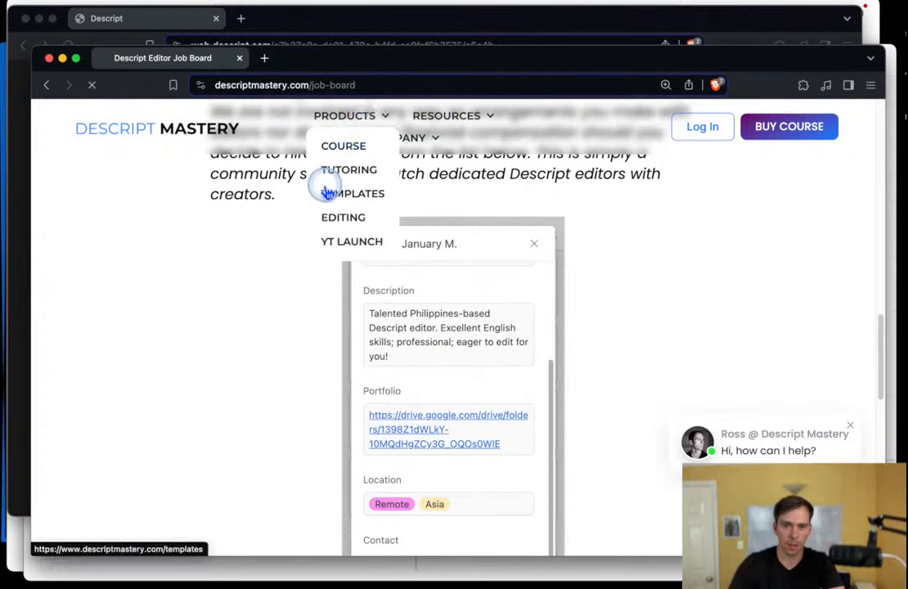
pyautogui.click(375, 192)
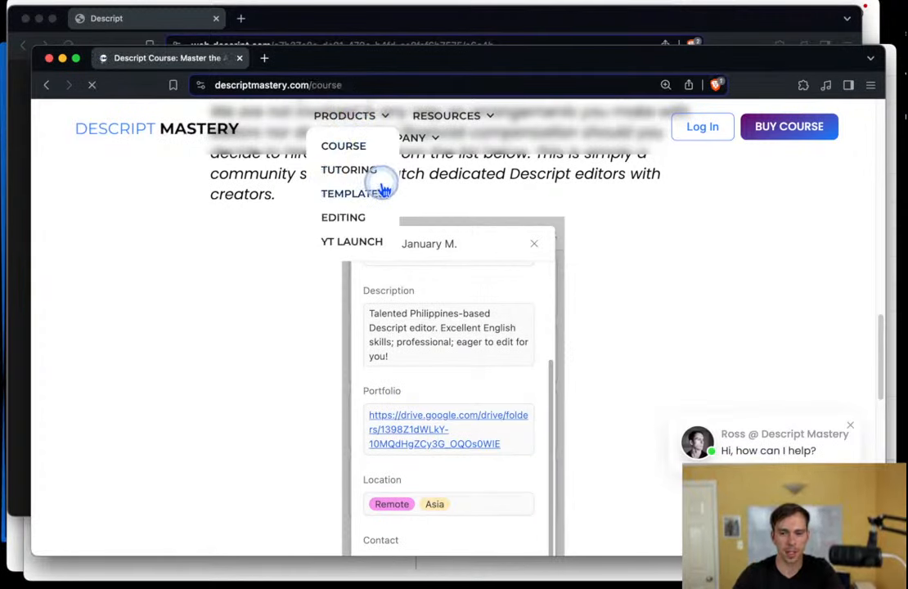
pyautogui.click(374, 18)
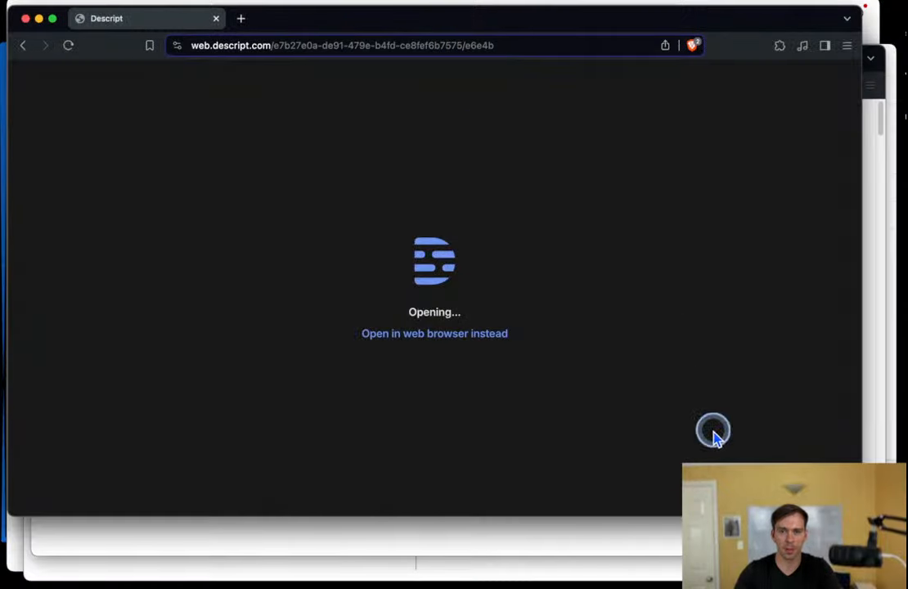
pyautogui.click(653, 541)
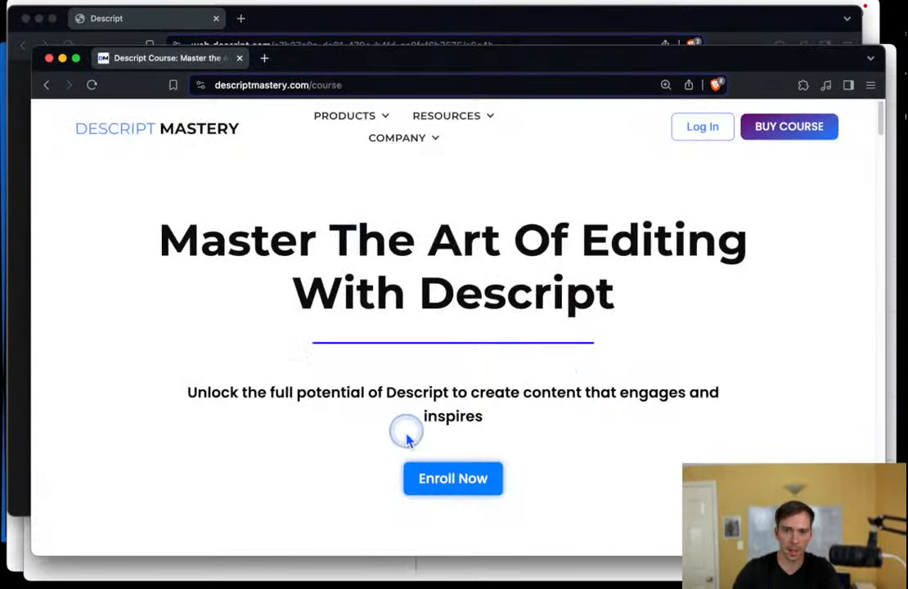
# Open the Tutoring page of the Descript Mastery website and look through it down to the Quick Session offer.
pyautogui.scroll(-2, 406, 434)
pyautogui.scroll(2, 408, 438)
pyautogui.moveTo(345, 115)
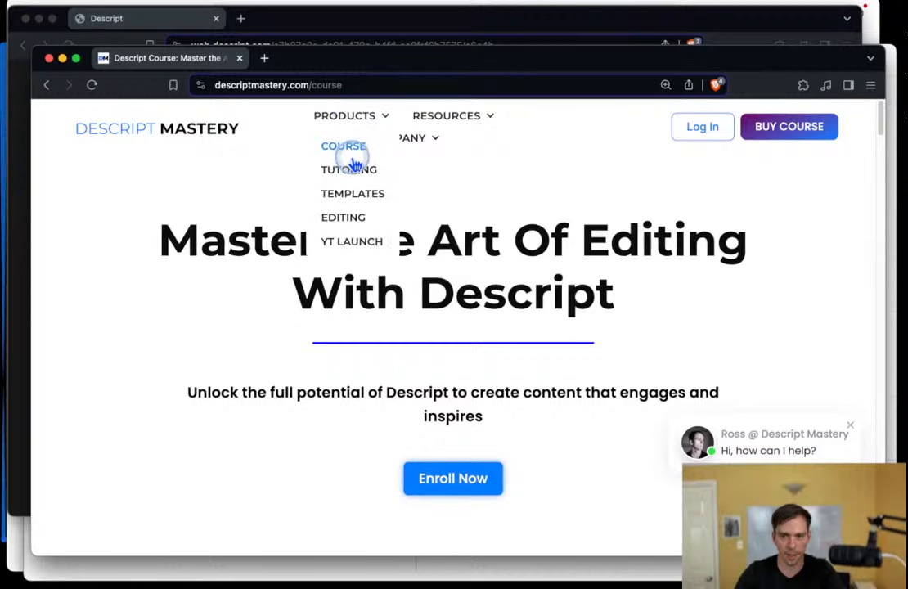
pyautogui.click(360, 172)
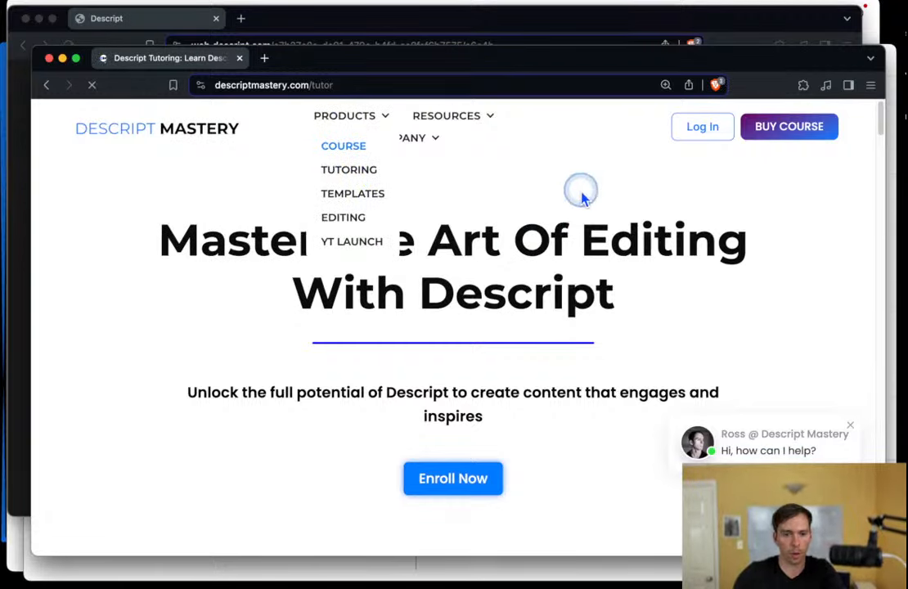
pyautogui.scroll(-5, 539, 306)
pyautogui.scroll(-20, 536, 319)
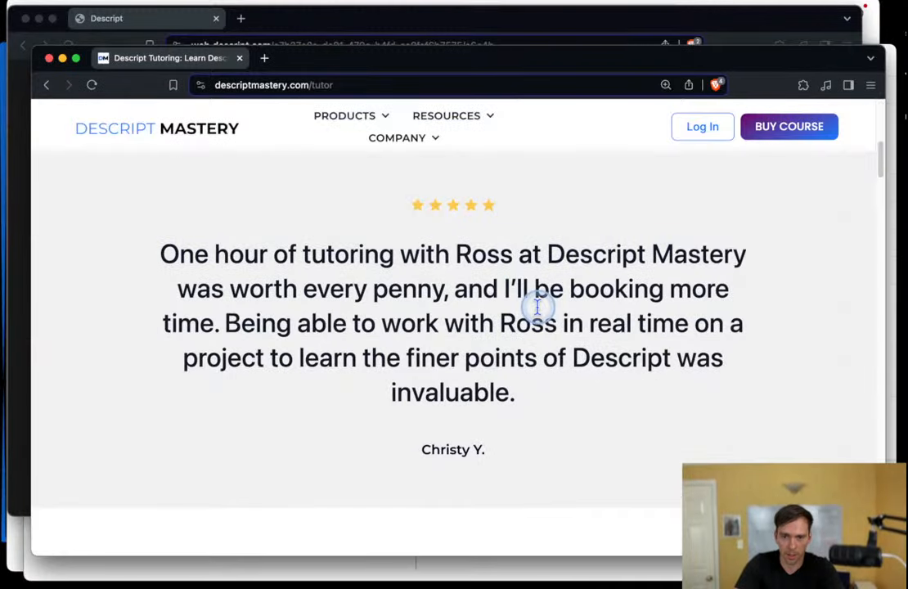
pyautogui.scroll(-15, 517, 348)
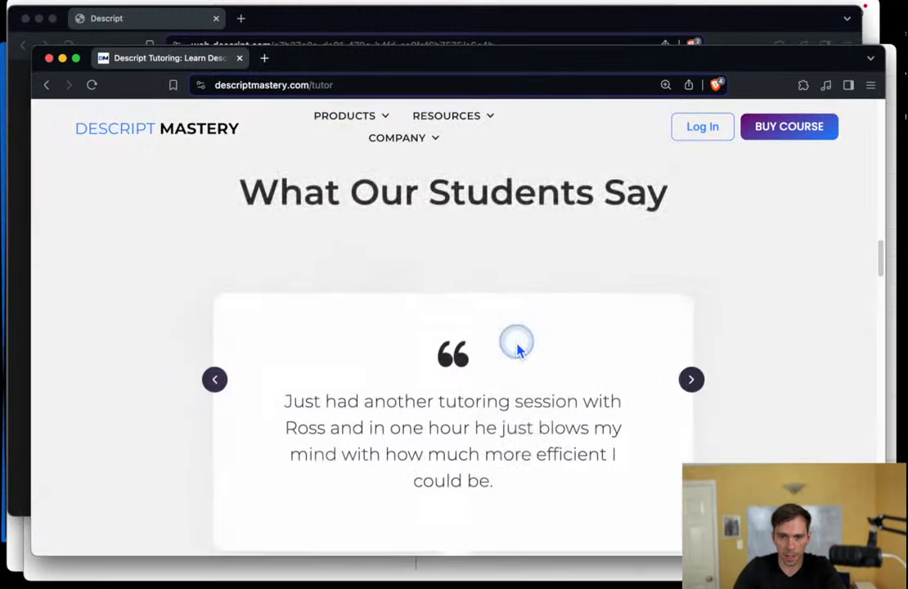
pyautogui.scroll(-15, 516, 348)
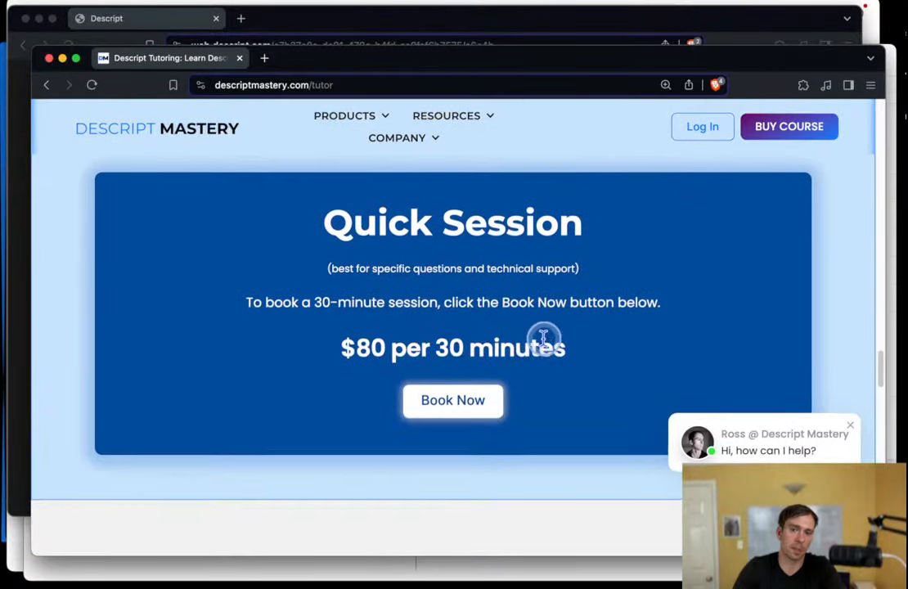
# Examine the 1, 3 and 5 session packages in the Tutoring Pricing section and dismiss the chat pop-up.
pyautogui.scroll(5, 544, 360)
pyautogui.scroll(2, 571, 425)
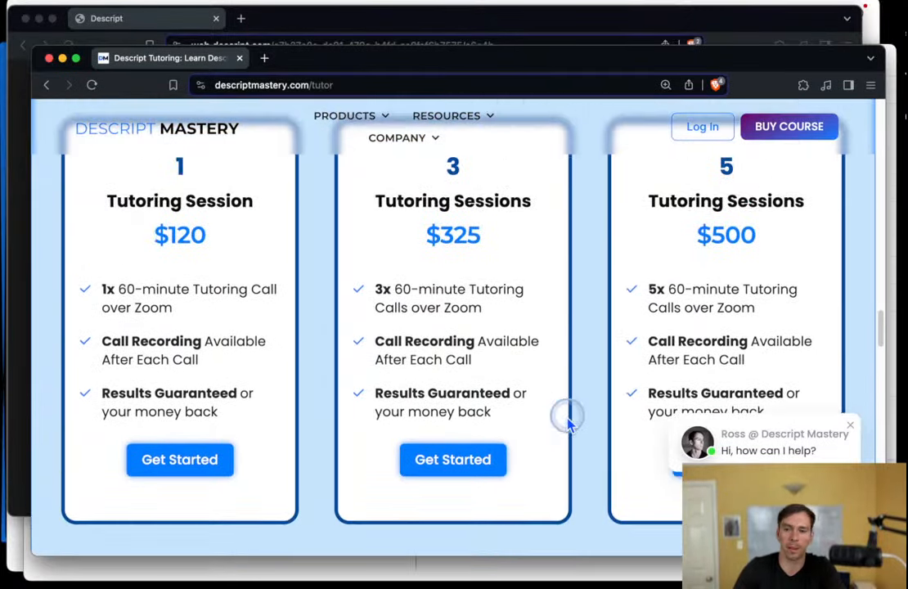
pyautogui.scroll(3, 581, 417)
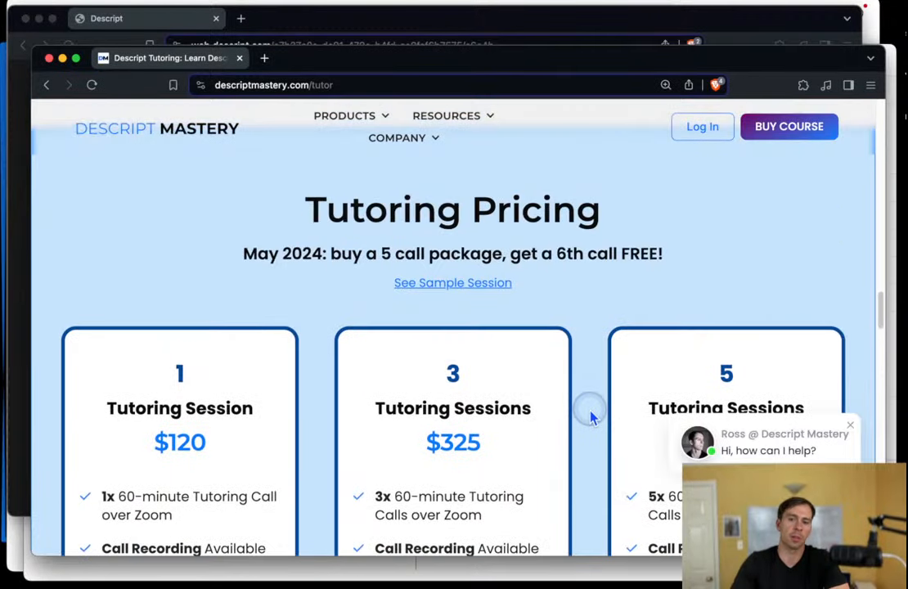
pyautogui.click(851, 430)
pyautogui.scroll(-1, 578, 344)
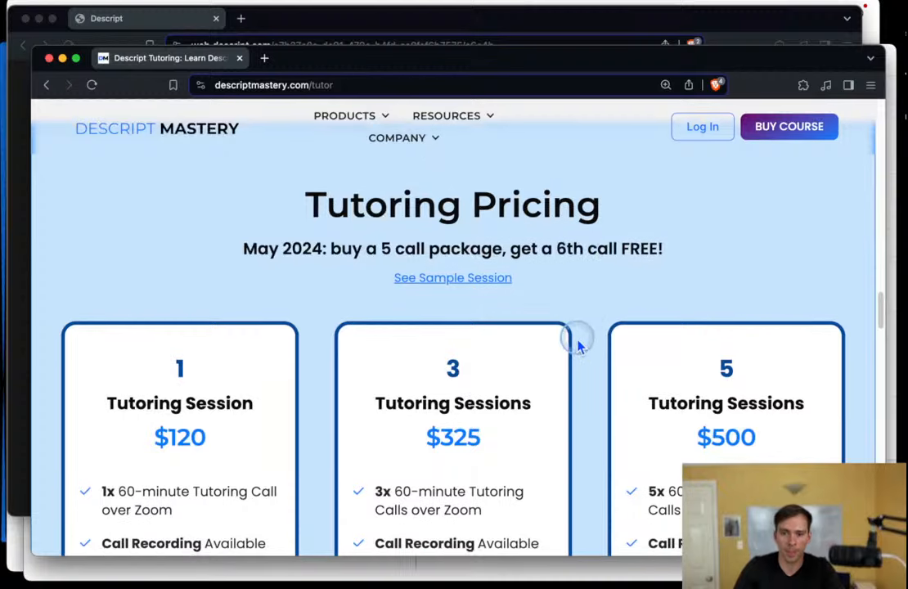
pyautogui.scroll(-1, 578, 345)
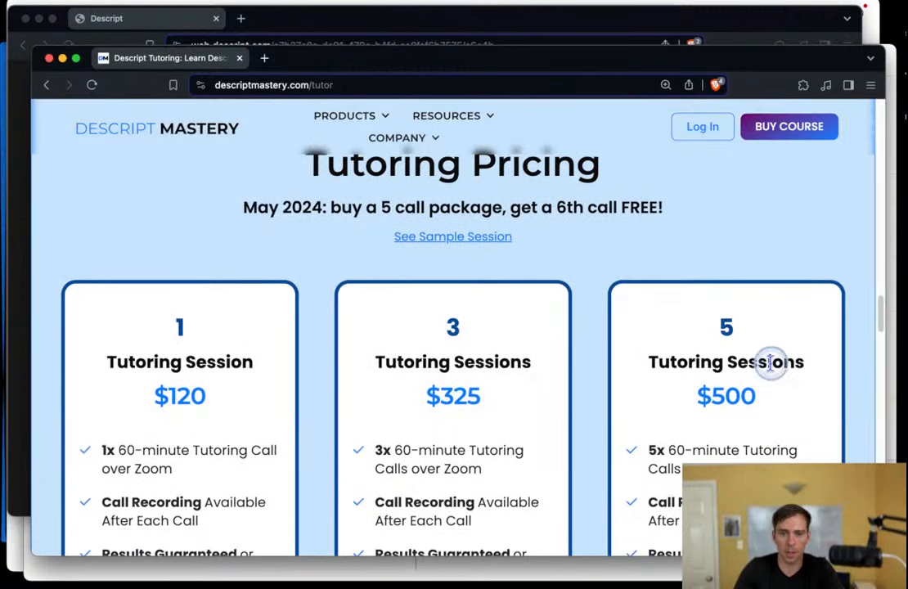
pyautogui.scroll(5, 587, 343)
# Open the website's Templates page and look over the free, custom and masterclass template options.
pyautogui.moveTo(335, 116)
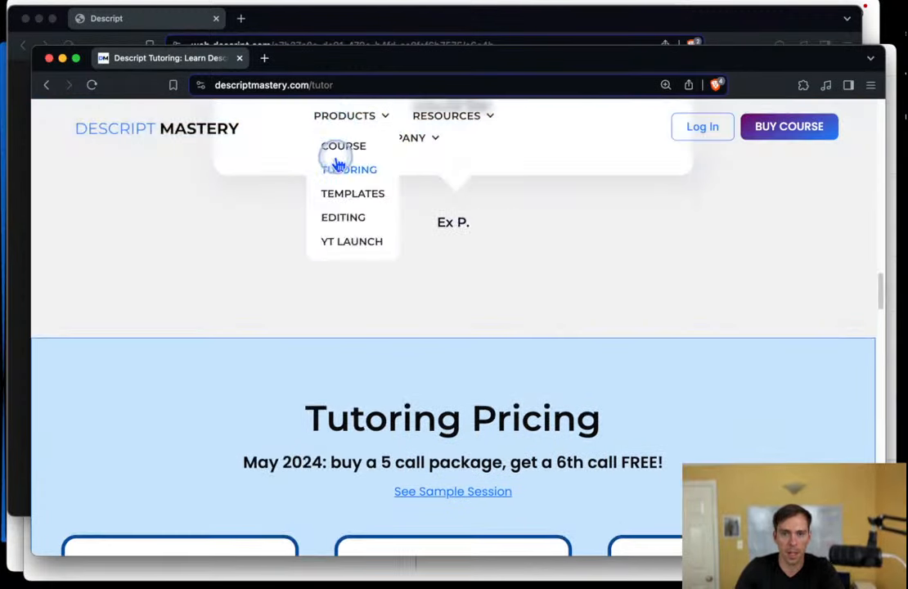
pyautogui.click(347, 198)
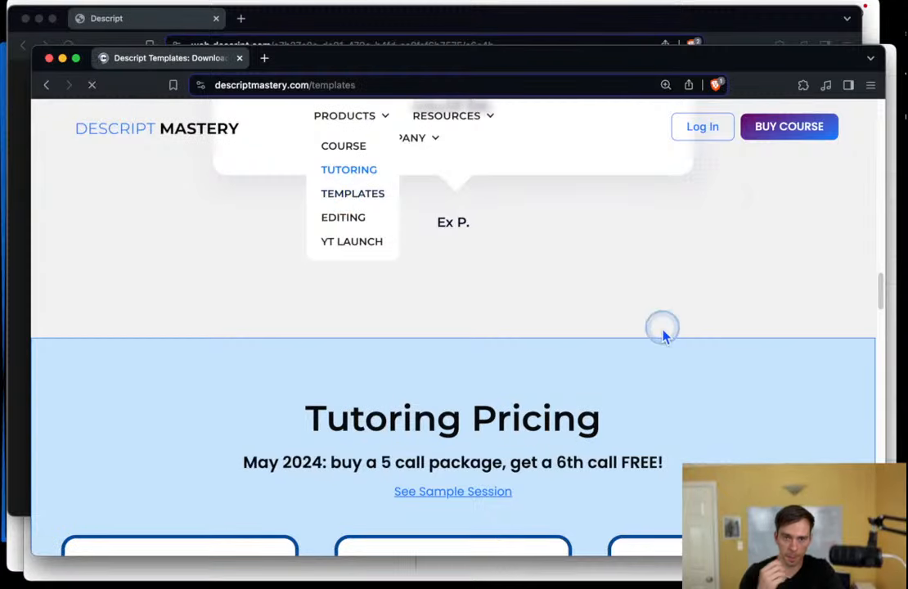
pyautogui.scroll(-3, 467, 370)
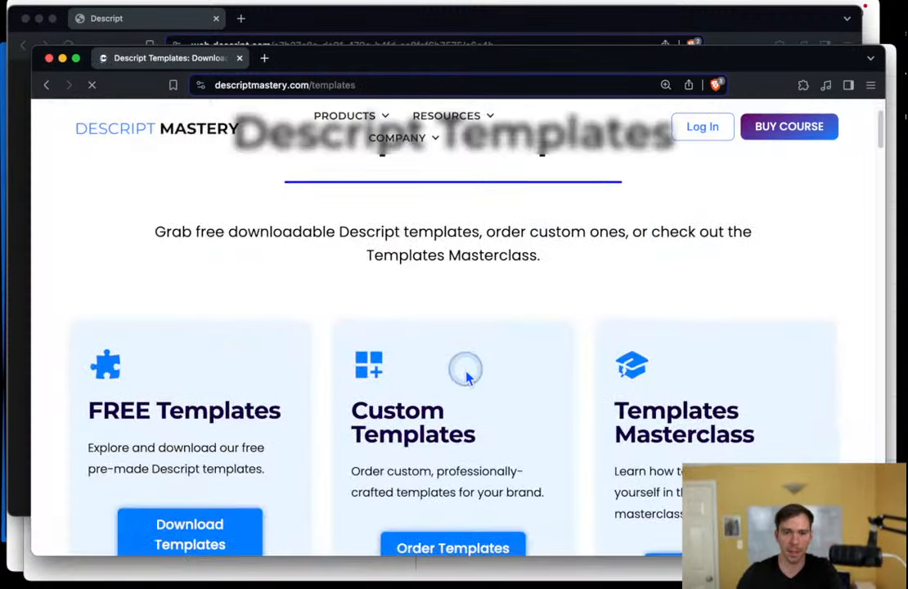
pyautogui.scroll(-3, 475, 451)
pyautogui.scroll(-3, 509, 450)
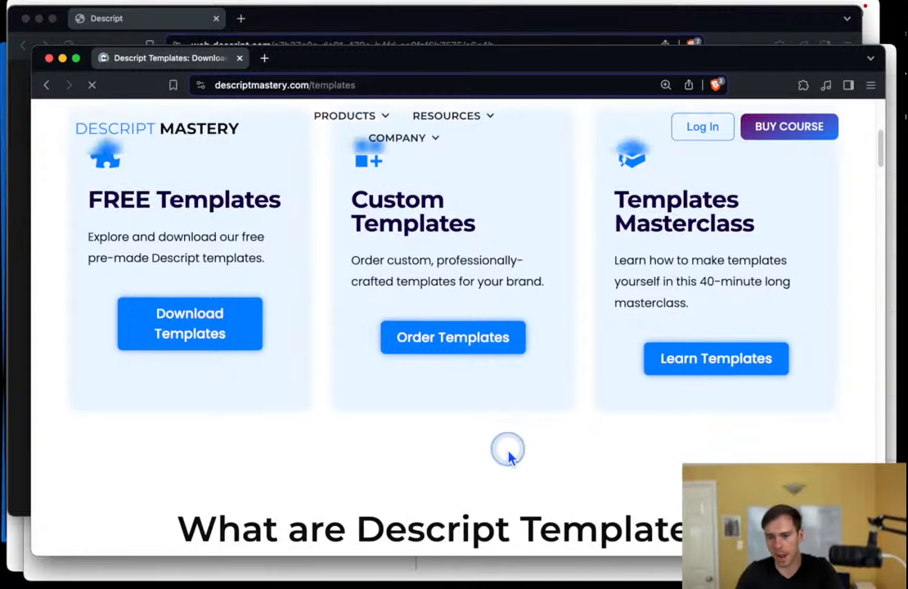
pyautogui.scroll(9, 454, 408)
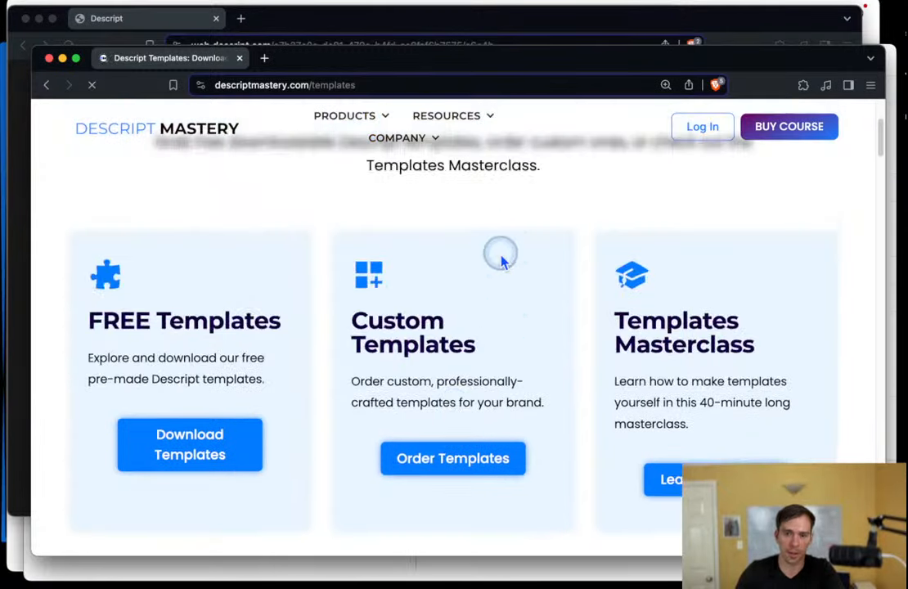
pyautogui.click(340, 122)
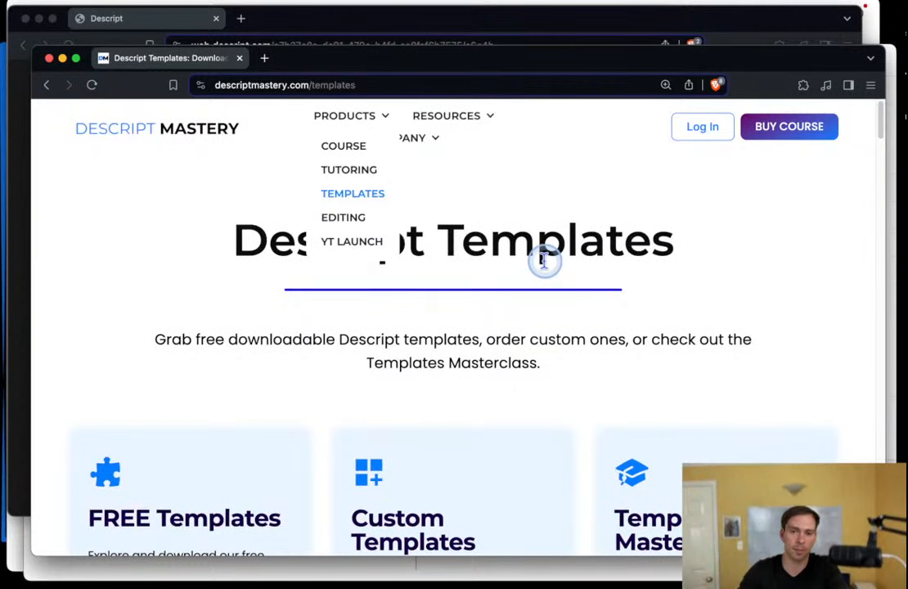
pyautogui.moveTo(434, 72); pyautogui.dragTo(427, 69)
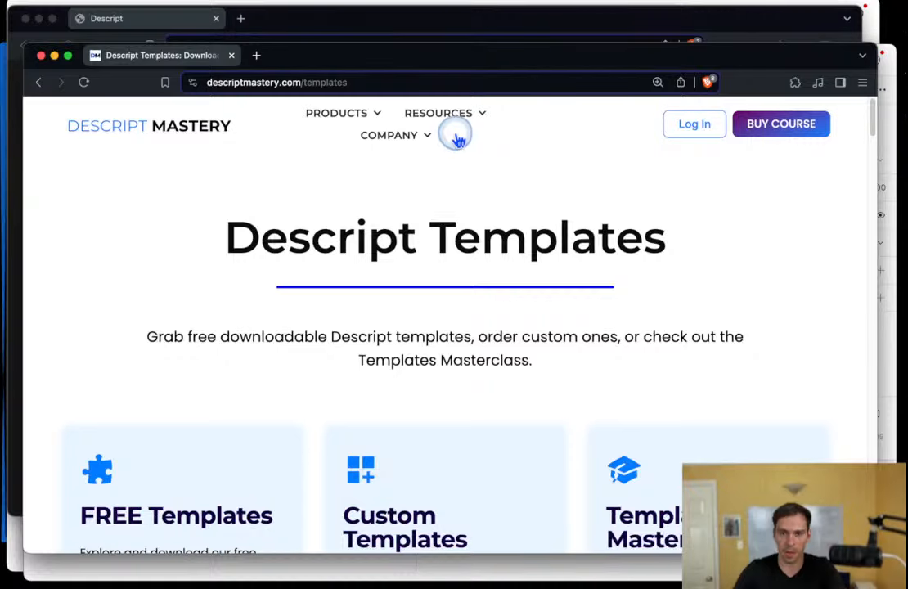
pyautogui.click(480, 117)
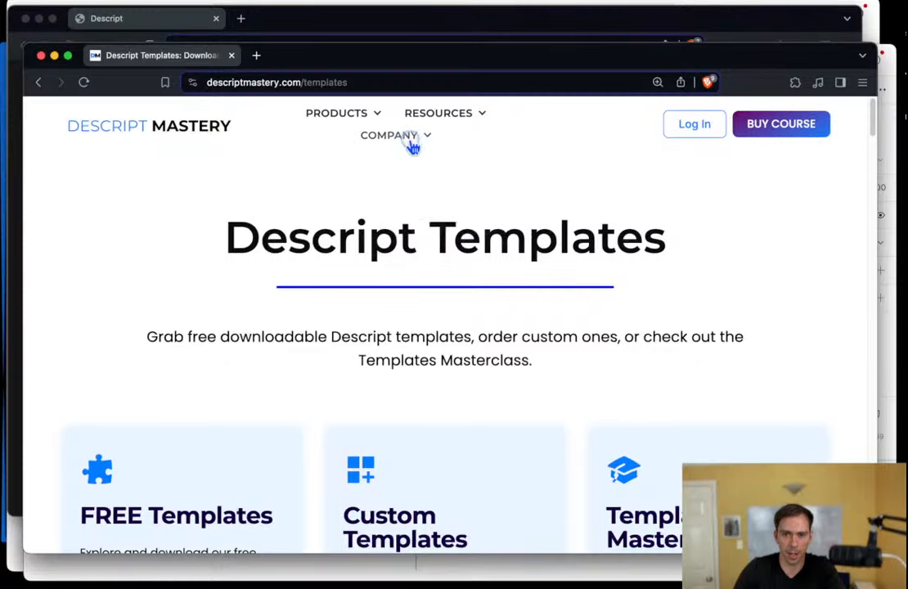
# Close the Descript Mastery page and the Descript opening page to return to the Animation Demo project in Descript.
pyautogui.moveTo(237, 59); pyautogui.dragTo(251, 114)
pyautogui.click(246, 117)
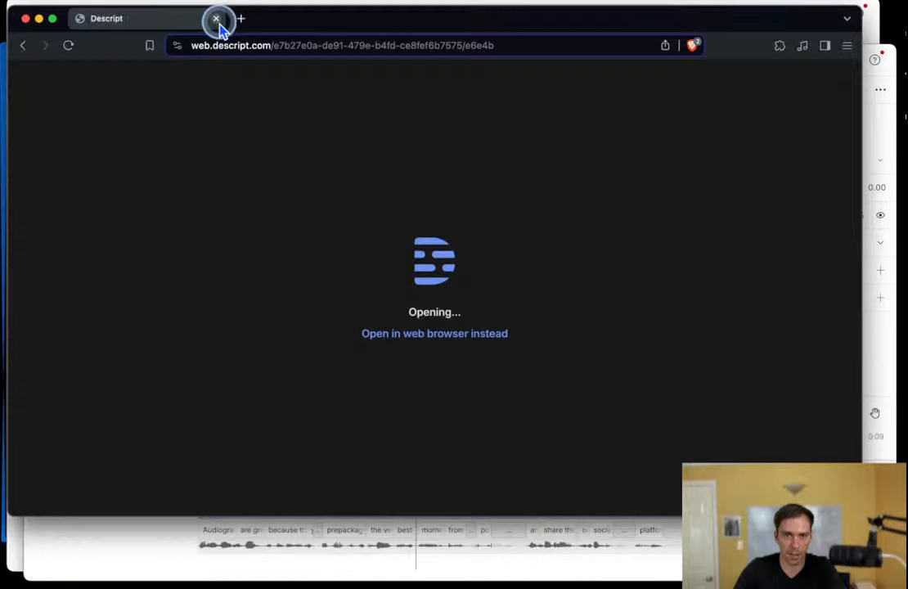
pyautogui.click(217, 19)
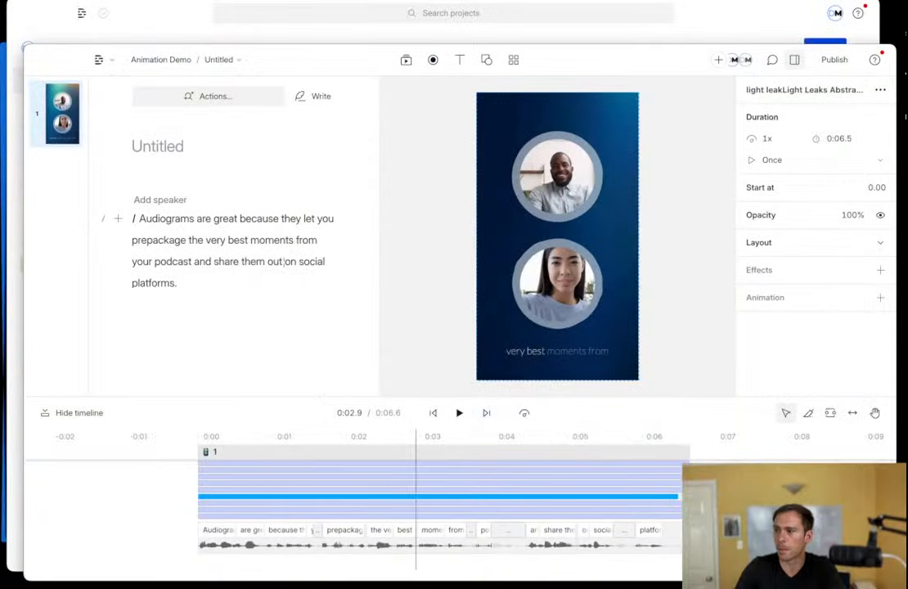